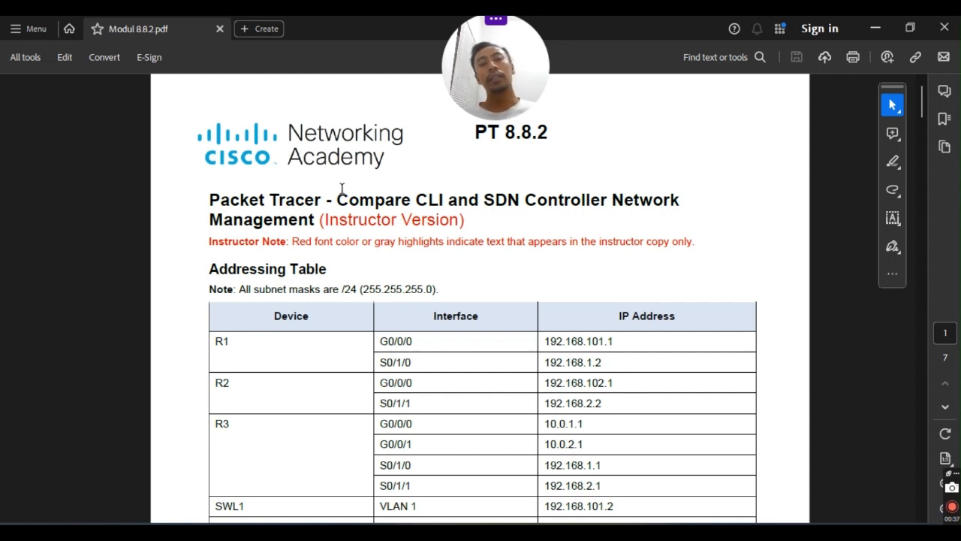
# Read the lab title and scroll down toward the addressing table.
pyautogui.moveTo(337, 201); pyautogui.dragTo(439, 205)
pyautogui.click(436, 204)
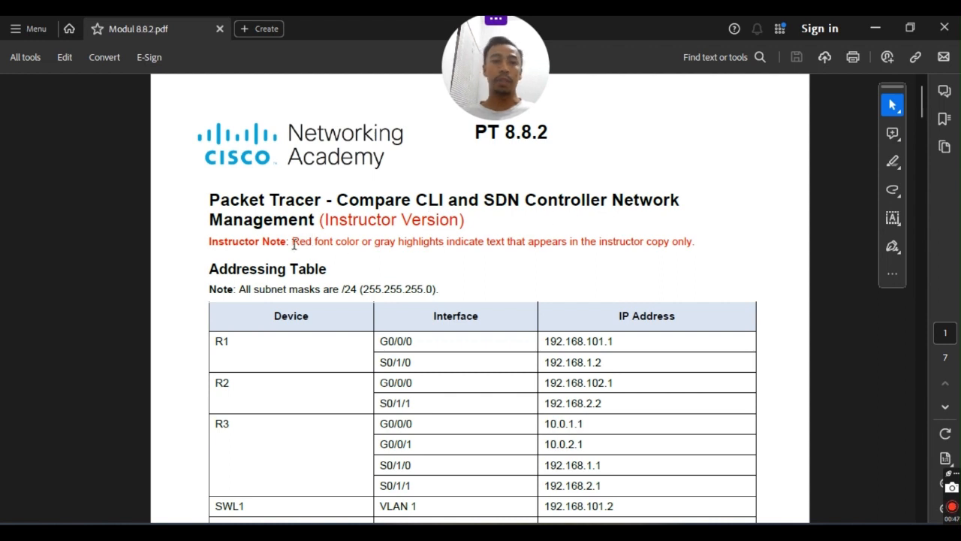
pyautogui.moveTo(606, 203); pyautogui.dragTo(610, 208)
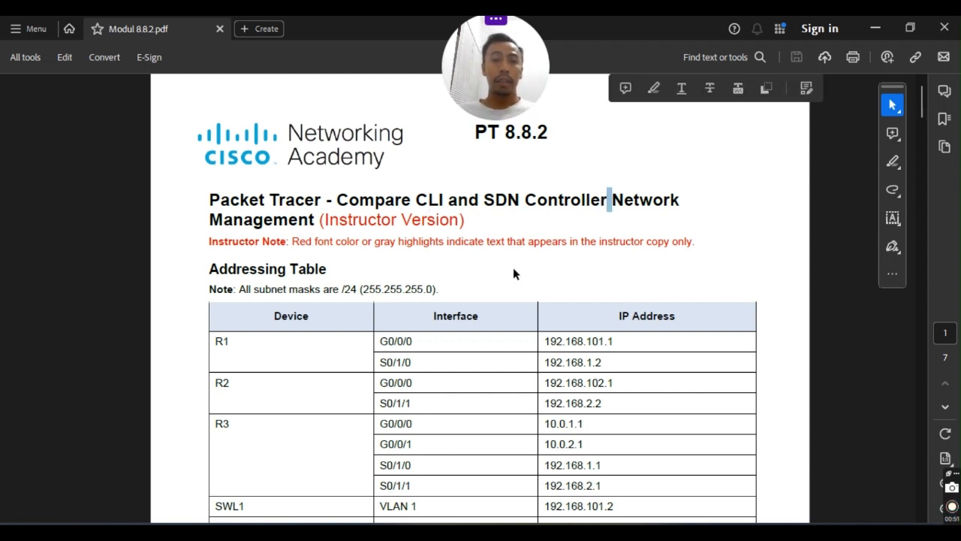
pyautogui.scroll(-1, 455, 276)
pyautogui.click(429, 224)
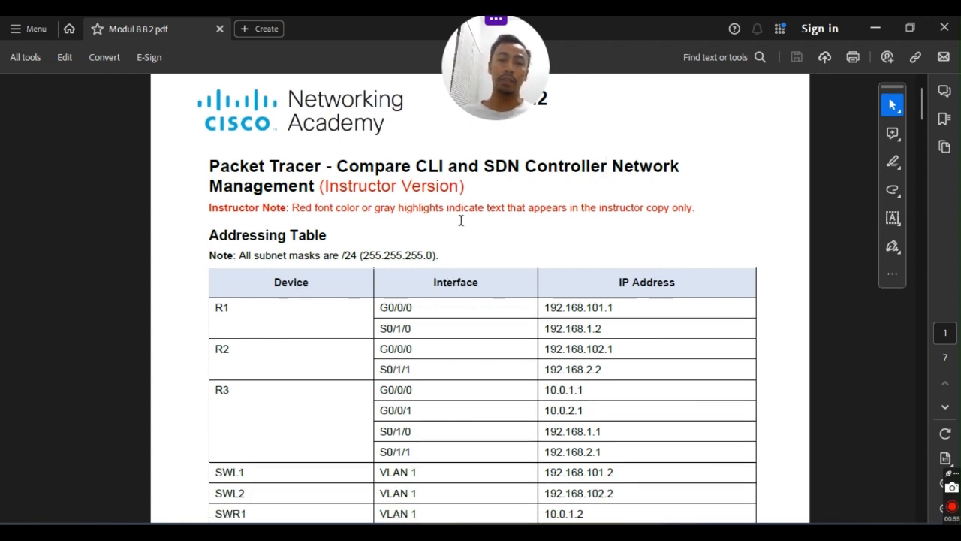
pyautogui.scroll(-2, 402, 247)
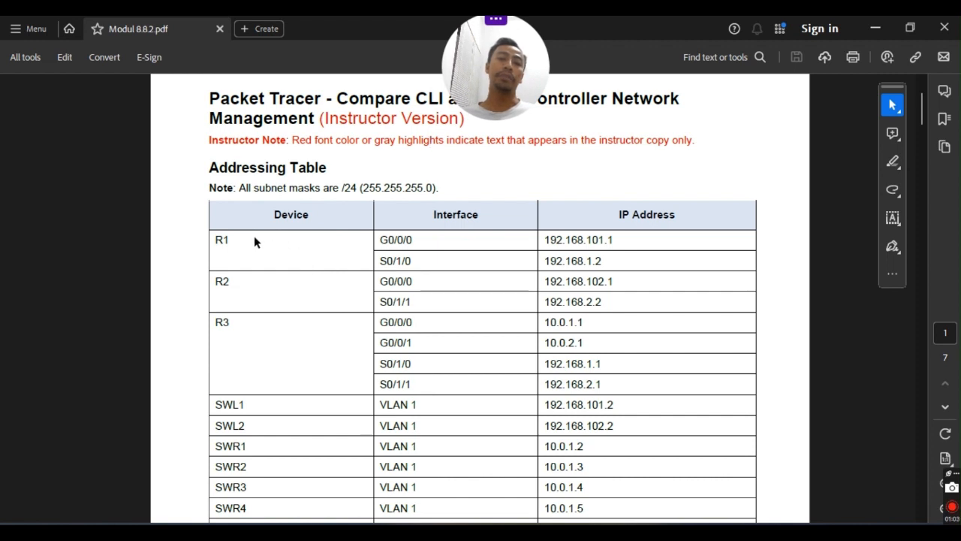
# Review the addressing table rows for R1, R2 (192.168.2.2), R3 (10.0.1.1, 10.0.2.1) and Admin.
pyautogui.moveTo(254, 241); pyautogui.dragTo(590, 261)
pyautogui.scroll(-1, 310, 286)
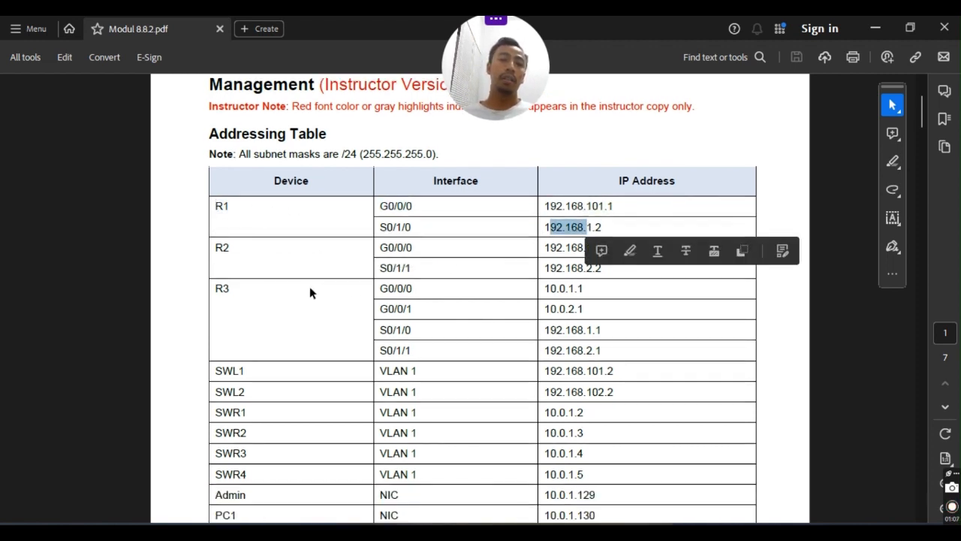
pyautogui.click(481, 267)
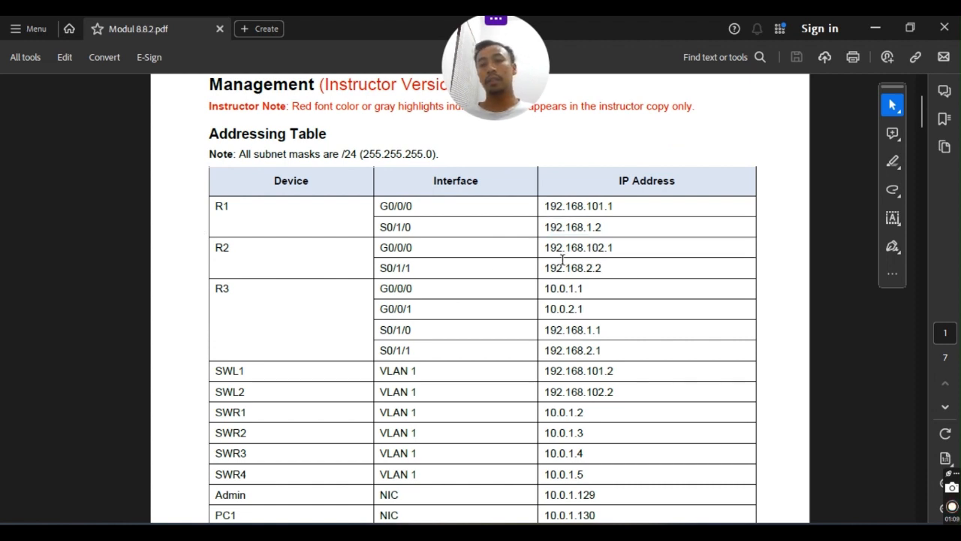
pyautogui.moveTo(549, 263); pyautogui.dragTo(565, 268)
pyautogui.click(238, 342)
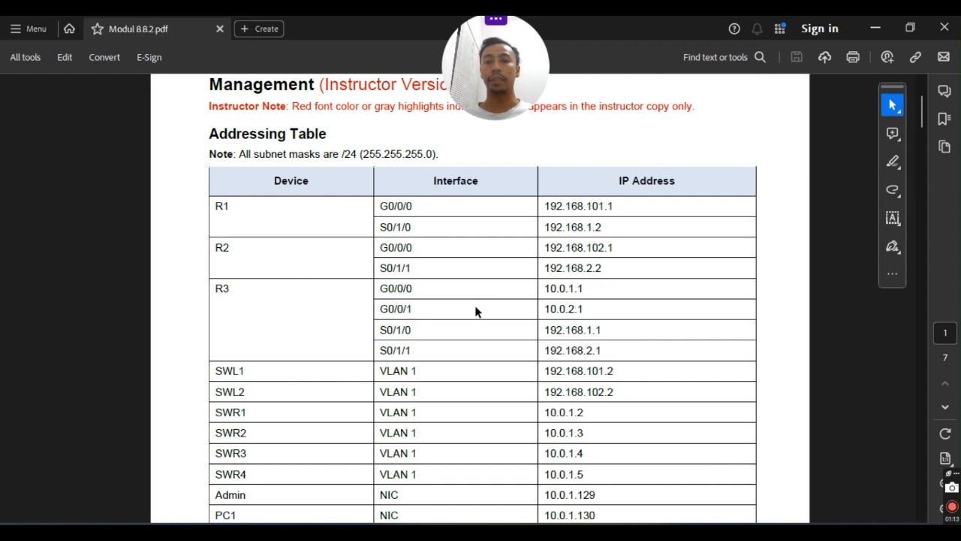
pyautogui.moveTo(543, 291); pyautogui.dragTo(667, 293)
pyautogui.moveTo(559, 307); pyautogui.dragTo(565, 305)
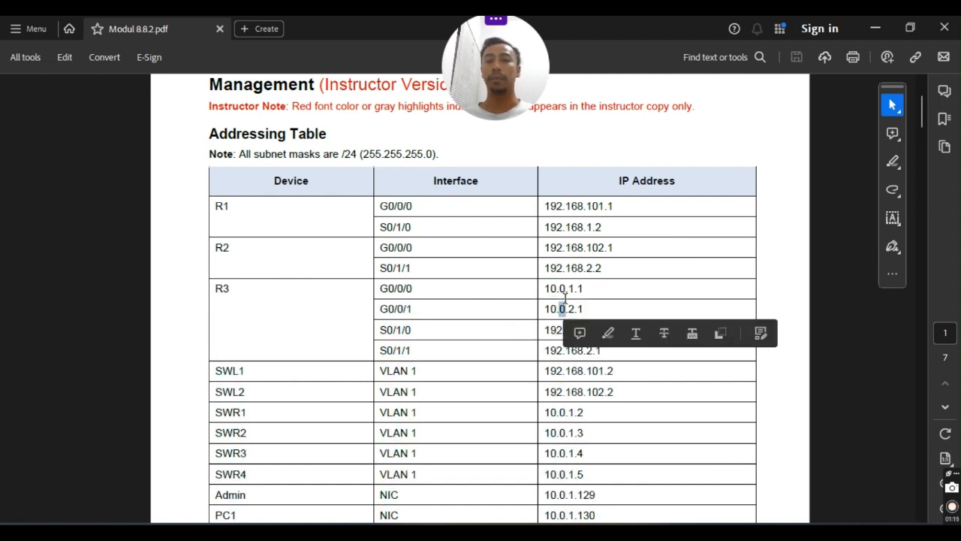
pyautogui.scroll(-2, 349, 329)
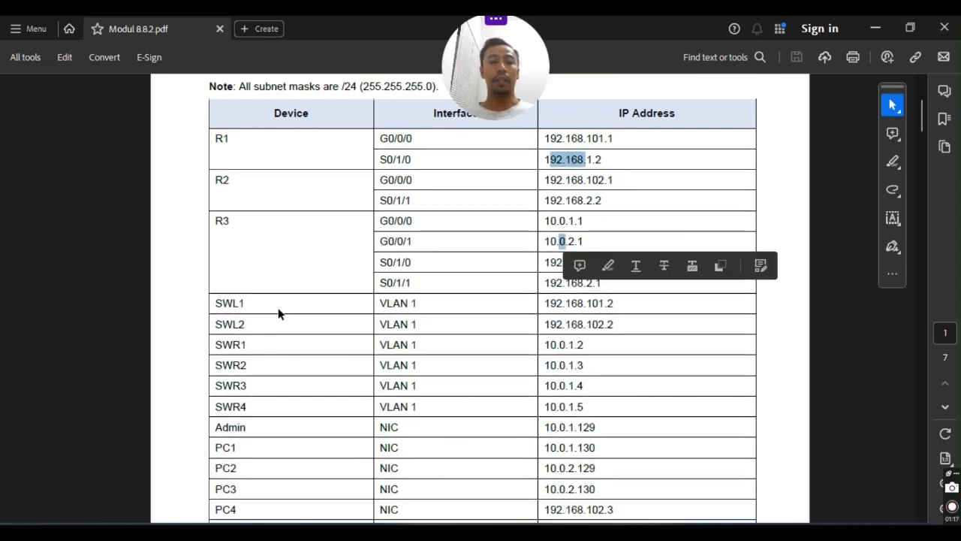
pyautogui.scroll(-3, 274, 301)
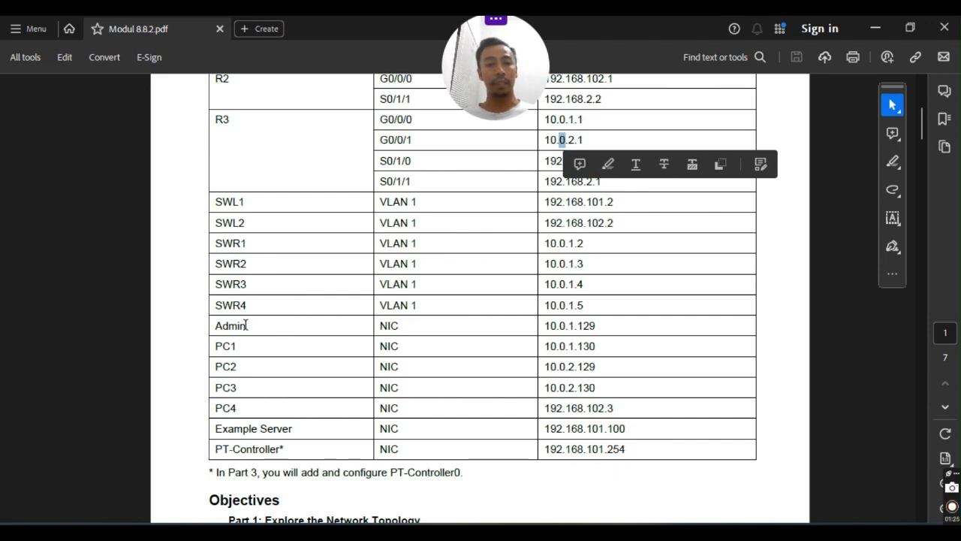
pyautogui.moveTo(238, 328); pyautogui.dragTo(250, 328)
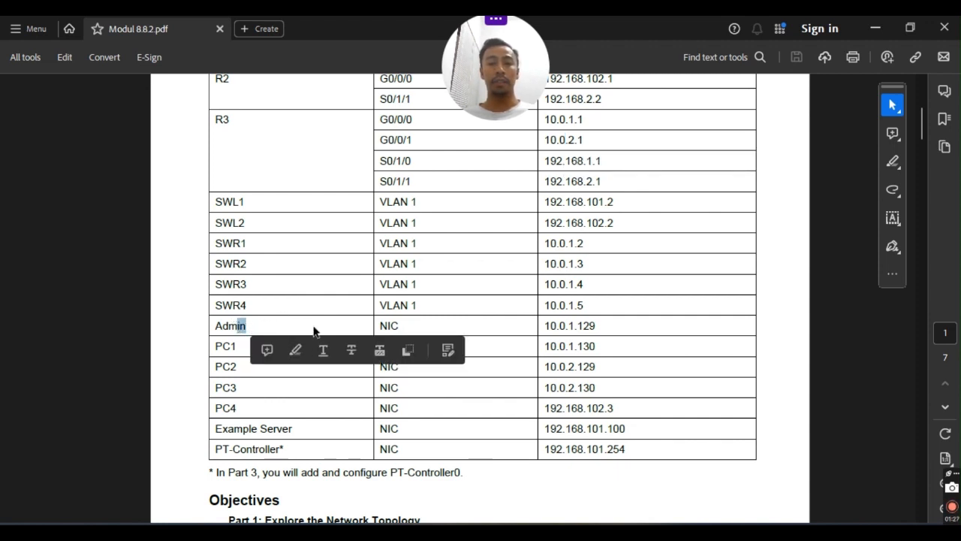
pyautogui.click(317, 332)
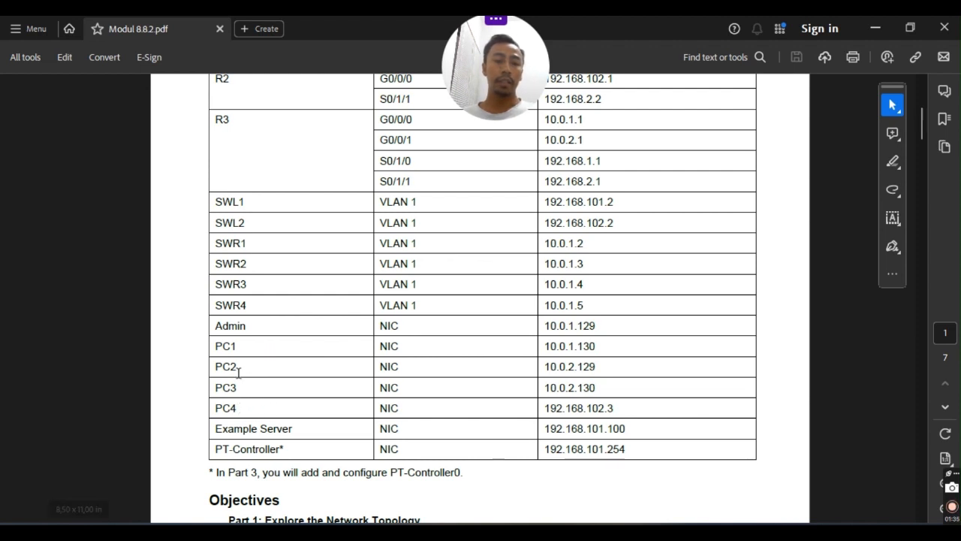
# Scroll through the guide to the Part 2 intro and the Part 3 'Configure an SDN Controller' line.
pyautogui.scroll(-3, 253, 356)
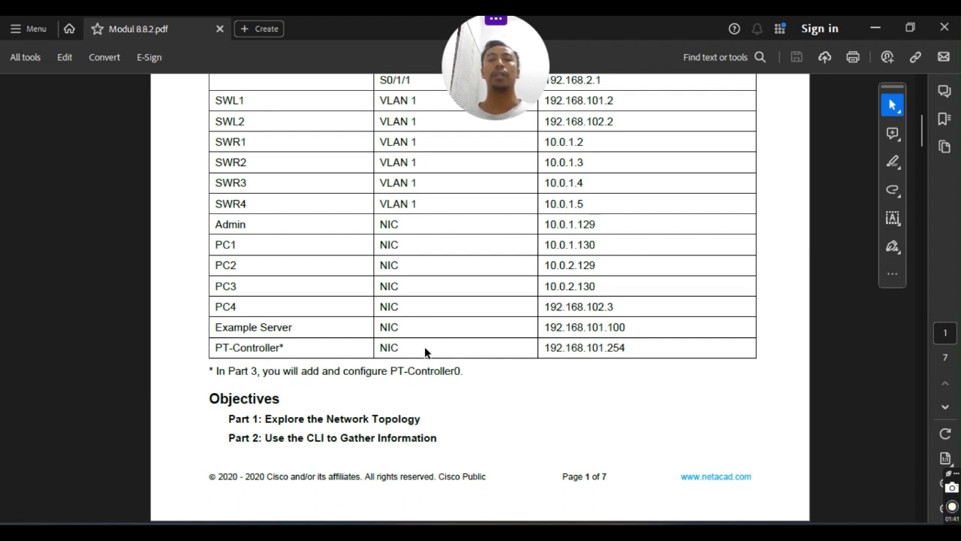
pyautogui.scroll(-5, 420, 345)
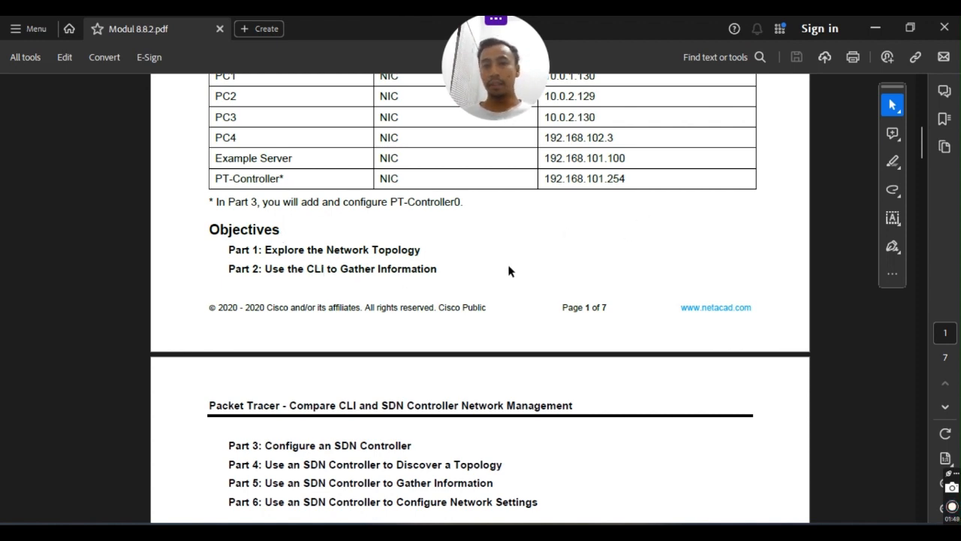
pyautogui.scroll(-2, 421, 273)
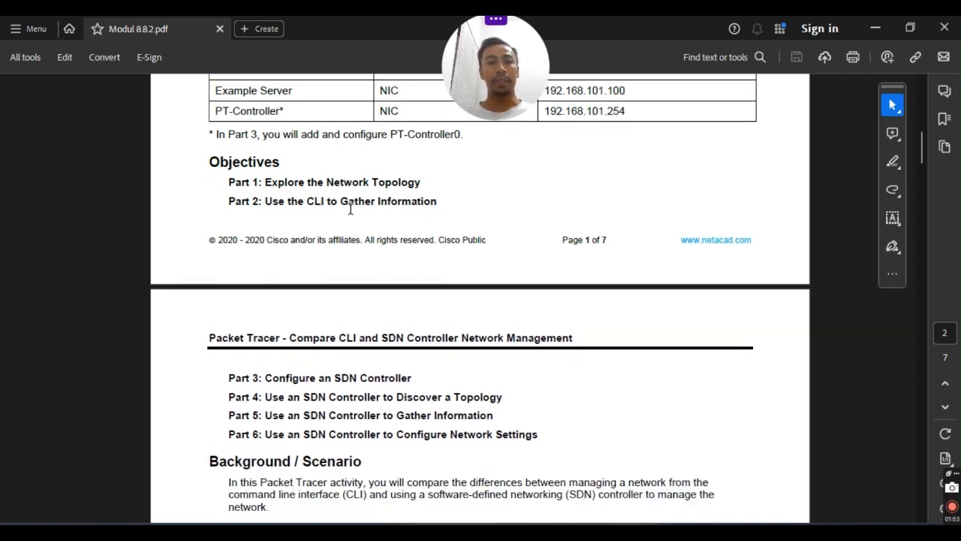
pyautogui.scroll(2, 349, 209)
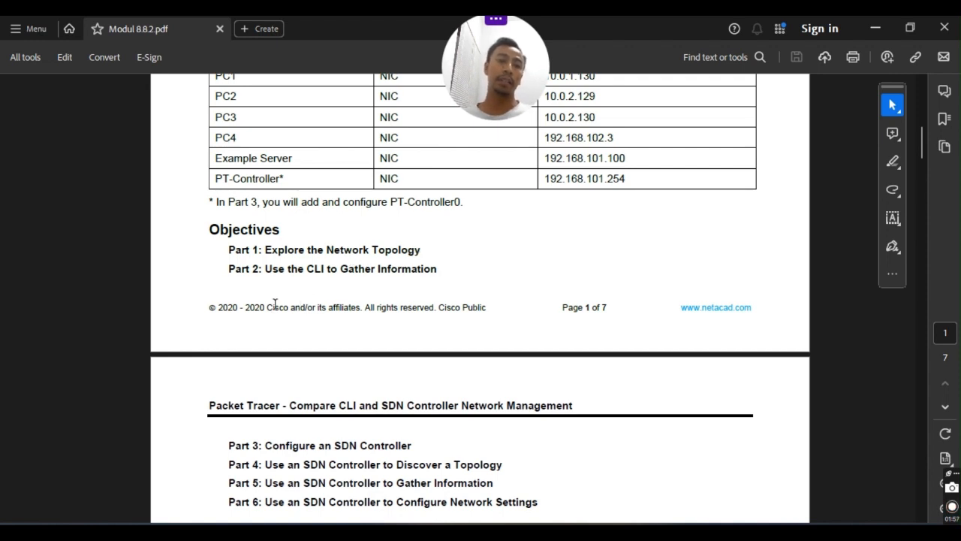
pyautogui.scroll(-2, 263, 280)
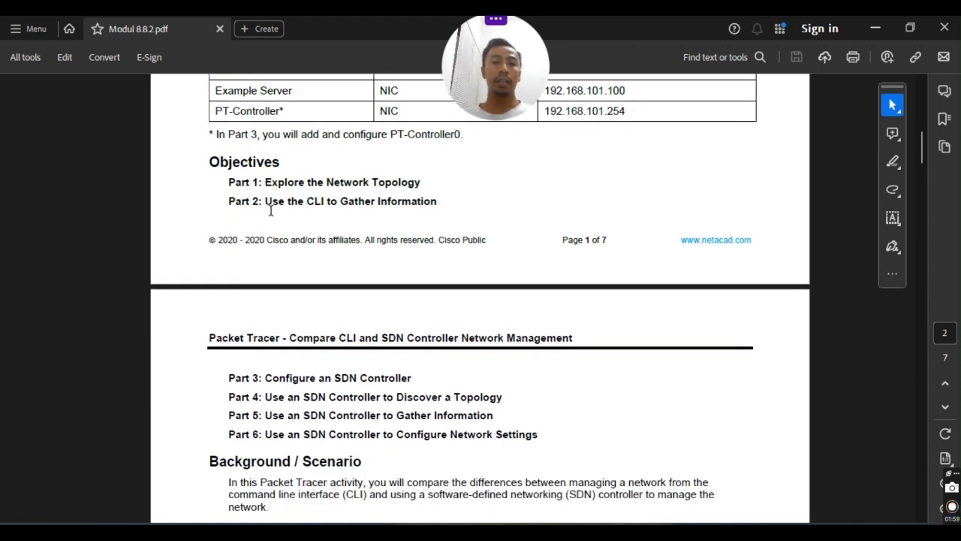
pyautogui.moveTo(268, 200)
pyautogui.mouseDown()
pyautogui.moveTo(303, 201)
pyautogui.moveTo(294, 202)
pyautogui.mouseUp()
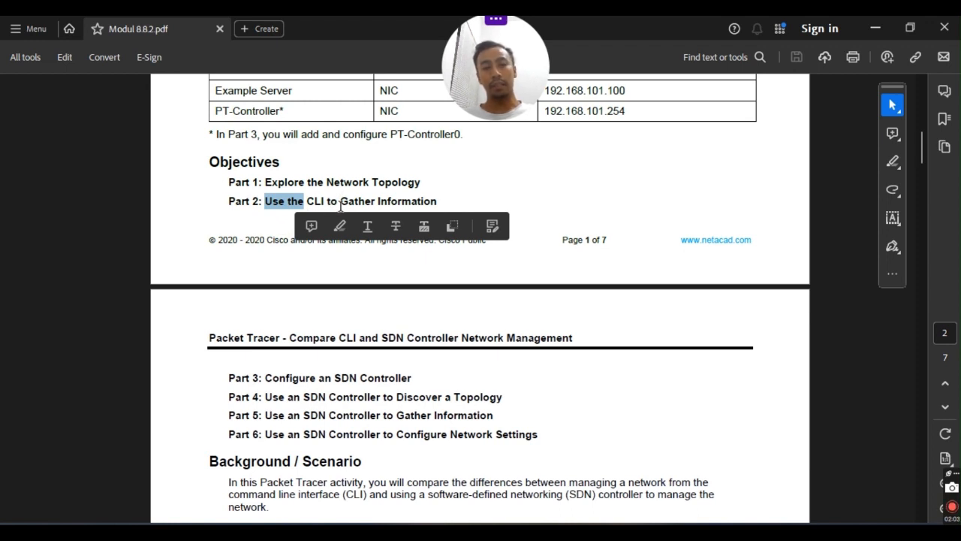
pyautogui.click(366, 200)
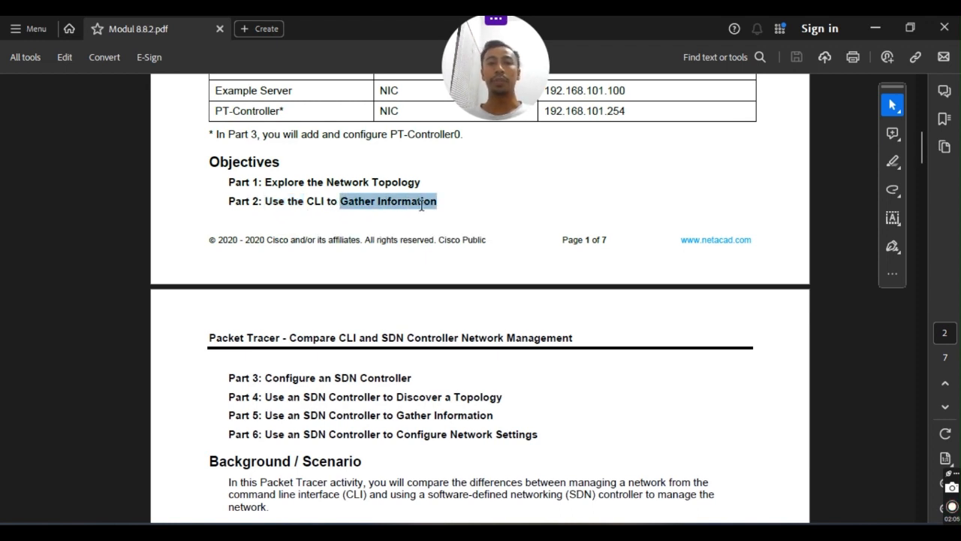
pyautogui.moveTo(342, 201); pyautogui.dragTo(438, 202)
pyautogui.scroll(-1, 364, 338)
pyautogui.scroll(-2, 242, 379)
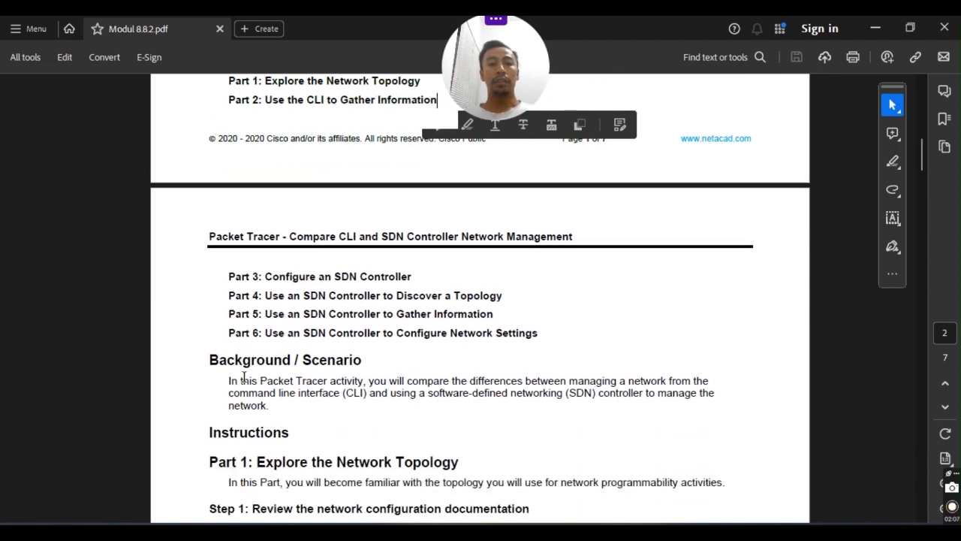
pyautogui.moveTo(267, 278)
pyautogui.mouseDown()
pyautogui.moveTo(359, 278)
pyautogui.moveTo(382, 295)
pyautogui.moveTo(379, 280)
pyautogui.mouseUp()
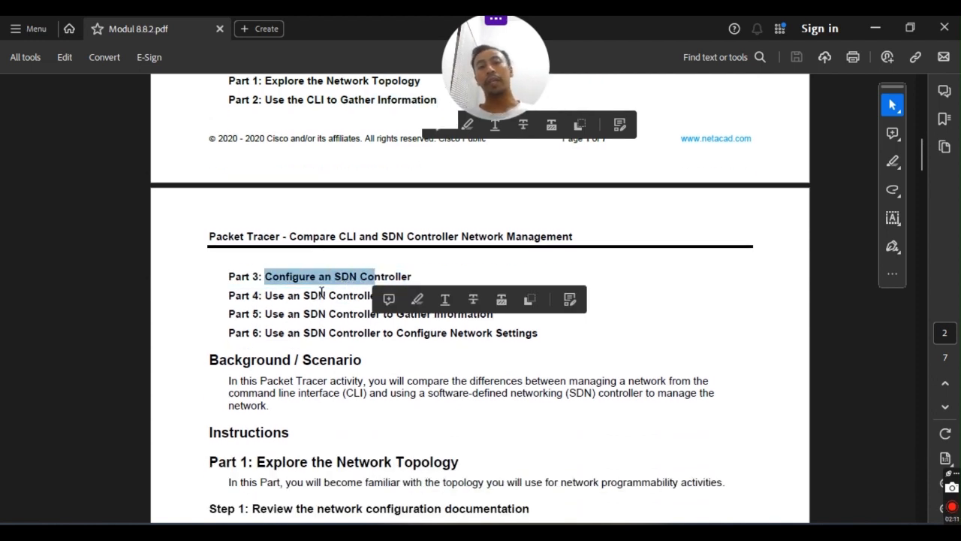
pyautogui.click(440, 265)
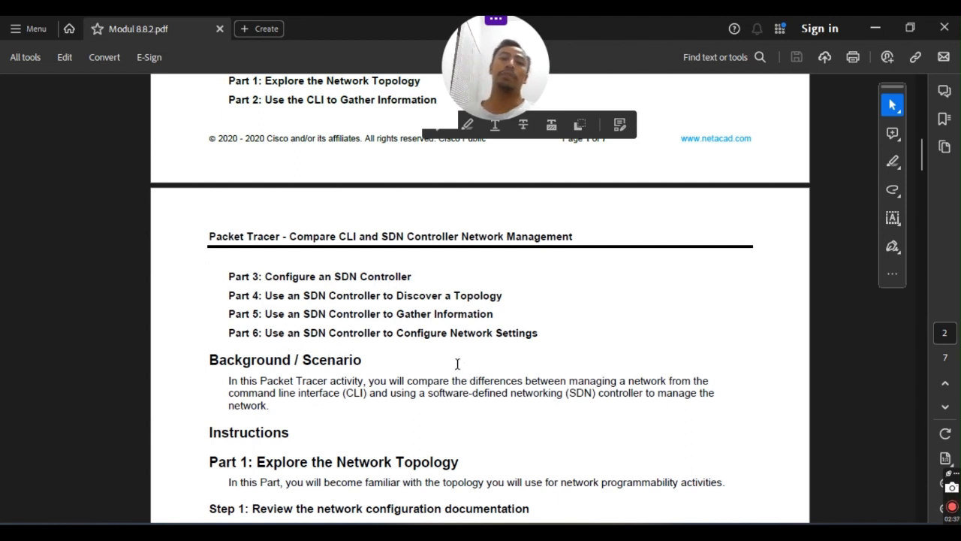
# Scroll further through the lab guide's instructions.
pyautogui.scroll(-3, 514, 328)
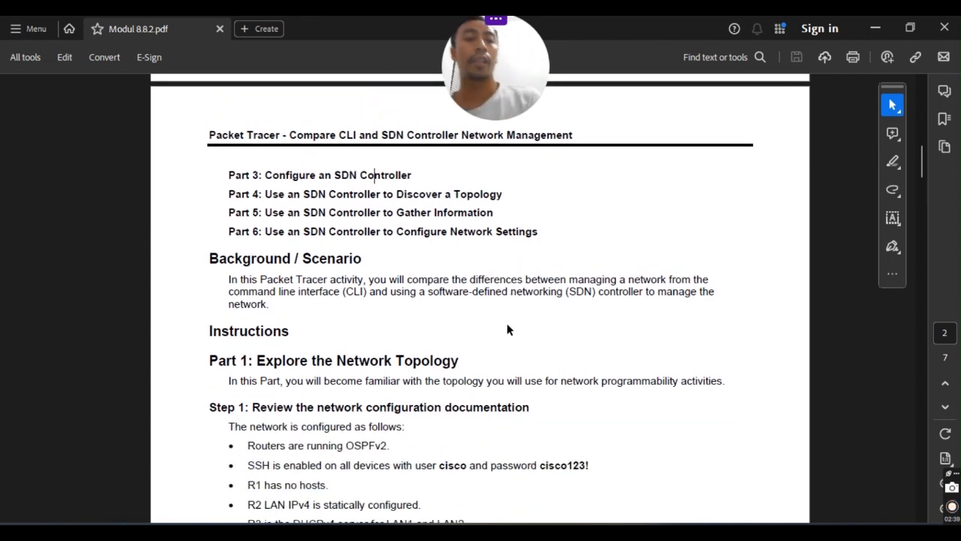
pyautogui.click(491, 294)
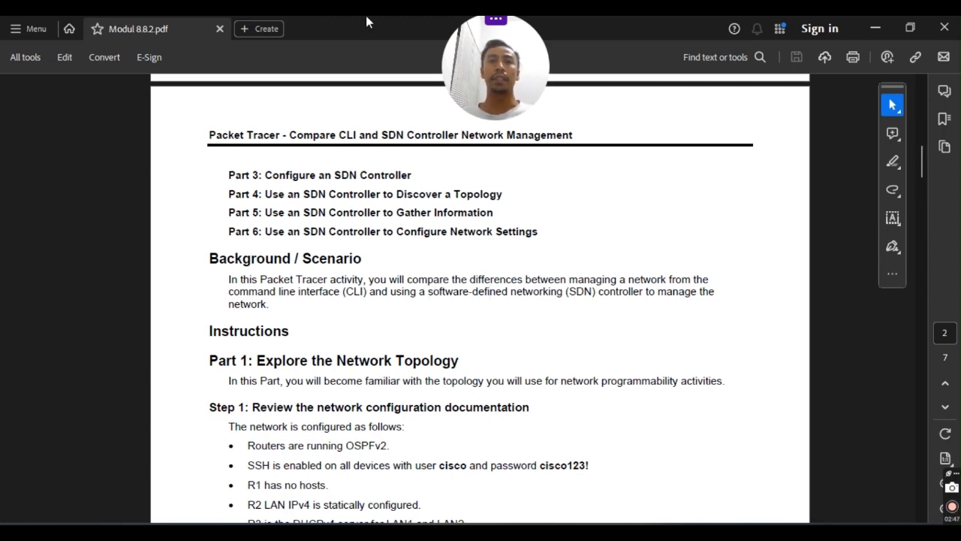
pyautogui.scroll(-3, 63, 92)
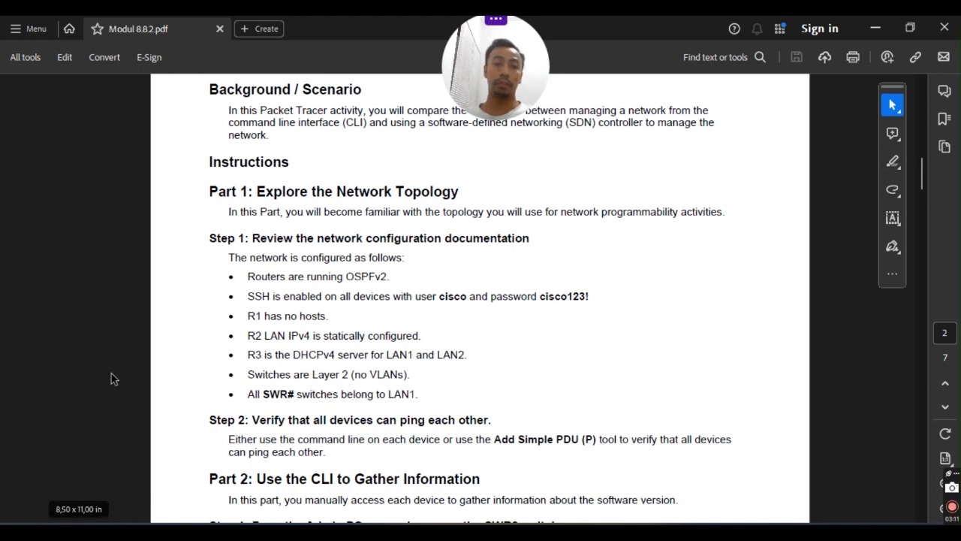
pyautogui.scroll(1, 446, 350)
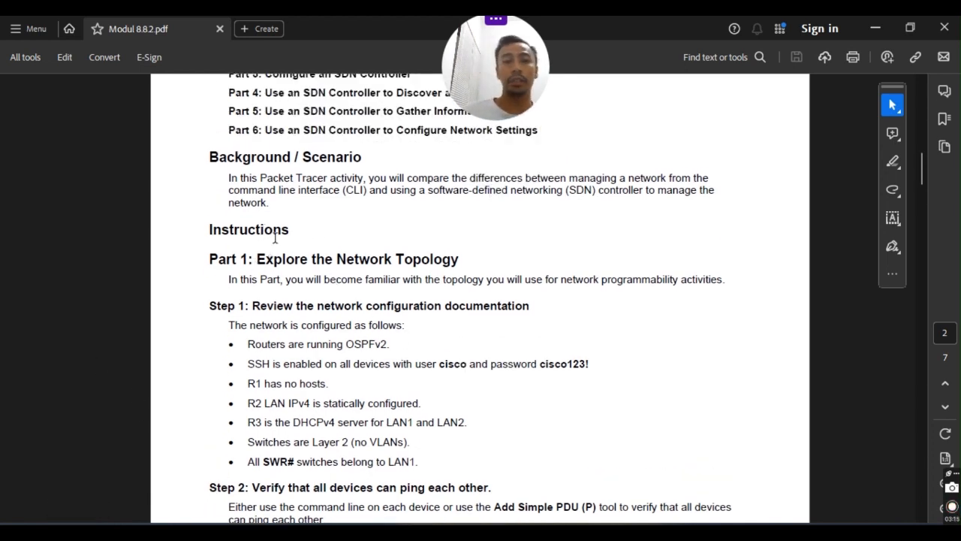
pyautogui.scroll(-1, 311, 226)
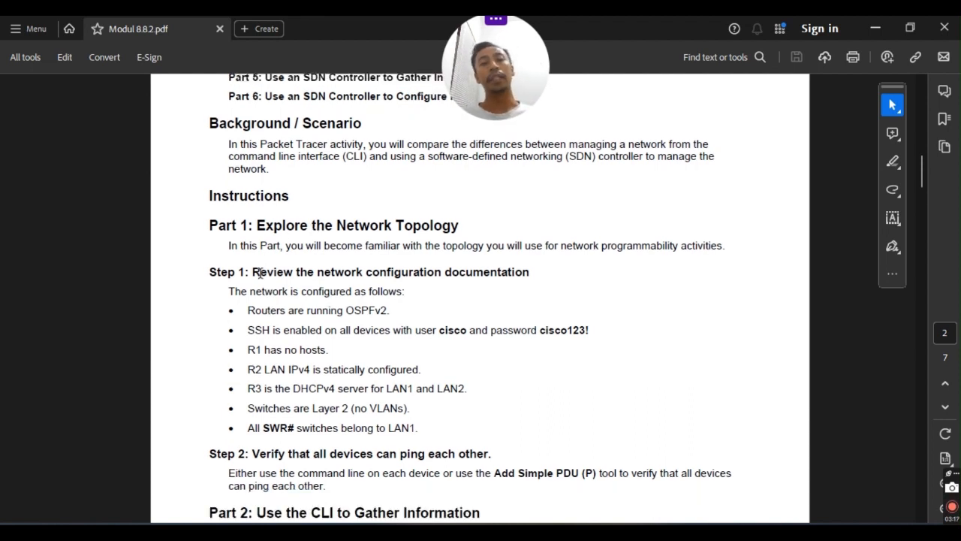
pyautogui.scroll(-1, 269, 264)
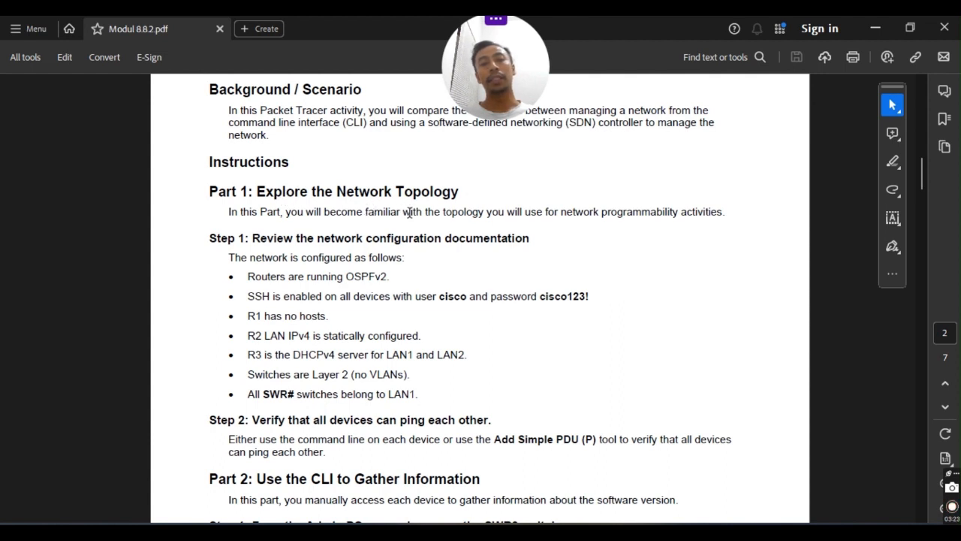
pyautogui.scroll(-2, 564, 226)
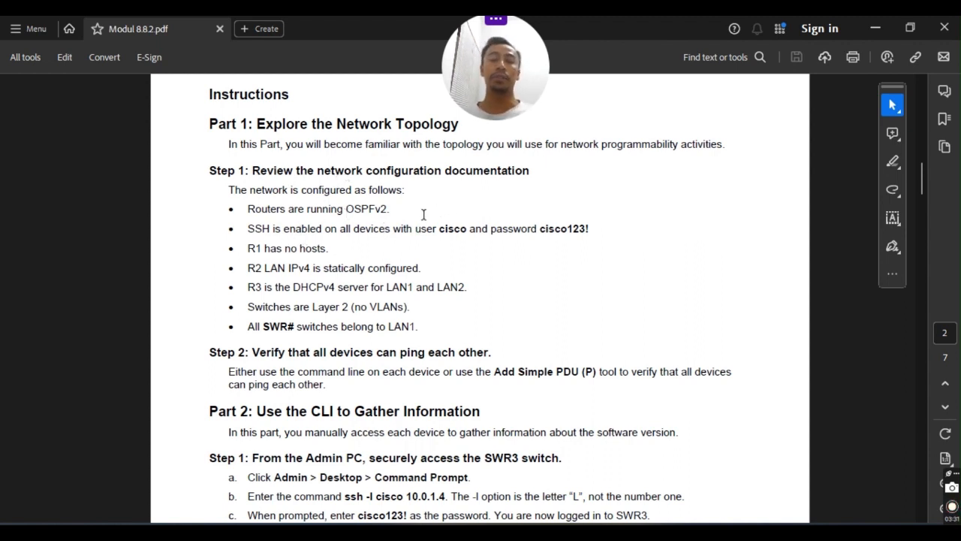
pyautogui.scroll(-1, 328, 228)
# Review Part 2's first bullets, the SSH username/password note and the Layer 2 switches bullet.
pyautogui.moveTo(249, 175); pyautogui.dragTo(336, 197)
pyautogui.click(368, 176)
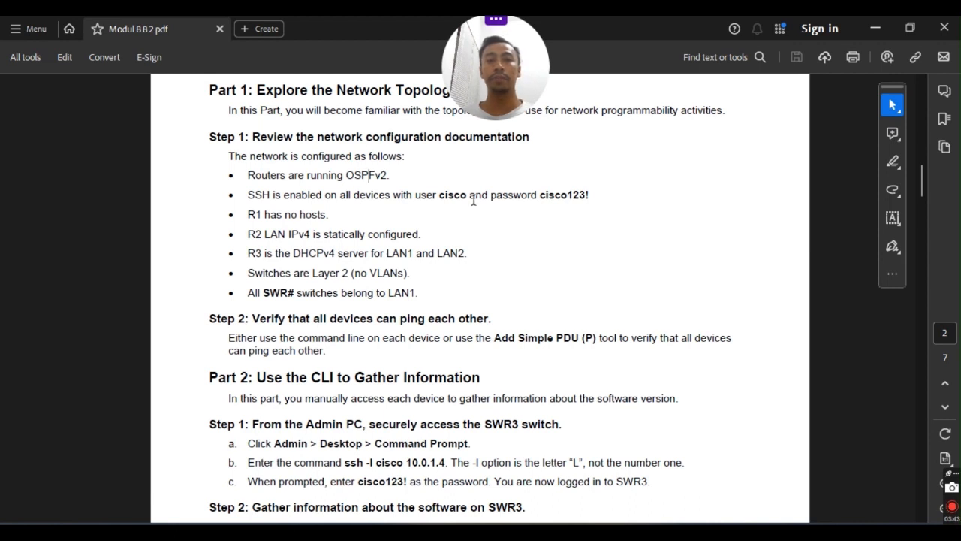
pyautogui.moveTo(415, 195); pyautogui.dragTo(586, 195)
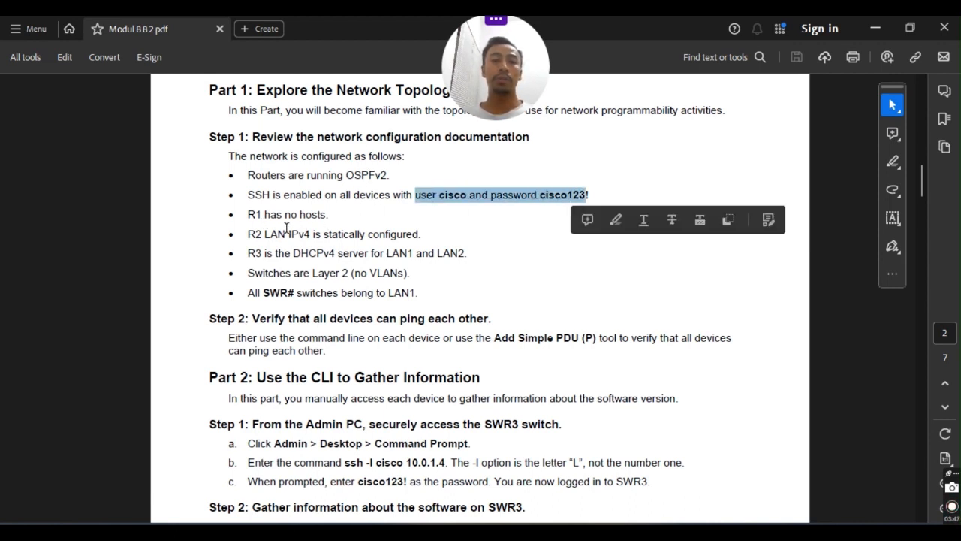
pyautogui.click(333, 214)
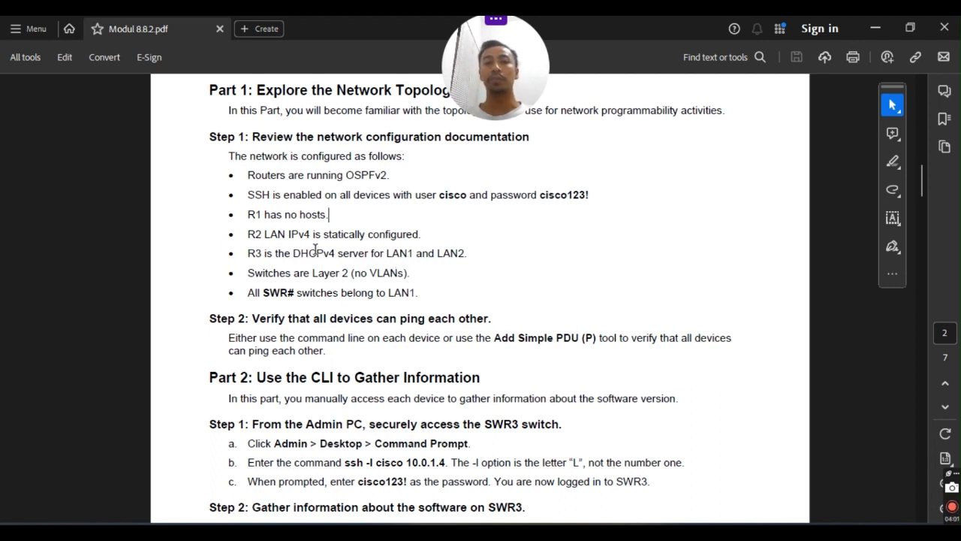
pyautogui.moveTo(259, 277); pyautogui.dragTo(406, 277)
pyautogui.click(415, 275)
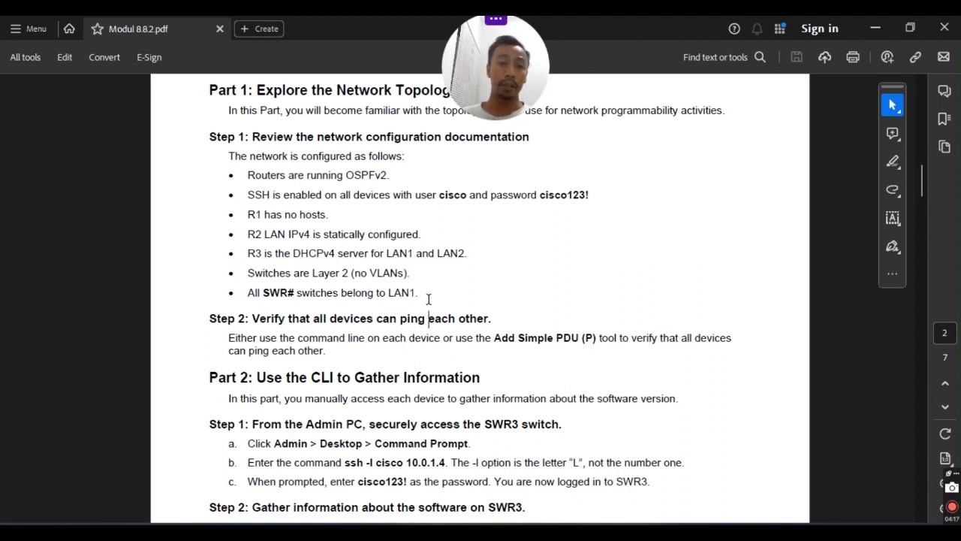
# Check the Step 2 heading, then switch to the Packet Tracer topology.
pyautogui.scroll(-3, 351, 306)
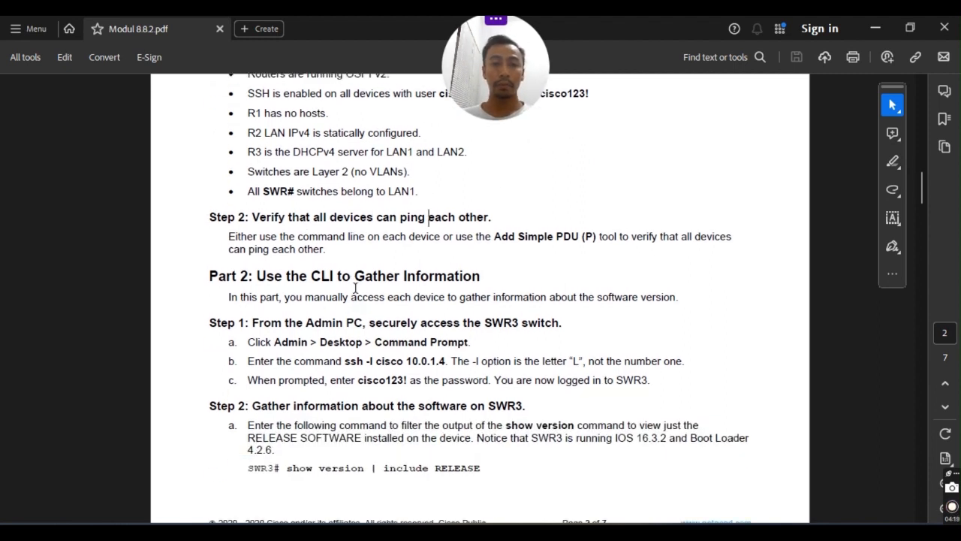
pyautogui.scroll(-1, 558, 225)
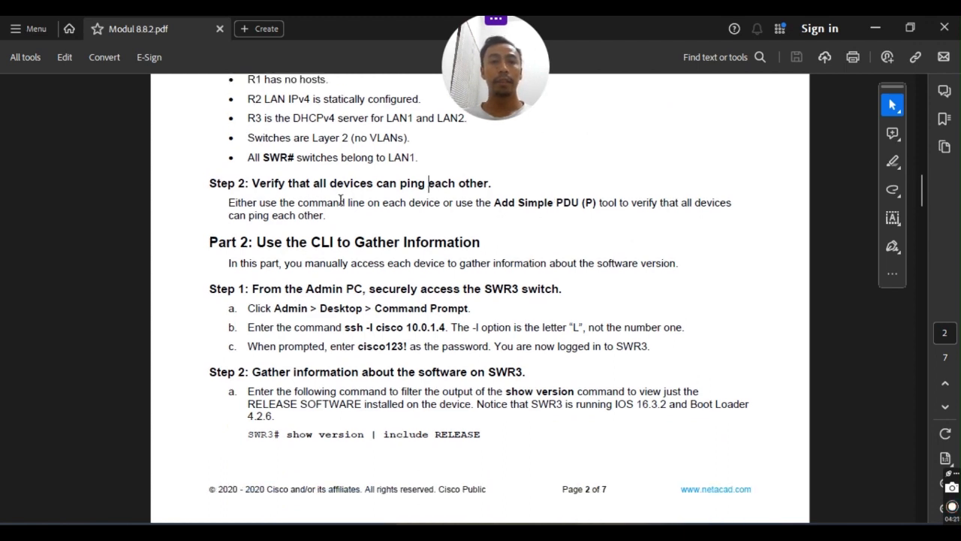
pyautogui.moveTo(212, 183); pyautogui.dragTo(250, 184)
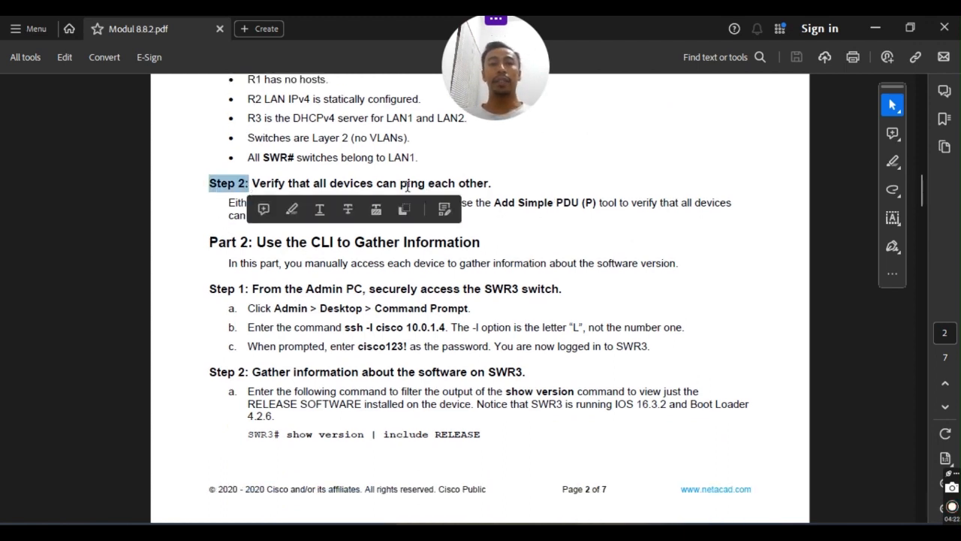
pyautogui.click(335, 181)
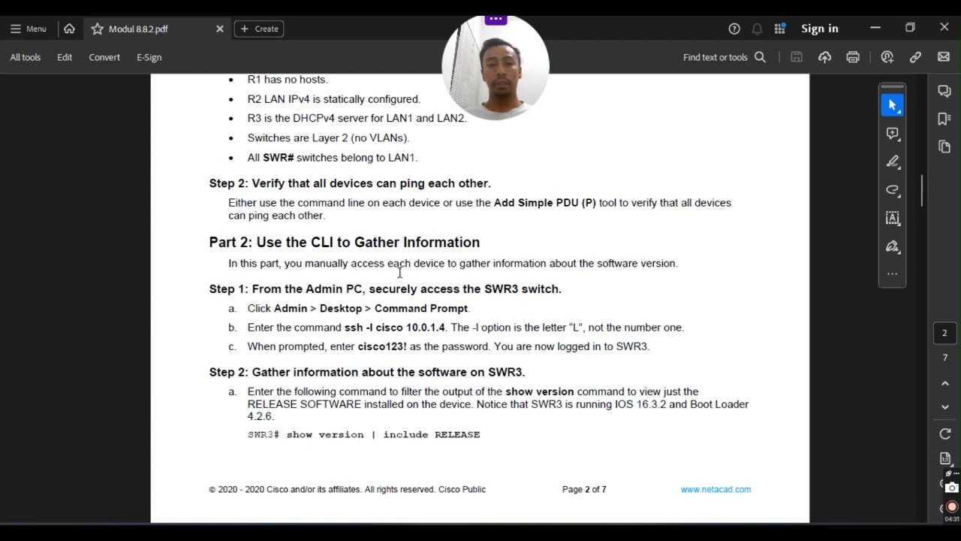
pyautogui.scroll(2, 340, 322)
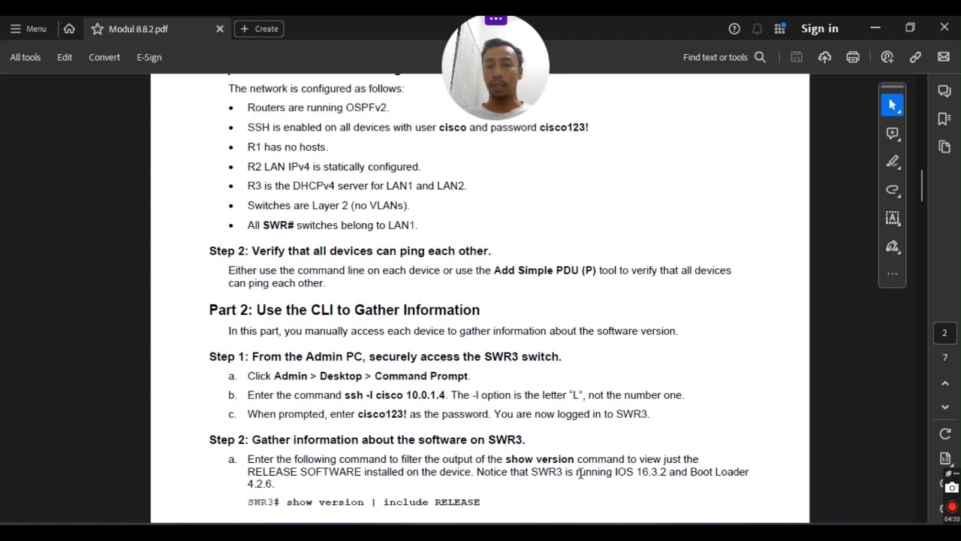
pyautogui.moveTo(606, 532)
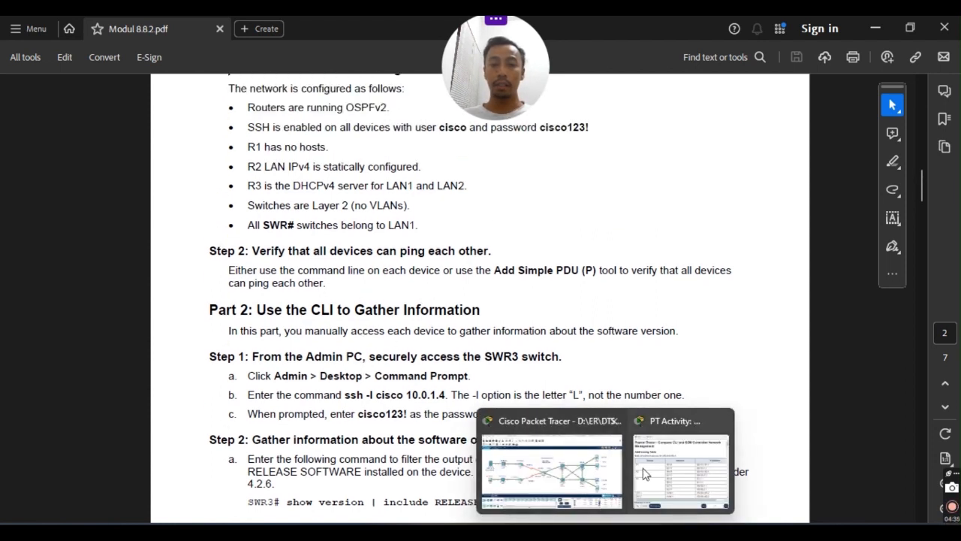
pyautogui.click(582, 478)
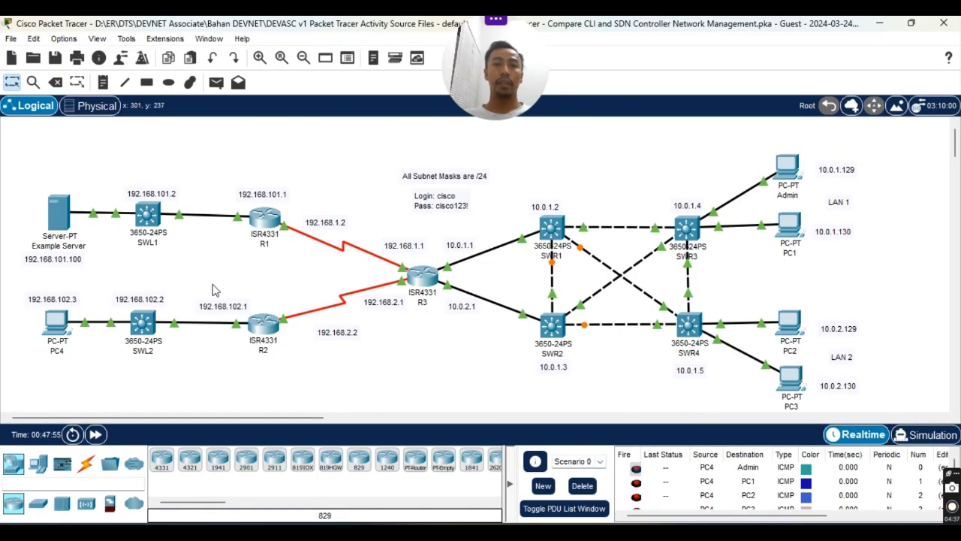
pyautogui.moveTo(630, 518)
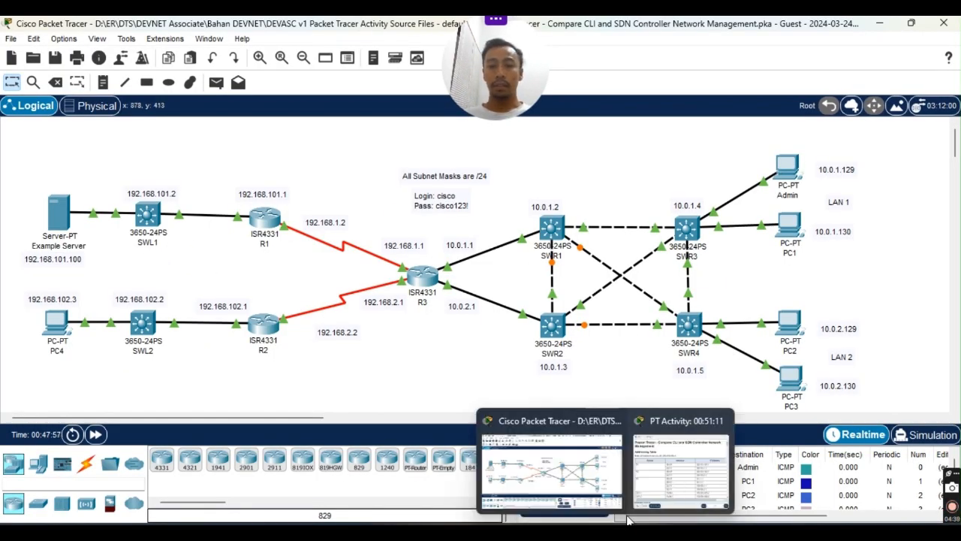
pyautogui.click(681, 470)
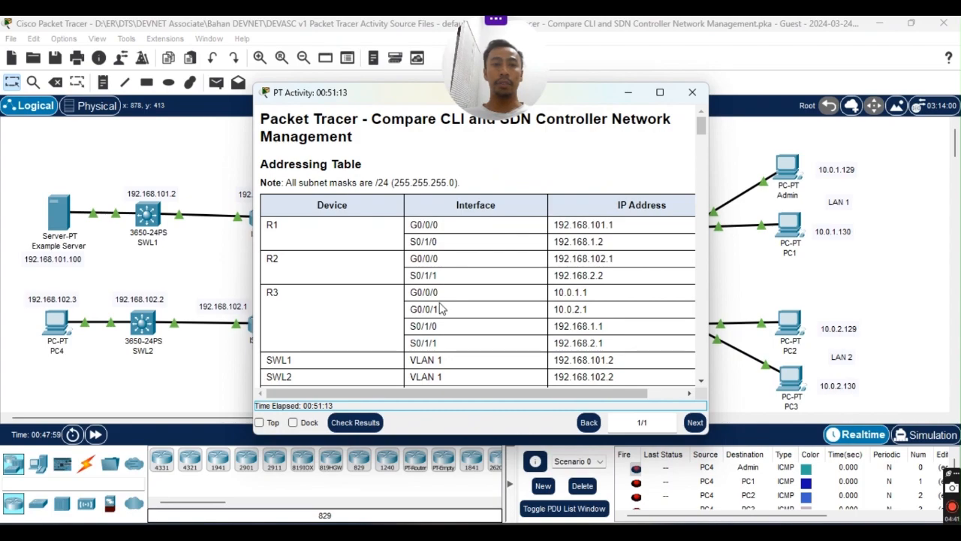
pyautogui.scroll(-15, 458, 297)
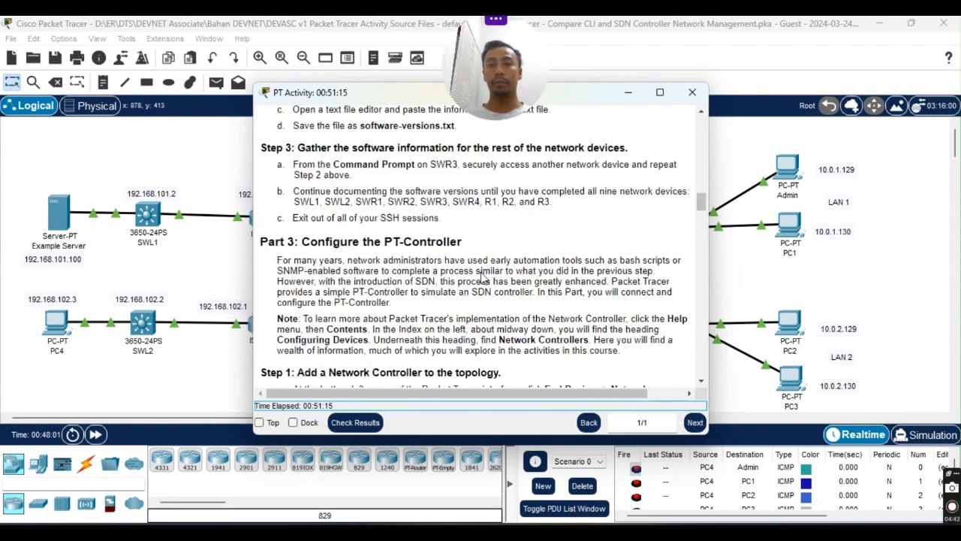
pyautogui.scroll(15, 484, 278)
pyautogui.scroll(-10, 484, 278)
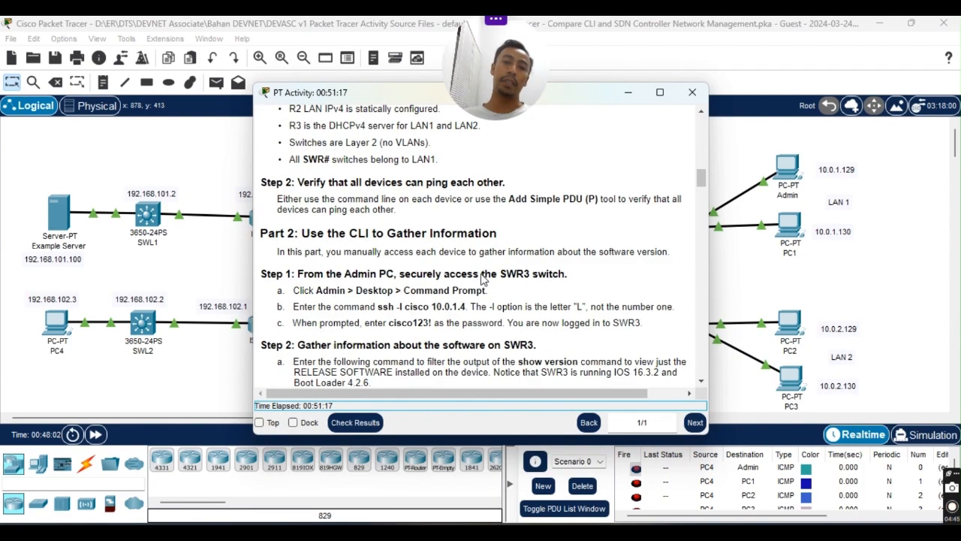
pyautogui.scroll(10, 485, 278)
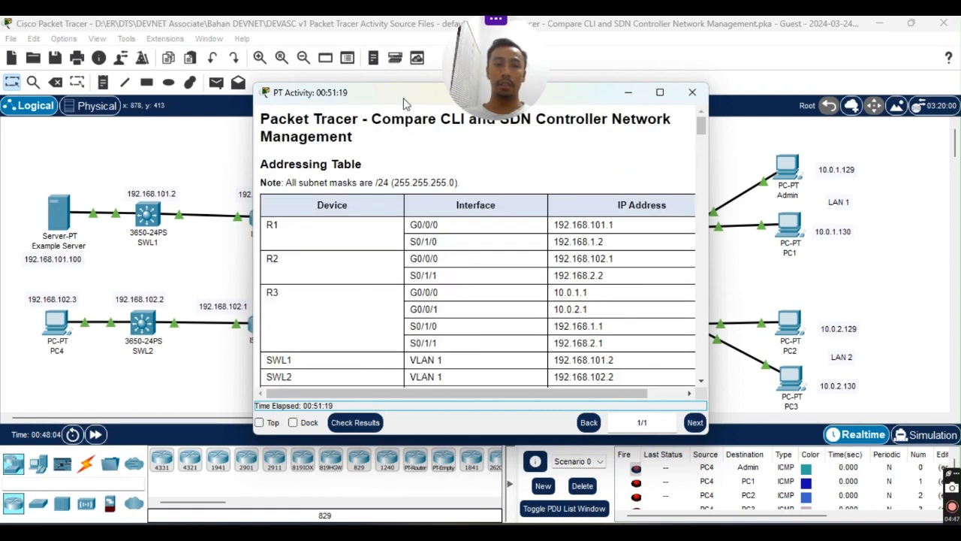
pyautogui.moveTo(385, 91); pyautogui.dragTo(469, 145)
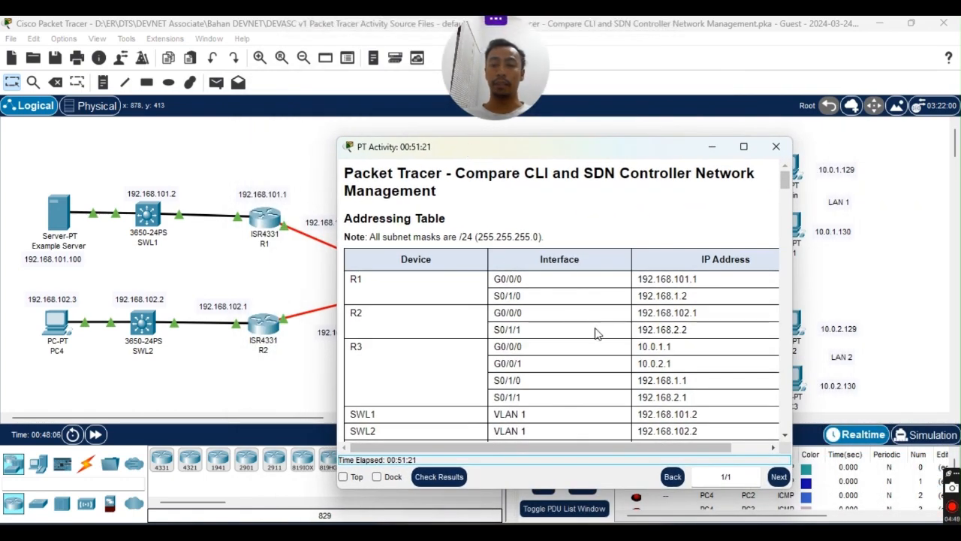
pyautogui.scroll(-5, 552, 281)
pyautogui.scroll(5, 552, 281)
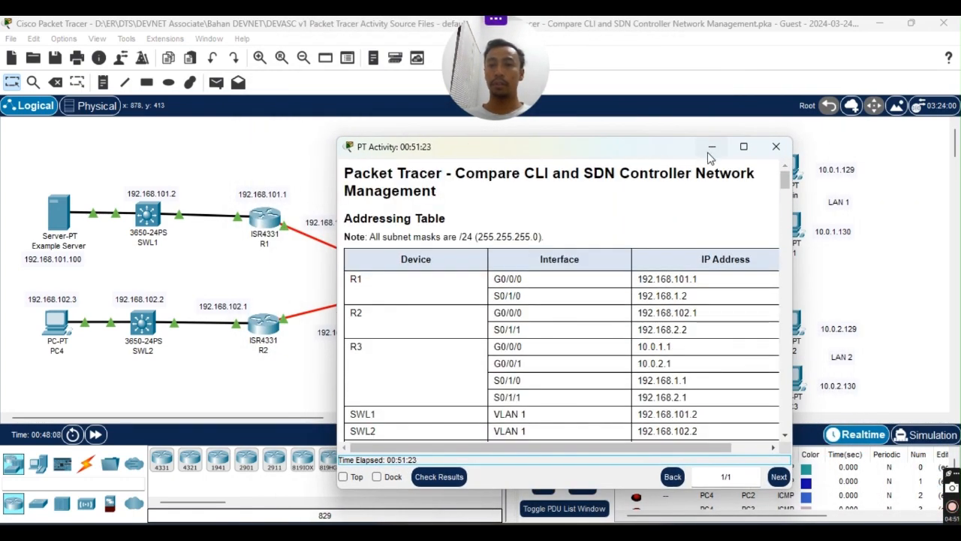
pyautogui.click(712, 148)
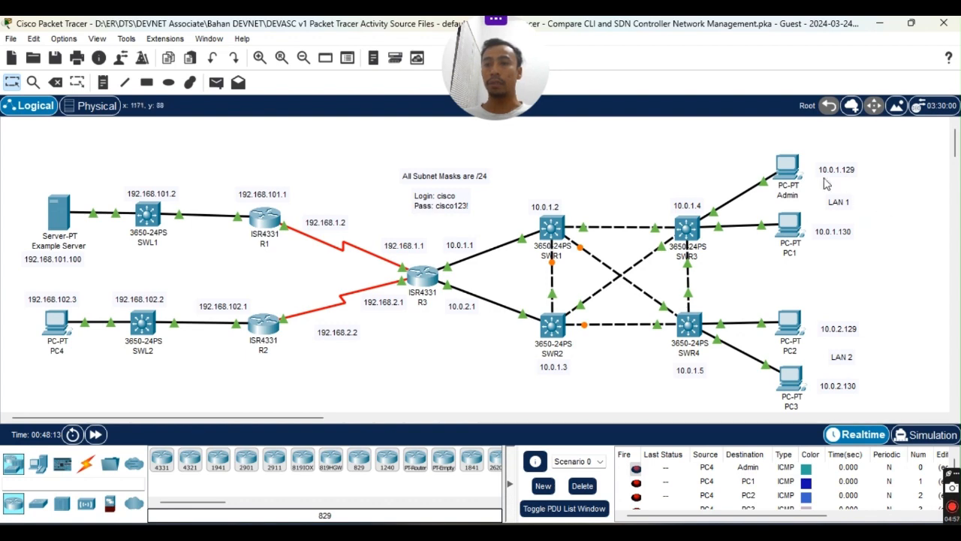
pyautogui.moveTo(789, 178)
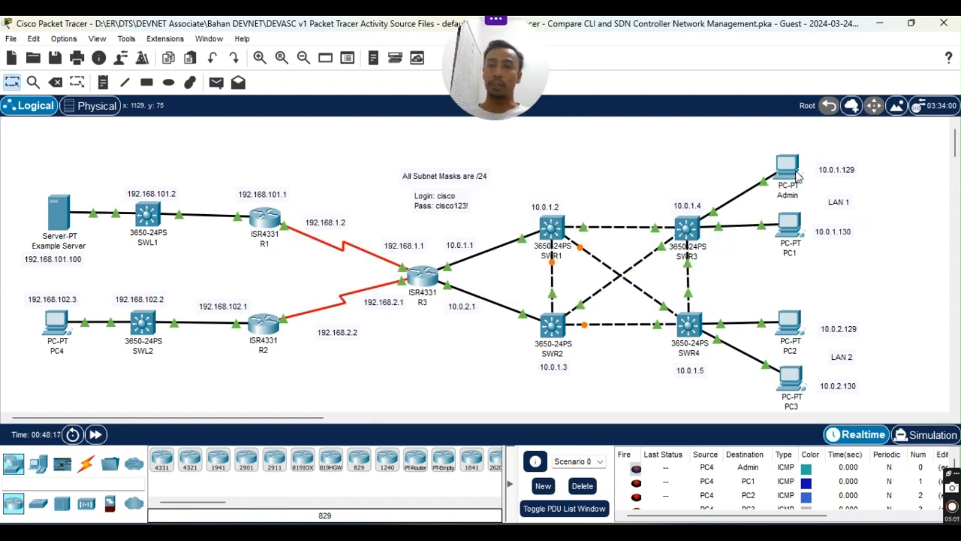
# Launch the Admin PC's Command Prompt and move its window to reveal SWR3 and SWR4.
pyautogui.click(789, 169)
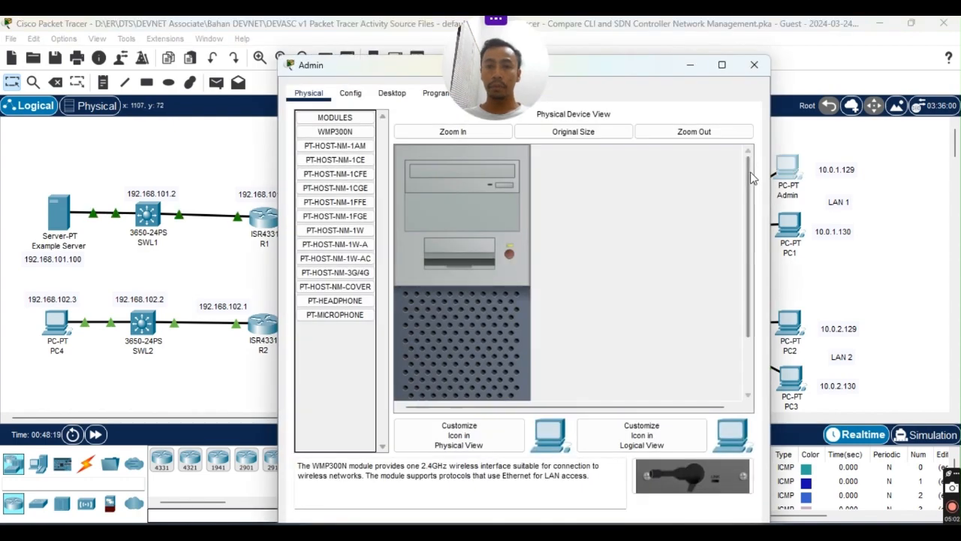
pyautogui.moveTo(644, 67); pyautogui.dragTo(587, 100)
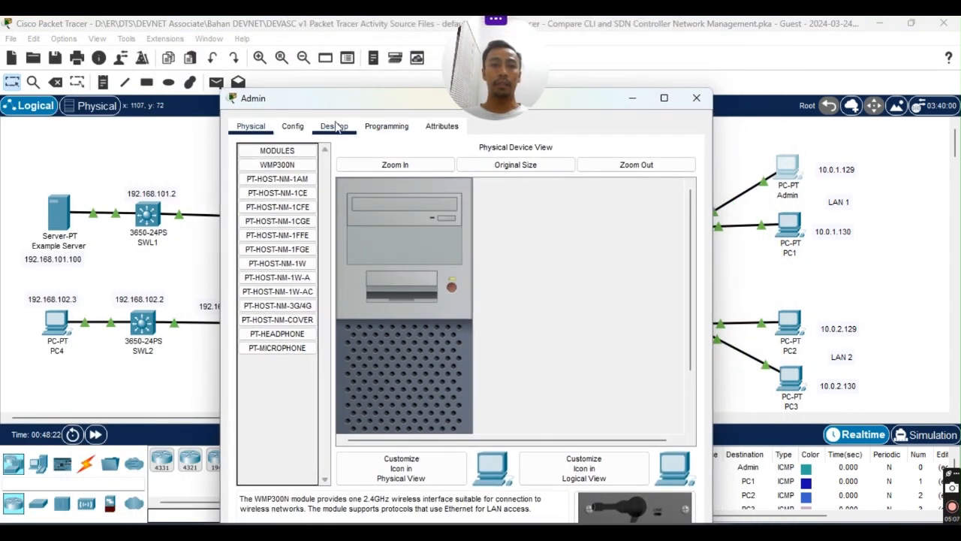
pyautogui.click(336, 127)
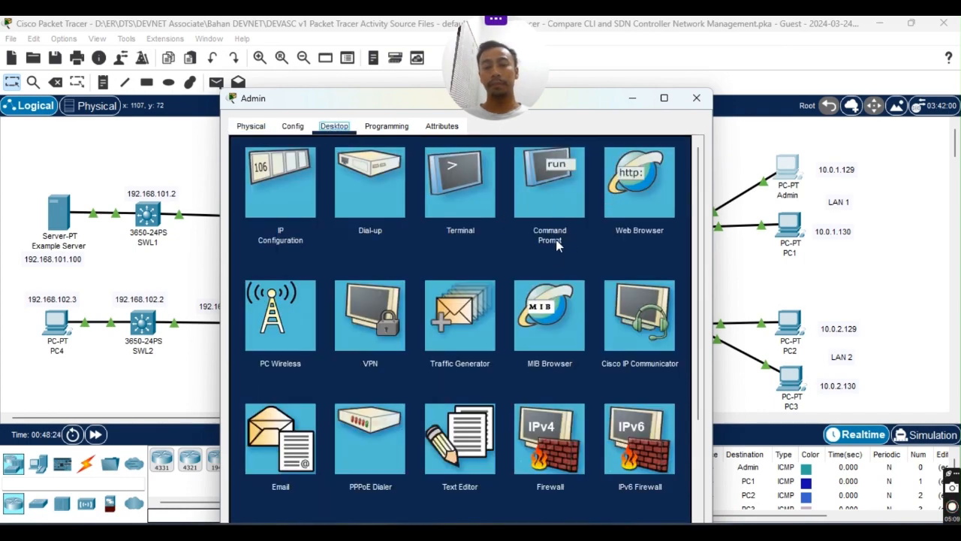
pyautogui.click(557, 246)
pyautogui.moveTo(562, 101); pyautogui.dragTo(741, 50)
pyautogui.click(466, 492)
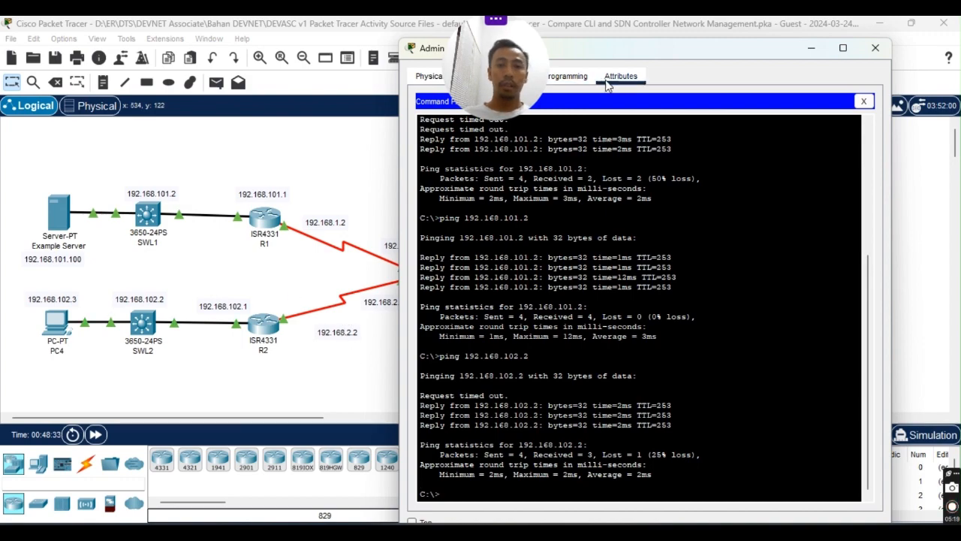
pyautogui.moveTo(692, 48); pyautogui.dragTo(394, 32)
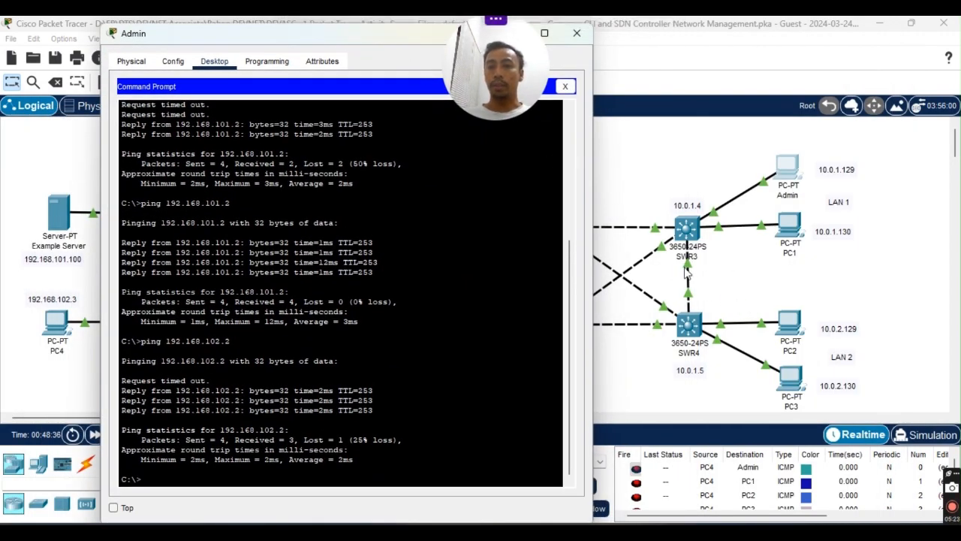
# Ping 10.0.1.4 from the Admin PC's command prompt.
pyautogui.click(192, 474)
pyautogui.write('d')
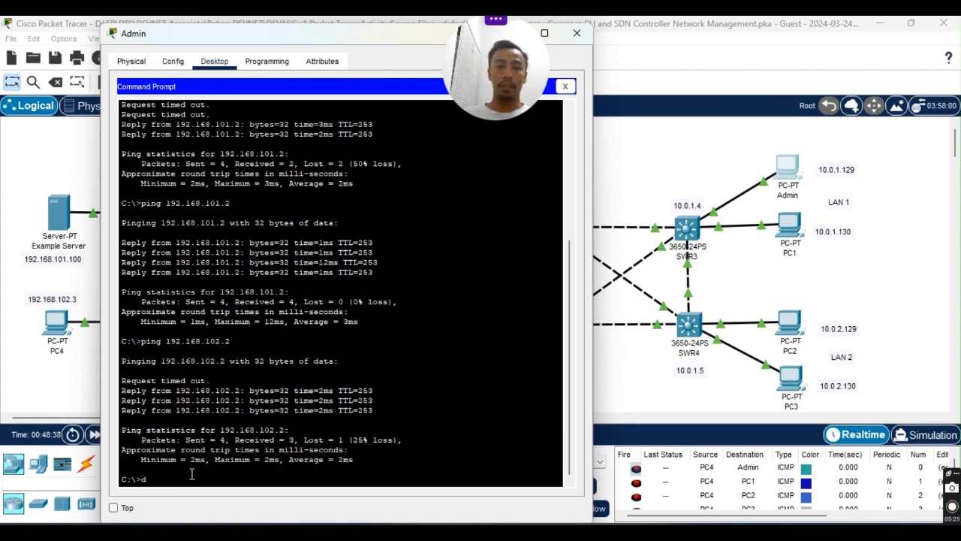
pyautogui.press('BackSpace')
pyautogui.write('ping 10.0.1.4')
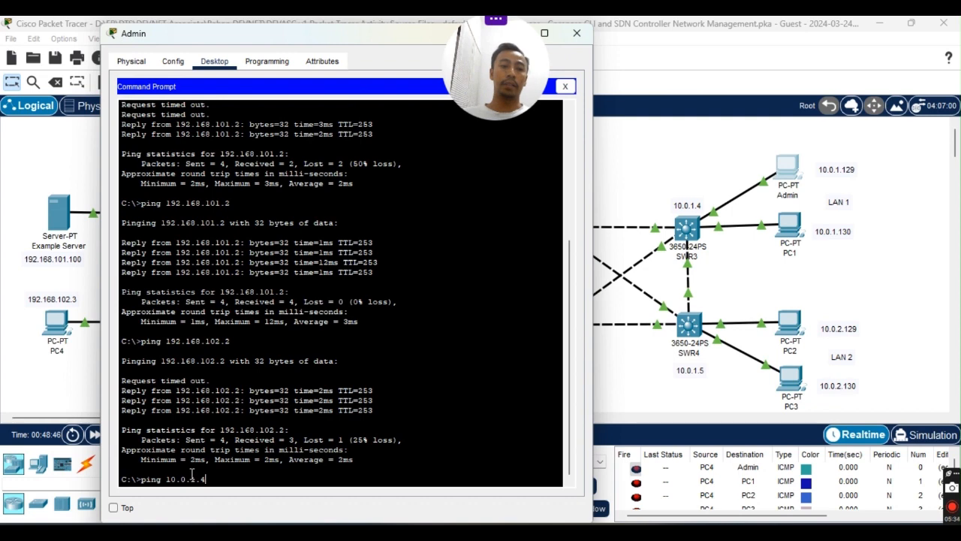
pyautogui.press('Return')
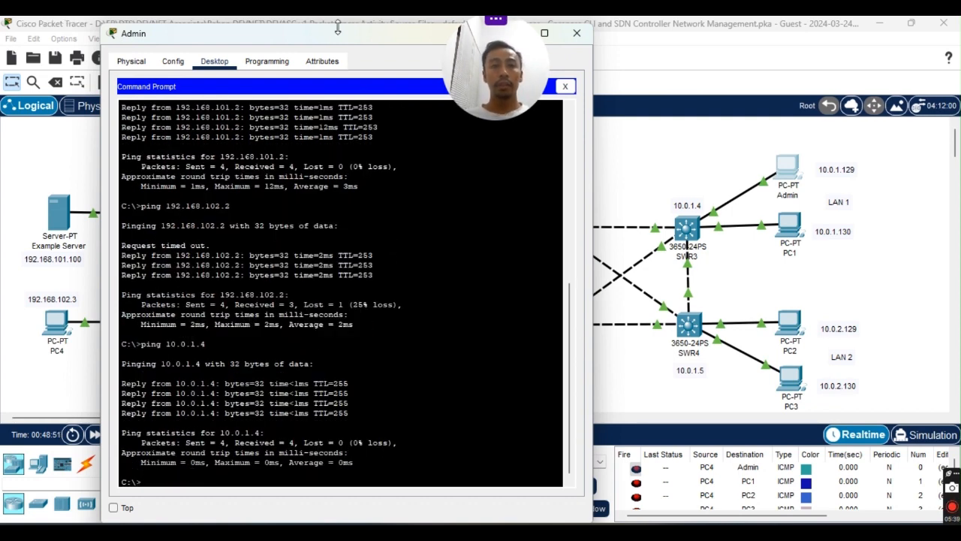
pyautogui.moveTo(310, 36); pyautogui.dragTo(261, 47)
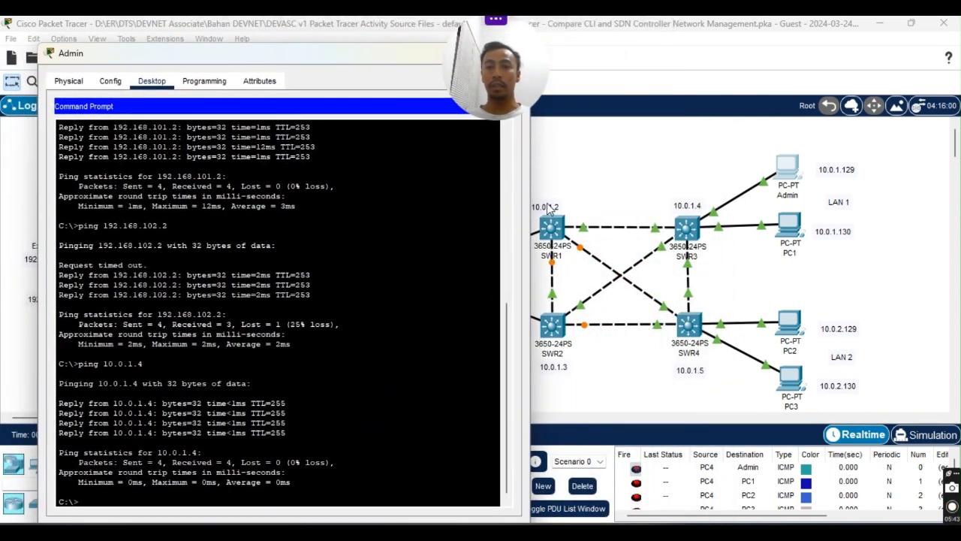
# Ping 10.0.1.2, 10.0.1.3 and 10.0.1.5, then drag the window to the right edge.
pyautogui.press('Up')
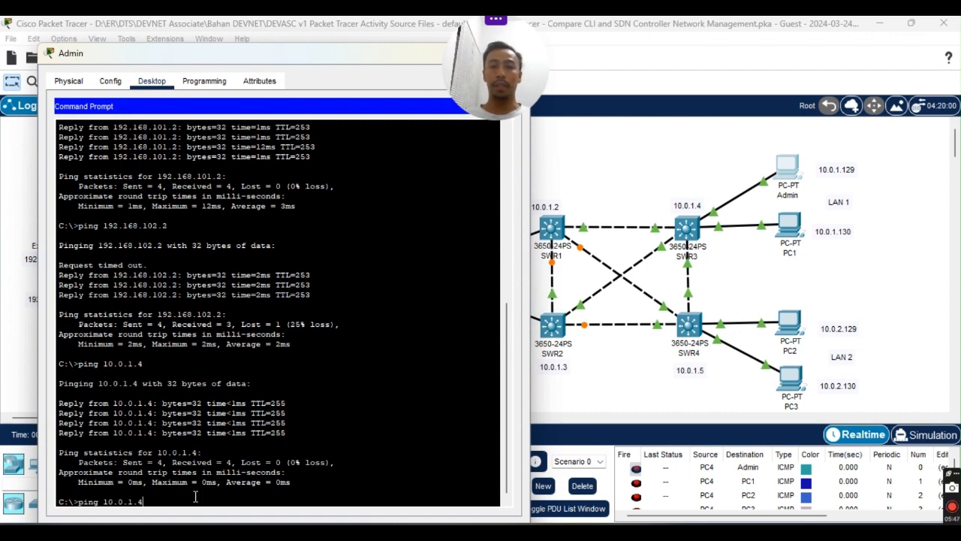
pyautogui.write('2')
pyautogui.press('Return')
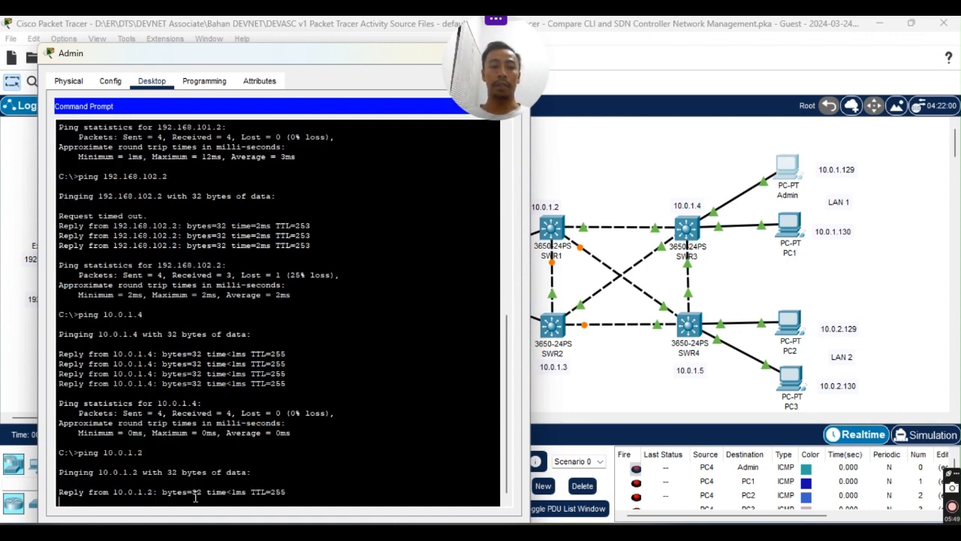
pyautogui.hotkey('ctrl', 'c')
pyautogui.press('Up')
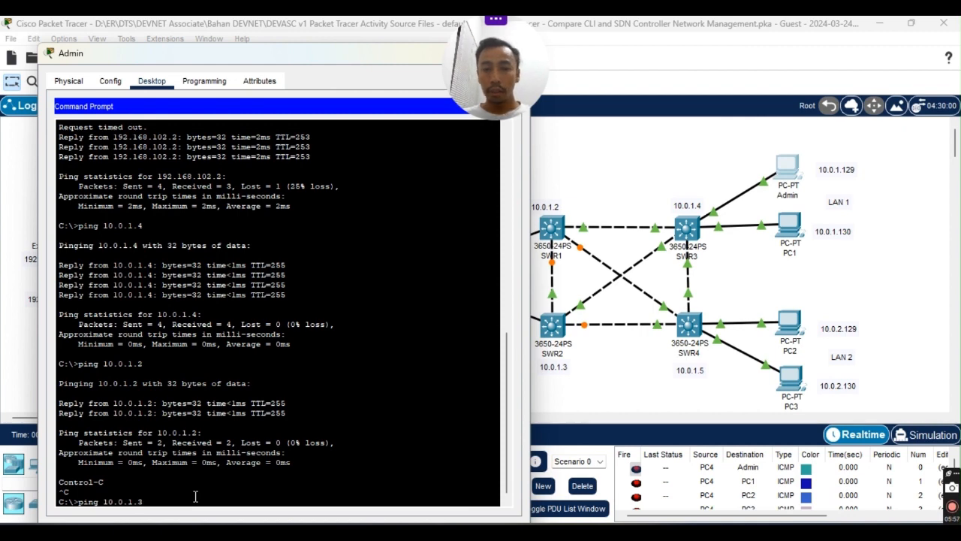
pyautogui.press('Return')
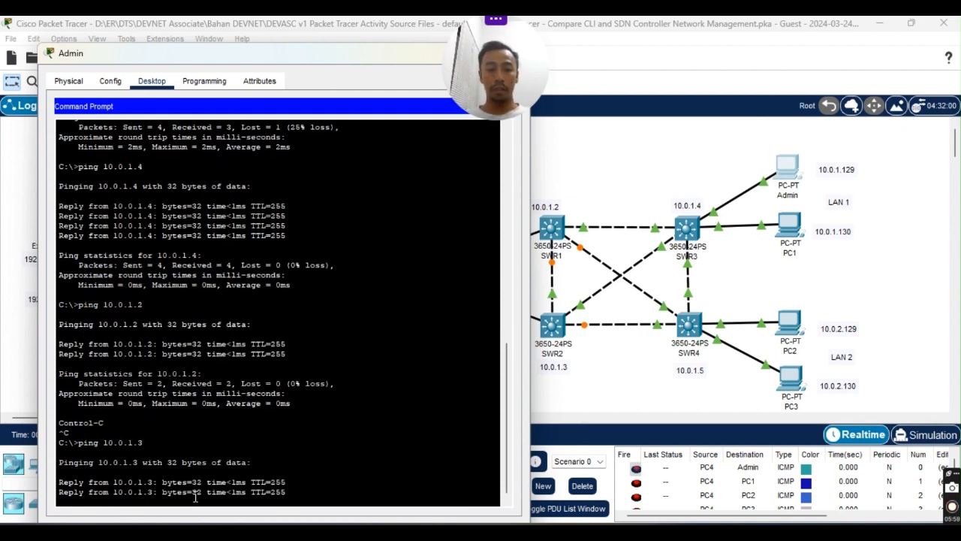
pyautogui.hotkey('ctrl', 'c')
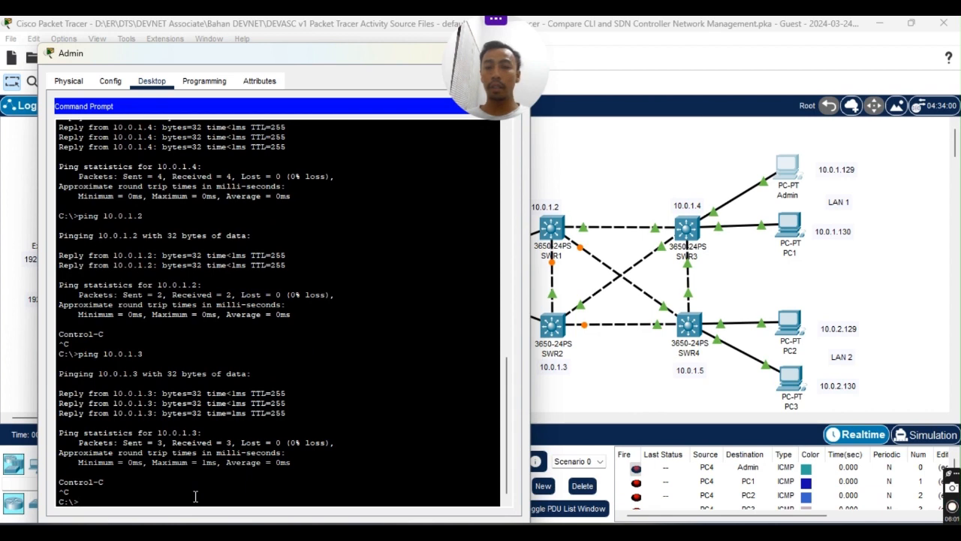
pyautogui.press('Up')
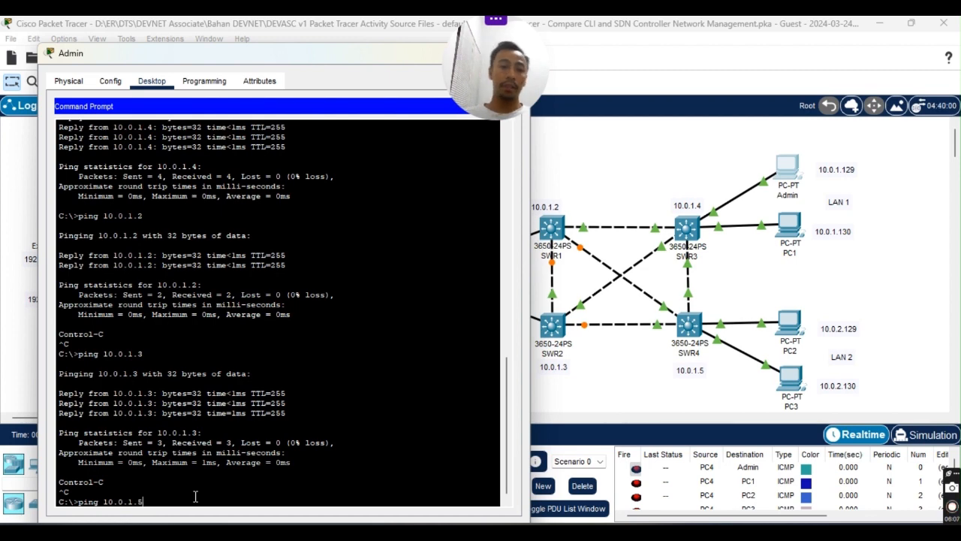
pyautogui.press('Return')
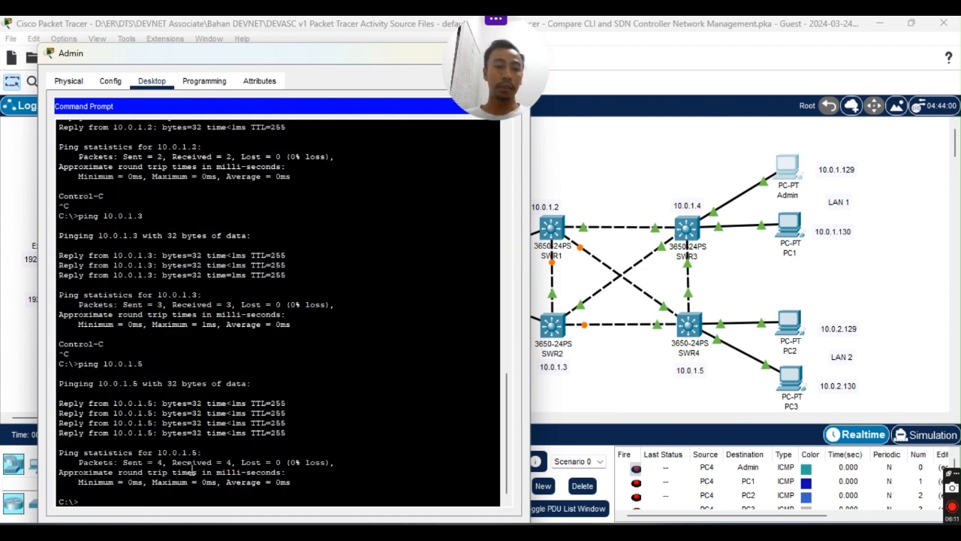
pyautogui.moveTo(177, 54); pyautogui.dragTo(960, 180)
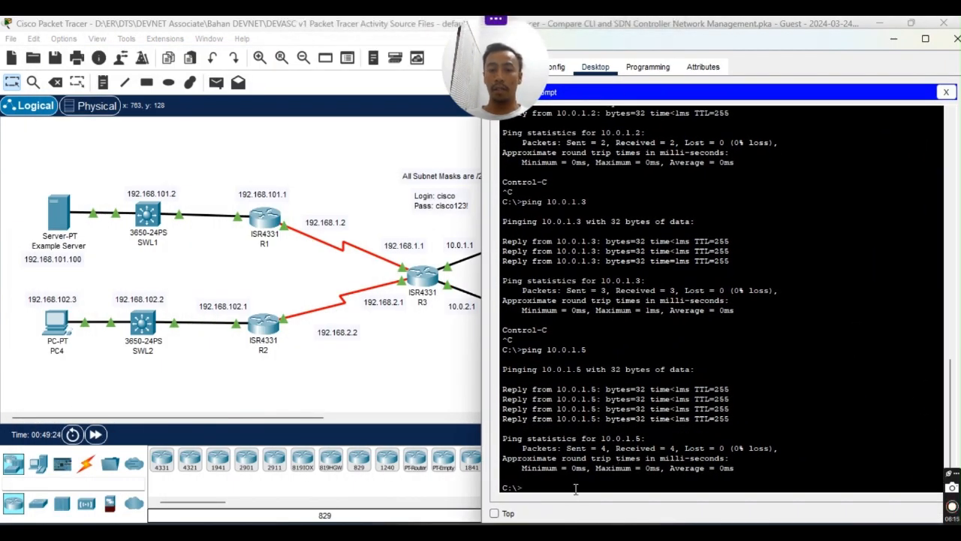
# Ping 10.0.1.1 and 192.168.101.1 by editing the recalled command.
pyautogui.press('Up')
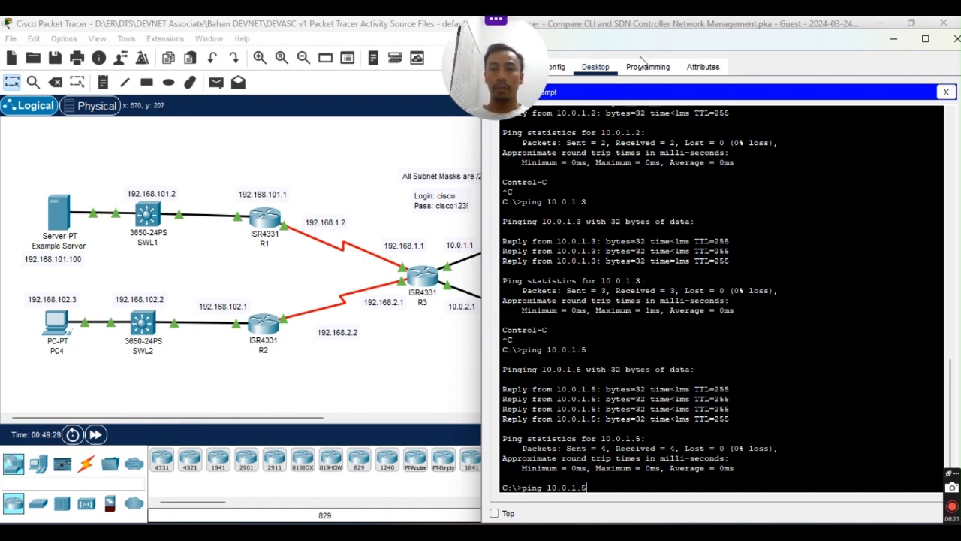
pyautogui.moveTo(649, 47); pyautogui.dragTo(669, 34)
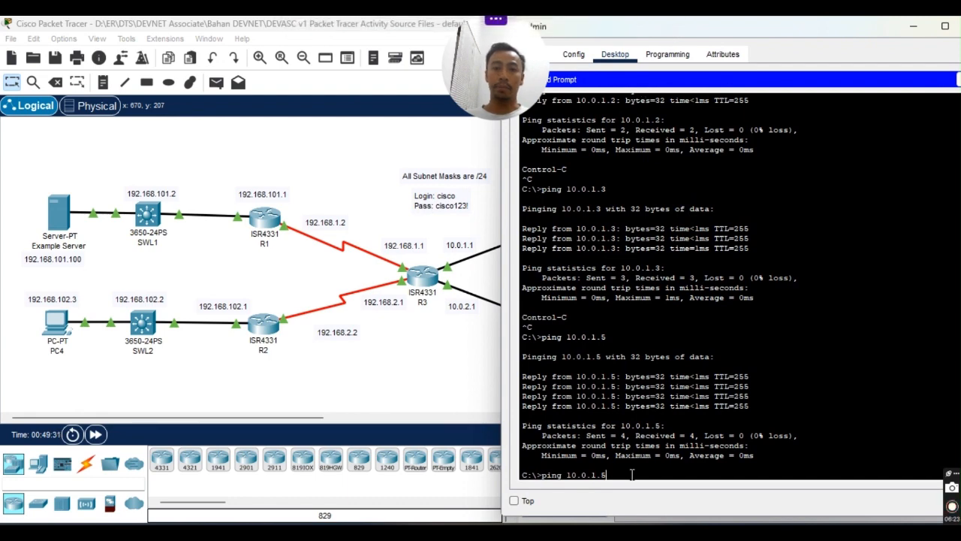
pyautogui.write('1')
pyautogui.press('Return')
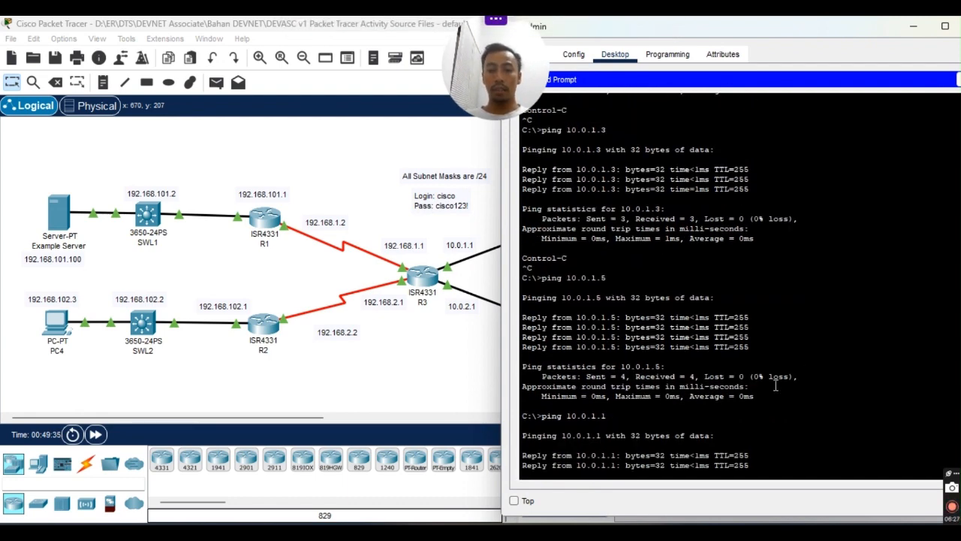
pyautogui.hotkey('ctrl', 'c')
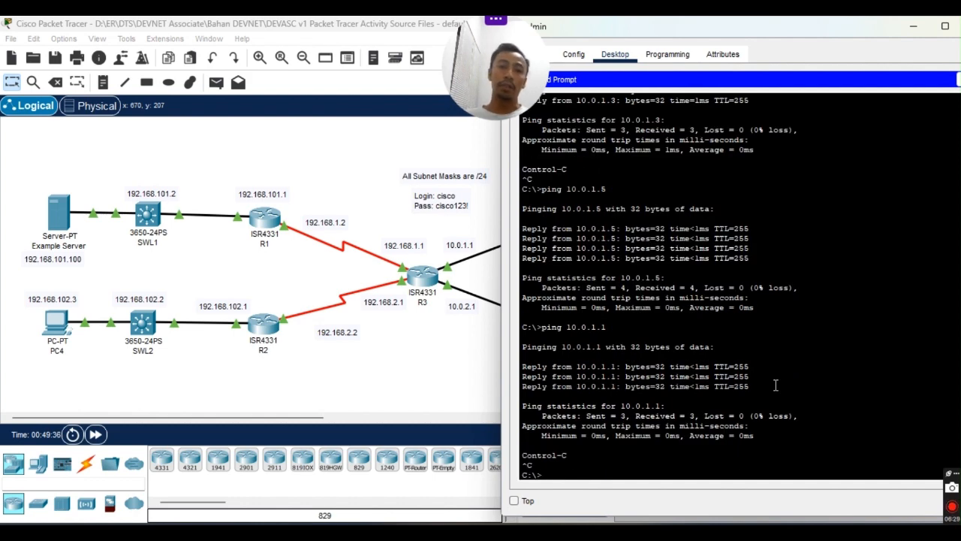
pyautogui.press('Up')
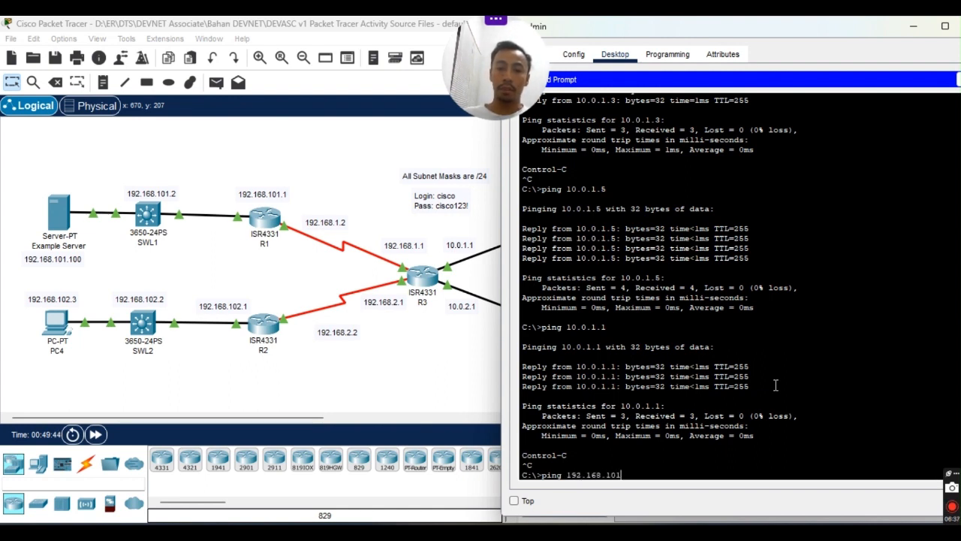
pyautogui.write('1')
pyautogui.press('Return')
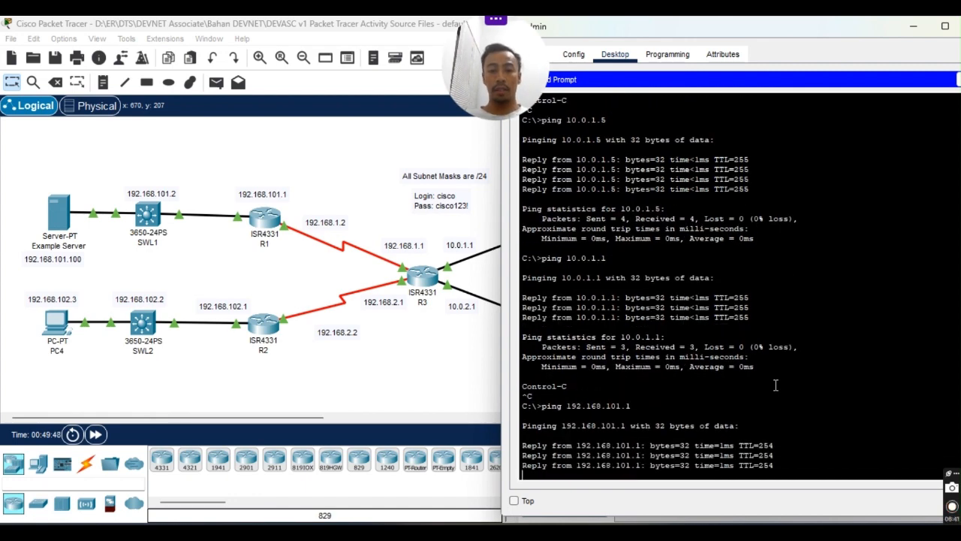
pyautogui.press('Return')
# Ping 192.168.101.2, 192.168.102.1 and 192.168.102.2 from the Admin PC.
pyautogui.press('Up')
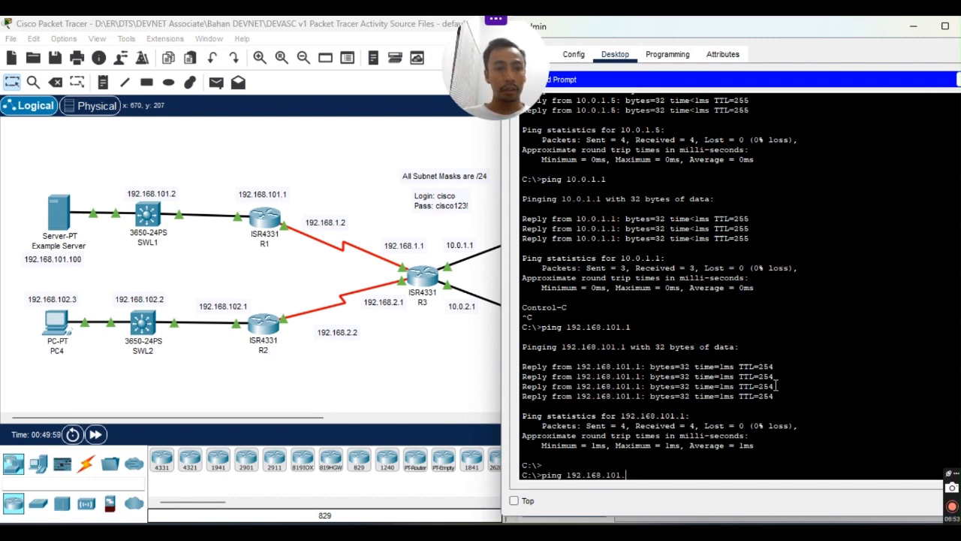
pyautogui.press('Return')
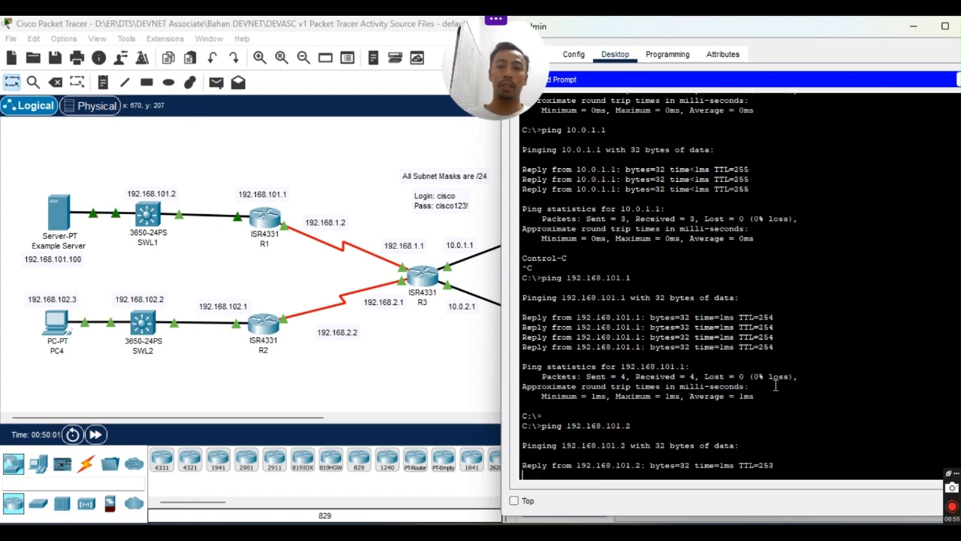
pyautogui.hotkey('ctrl', 'c')
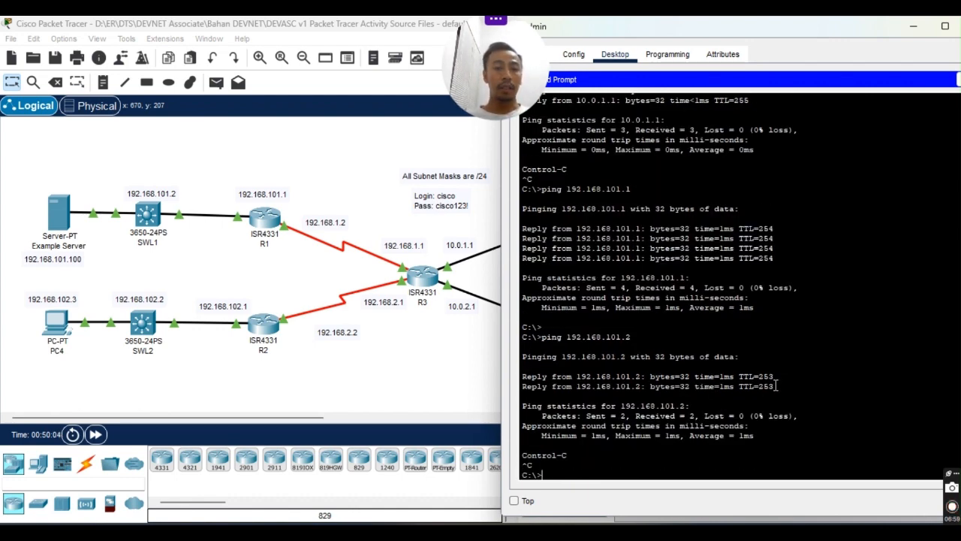
pyautogui.press('Up')
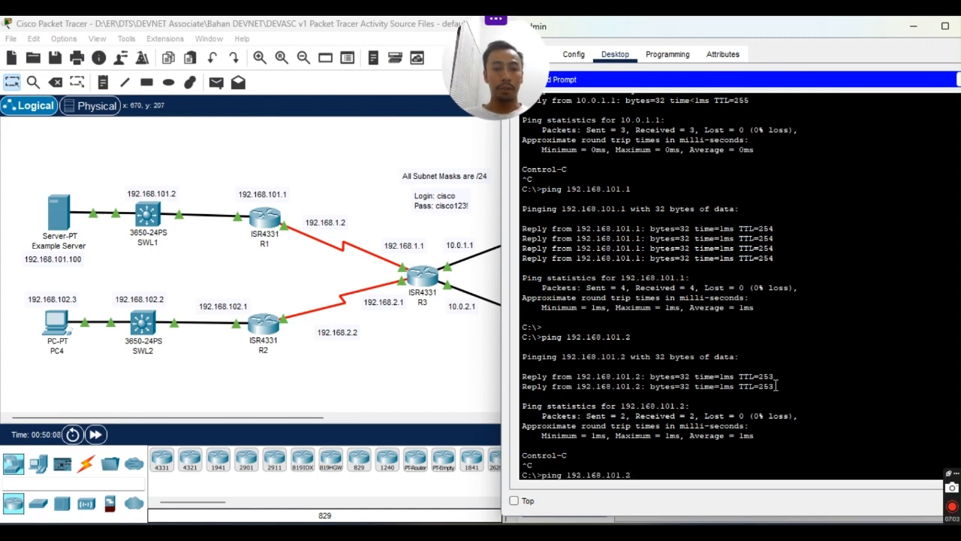
pyautogui.press('BackSpace')
pyautogui.press('BackSpace')
pyautogui.press('BackSpace')
pyautogui.write('2.')
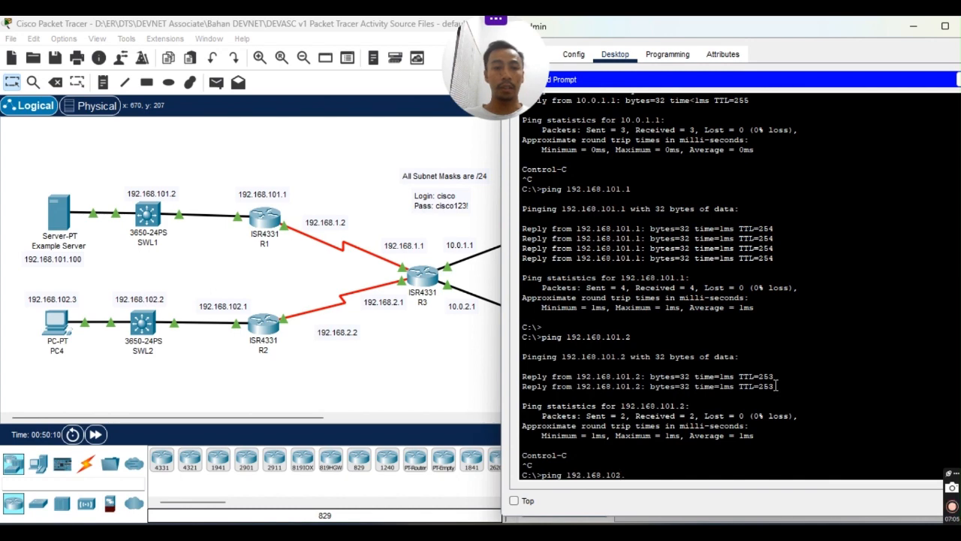
pyautogui.write('1')
pyautogui.press('Return')
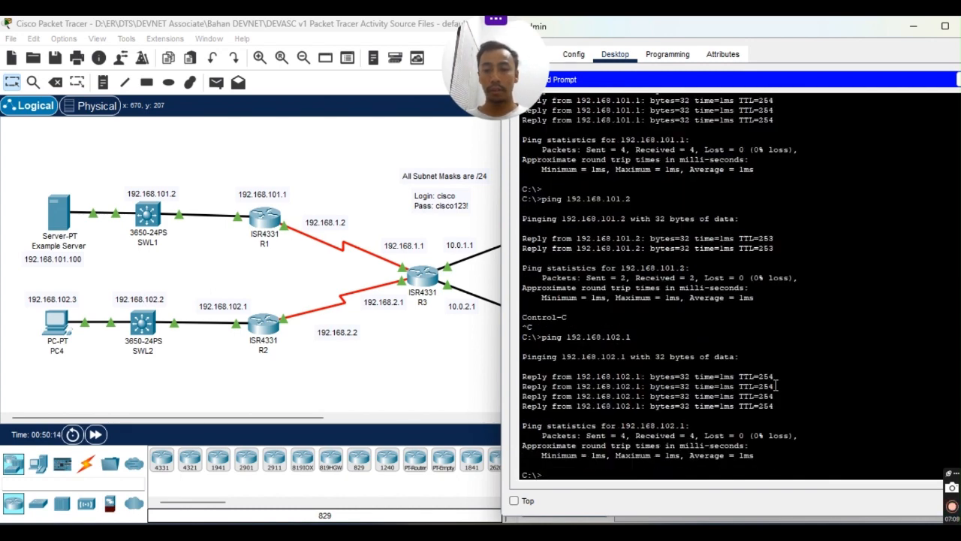
pyautogui.press('Return')
pyautogui.press('Up')
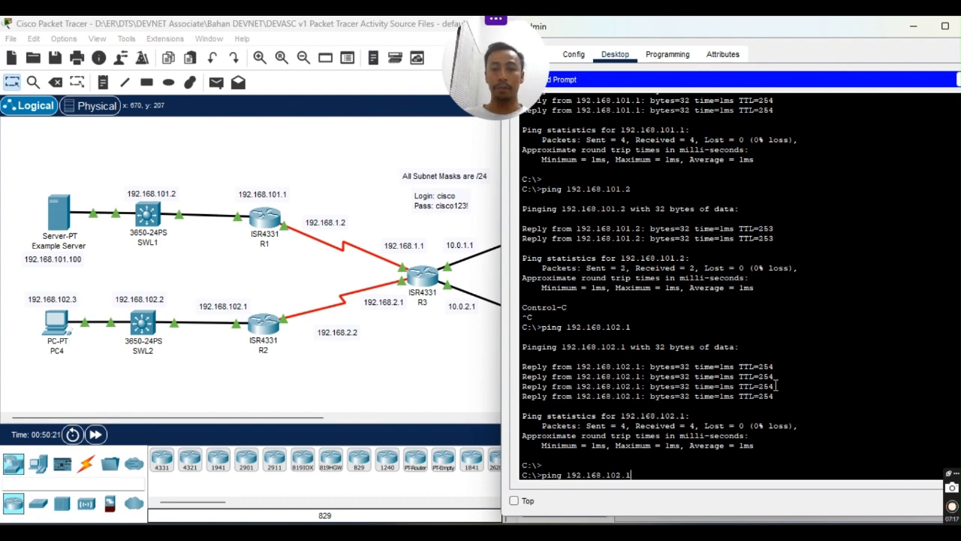
pyautogui.press('BackSpace')
pyautogui.write('2')
pyautogui.press('Return')
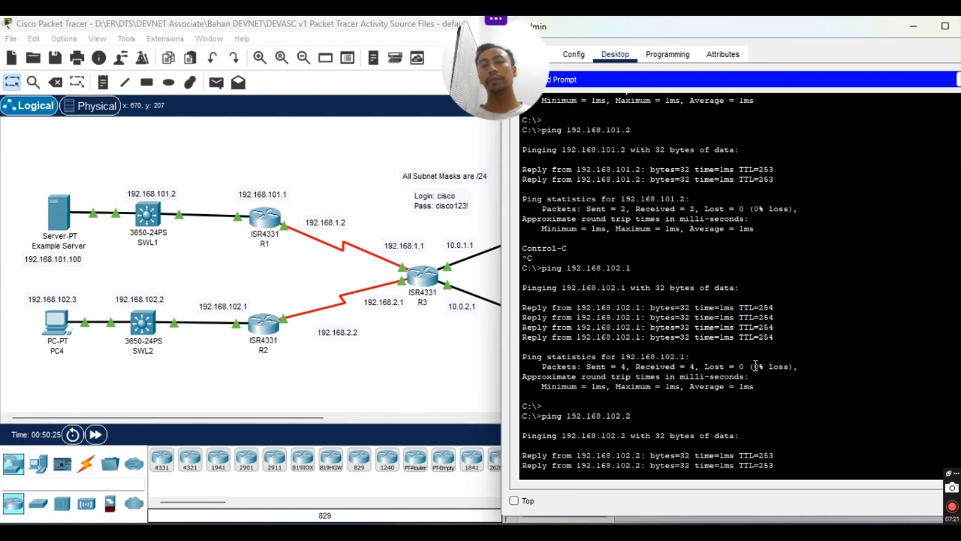
# Close the command prompt and the Admin PC window.
pyautogui.scroll(6, 749, 323)
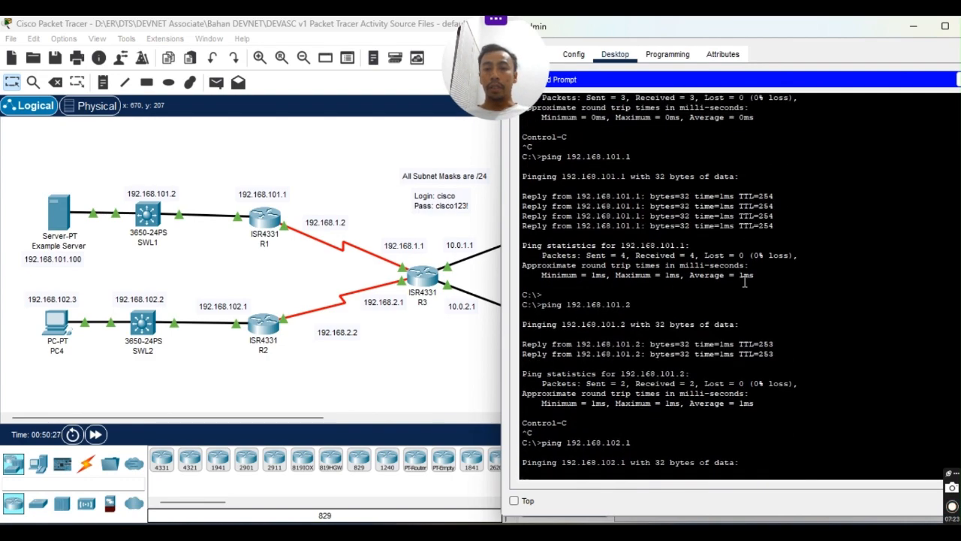
pyautogui.scroll(-6, 745, 285)
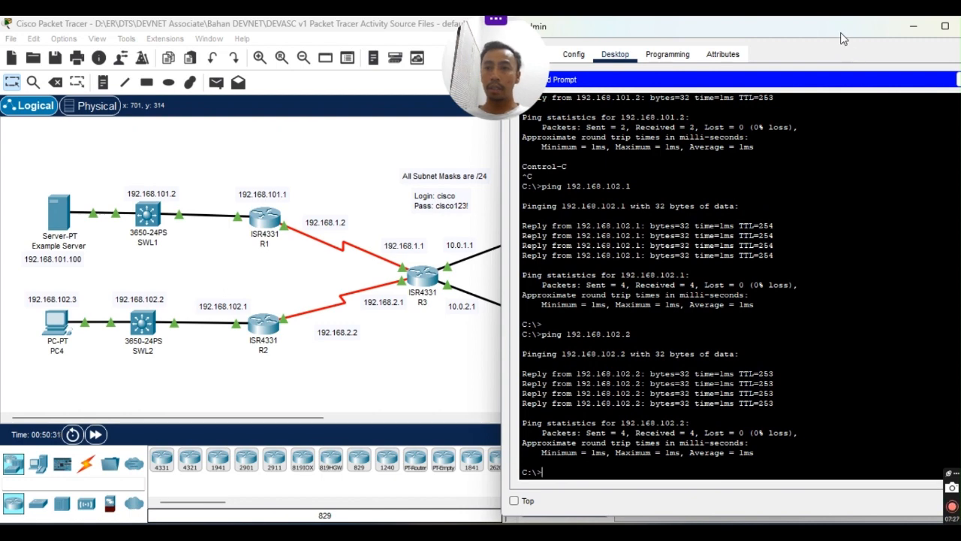
pyautogui.moveTo(843, 39); pyautogui.dragTo(481, 46)
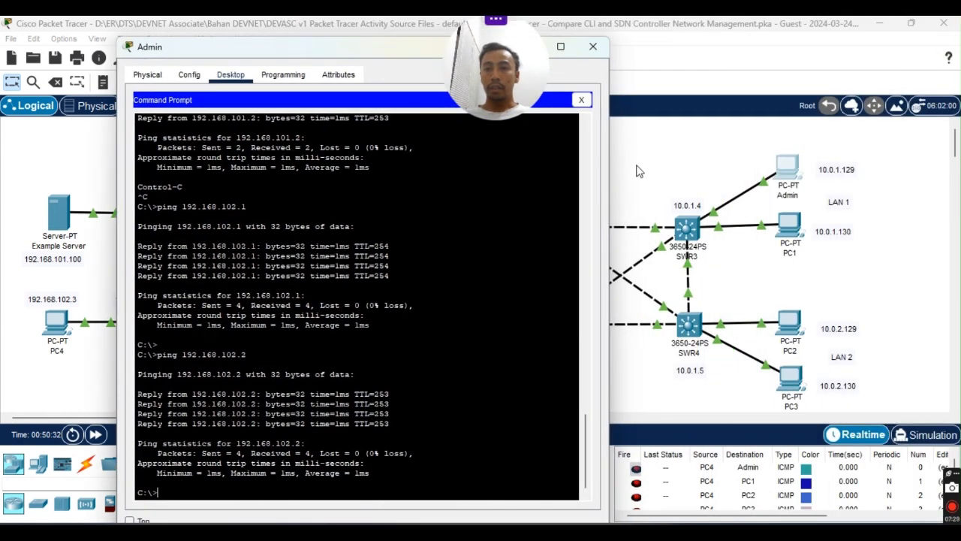
pyautogui.click(401, 425)
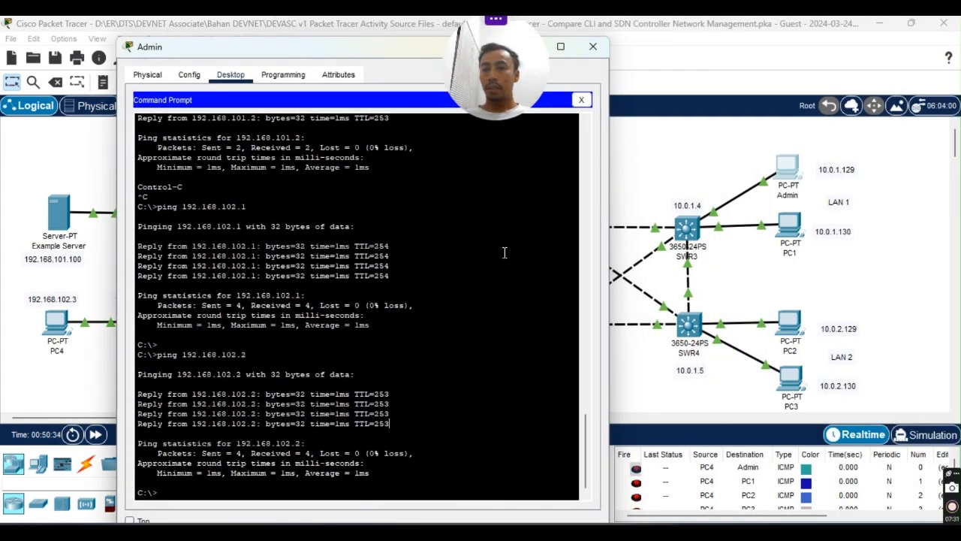
pyautogui.moveTo(318, 49); pyautogui.dragTo(326, 45)
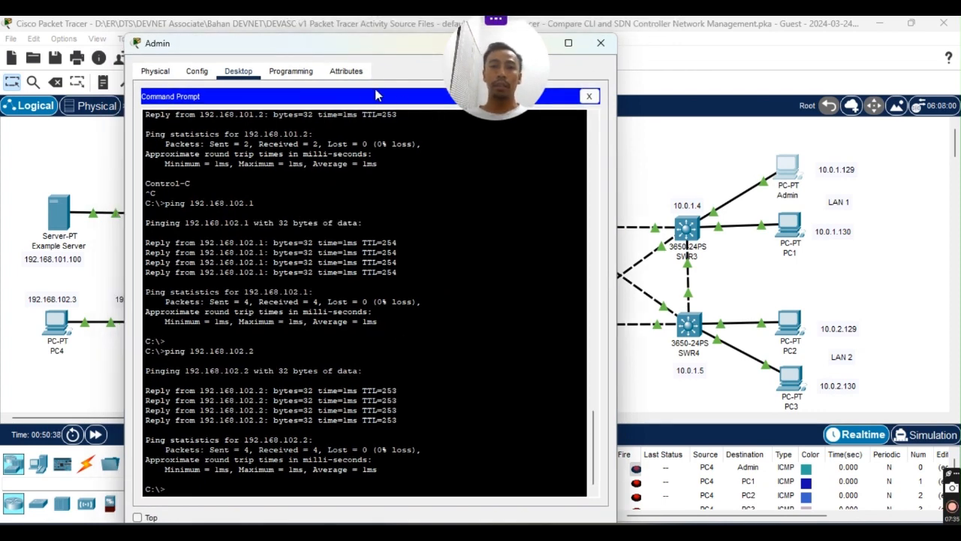
pyautogui.click(589, 96)
pyautogui.moveTo(420, 43); pyautogui.dragTo(608, 114)
pyautogui.moveTo(823, 104); pyautogui.dragTo(823, 105)
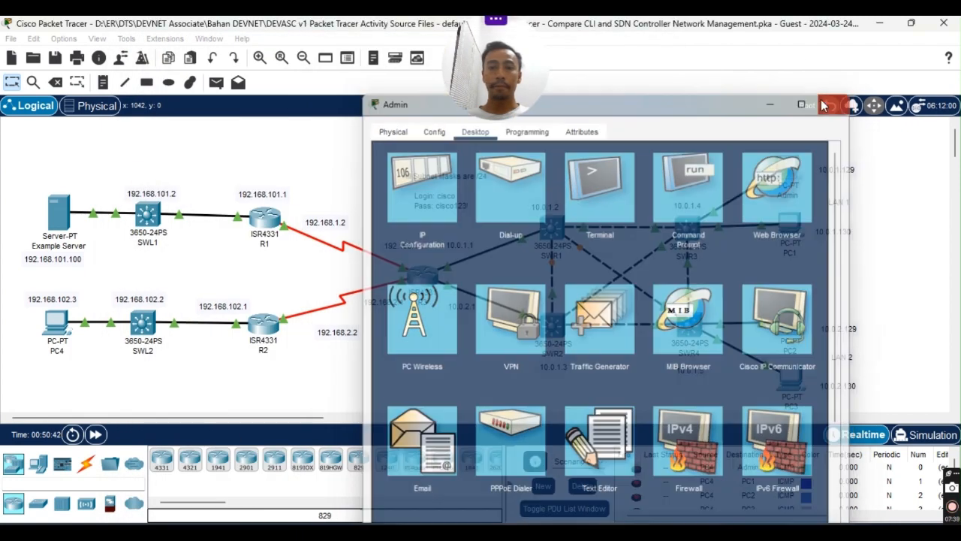
pyautogui.click(671, 532)
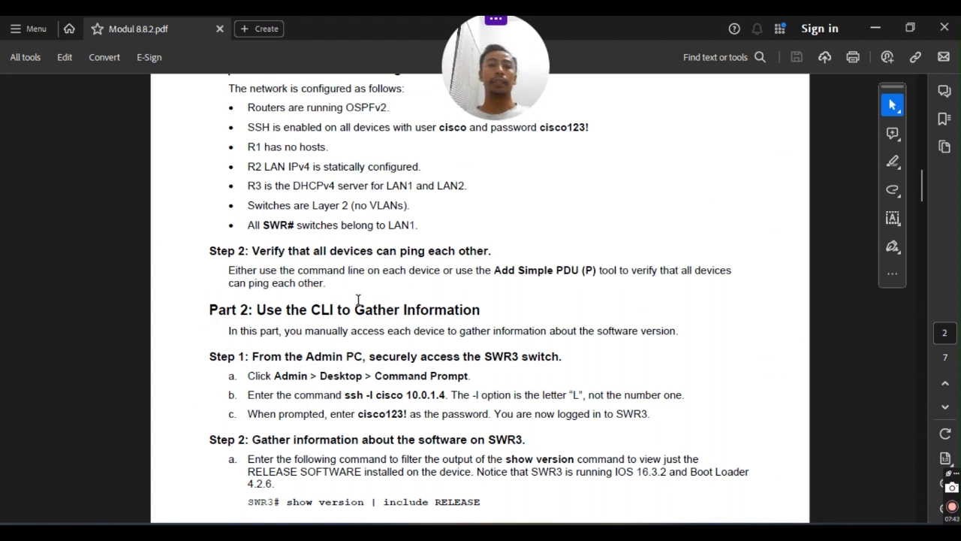
# Scroll to Part 2 Step 1, highlight 'Click Admin >', and restore Acrobat to a smaller window.
pyautogui.scroll(-2, 315, 299)
pyautogui.scroll(-1, 248, 270)
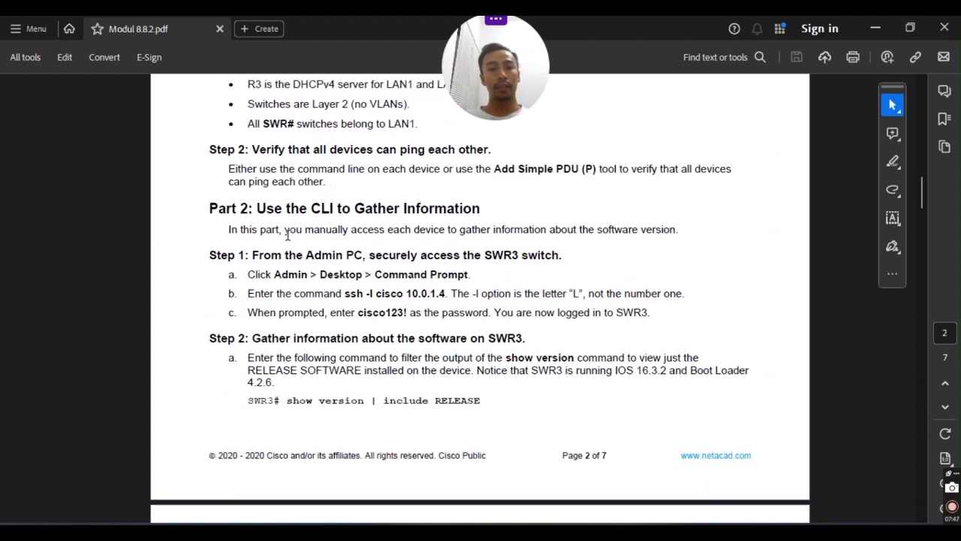
pyautogui.scroll(2, 367, 250)
pyautogui.scroll(-1, 267, 292)
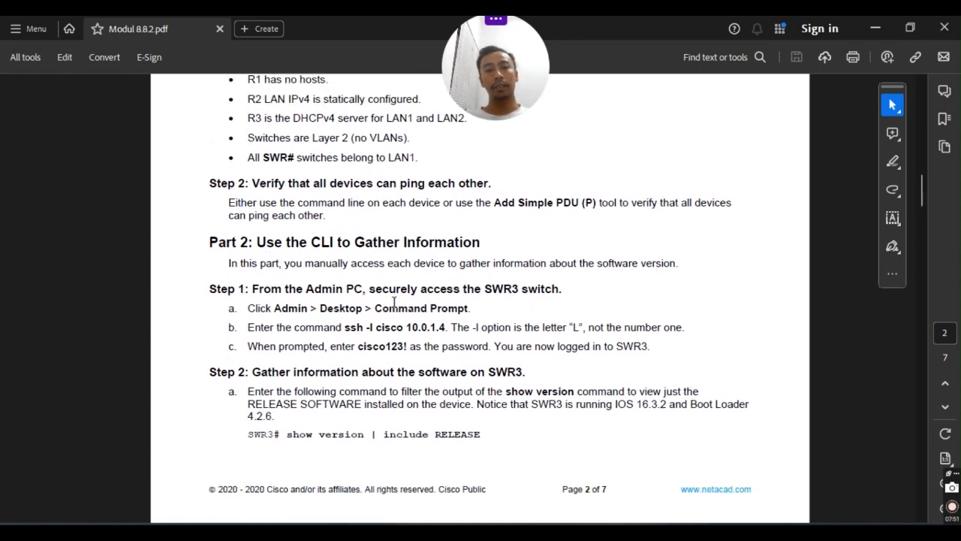
pyautogui.scroll(-2, 376, 263)
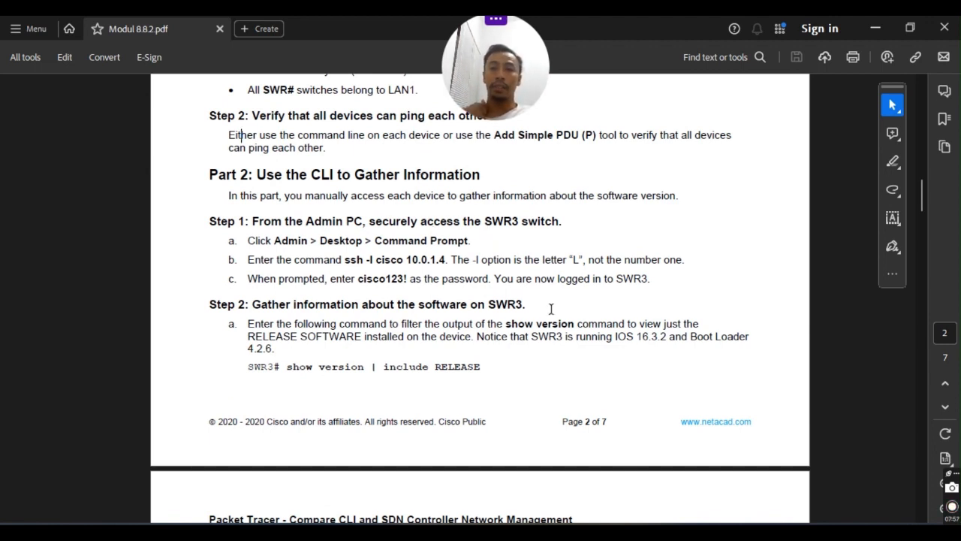
pyautogui.scroll(-1, 380, 265)
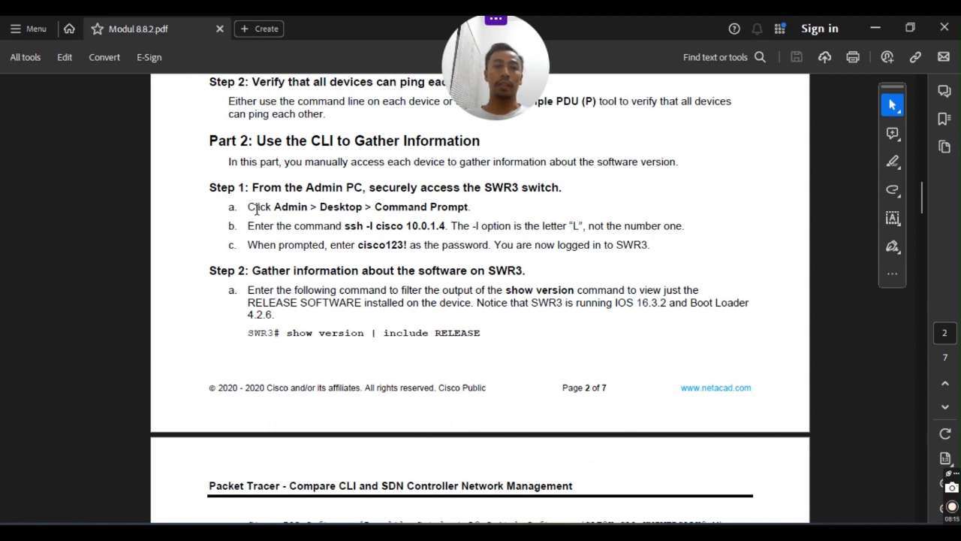
pyautogui.moveTo(247, 207); pyautogui.dragTo(317, 209)
pyautogui.moveTo(667, 532)
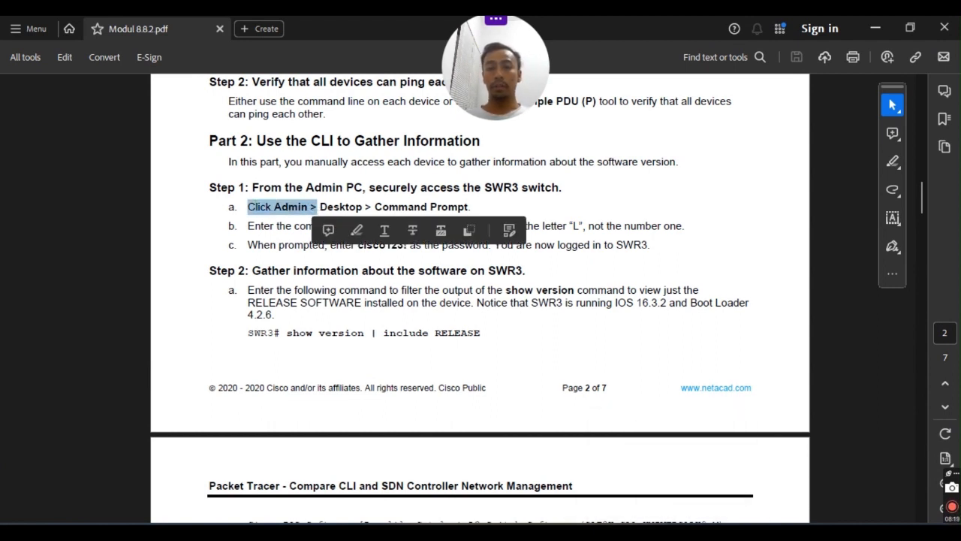
pyautogui.click(668, 531)
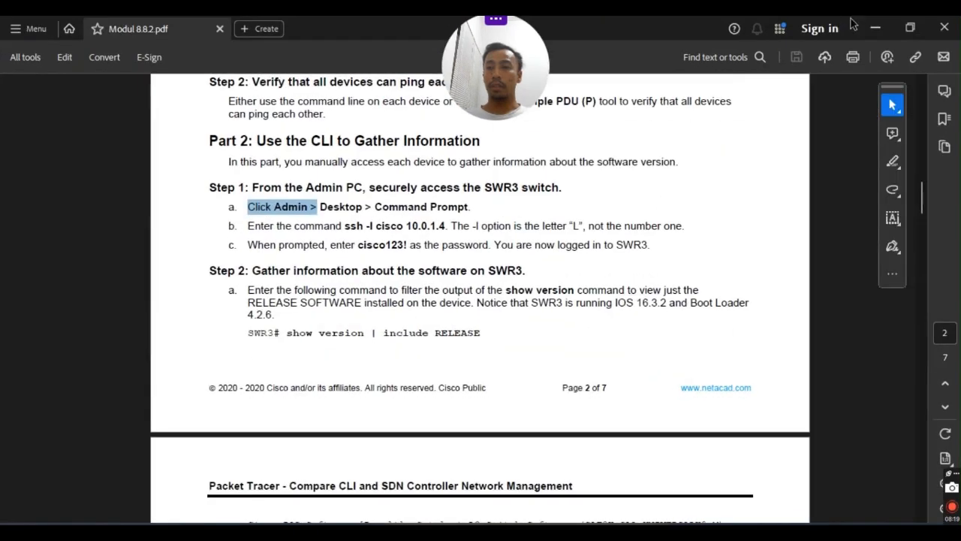
pyautogui.click(912, 30)
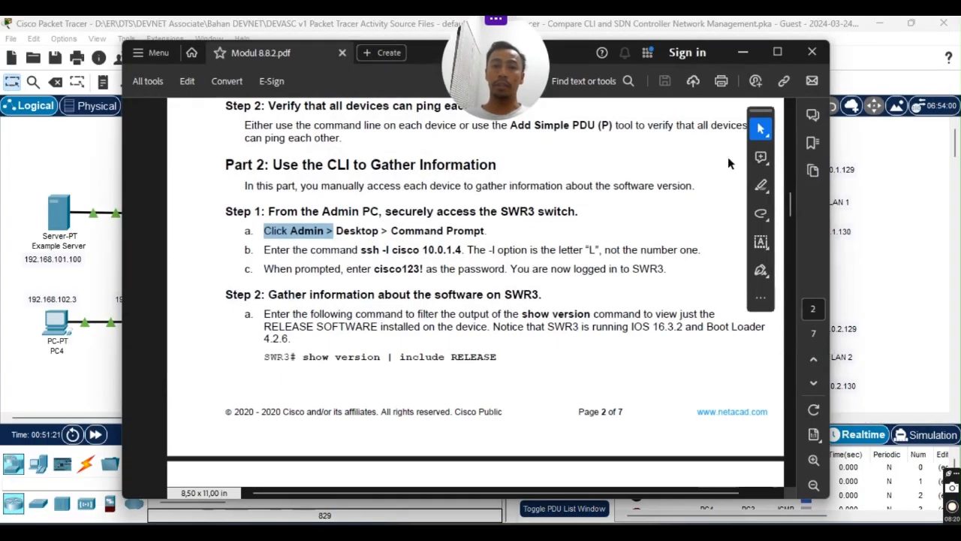
# Move the Acrobat lab guide to the left edge and open the Admin PC's Desktop.
pyautogui.click(398, 53)
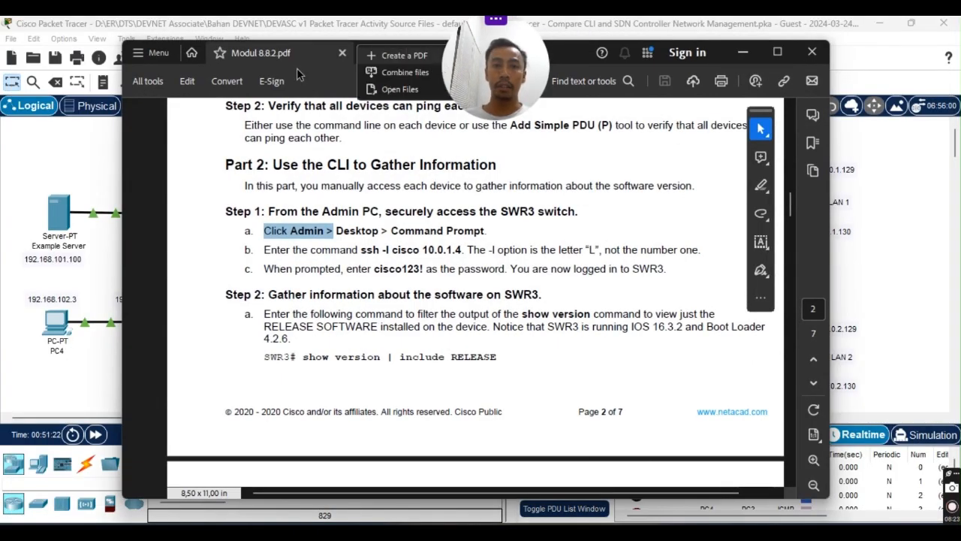
pyautogui.moveTo(568, 59); pyautogui.dragTo(0, 135)
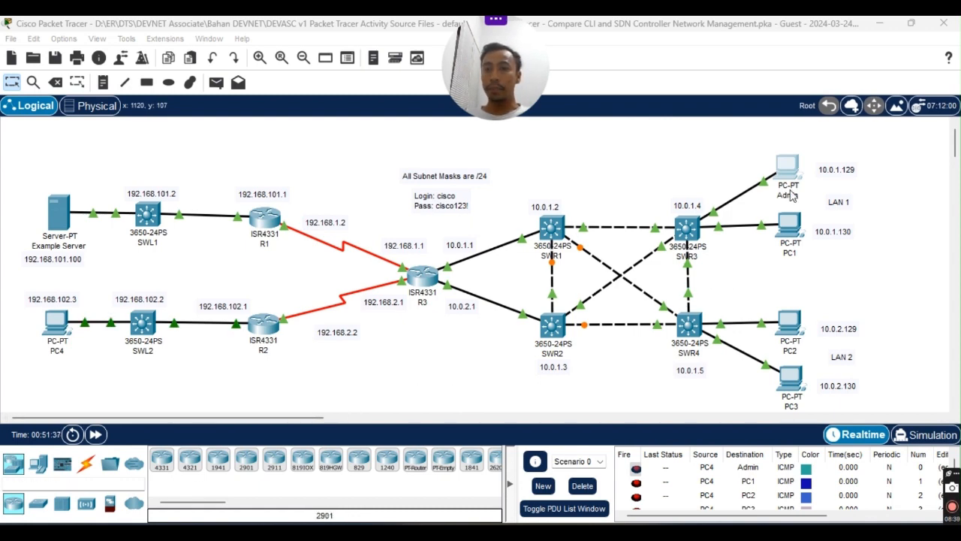
pyautogui.click(787, 167)
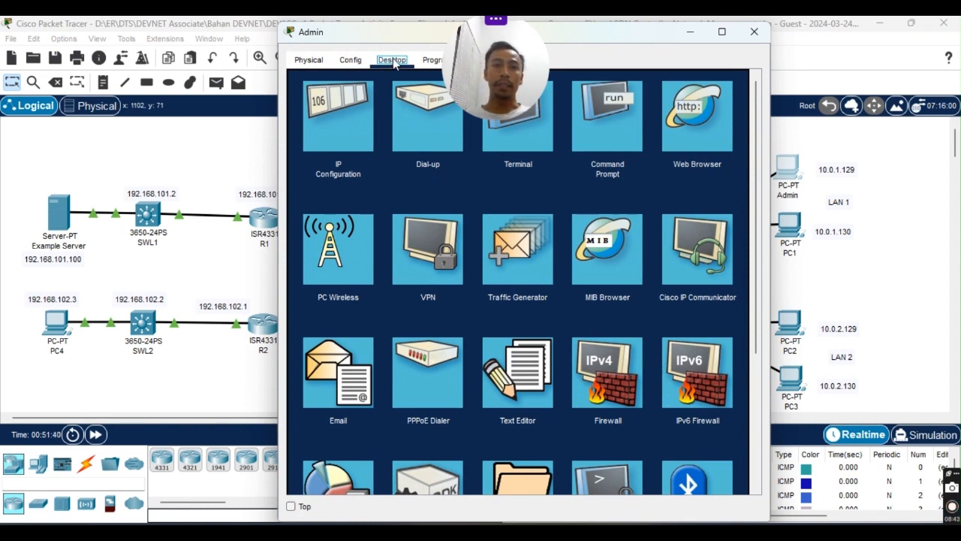
# Launch the Admin PC's Command Prompt, move it off the topology, and scroll to the latest output.
pyautogui.moveTo(582, 34); pyautogui.dragTo(593, 111)
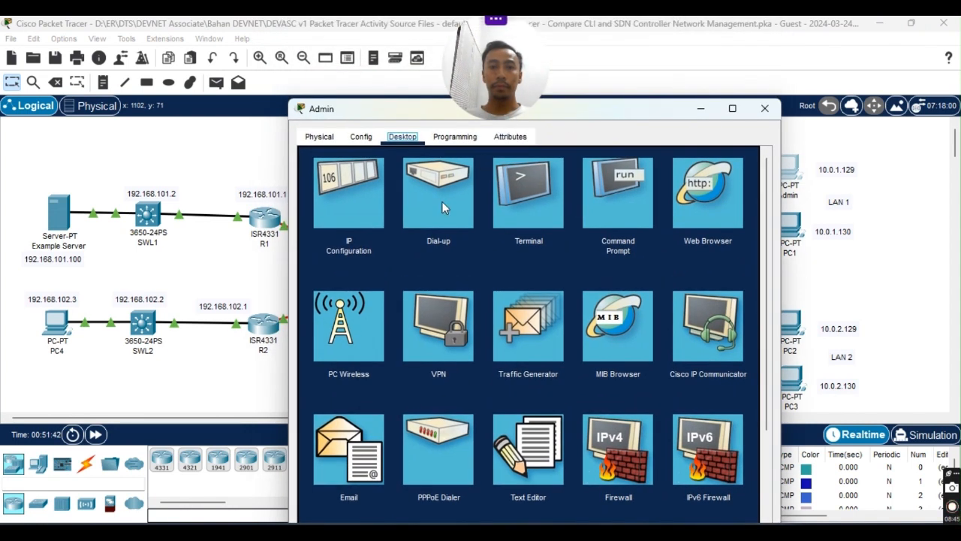
pyautogui.click(613, 196)
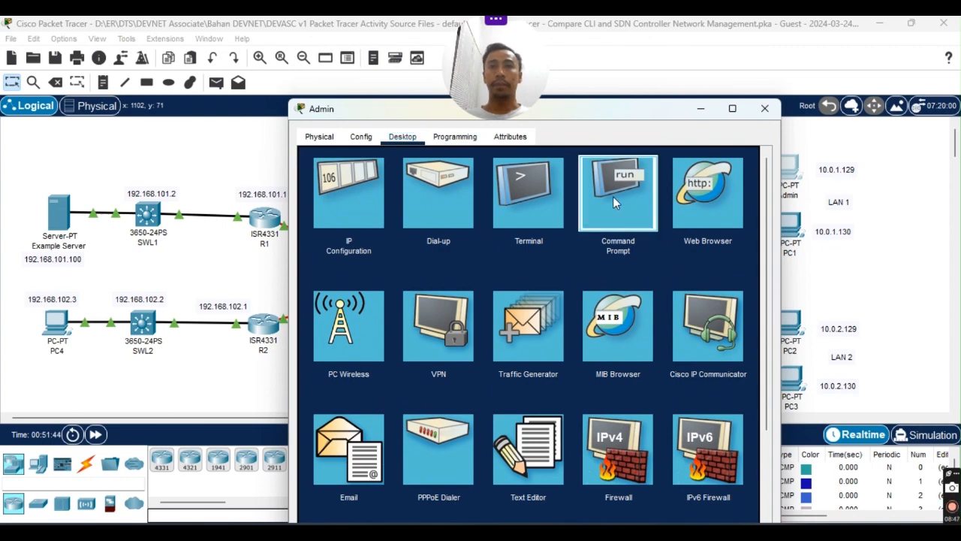
pyautogui.moveTo(616, 101); pyautogui.dragTo(736, 35)
pyautogui.scroll(-7, 639, 386)
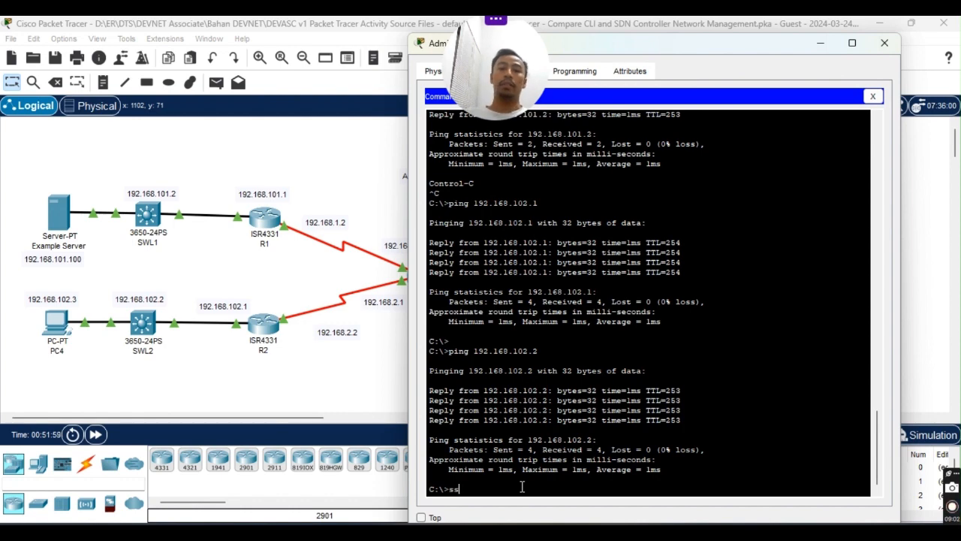
# SSH into 10.0.1.4, re-entering the password after one invalid login, to reach SWR3#.
pyautogui.write('h -l cisco 10.0.1.4')
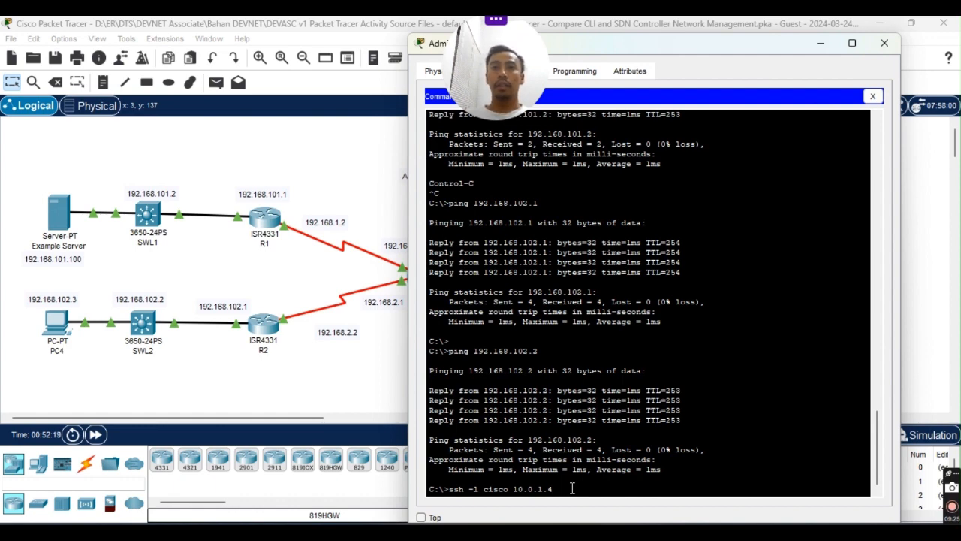
pyautogui.press('Return')
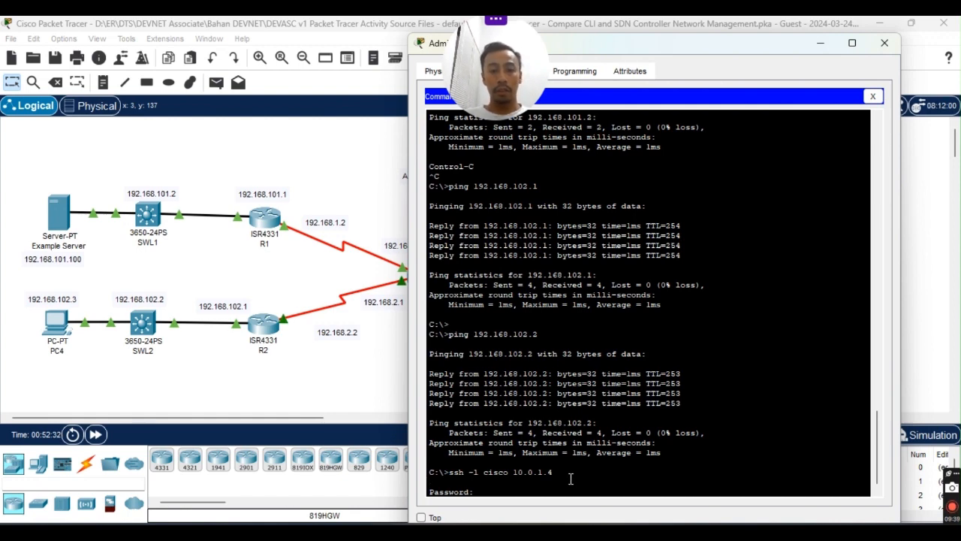
pyautogui.press('Return')
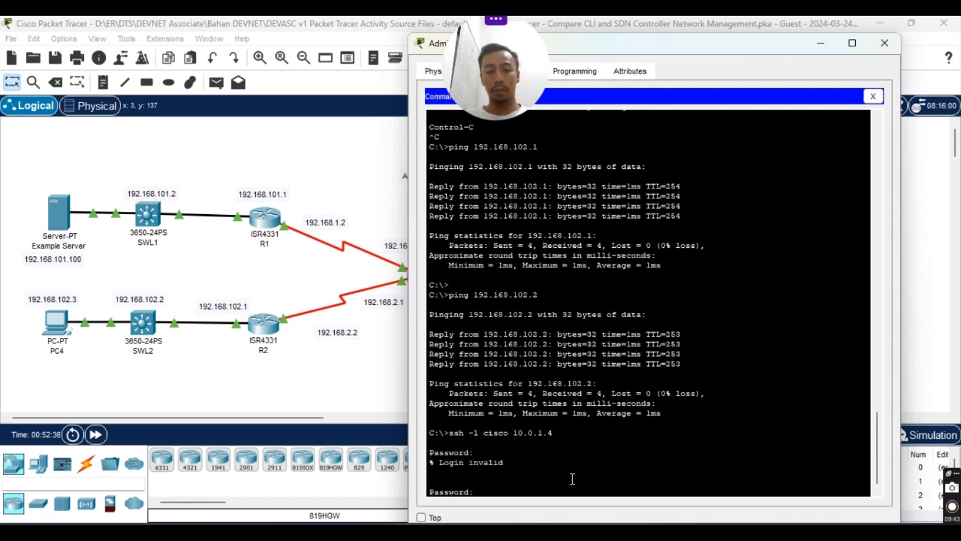
pyautogui.press('Return')
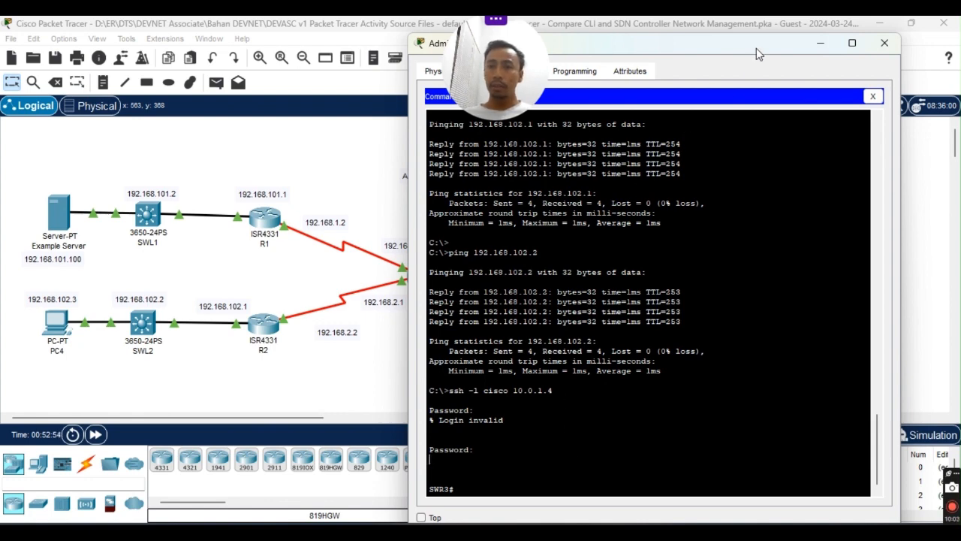
# Run show running-config on SWR3 and page through every --More-- to the end.
pyautogui.moveTo(756, 49); pyautogui.dragTo(753, 39)
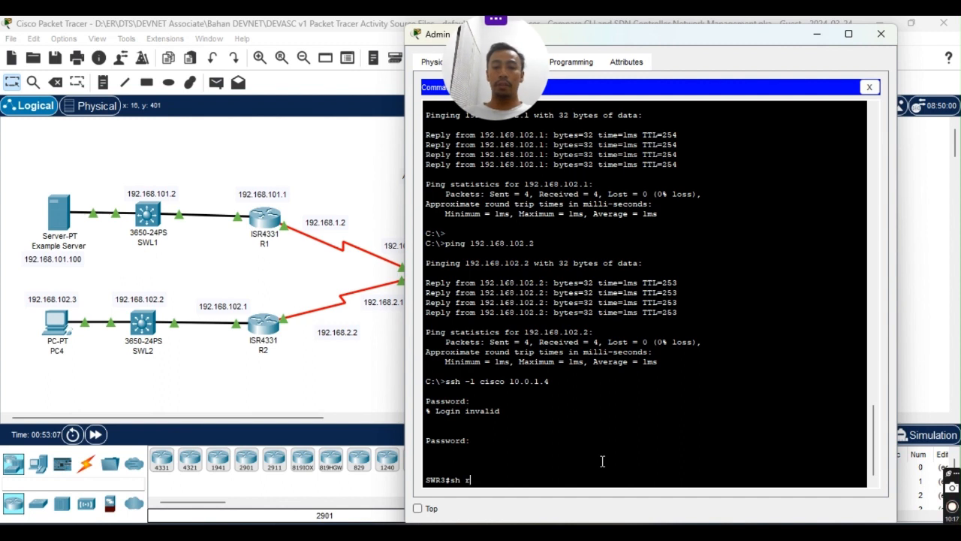
pyautogui.press('Tab')
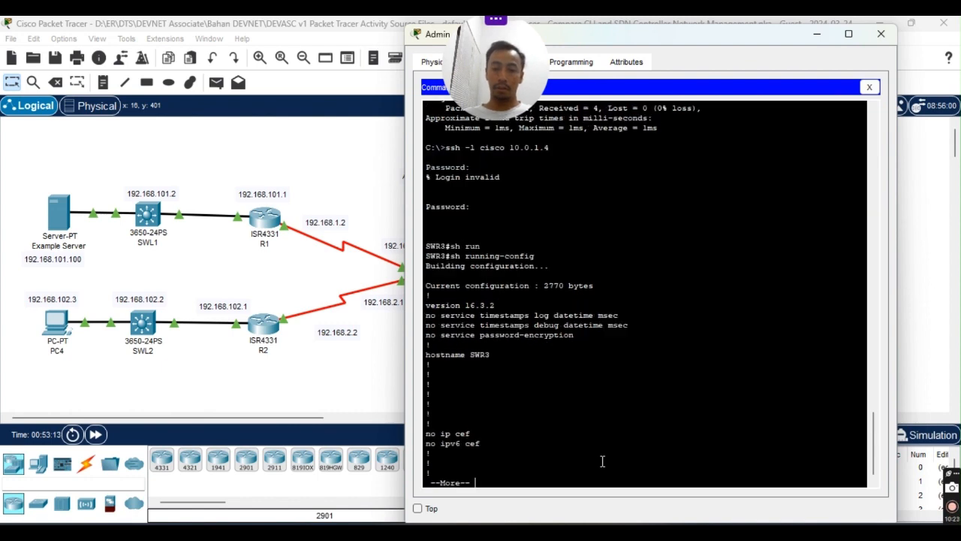
pyautogui.press('Return')
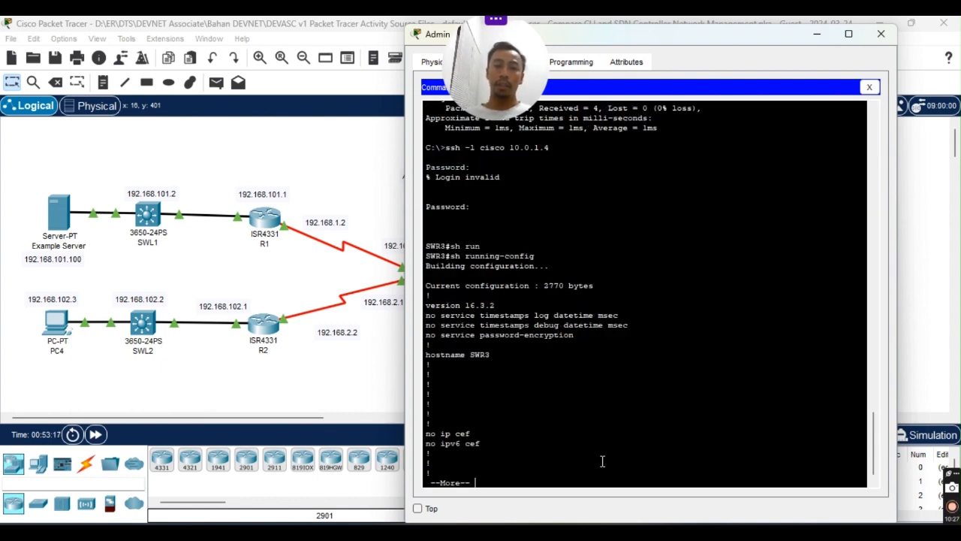
pyautogui.press('space')
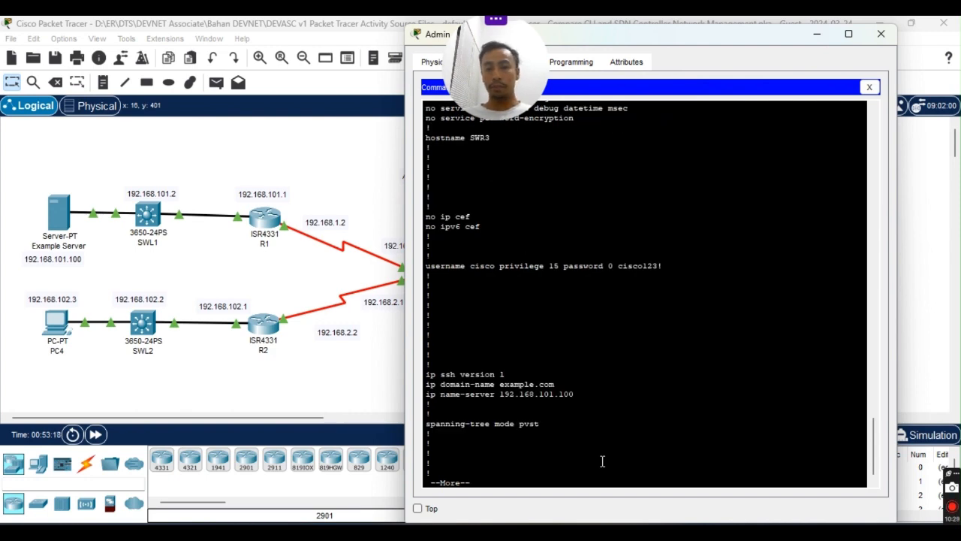
pyautogui.press('space')
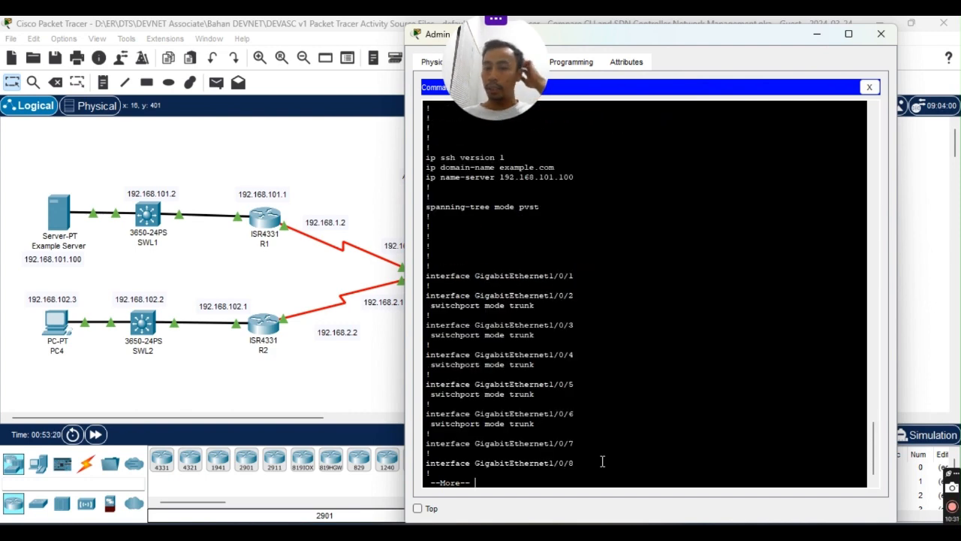
pyautogui.press('space')
pyautogui.press('space')
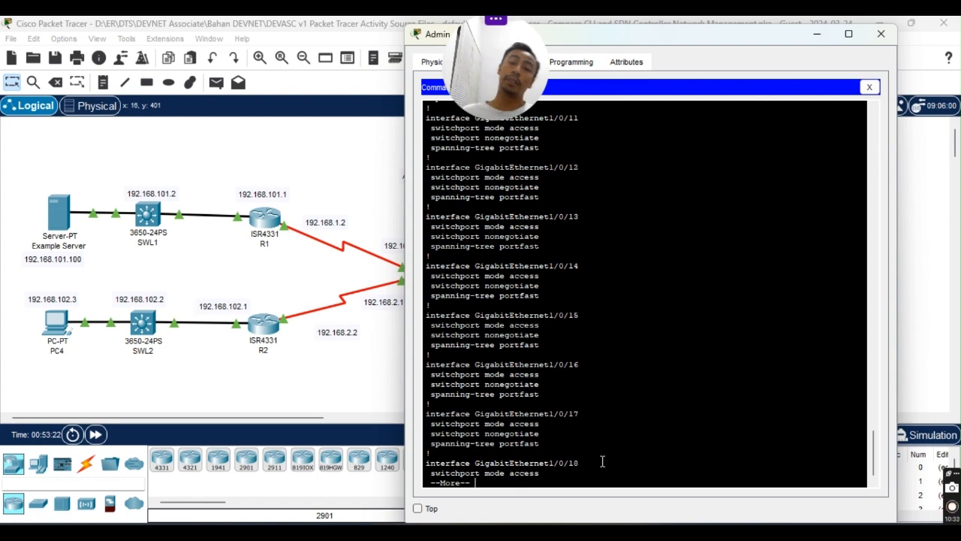
pyautogui.press('space')
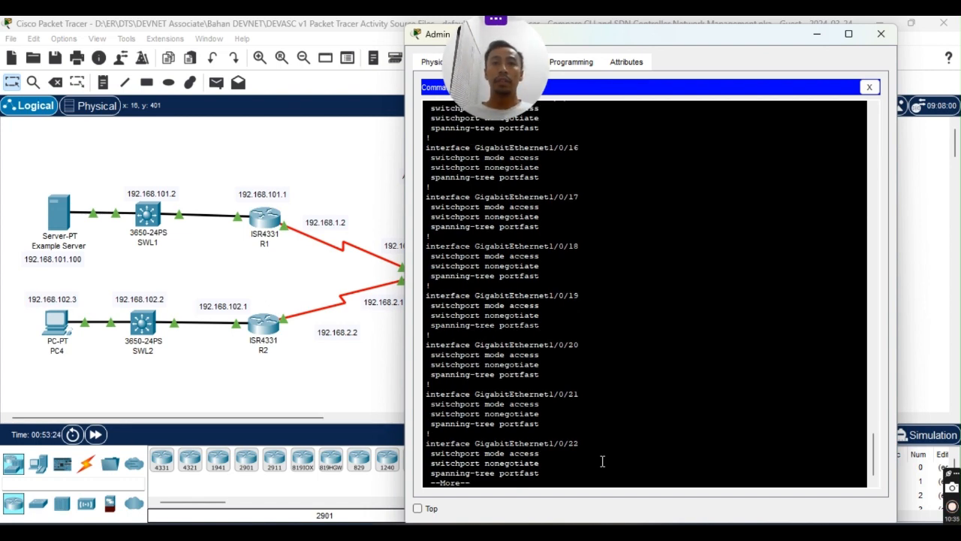
pyautogui.press('space')
pyautogui.press('space')
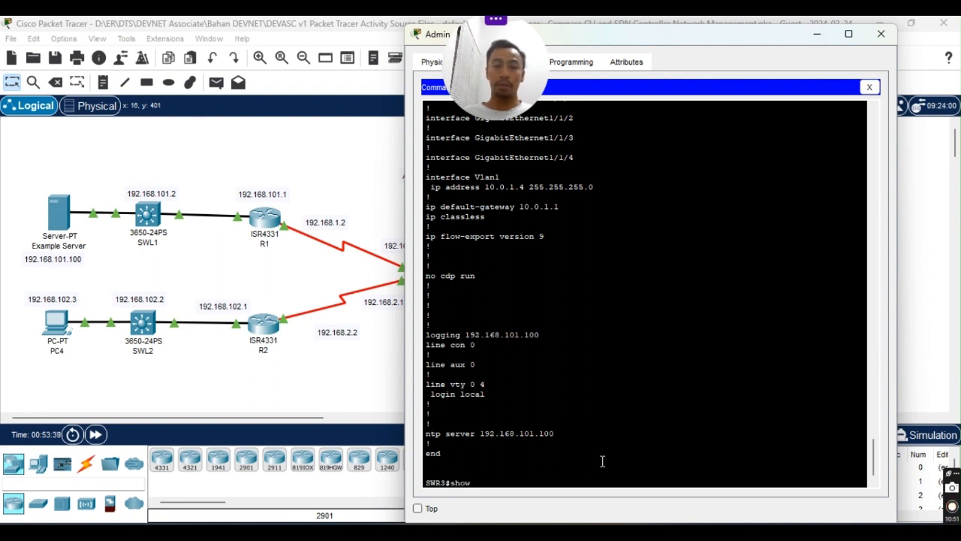
# Run show version | include RELEASE on SWR3, revealing IOS 16.3.2 and boot loader 4.26.
pyautogui.press('Tab')
pyautogui.write('run')
pyautogui.press('Tab')
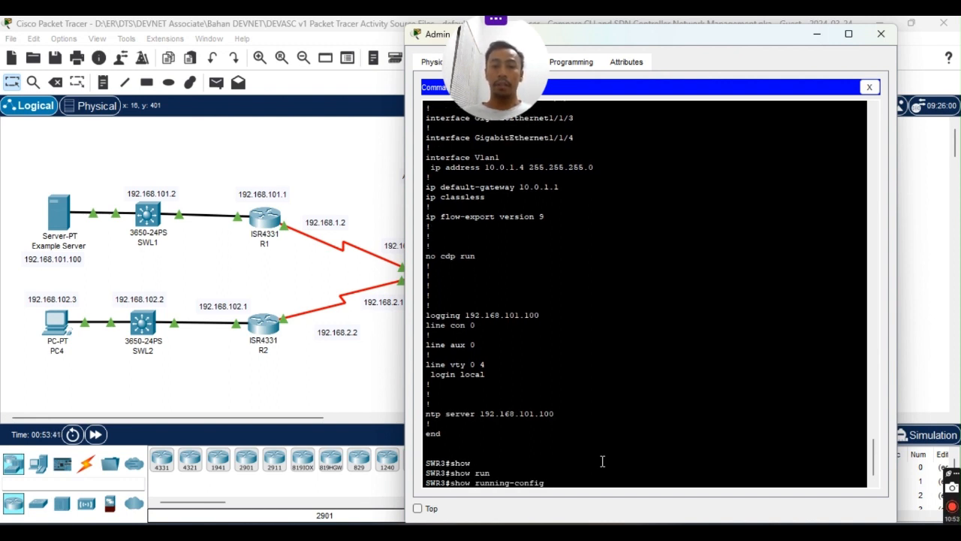
pyautogui.press('BackSpace')
pyautogui.press('BackSpace')
pyautogui.press('BackSpace')
pyautogui.press('BackSpace')
pyautogui.press('BackSpace')
pyautogui.press('BackSpace')
pyautogui.press('BackSpace')
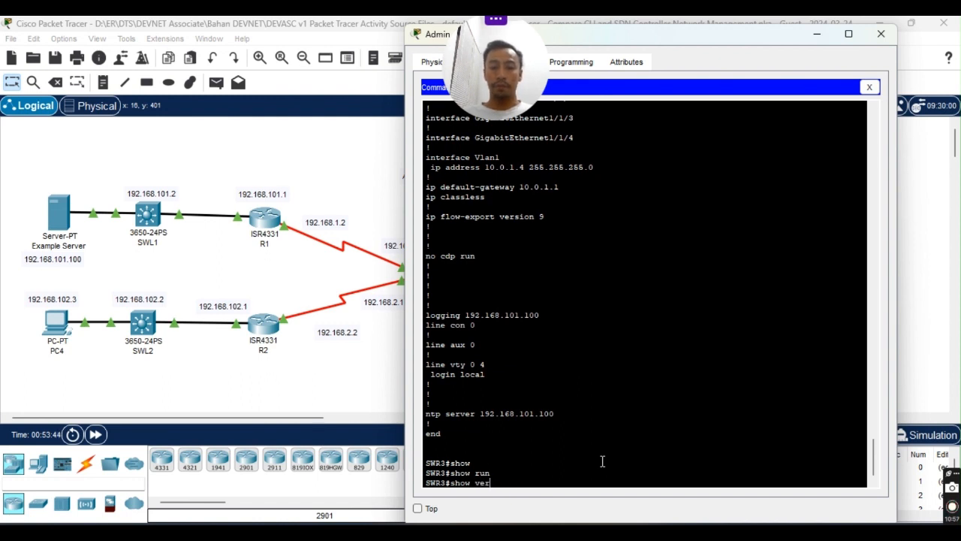
pyautogui.press('Tab')
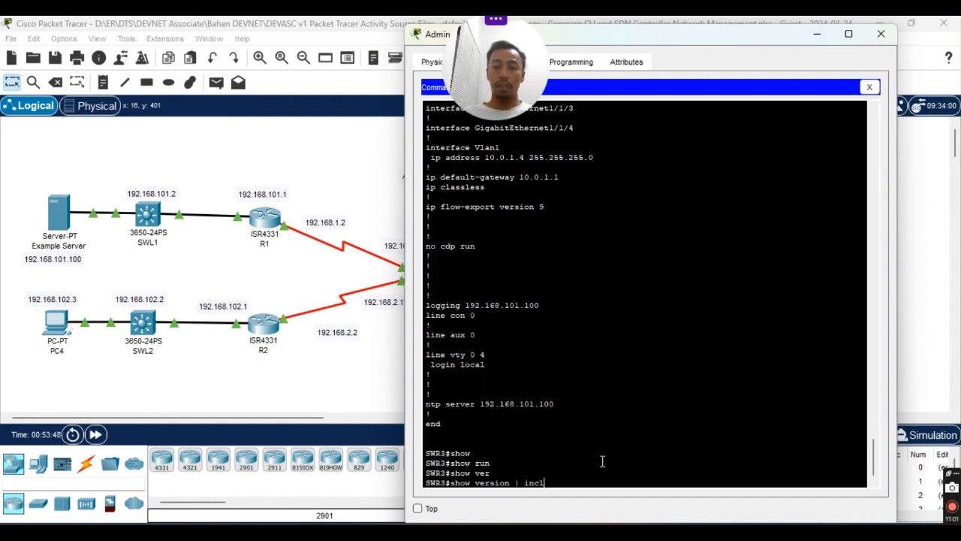
pyautogui.press('Tab')
pyautogui.write('REL')
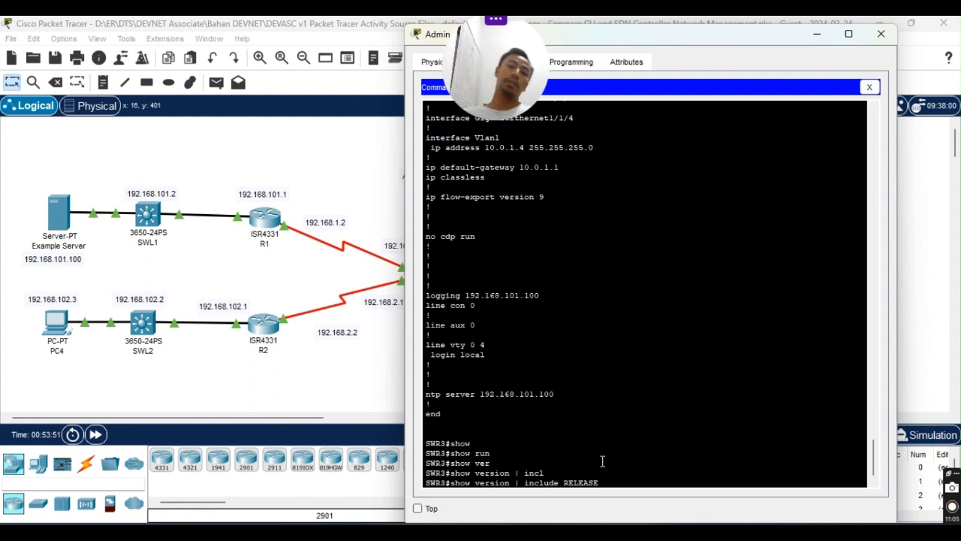
pyautogui.press('Return')
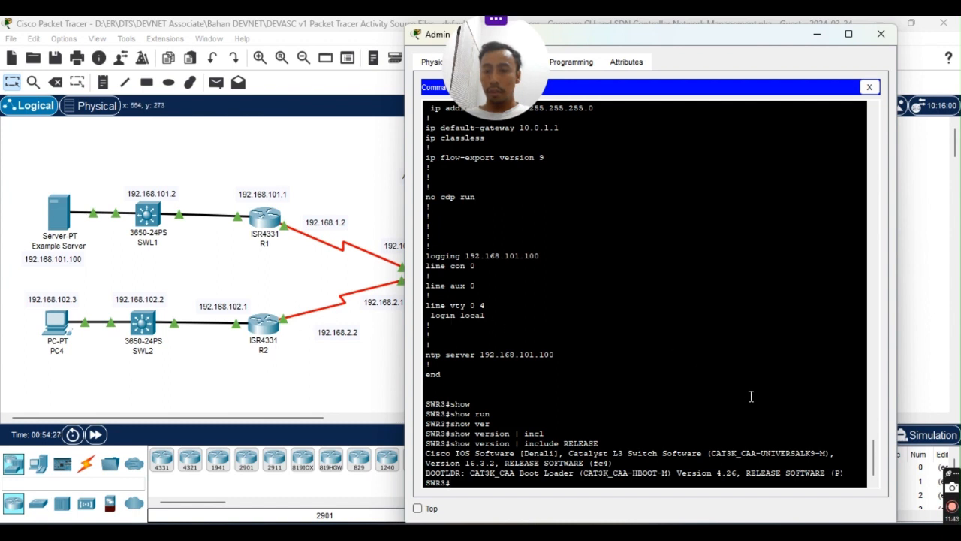
pyautogui.scroll(-2, 752, 396)
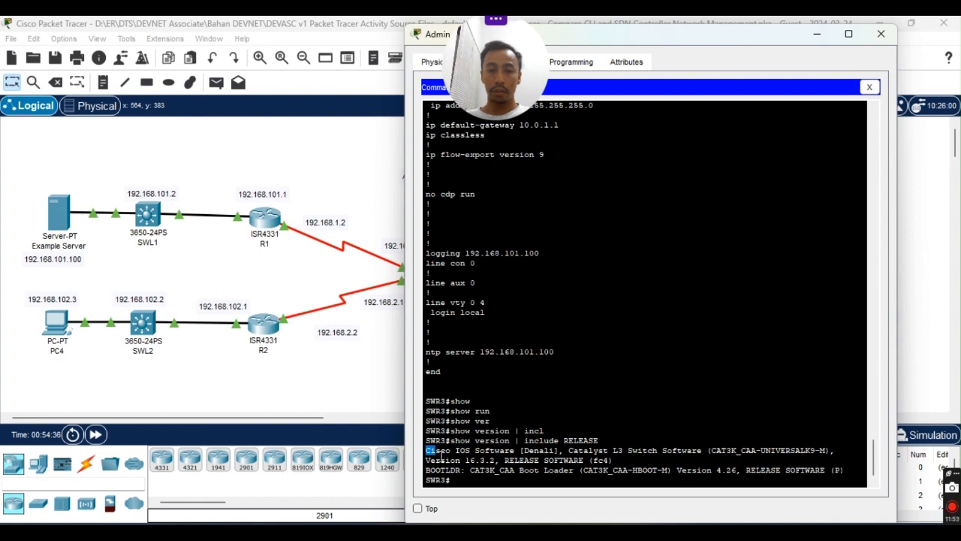
# Copy SWR3's Cisco IOS and BOOTLDR version lines from the SSH session, then bring up the Run prompt.
pyautogui.moveTo(426, 450); pyautogui.dragTo(451, 478)
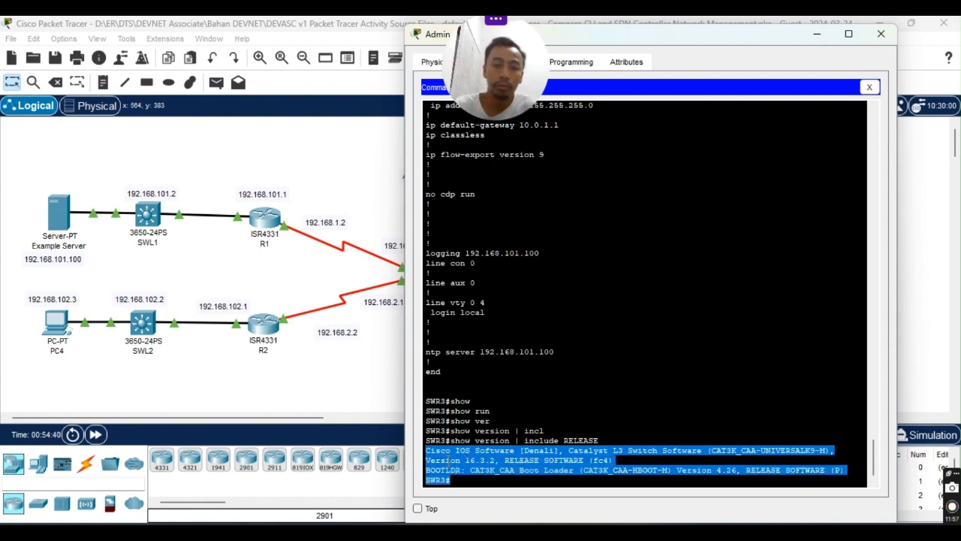
pyautogui.click(448, 459)
pyautogui.moveTo(428, 451); pyautogui.dragTo(841, 470)
pyautogui.click(845, 470)
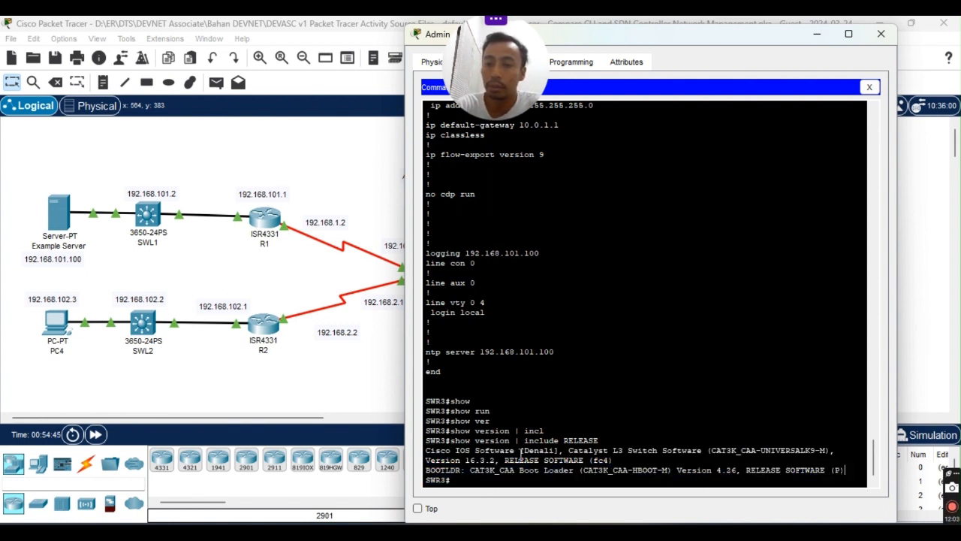
pyautogui.moveTo(428, 450); pyautogui.dragTo(842, 470)
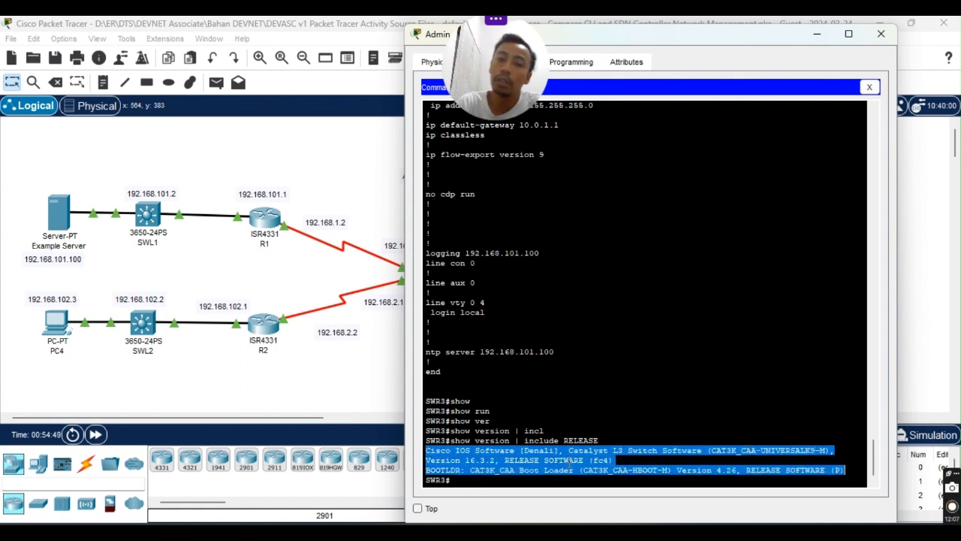
pyautogui.rightClick(552, 465)
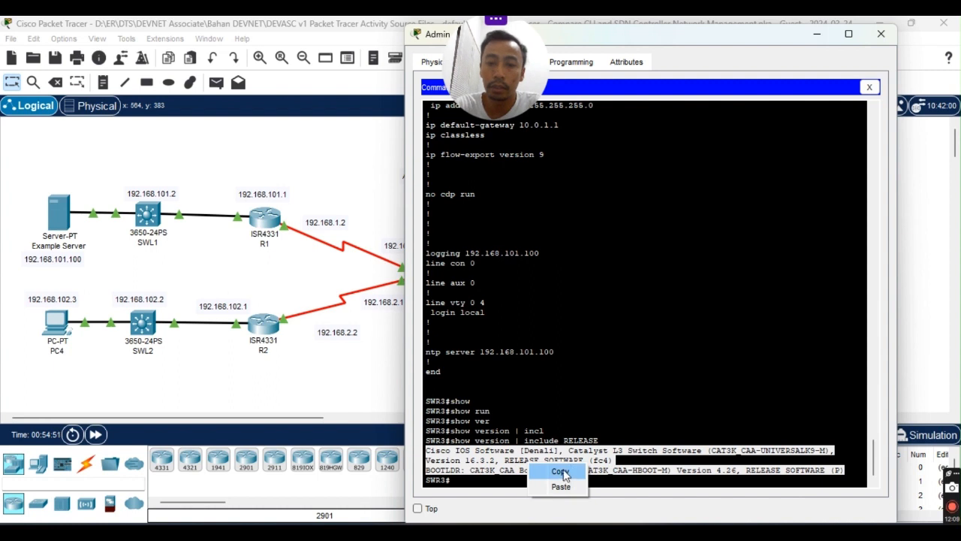
pyautogui.click(565, 471)
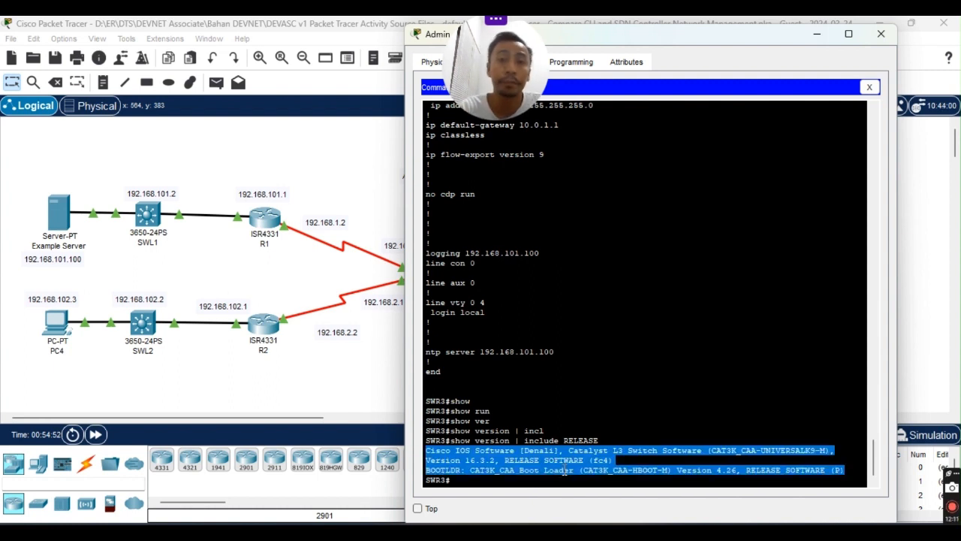
pyautogui.press('super+r')
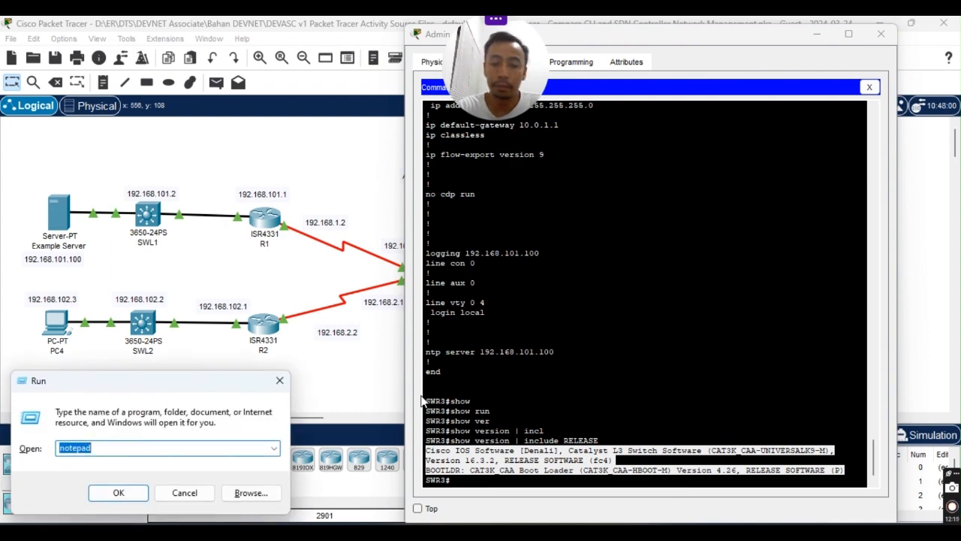
# Launch Notepad and paste SWR3's version lines into a new tab.
pyautogui.press('Return')
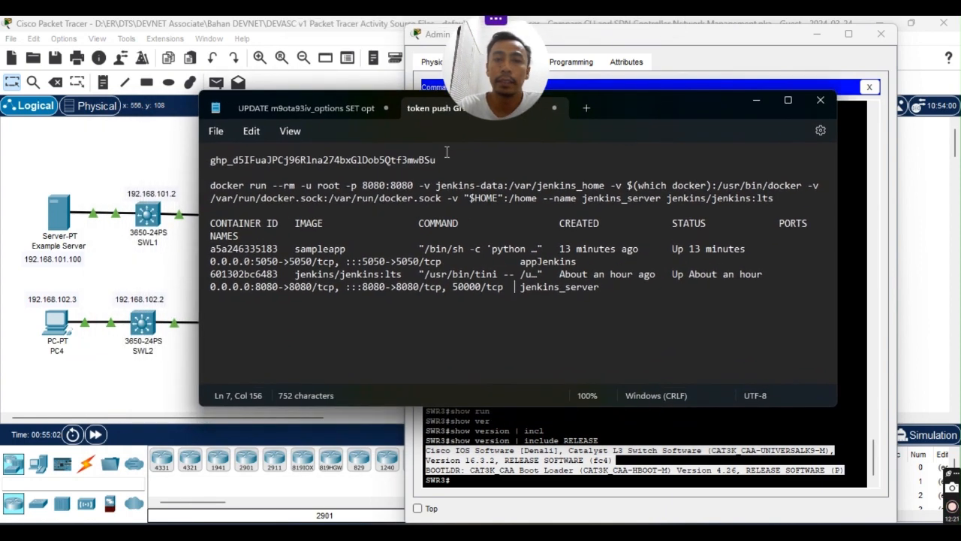
pyautogui.click(586, 109)
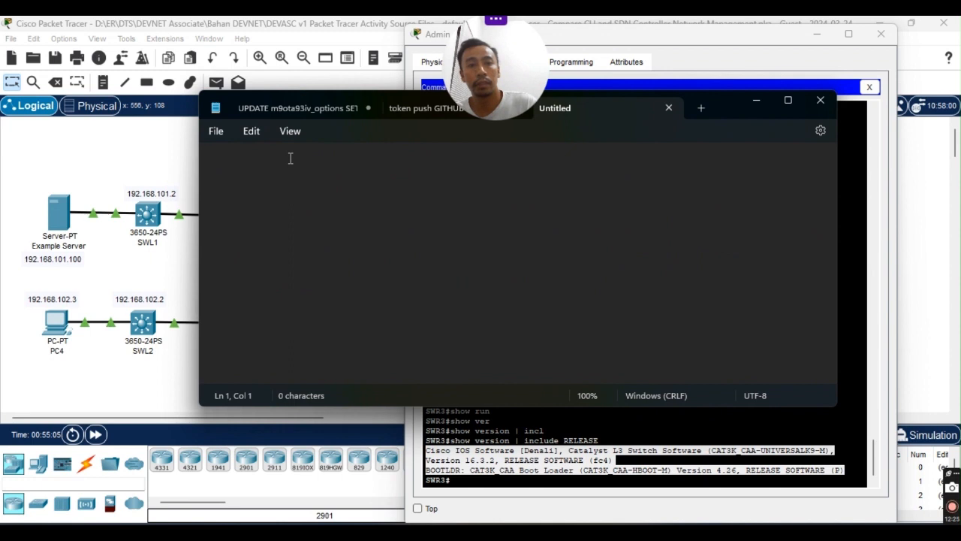
pyautogui.hotkey('ctrl', 'v')
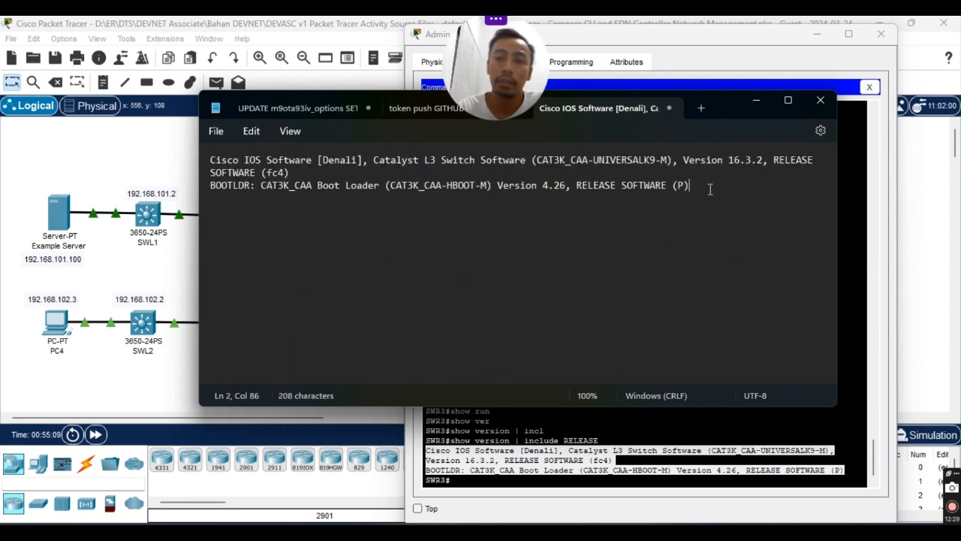
pyautogui.press('Return')
pyautogui.press('Return')
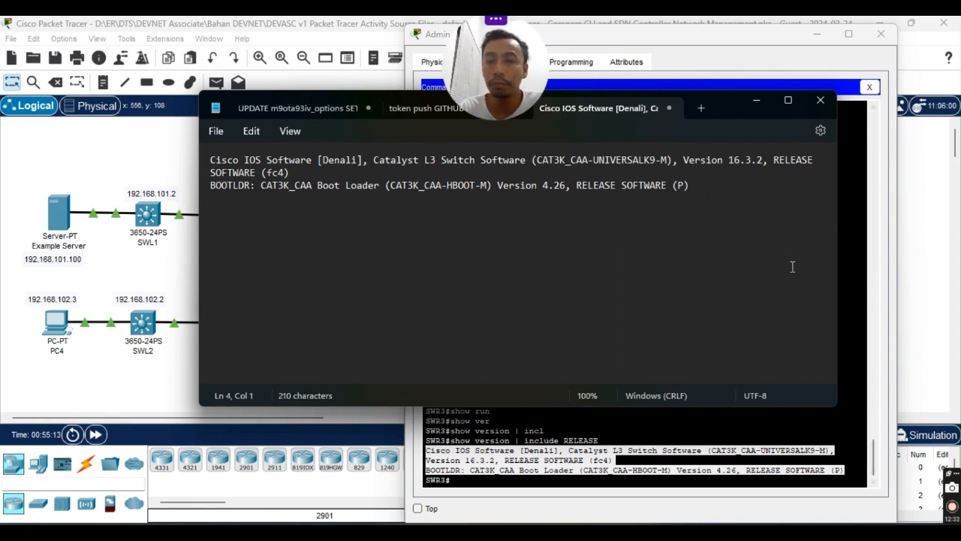
# Close the Admin PC's command prompt and window, minimize Notepad, and bring up the lab PDF.
pyautogui.click(765, 49)
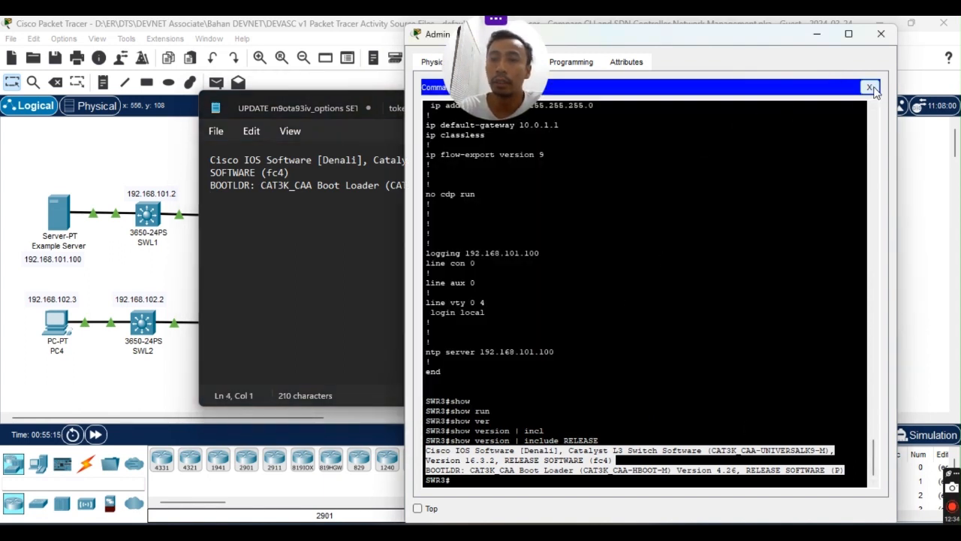
pyautogui.click(871, 87)
pyautogui.click(881, 34)
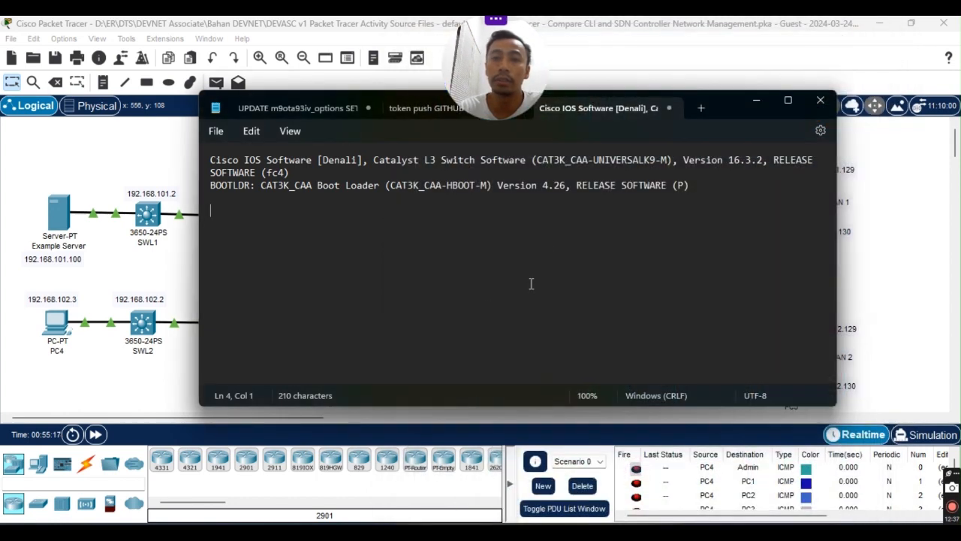
pyautogui.click(757, 102)
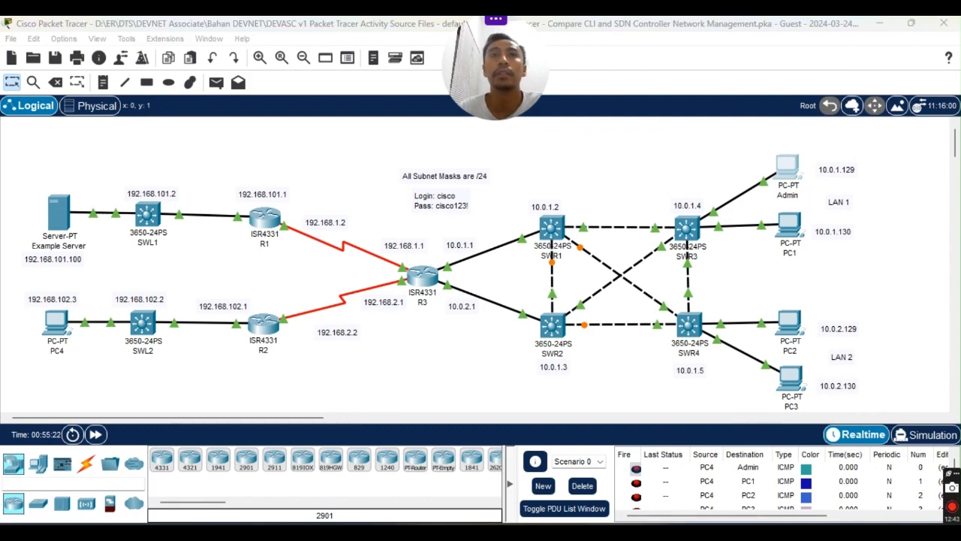
pyautogui.hotkey('alt', 'Tab')
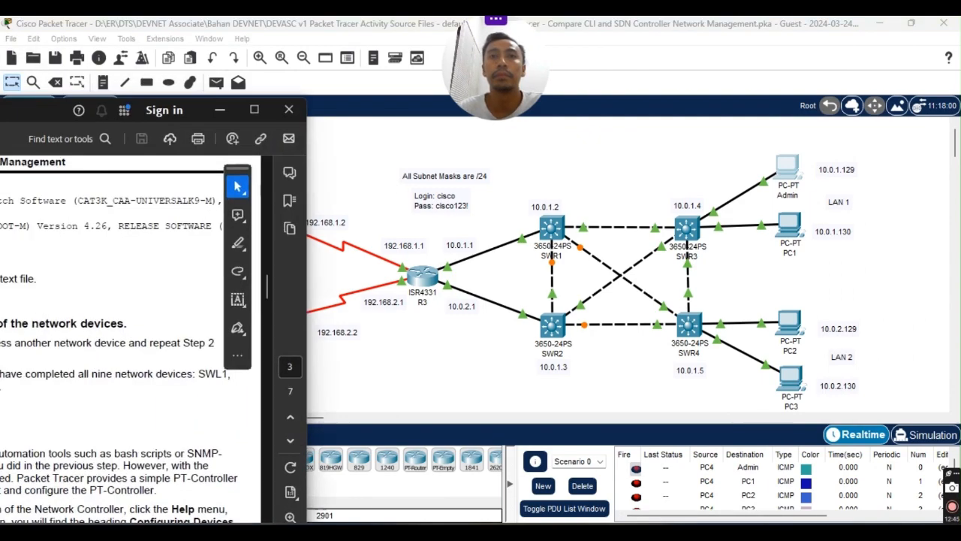
# Move the lab guide PDF fully onscreen and scroll through its earlier sections.
pyautogui.moveTo(0, 109); pyautogui.dragTo(566, 54)
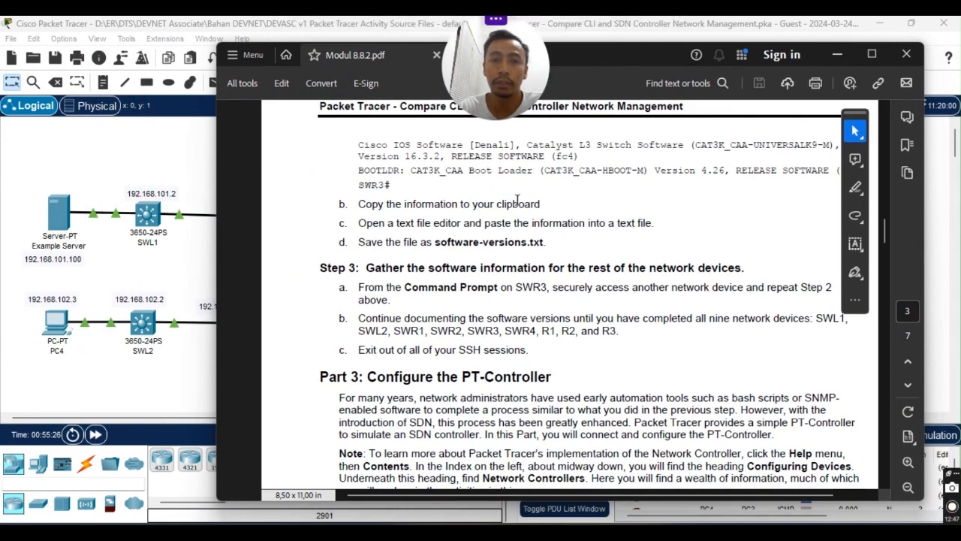
pyautogui.scroll(3, 407, 230)
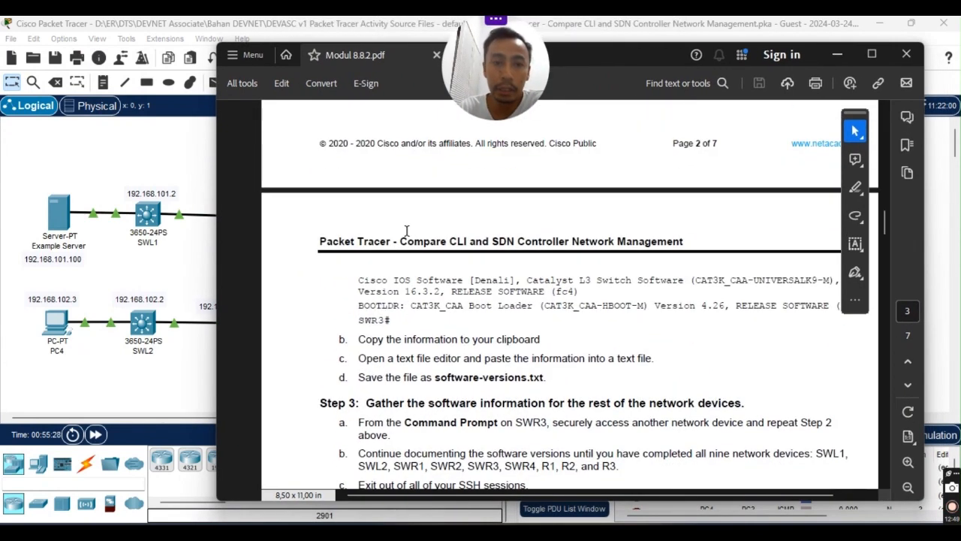
pyautogui.scroll(4, 366, 229)
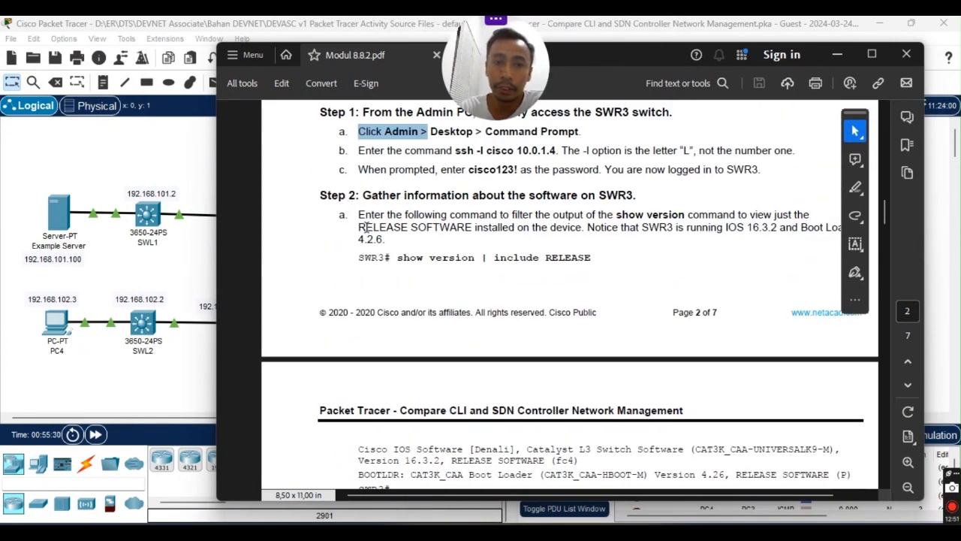
pyautogui.scroll(-5, 367, 228)
pyautogui.scroll(2, 405, 248)
pyautogui.scroll(-2, 436, 263)
pyautogui.scroll(1, 460, 279)
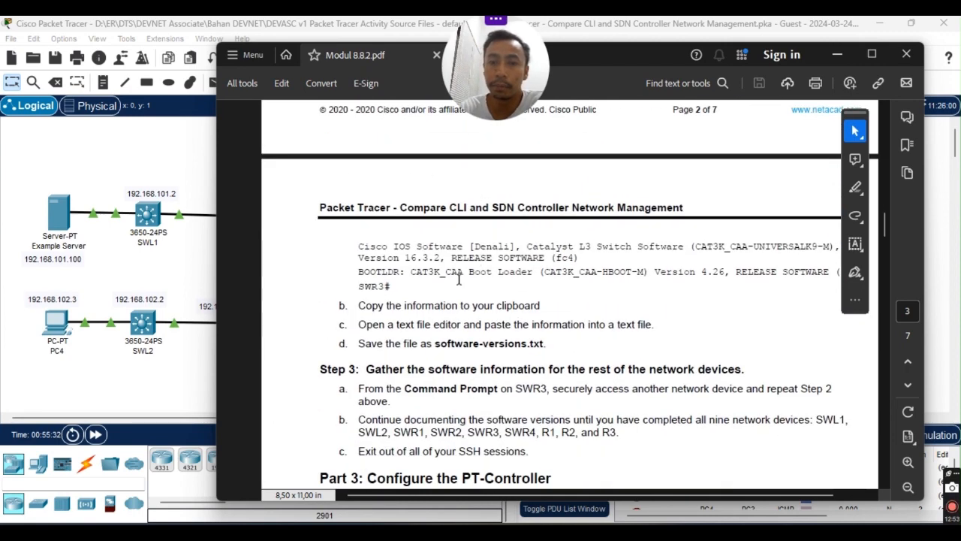
pyautogui.scroll(4, 556, 204)
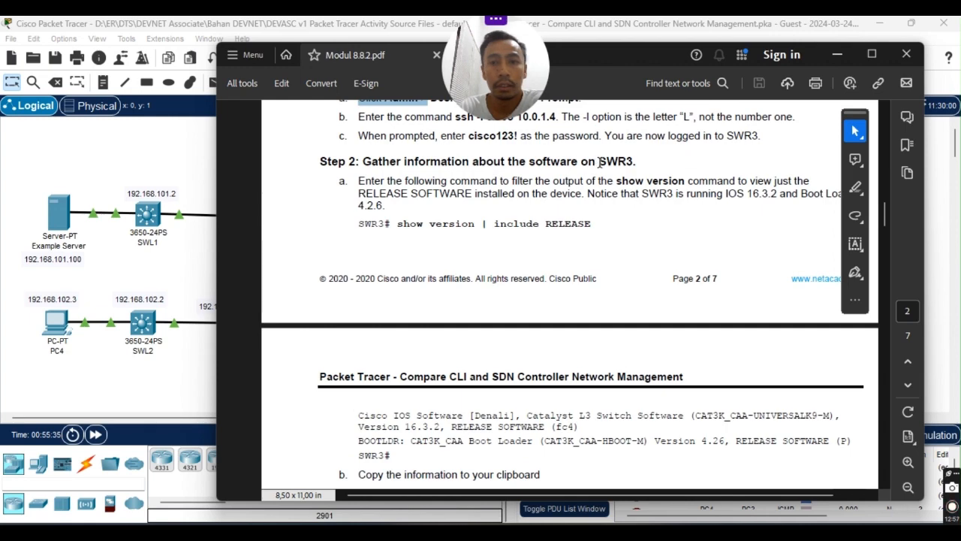
pyautogui.moveTo(599, 161); pyautogui.dragTo(633, 161)
pyautogui.scroll(-3, 523, 329)
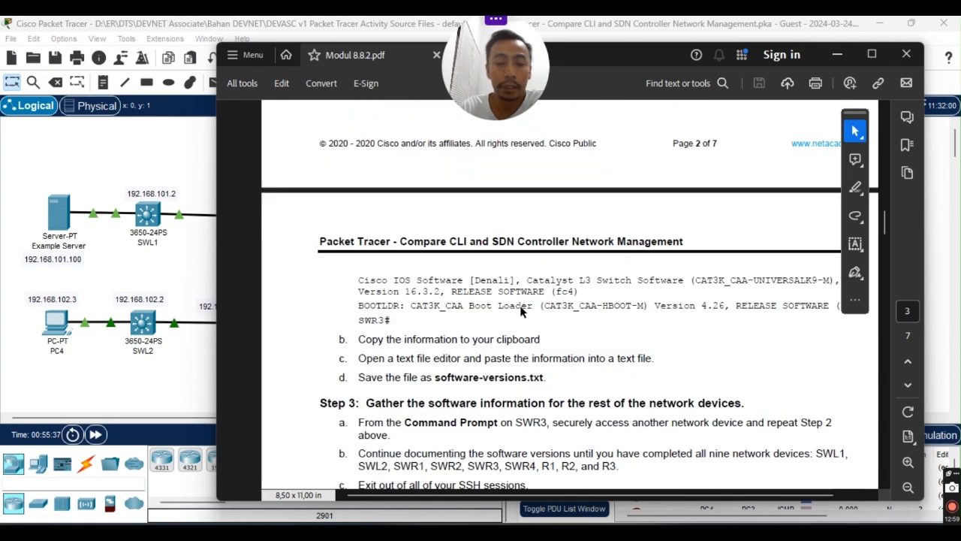
# Read down to Step 3's Command Prompt instructions in the lab guide.
pyautogui.click(549, 306)
pyautogui.scroll(-3, 379, 320)
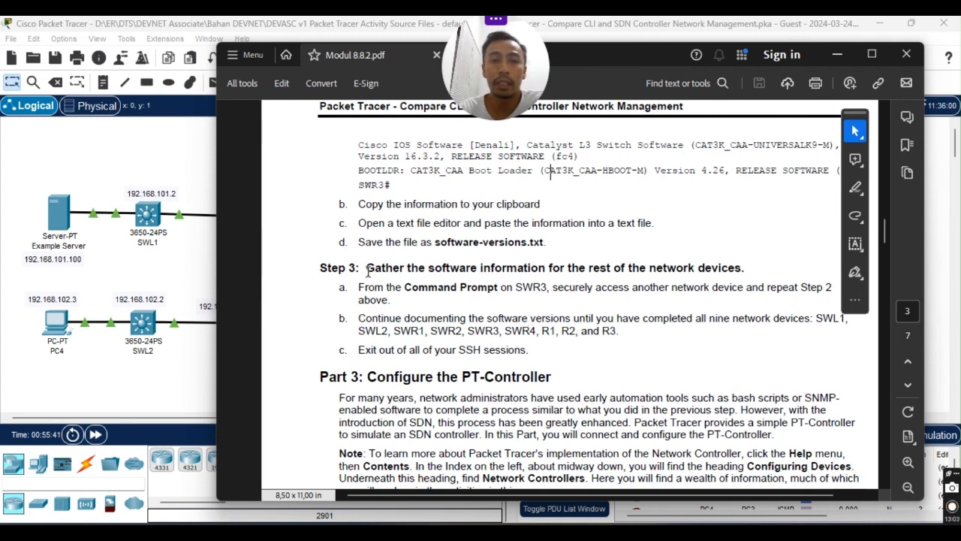
pyautogui.scroll(-1, 591, 267)
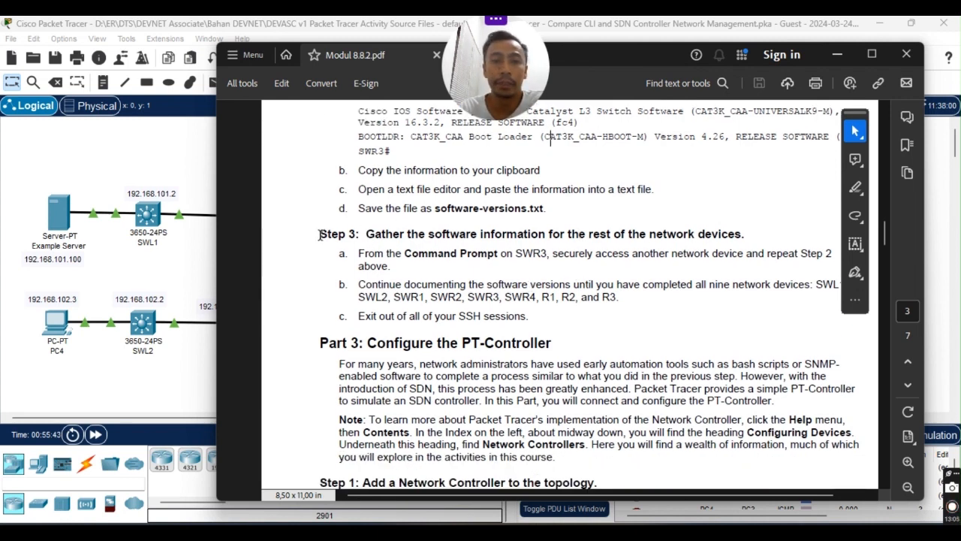
pyautogui.moveTo(319, 235); pyautogui.dragTo(357, 237)
pyautogui.click(480, 234)
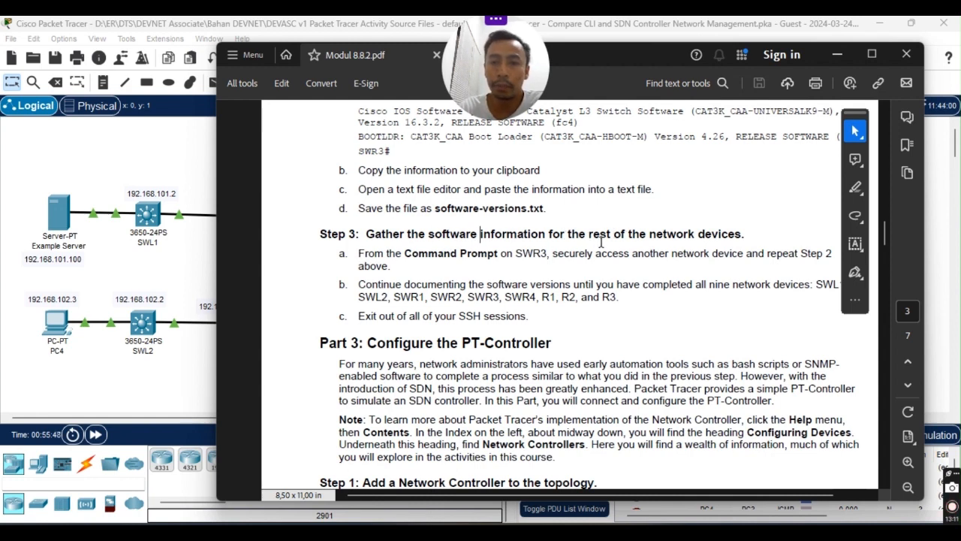
pyautogui.scroll(-2, 511, 248)
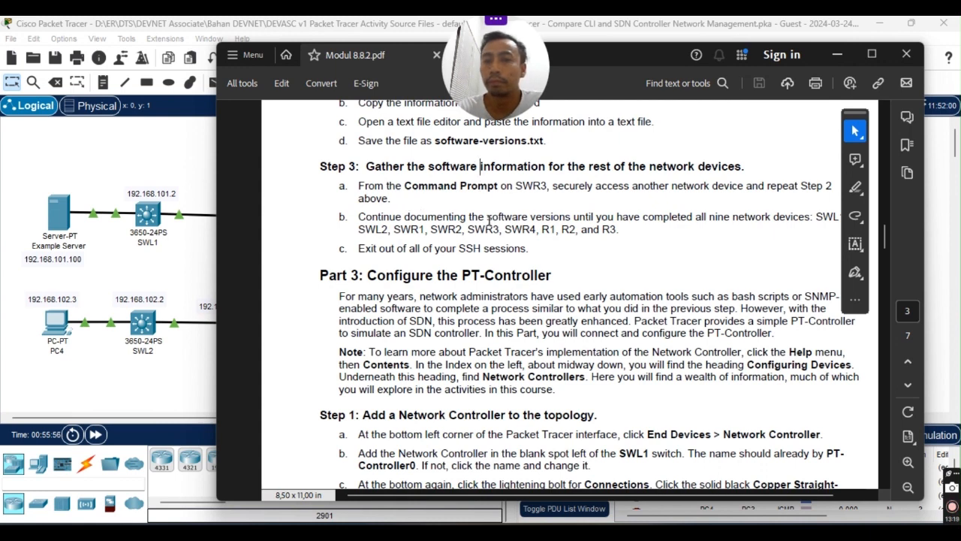
pyautogui.moveTo(359, 187); pyautogui.dragTo(514, 190)
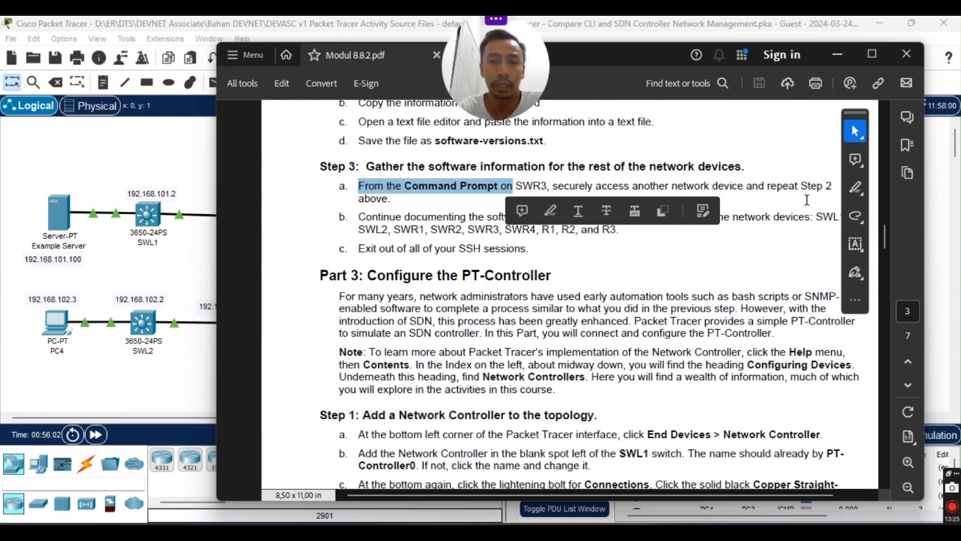
pyautogui.click(420, 202)
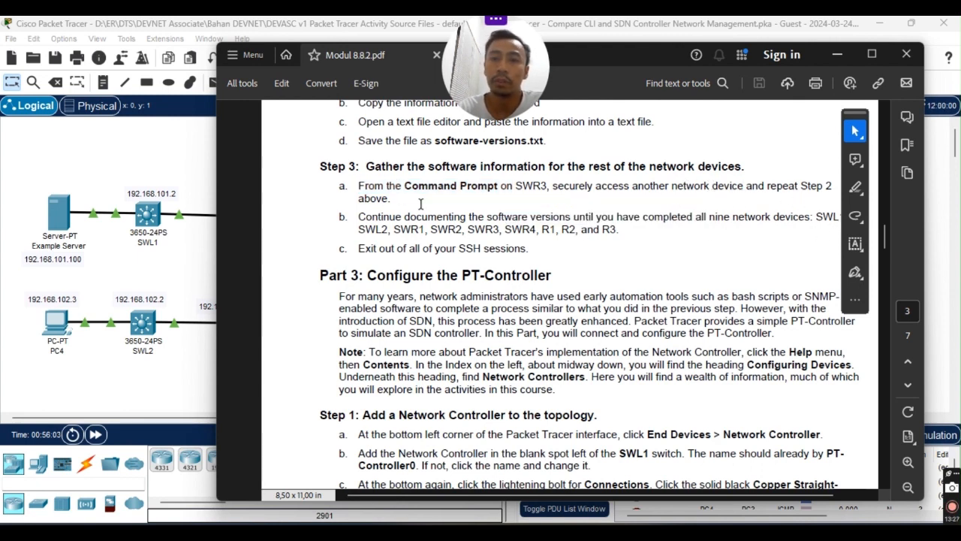
pyautogui.click(744, 217)
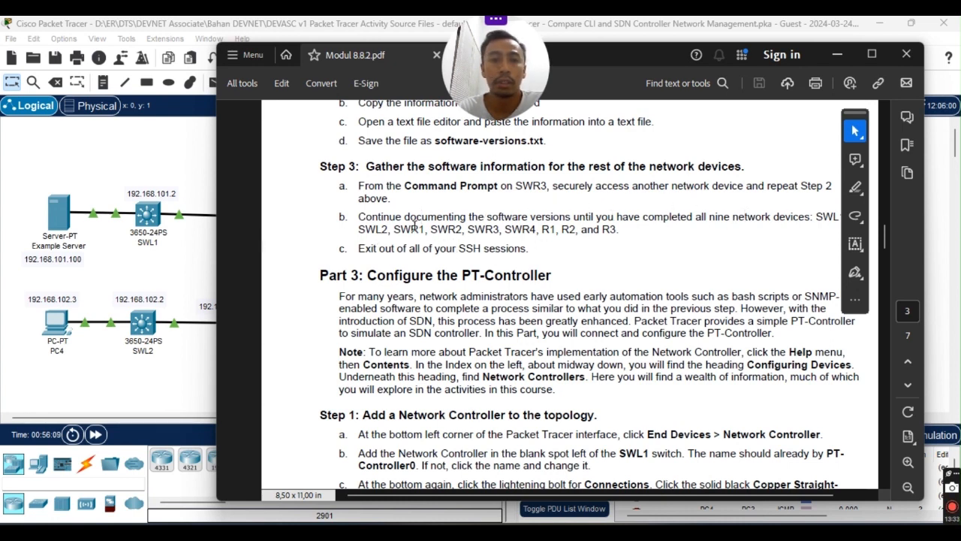
pyautogui.moveTo(361, 218); pyautogui.dragTo(396, 218)
pyautogui.click(676, 223)
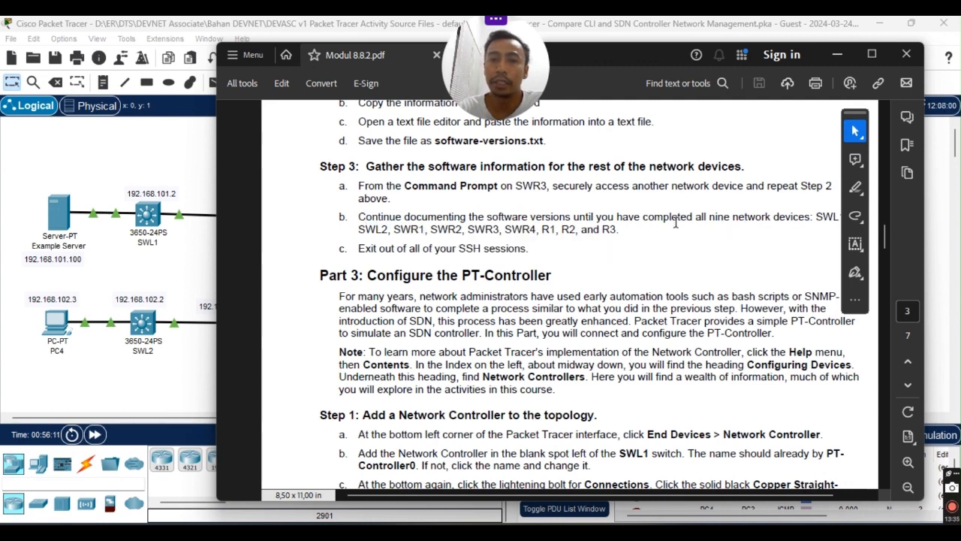
# Review Step 3's list of nine devices, noting SWL1 as next, then minimize the PDF.
pyautogui.scroll(2, 647, 256)
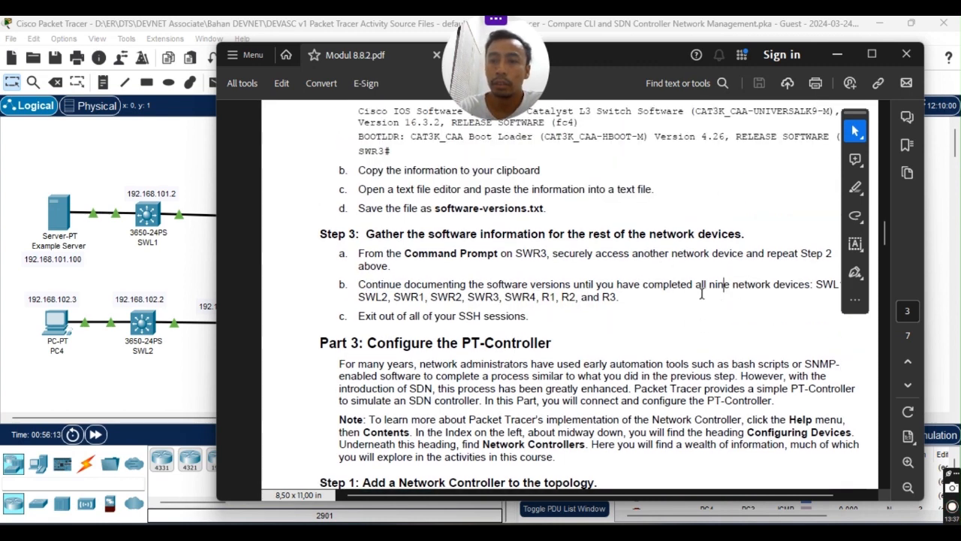
pyautogui.moveTo(697, 285); pyautogui.dragTo(774, 289)
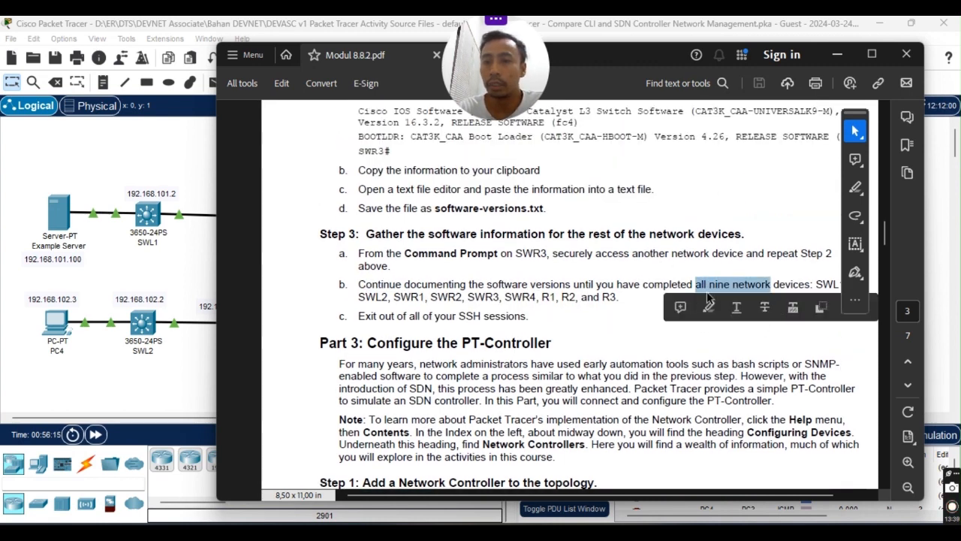
pyautogui.scroll(2, 747, 288)
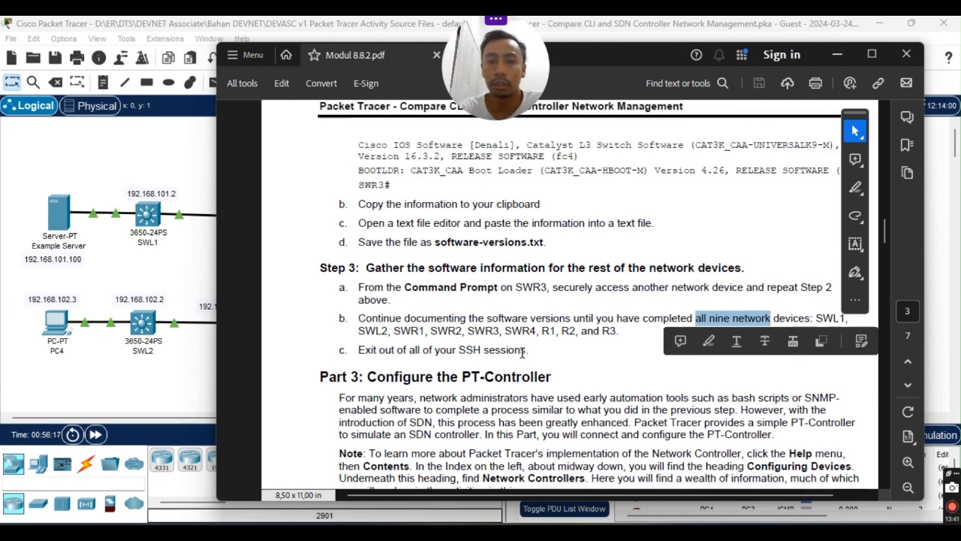
pyautogui.click(675, 402)
pyautogui.click(838, 351)
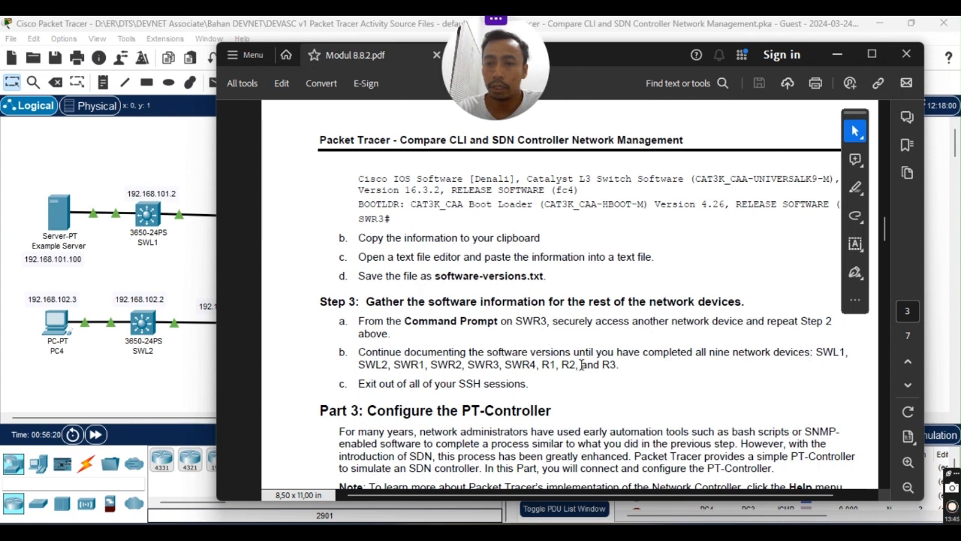
pyautogui.moveTo(359, 367); pyautogui.dragTo(645, 368)
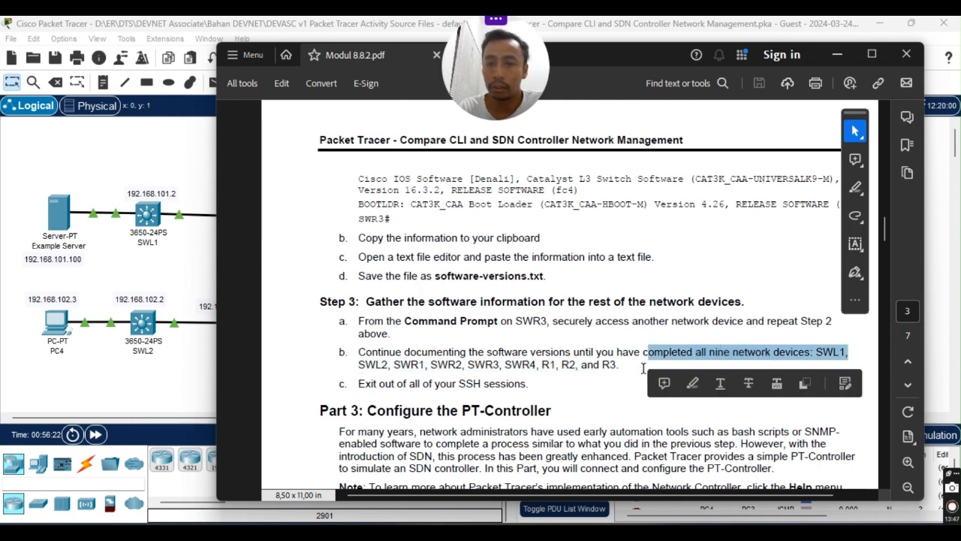
pyautogui.click(496, 377)
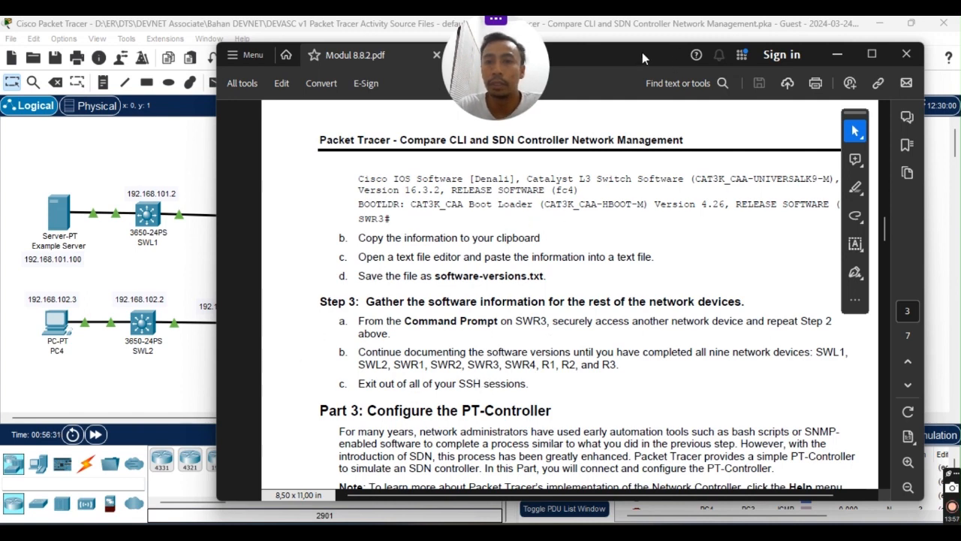
pyautogui.moveTo(642, 52); pyautogui.dragTo(589, 39)
pyautogui.moveTo(764, 340); pyautogui.dragTo(794, 339)
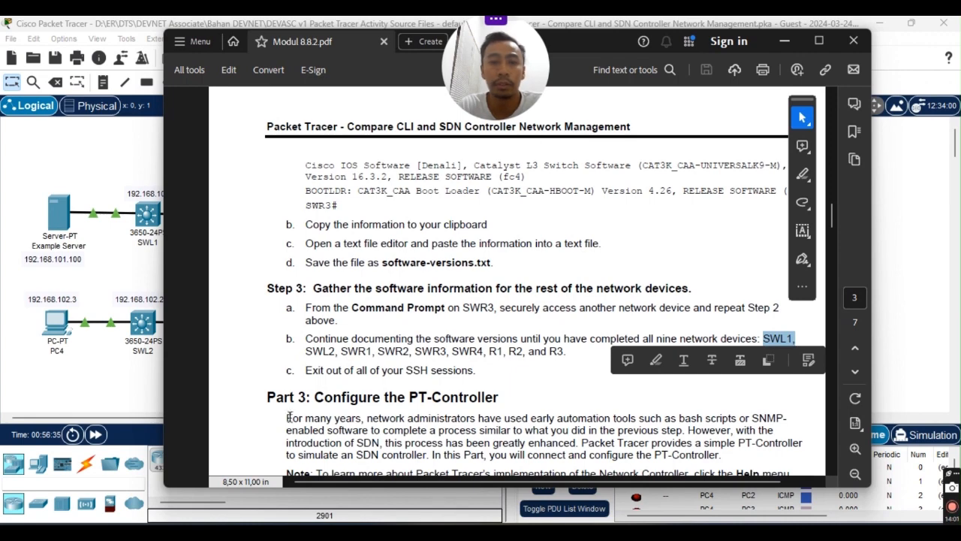
pyautogui.click(785, 40)
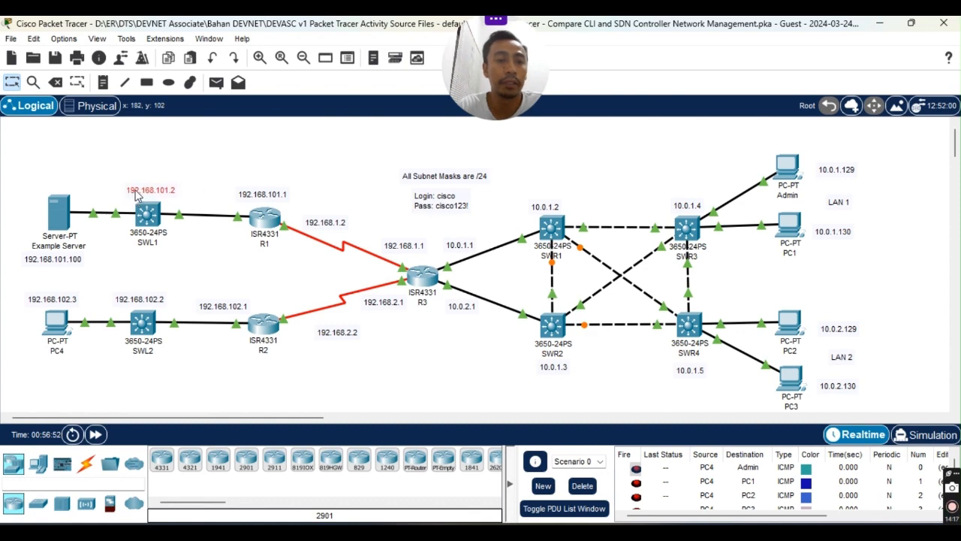
# Reopen the Admin PC's command prompt and exit the SSH session to SWR3 at 10.0.1.4.
pyautogui.moveTo(135, 191); pyautogui.dragTo(131, 189)
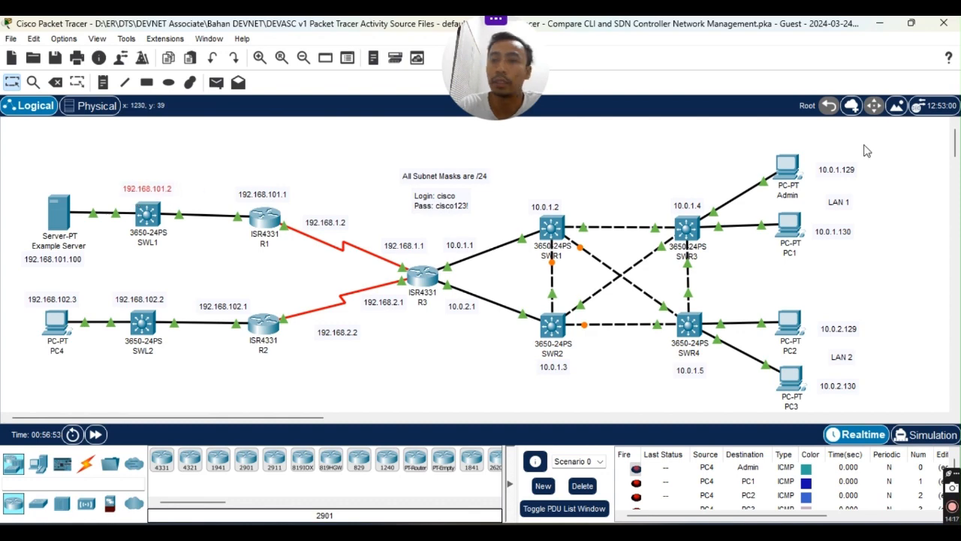
pyautogui.click(787, 167)
pyautogui.moveTo(440, 43); pyautogui.dragTo(620, 159)
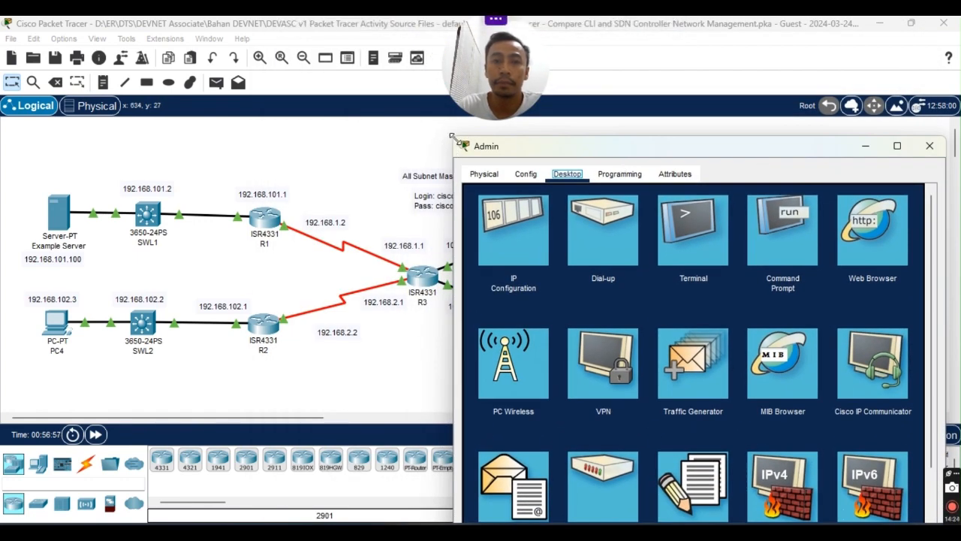
pyautogui.moveTo(454, 138); pyautogui.dragTo(444, 208)
pyautogui.moveTo(696, 225); pyautogui.dragTo(706, 46)
pyautogui.click(794, 144)
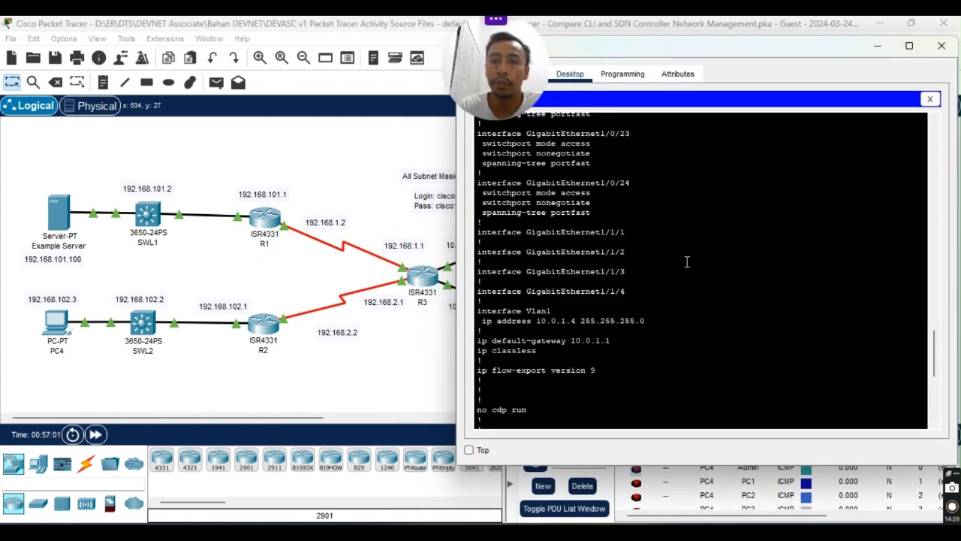
pyautogui.scroll(-9, 613, 406)
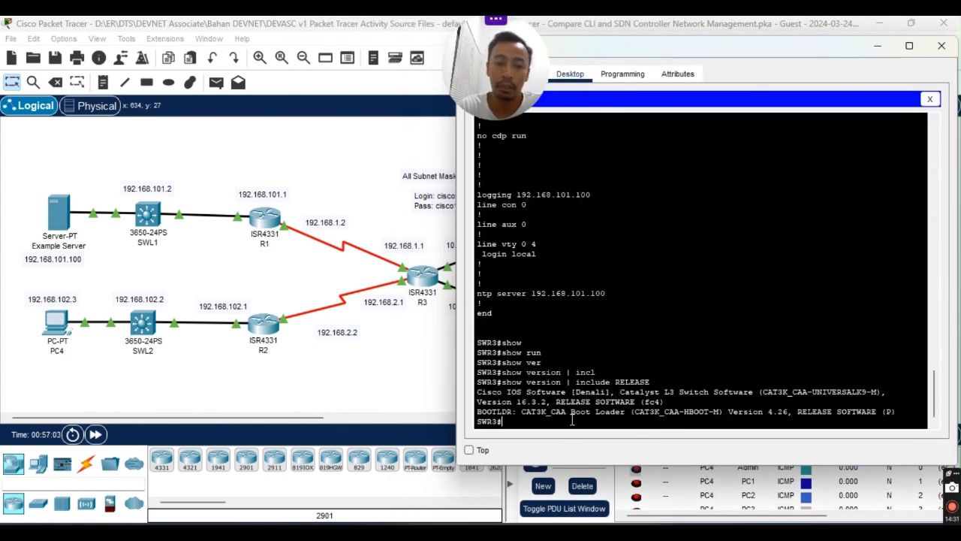
pyautogui.write('exit')
pyautogui.press('Return')
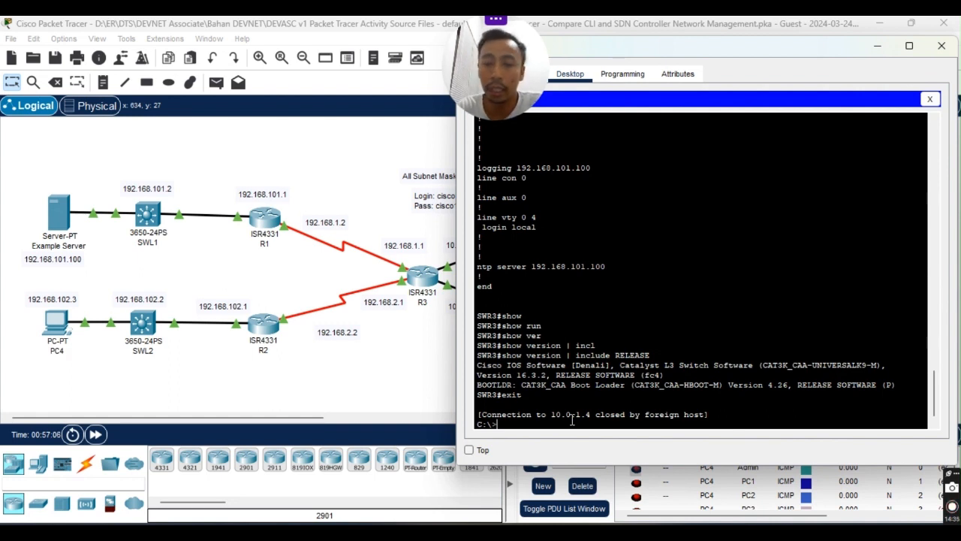
# SSH from the Admin PC to SWL1 at 192.168.101.2 and log in.
pyautogui.press('Up')
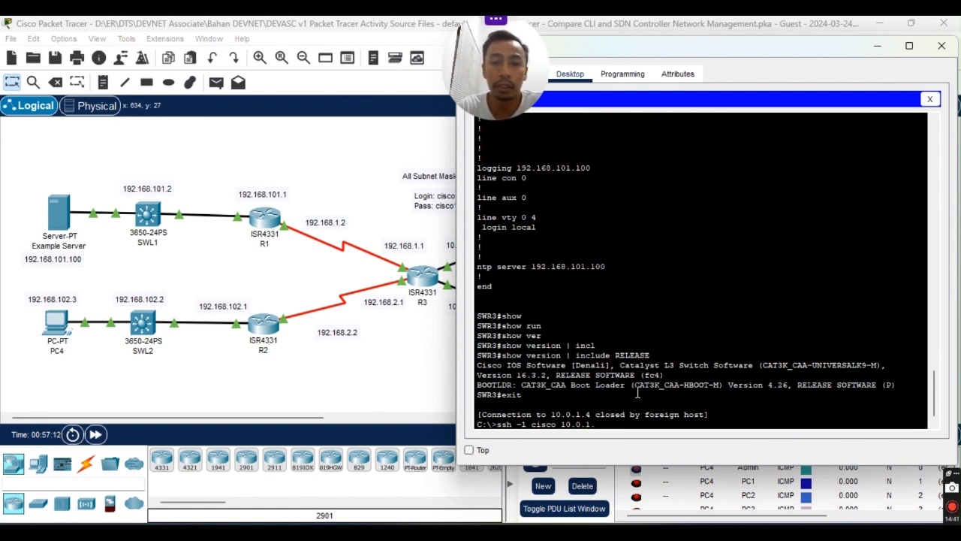
pyautogui.press('BackSpace')
pyautogui.press('BackSpace')
pyautogui.press('BackSpace')
pyautogui.press('BackSpace')
pyautogui.press('BackSpace')
pyautogui.press('BackSpace')
pyautogui.press('BackSpace')
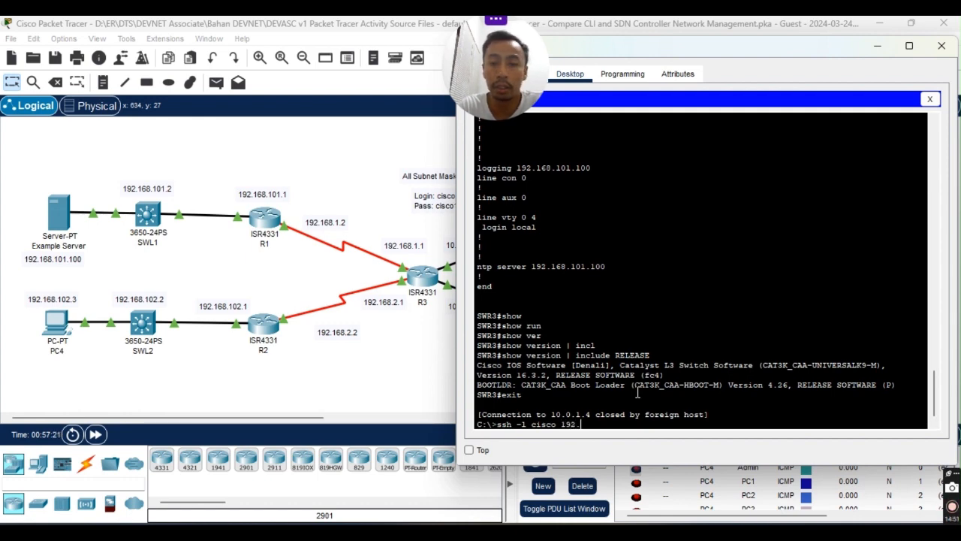
pyautogui.write('168.101.2')
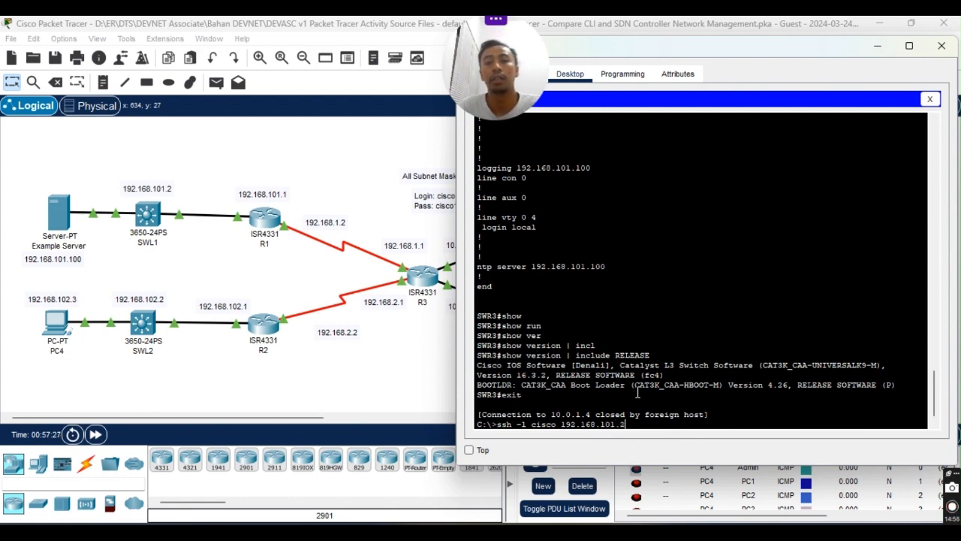
pyautogui.press('Return')
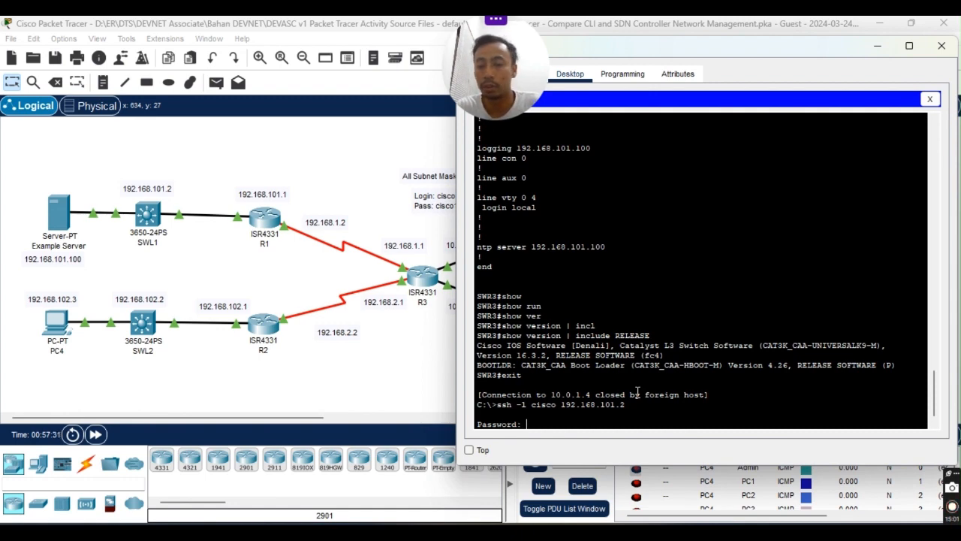
pyautogui.press('Return')
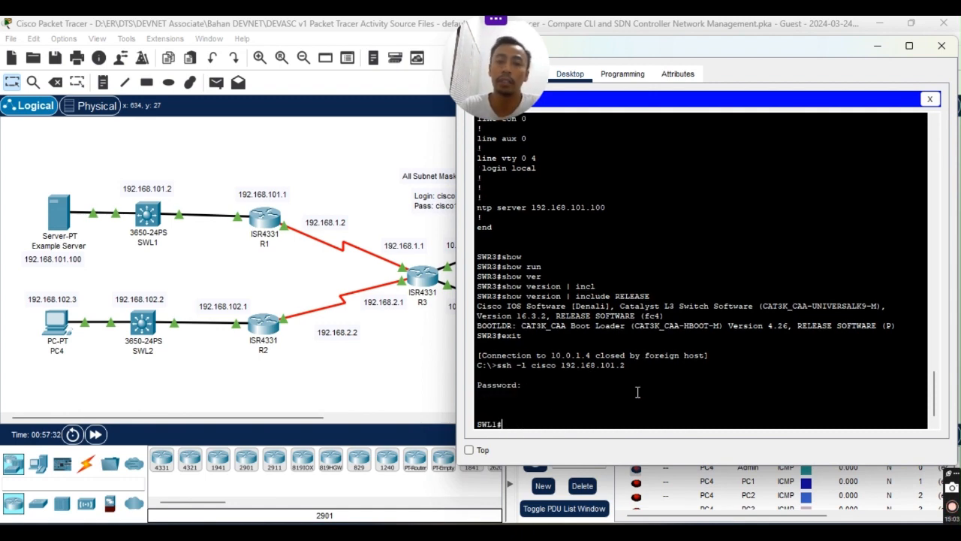
# List SWL1's full running configuration, paging through to the end.
pyautogui.write('sh r')
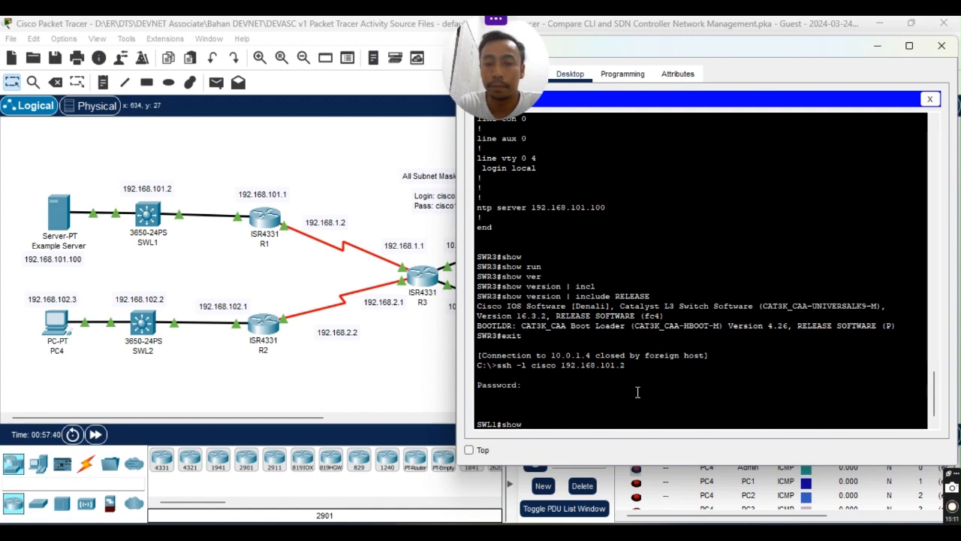
pyautogui.press('Tab')
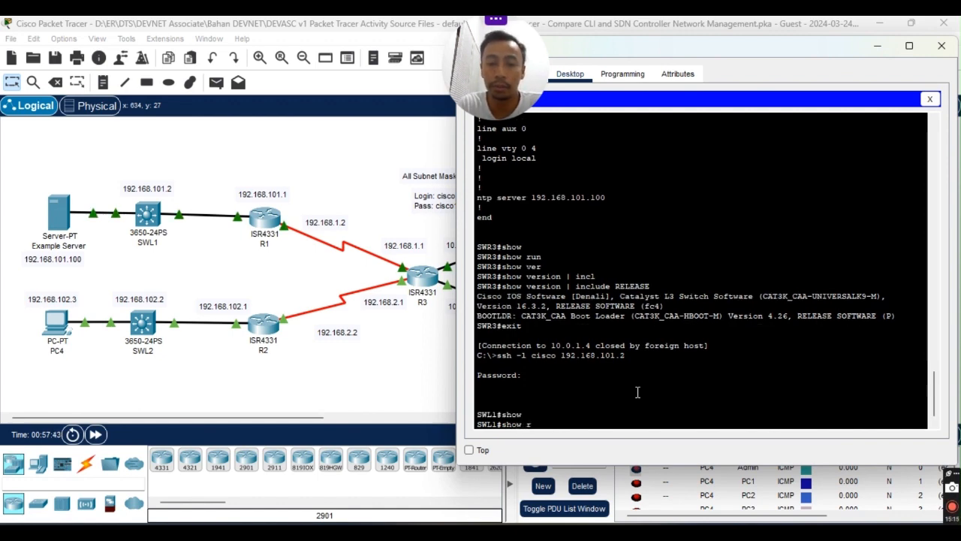
pyautogui.write('run')
pyautogui.press('Tab')
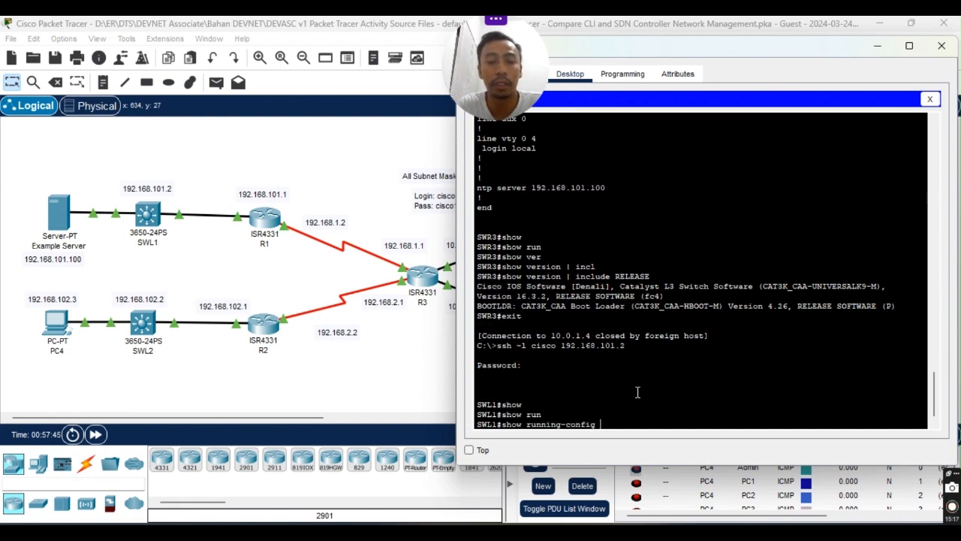
pyautogui.press('Return')
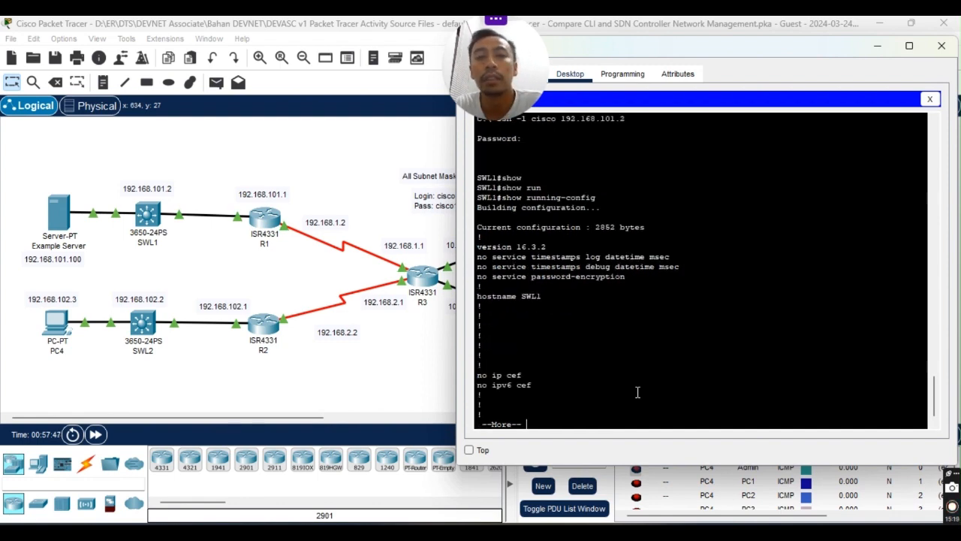
pyautogui.press('space')
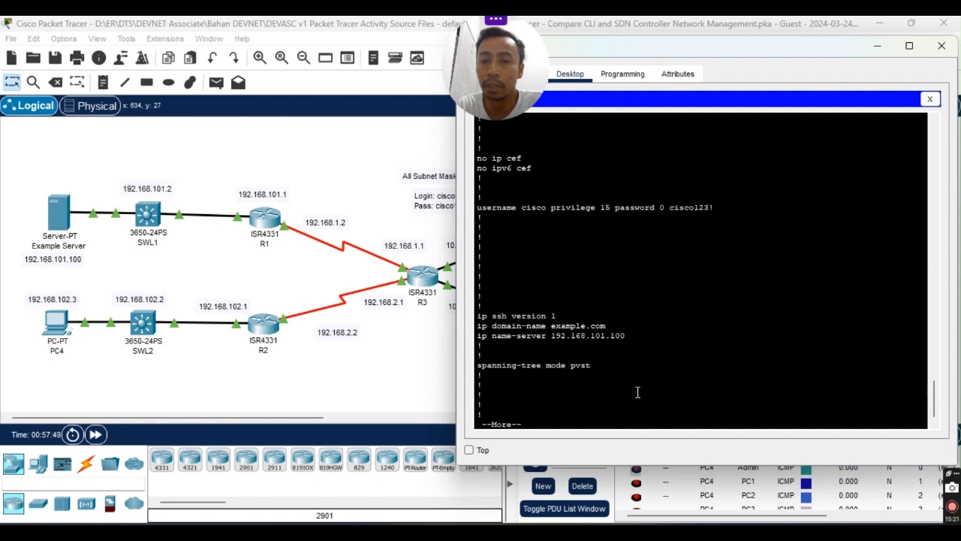
pyautogui.press('space')
pyautogui.press('space')
pyautogui.press('space')
pyautogui.press('space')
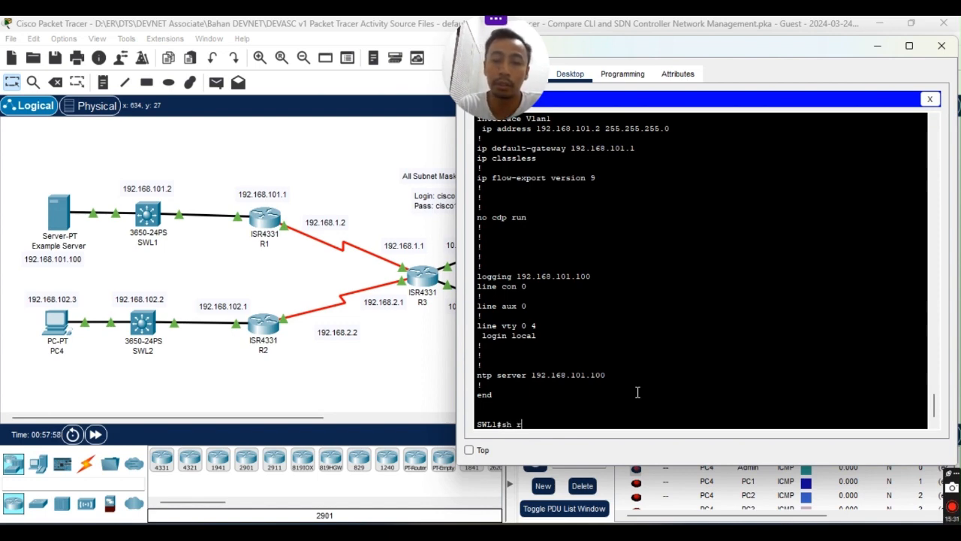
# Run show version | include RELEASE on SWL1, showing IOS 16.3.2 and boot loader 4.26.
pyautogui.write('r')
pyautogui.press('Tab')
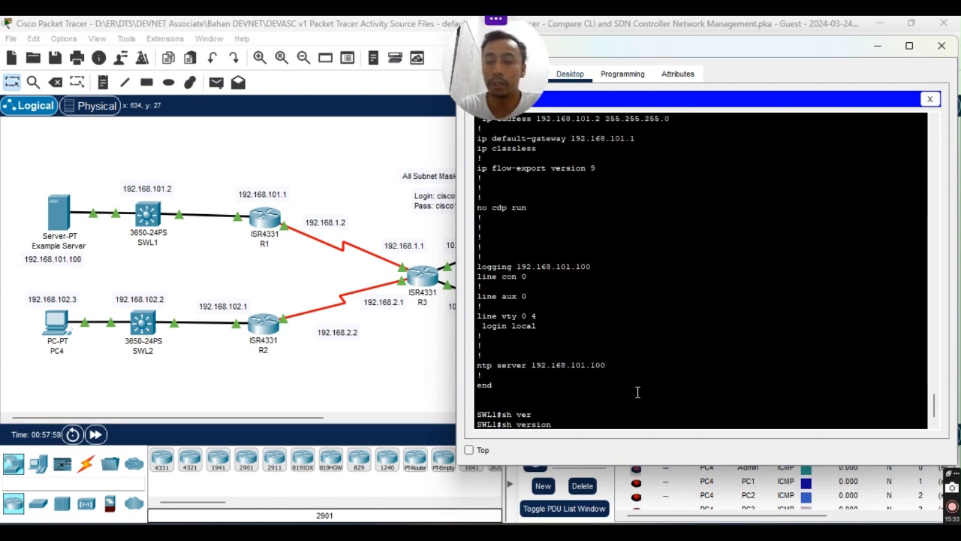
pyautogui.write('| incl')
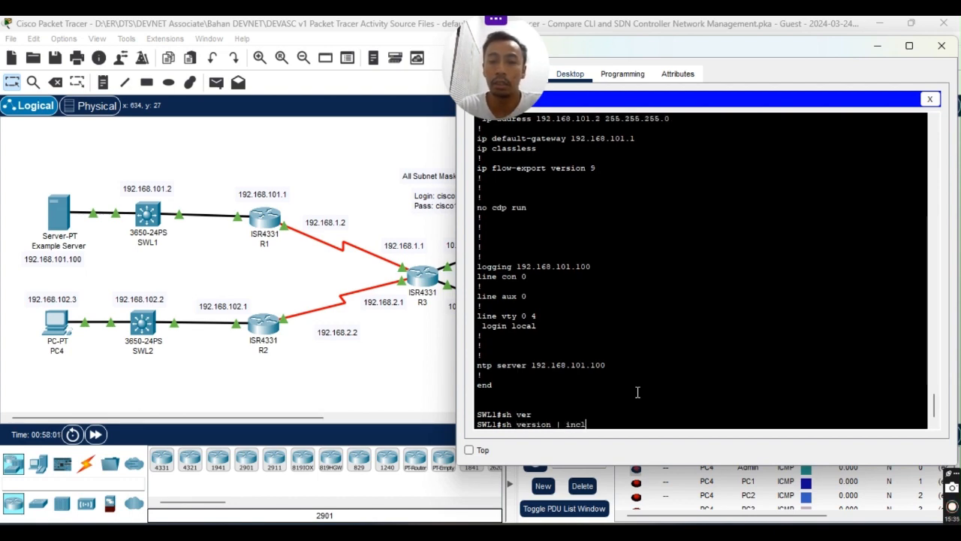
pyautogui.press('Tab')
pyautogui.press('Tab')
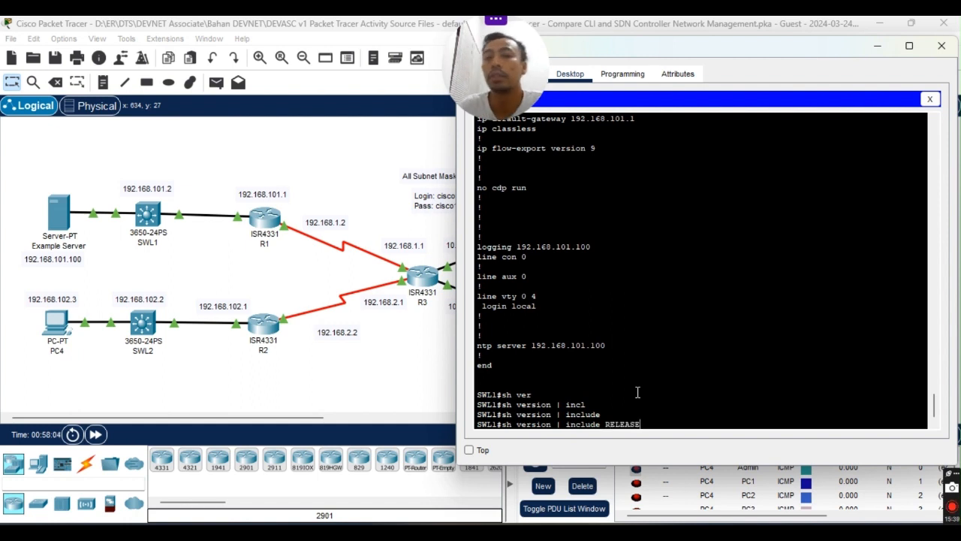
pyautogui.write('RELEASE')
pyautogui.press('Return')
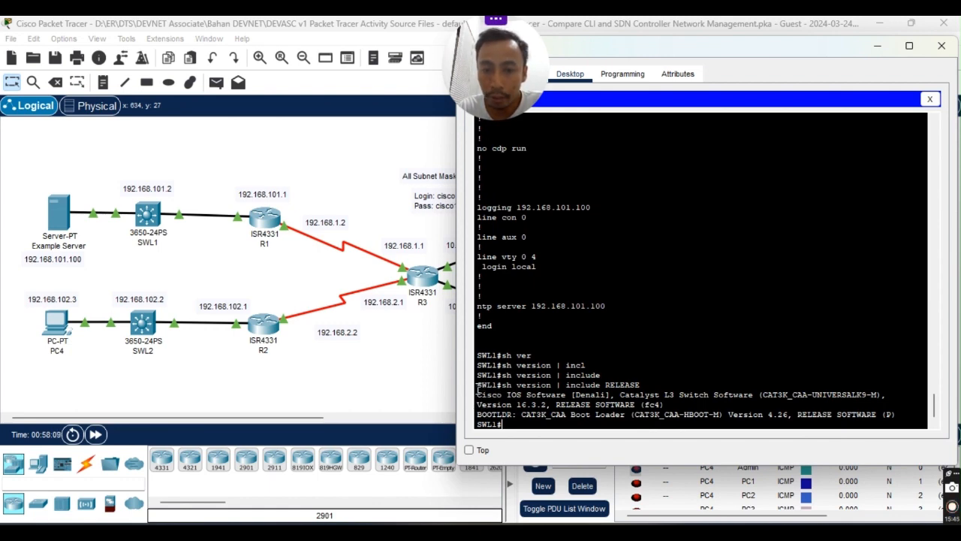
# Copy the command and its two version lines to the clipboard.
pyautogui.moveTo(479, 386); pyautogui.dragTo(894, 416)
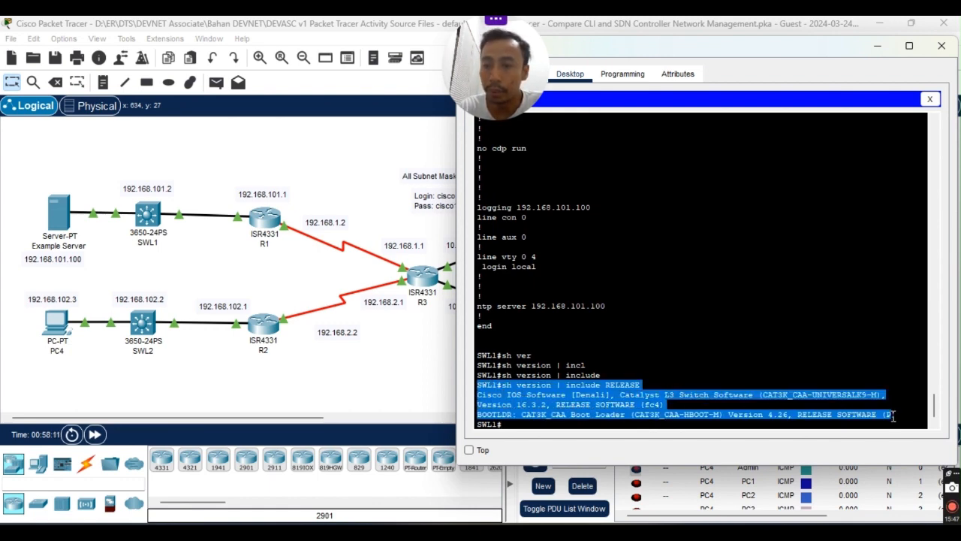
pyautogui.rightClick(847, 414)
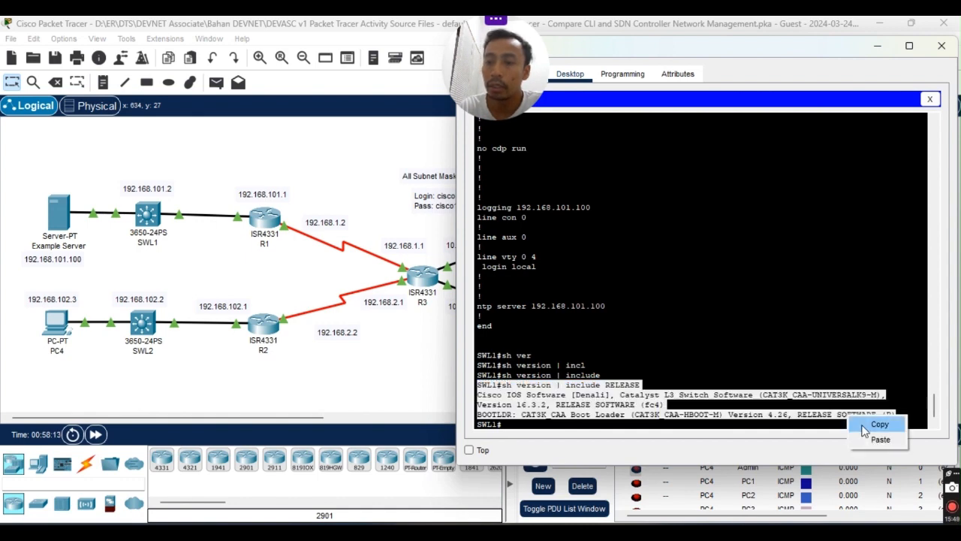
pyautogui.click(866, 424)
# Paste SWL1's version output into Notepad, add an SWL3# heading on line 1, then minimize it.
pyautogui.click(622, 530)
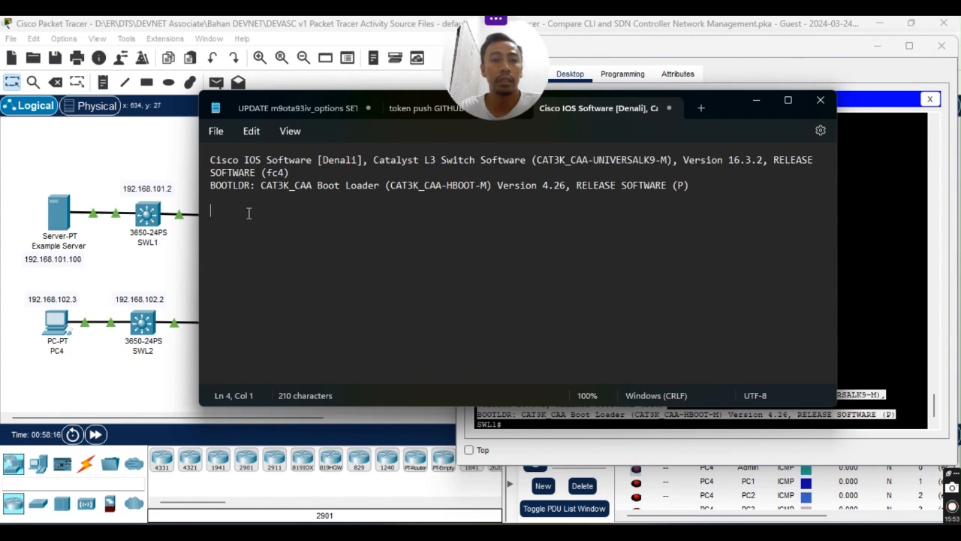
pyautogui.hotkey('ctrl', 'v')
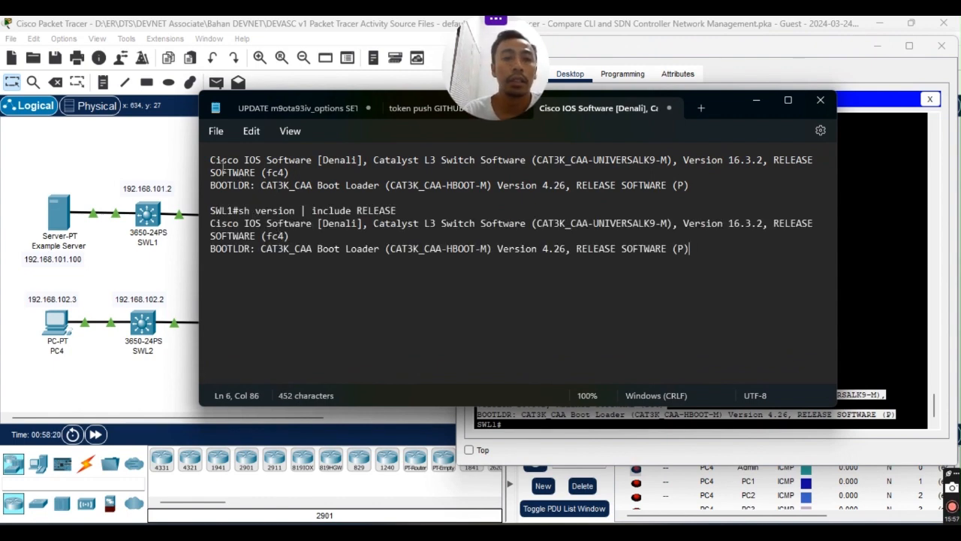
pyautogui.hotkey('ctrl', 'Home')
pyautogui.press('Return')
pyautogui.press('Up')
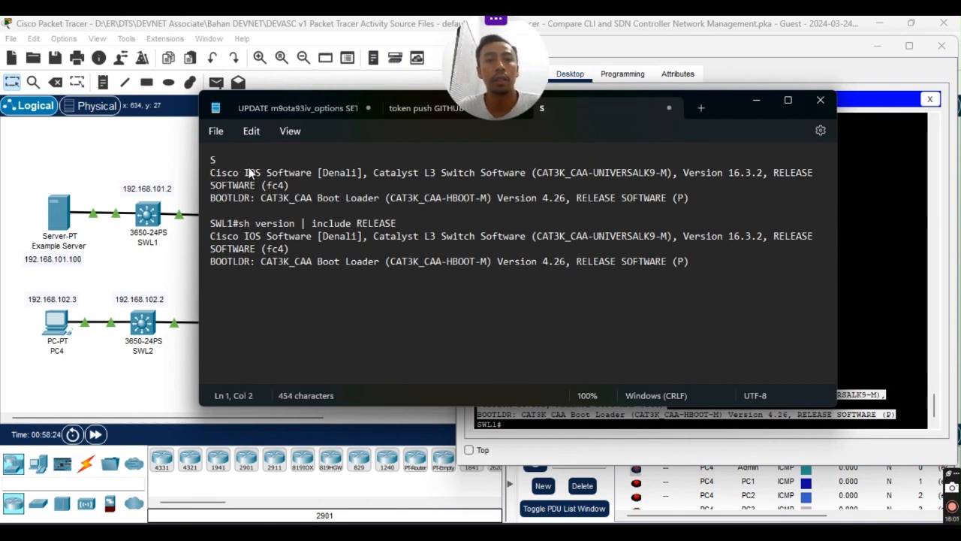
pyautogui.write('SWL')
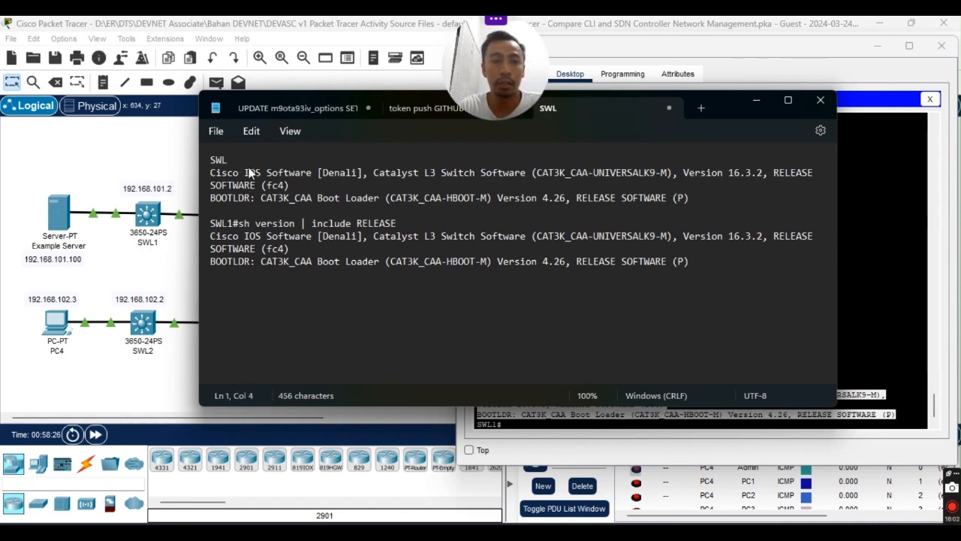
pyautogui.write('3')
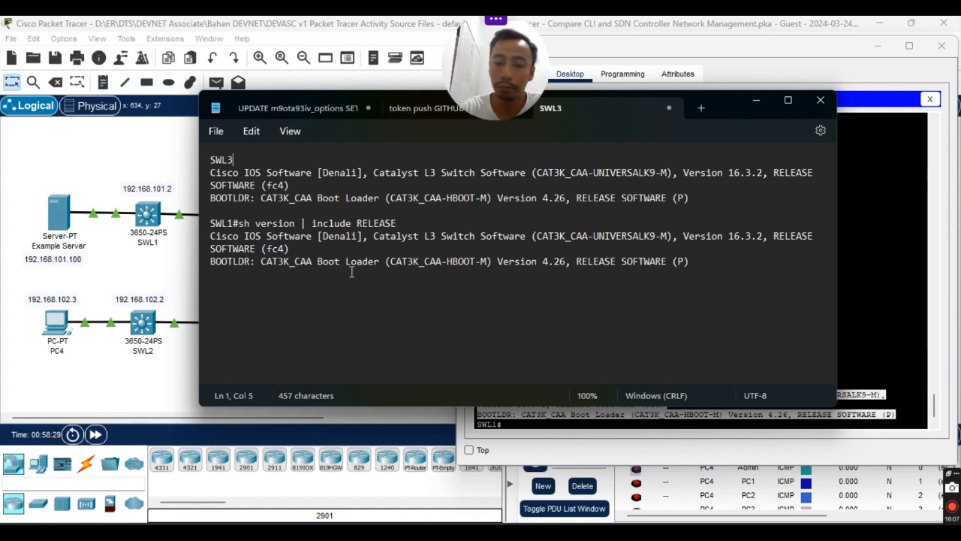
pyautogui.write('#')
pyautogui.click(304, 298)
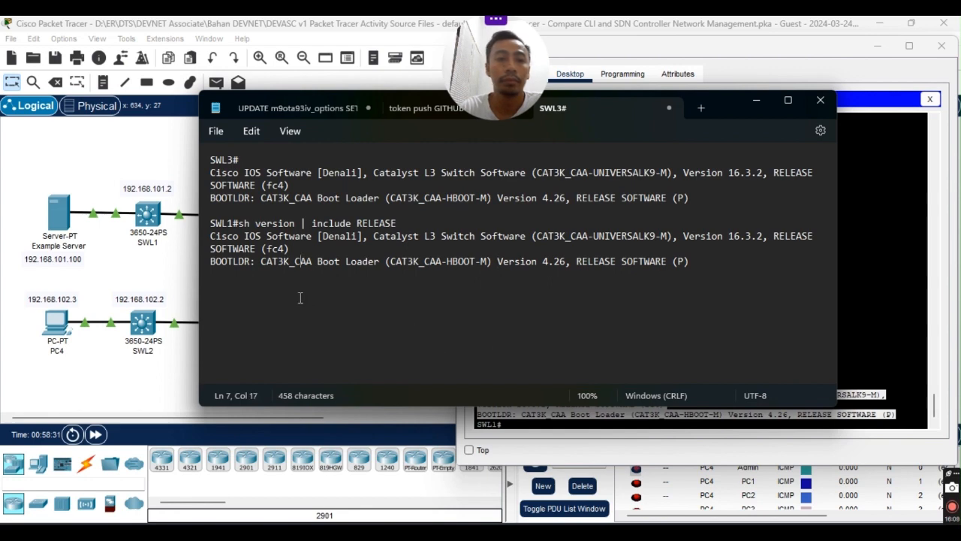
pyautogui.click(723, 261)
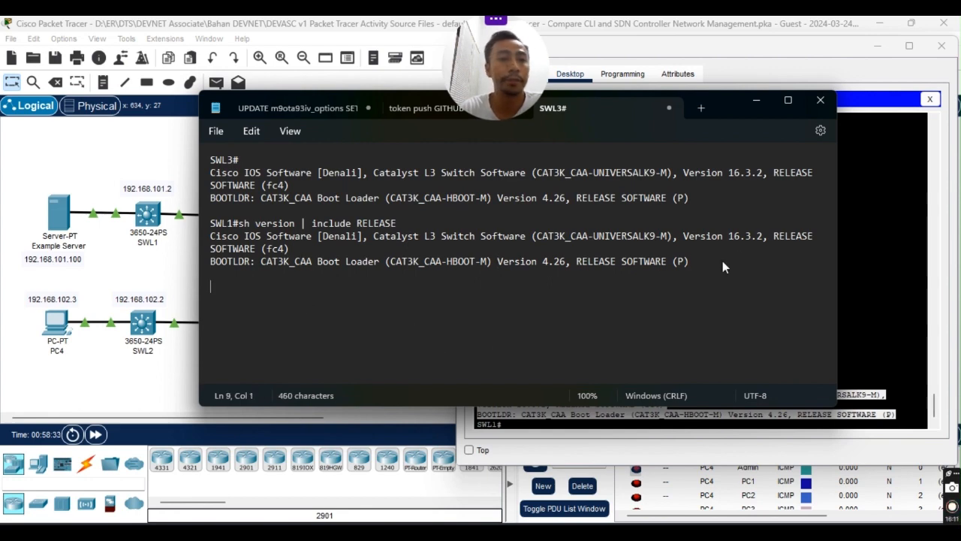
pyautogui.click(756, 100)
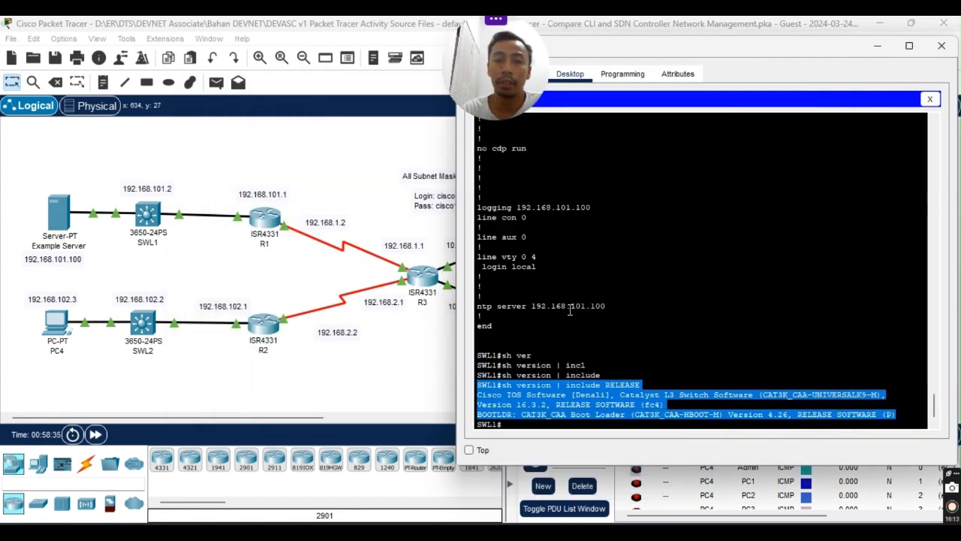
# Exit the SWL1 SSH session and close the PC's command prompt and PC4 window.
pyautogui.click(669, 365)
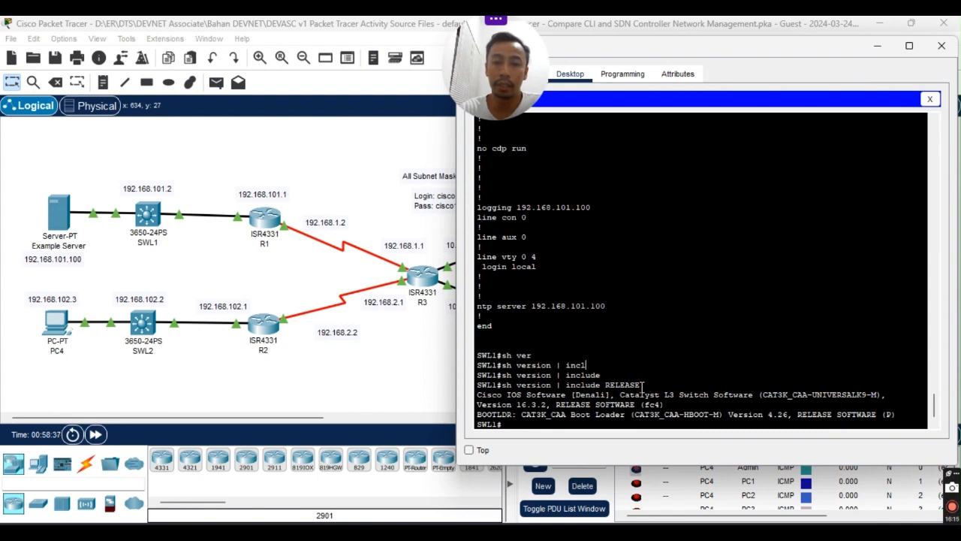
pyautogui.write('exit')
pyautogui.press('Return')
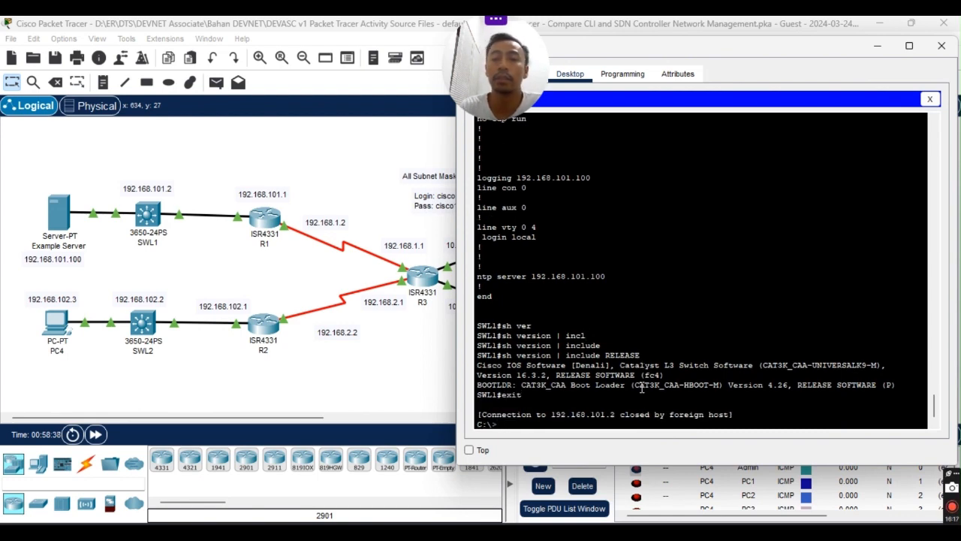
pyautogui.click(930, 99)
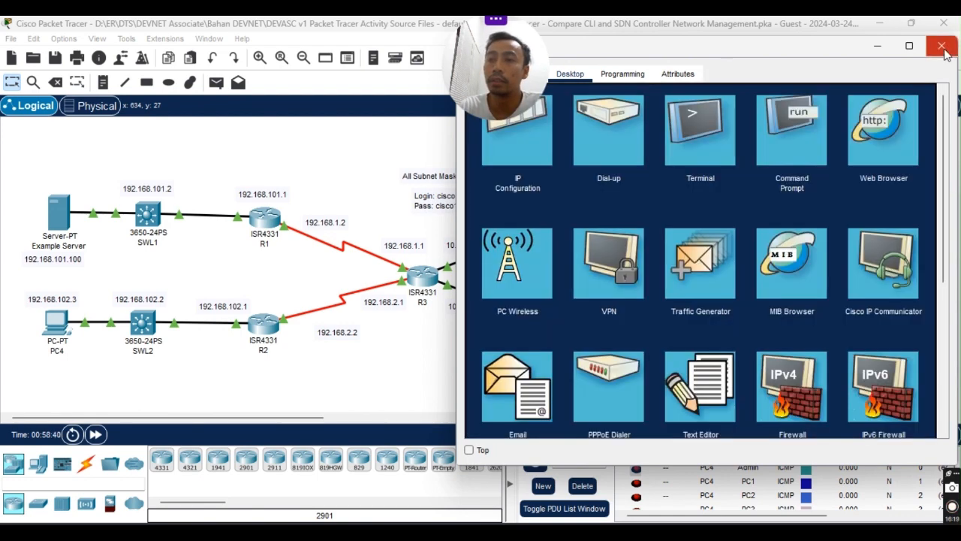
pyautogui.click(943, 49)
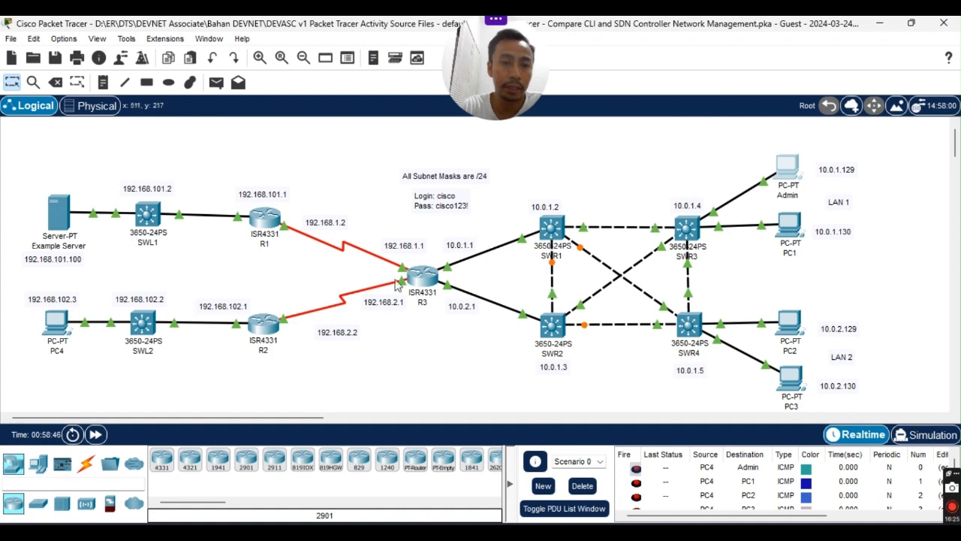
# Mark SWL2 as the next device in the lab guide, then minimize the PDF.
pyautogui.hotkey('alt', 'Tab')
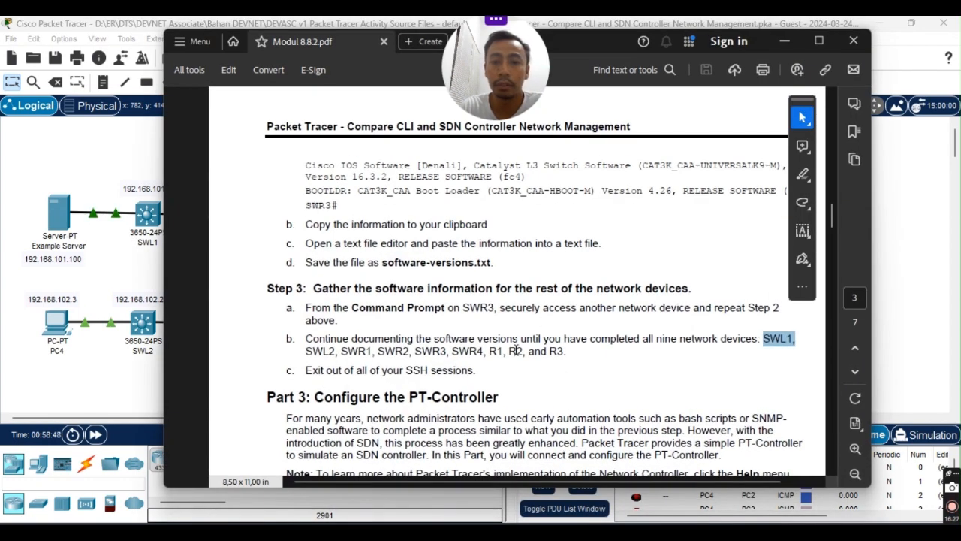
pyautogui.doubleClick(322, 351)
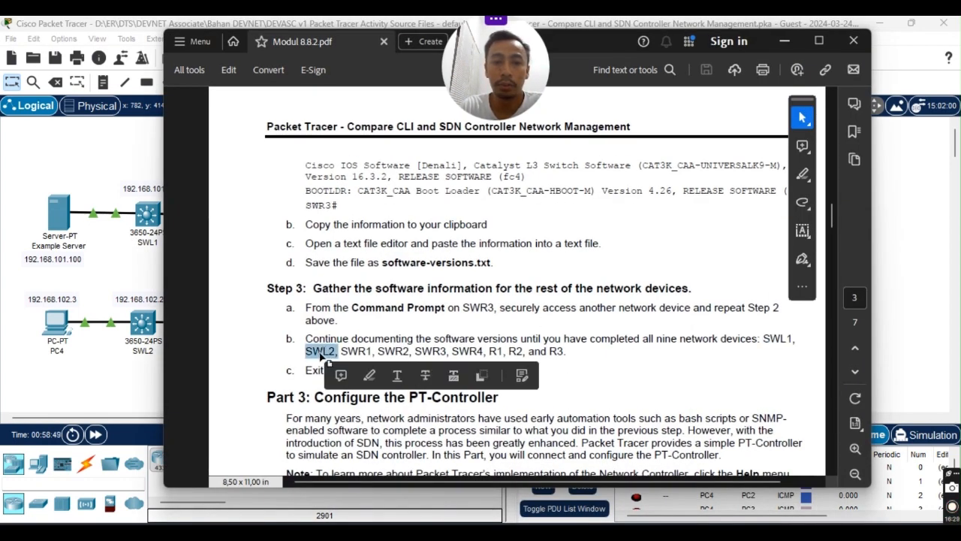
pyautogui.click(785, 41)
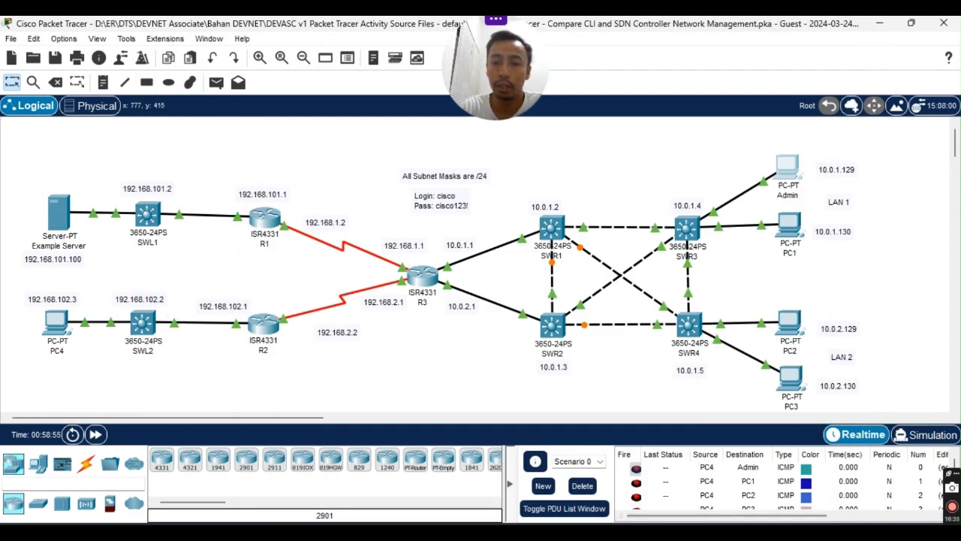
pyautogui.moveTo(591, 532)
pyautogui.scroll(-3, 162, 333)
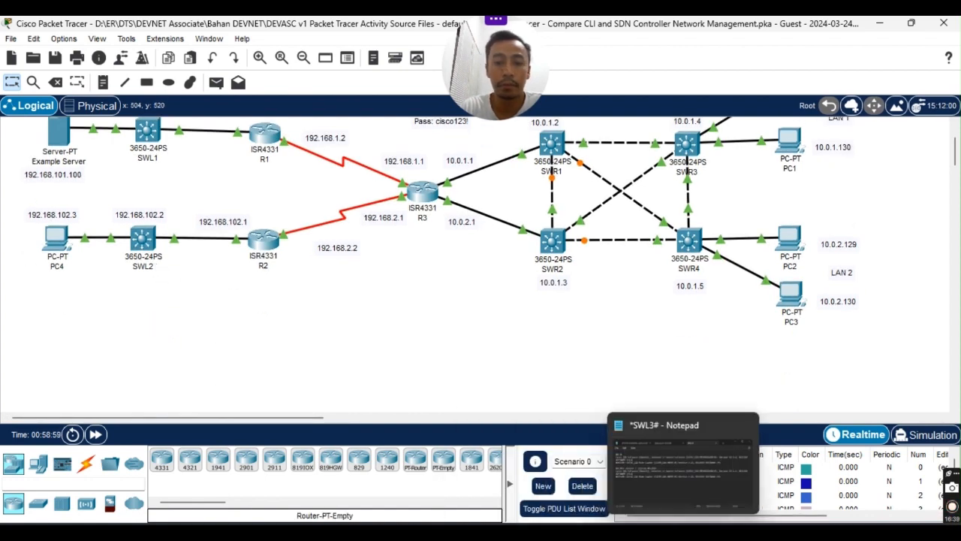
# Open the Admin PC's command prompt and SSH into SWL2 at 192.168.102.2 as cisco.
pyautogui.moveTo(653, 532)
pyautogui.scroll(3, 800, 203)
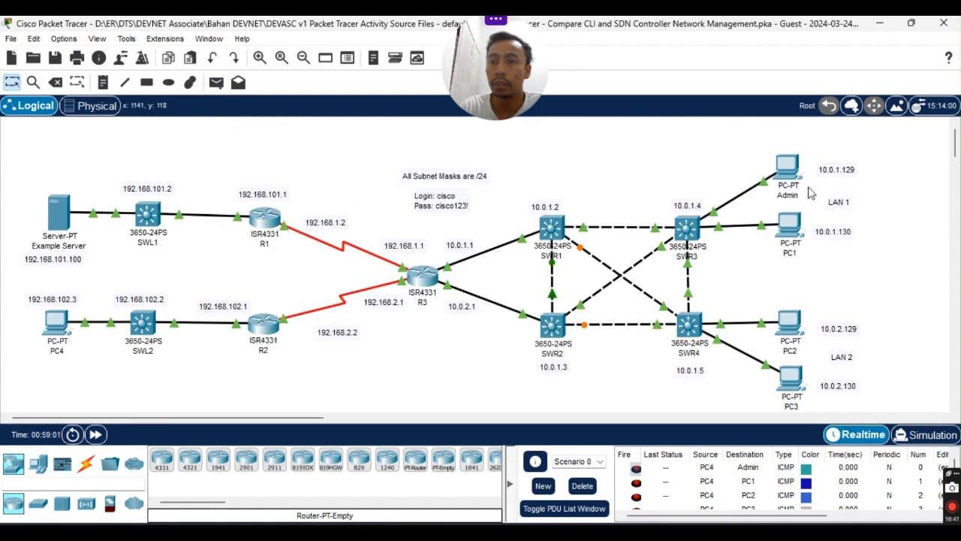
pyautogui.click(790, 167)
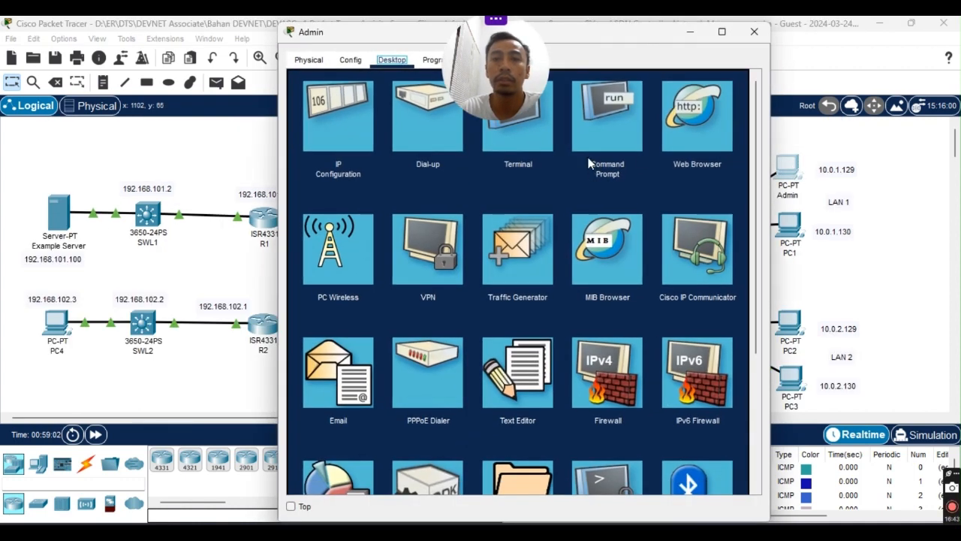
pyautogui.click(593, 134)
pyautogui.moveTo(606, 34); pyautogui.dragTo(736, 92)
pyautogui.scroll(-5, 620, 356)
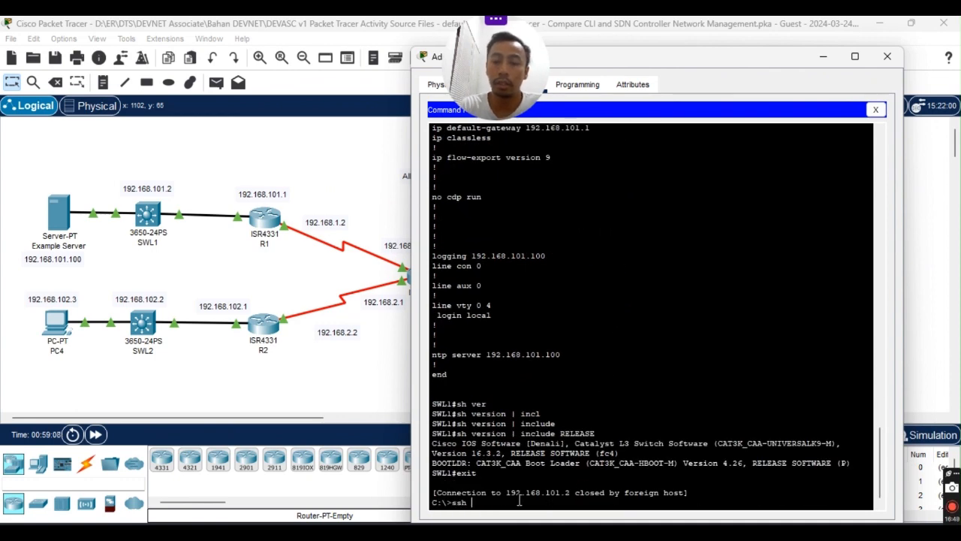
pyautogui.write('cisco')
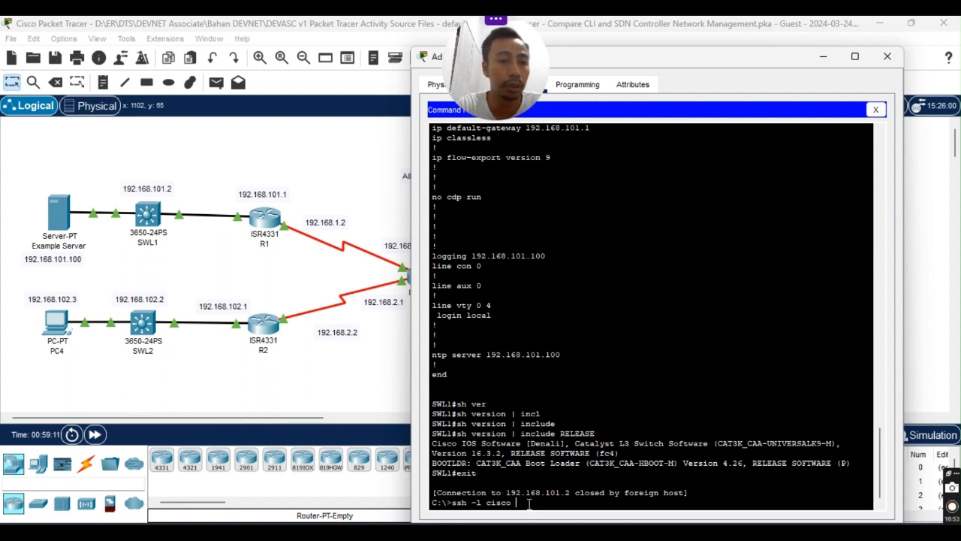
pyautogui.write(' 192.1')
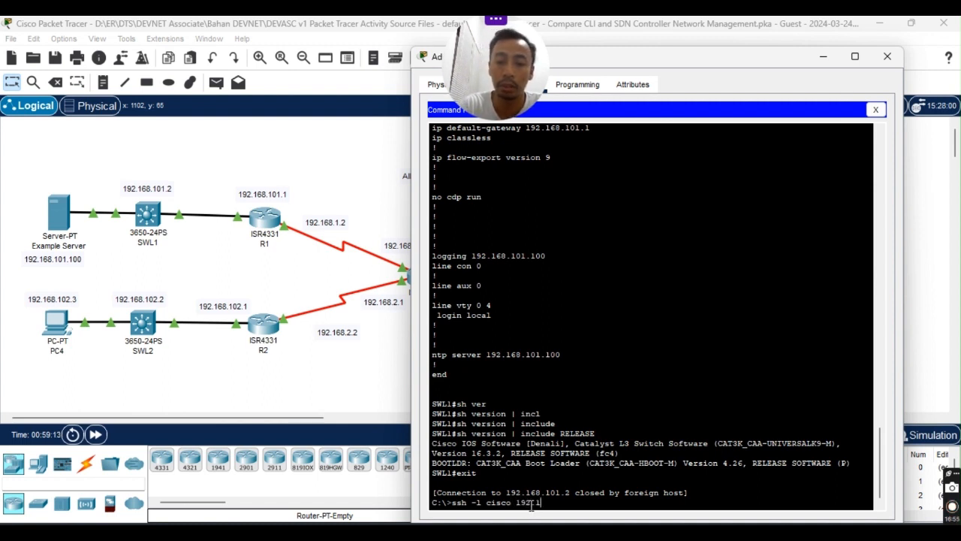
pyautogui.write('68.')
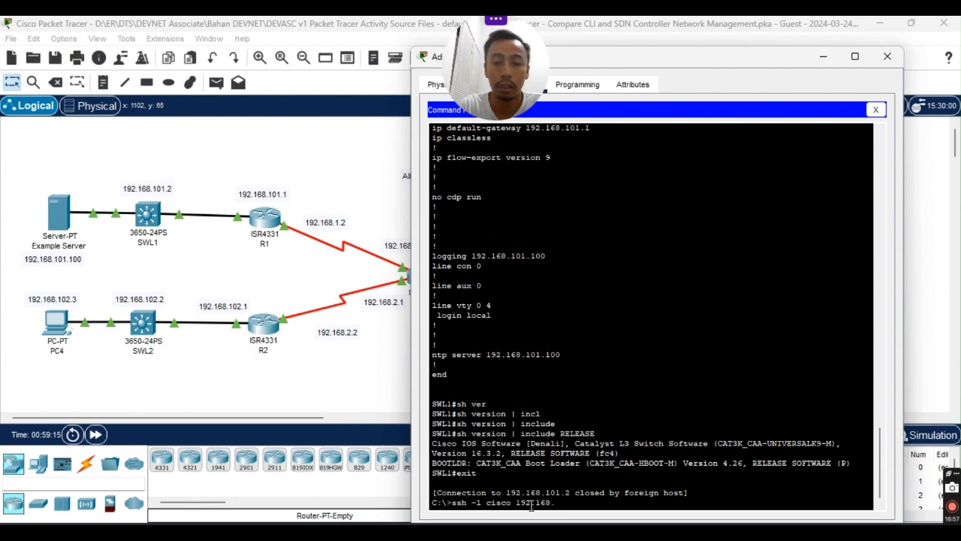
pyautogui.write('102')
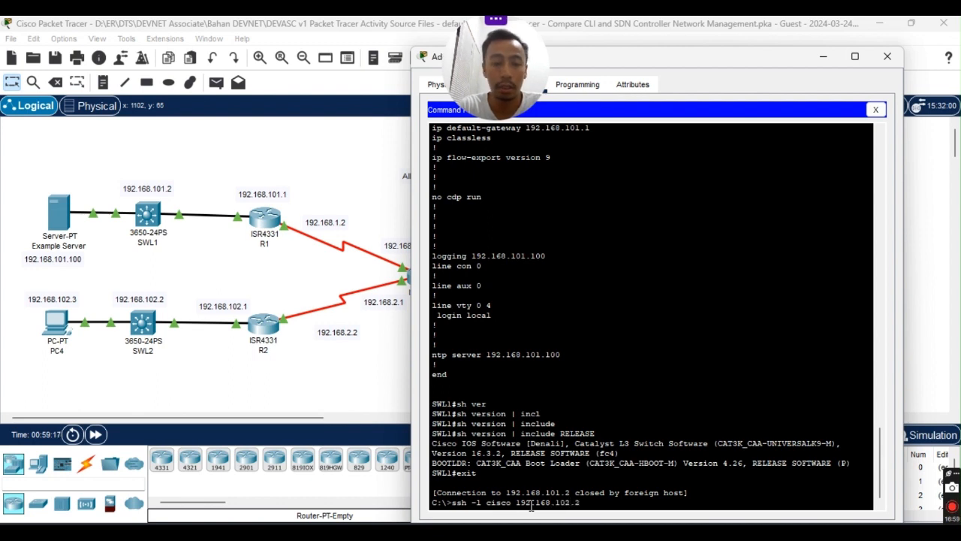
pyautogui.write('.2')
pyautogui.press('Return')
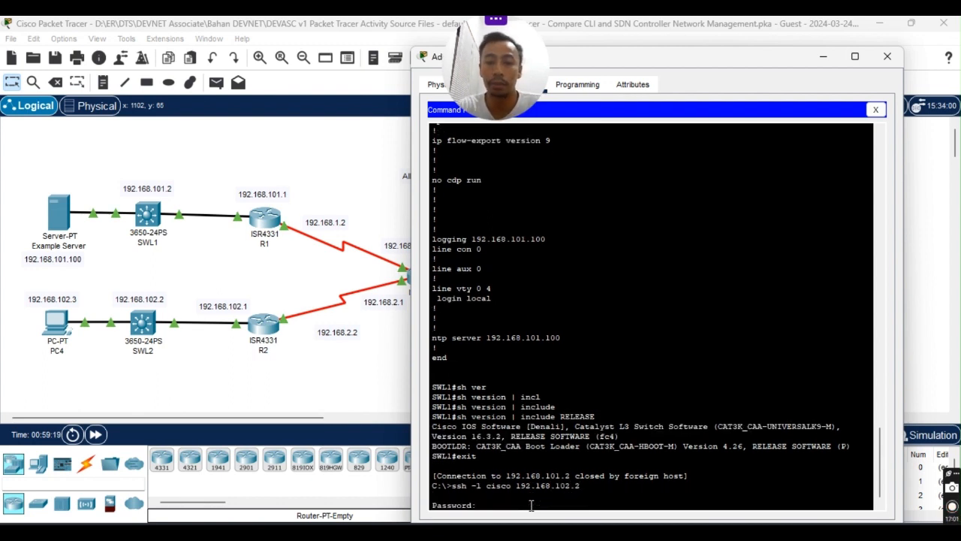
pyautogui.press('Return')
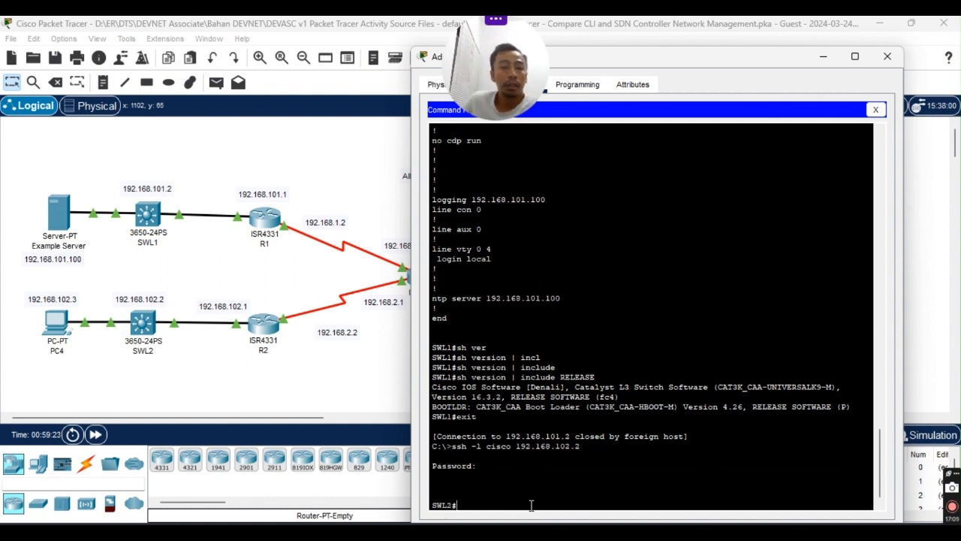
# Run show version with an include filter on SWL2, mistyped as RELAS.
pyautogui.write('sh')
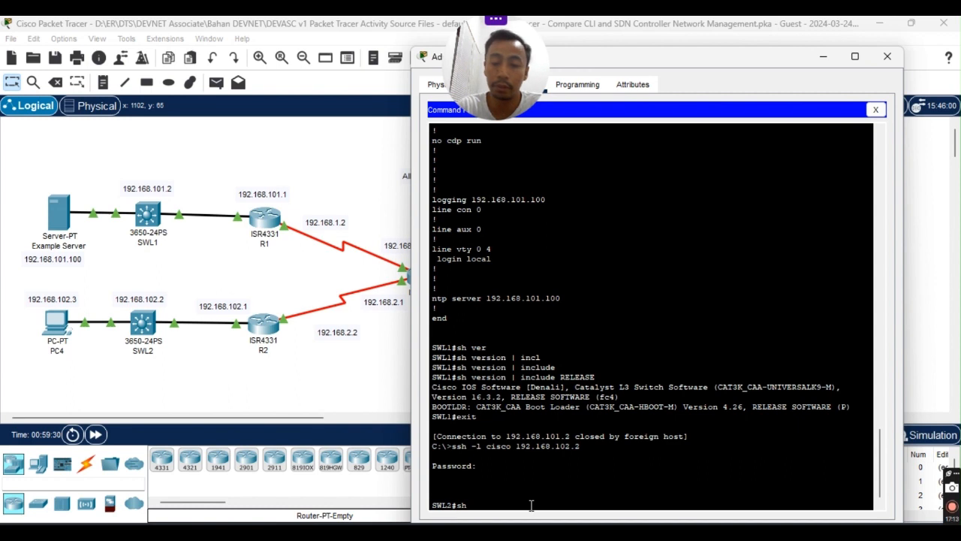
pyautogui.write('vers')
pyautogui.press('Tab')
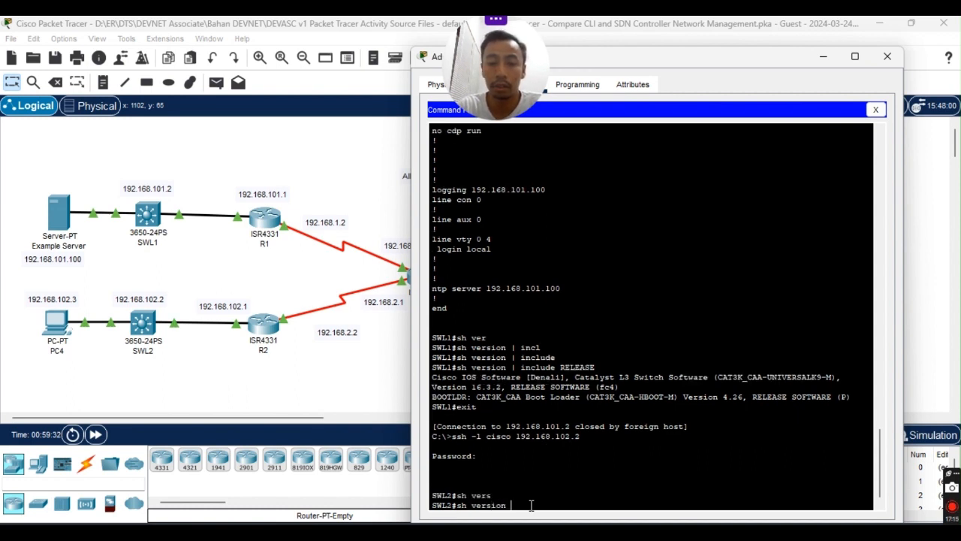
pyautogui.write('| include')
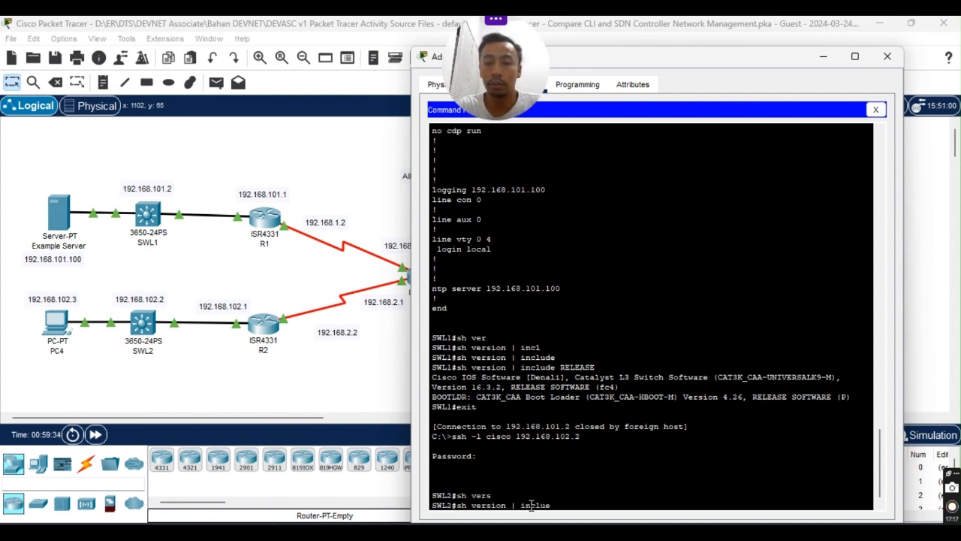
pyautogui.press('Tab')
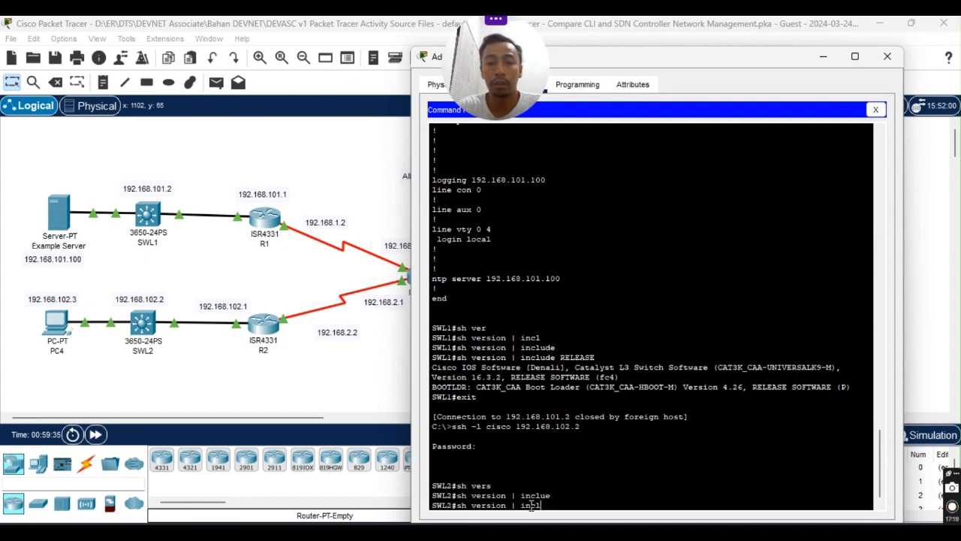
pyautogui.press('Tab')
pyautogui.write('RELAS')
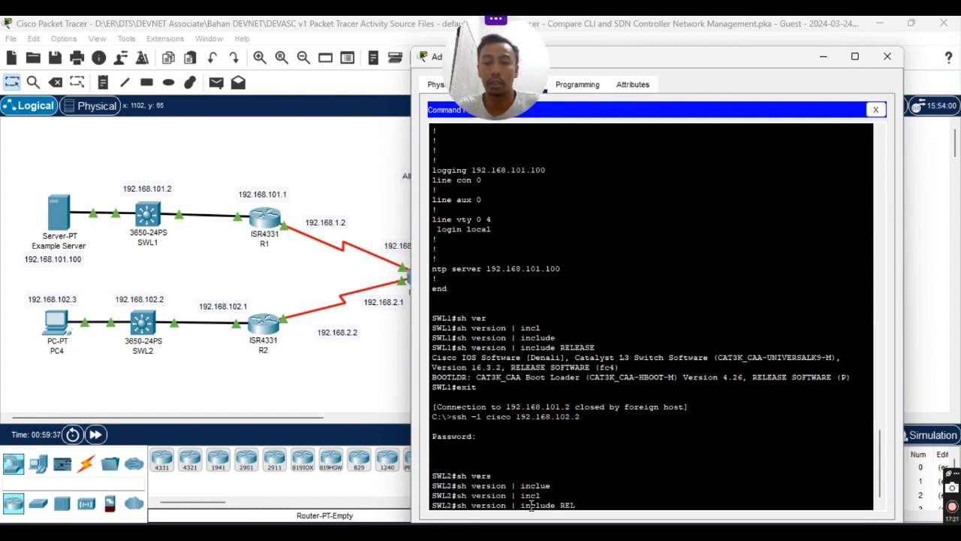
pyautogui.press('Return')
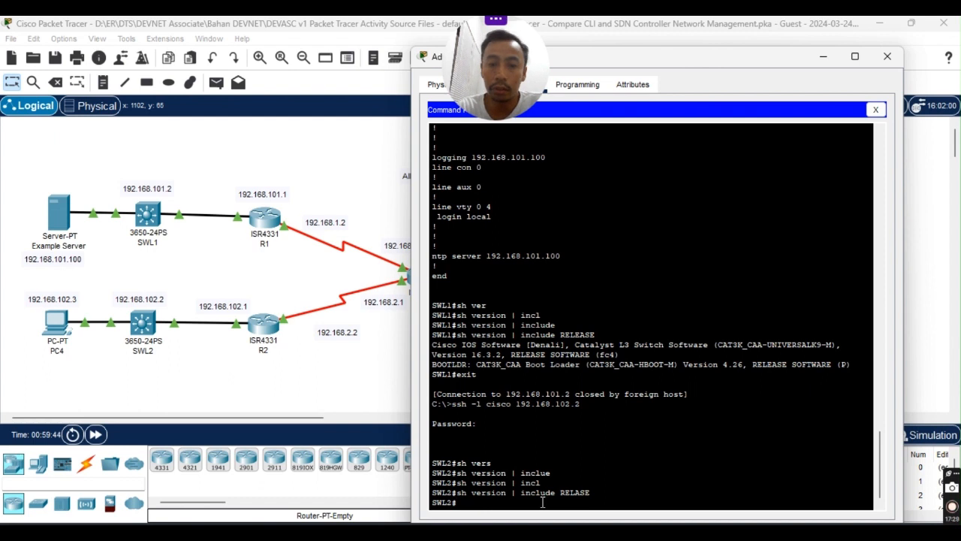
# Correct the filter to RELEASE and rerun it, showing SWL2's IOS 16.3.2 and boot loader 4.26.
pyautogui.press('Up')
pyautogui.press('BackSpace')
pyautogui.press('BackSpace')
pyautogui.press('BackSpace')
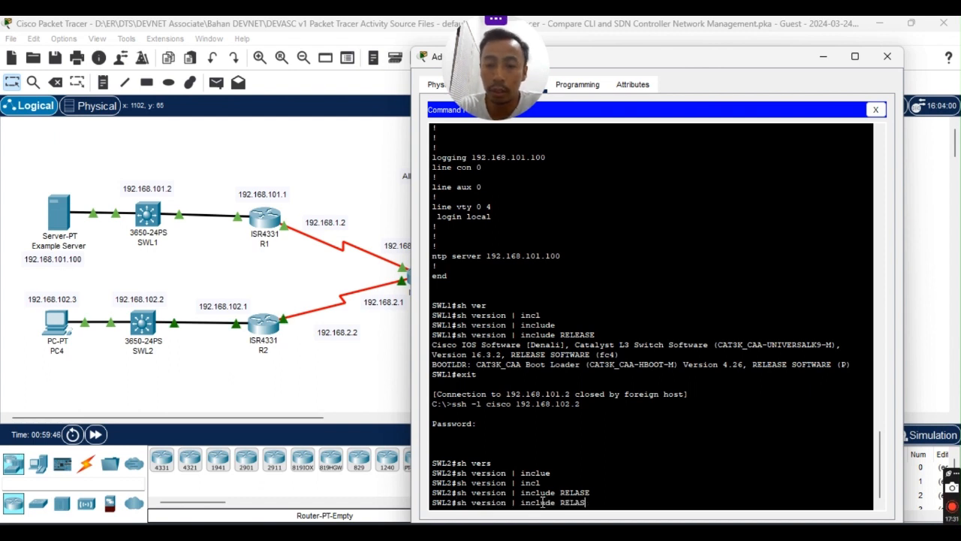
pyautogui.write('E')
pyautogui.press('Return')
pyautogui.press('Up')
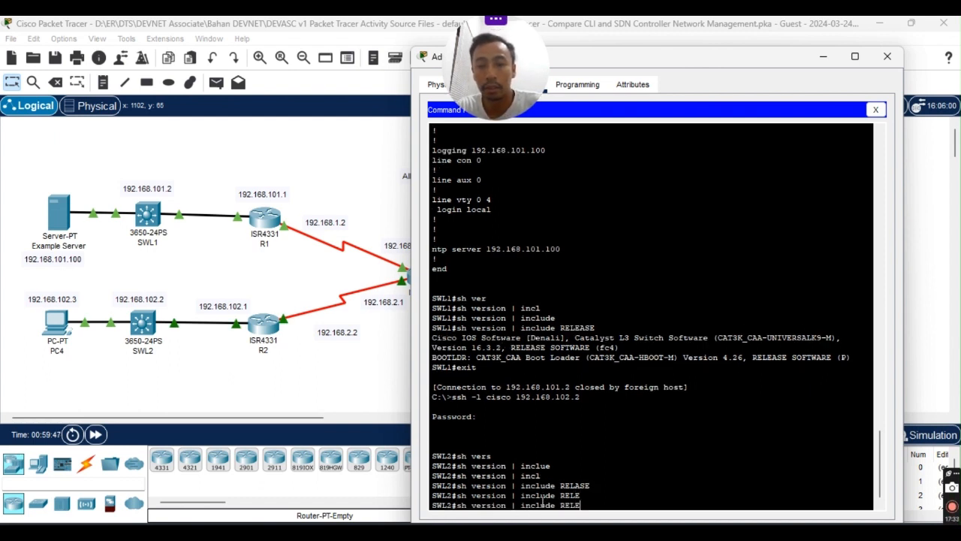
pyautogui.press('Return')
pyautogui.press('Up')
pyautogui.write('ASE')
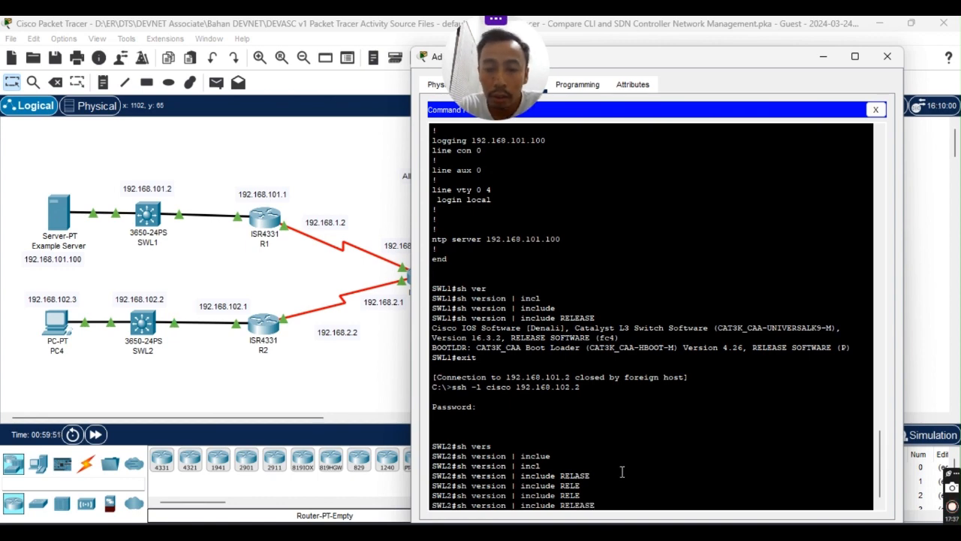
pyautogui.press('Return')
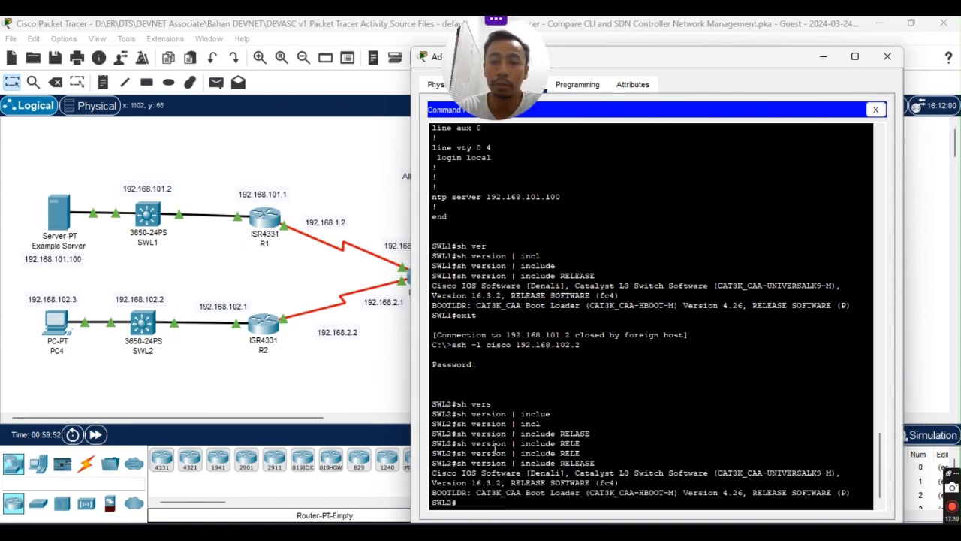
# Try to copy SWL2's version output into Notepad, undoing an accidental repeat of SWL1's entry.
pyautogui.moveTo(434, 472); pyautogui.dragTo(854, 490)
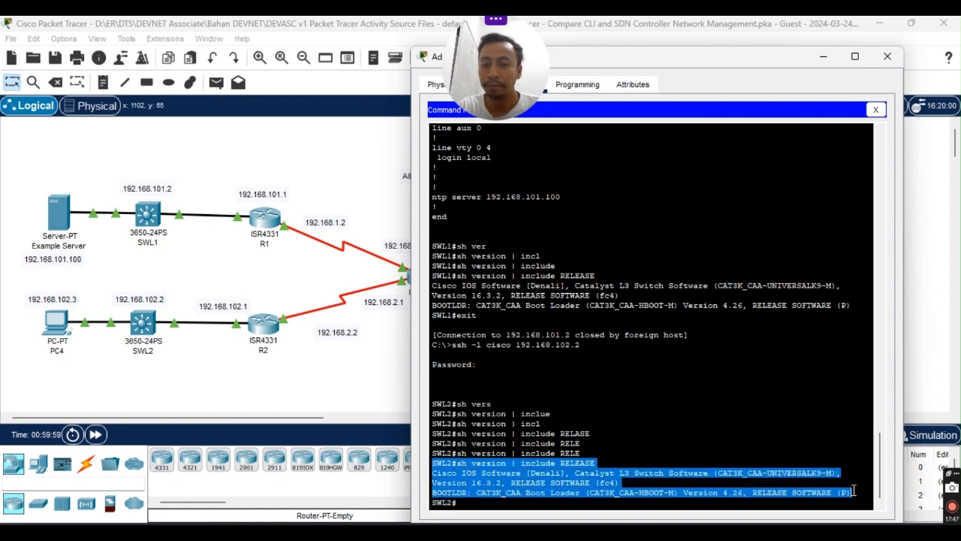
pyautogui.press('Return')
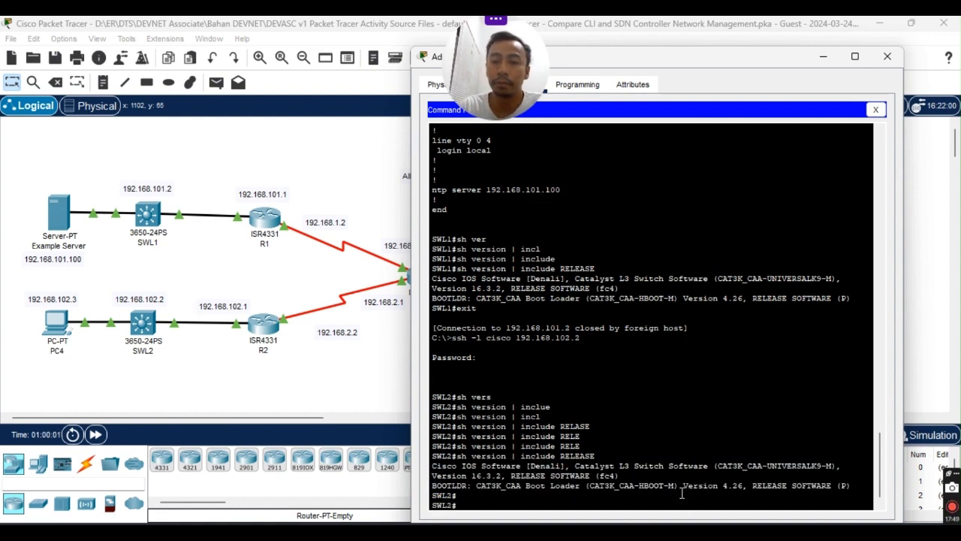
pyautogui.hotkey('alt', 'Tab')
pyautogui.write('SWL1#sh version | include RELEASE Cisco IOS Software [Denali], Catalyst L3 Switch Software (CAT3K_CAA-UNIVERSALK9-M), Version 16.3.2, RELEASE SOFTWARE (fc4) BOOTLDR: CAT3K_CAA Boot Loader (CAT3K_CAA-HBOOT-M) Version 4.26, RELEASE SOFTWARE (P)')
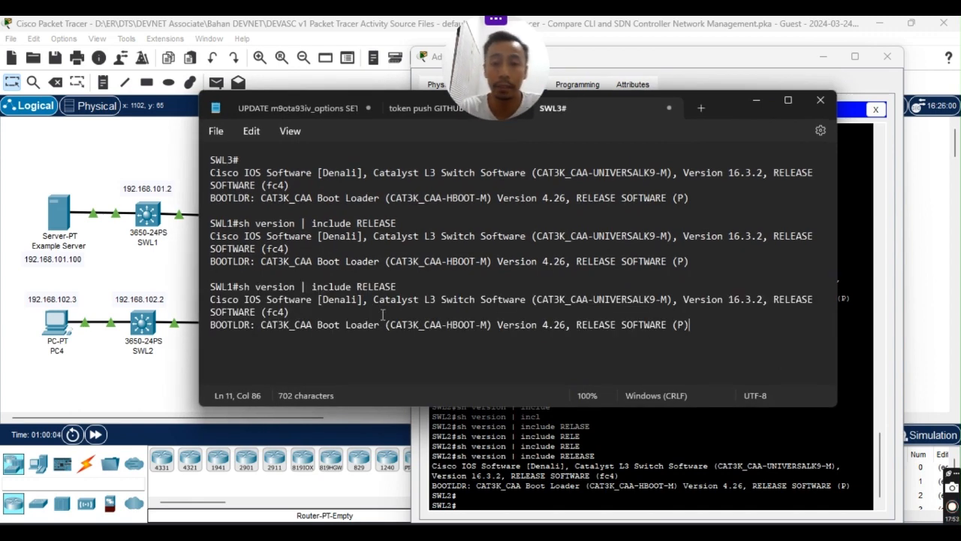
pyautogui.hotkey('ctrl', 'z')
pyautogui.click(757, 102)
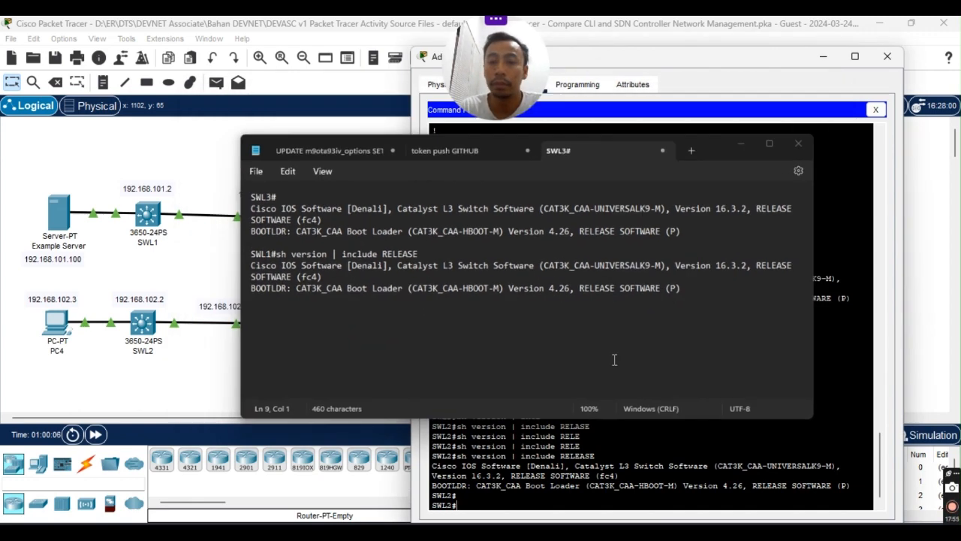
# Paste SWL2's RELEASE command and output into Notepad below SWL1's entry, then return to the topology.
pyautogui.moveTo(434, 456); pyautogui.dragTo(852, 487)
pyautogui.rightClick(834, 480)
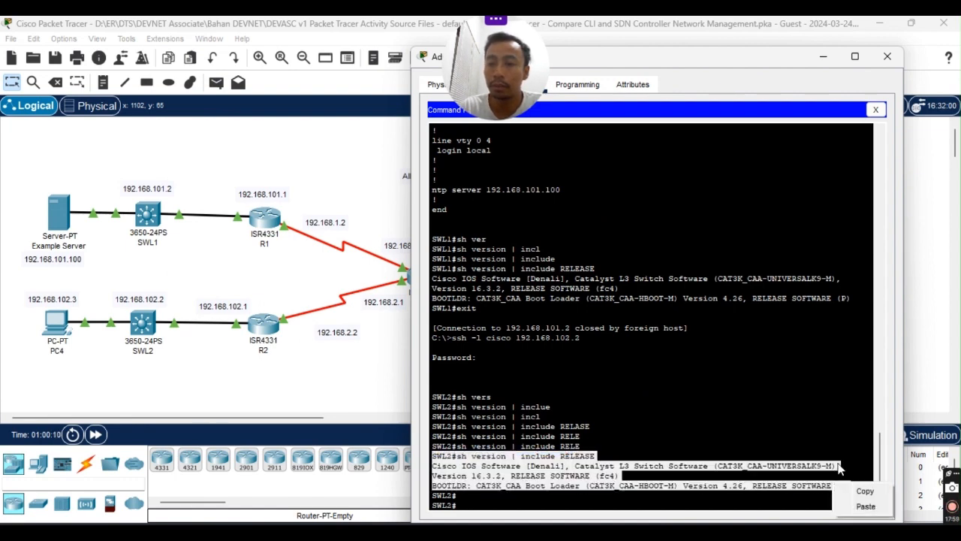
pyautogui.click(856, 488)
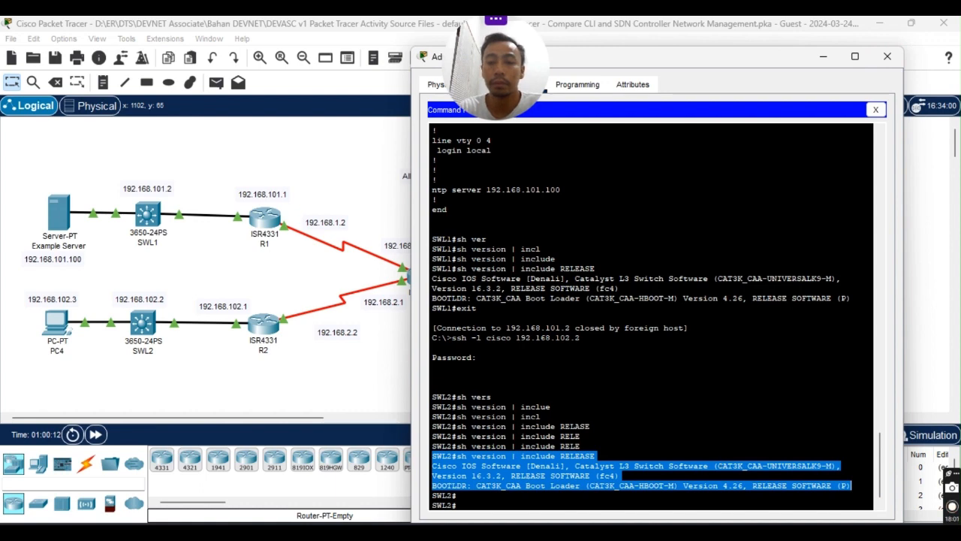
pyautogui.hotkey('alt', 'Tab')
pyautogui.write('SWL2#sh version | include RELEASE Cisco IOS Software [Denali], Catalyst L3 Switch Software (CAT3K_CAA-UNIVERSALK9-M), Version 16.3.2, RELEASE SOFTWARE (fc4) BOOTLDR: CAT3K_CAA Boot Loader (CAT3K_CAA-HBOOT-M) Version 4.26, RELEASE SOFTWARE (P)')
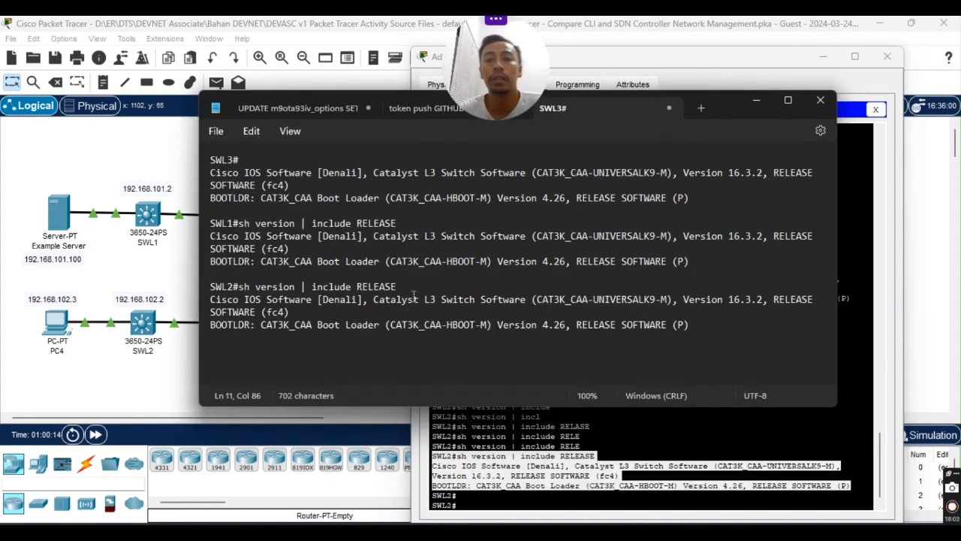
pyautogui.press('Return')
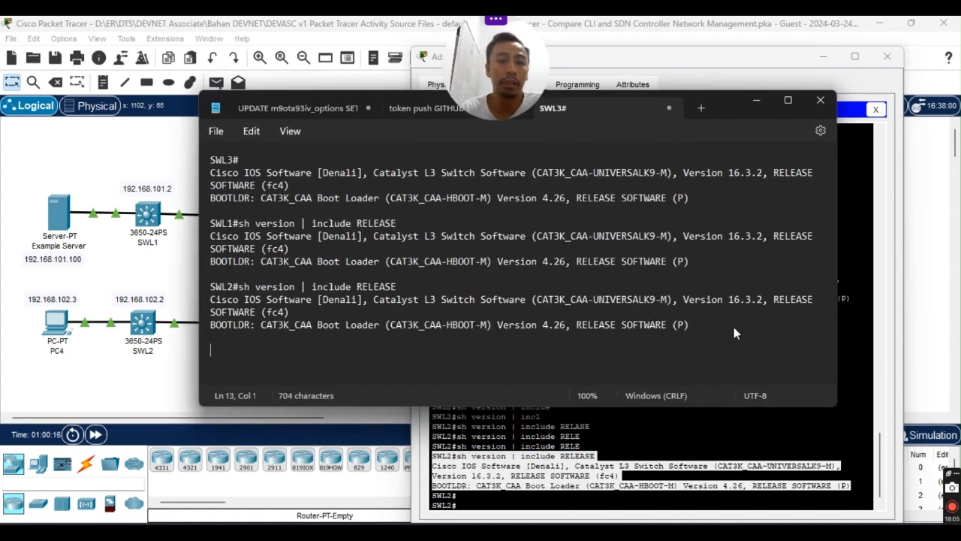
pyautogui.click(757, 103)
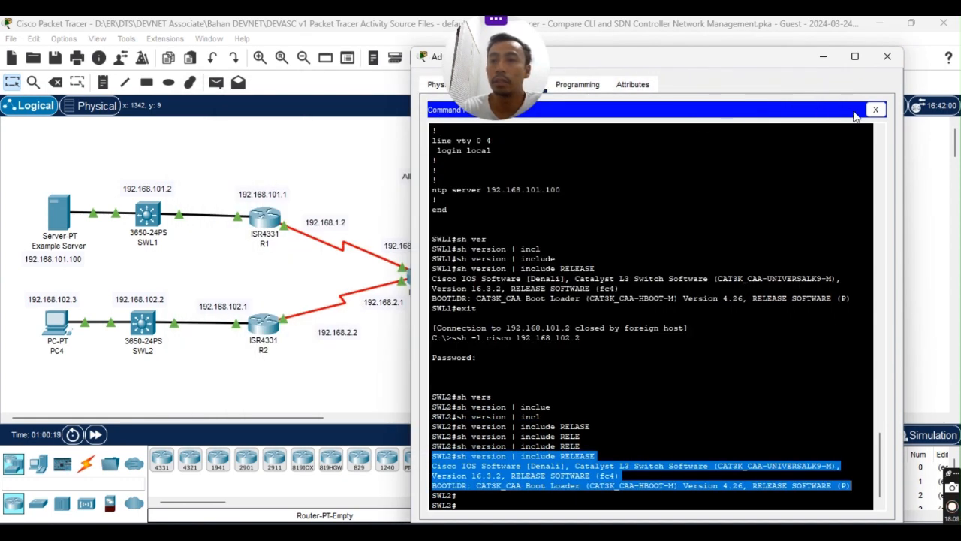
pyautogui.click(334, 375)
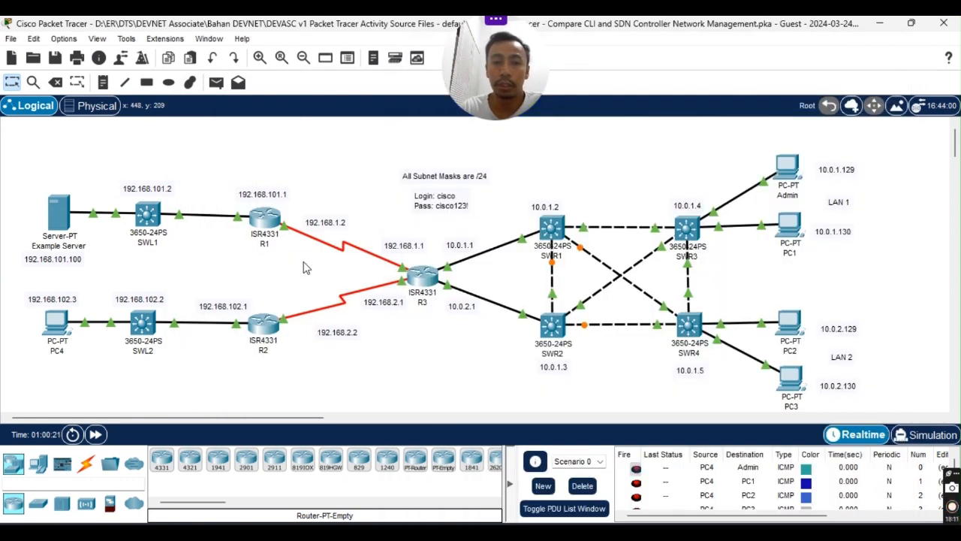
# Mark SWR1 in the lab PDF's device list and return to the Admin PC's command prompt.
pyautogui.click(624, 529)
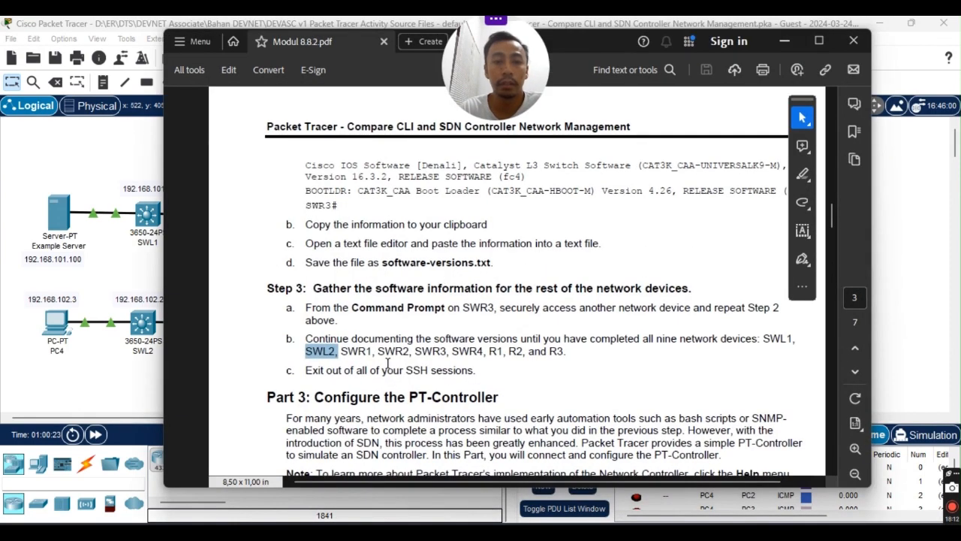
pyautogui.doubleClick(359, 351)
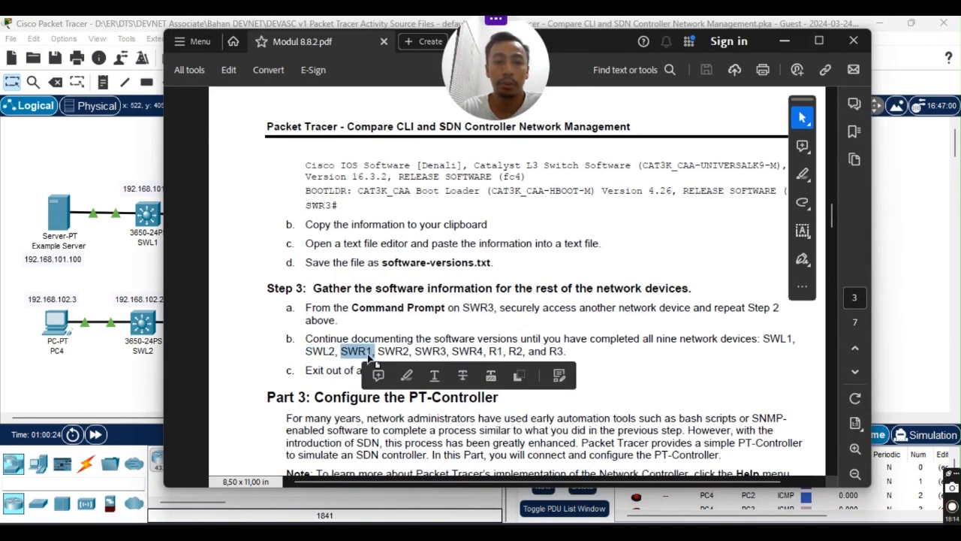
pyautogui.click(784, 42)
pyautogui.moveTo(684, 535)
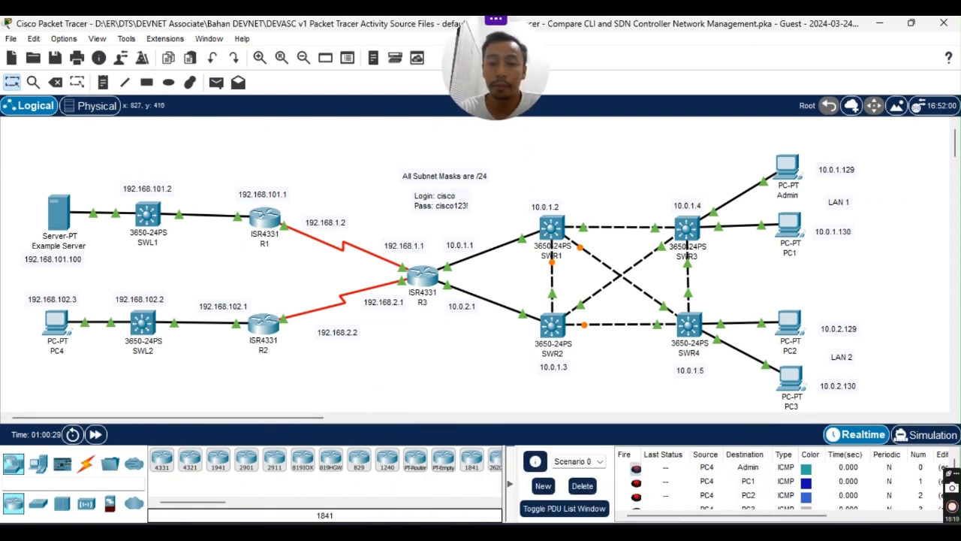
pyautogui.click(723, 459)
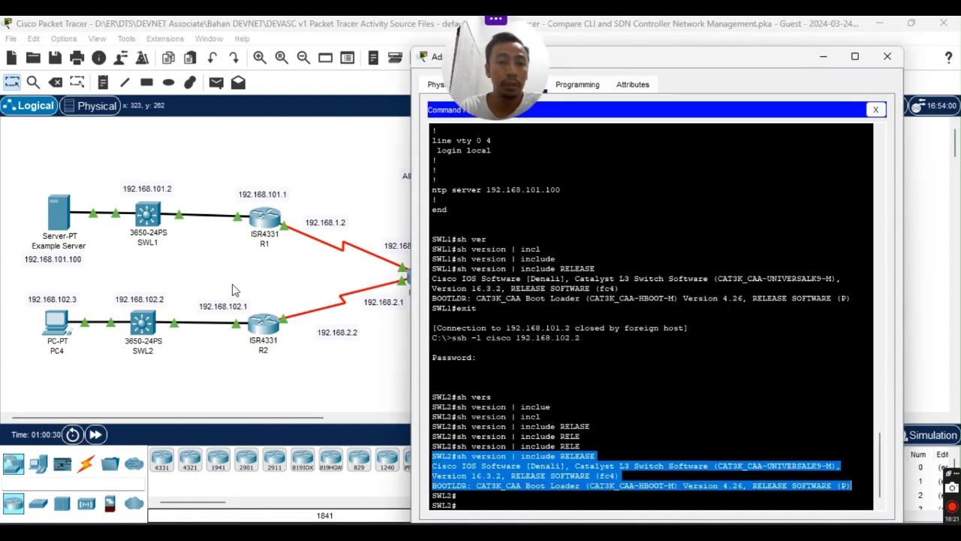
# Exit SWL2 and log into R1 with ssh -l cisco 192.168.101.1.
pyautogui.click(537, 499)
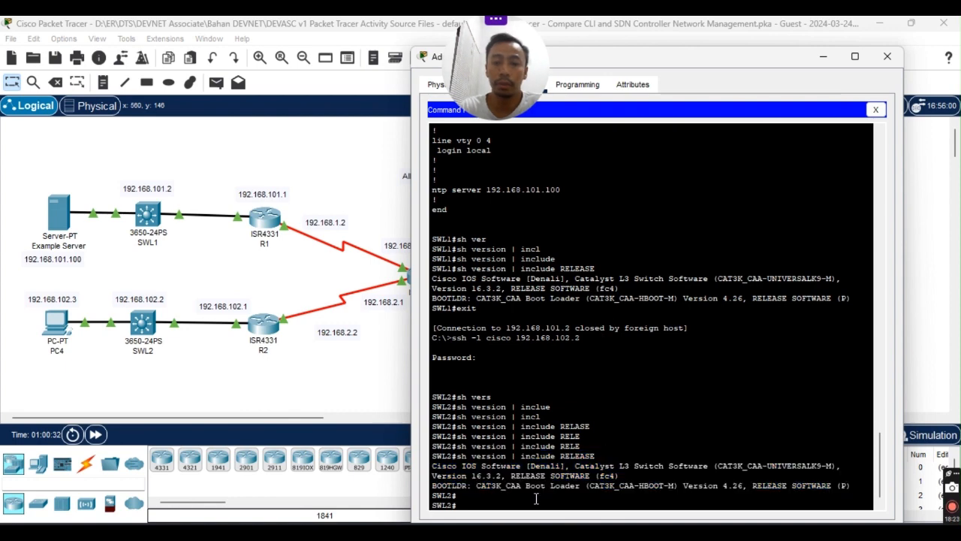
pyautogui.write('exit')
pyautogui.press('Return')
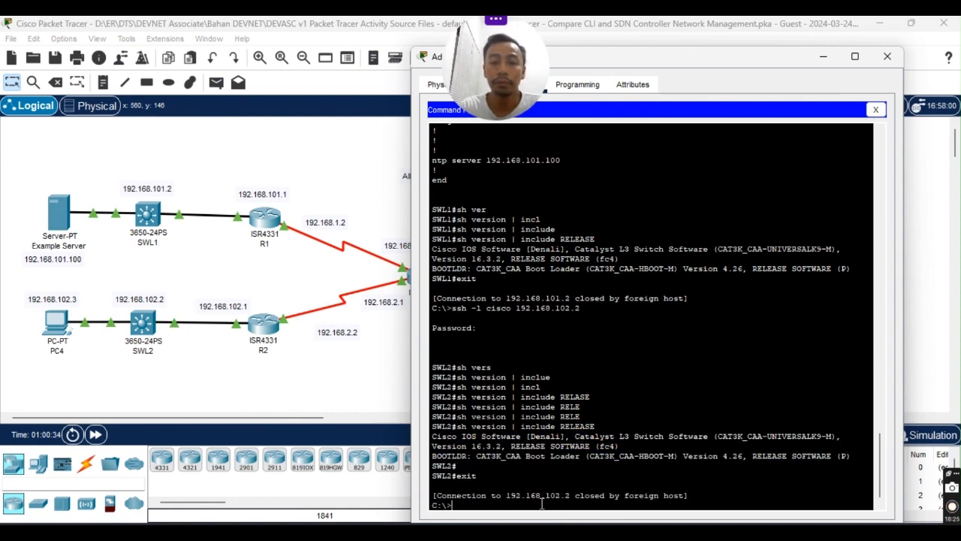
pyautogui.write('ssh')
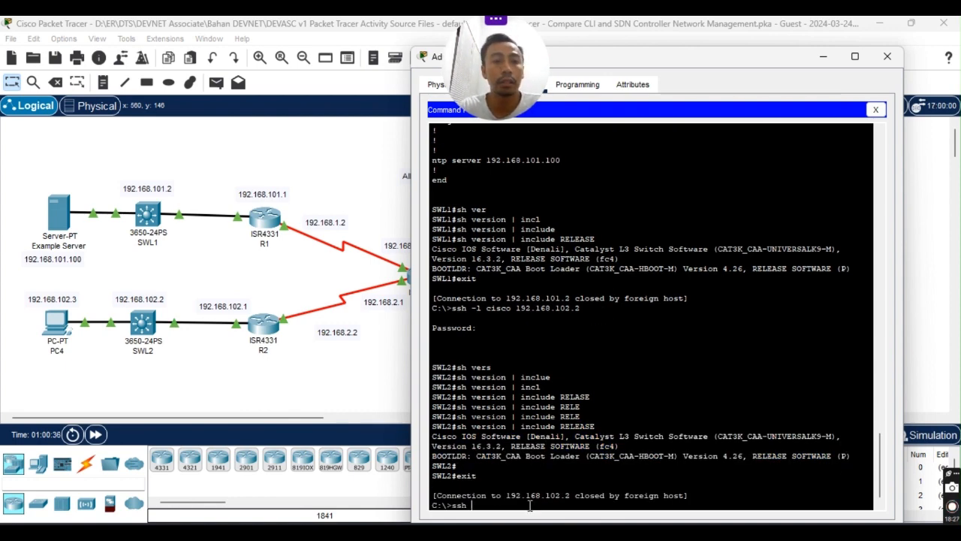
pyautogui.write(' 192.168')
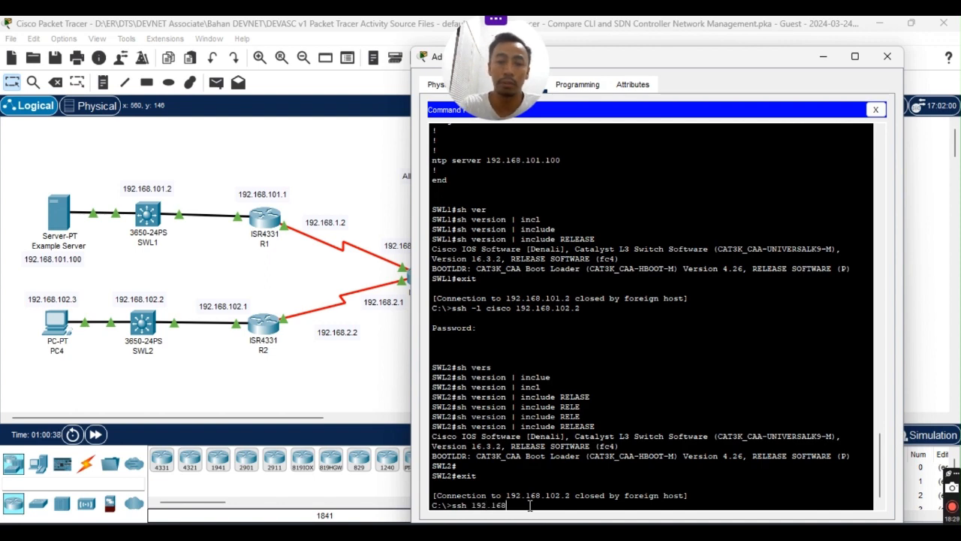
pyautogui.press('BackSpace')
pyautogui.press('BackSpace')
pyautogui.press('BackSpace')
pyautogui.press('BackSpace')
pyautogui.press('BackSpace')
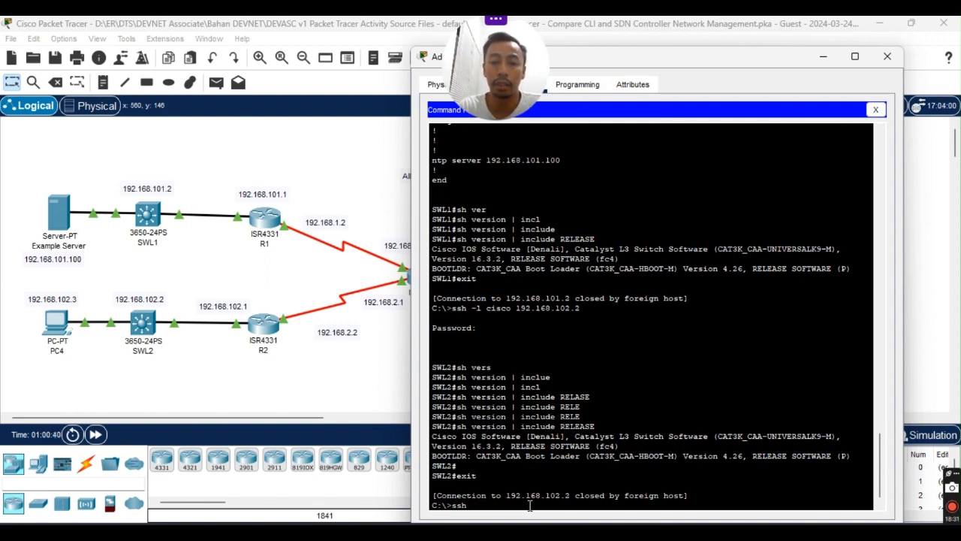
pyautogui.write('-l cisco')
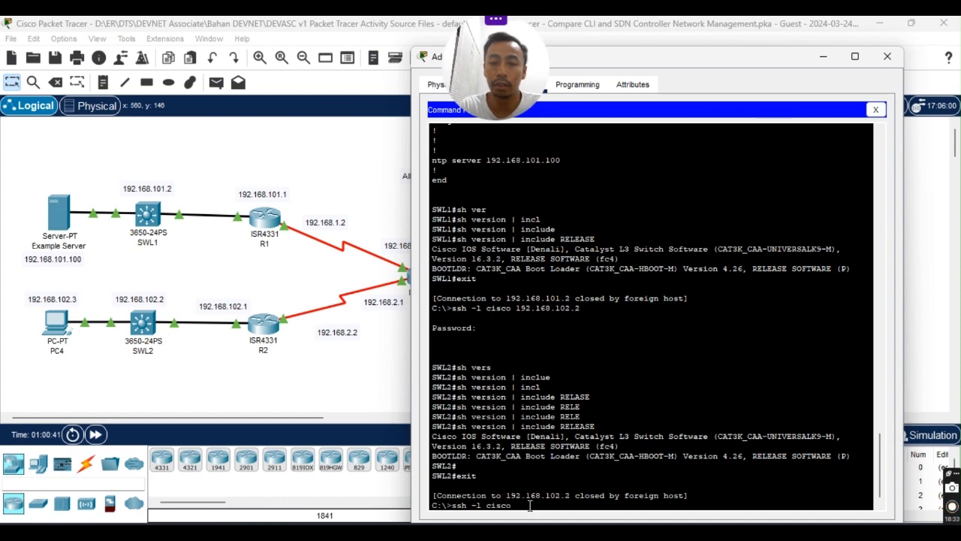
pyautogui.press('BackSpace')
pyautogui.press('BackSpace')
pyautogui.press('BackSpace')
pyautogui.write('sco 192')
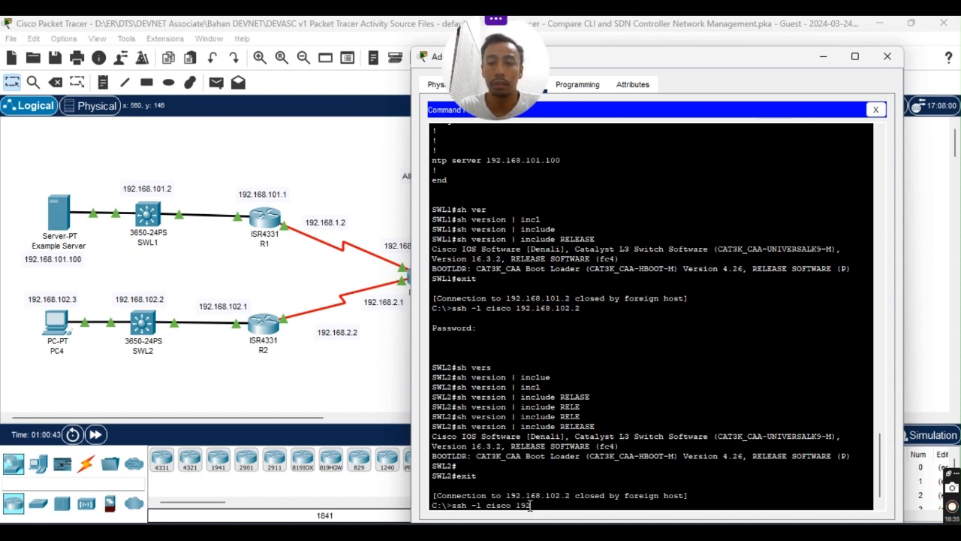
pyautogui.write('.168')
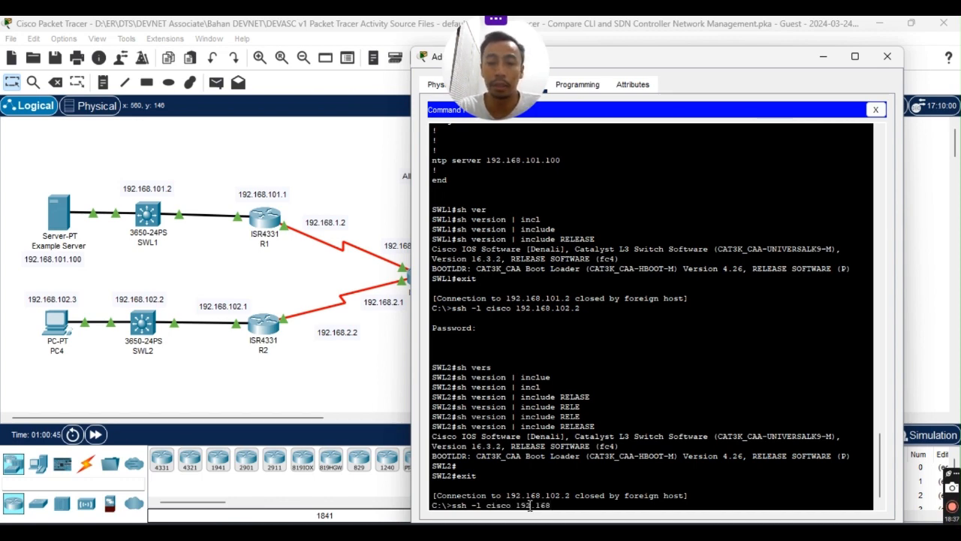
pyautogui.write('.101.1')
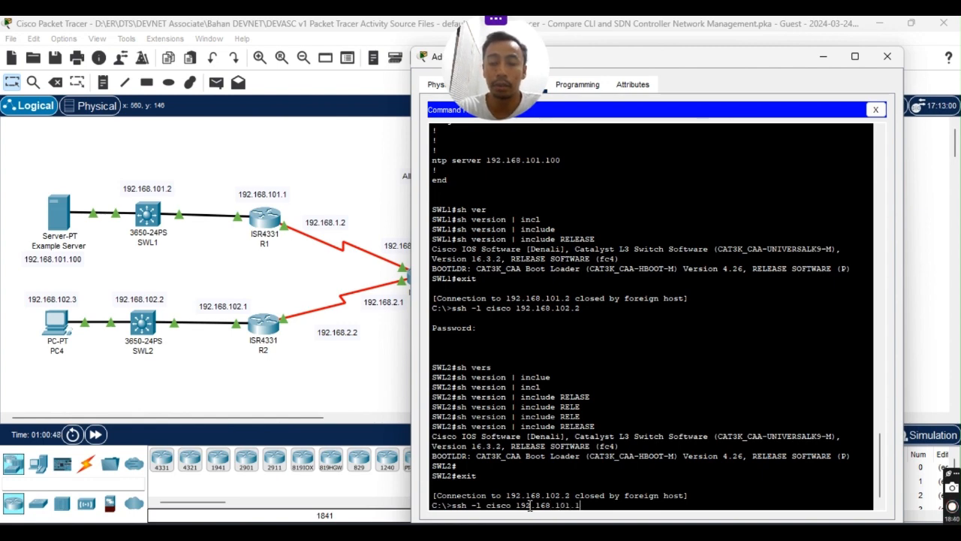
pyautogui.press('Return')
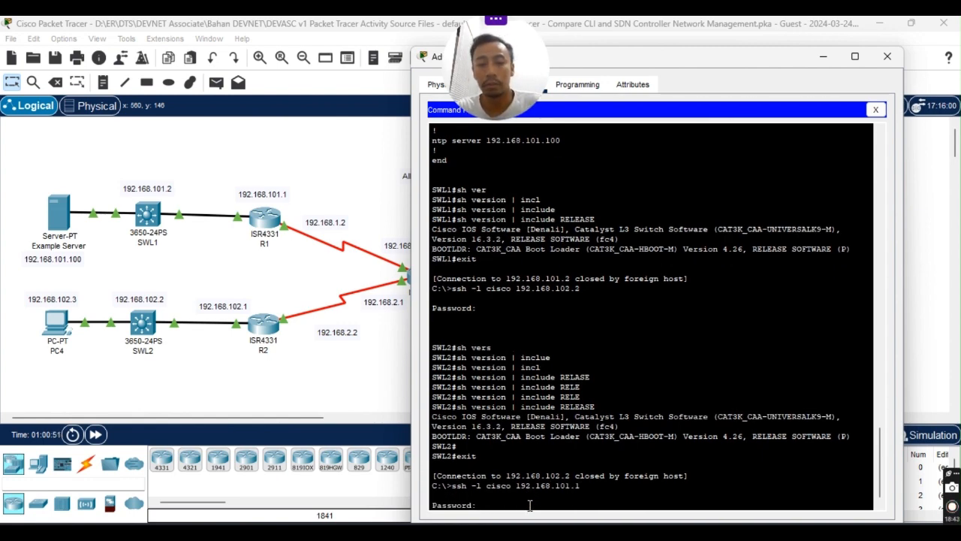
pyautogui.press('Return')
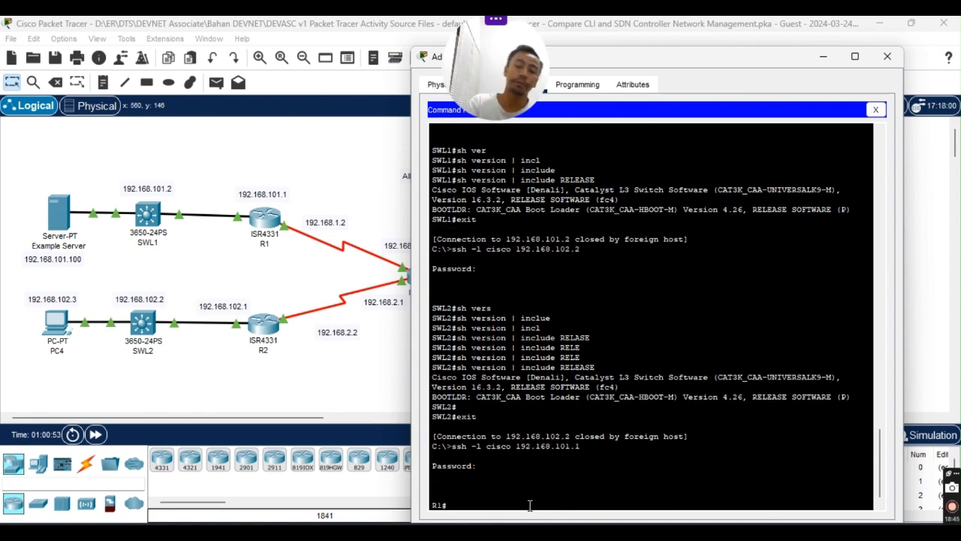
# Run 'sh version | include RELEASE' on R1, correcting the missing include keyword.
pyautogui.write('sh ver')
pyautogui.press('Tab')
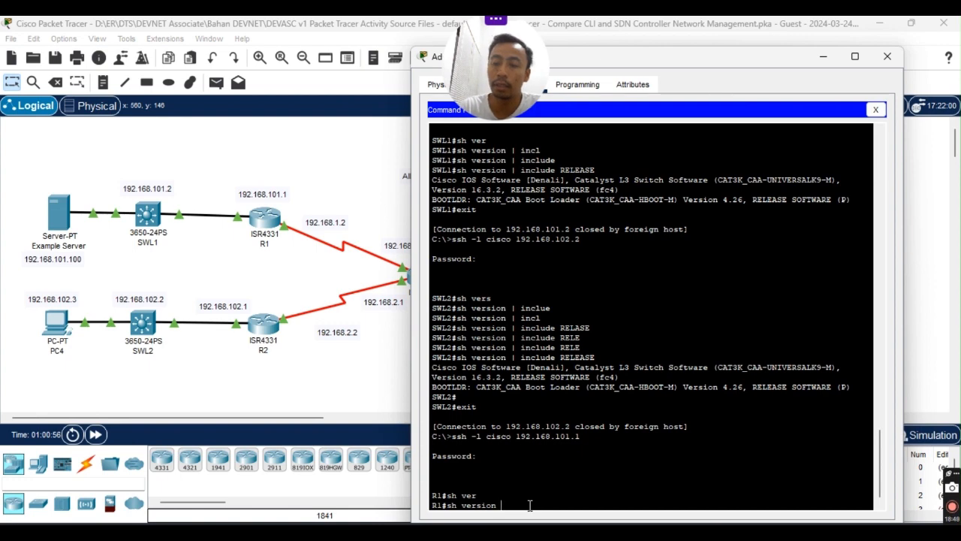
pyautogui.write('| RELEASE')
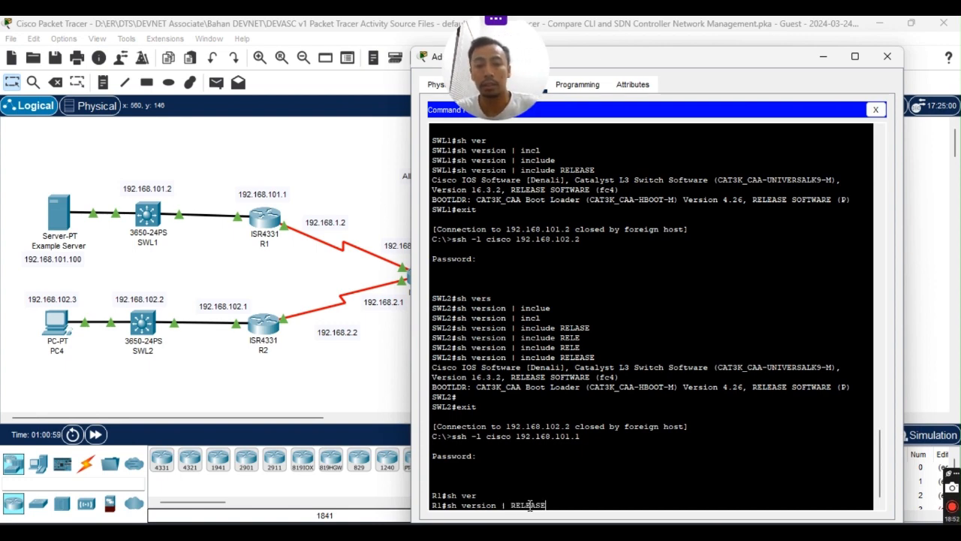
pyautogui.press('Return')
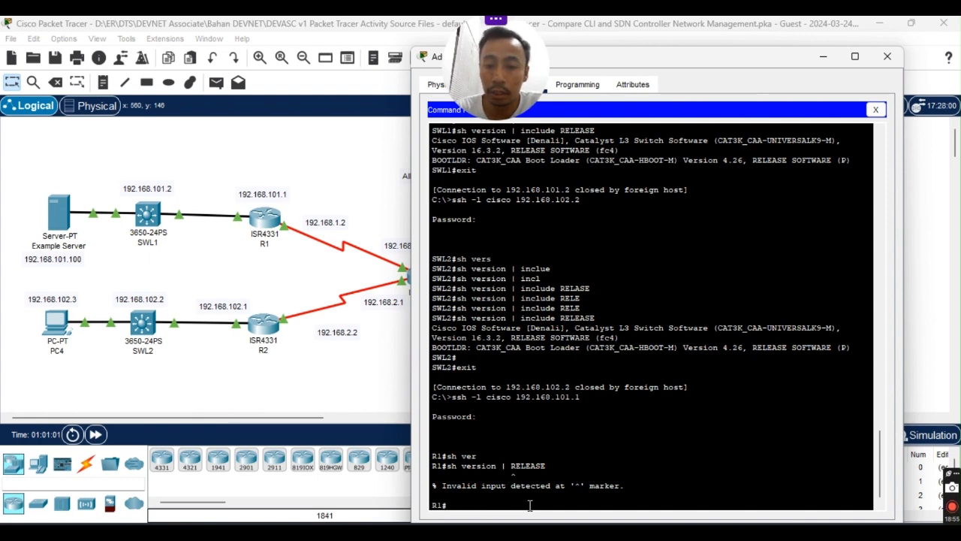
pyautogui.press('Up')
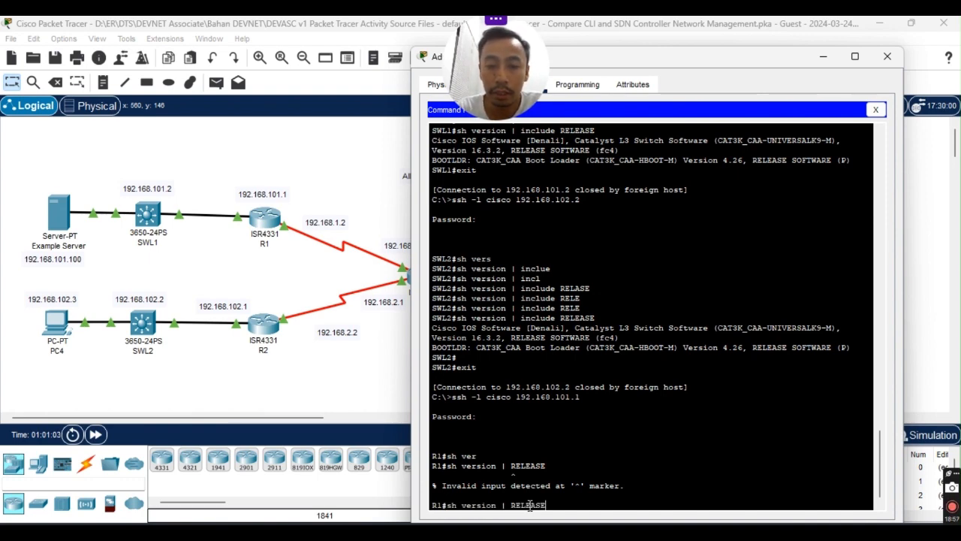
pyautogui.press('Left')
pyautogui.press('Left')
pyautogui.press('Left')
pyautogui.press('Left')
pyautogui.press('Left')
pyautogui.press('Left')
pyautogui.press('Left')
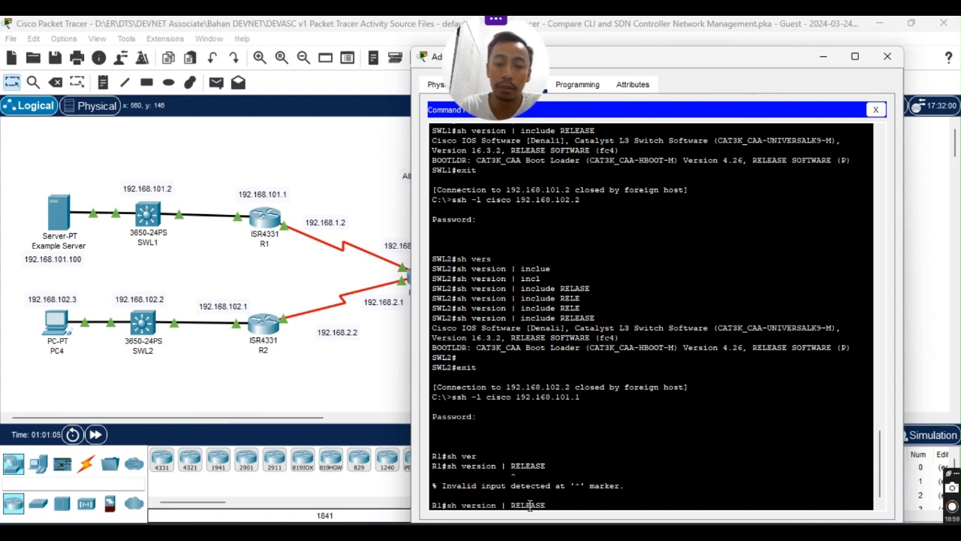
pyautogui.write('inclu')
pyautogui.press('Tab')
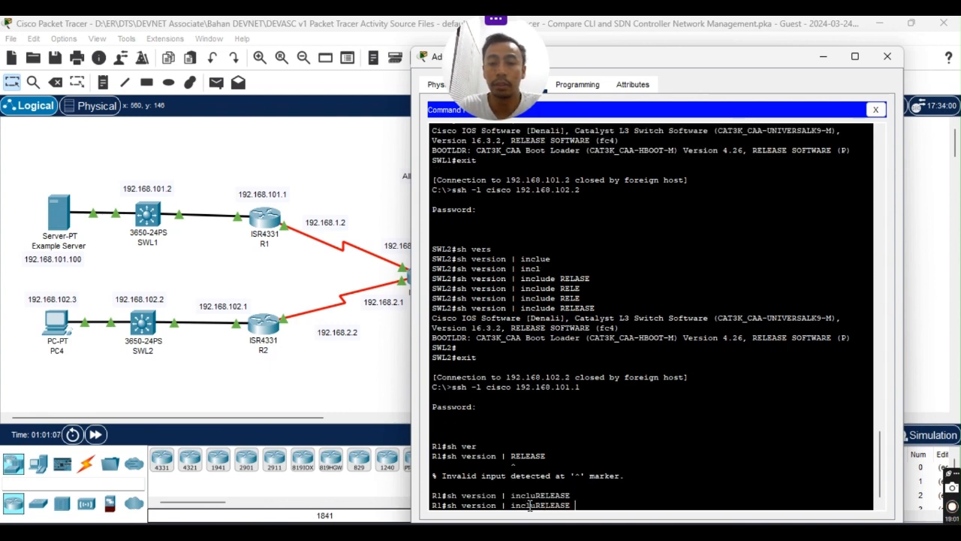
pyautogui.press('BackSpace')
pyautogui.press('BackSpace')
pyautogui.press('BackSpace')
pyautogui.press('BackSpace')
pyautogui.press('BackSpace')
pyautogui.press('BackSpace')
pyautogui.press('BackSpace')
pyautogui.press('BackSpace')
pyautogui.press('BackSpace')
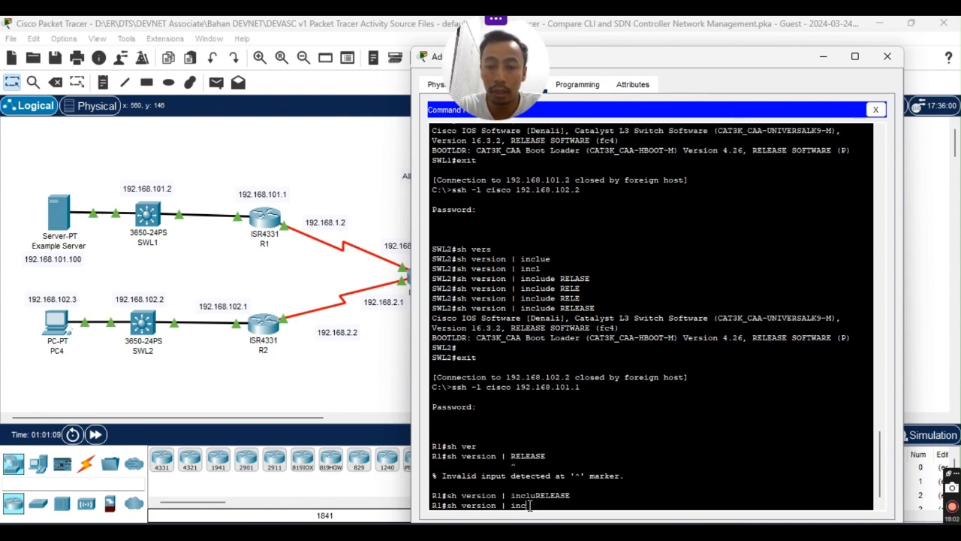
pyautogui.write('lu')
pyautogui.press('Tab')
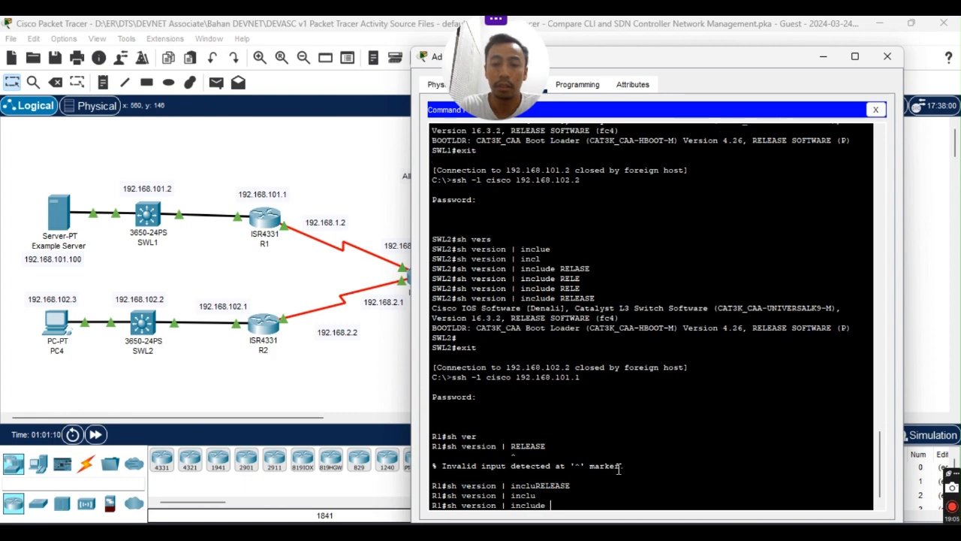
pyautogui.write('RE')
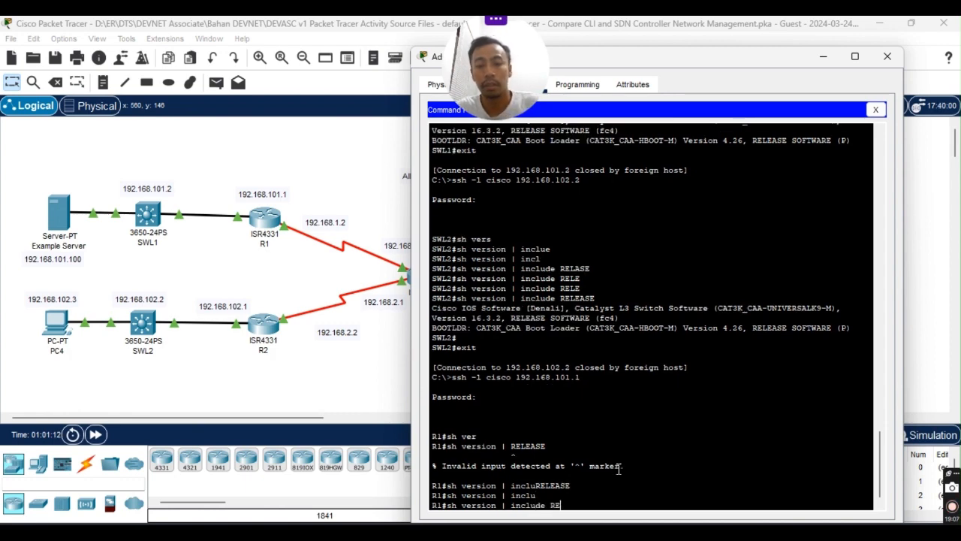
pyautogui.write('LEASE')
pyautogui.press('Return')
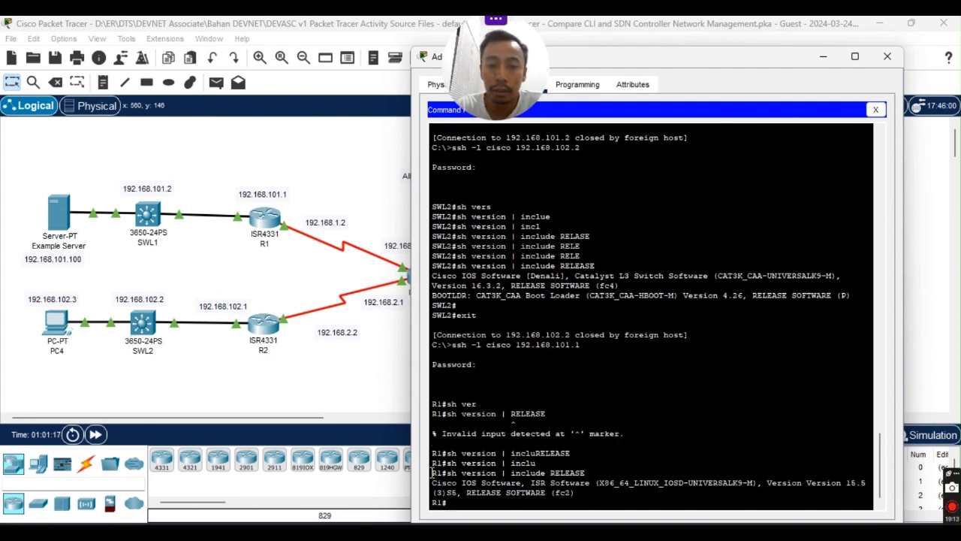
# Paste R1's 15.5(3)S5 RELEASE output into the Notepad versions file followed by blank lines.
pyautogui.moveTo(432, 474); pyautogui.dragTo(577, 493)
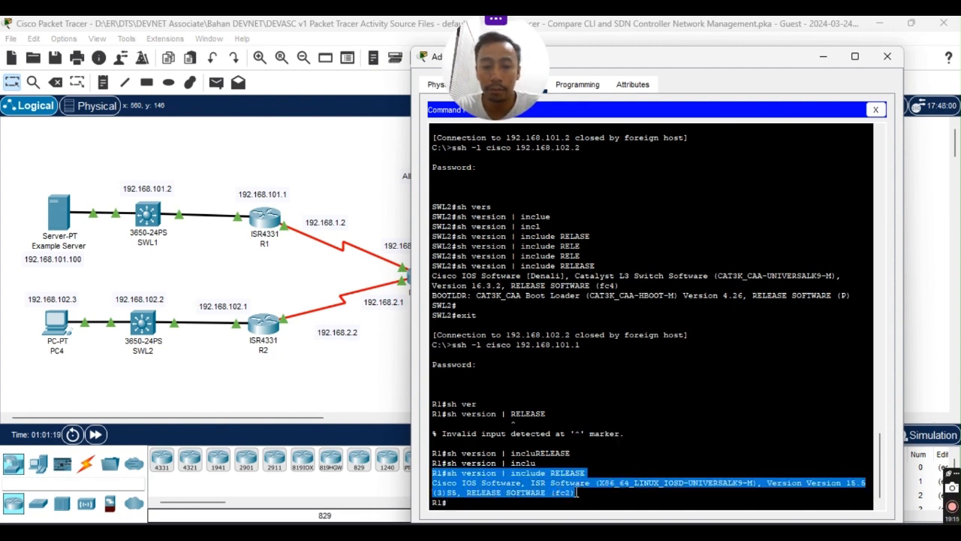
pyautogui.rightClick(556, 493)
pyautogui.click(578, 500)
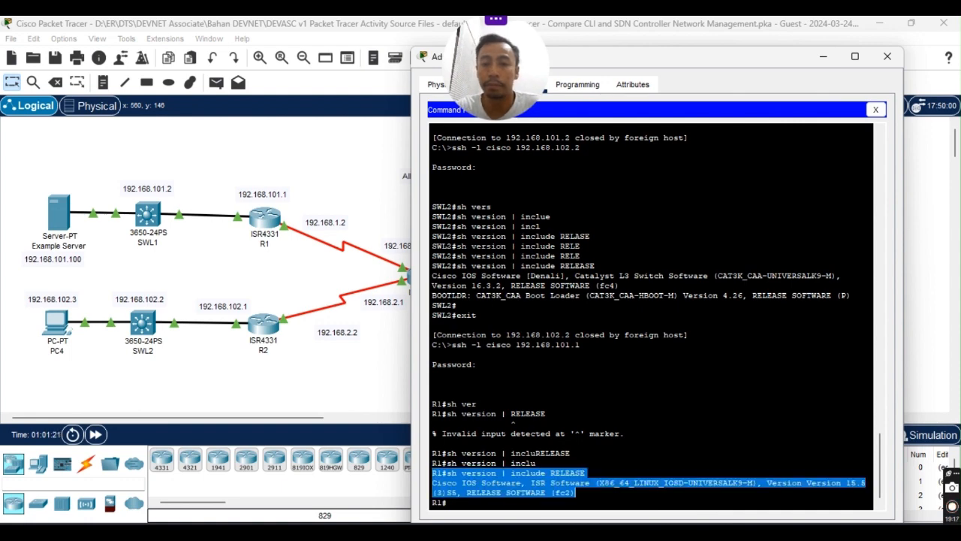
pyautogui.hotkey('alt', 'Tab')
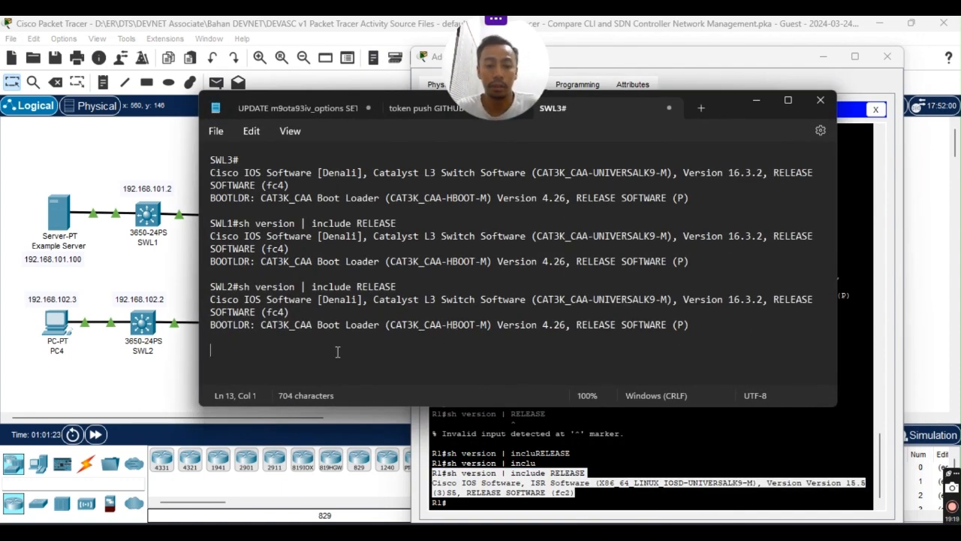
pyautogui.hotkey('ctrl', 'v')
pyautogui.press('Return')
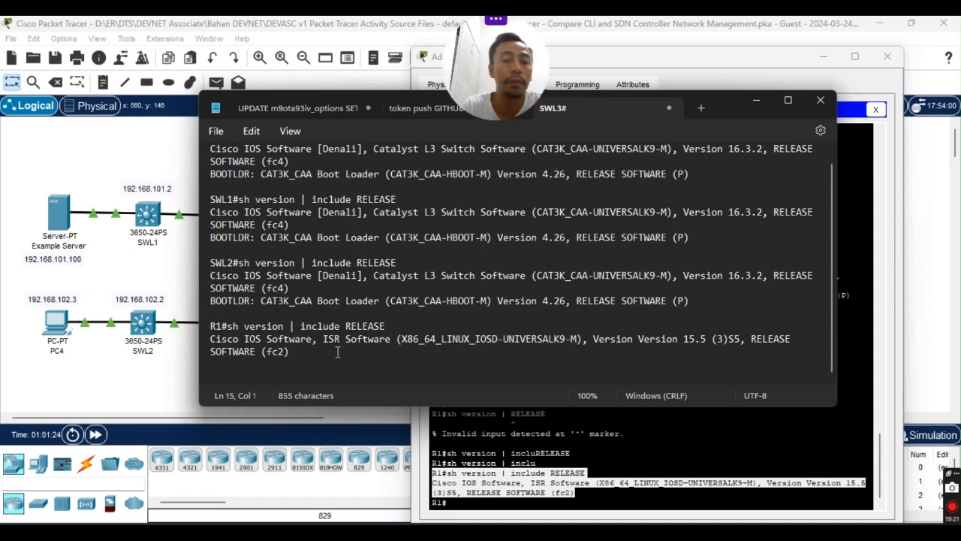
pyautogui.press('Return')
pyautogui.click(757, 100)
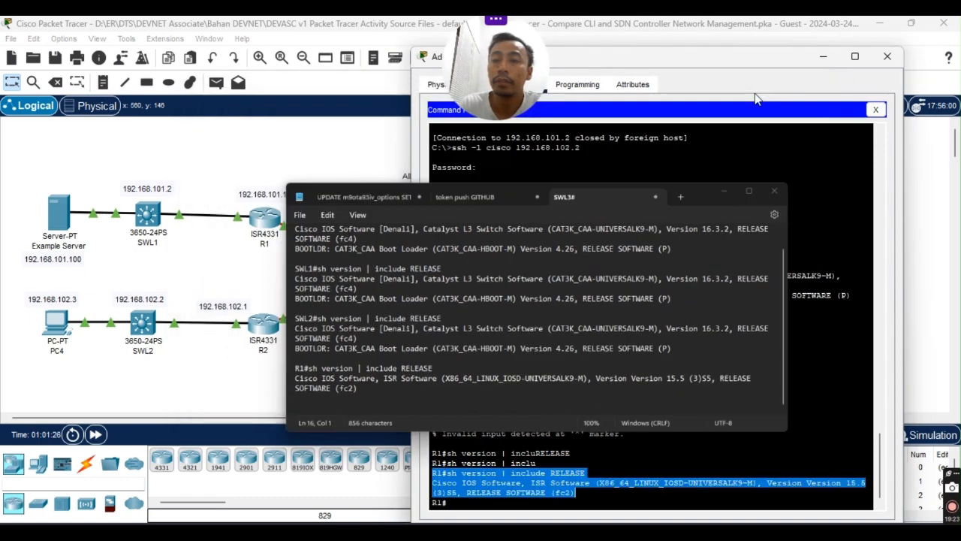
# Mark SWR2 as the next device in the lab instructions PDF.
pyautogui.click(622, 534)
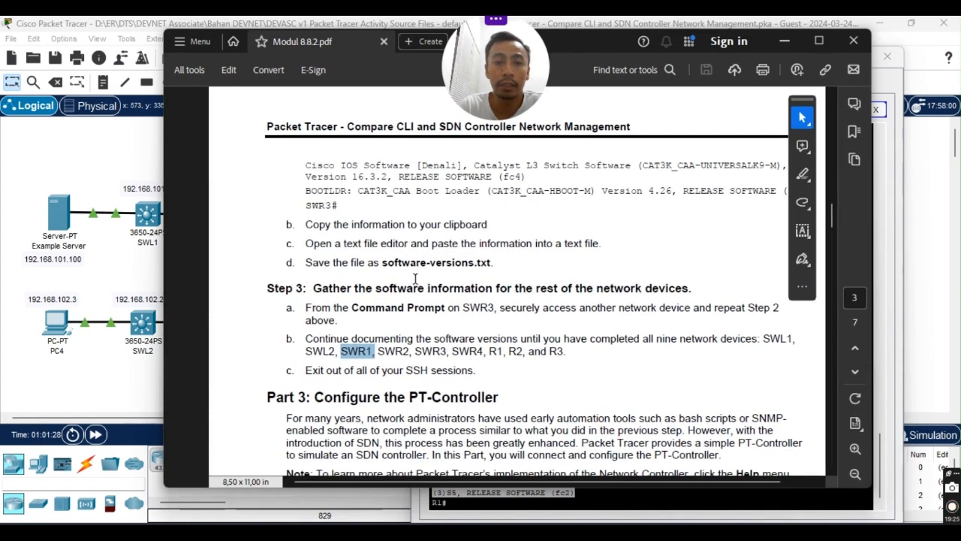
pyautogui.doubleClick(393, 351)
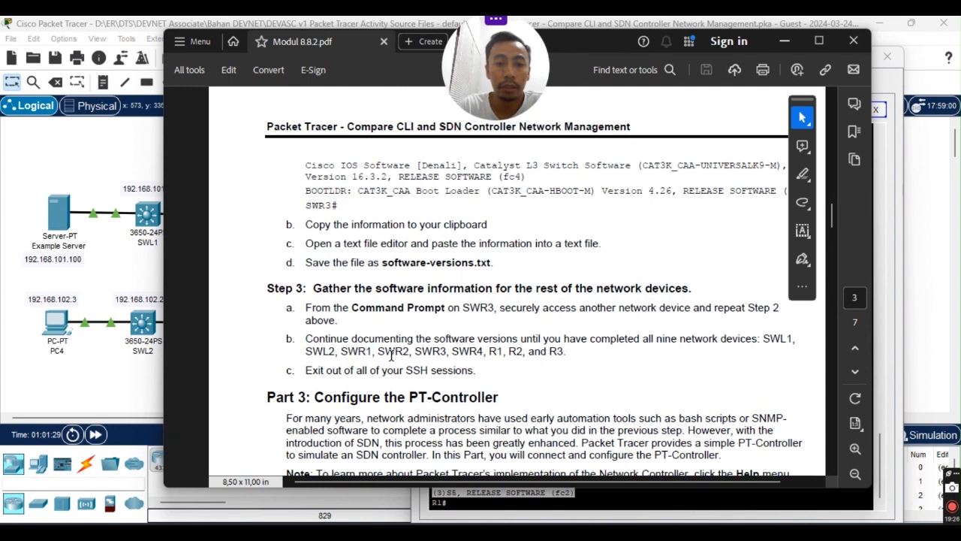
pyautogui.click(785, 42)
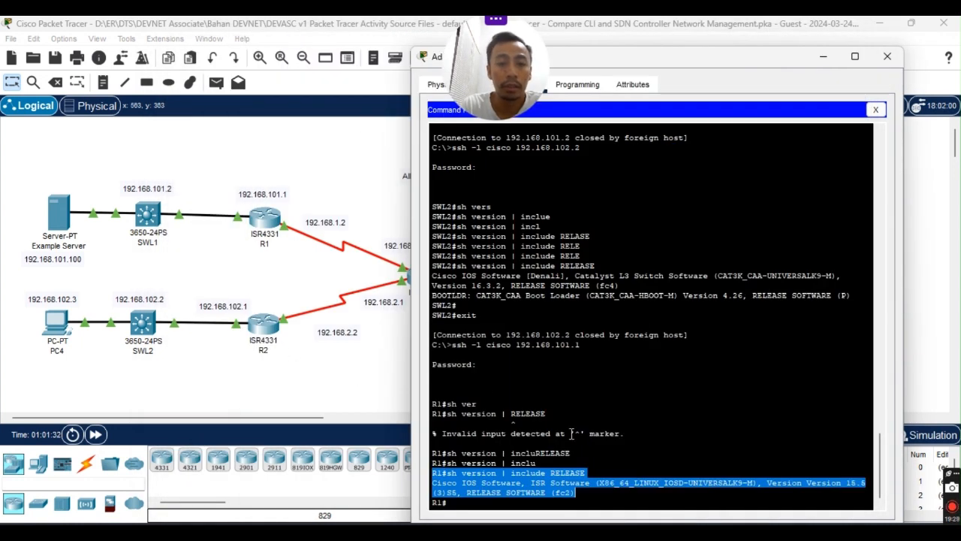
# Exit R1 and SSH into R2 at 192.168.102.1 by editing the recalled ssh command.
pyautogui.click(485, 505)
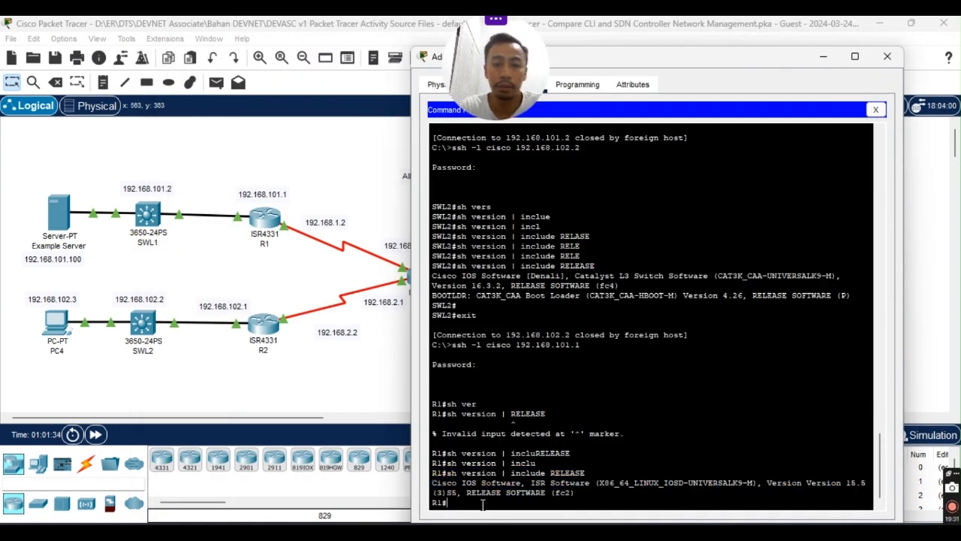
pyautogui.write('exit')
pyautogui.press('Return')
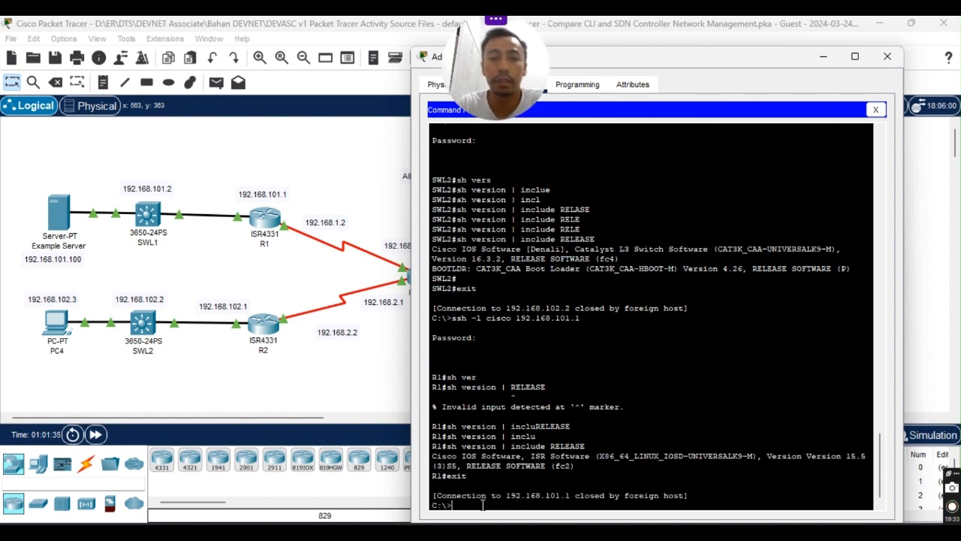
pyautogui.press('Up')
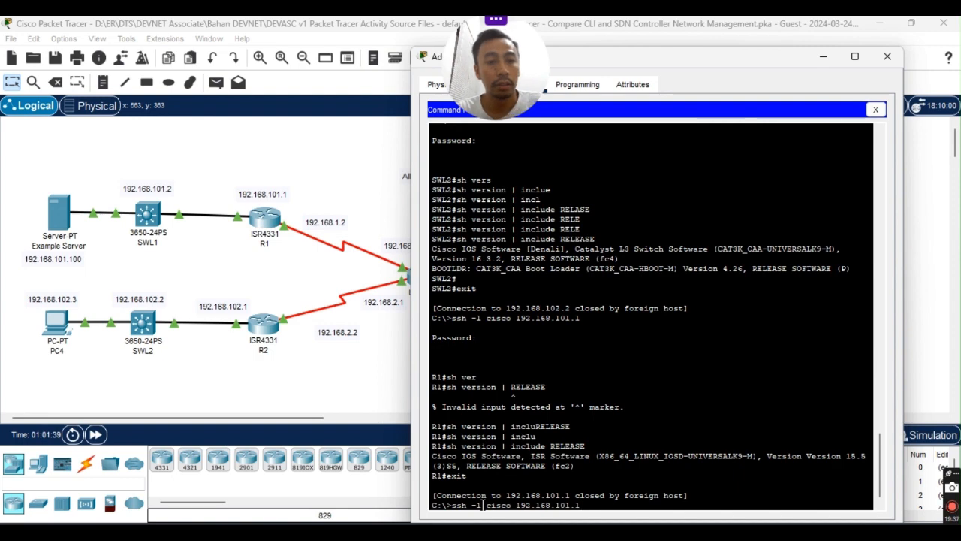
pyautogui.press('BackSpace')
pyautogui.press('BackSpace')
pyautogui.write('2')
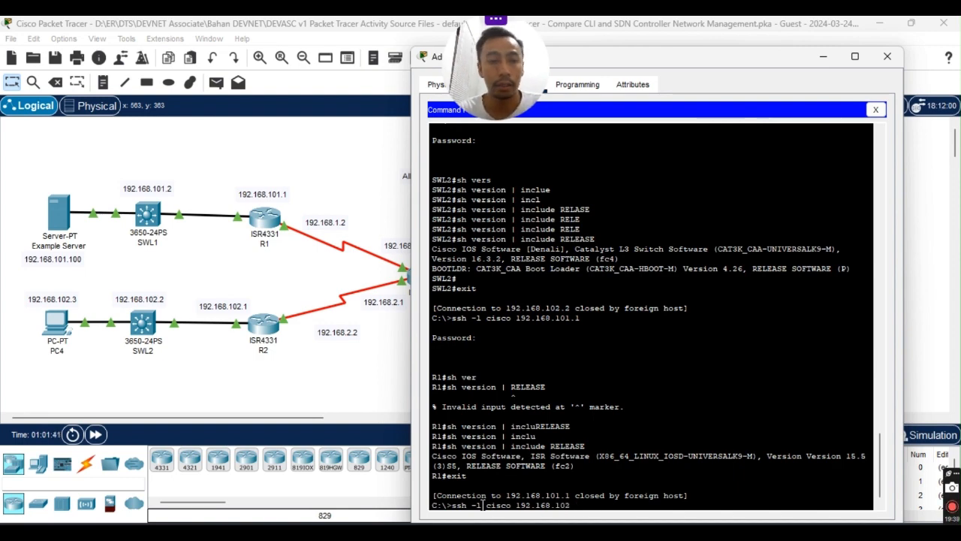
pyautogui.write('.1')
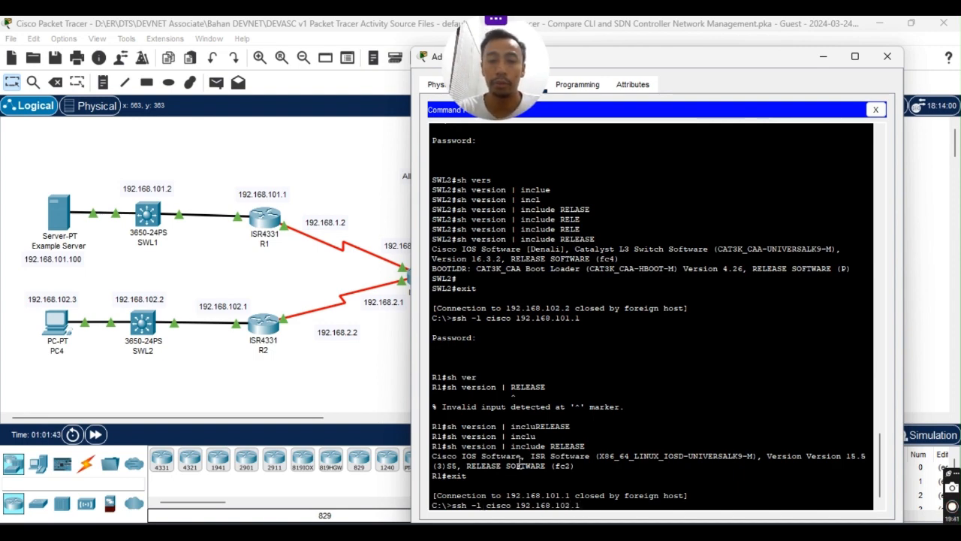
pyautogui.press('Return')
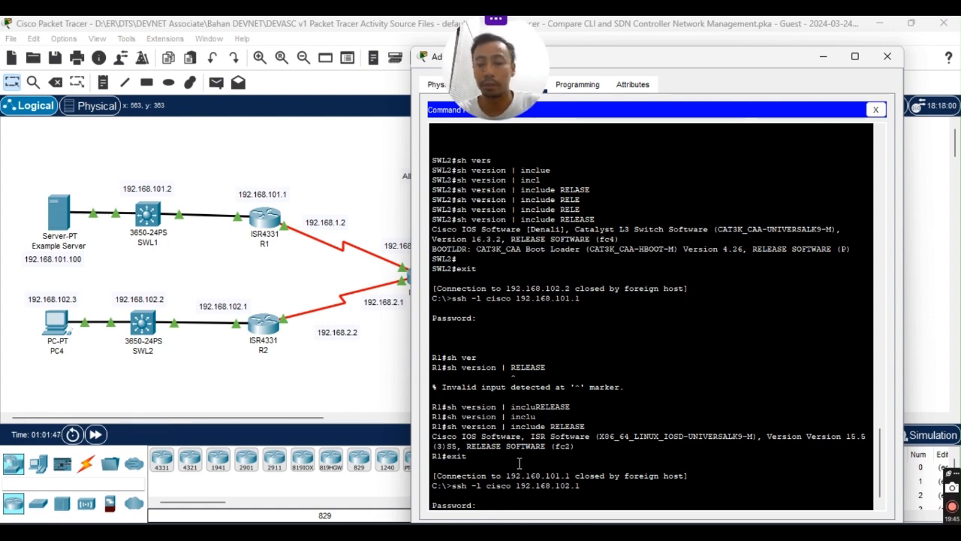
pyautogui.press('Return')
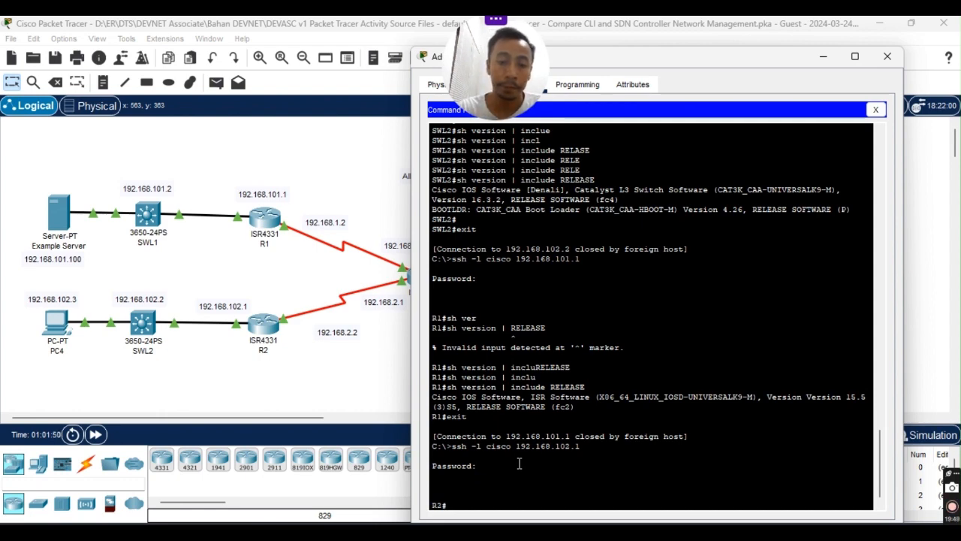
# Run 'sh version | include RELEASE' on R2 and select its version lines.
pyautogui.write('sh versi')
pyautogui.press('Tab')
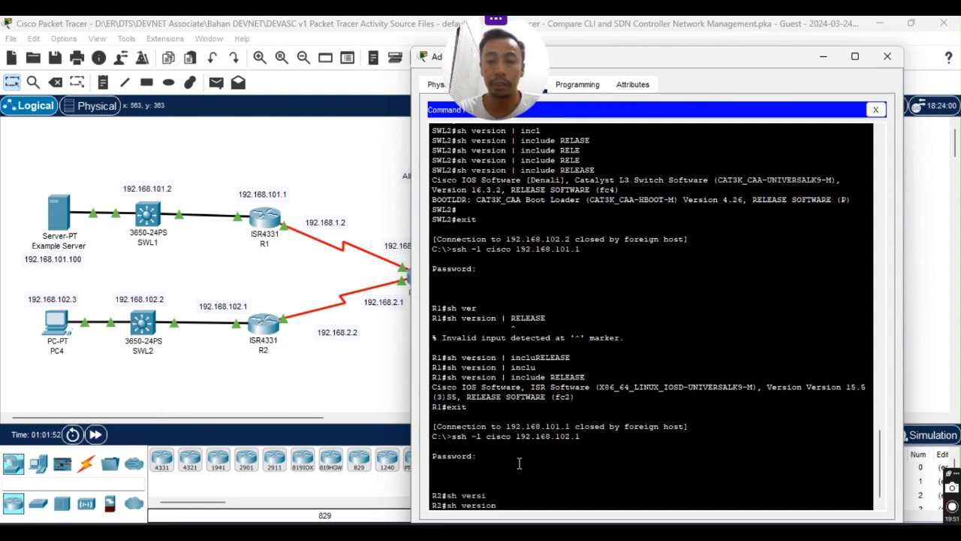
pyautogui.write('| inclu')
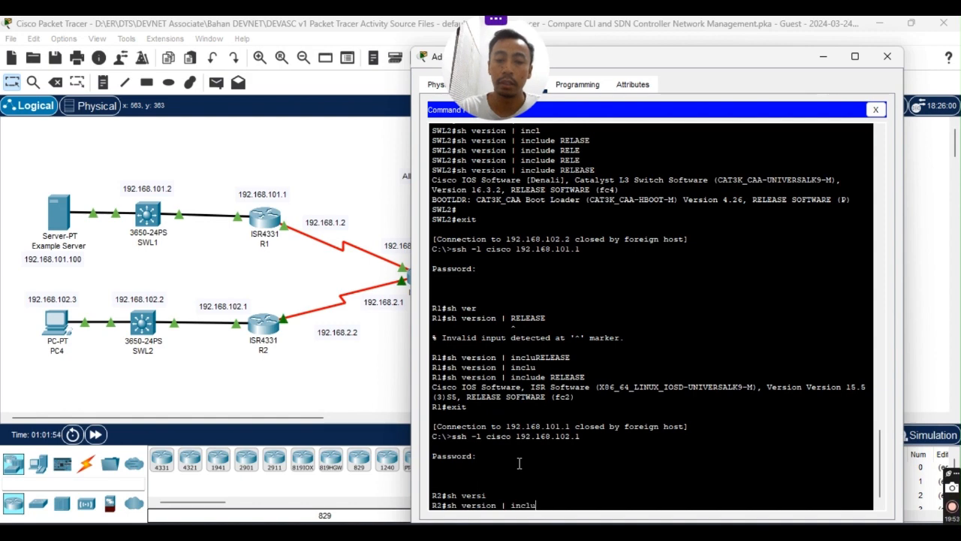
pyautogui.press('Tab')
pyautogui.write('RELEAS')
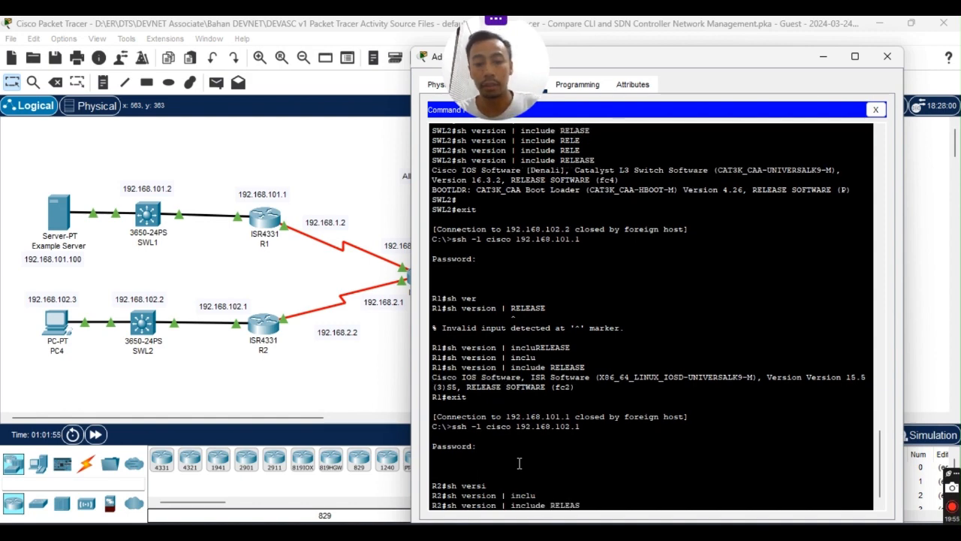
pyautogui.write('E')
pyautogui.press('Return')
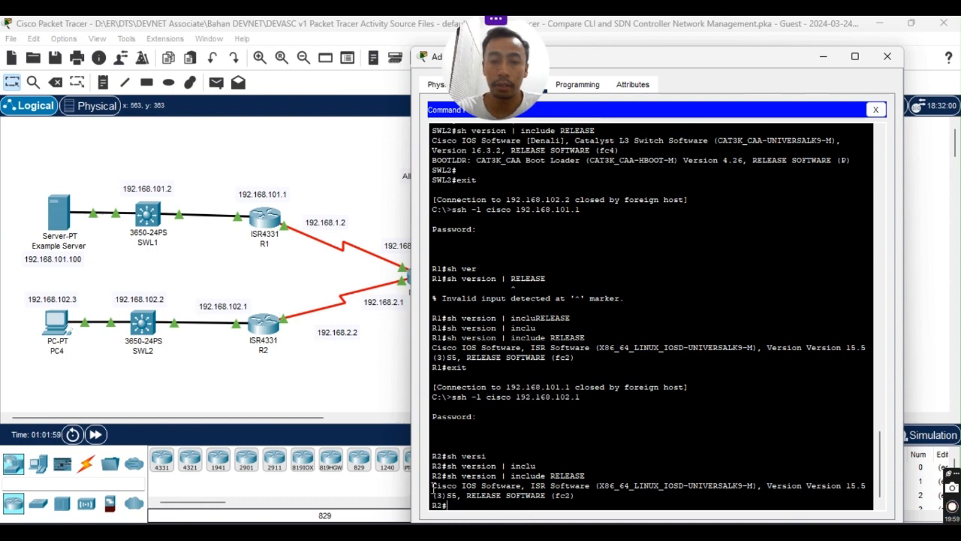
pyautogui.moveTo(432, 488); pyautogui.dragTo(573, 493)
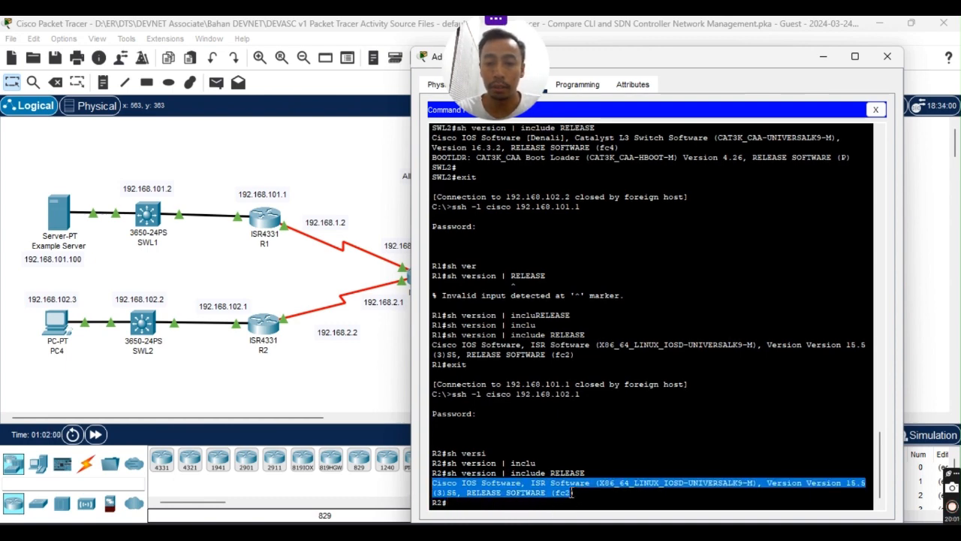
# Paste R2's command and RELEASE output into the Notepad notes with a trailing blank line.
pyautogui.click(460, 482)
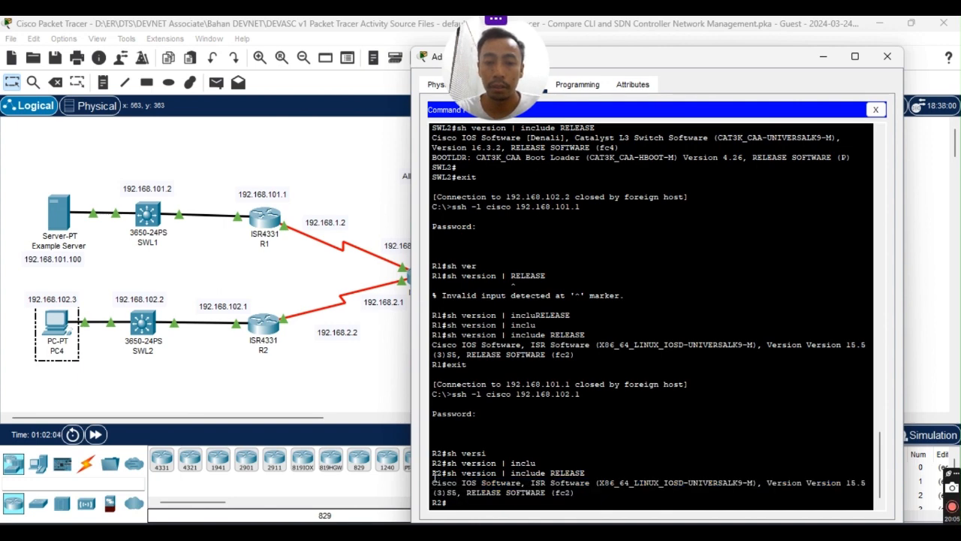
pyautogui.moveTo(433, 473); pyautogui.dragTo(575, 494)
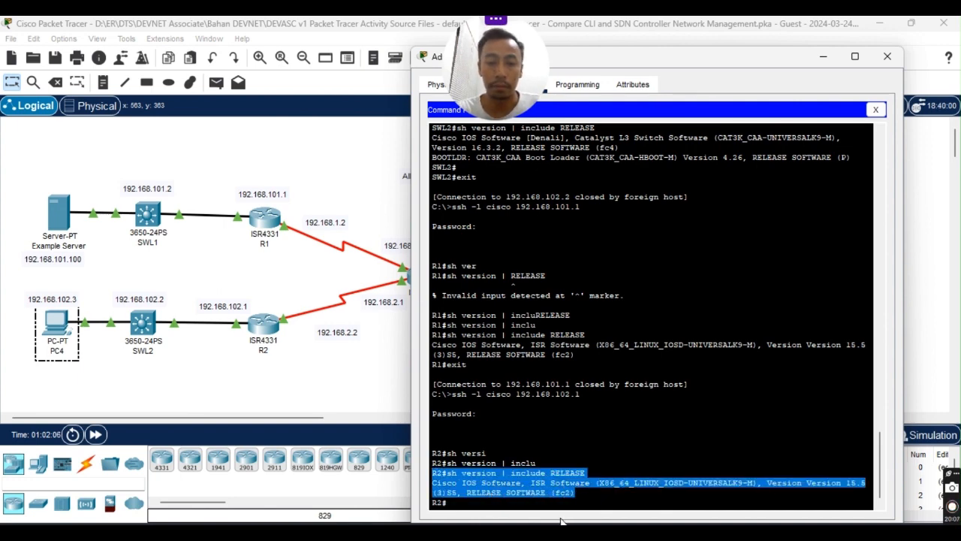
pyautogui.rightClick(570, 495)
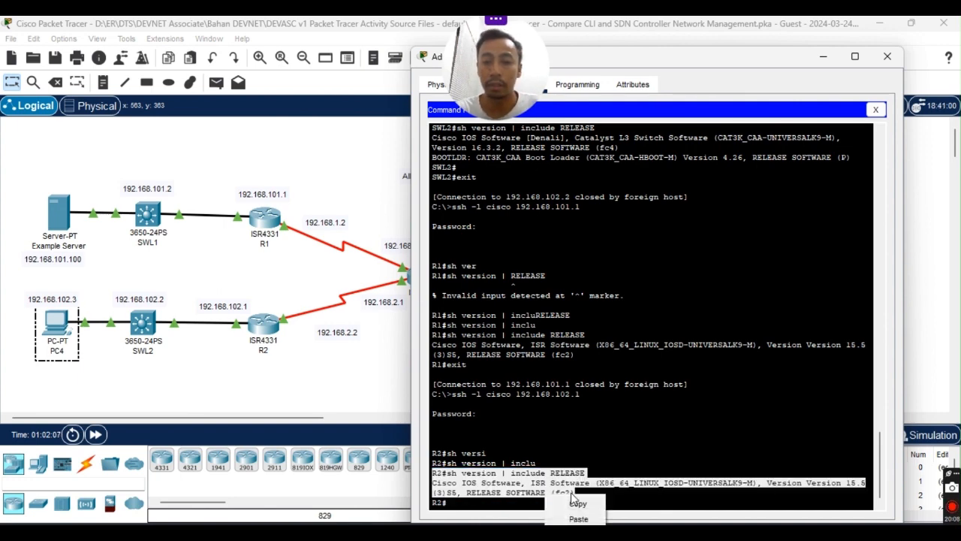
pyautogui.click(688, 531)
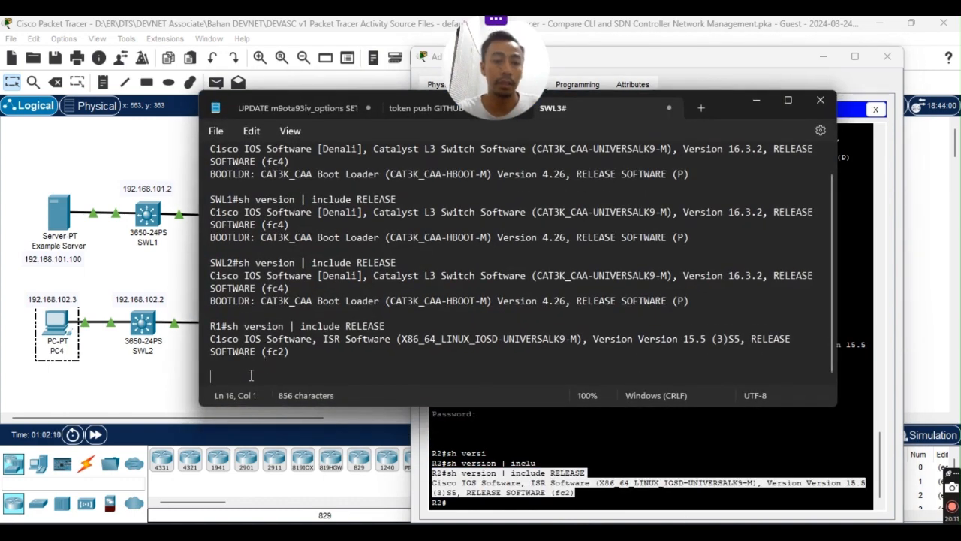
pyautogui.hotkey('ctrl', 'v')
pyautogui.press('Return')
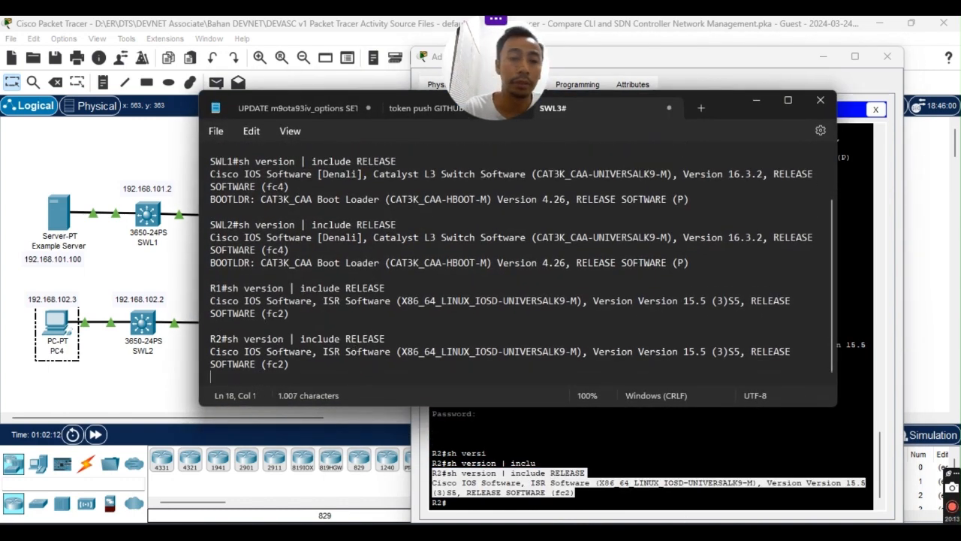
pyautogui.click(756, 100)
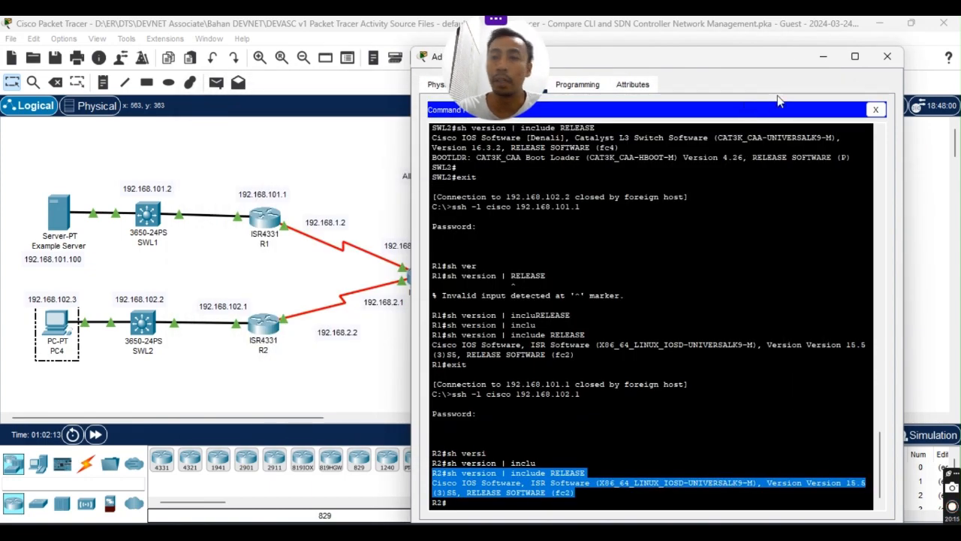
# Mark SWR3 in the lab PDF's device list and move the Admin window aside.
pyautogui.click(495, 533)
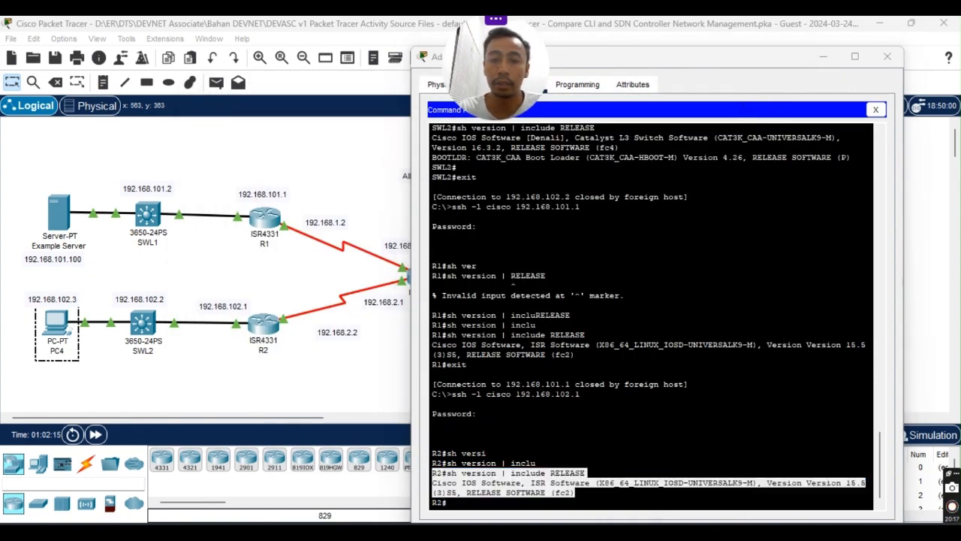
pyautogui.doubleClick(432, 351)
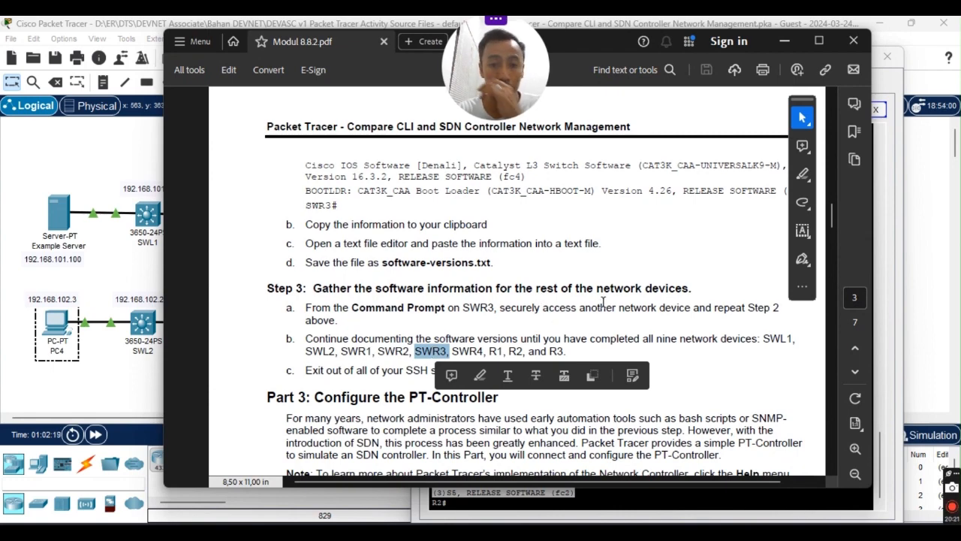
pyautogui.click(785, 41)
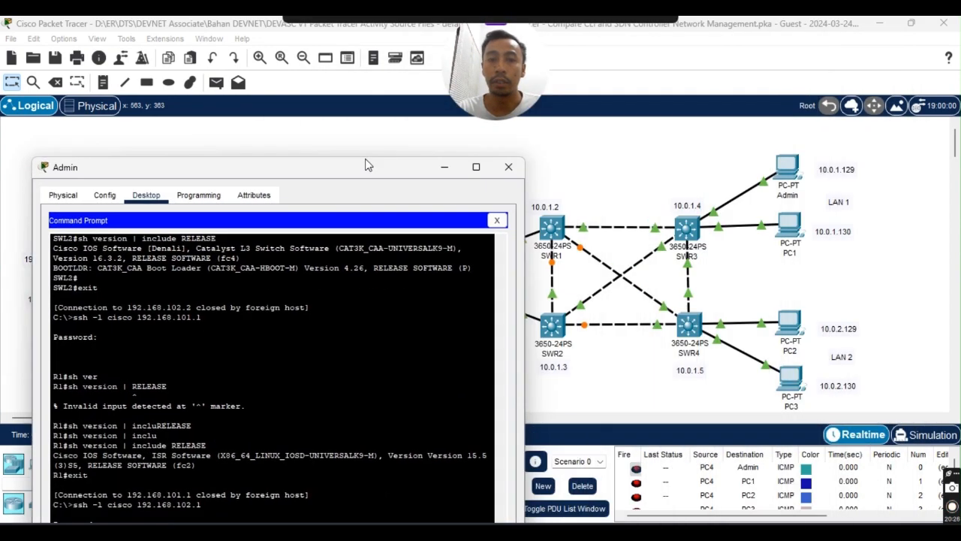
pyautogui.moveTo(365, 163); pyautogui.dragTo(480, 52)
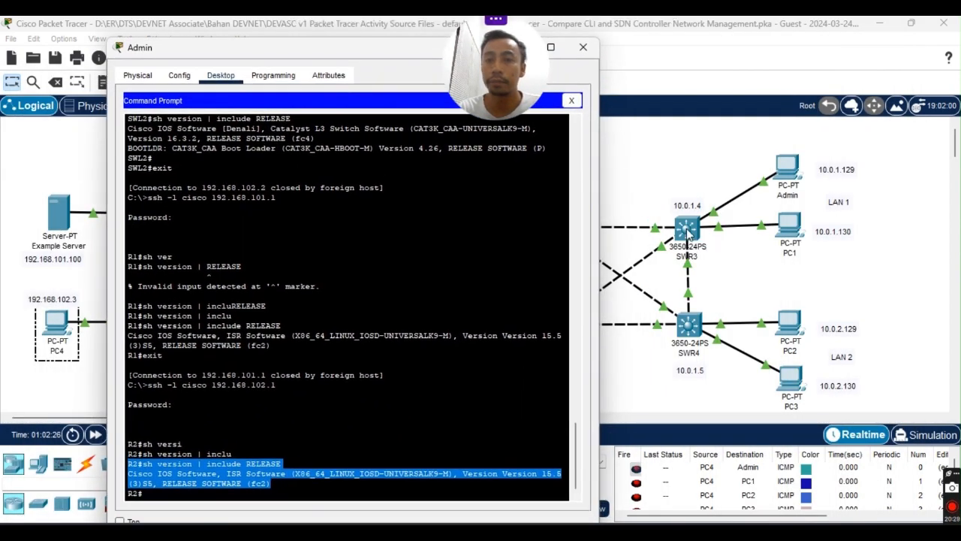
# Close SWR3's device window, exit the R2 SSH session, and recall the previous ssh command.
pyautogui.click(687, 229)
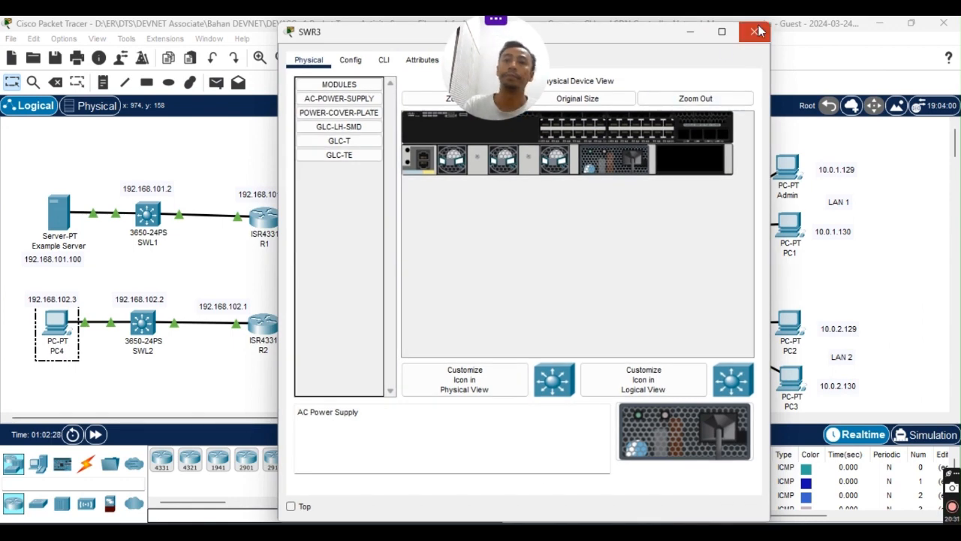
pyautogui.click(755, 32)
pyautogui.moveTo(637, 497)
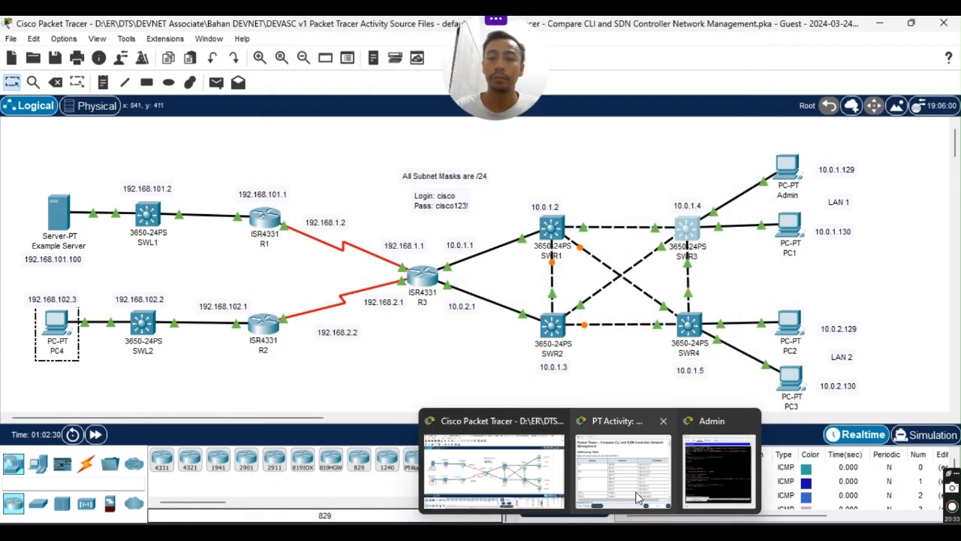
pyautogui.click(721, 481)
pyautogui.click(279, 484)
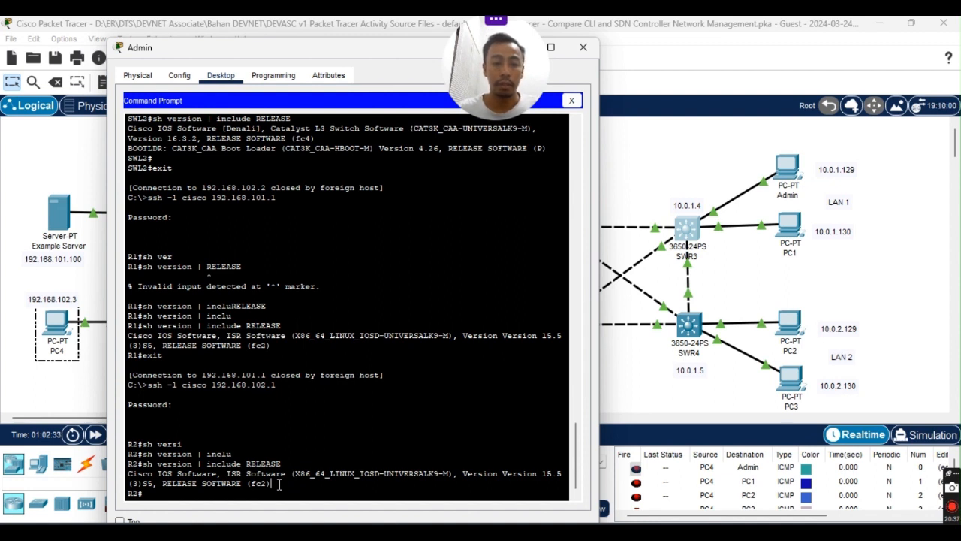
pyautogui.write('exit')
pyautogui.press('Return')
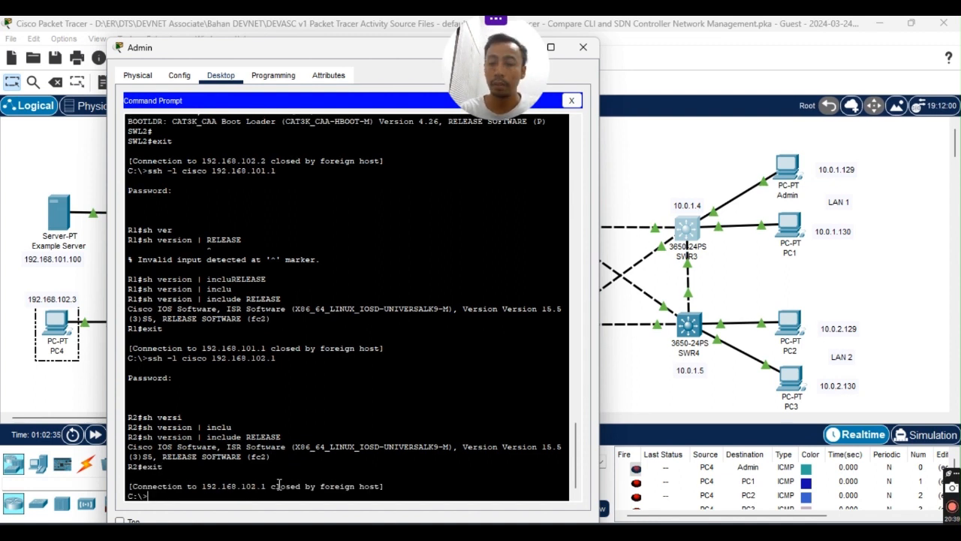
pyautogui.press('Up')
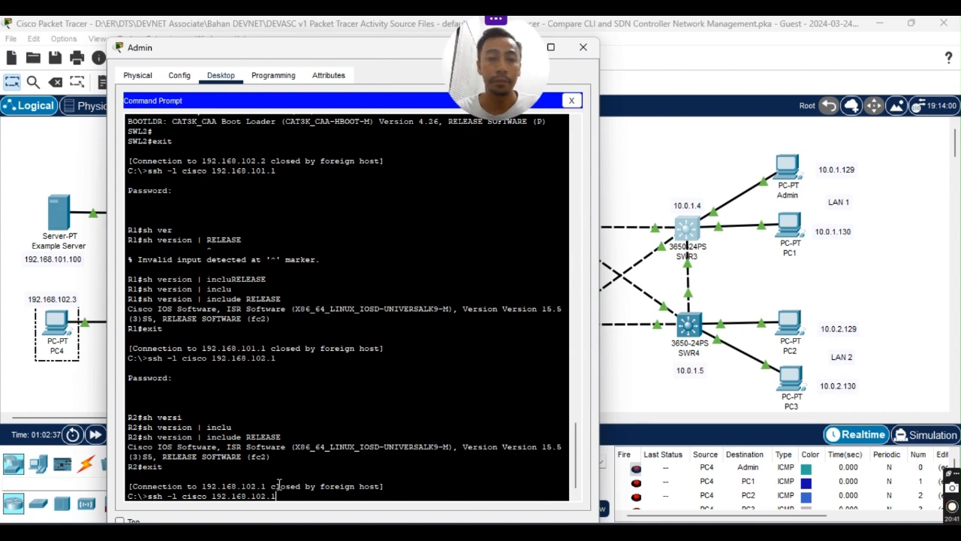
# Review the Notepad version notes below R2's entry, then shift the Admin window left.
pyautogui.click(562, 532)
pyautogui.scroll(2, 379, 231)
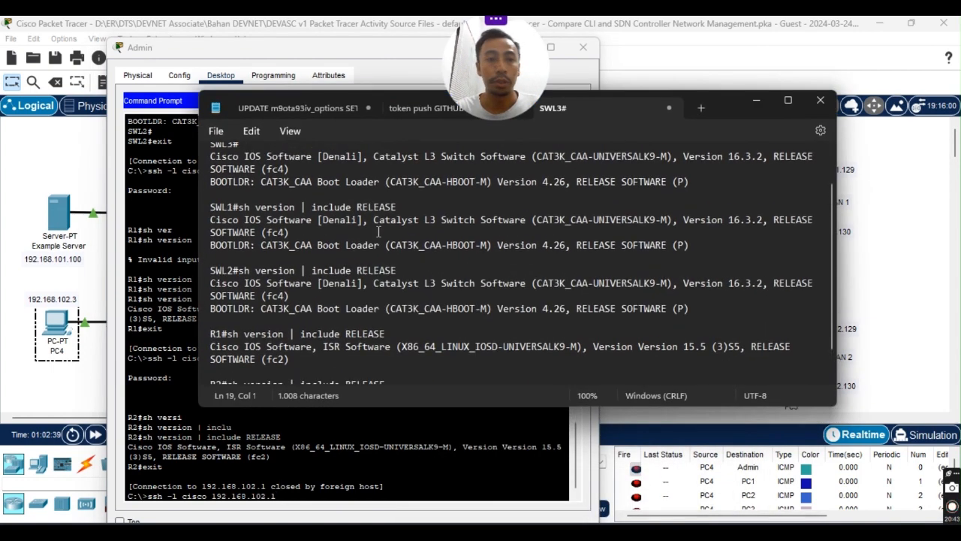
pyautogui.scroll(-2, 608, 265)
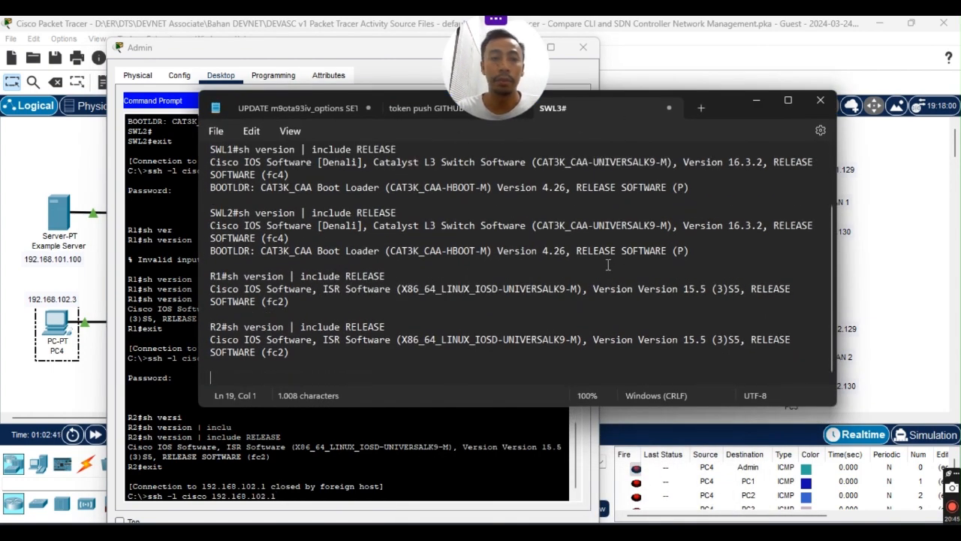
pyautogui.click(323, 370)
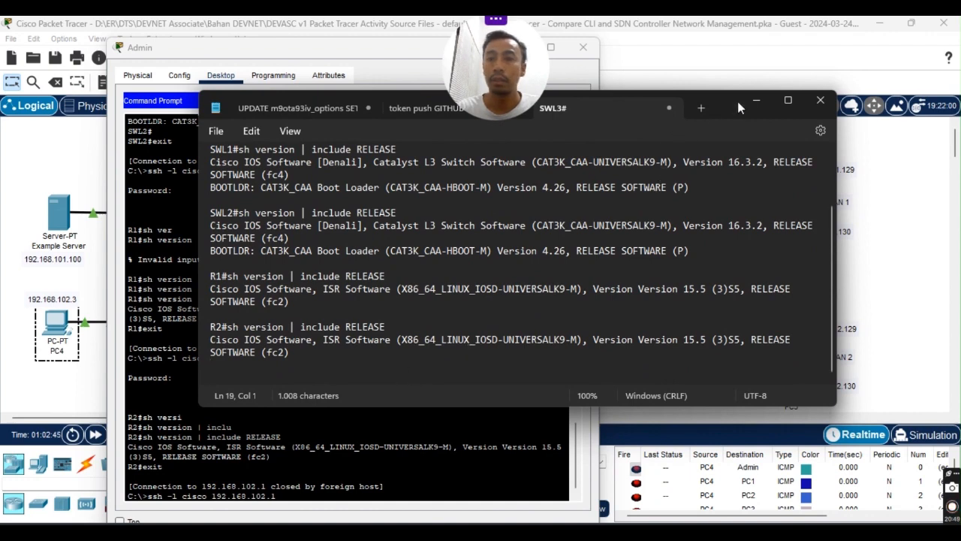
pyautogui.click(757, 100)
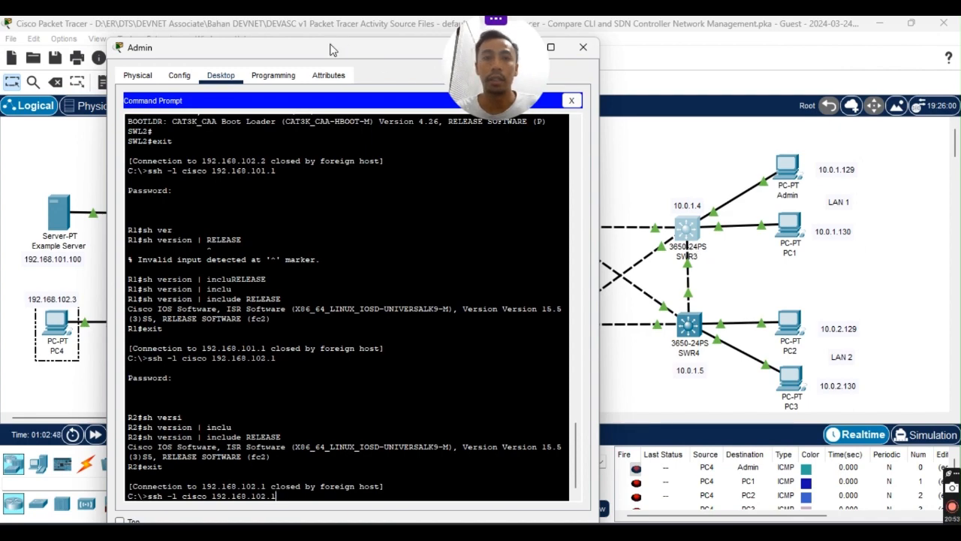
pyautogui.moveTo(333, 49); pyautogui.dragTo(235, 41)
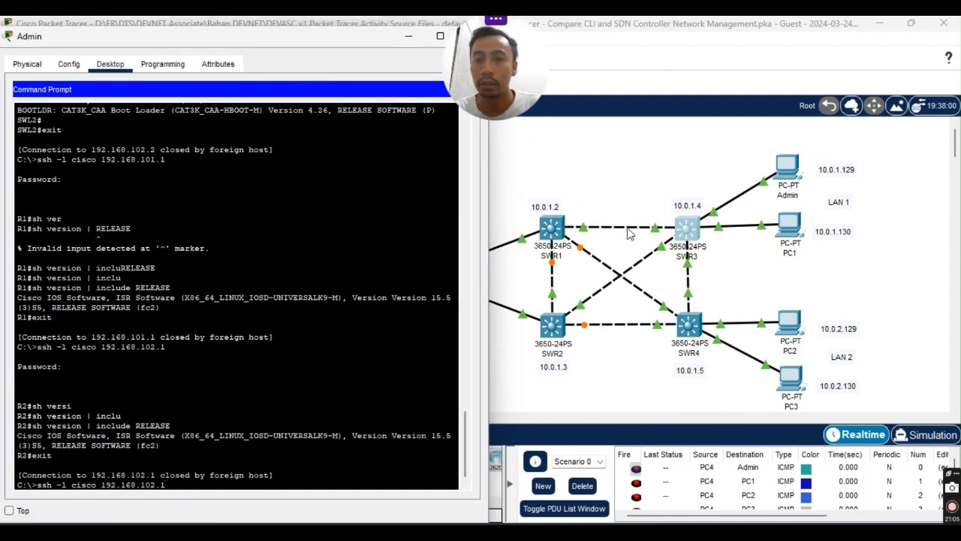
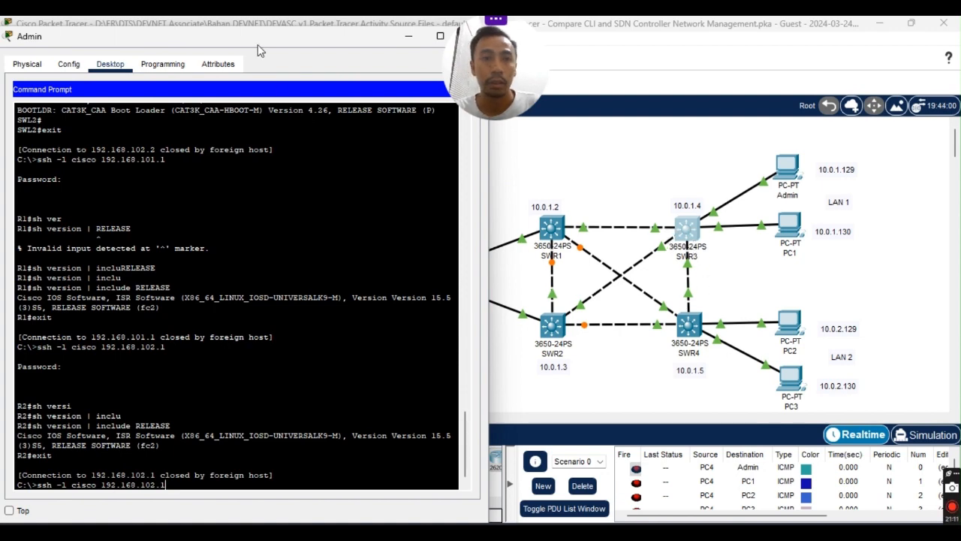
# Move SWR3's highlight to SWR4 in the lab PDF's device list, then return to Admin.
pyautogui.moveTo(258, 45); pyautogui.dragTo(853, 195)
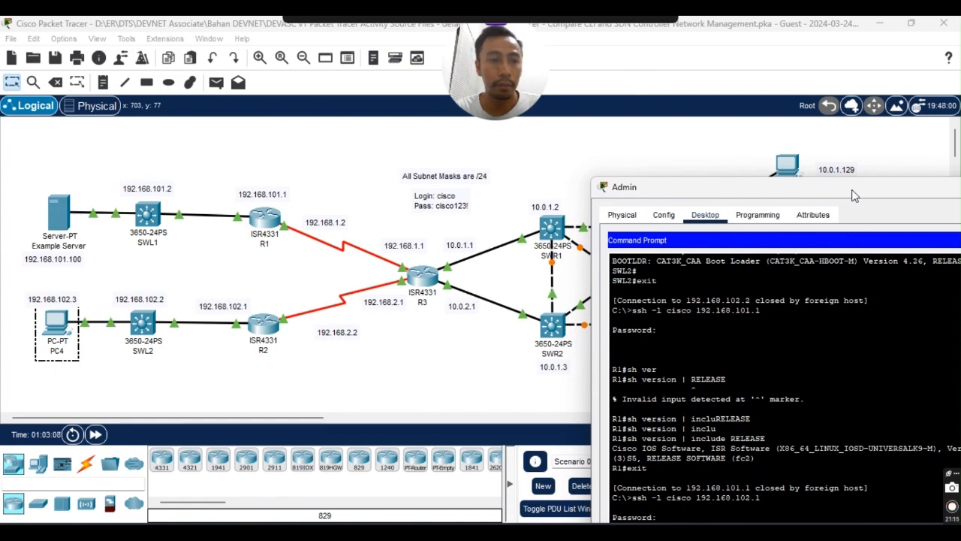
pyautogui.moveTo(852, 196); pyautogui.dragTo(343, 58)
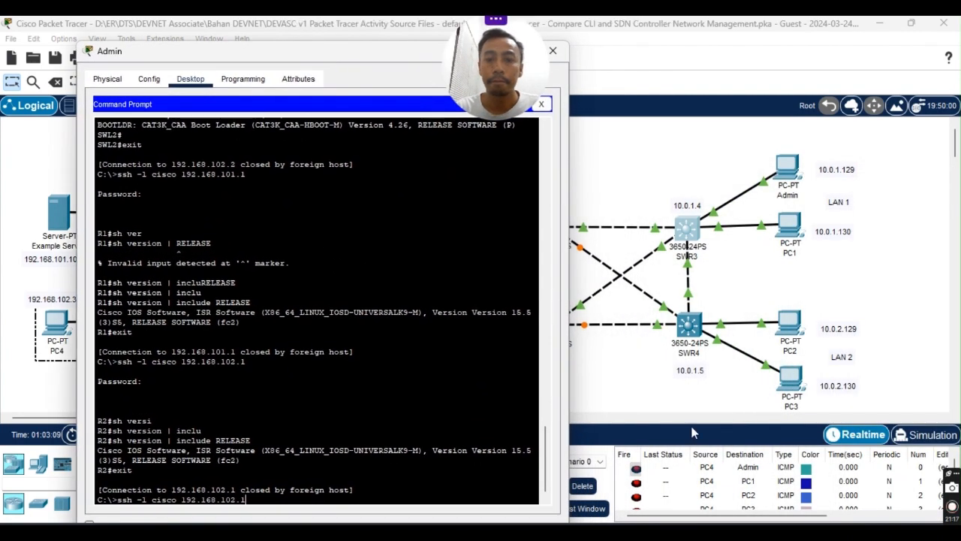
pyautogui.hotkey('alt', 'Tab')
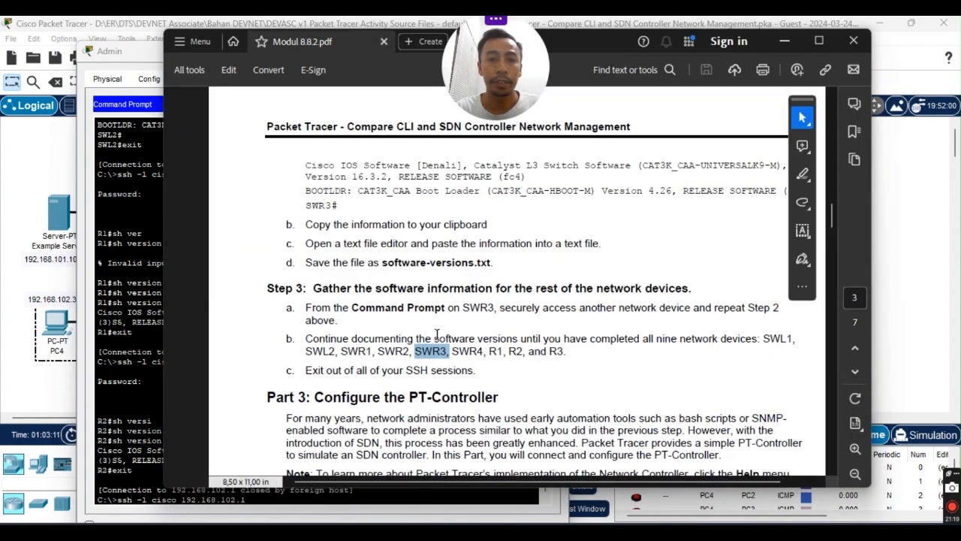
pyautogui.scroll(5, 479, 344)
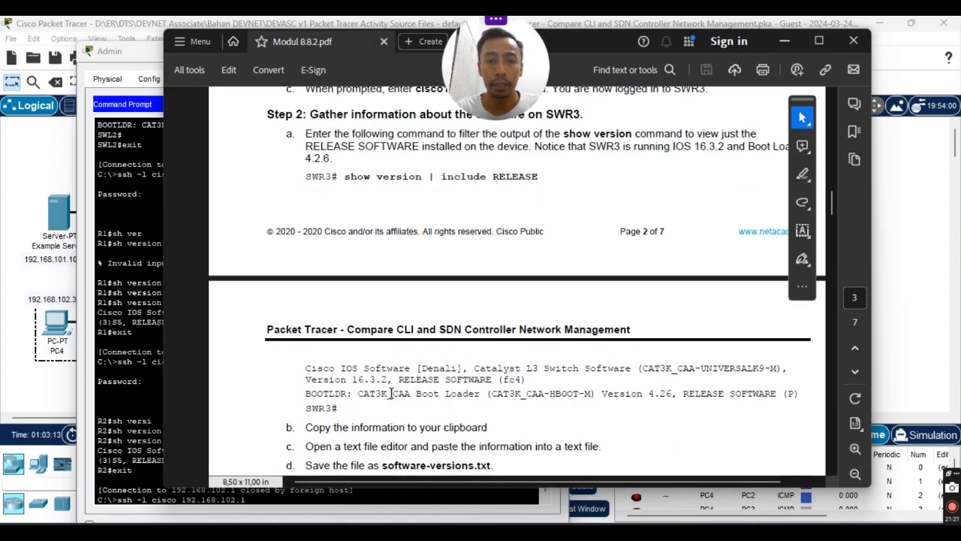
pyautogui.scroll(-3, 432, 367)
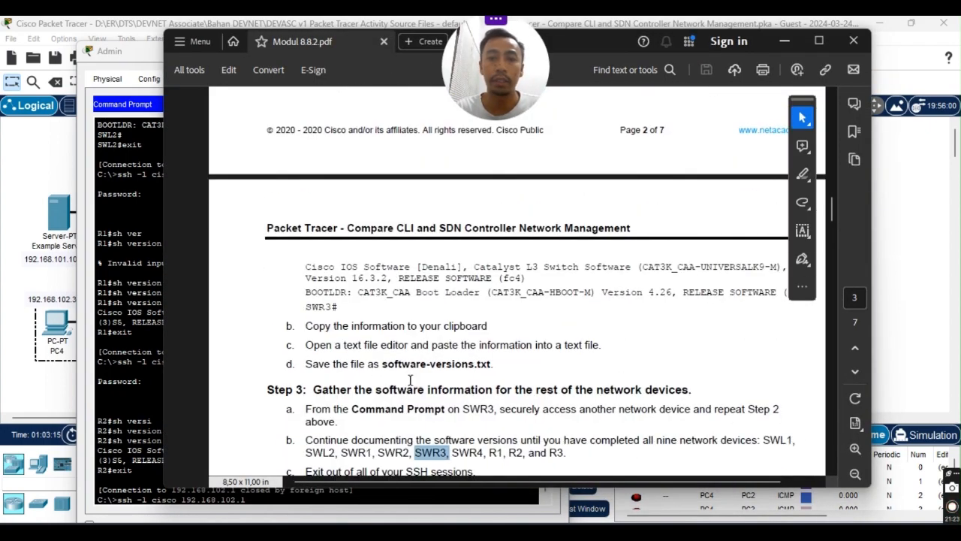
pyautogui.scroll(-2, 541, 346)
pyautogui.click(433, 395)
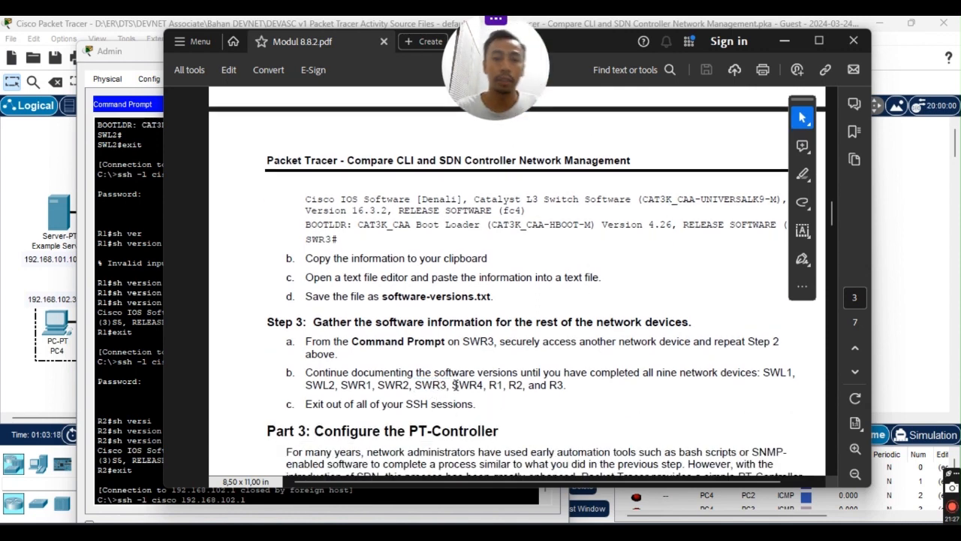
pyautogui.doubleClick(473, 385)
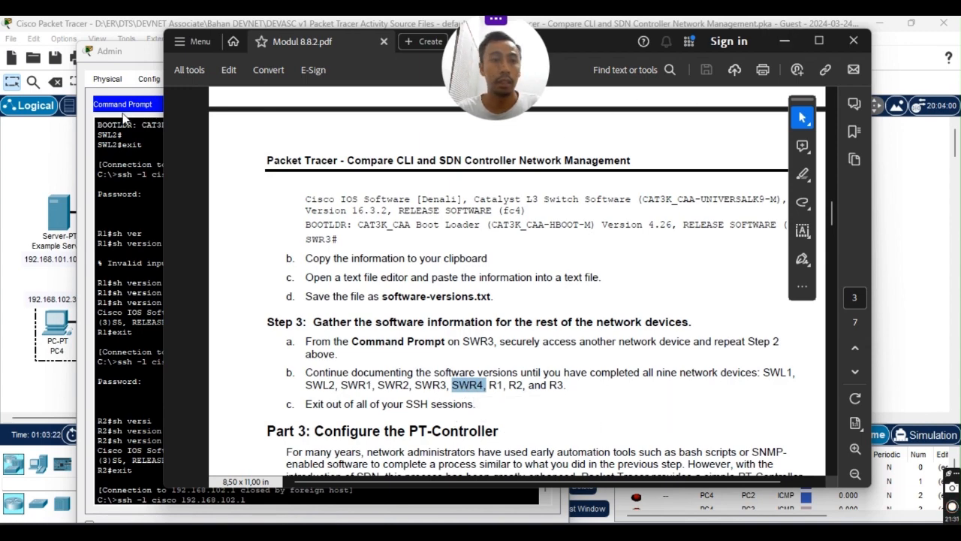
pyautogui.click(124, 116)
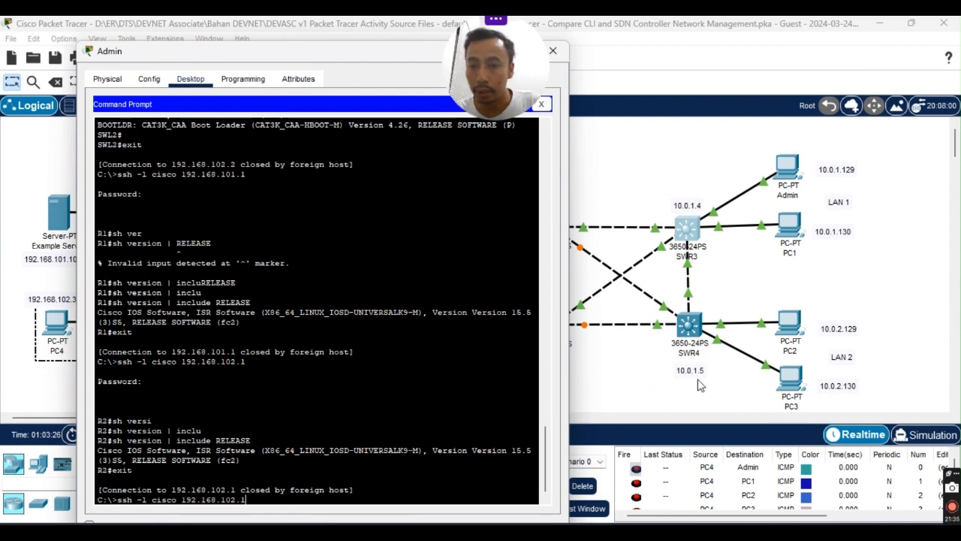
# SSH into SWR4 at 10.0.1.5 as cisco and log in.
pyautogui.moveTo(342, 63); pyautogui.dragTo(339, 50)
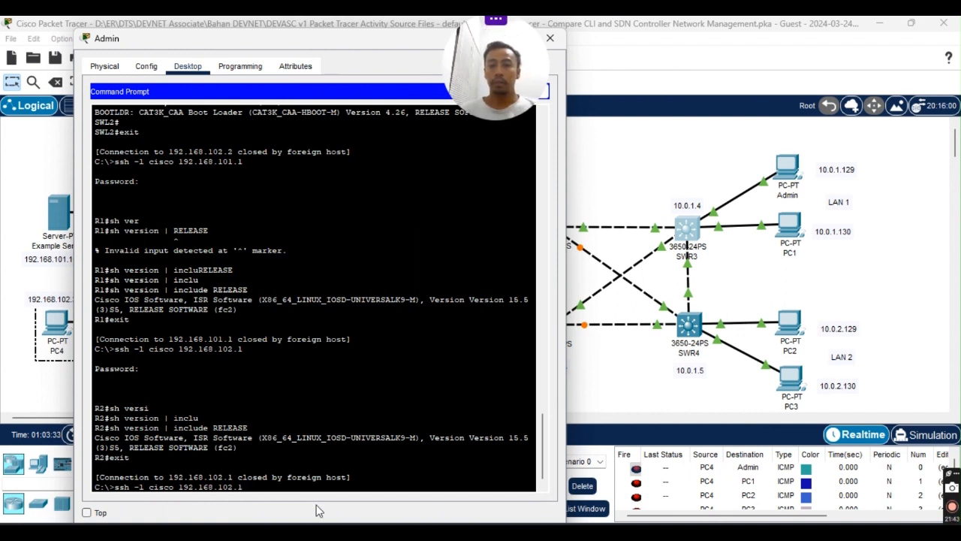
pyautogui.press('BackSpace')
pyautogui.press('BackSpace')
pyautogui.press('BackSpace')
pyautogui.press('BackSpace')
pyautogui.press('BackSpace')
pyautogui.press('BackSpace')
pyautogui.press('BackSpace')
pyautogui.press('BackSpace')
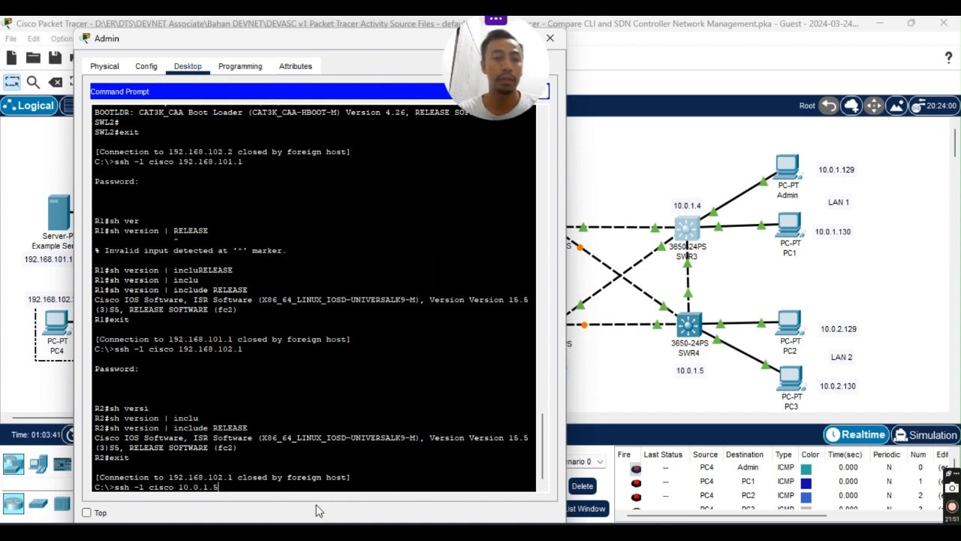
pyautogui.press('Return')
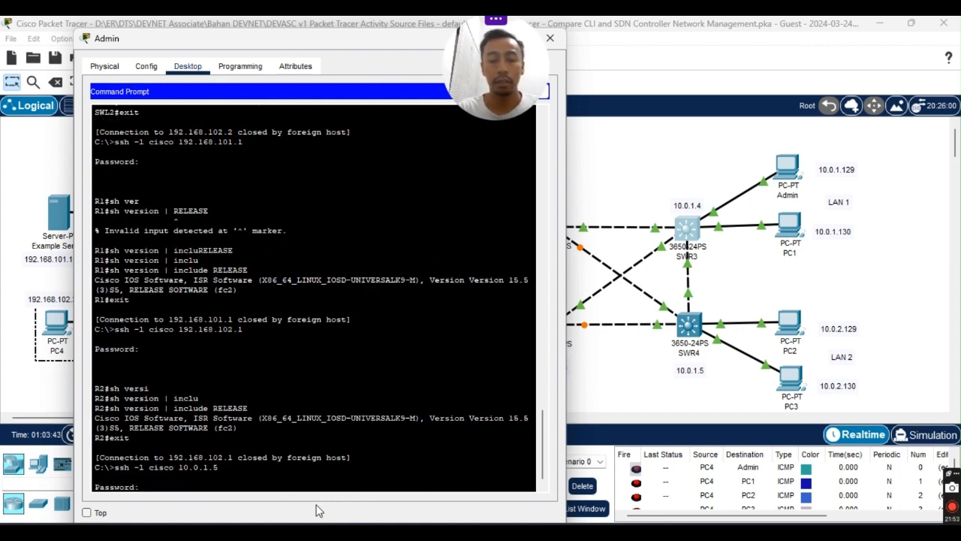
pyautogui.press('Return')
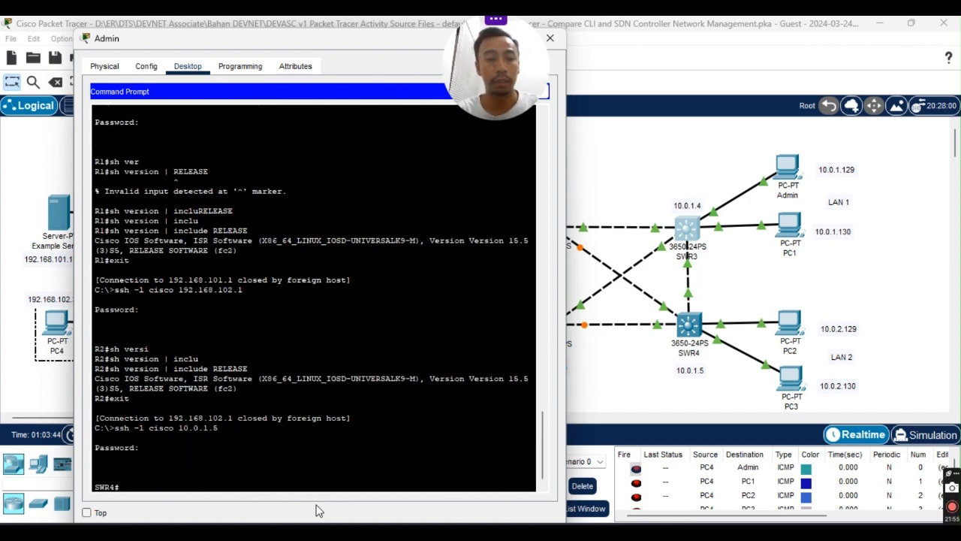
# Run 'show version | include RELEASE' on SWR4 to show IOS 16.3.2 and boot loader 4.26.
pyautogui.write('sh ver')
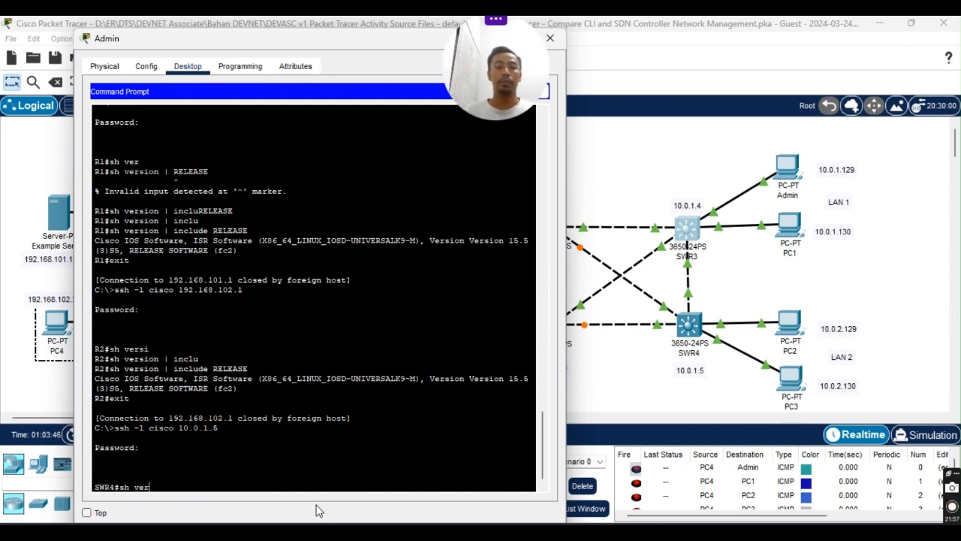
pyautogui.write('si')
pyautogui.press('Tab')
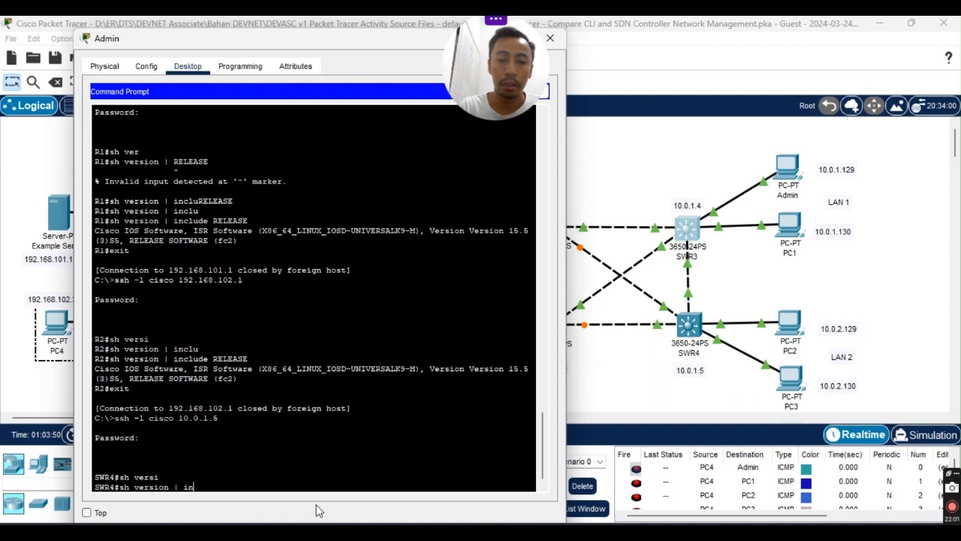
pyautogui.write('| inclu')
pyautogui.press('Tab')
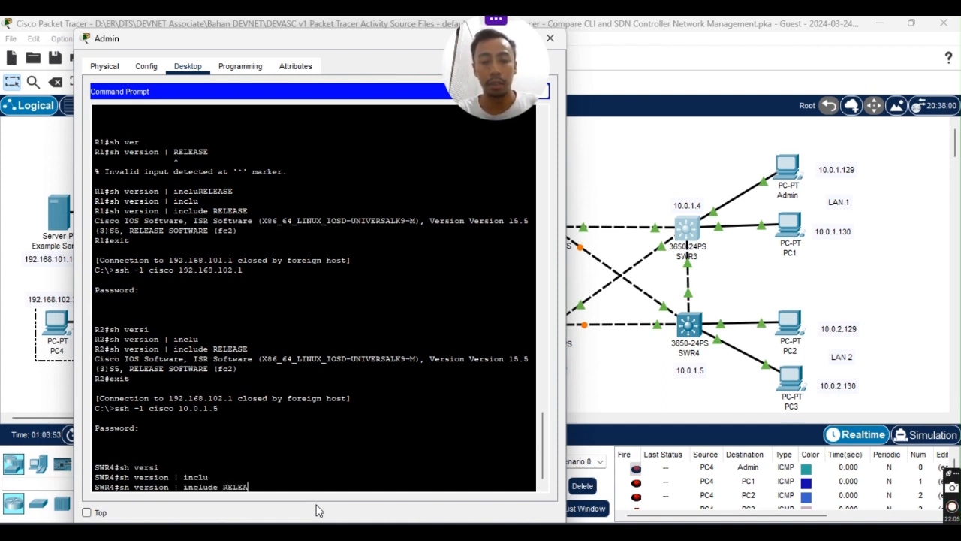
pyautogui.write('RELEASE')
pyautogui.press('Return')
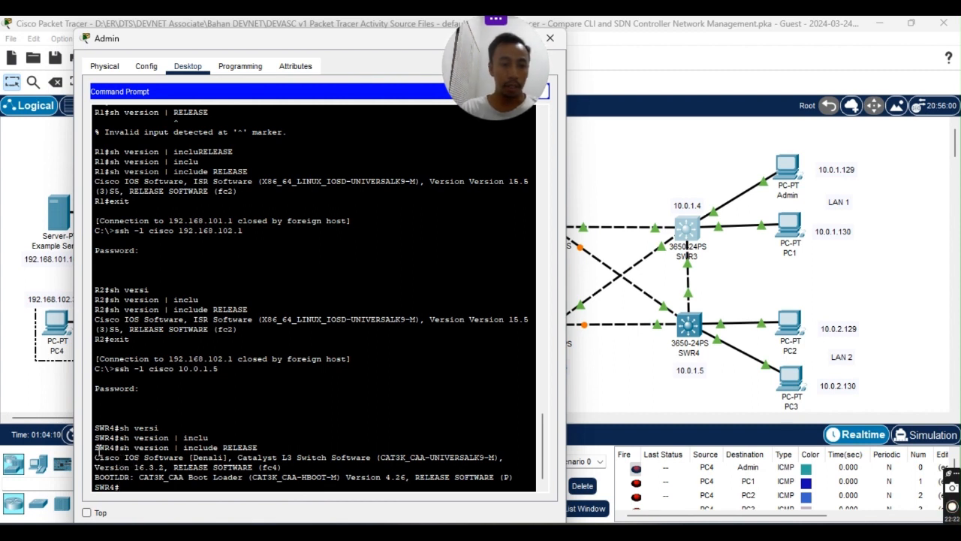
# Copy SWR4's version output and paste it into the Notepad notes.
pyautogui.moveTo(96, 447); pyautogui.dragTo(507, 474)
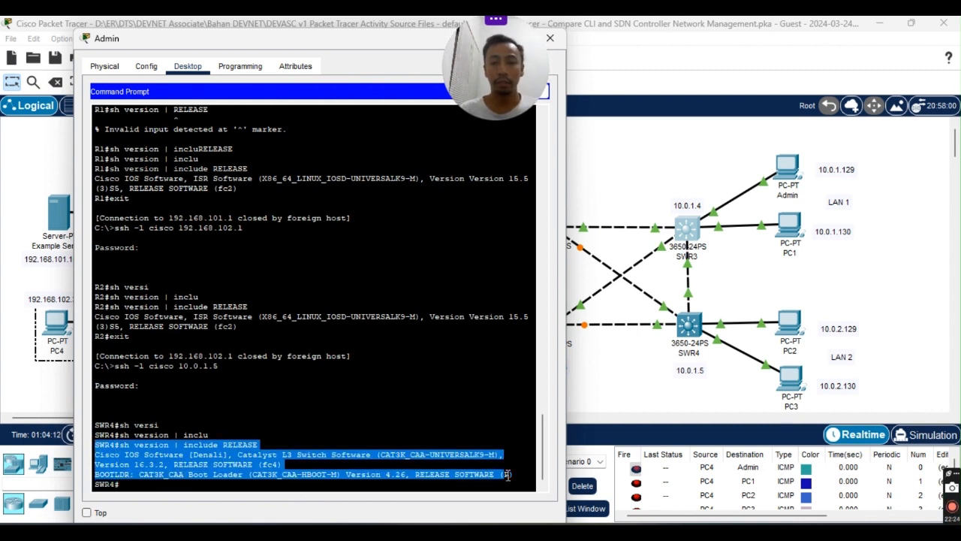
pyautogui.rightClick(508, 475)
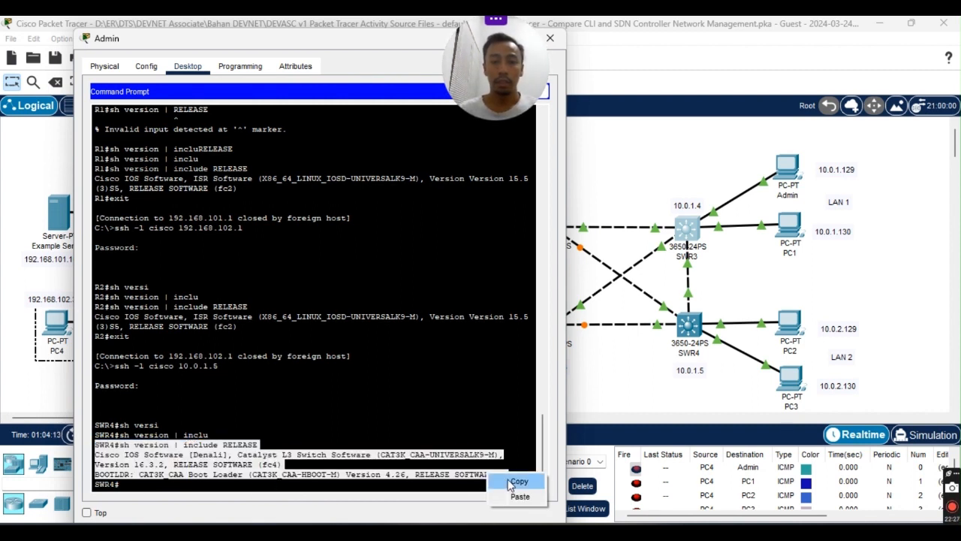
pyautogui.click(517, 481)
pyautogui.click(633, 523)
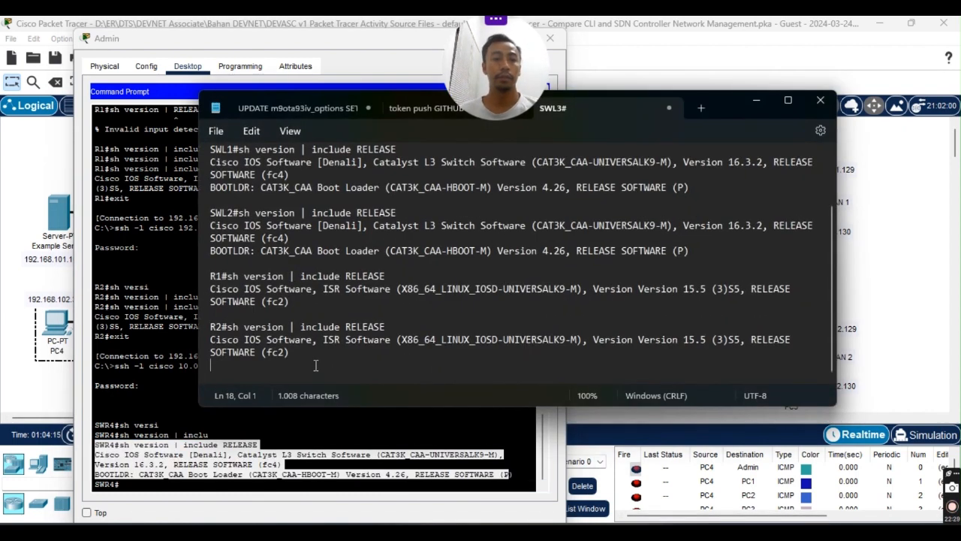
pyautogui.hotkey('ctrl', 'v')
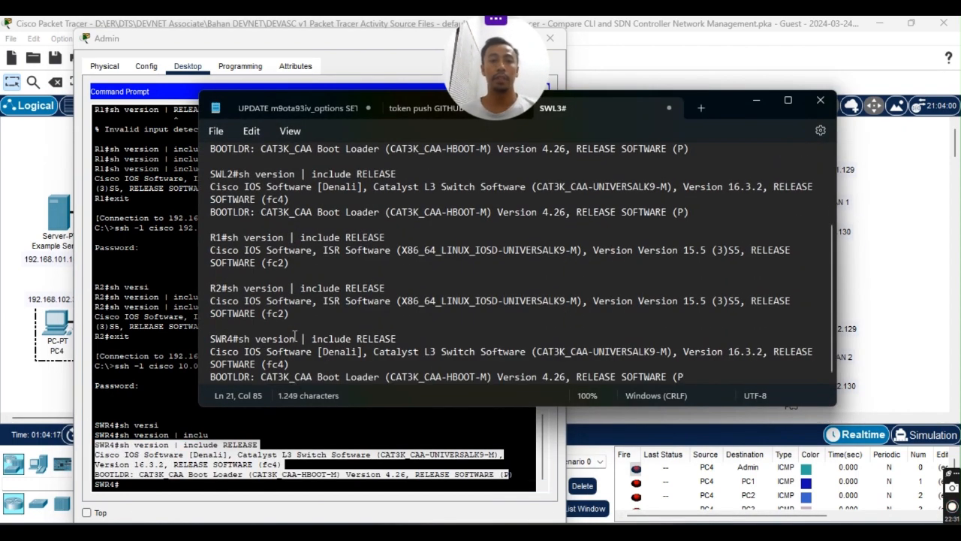
# Change the first label from SWL3# to SWR3#, add blank lines at the end, and minimize Notepad.
pyautogui.scroll(3, 296, 336)
pyautogui.click(227, 162)
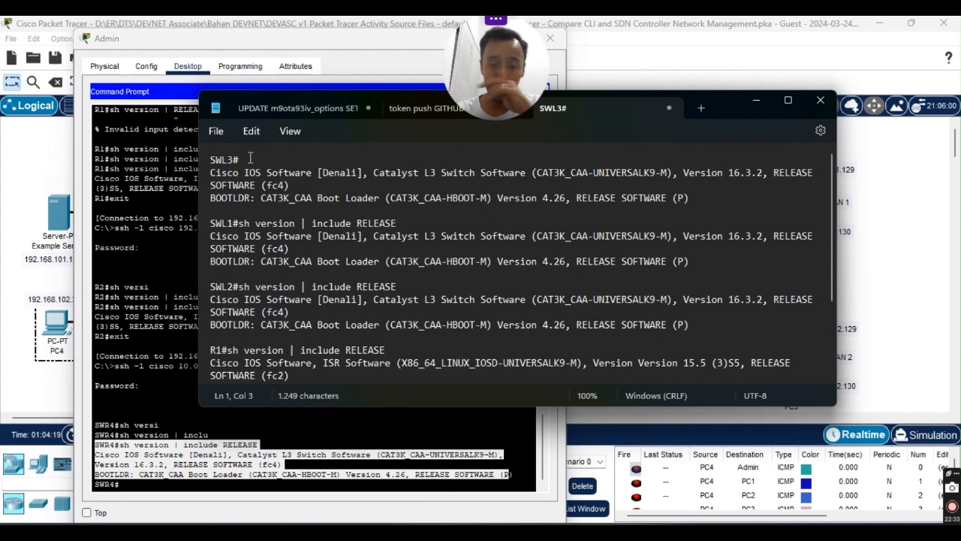
pyautogui.press('BackSpace')
pyautogui.write('R')
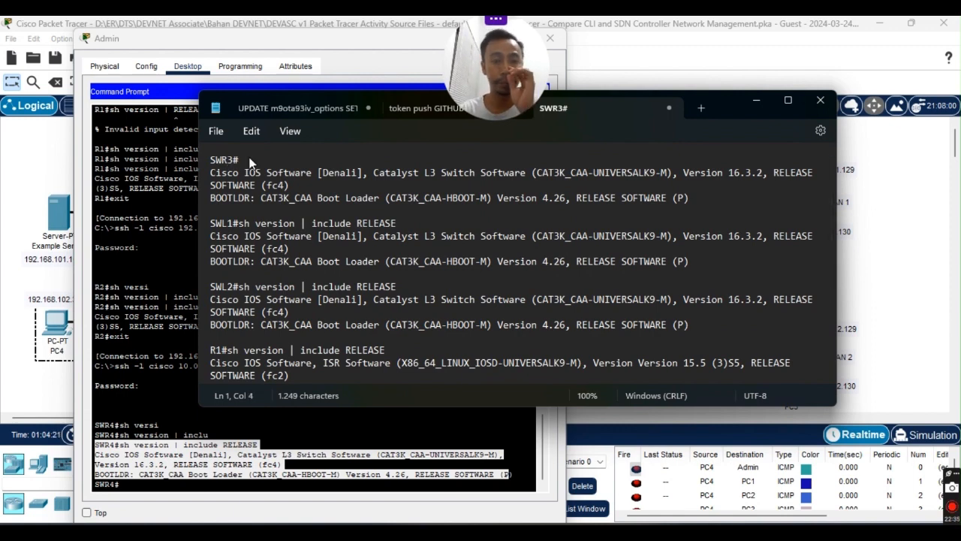
pyautogui.scroll(-3, 296, 333)
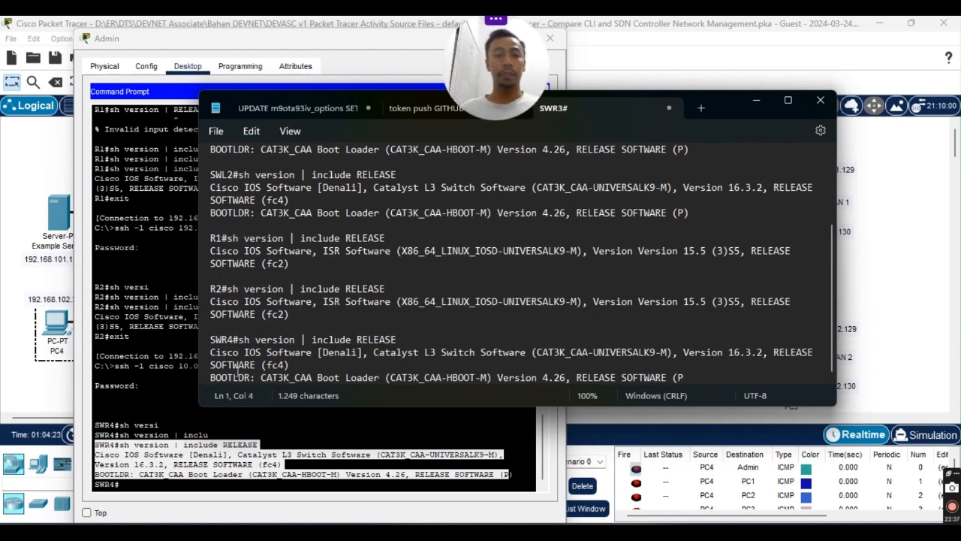
pyautogui.click(691, 372)
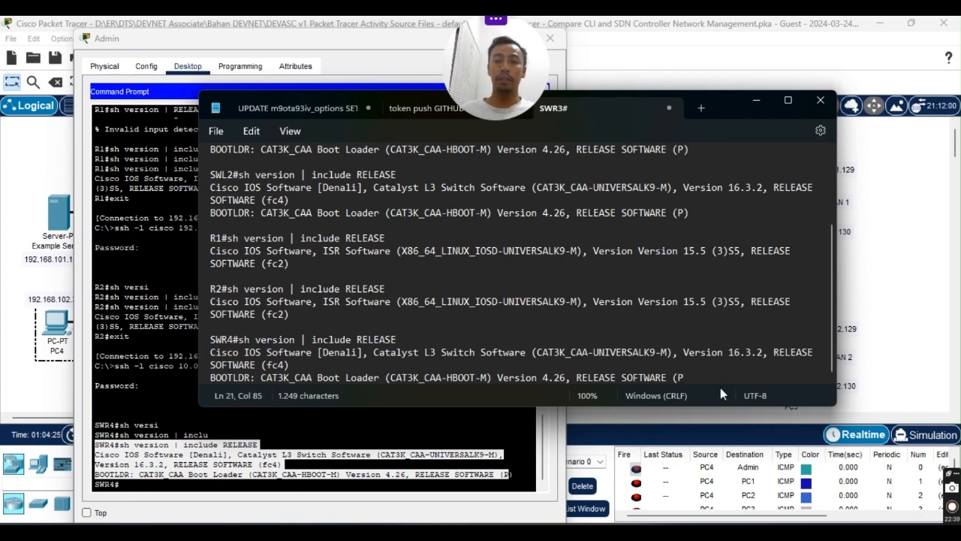
pyautogui.press('Return')
pyautogui.press('Return')
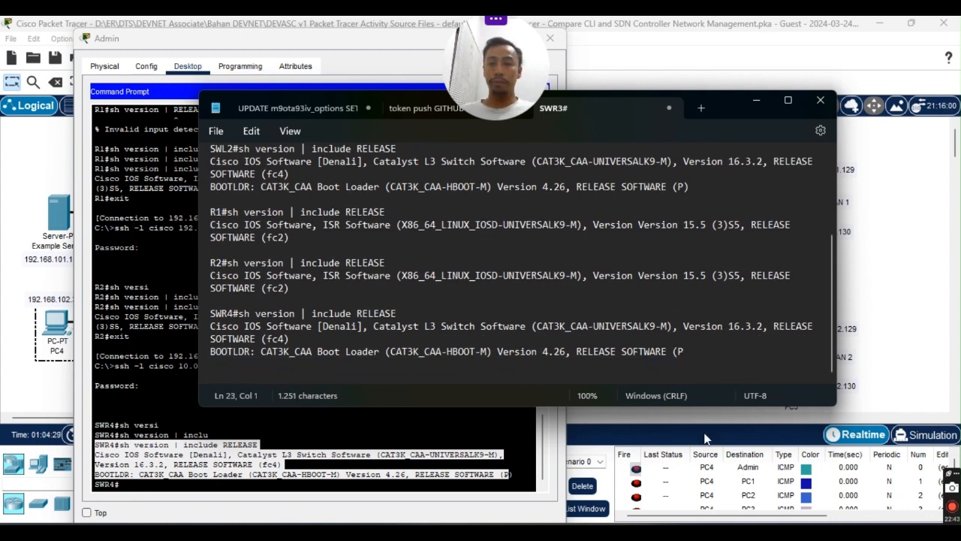
pyautogui.click(756, 100)
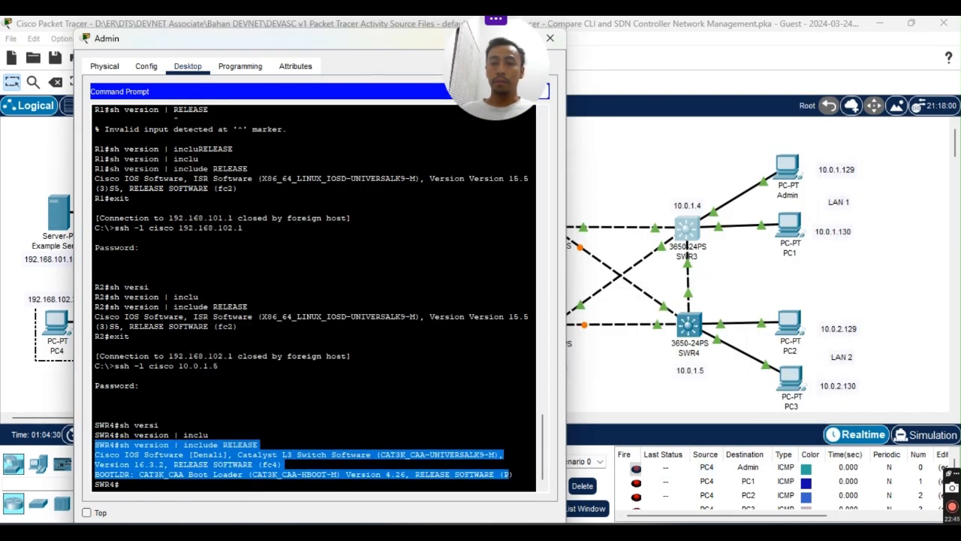
# Highlight R1, R2 and R3 as remaining devices in the lab PDF, then minimize it.
pyautogui.hotkey('alt', 'Tab')
pyautogui.doubleClick(496, 384)
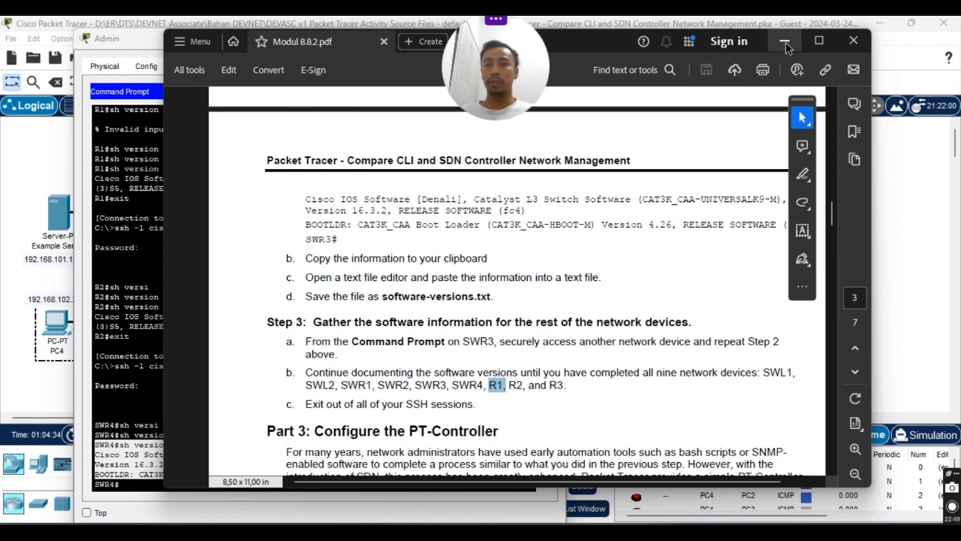
pyautogui.click(495, 385)
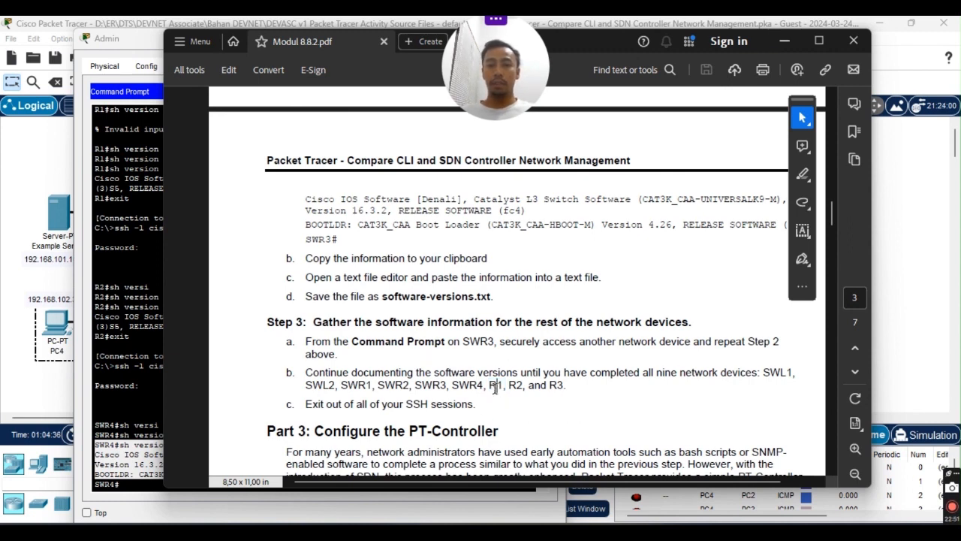
pyautogui.moveTo(494, 385); pyautogui.dragTo(565, 391)
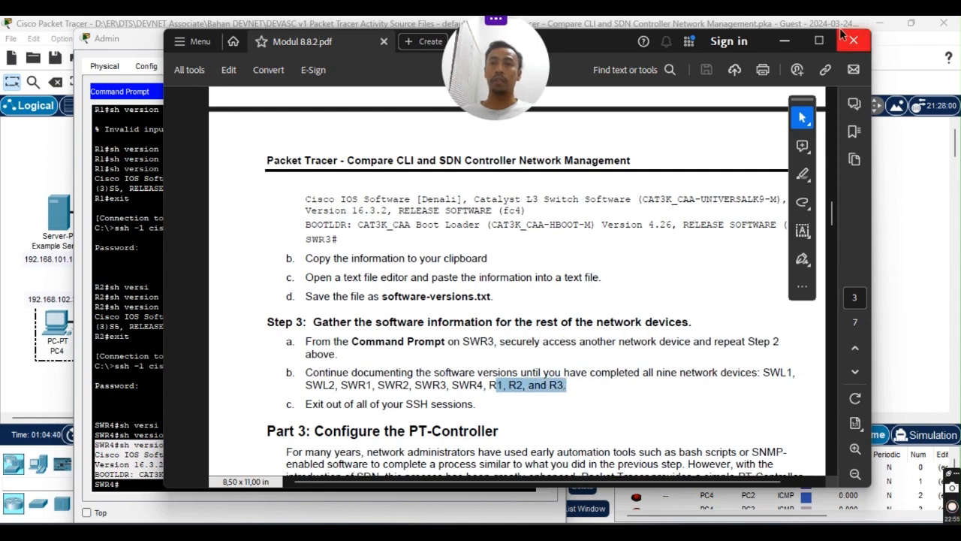
pyautogui.click(785, 40)
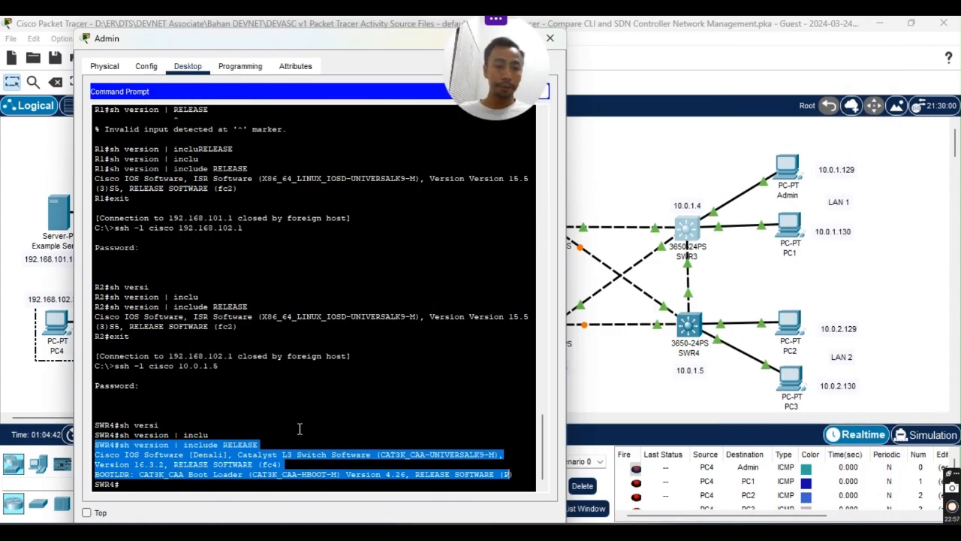
# Open and close the SWR1 device window, then bring the Admin command prompt forward.
pyautogui.click(732, 349)
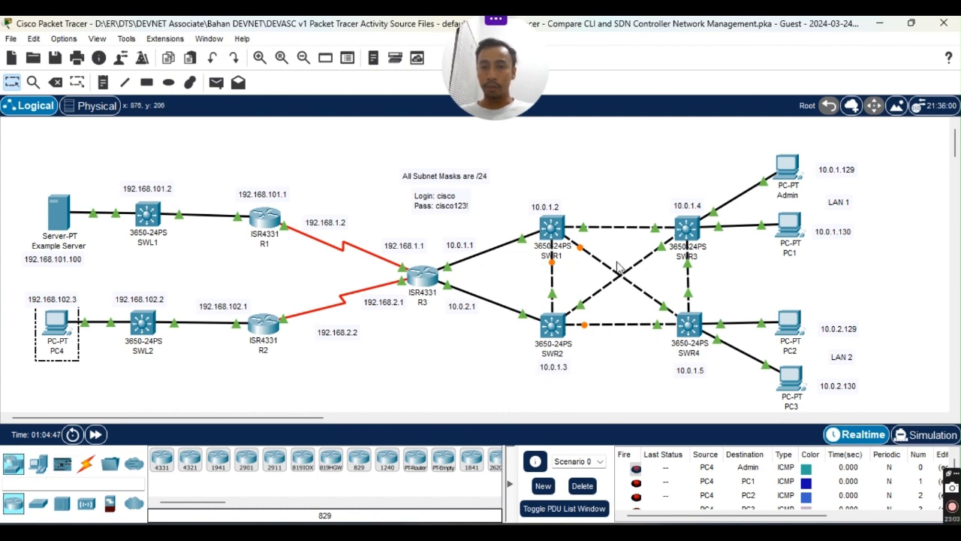
pyautogui.click(551, 226)
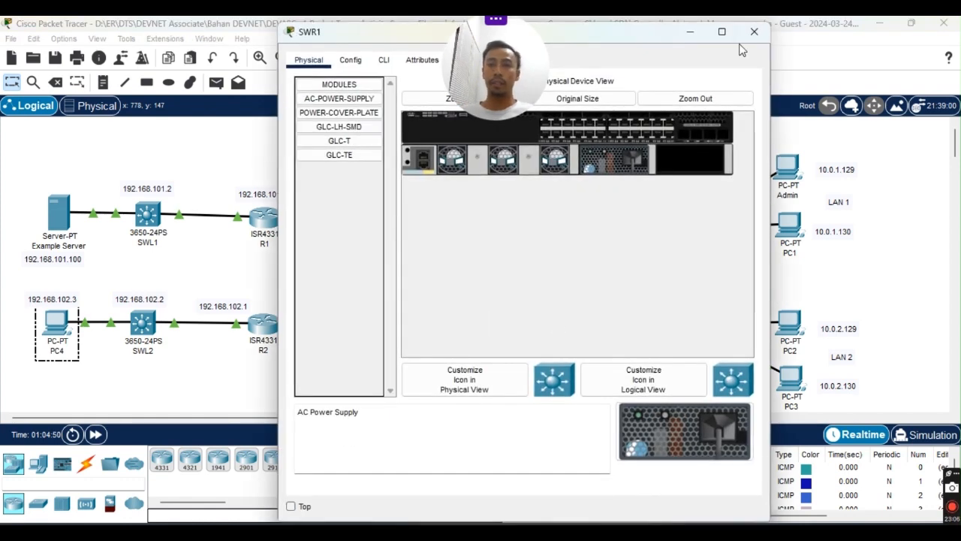
pyautogui.click(754, 31)
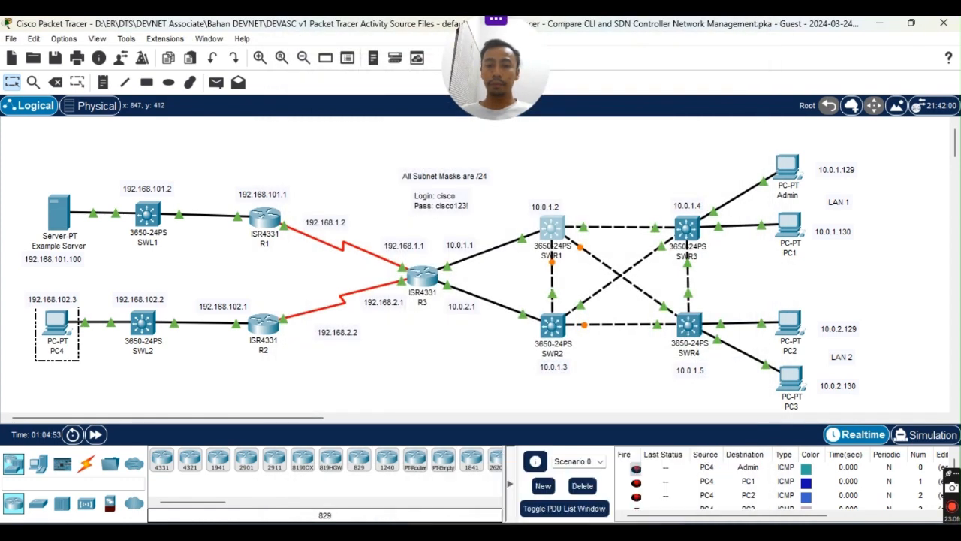
pyautogui.click(728, 458)
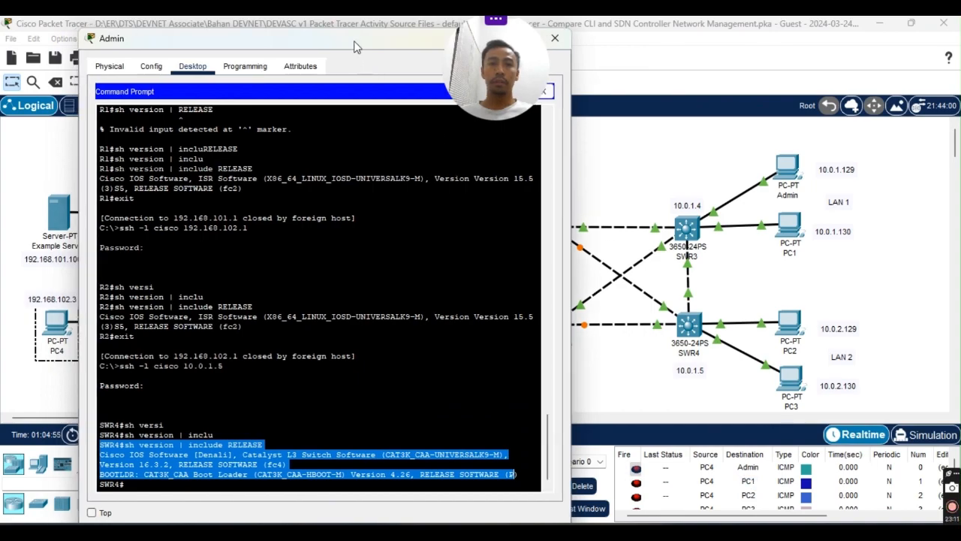
# Exit SWR4 and SSH into SWR1 with 'ssh -l cisco 10.0.1.2', logging in.
pyautogui.moveTo(332, 45); pyautogui.dragTo(743, 17)
pyautogui.doubleClick(699, 29)
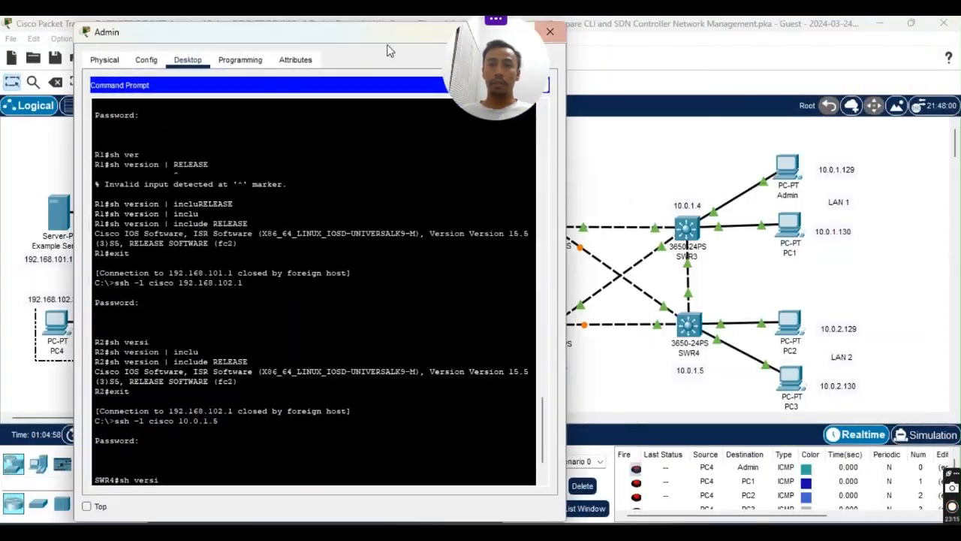
pyautogui.moveTo(366, 36); pyautogui.dragTo(327, 40)
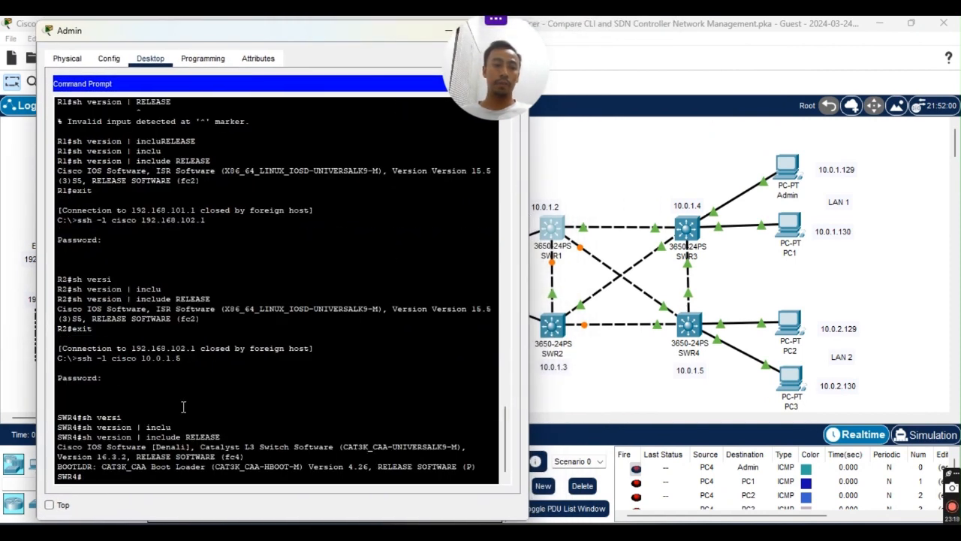
pyautogui.write('t')
pyautogui.press('Return')
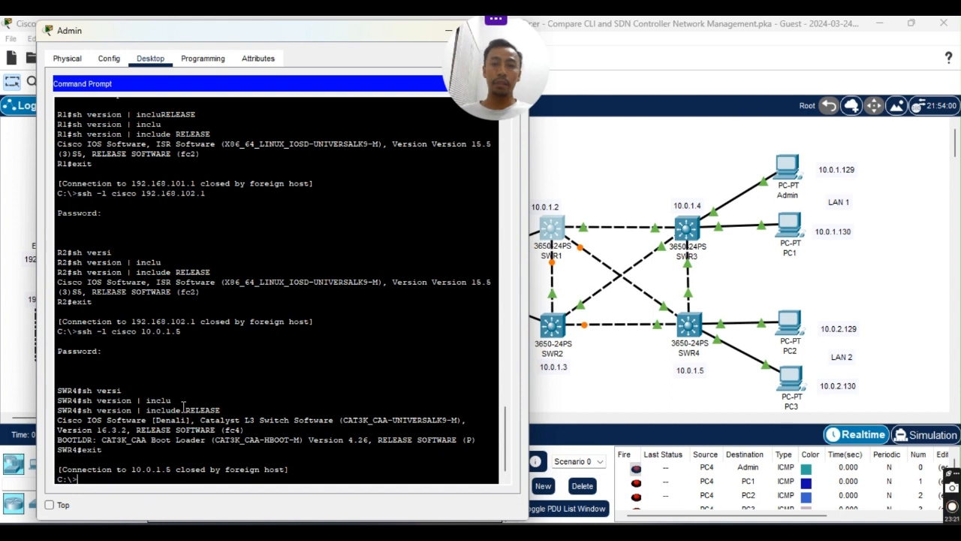
pyautogui.write('ssh -l cisco 10.0.1.')
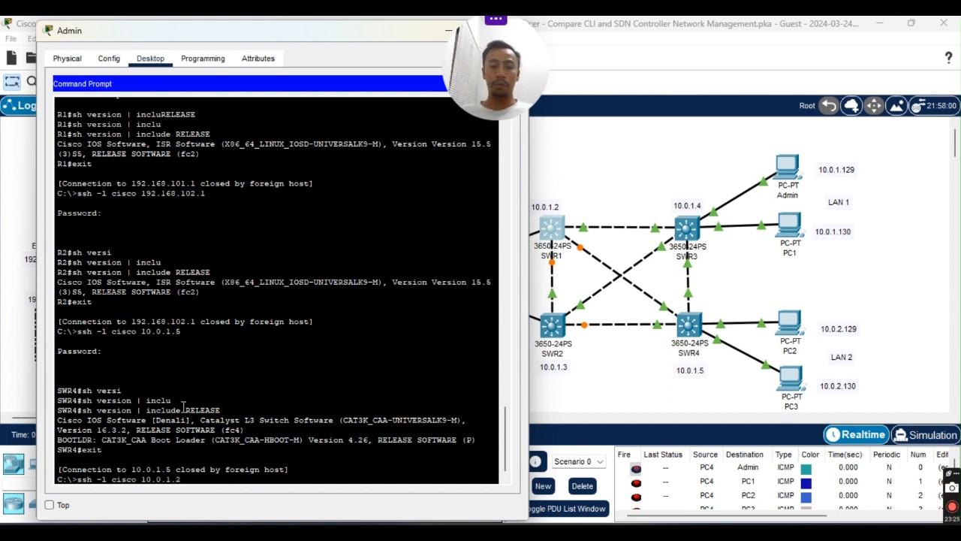
pyautogui.write('2')
pyautogui.press('Return')
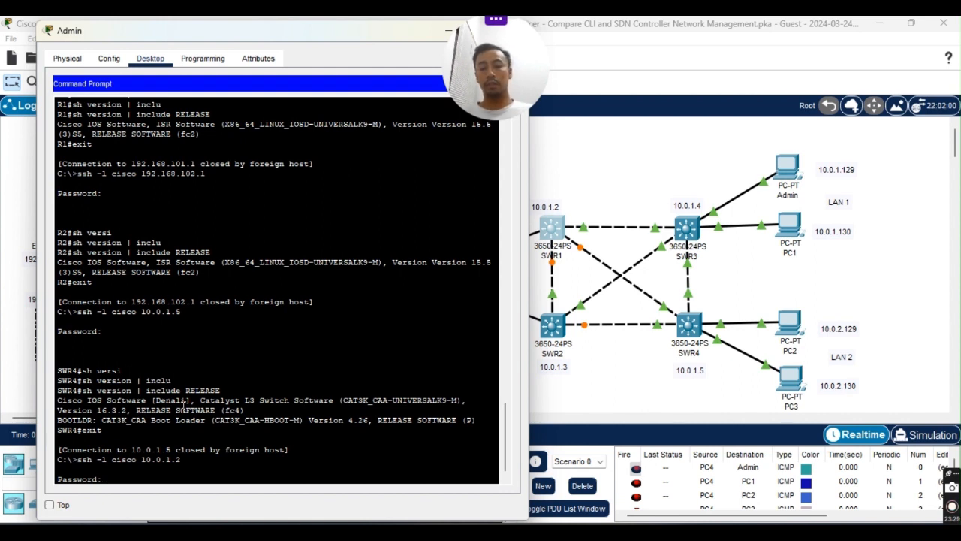
pyautogui.press('Return')
# Run 'sh version | include RELEASE' on SWR1, fixing the 'inclue' typo.
pyautogui.write('sh vers')
pyautogui.press('Tab')
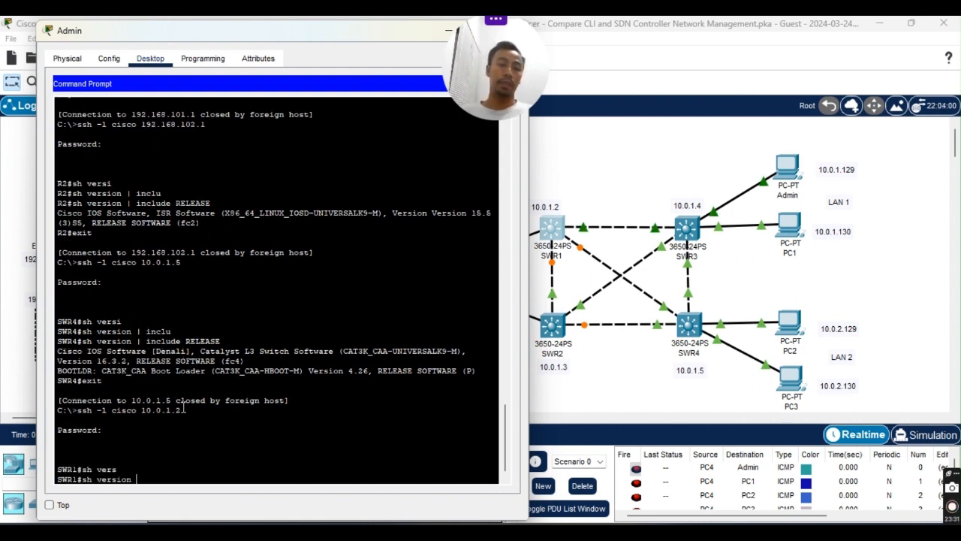
pyautogui.write('| inclue')
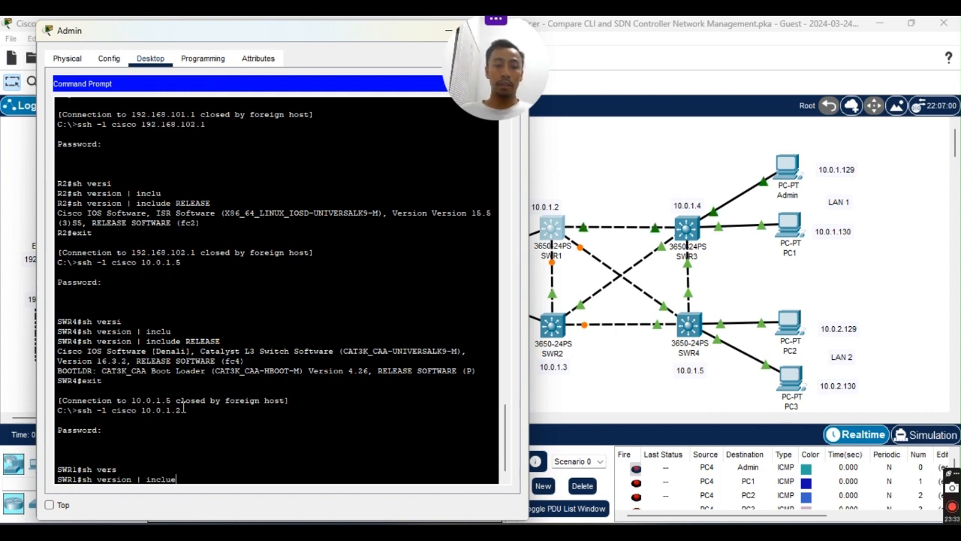
pyautogui.press('Tab')
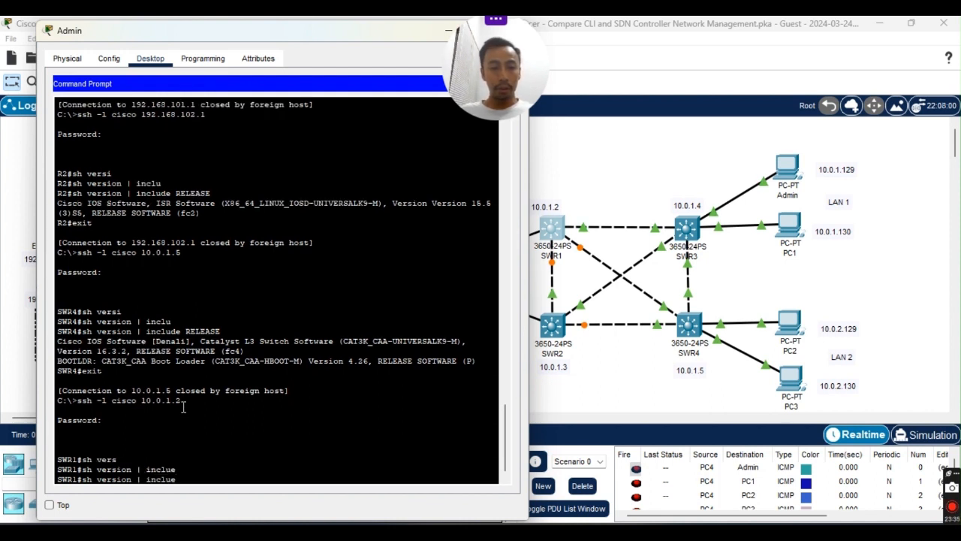
pyautogui.press('BackSpace')
pyautogui.press('Tab')
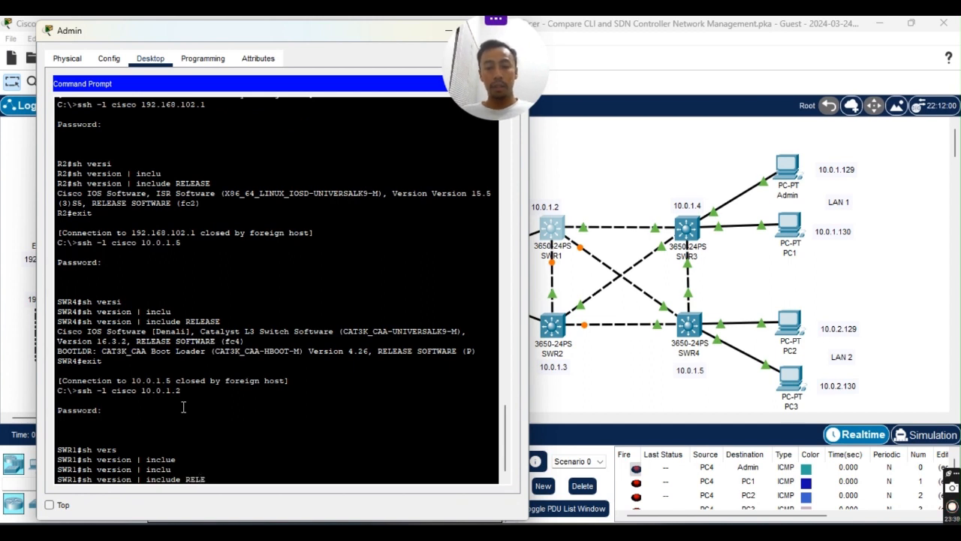
pyautogui.write('RELEASE')
pyautogui.press('Return')
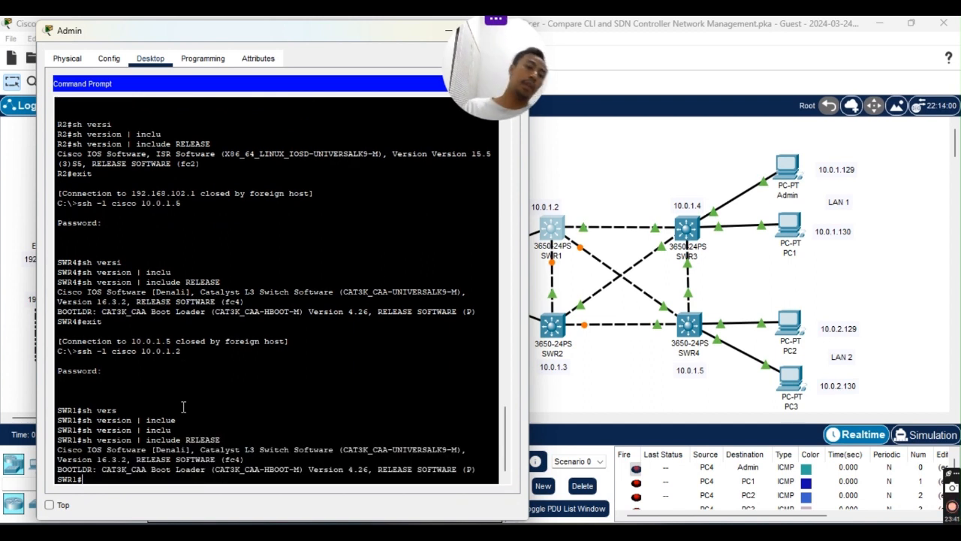
# Copy SWR1's three version output lines and paste them into the Notepad notes.
pyautogui.moveTo(59, 449); pyautogui.dragTo(476, 470)
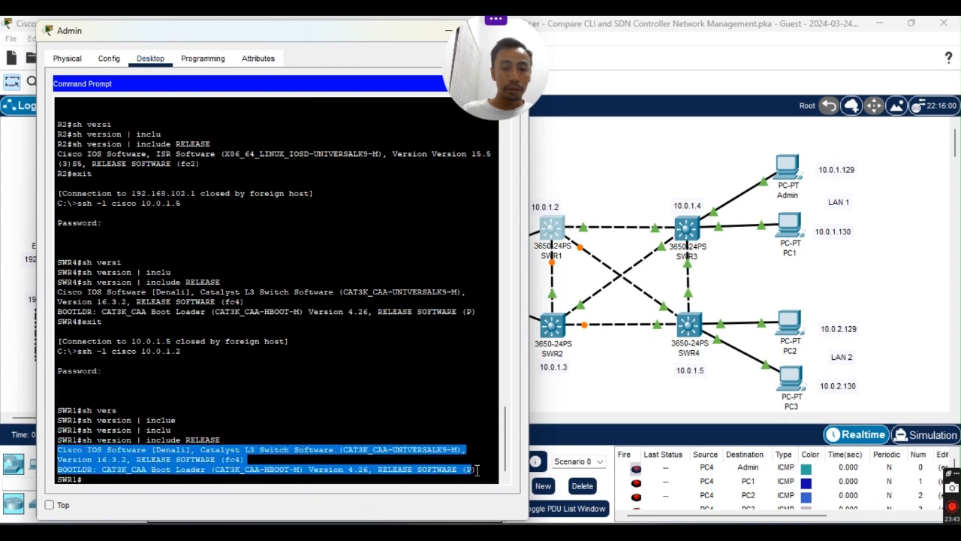
pyautogui.rightClick(425, 474)
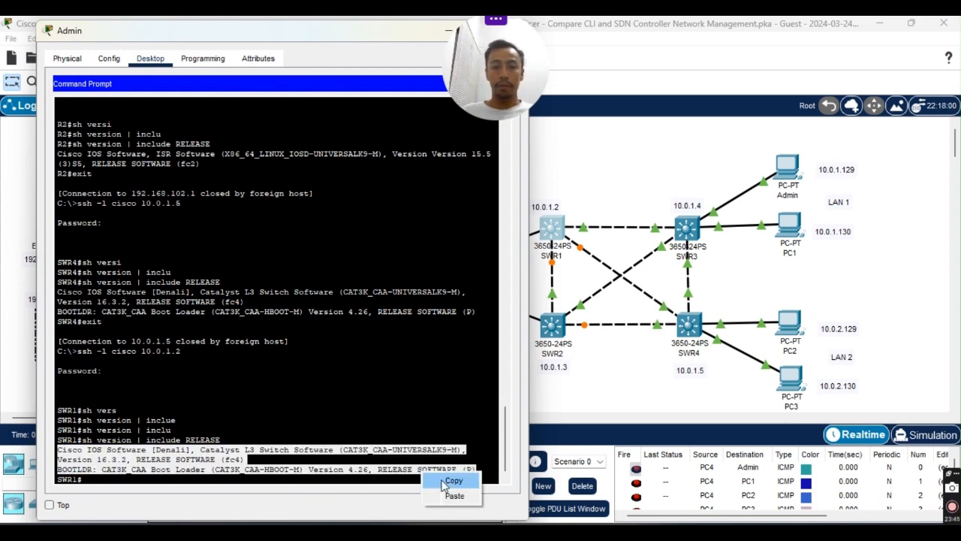
pyautogui.click(444, 486)
pyautogui.click(679, 532)
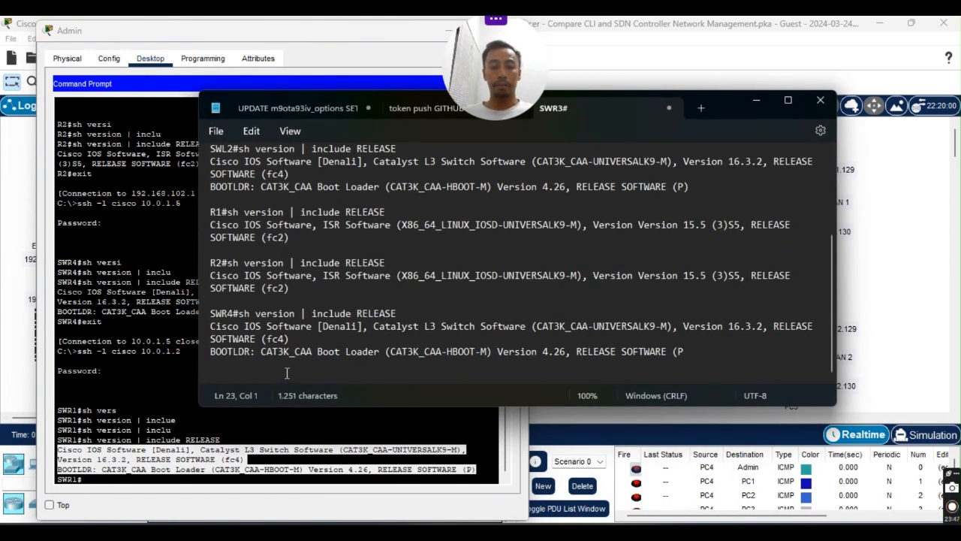
pyautogui.hotkey('ctrl', 'v')
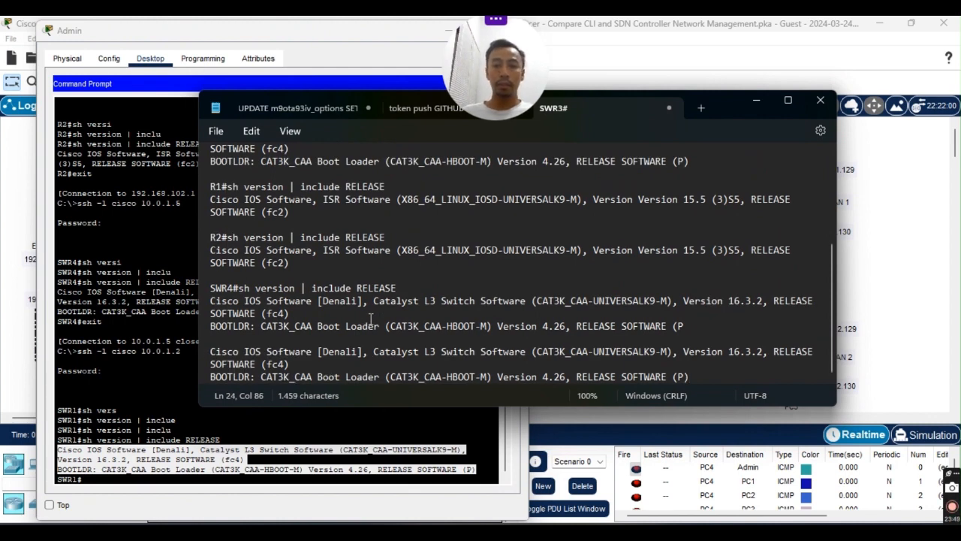
# Label the pasted entry SWR1#, add an empty line, and minimize the notes.
pyautogui.press('Return')
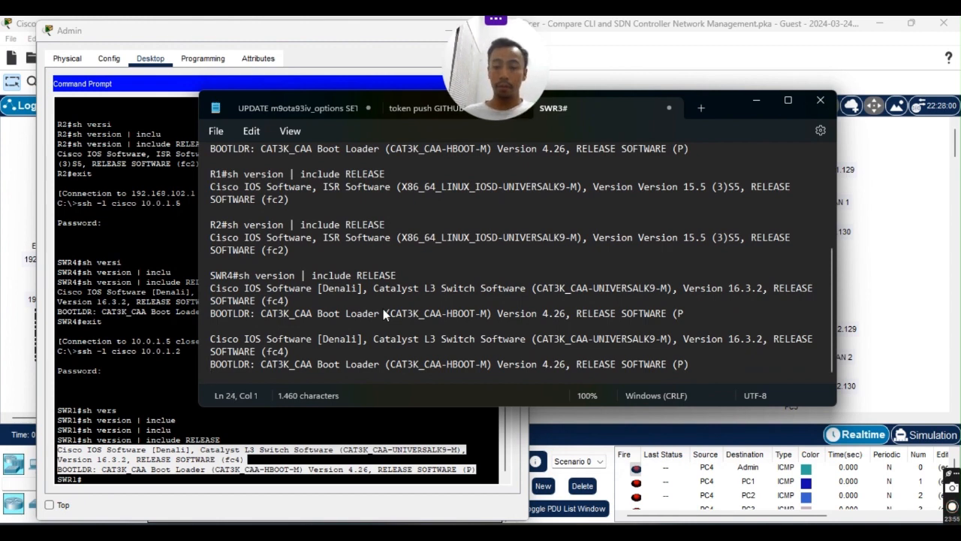
pyautogui.press('Return')
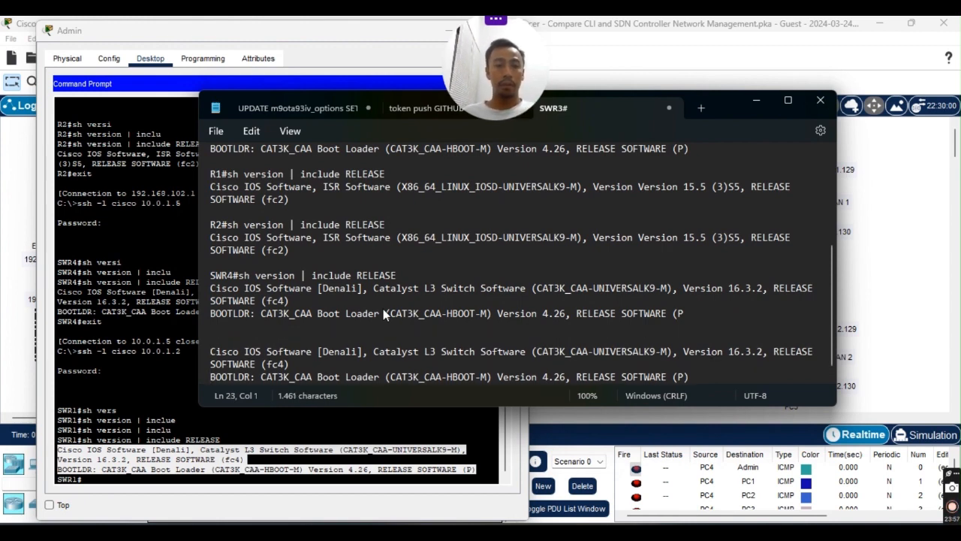
pyautogui.write('SWR')
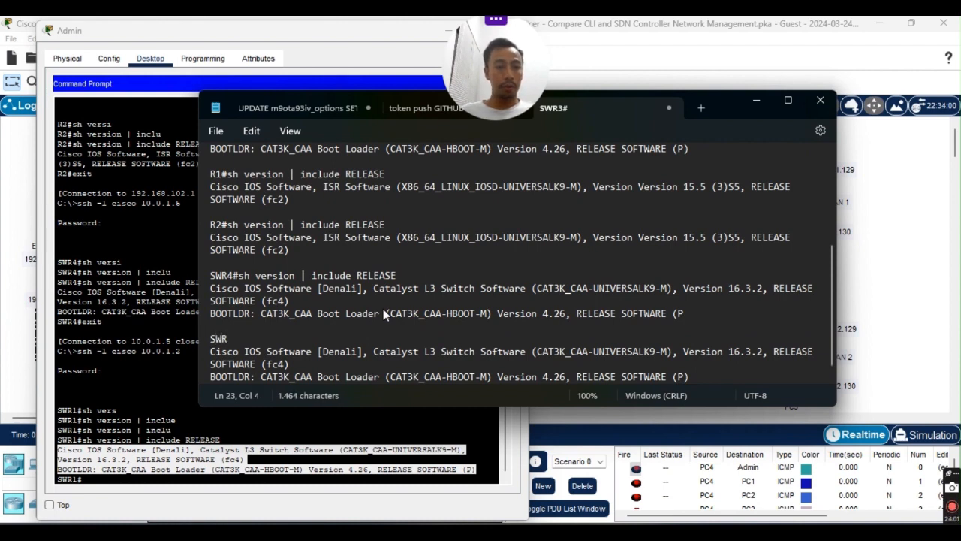
pyautogui.write('1')
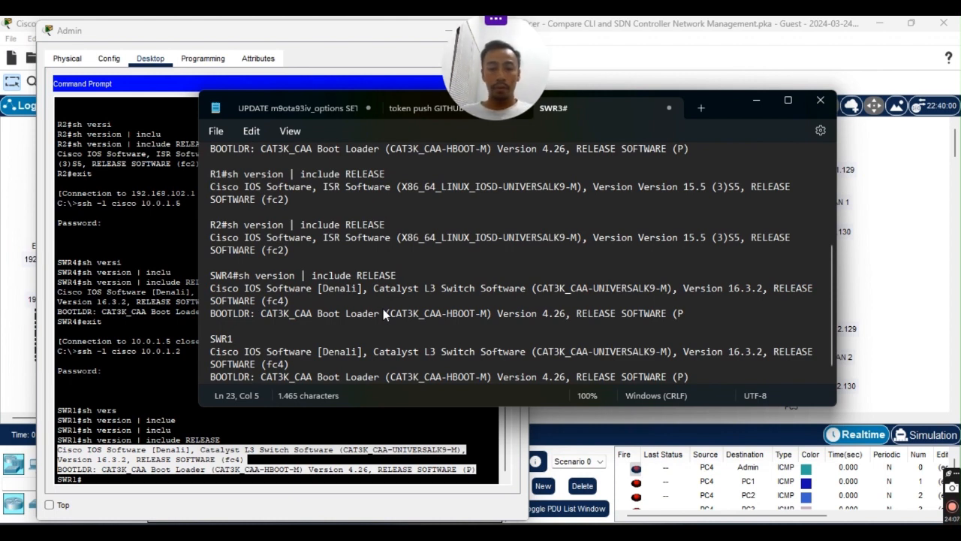
pyautogui.write('#')
pyautogui.press('Down')
pyautogui.press('Down')
pyautogui.press('Down')
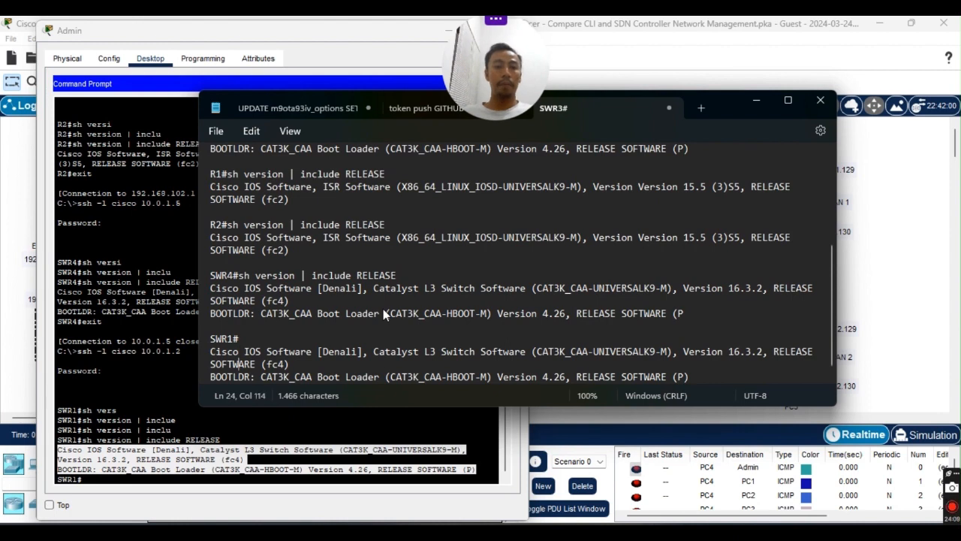
pyautogui.press('Return')
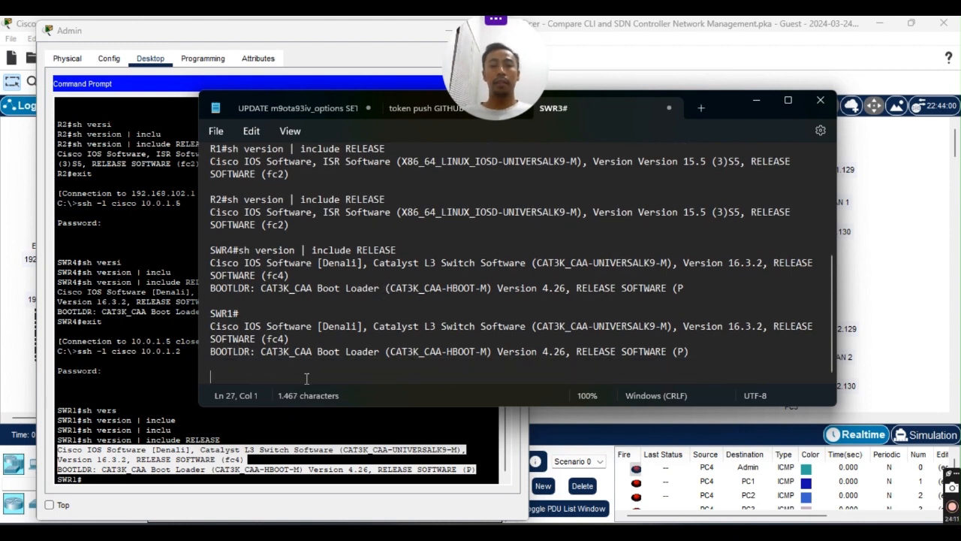
pyautogui.click(749, 99)
pyautogui.click(593, 369)
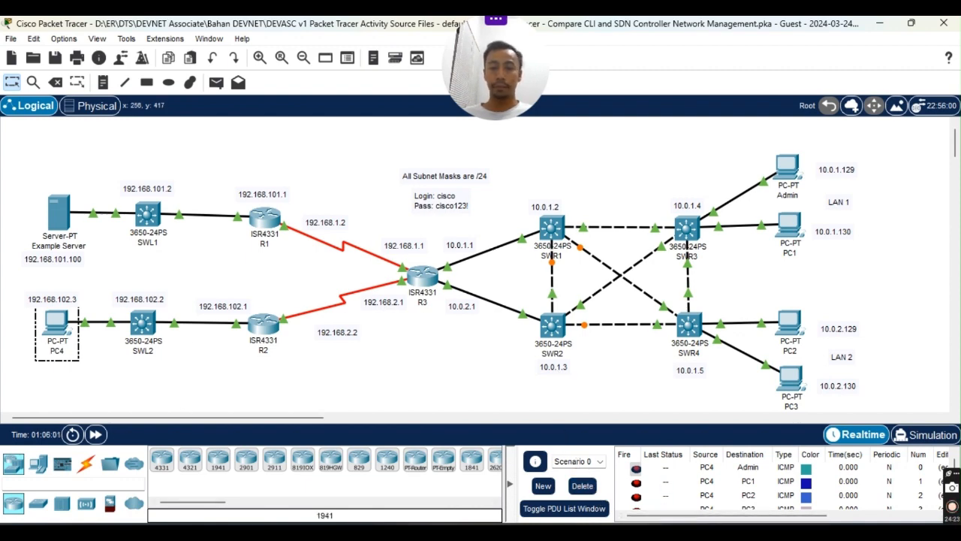
# Exit SWR1 and SSH into SWR2 at 10.0.1.3 using the recalled ssh command.
pyautogui.moveTo(620, 517)
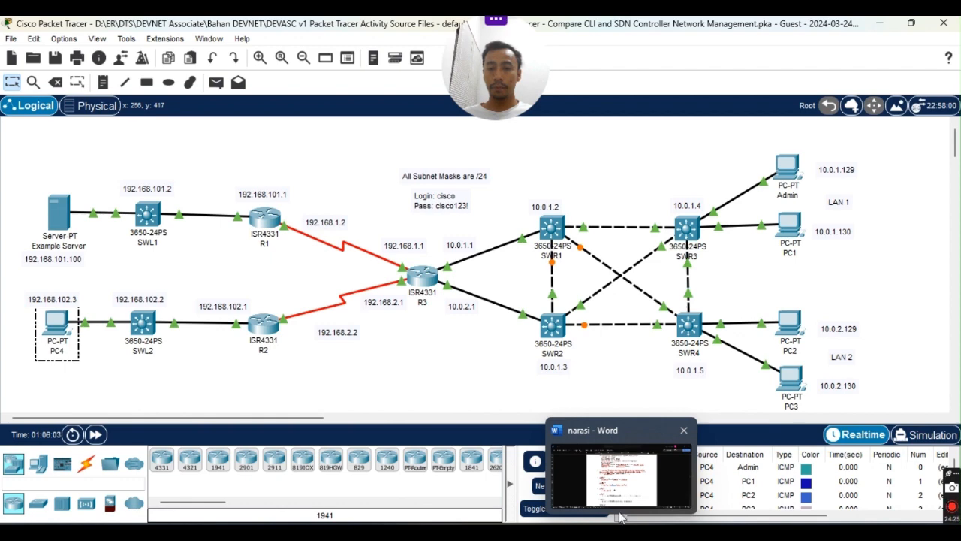
pyautogui.click(721, 466)
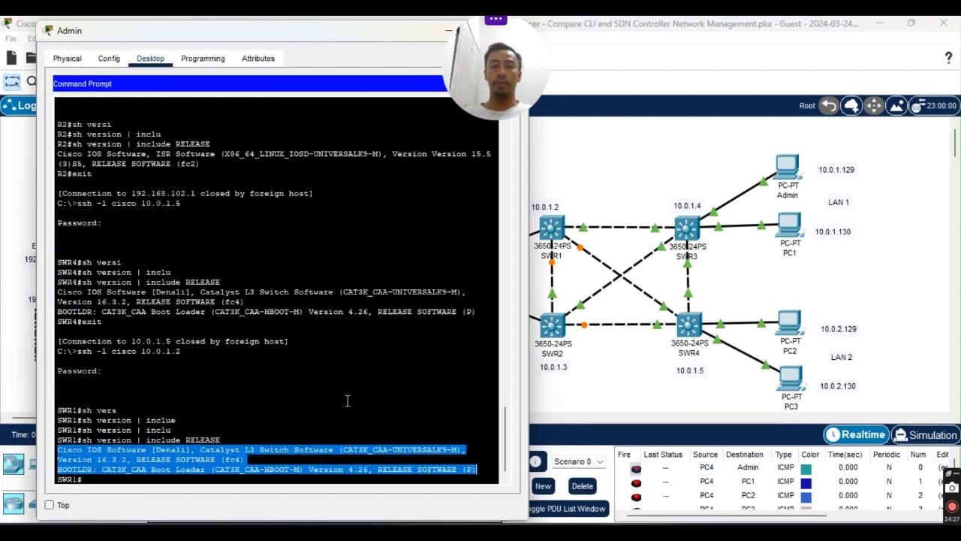
pyautogui.click(325, 431)
pyautogui.write('exit')
pyautogui.press('Return')
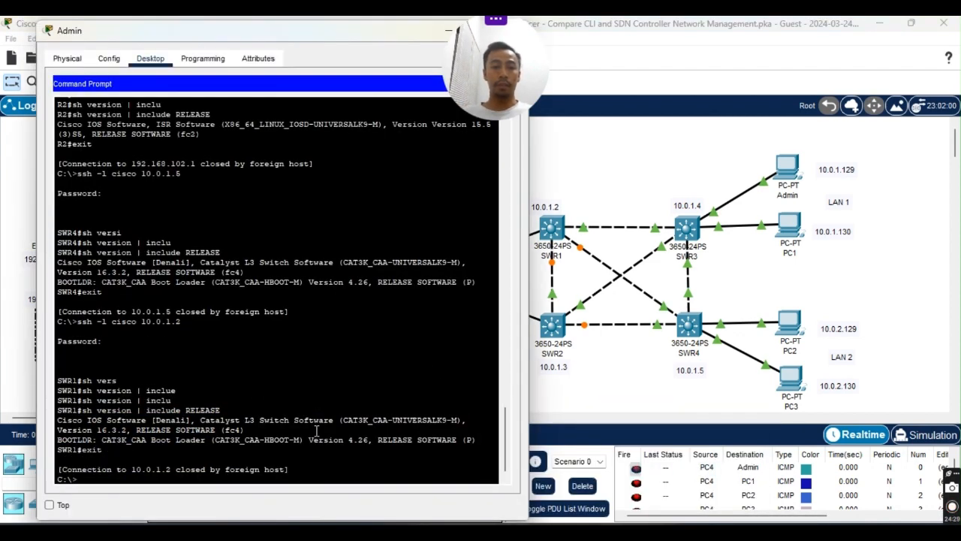
pyautogui.press('Up')
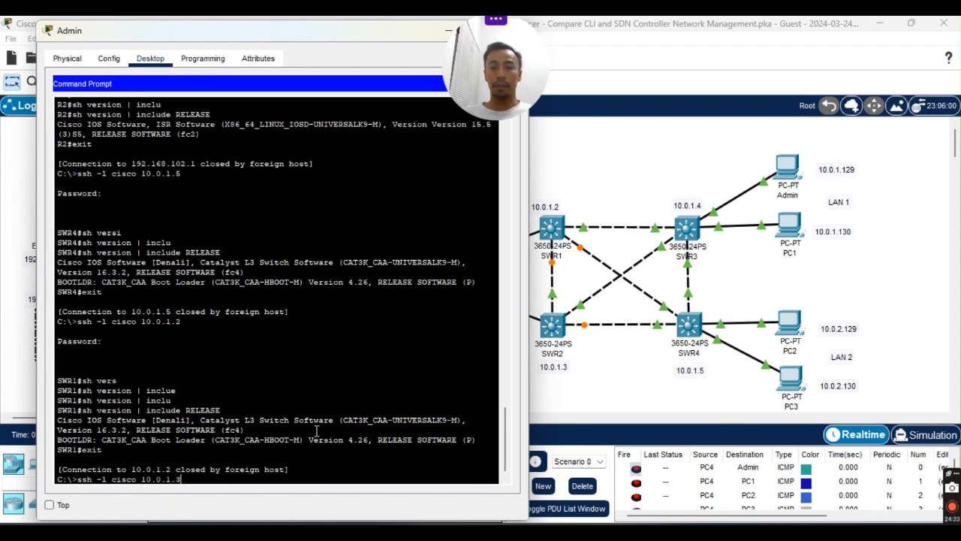
pyautogui.press('Return')
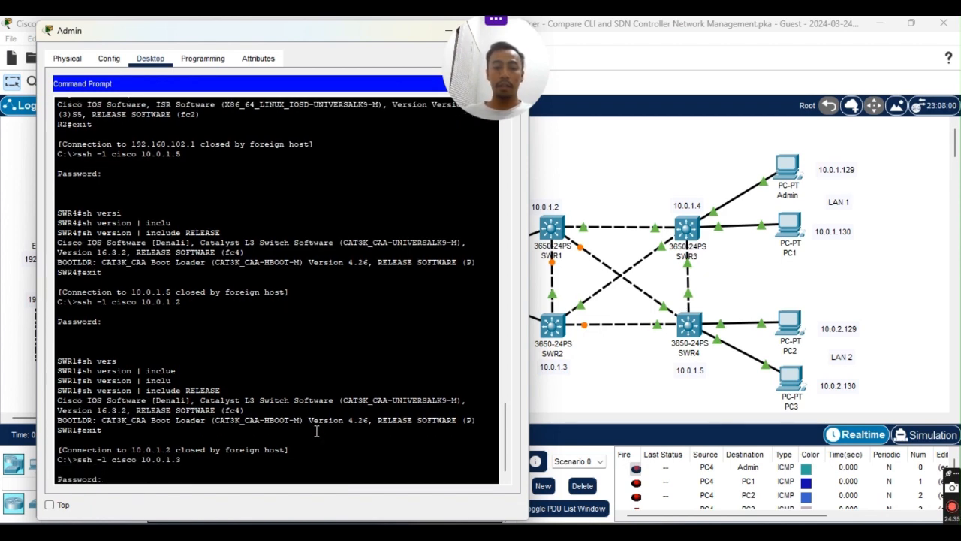
pyautogui.press('Return')
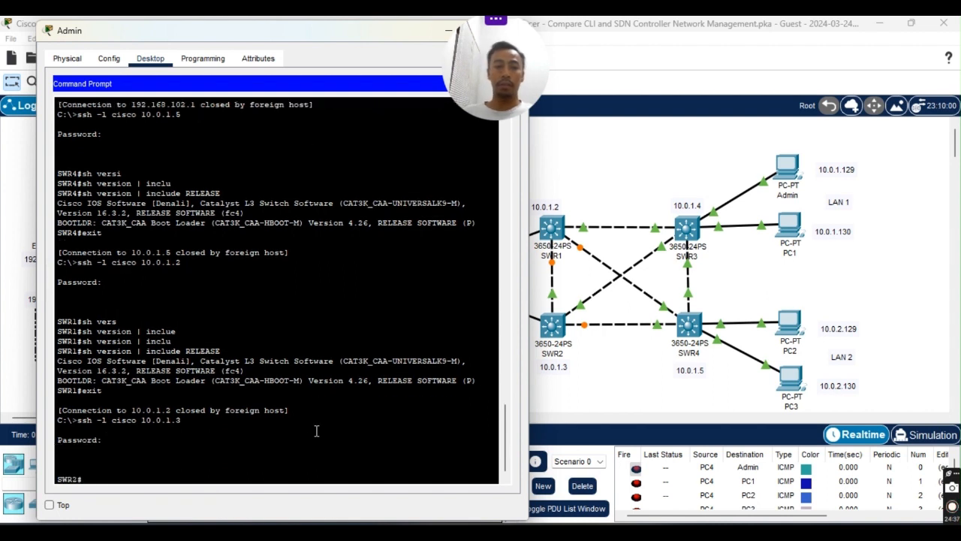
# Run 'sh version | include RELEASE' on SWR2, correcting the misspelled filter word and rerunning.
pyautogui.write('sh vers')
pyautogui.press('Tab')
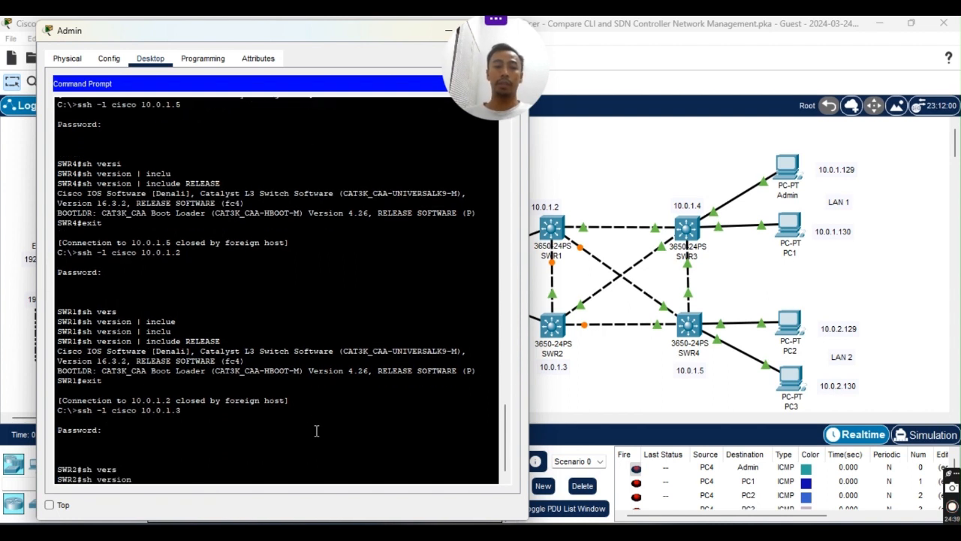
pyautogui.write('| in')
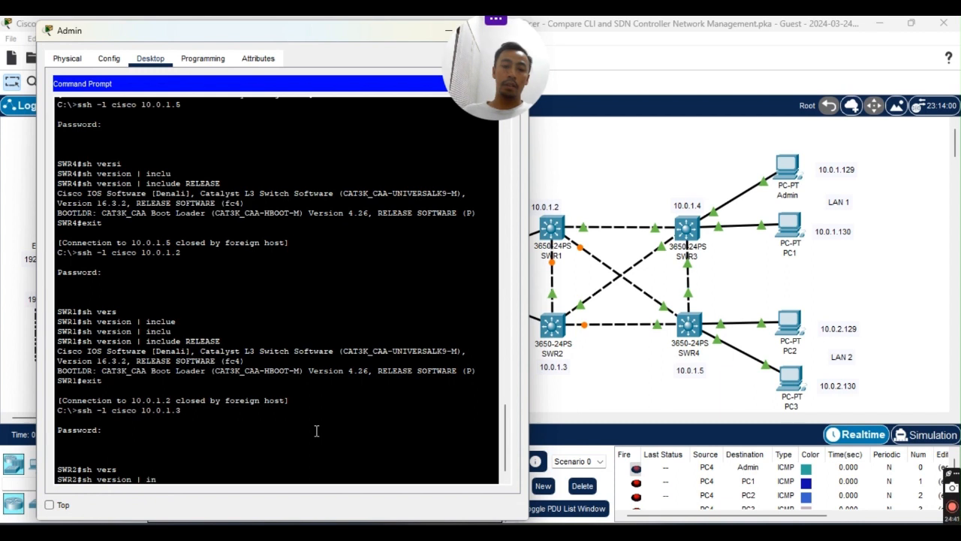
pyautogui.write('clu')
pyautogui.press('Tab')
pyautogui.write('REL')
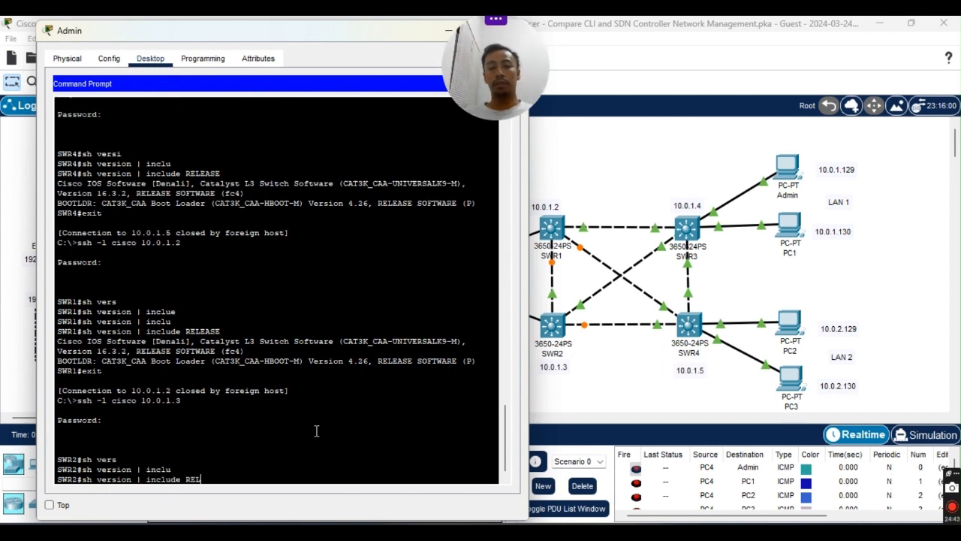
pyautogui.write('EASE')
pyautogui.press('Return')
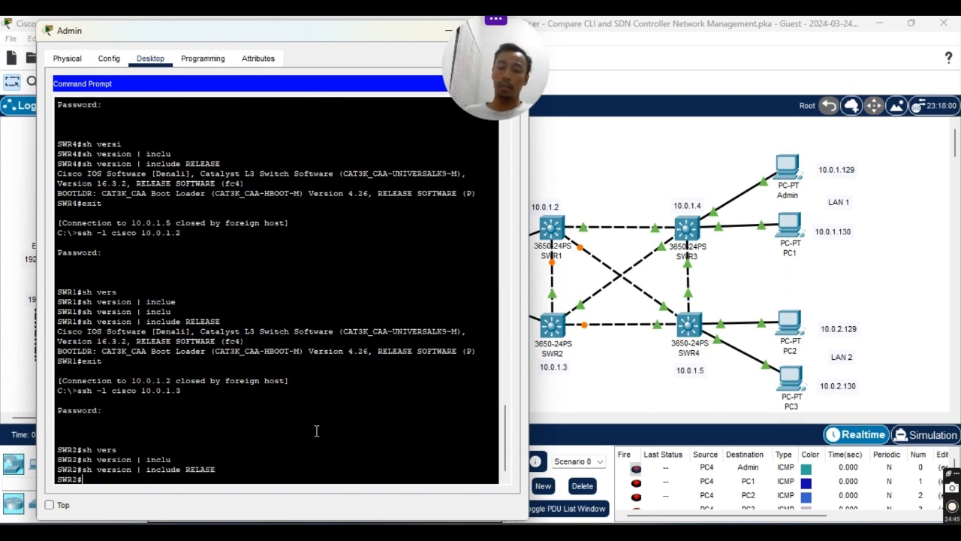
pyautogui.press('Up')
pyautogui.press('BackSpace')
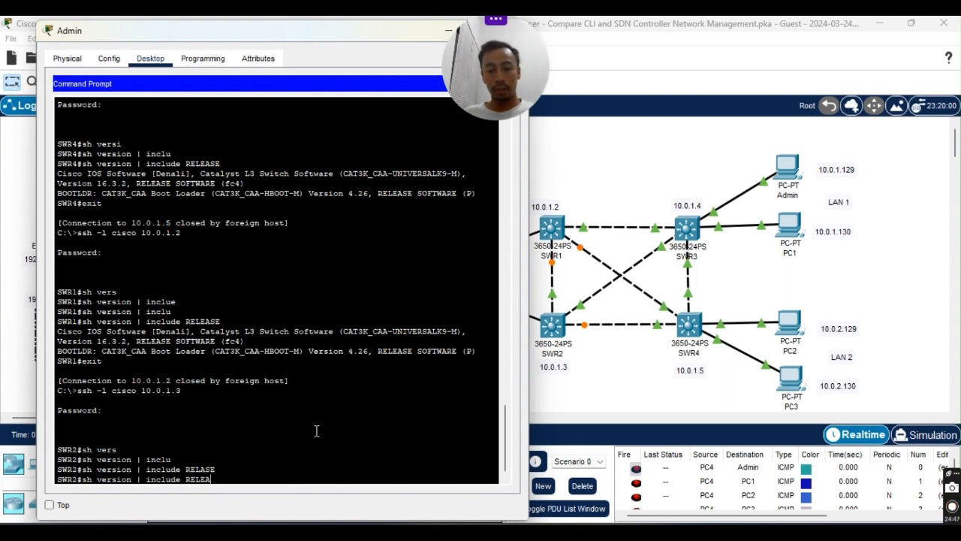
pyautogui.write('SE')
pyautogui.press('Return')
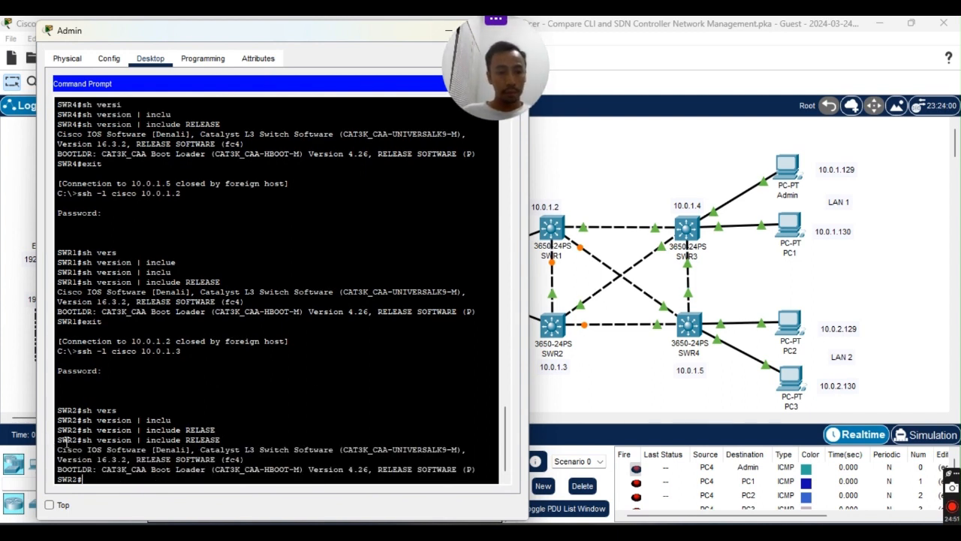
# Paste SWR2's version lines at the end of the notes, minimize Notepad, and move Admin aside.
pyautogui.moveTo(57, 440); pyautogui.dragTo(479, 470)
pyautogui.rightClick(466, 475)
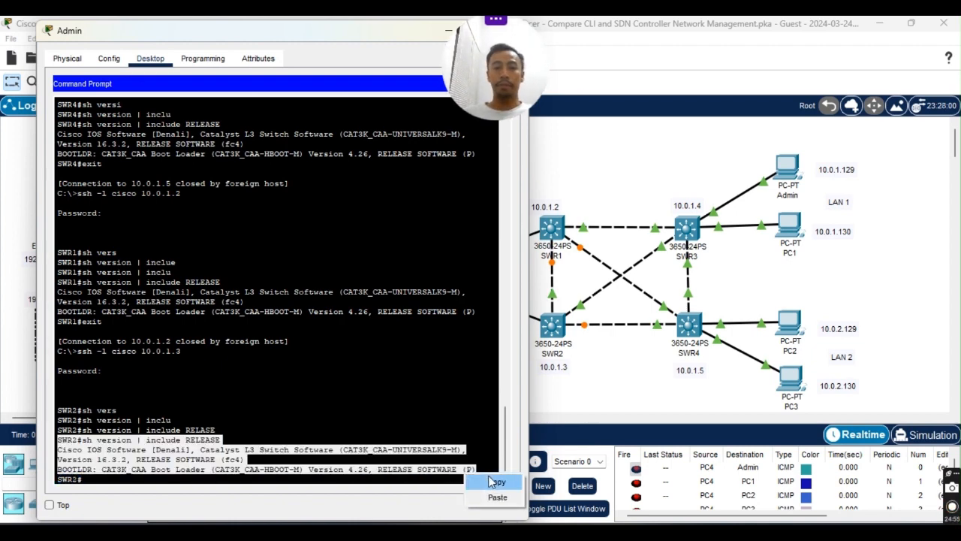
pyautogui.click(488, 484)
pyautogui.moveTo(680, 530)
pyautogui.click(684, 466)
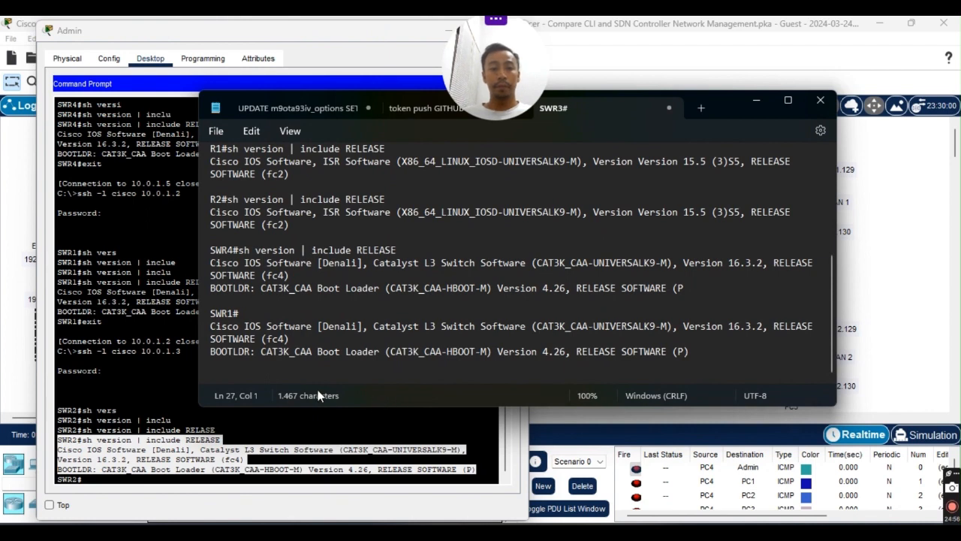
pyautogui.hotkey('ctrl', 'v')
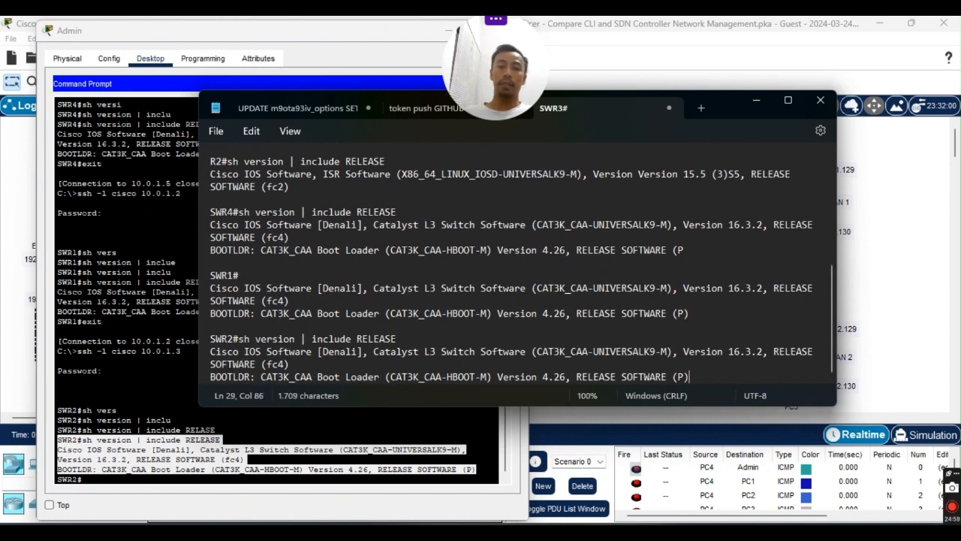
pyautogui.press('Return')
pyautogui.press('Return')
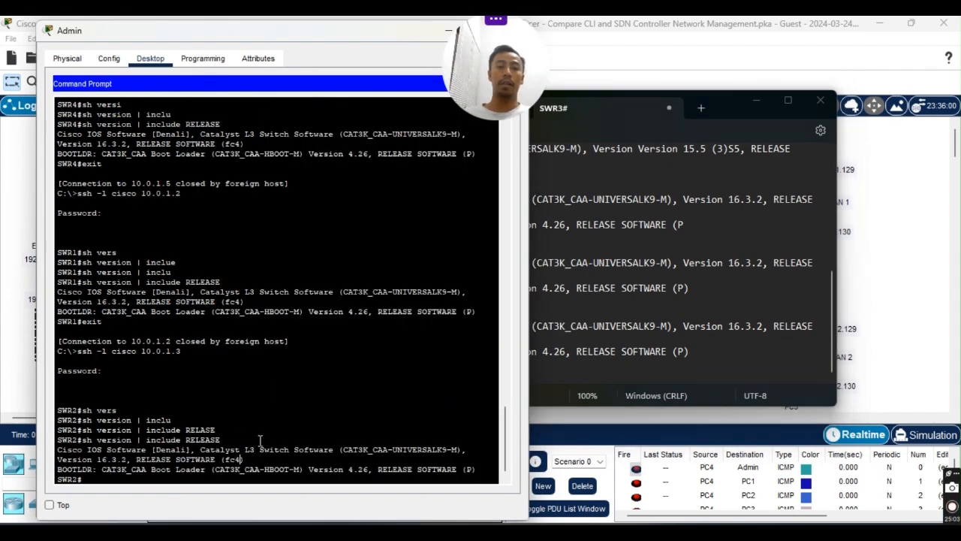
pyautogui.click(240, 459)
pyautogui.click(751, 101)
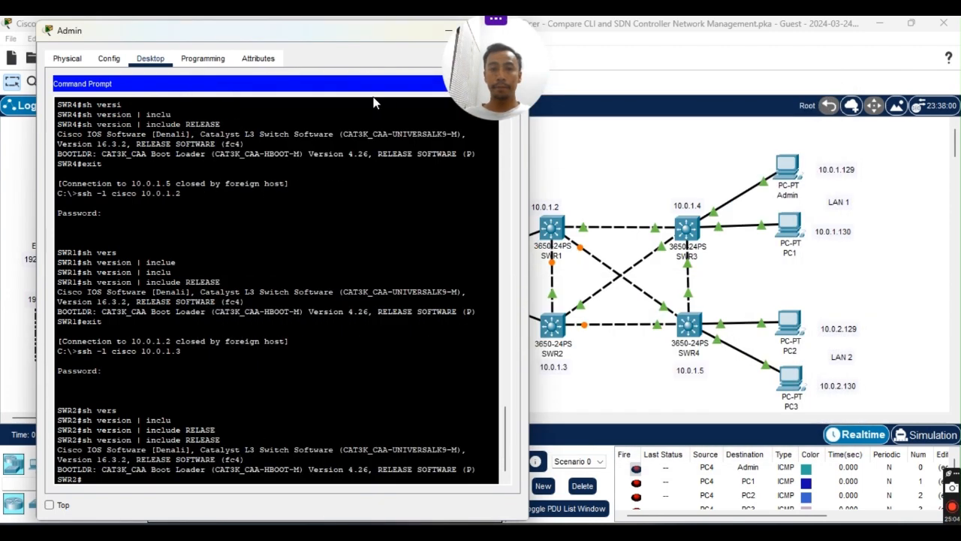
pyautogui.moveTo(332, 34); pyautogui.dragTo(798, 61)
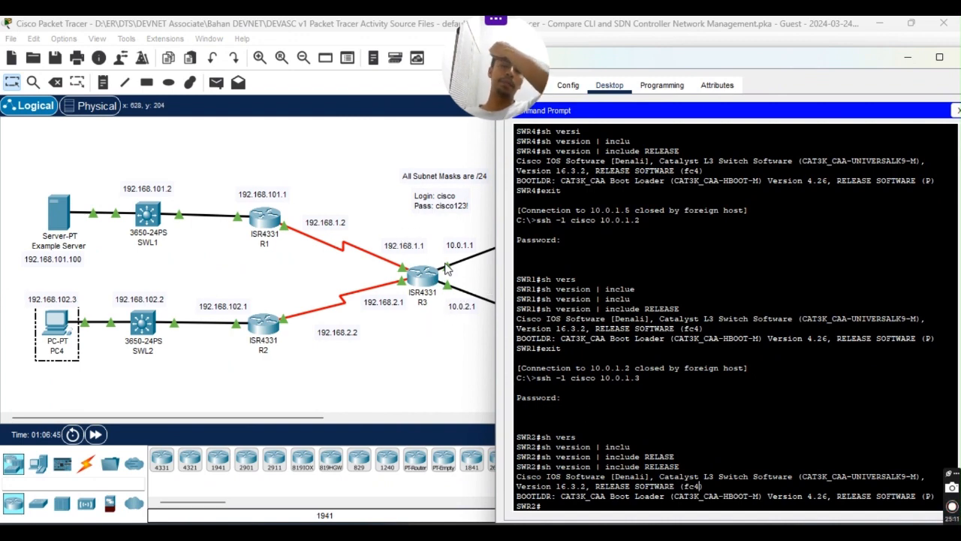
# Exit SWR2 and SSH into R3 at 10.0.1.1, logging in with the password.
pyautogui.scroll(-1, 675, 430)
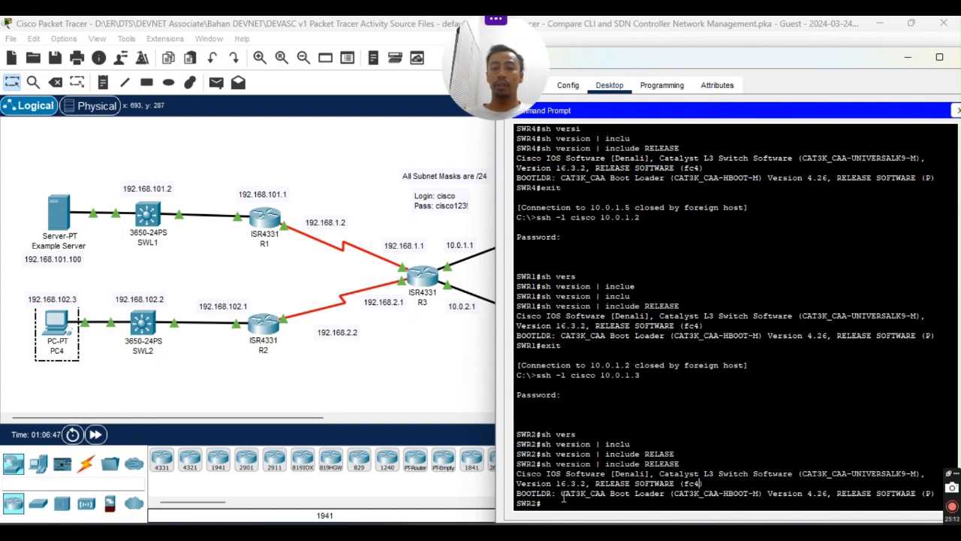
pyautogui.press('Return')
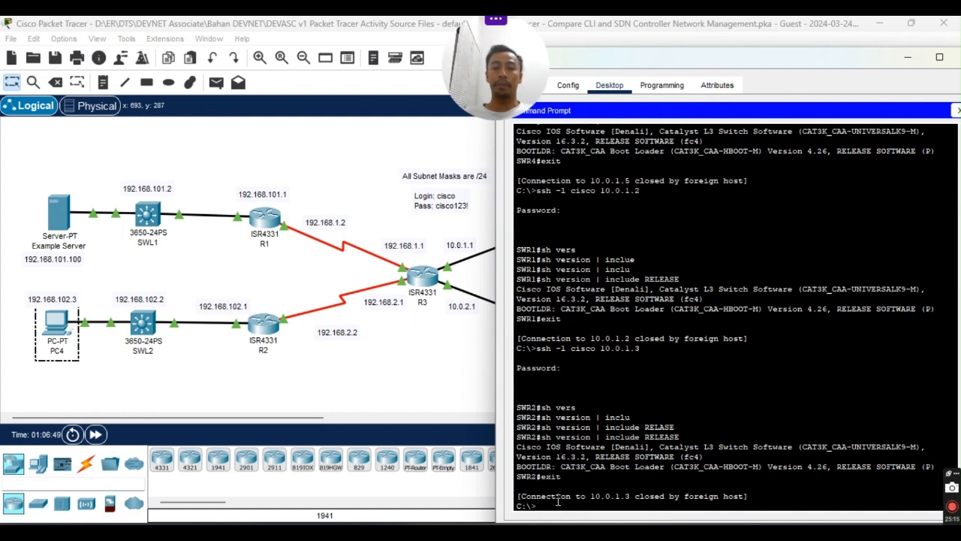
pyautogui.click(419, 369)
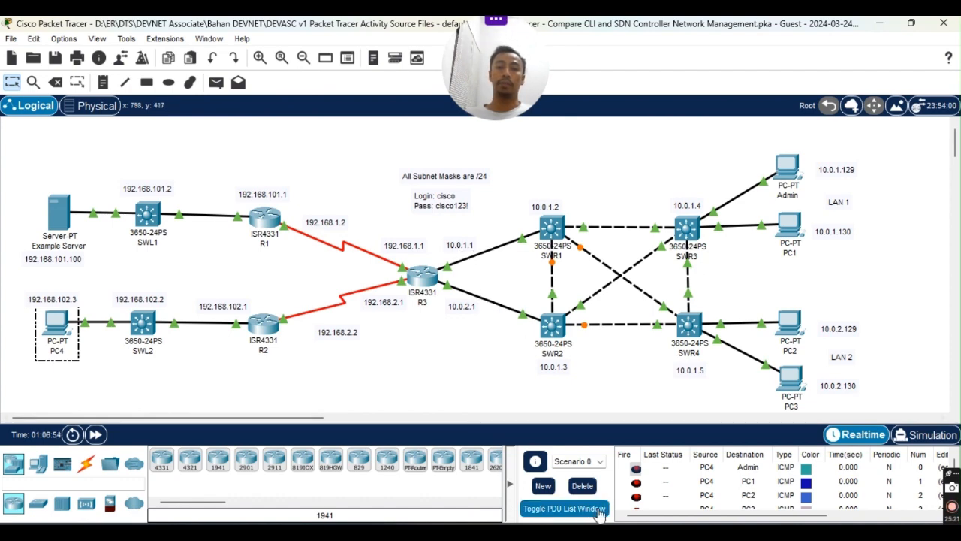
pyautogui.moveTo(667, 524)
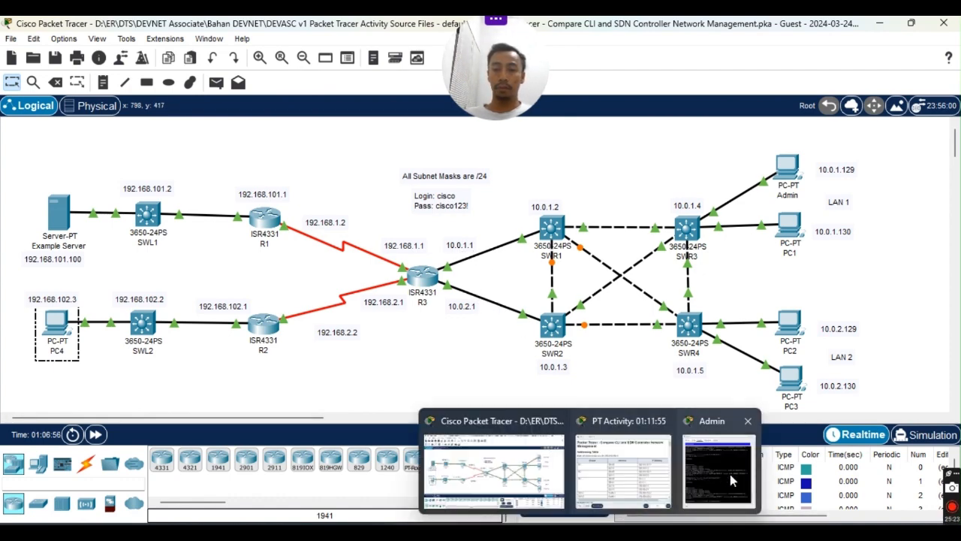
pyautogui.click(721, 458)
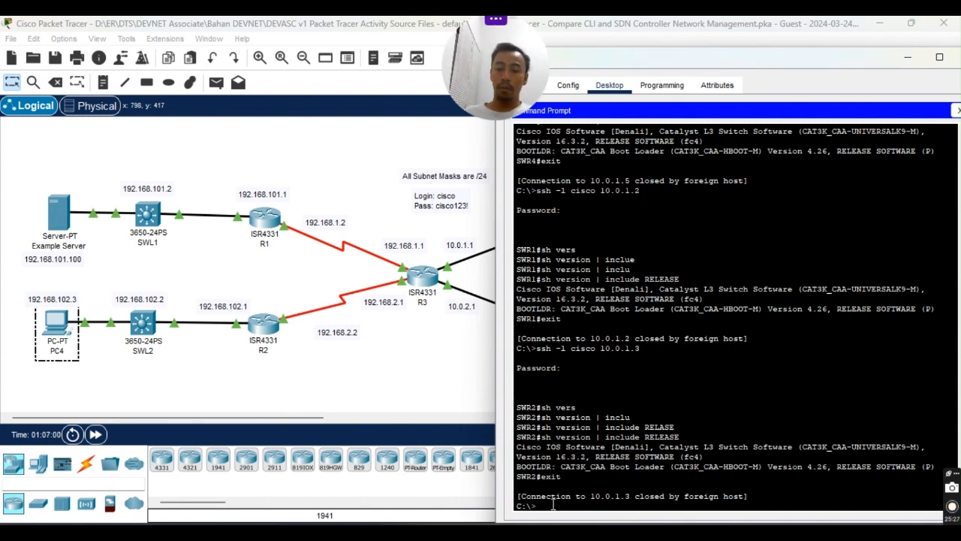
pyautogui.press('Up')
pyautogui.press('BackSpace')
pyautogui.write('10.0.1.1')
pyautogui.press('Return')
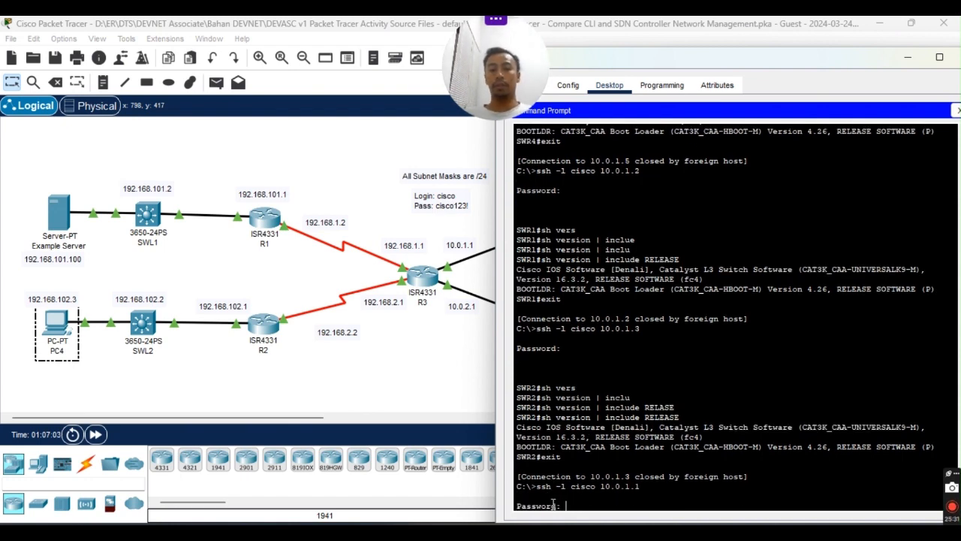
pyautogui.press('Return')
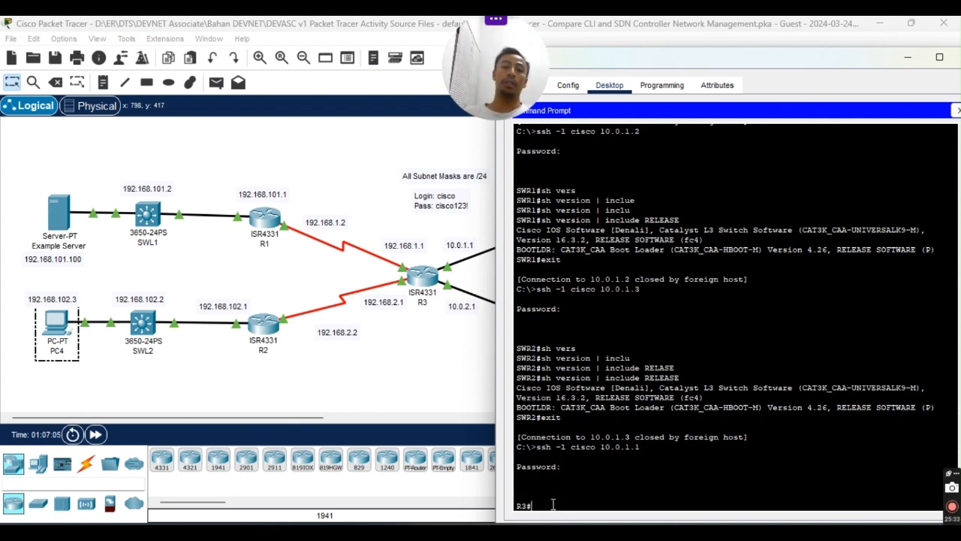
# Run 'sh version | include RELEASE' on R3 to show ISR Software Version 15.5(3)S5.
pyautogui.write('sh vers')
pyautogui.press('Tab')
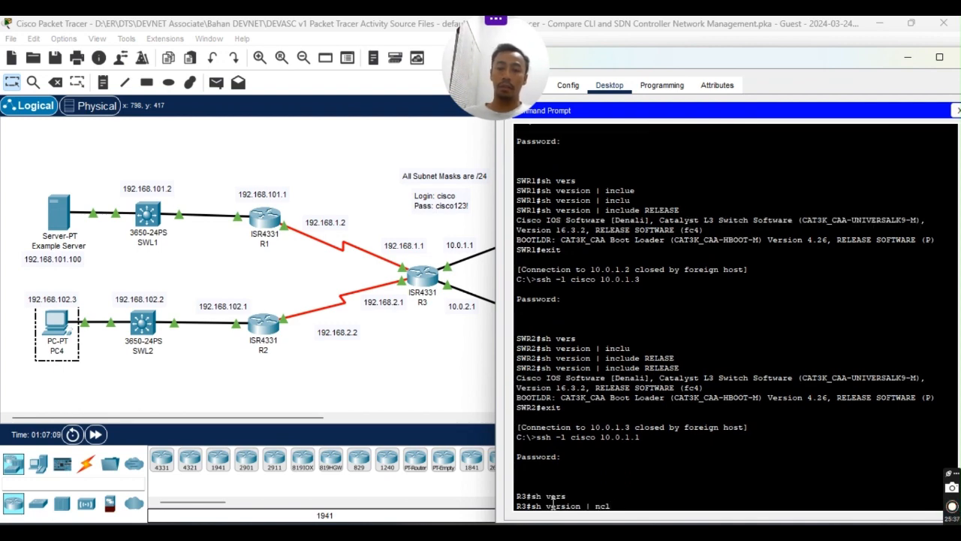
pyautogui.write('| ncl')
pyautogui.press('Tab')
pyautogui.write('inclu')
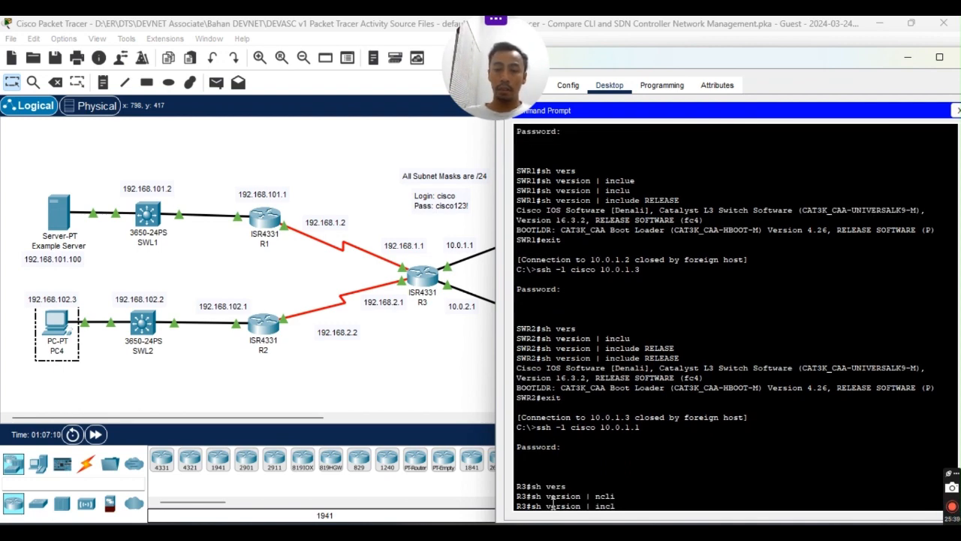
pyautogui.press('Tab')
pyautogui.write('R')
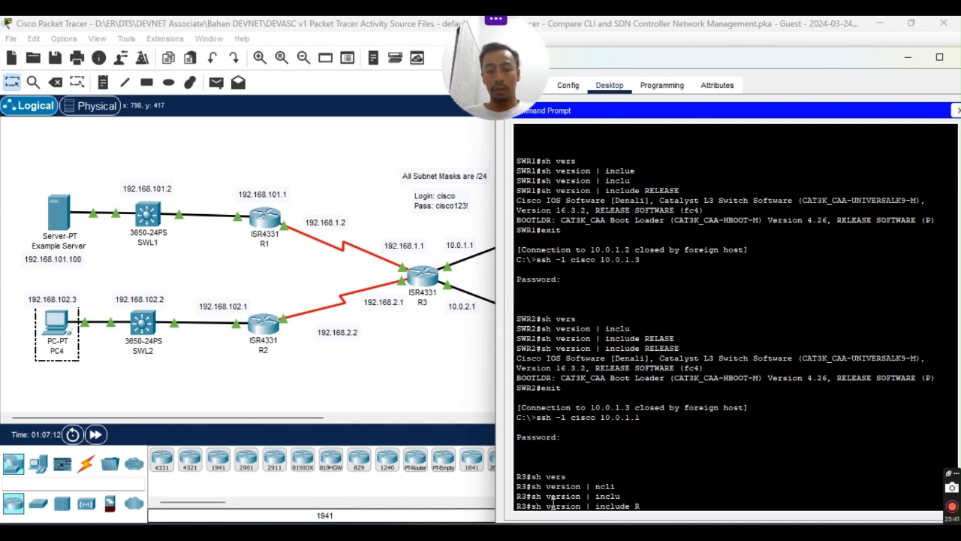
pyautogui.write('ELEASE')
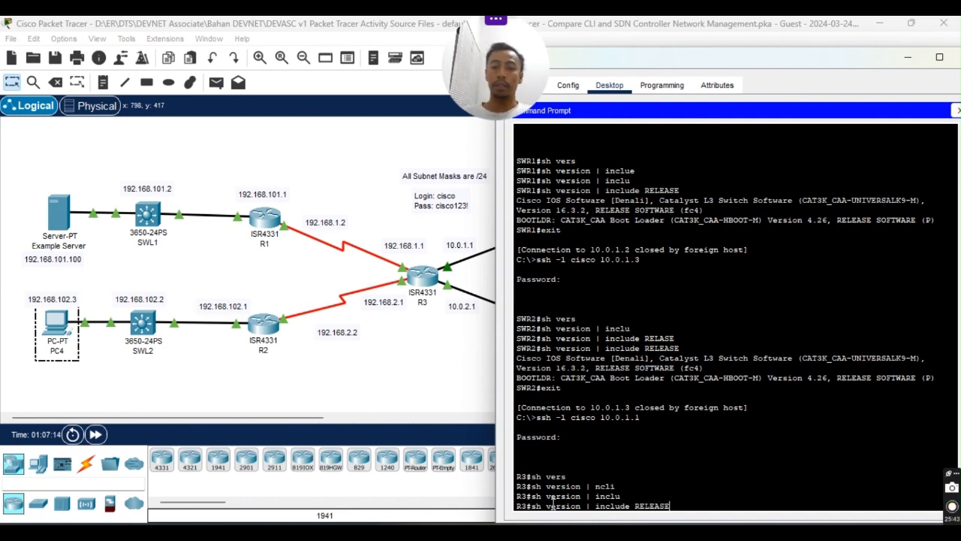
pyautogui.press('Return')
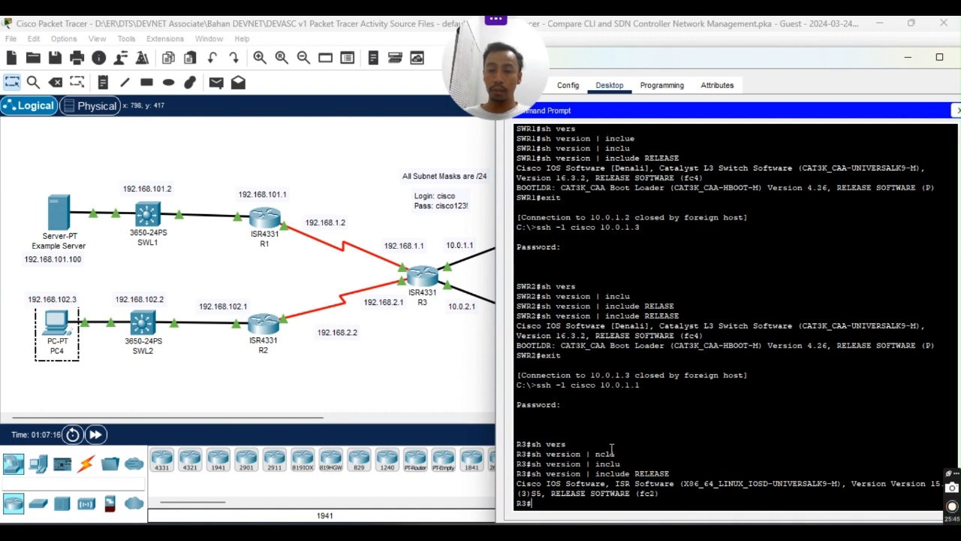
# Copy R3's show version lines (Version 15.5(3)S5) into the Notepad notes.
pyautogui.doubleClick(781, 62)
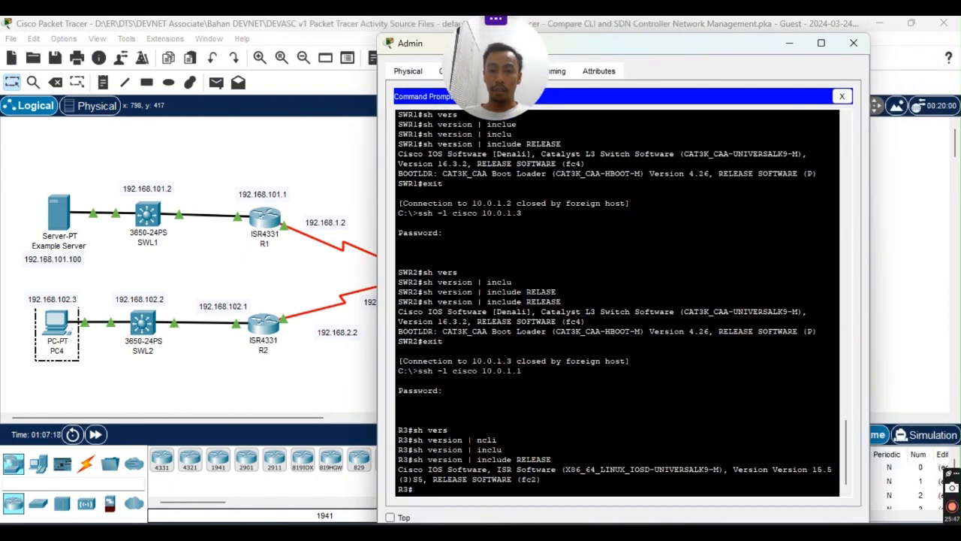
pyautogui.moveTo(398, 459); pyautogui.dragTo(542, 482)
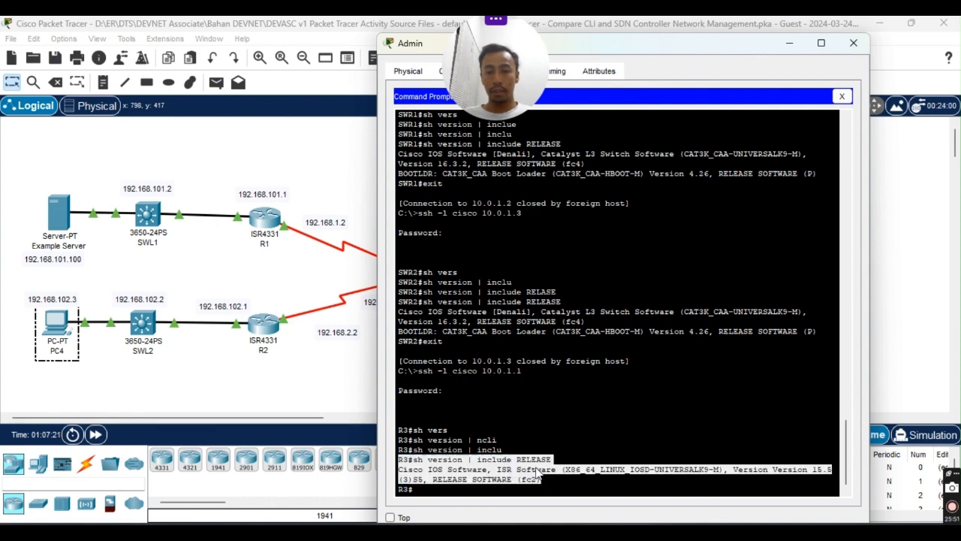
pyautogui.rightClick(555, 476)
pyautogui.click(571, 479)
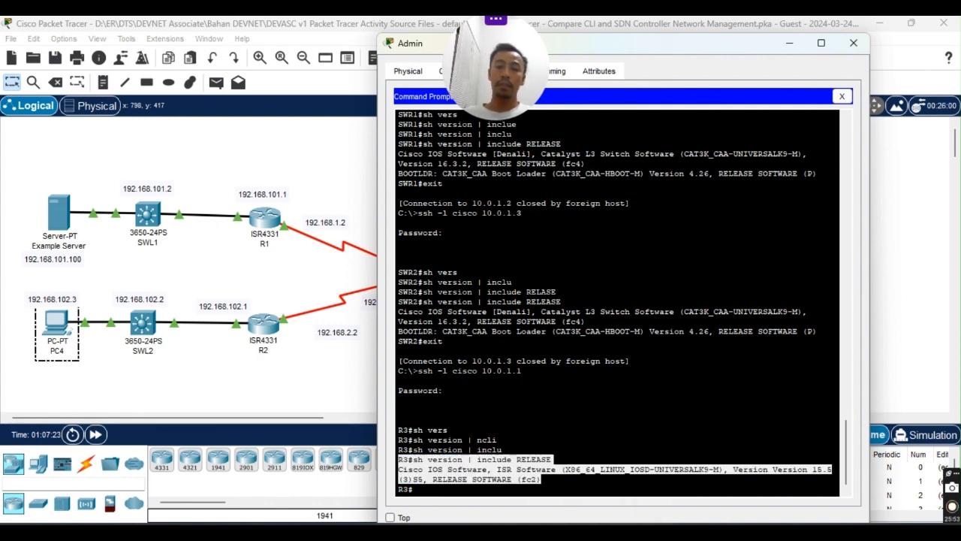
pyautogui.hotkey('alt', 'Tab')
pyautogui.hotkey('ctrl', 'v')
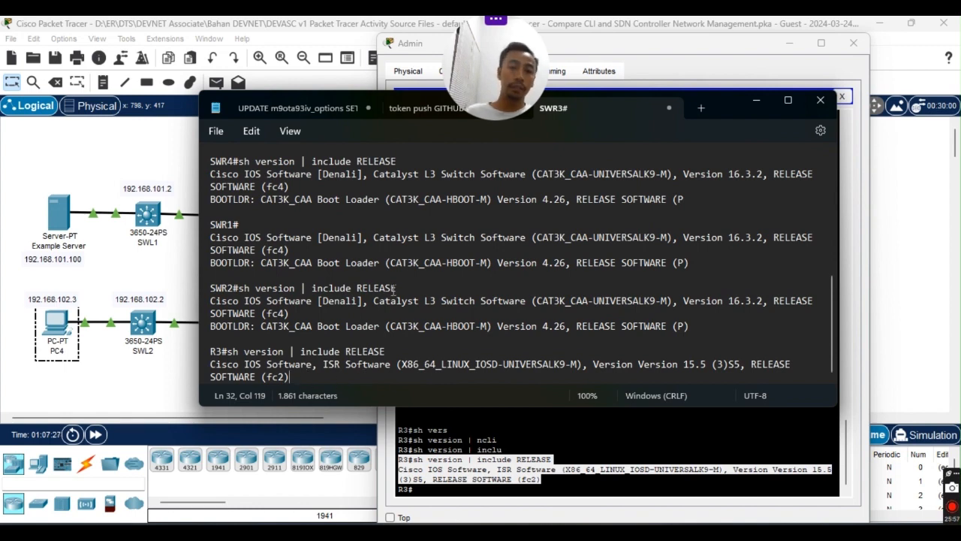
# Review each device's version line in the notes: SWR3, SWL2, R1, R2, SWR4, SWR2, R3.
pyautogui.scroll(8, 390, 288)
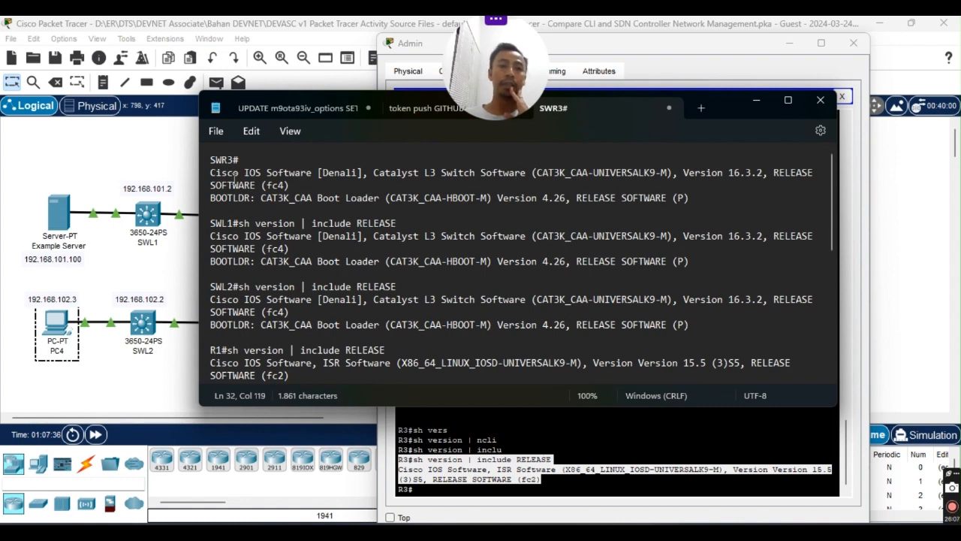
pyautogui.click(239, 236)
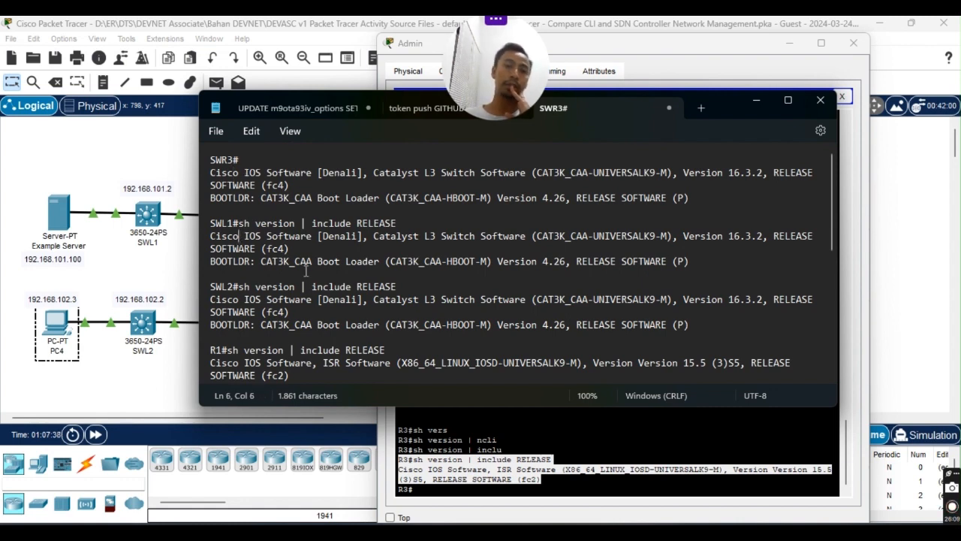
pyautogui.scroll(-1, 305, 272)
pyautogui.click(252, 284)
pyautogui.scroll(-2, 252, 278)
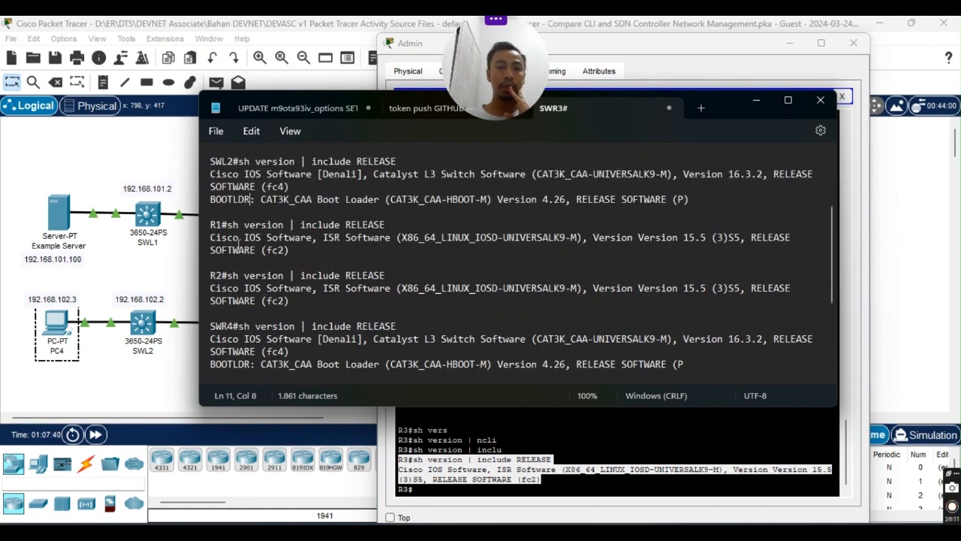
pyautogui.click(243, 238)
pyautogui.click(238, 288)
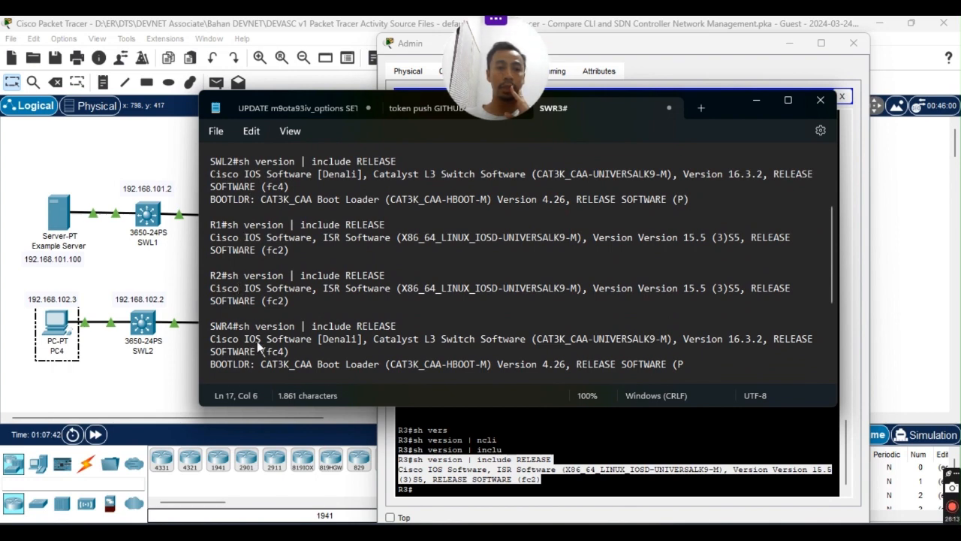
pyautogui.scroll(-1, 255, 342)
pyautogui.click(247, 301)
pyautogui.scroll(-2, 248, 299)
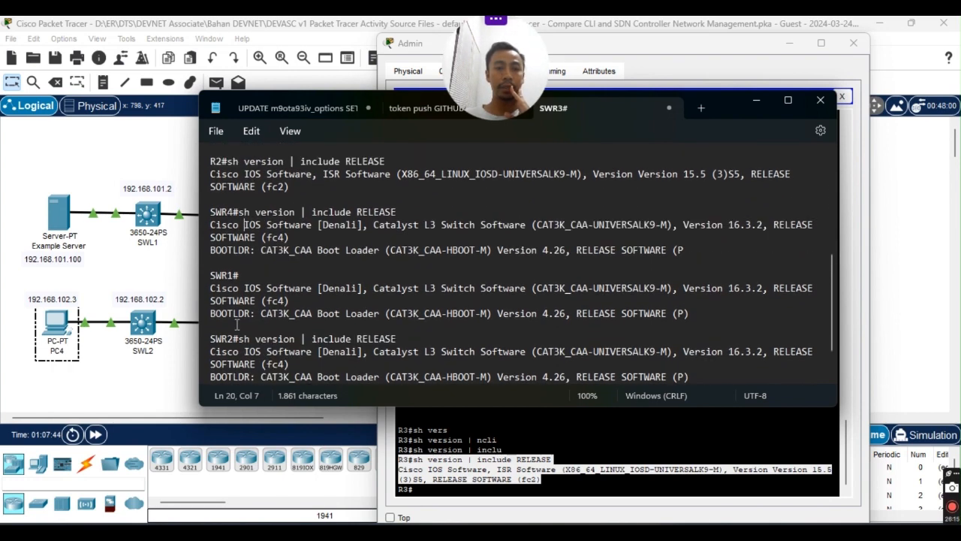
pyautogui.click(256, 364)
pyautogui.scroll(-2, 255, 338)
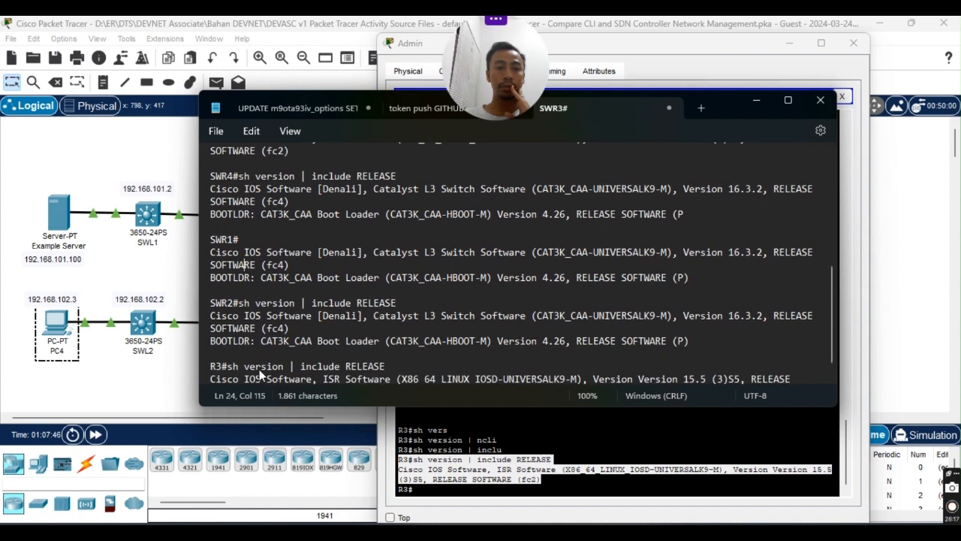
pyautogui.click(234, 365)
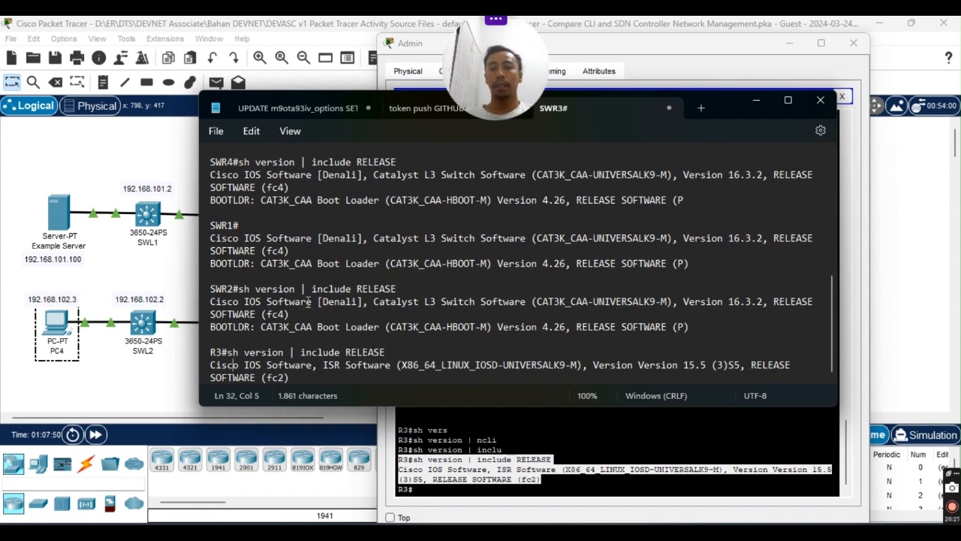
# Highlight the software text and the SWR4, SWR2 and R3 entries in the saved notes.
pyautogui.scroll(5, 298, 308)
pyautogui.moveTo(223, 160); pyautogui.dragTo(245, 178)
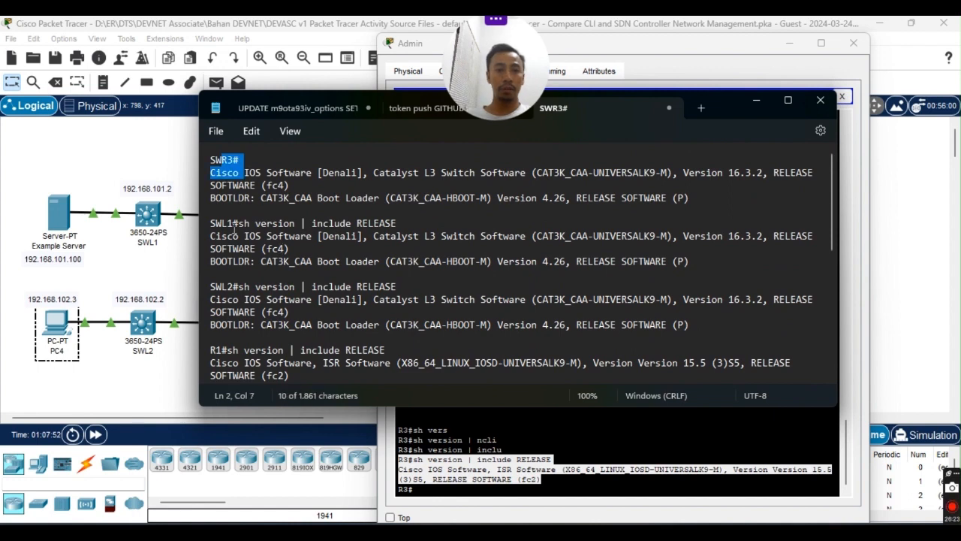
pyautogui.moveTo(228, 226); pyautogui.dragTo(244, 228)
pyautogui.scroll(-3, 239, 239)
pyautogui.scroll(-1, 250, 215)
pyautogui.moveTo(224, 192); pyautogui.dragTo(244, 228)
pyautogui.scroll(-2, 239, 225)
pyautogui.click(226, 201)
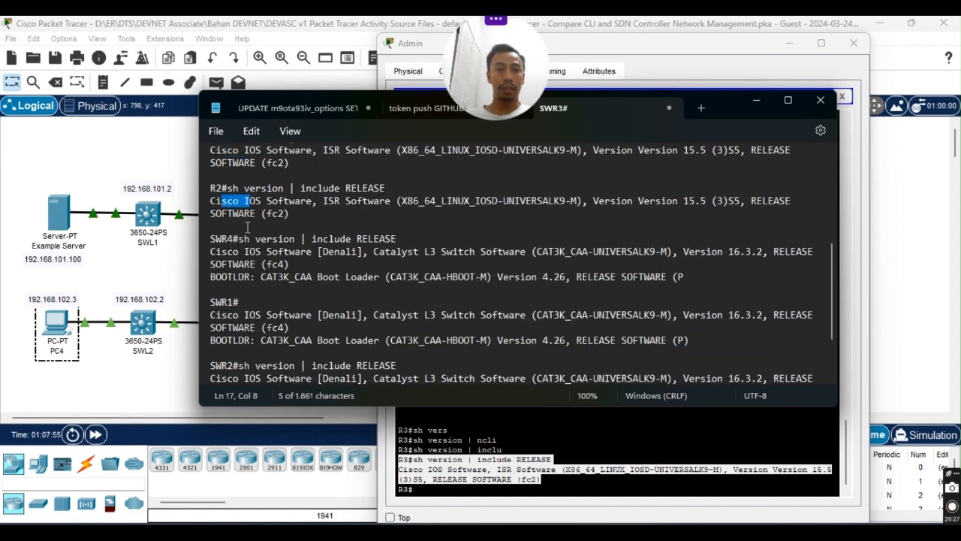
pyautogui.scroll(-2, 229, 203)
pyautogui.moveTo(227, 187); pyautogui.dragTo(255, 187)
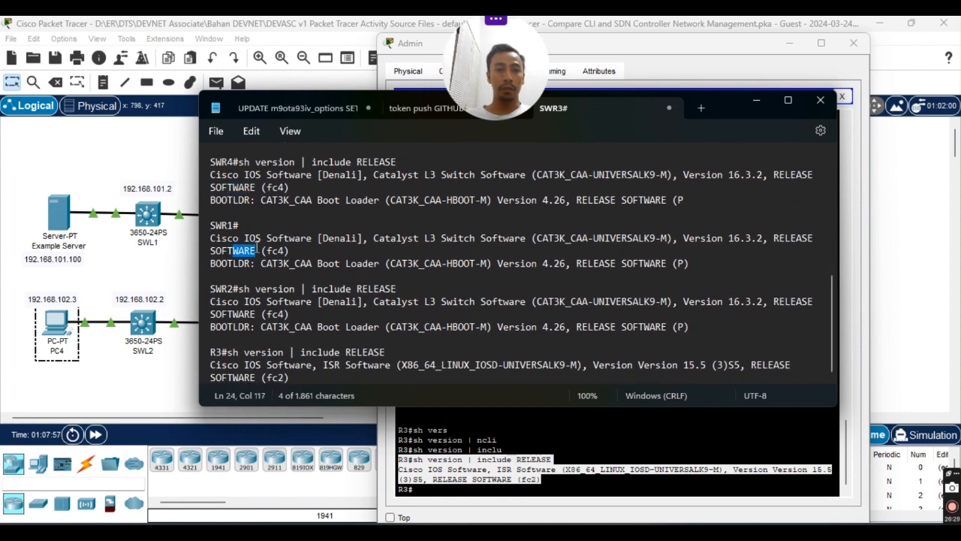
pyautogui.moveTo(228, 289); pyautogui.dragTo(249, 289)
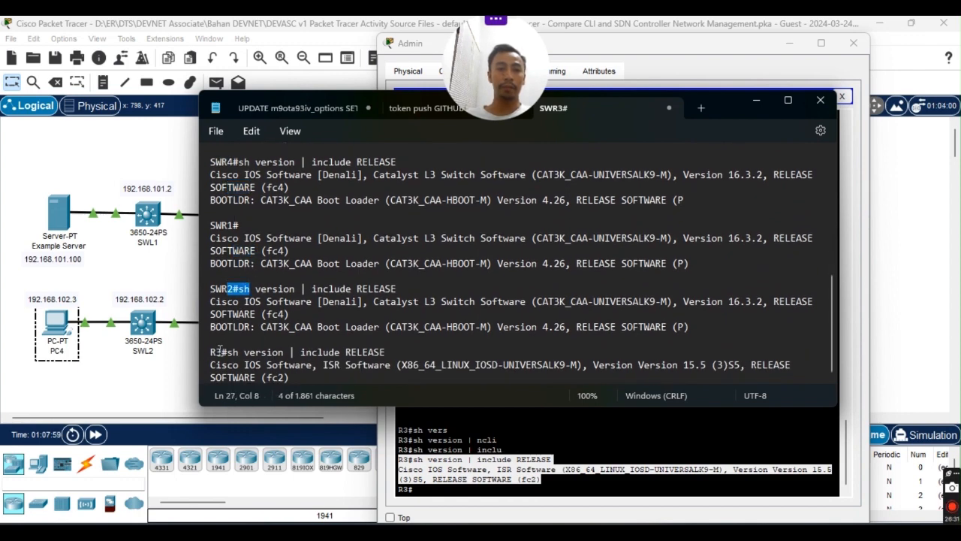
pyautogui.moveTo(217, 352); pyautogui.dragTo(223, 351)
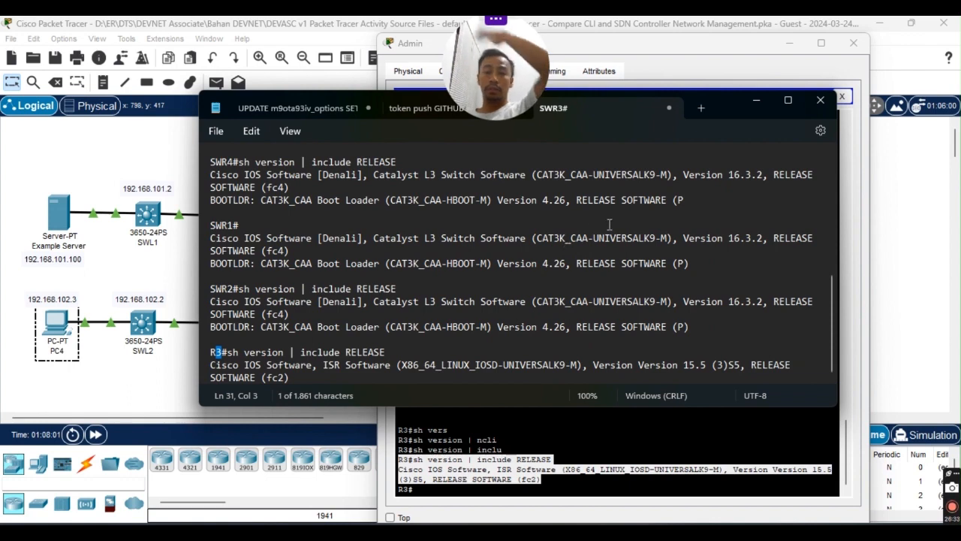
# Minimize the notes, end the R3 SSH session with exit, and close the Admin PC window.
pyautogui.click(756, 100)
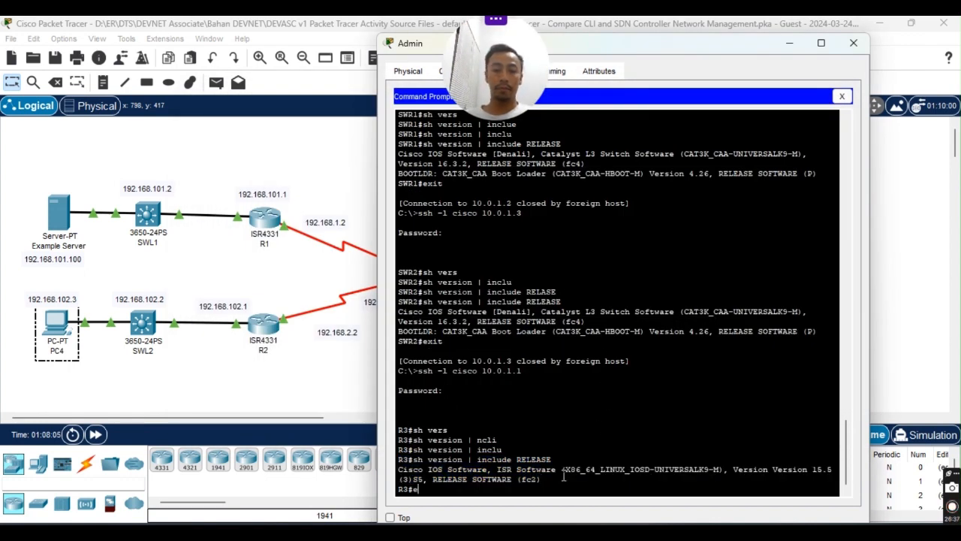
pyautogui.write('xit')
pyautogui.press('Return')
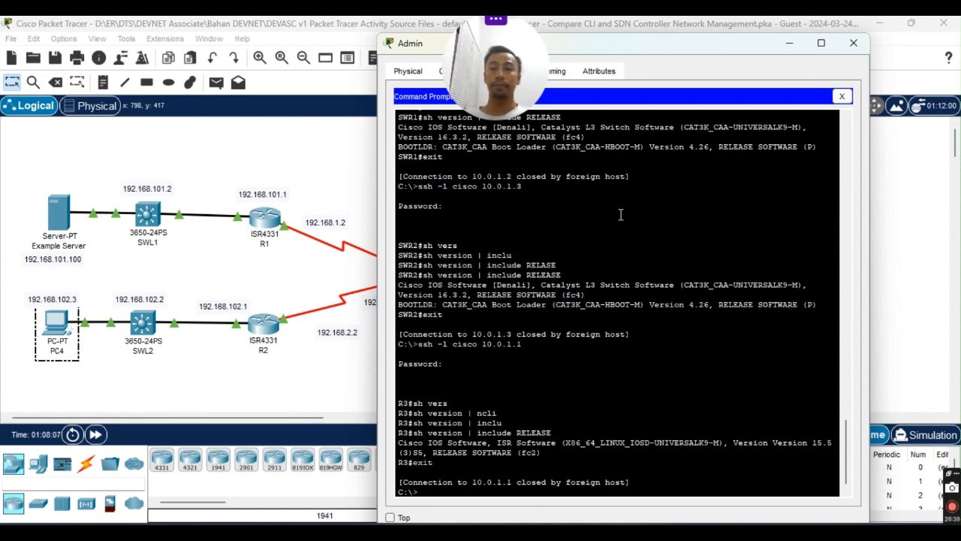
pyautogui.click(853, 43)
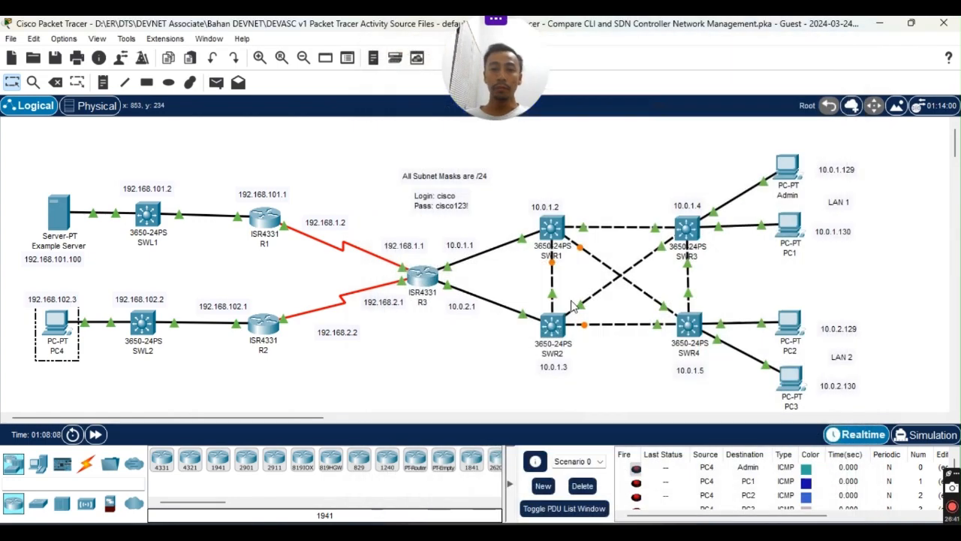
# Bring Modul 8.8.2.pdf forward and scroll to Part 3: Configure the PT-Controller, Step 1.
pyautogui.click(560, 532)
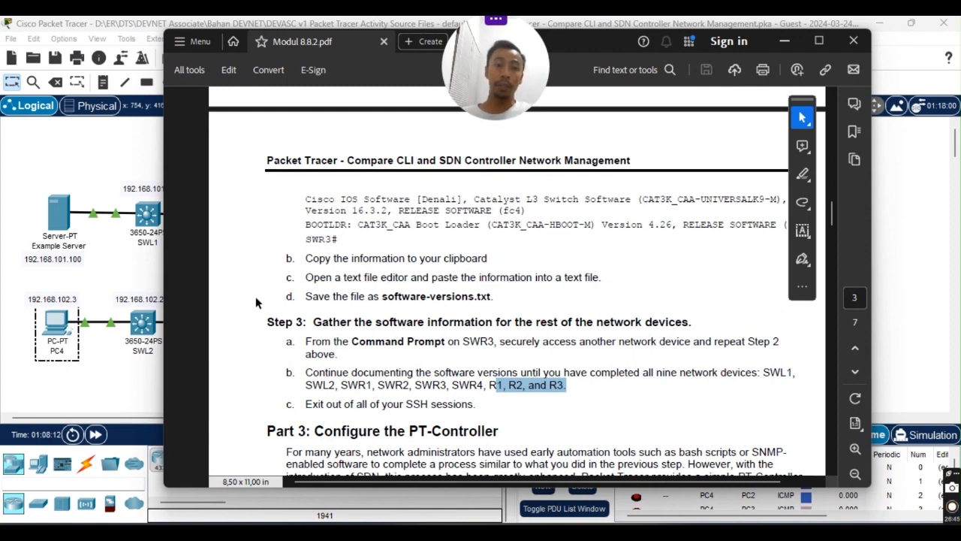
pyautogui.click(599, 384)
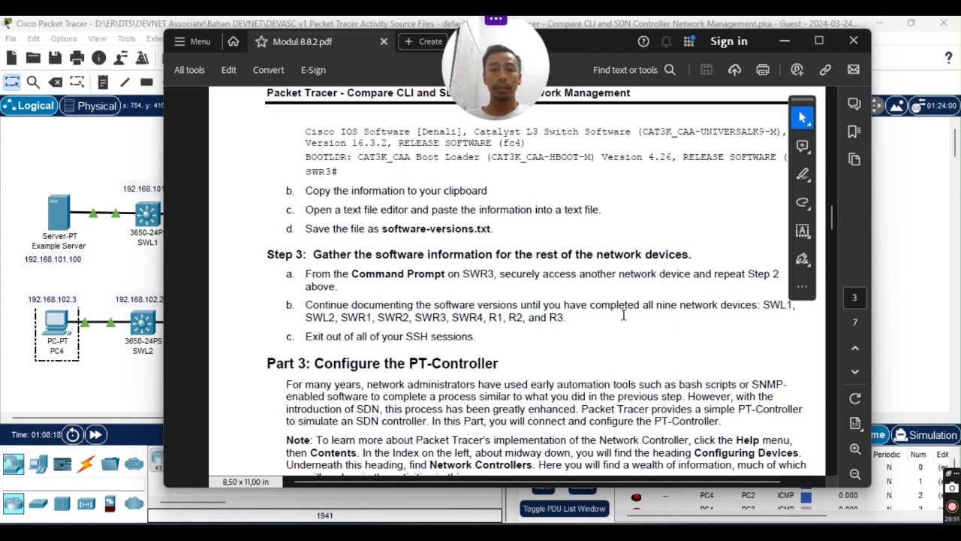
pyautogui.moveTo(306, 335); pyautogui.dragTo(496, 337)
pyautogui.click(512, 336)
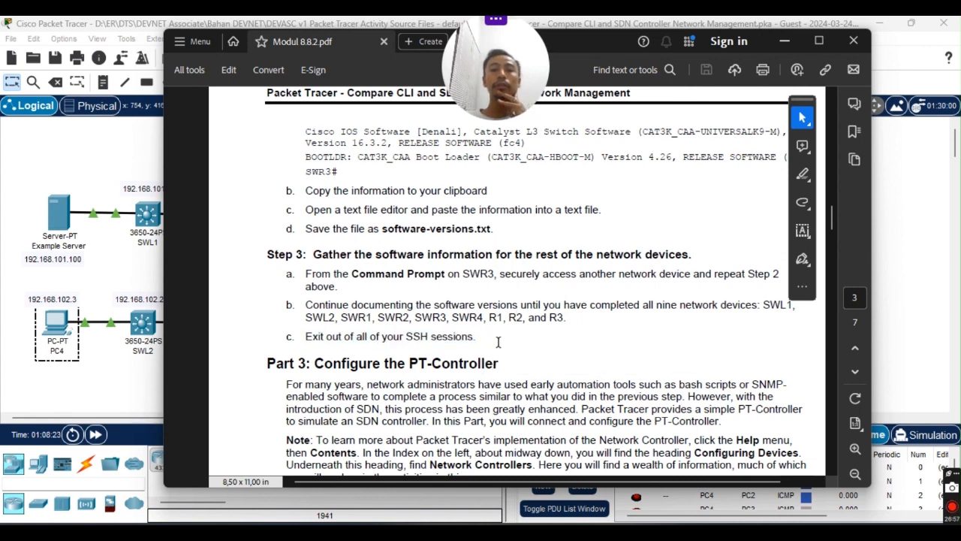
pyautogui.scroll(-3, 430, 346)
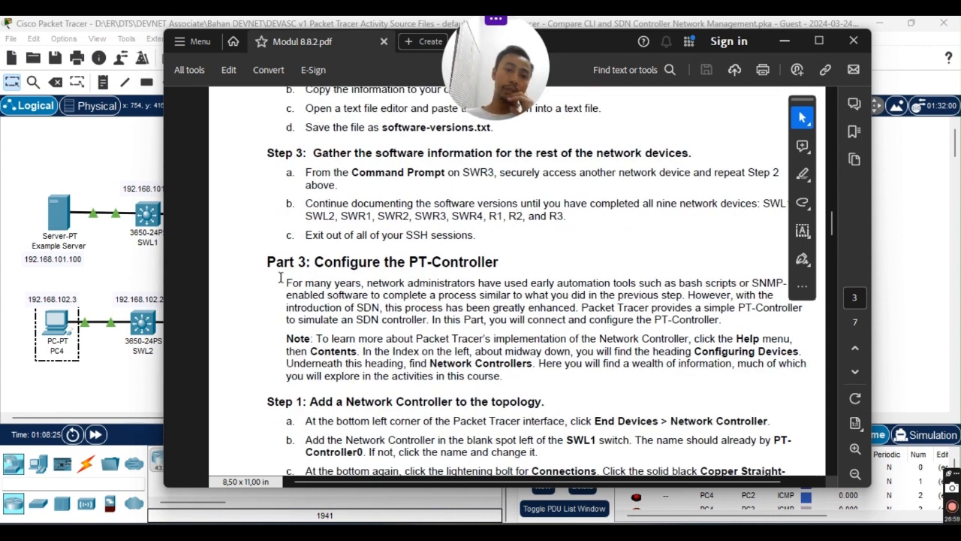
pyautogui.scroll(-2, 280, 278)
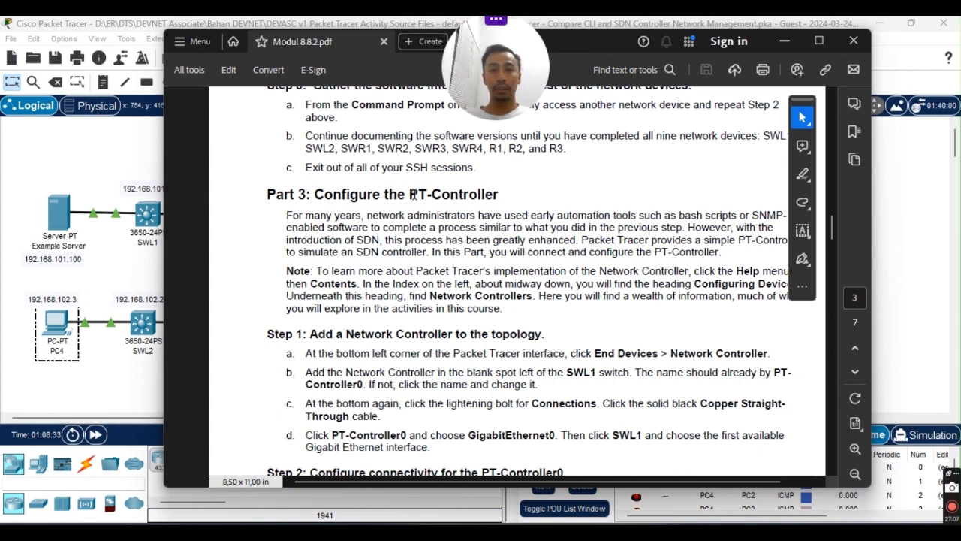
pyautogui.moveTo(461, 195); pyautogui.dragTo(479, 194)
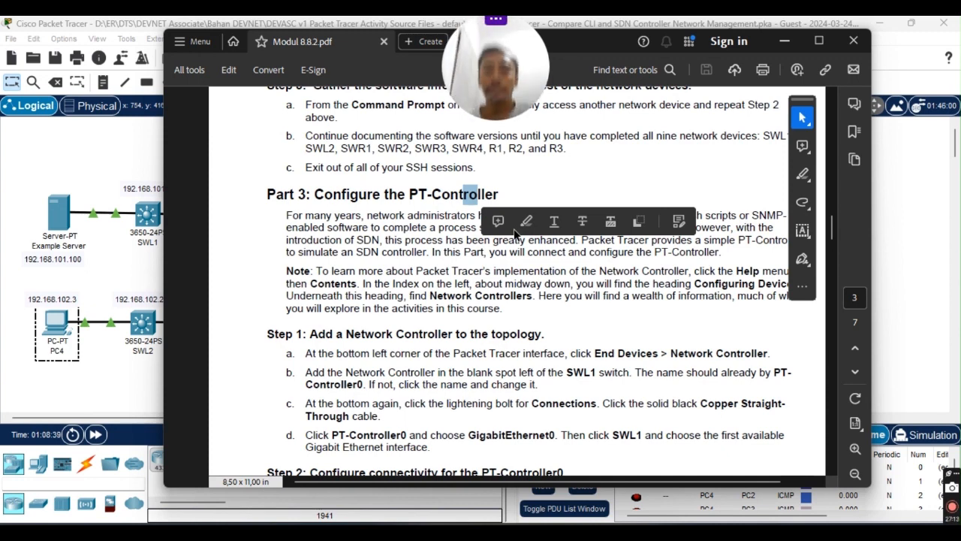
pyautogui.click(608, 307)
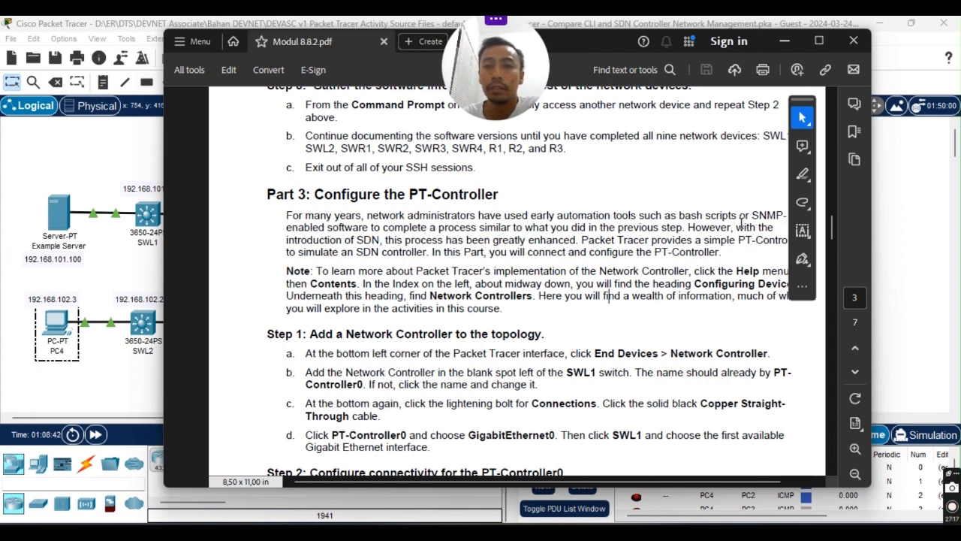
pyautogui.scroll(-1, 364, 283)
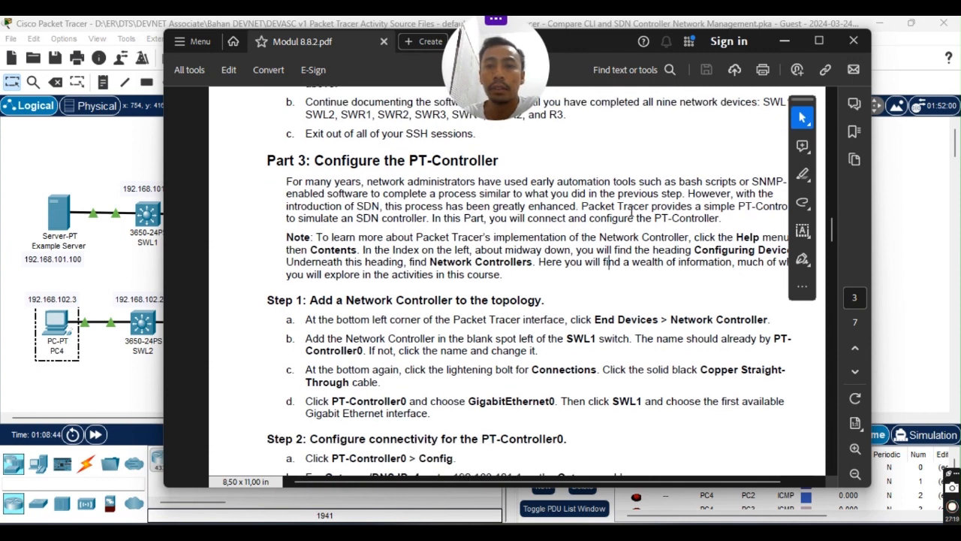
pyautogui.scroll(5, 688, 209)
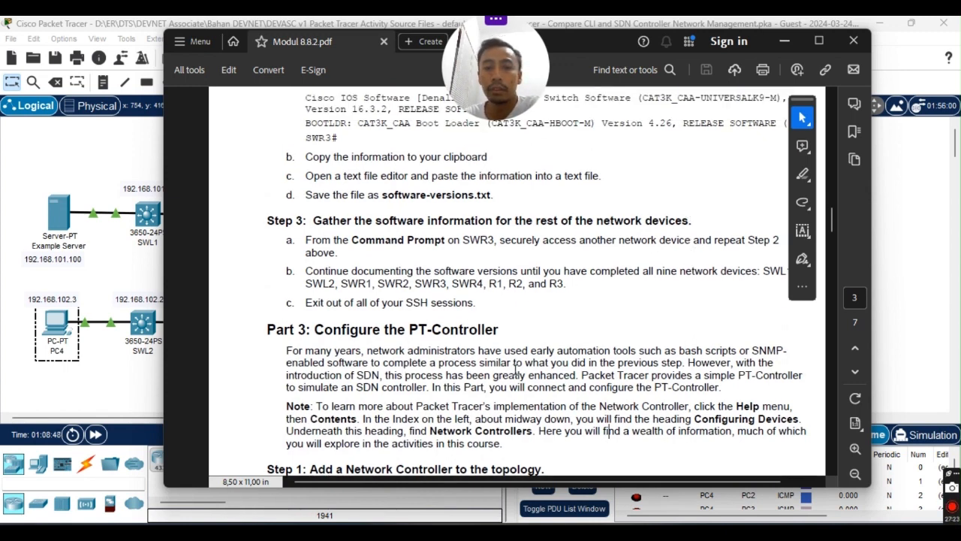
pyautogui.scroll(-1, 613, 368)
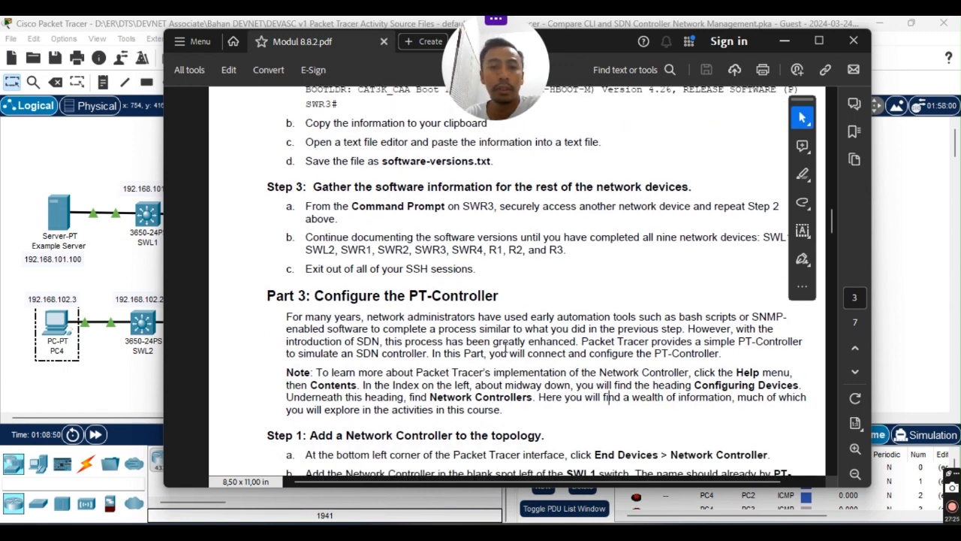
pyautogui.scroll(-1, 368, 347)
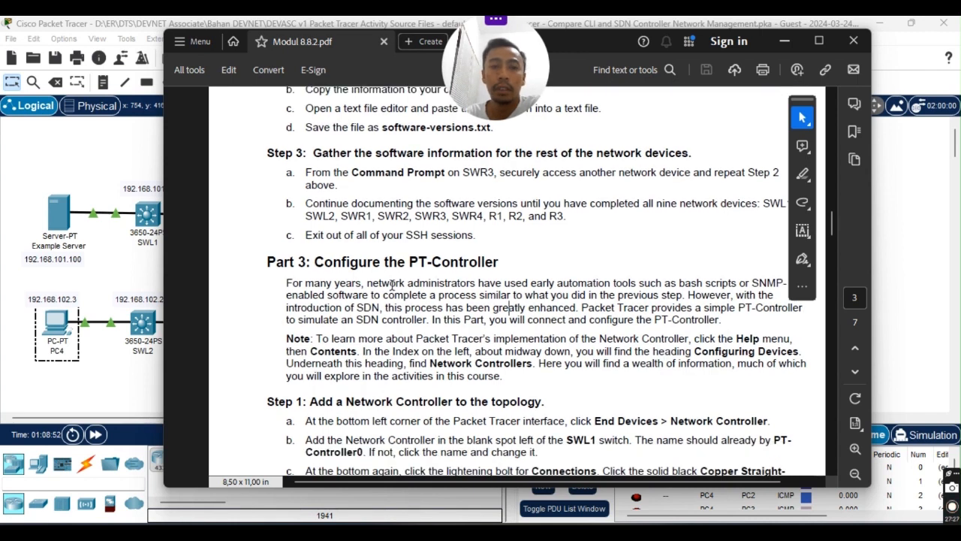
pyautogui.moveTo(306, 284); pyautogui.dragTo(478, 303)
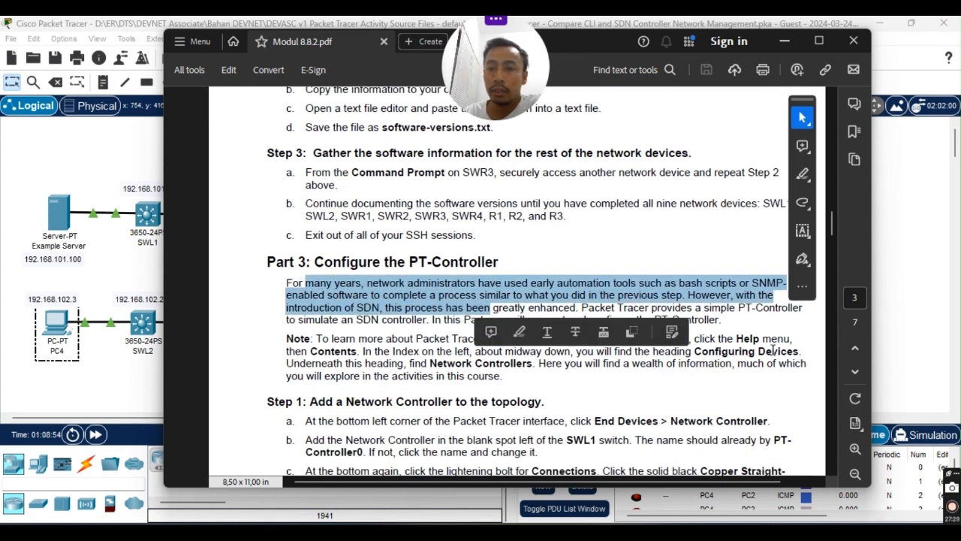
pyautogui.click(432, 282)
pyautogui.moveTo(407, 283); pyautogui.dragTo(578, 308)
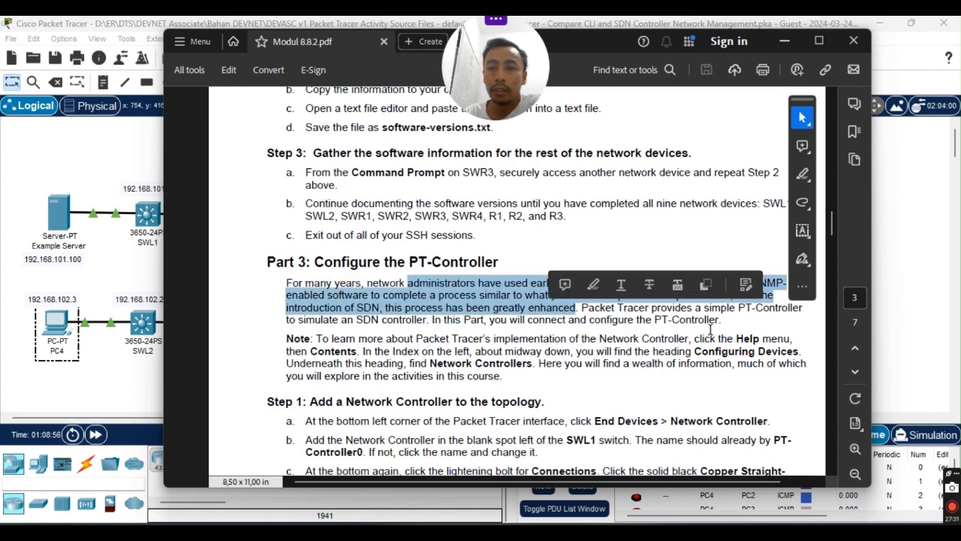
pyautogui.click(712, 330)
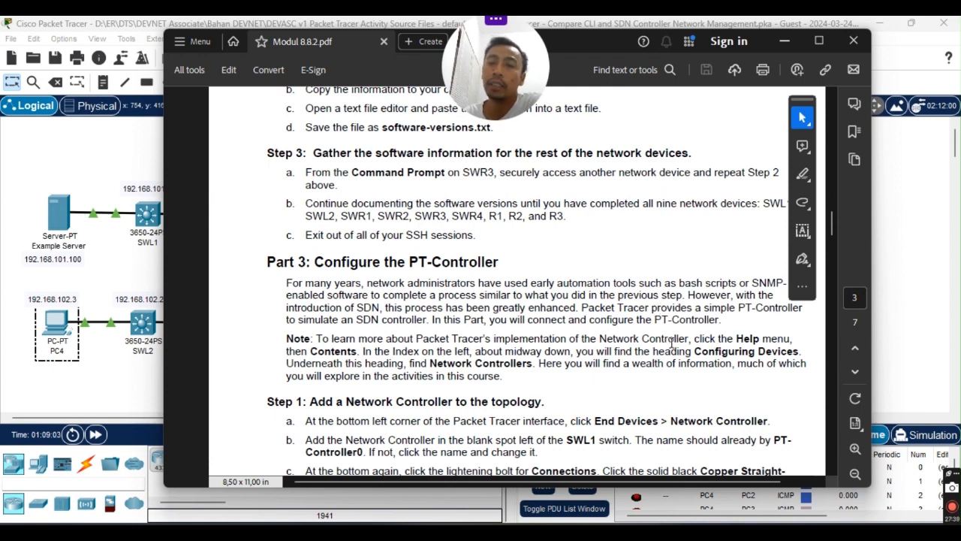
pyautogui.scroll(2, 732, 353)
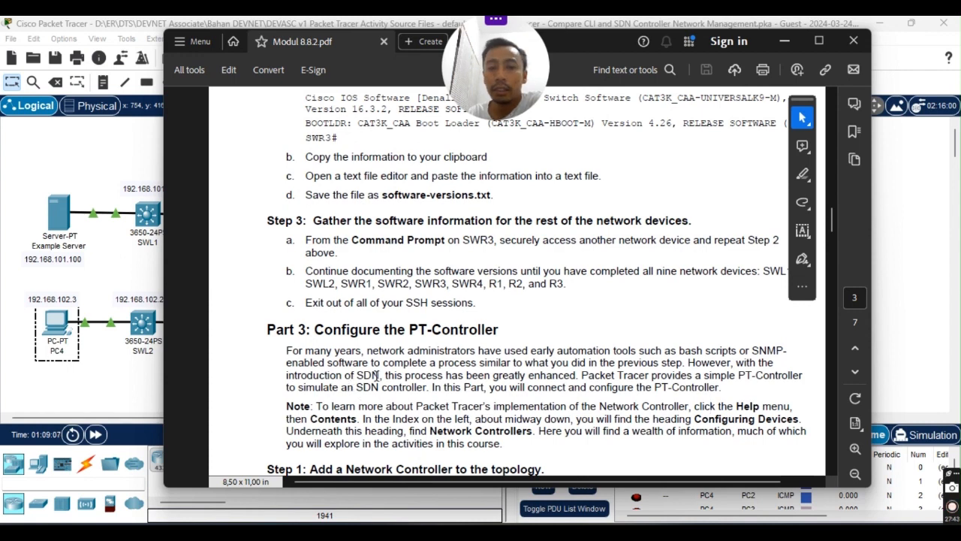
pyautogui.scroll(-2, 417, 375)
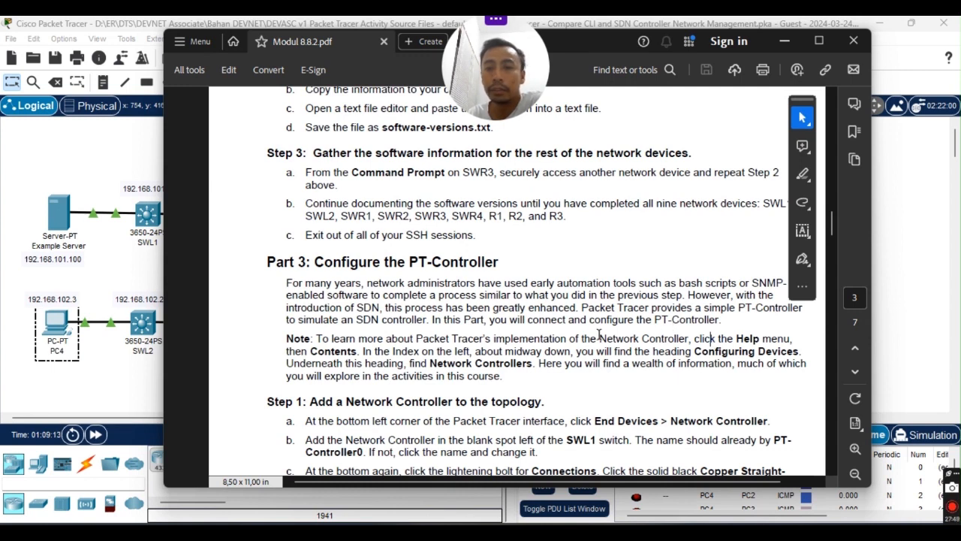
pyautogui.doubleClick(585, 309)
pyautogui.click(656, 307)
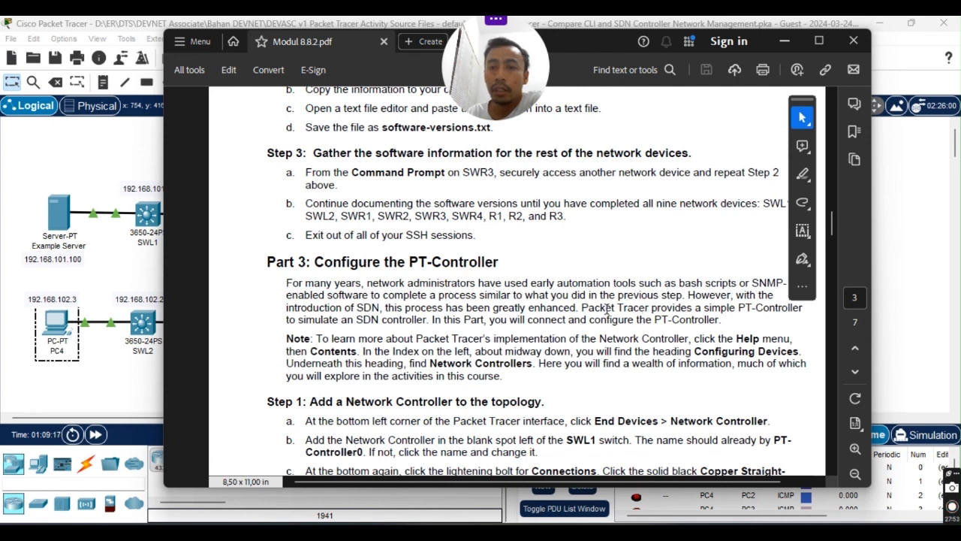
pyautogui.moveTo(586, 309); pyautogui.dragTo(649, 308)
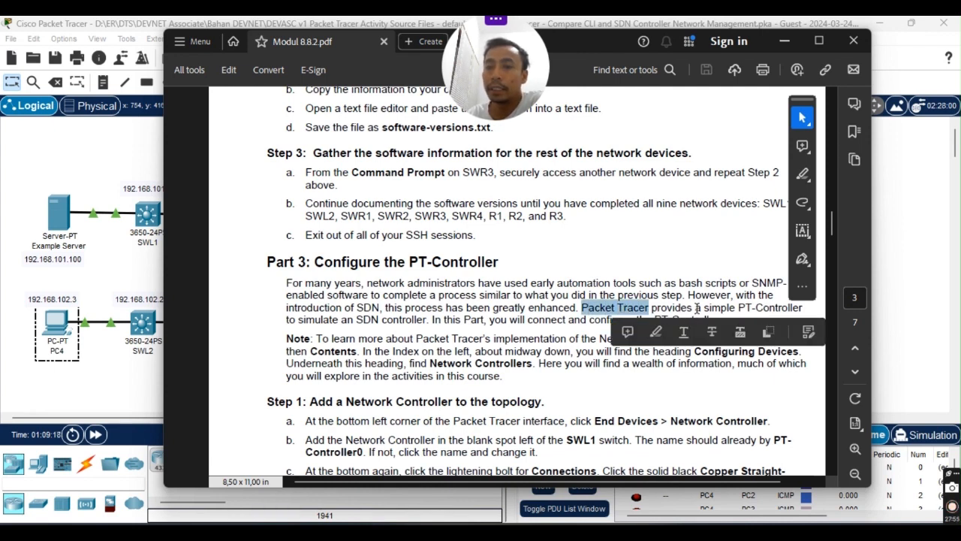
pyautogui.click(449, 294)
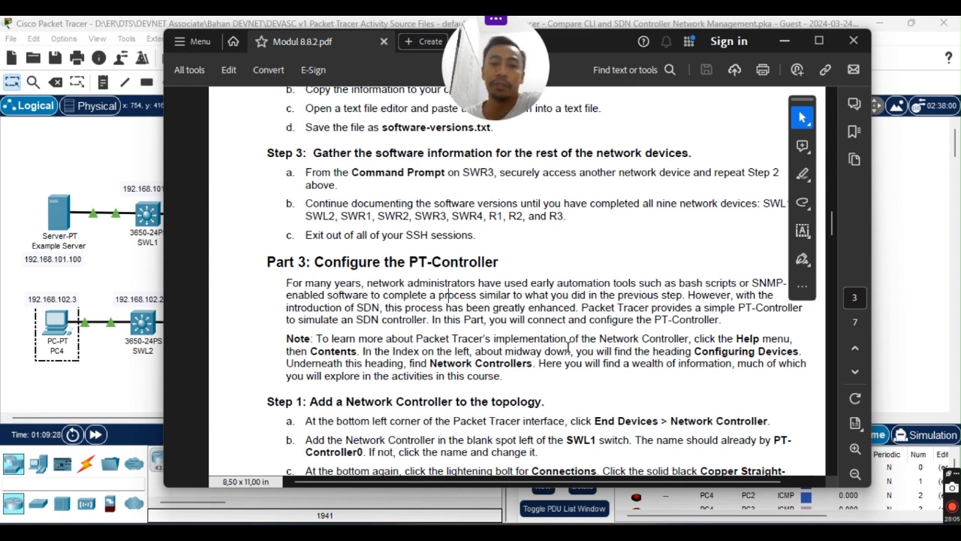
pyautogui.scroll(-3, 661, 334)
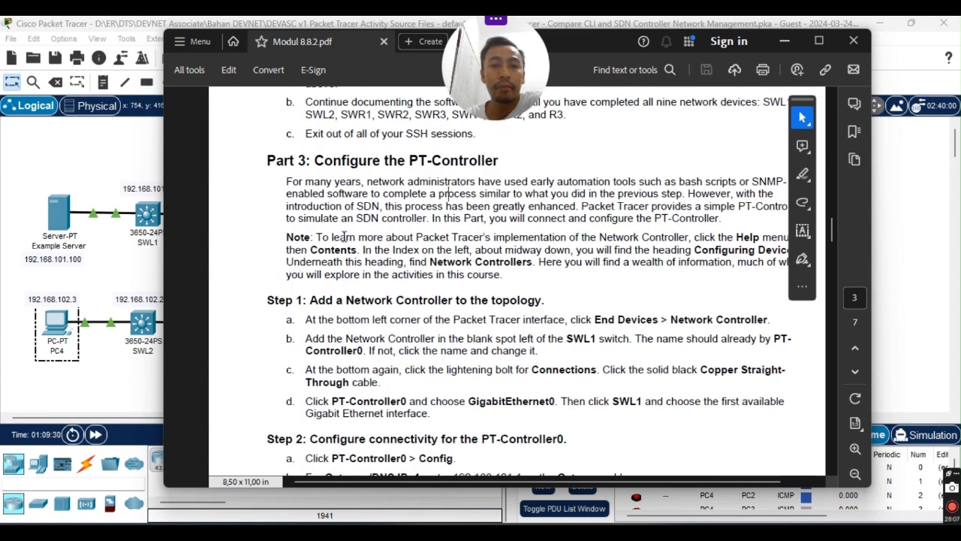
pyautogui.scroll(2, 769, 239)
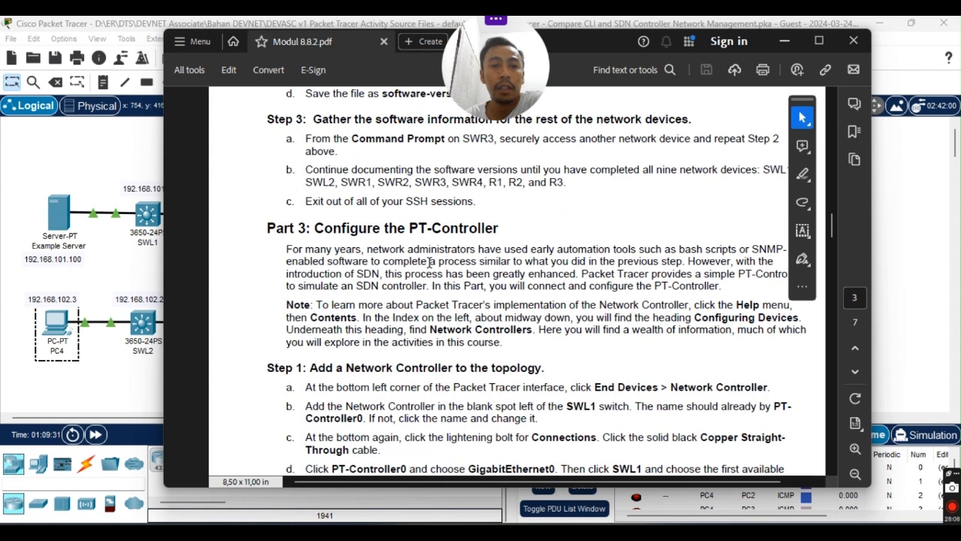
pyautogui.tripleClick(304, 311)
pyautogui.click(451, 302)
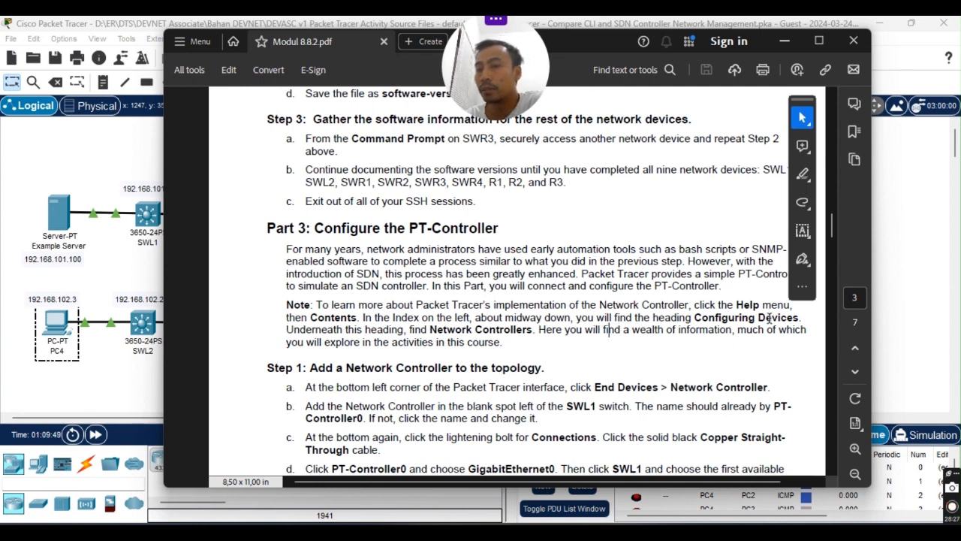
pyautogui.moveTo(712, 319); pyautogui.dragTo(767, 319)
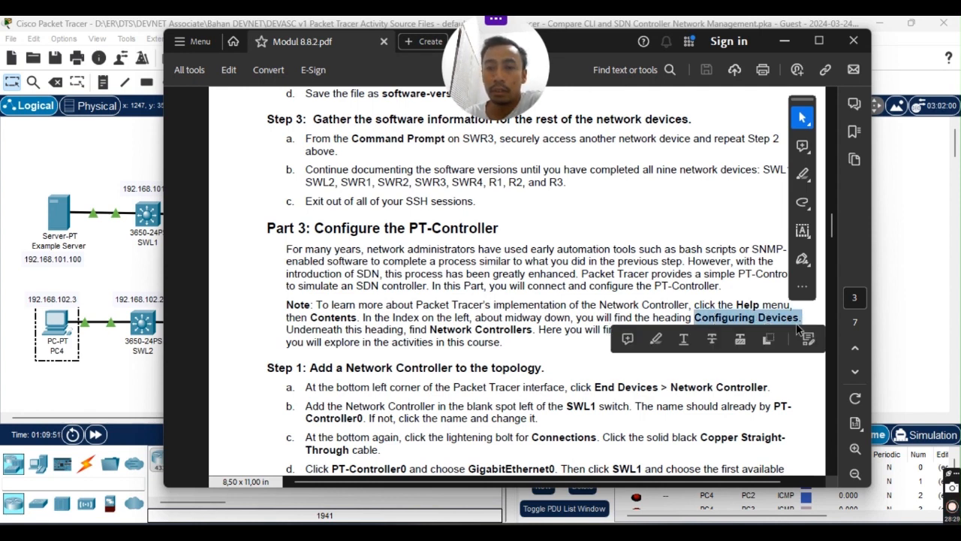
pyautogui.click(748, 384)
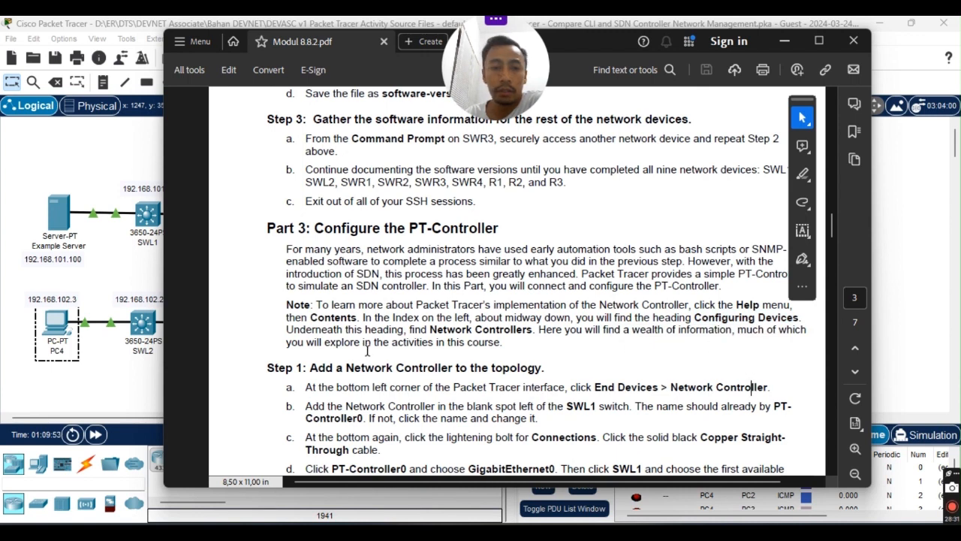
pyautogui.scroll(-3, 757, 327)
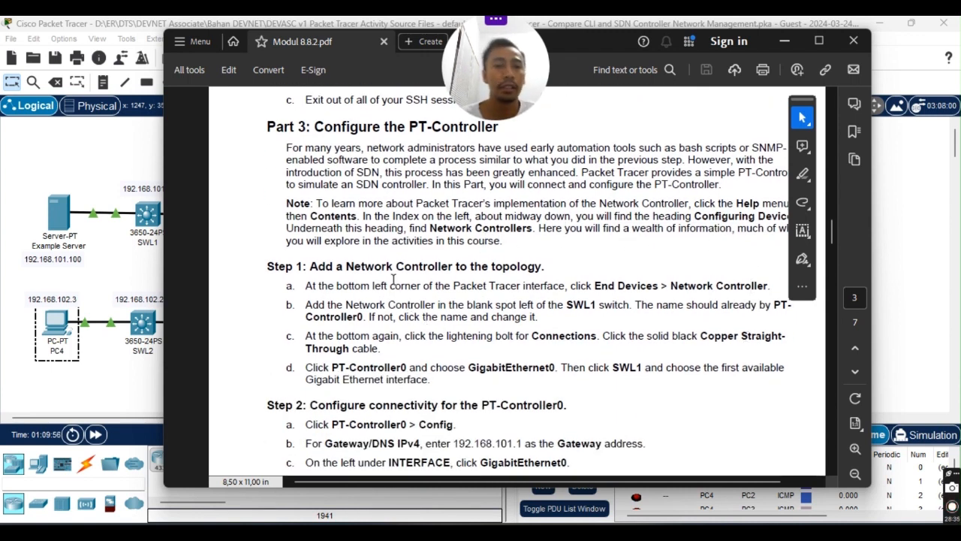
pyautogui.click(543, 267)
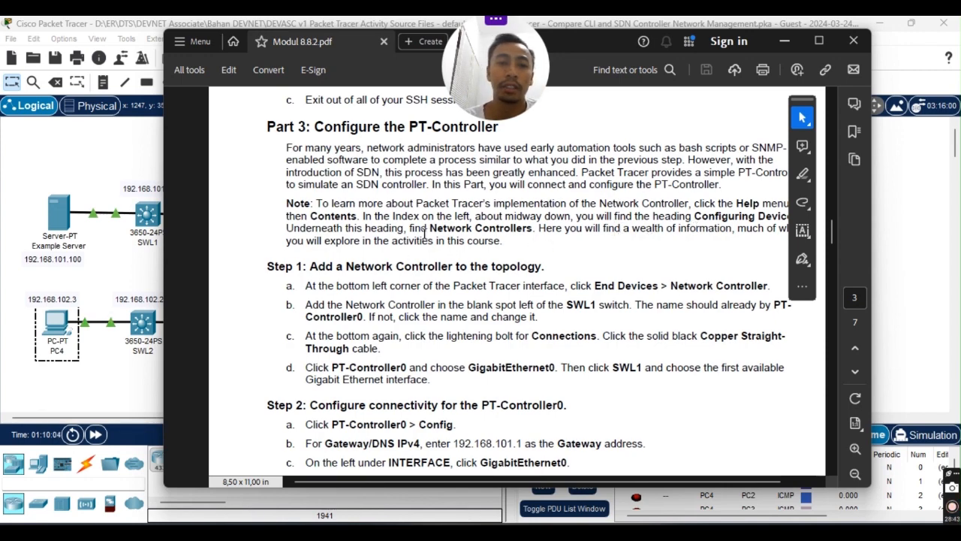
pyautogui.scroll(2, 425, 234)
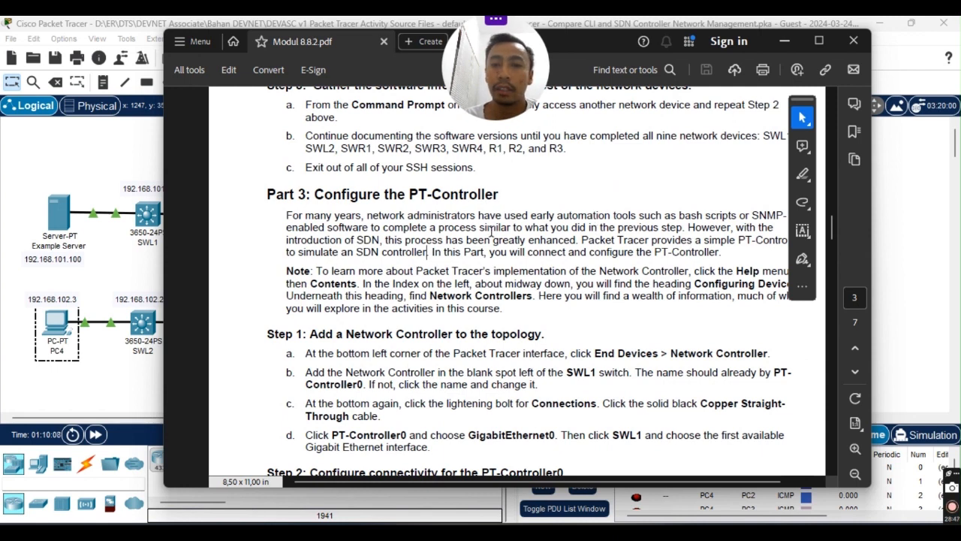
pyautogui.moveTo(286, 217); pyautogui.dragTo(600, 252)
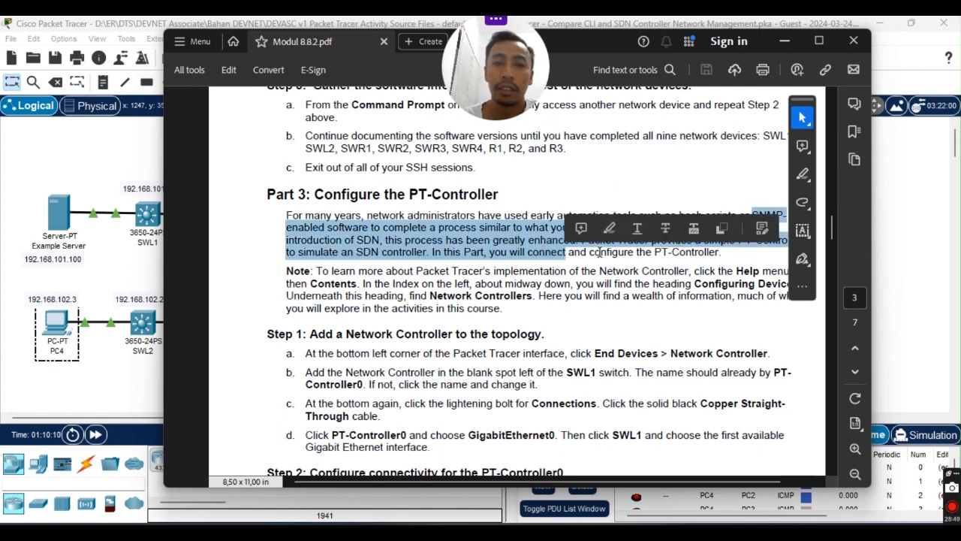
pyautogui.click(656, 284)
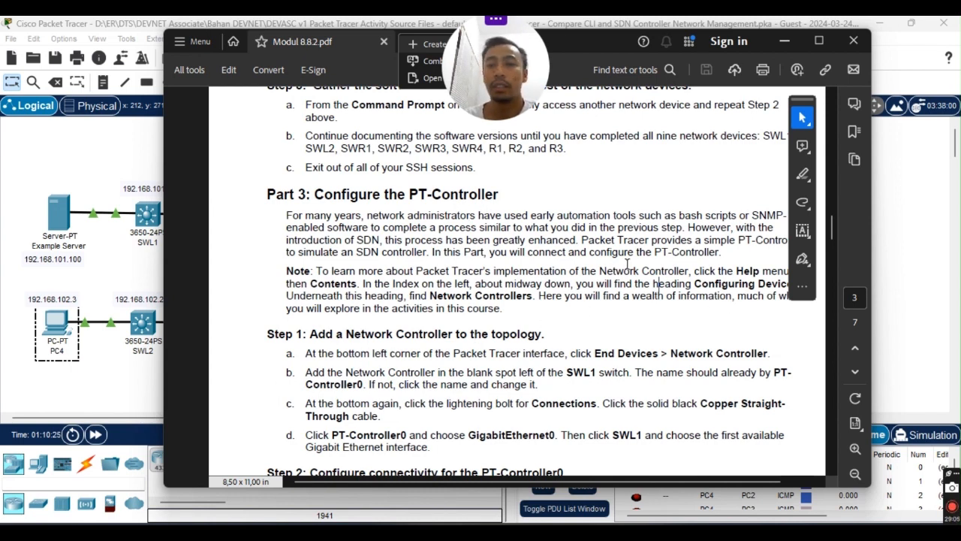
pyautogui.scroll(2, 578, 335)
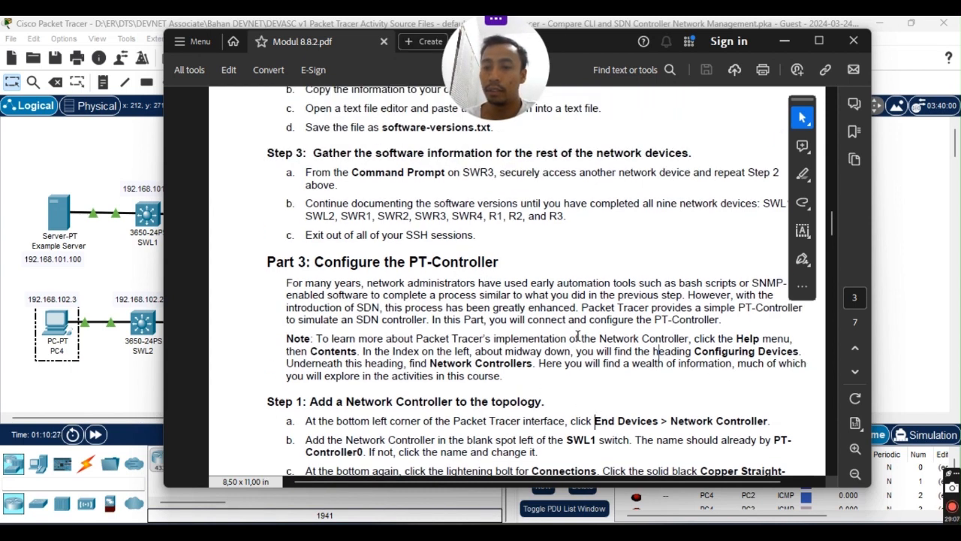
pyautogui.scroll(-1, 368, 389)
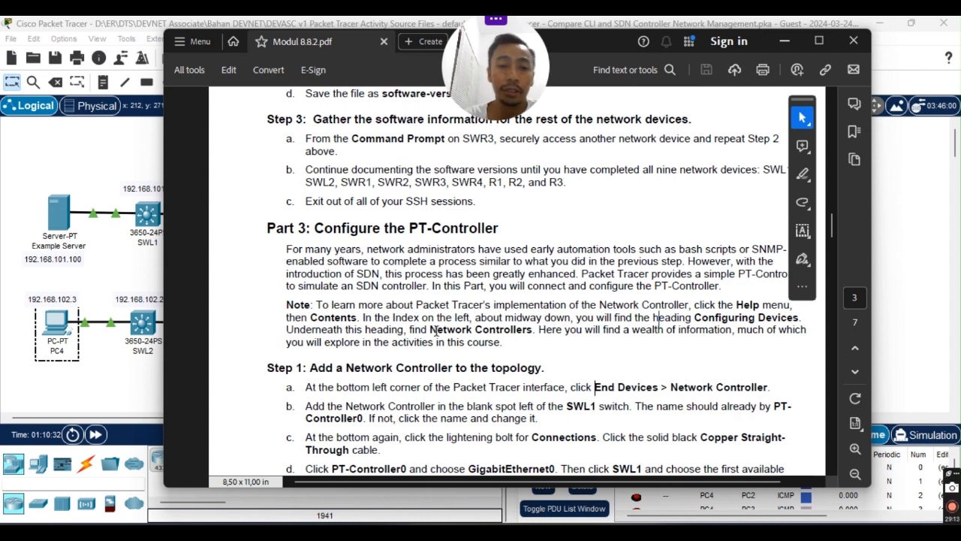
pyautogui.scroll(-3, 383, 349)
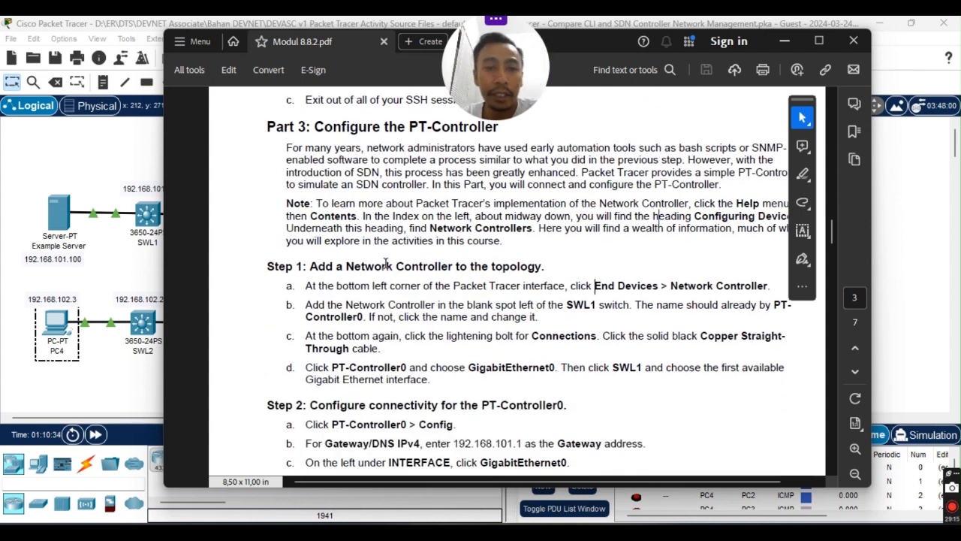
# Read Steps 1 and 2 in the lab PDF, marking the PT-Controller0 name and Step 1's End Devices text.
pyautogui.scroll(-2, 379, 250)
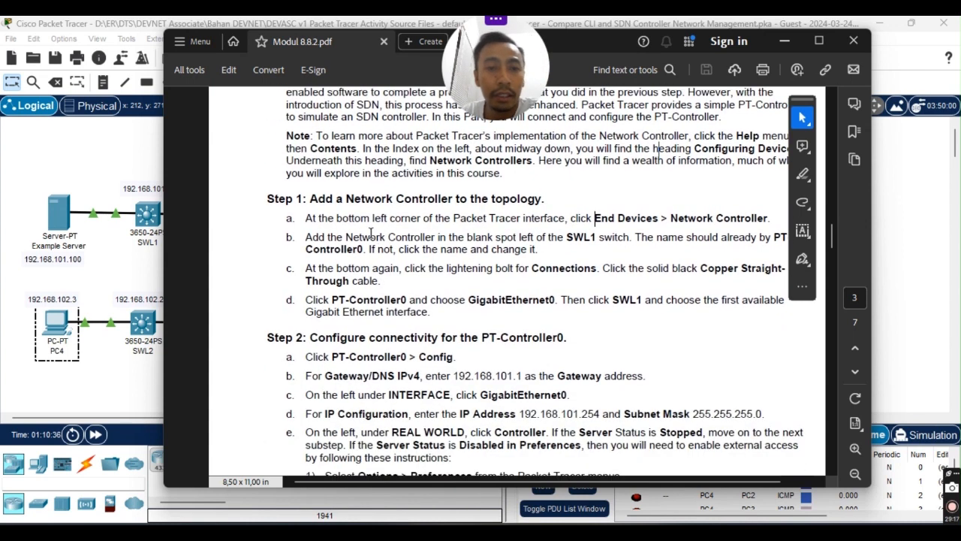
pyautogui.scroll(-1, 349, 214)
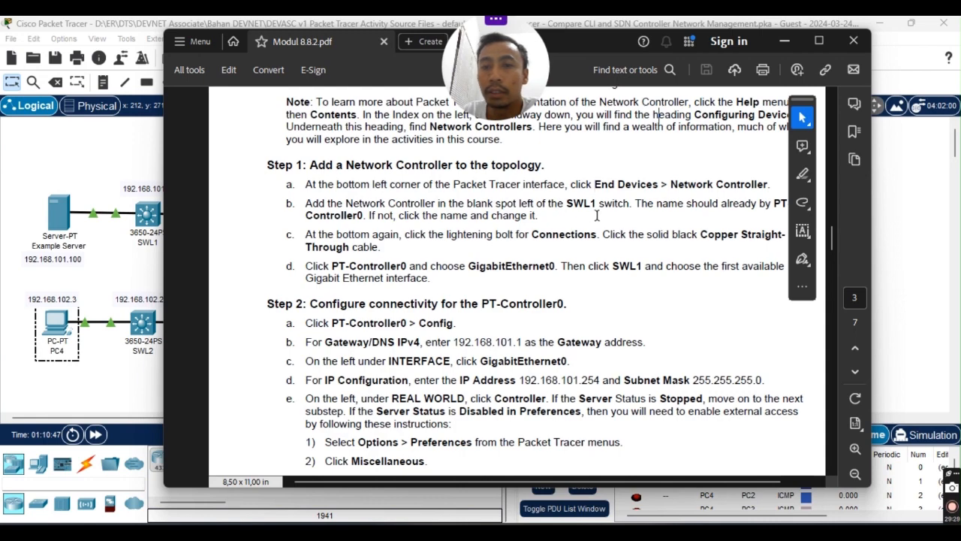
pyautogui.scroll(1, 650, 224)
pyautogui.scroll(3, 650, 224)
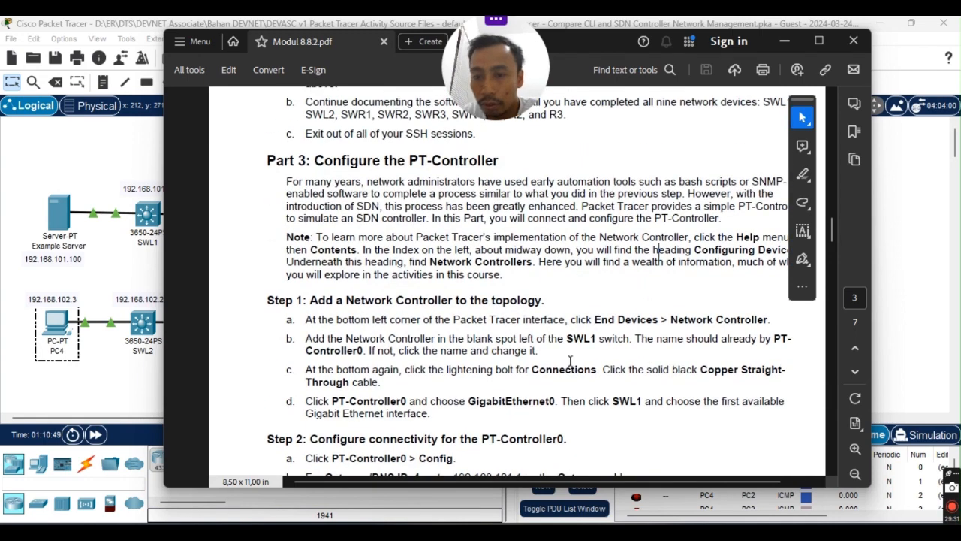
pyautogui.scroll(-3, 659, 366)
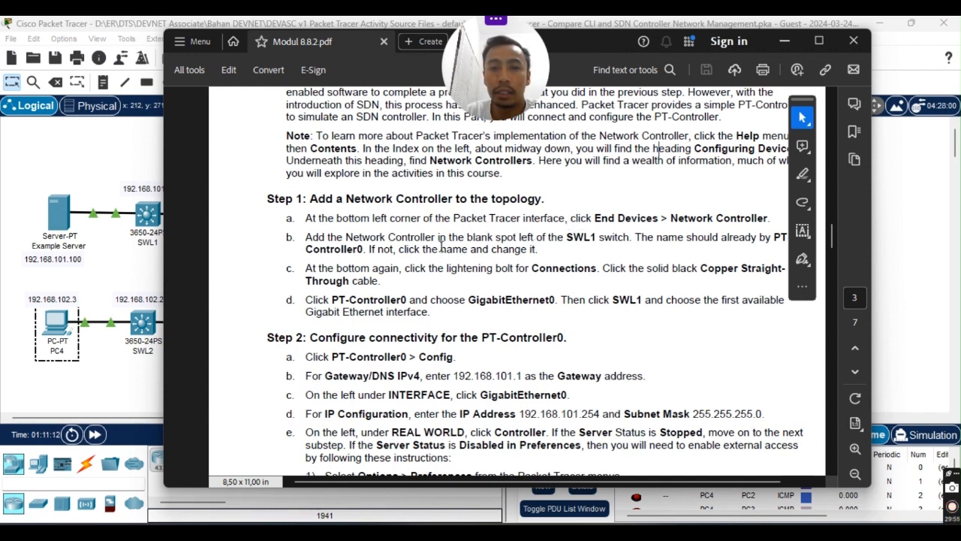
pyautogui.scroll(2, 462, 342)
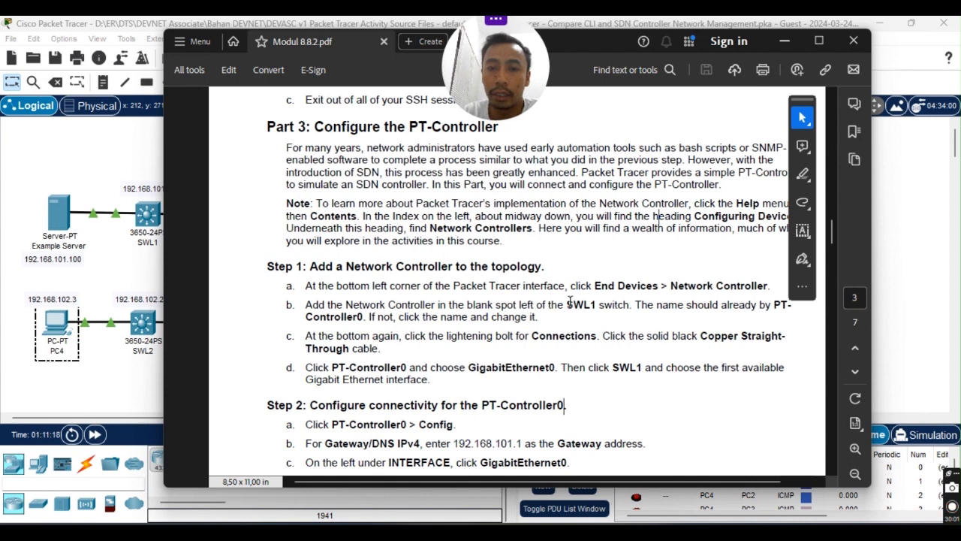
pyautogui.scroll(-1, 550, 318)
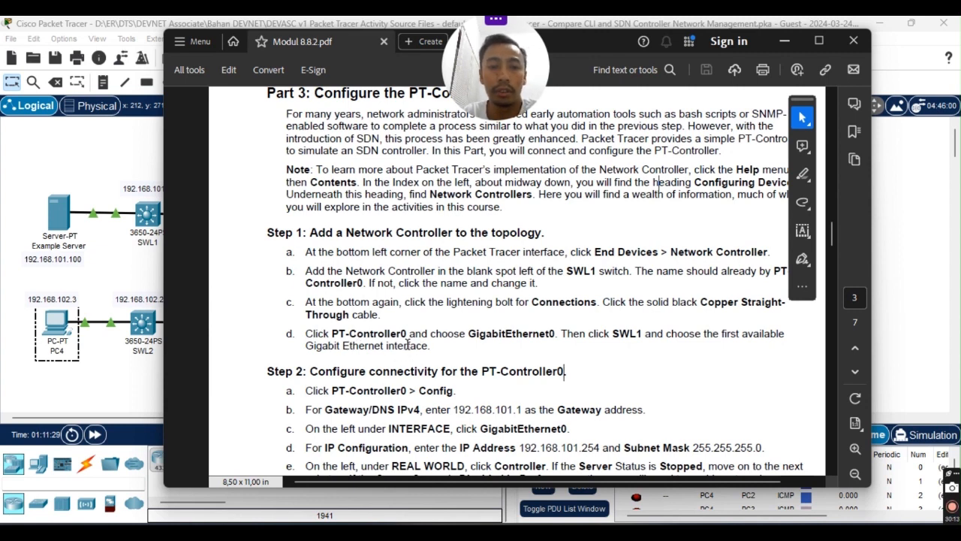
pyautogui.scroll(-1, 337, 343)
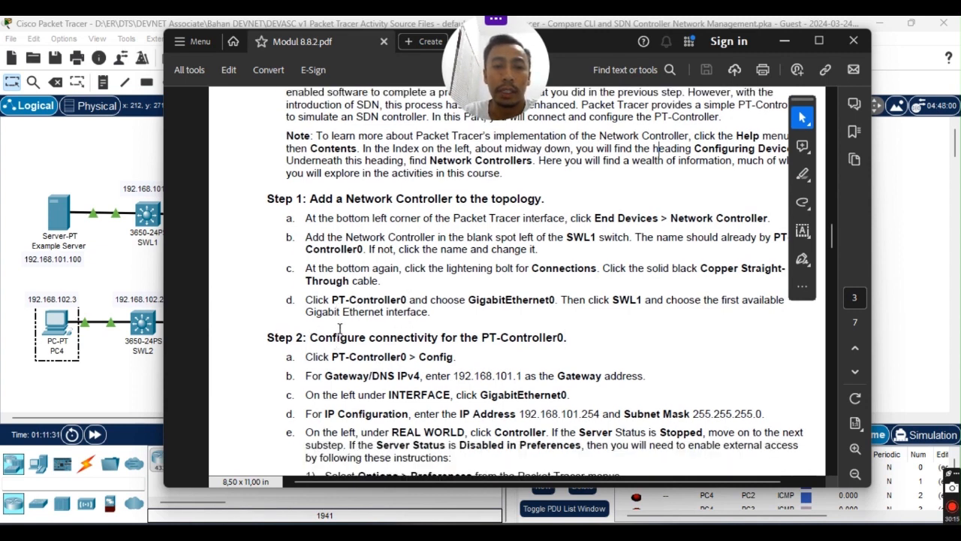
pyautogui.scroll(1, 343, 329)
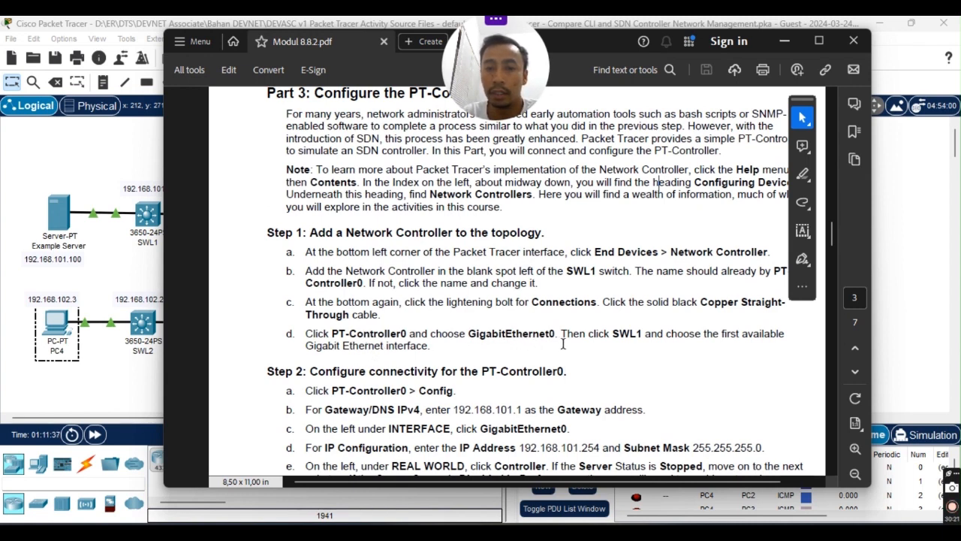
pyautogui.moveTo(362, 333); pyautogui.dragTo(348, 332)
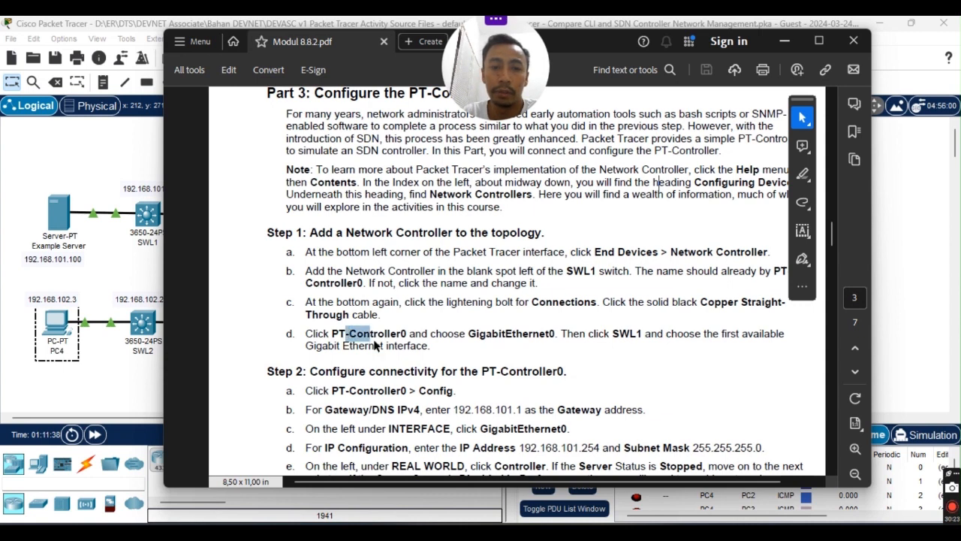
pyautogui.click(425, 332)
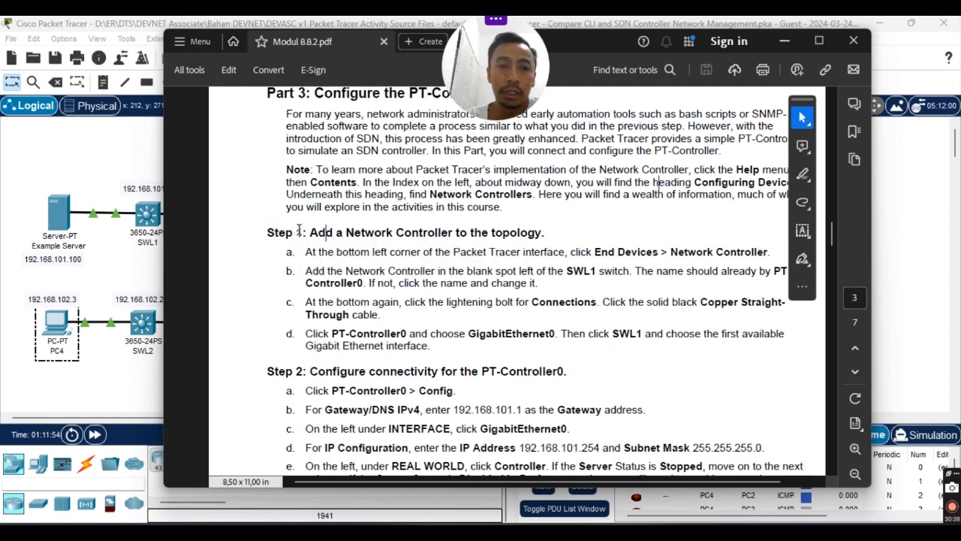
pyautogui.moveTo(270, 233); pyautogui.dragTo(594, 253)
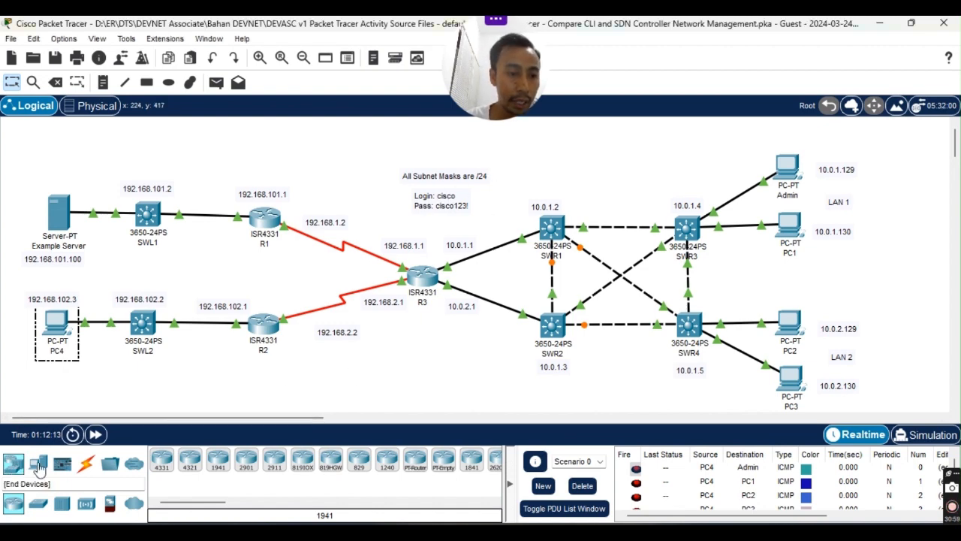
# Place a Network Controller (PT-Controller0) from End Devices above Example Server, left of SWL1.
pyautogui.click(38, 466)
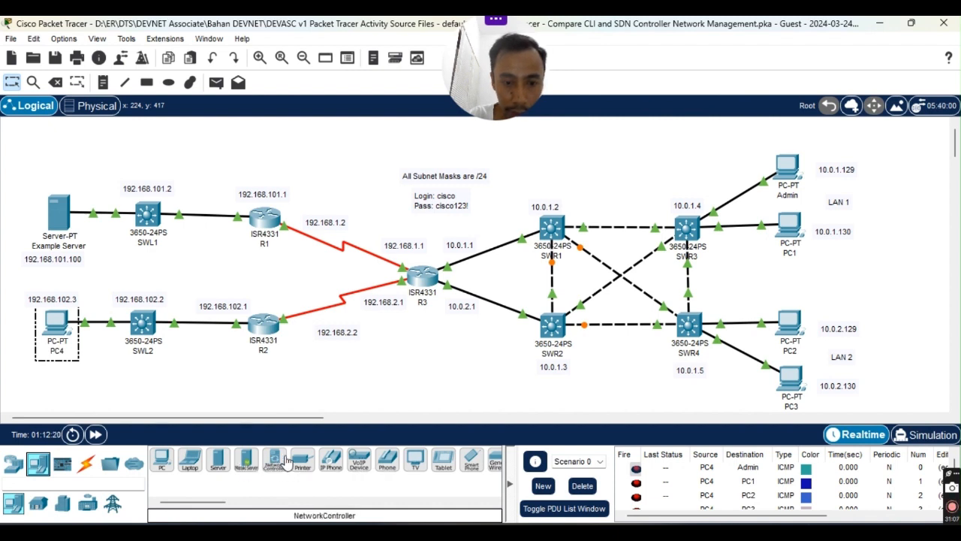
pyautogui.moveTo(187, 507)
pyautogui.mouseDown()
pyautogui.moveTo(214, 506)
pyautogui.moveTo(203, 507)
pyautogui.mouseUp()
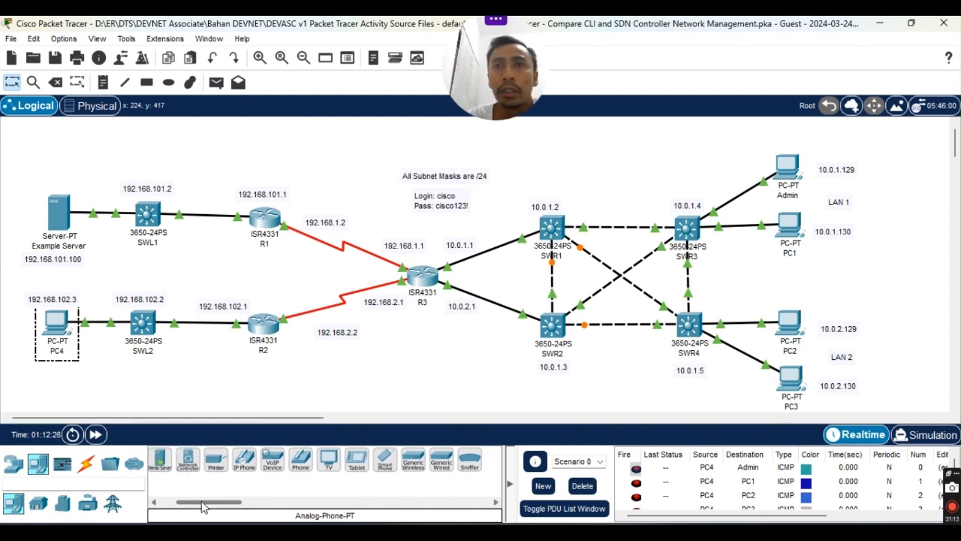
pyautogui.moveTo(203, 507); pyautogui.dragTo(187, 507)
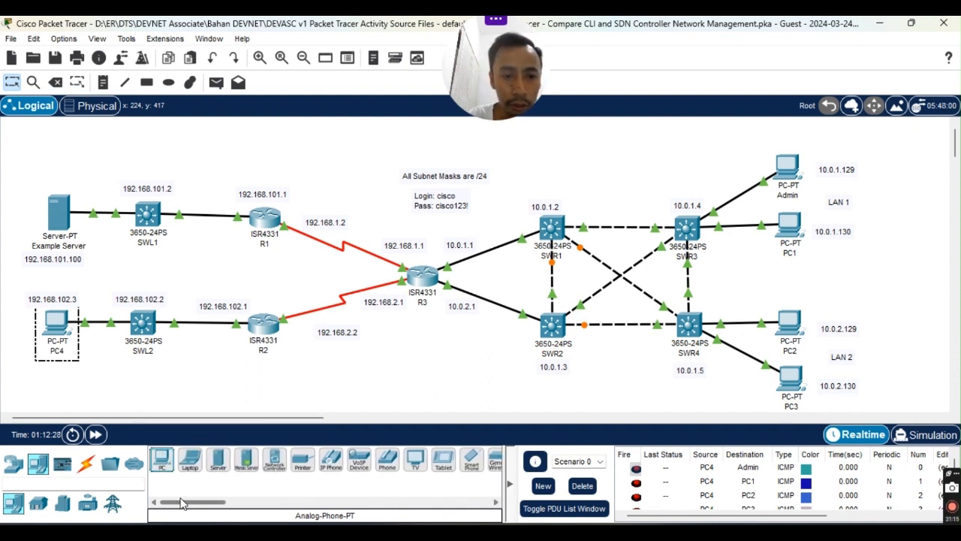
pyautogui.click(272, 466)
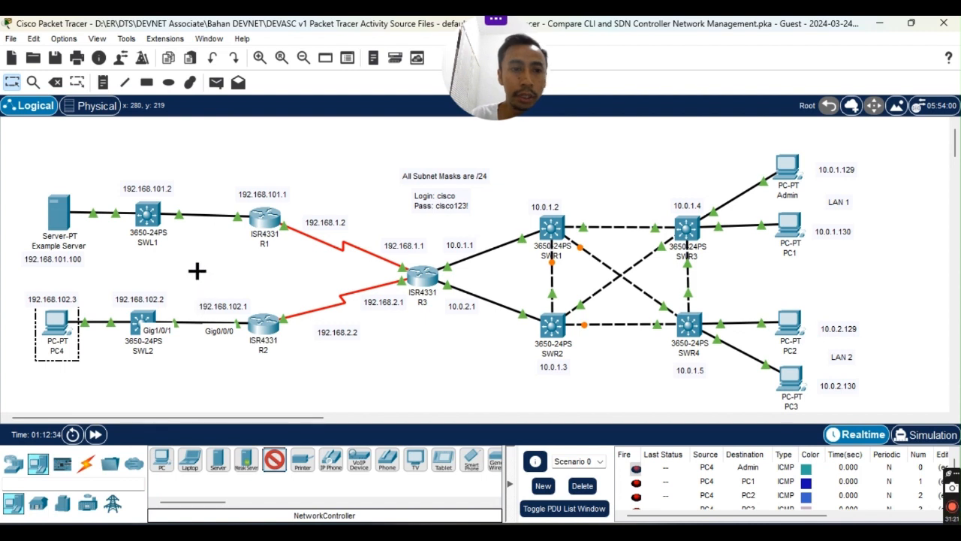
pyautogui.click(104, 146)
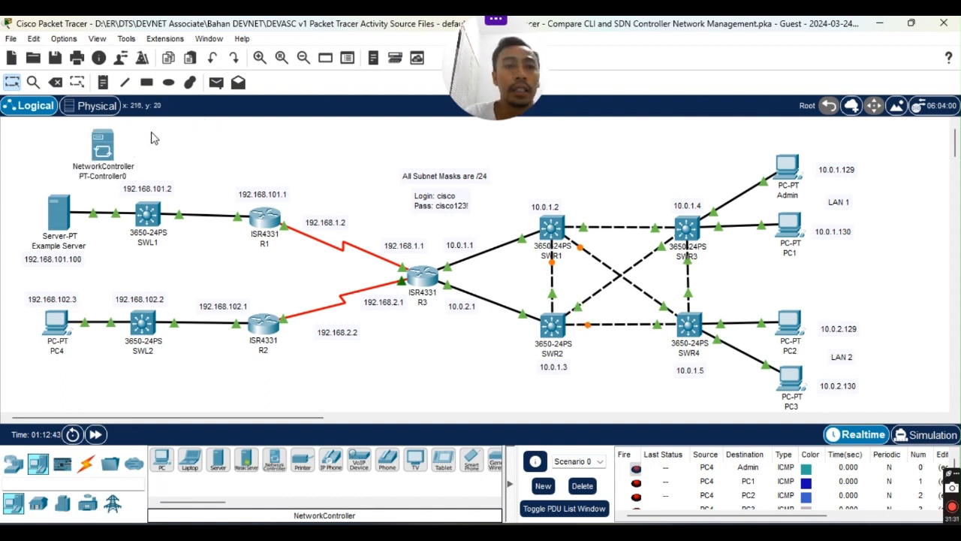
pyautogui.moveTo(105, 151); pyautogui.dragTo(96, 145)
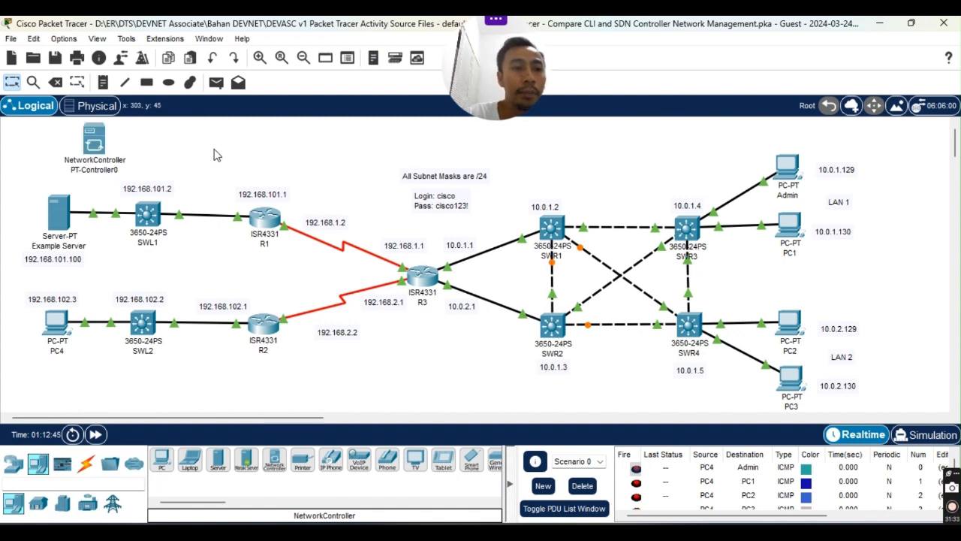
pyautogui.click(82, 465)
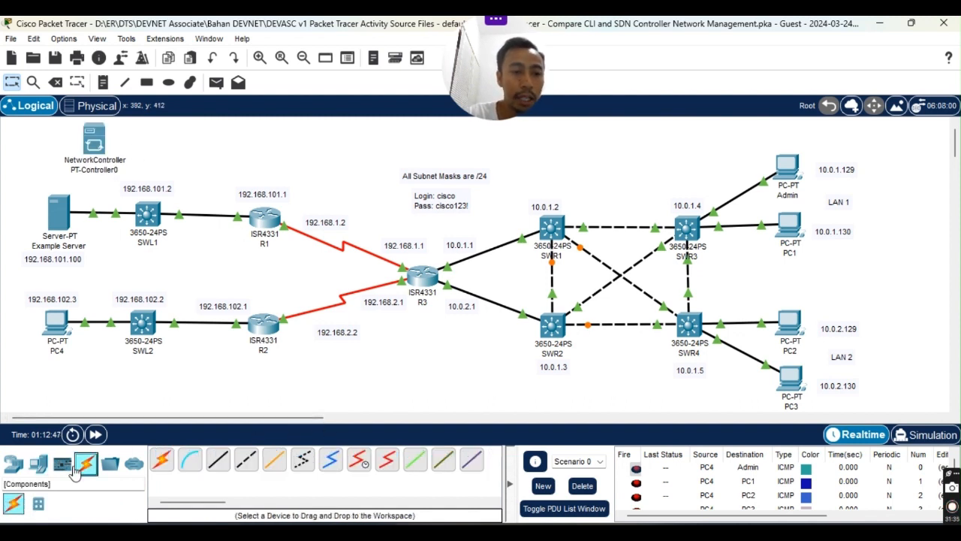
# Cable PT-Controller0 GigabitEthernet0 to SWL1 GigabitEthernet1/0/2 with copper straight-through.
pyautogui.click(221, 464)
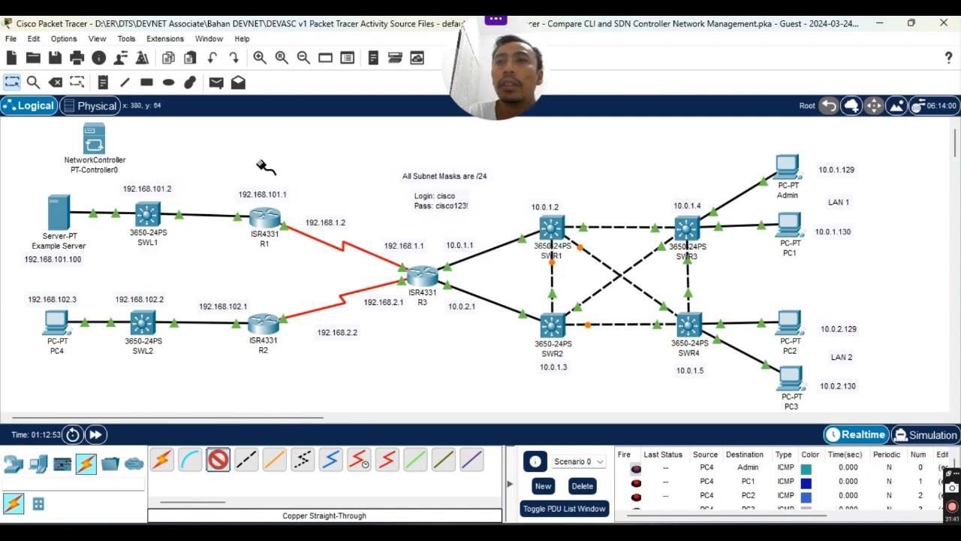
pyautogui.click(98, 144)
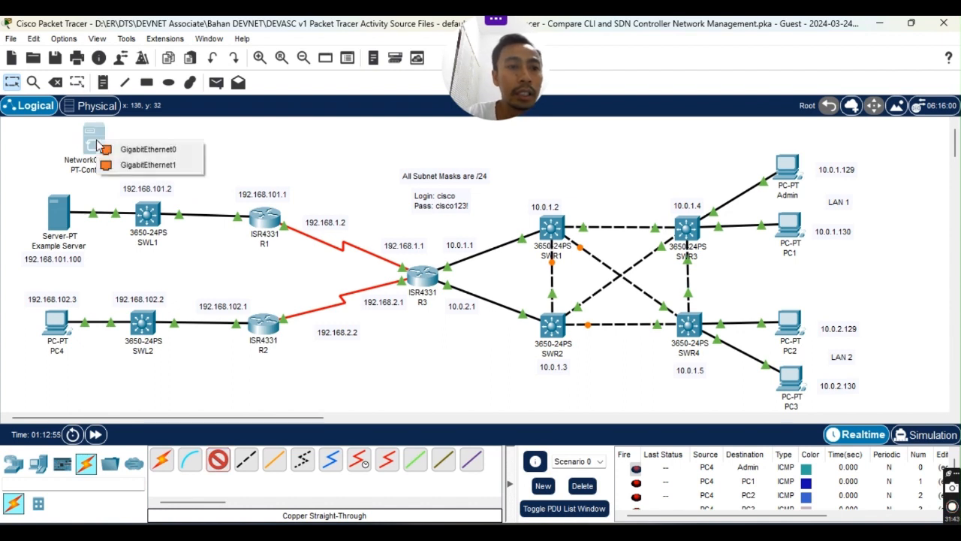
pyautogui.click(147, 151)
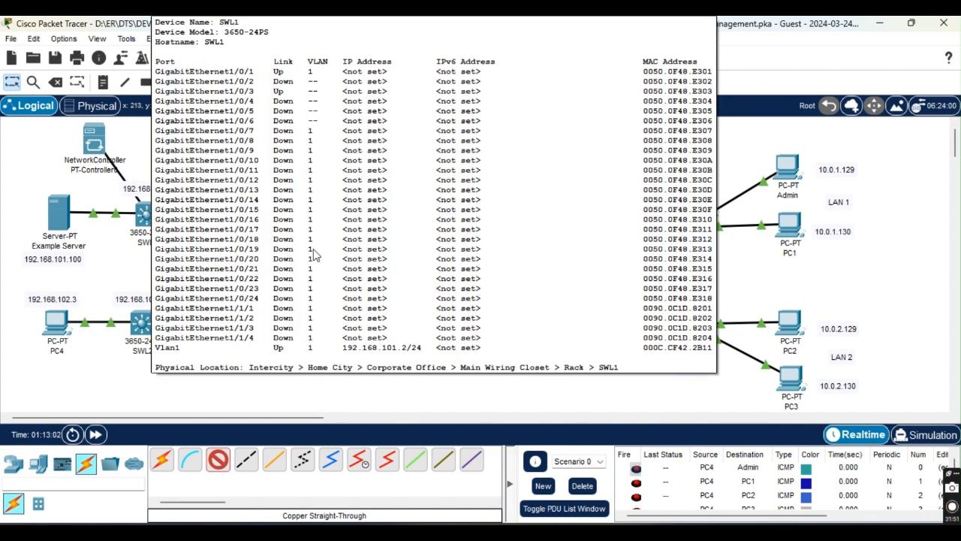
pyautogui.click(150, 213)
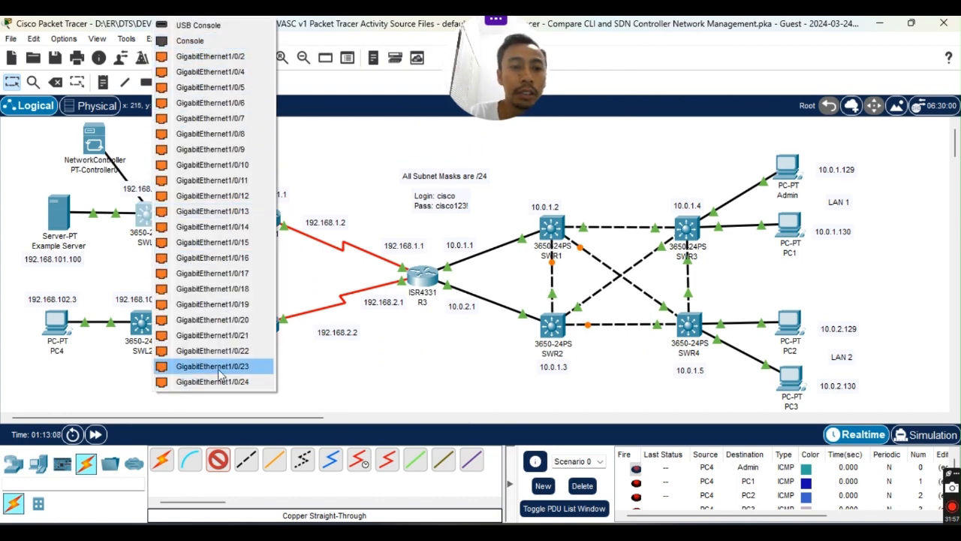
pyautogui.click(225, 57)
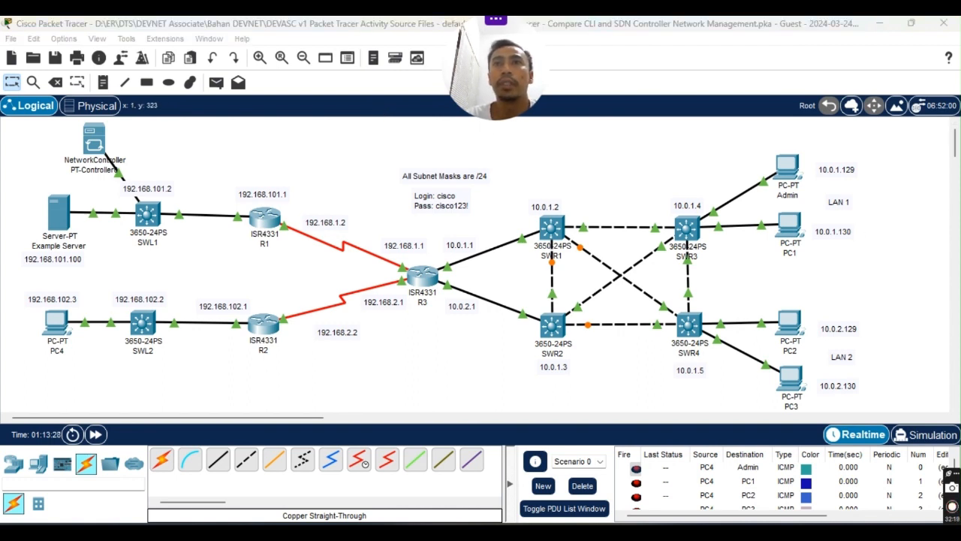
# Bring the lab guide back and mark Step 2's gateway, IP address and 255.255.255.0 mask.
pyautogui.moveTo(0, 126); pyautogui.dragTo(492, 44)
pyautogui.scroll(-2, 335, 356)
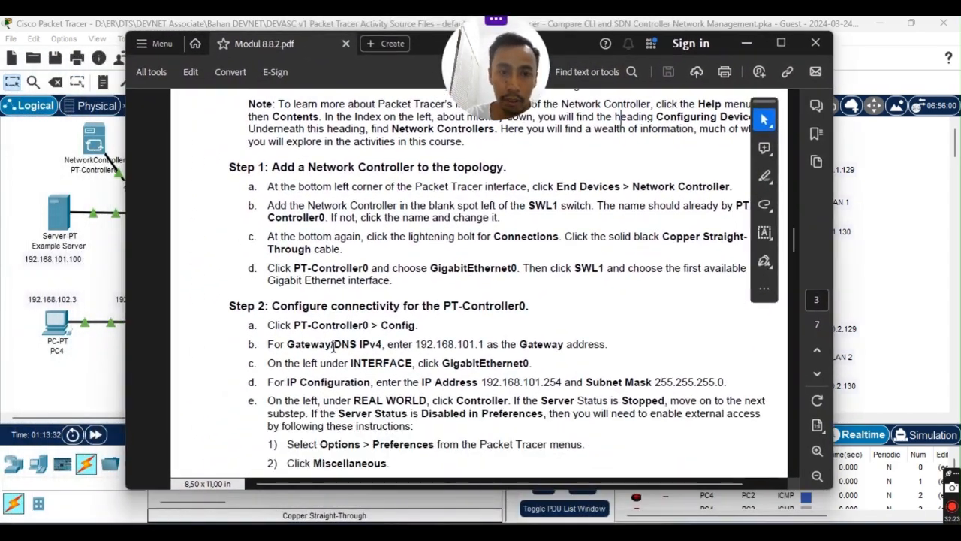
pyautogui.scroll(-2, 303, 309)
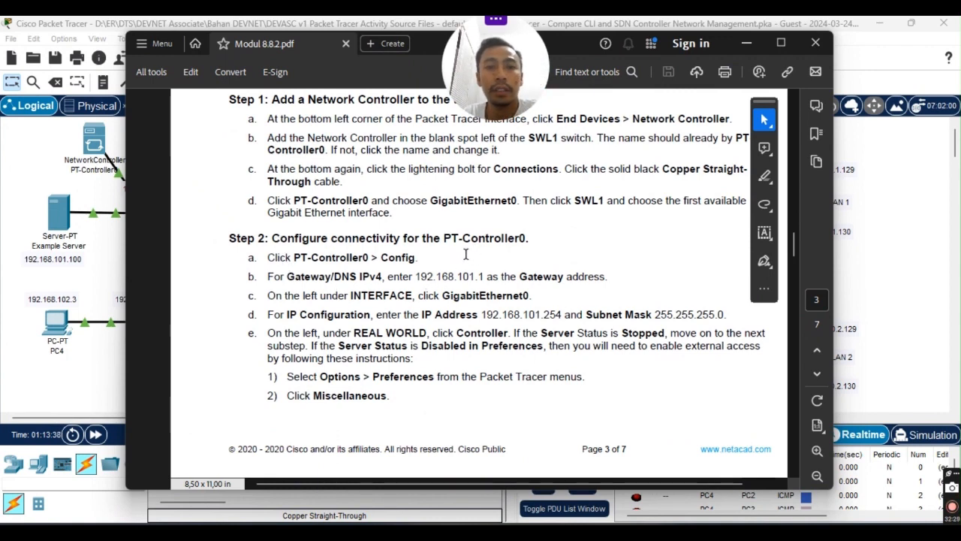
pyautogui.scroll(-2, 466, 255)
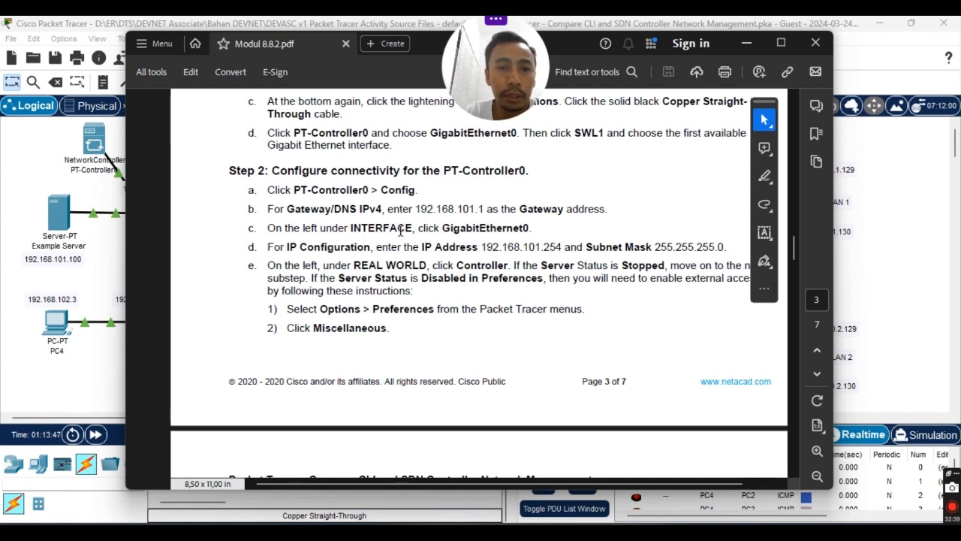
pyautogui.scroll(-1, 402, 231)
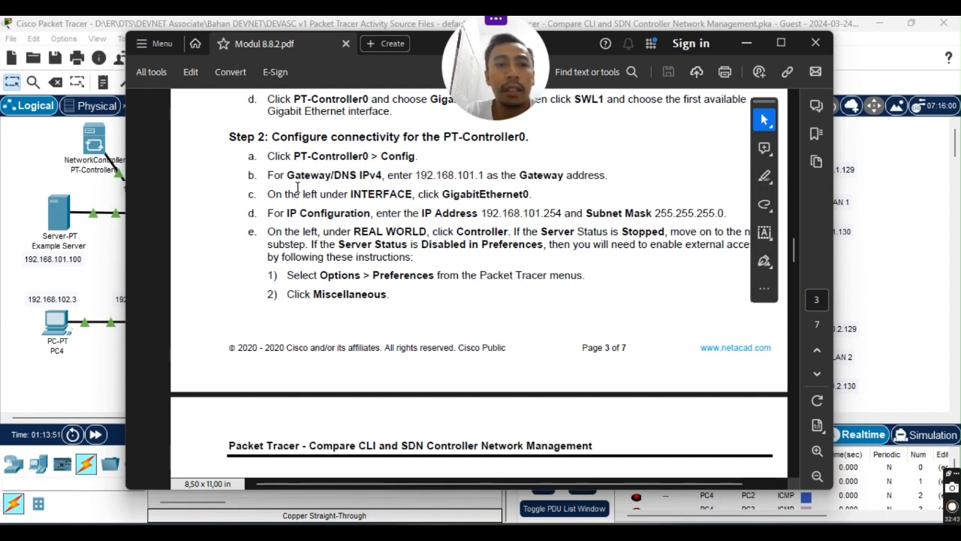
pyautogui.moveTo(287, 175); pyautogui.dragTo(486, 181)
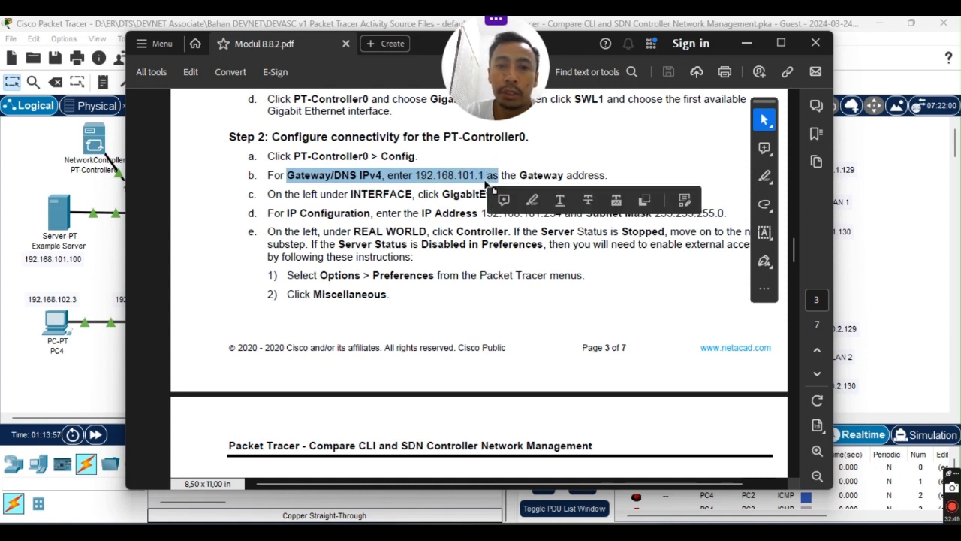
pyautogui.click(552, 173)
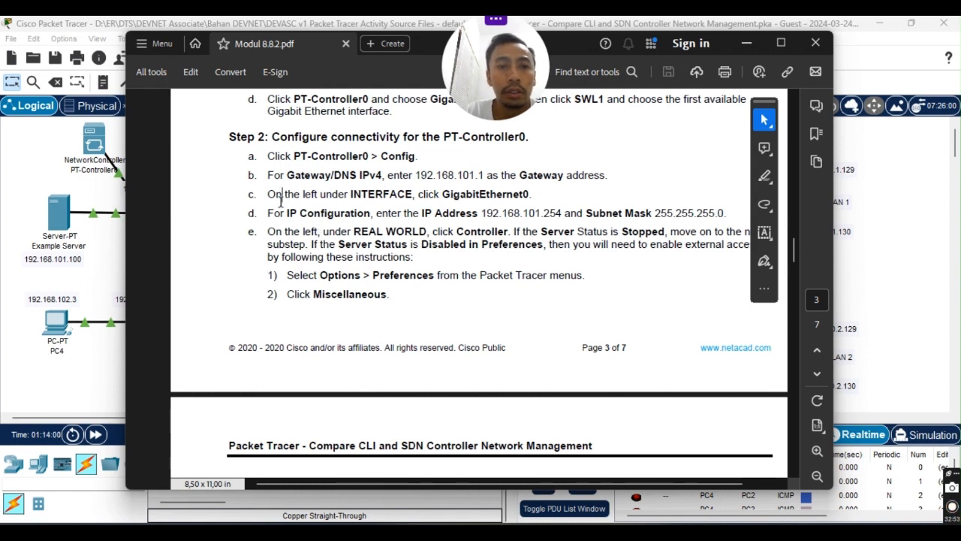
pyautogui.scroll(-1, 348, 193)
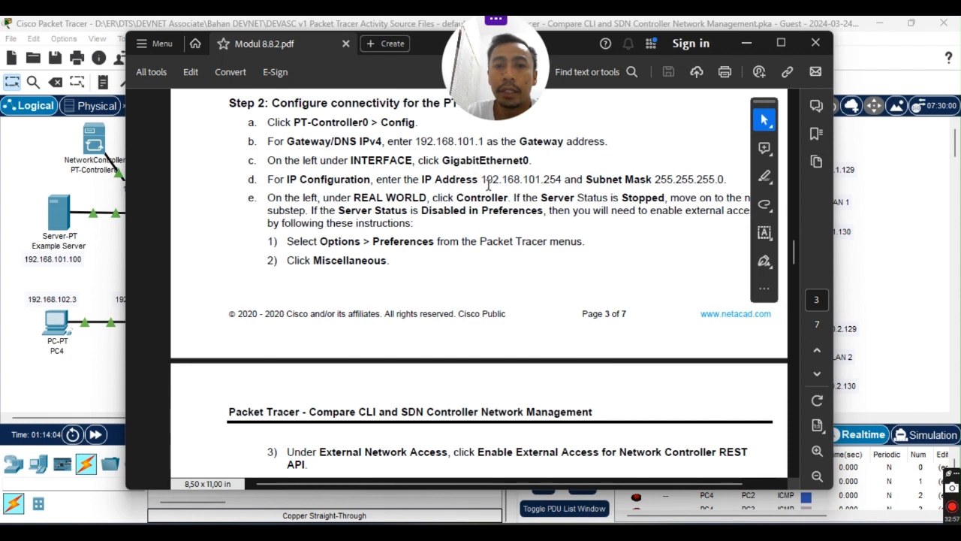
pyautogui.moveTo(485, 180); pyautogui.dragTo(725, 180)
pyautogui.click(624, 185)
pyautogui.click(695, 160)
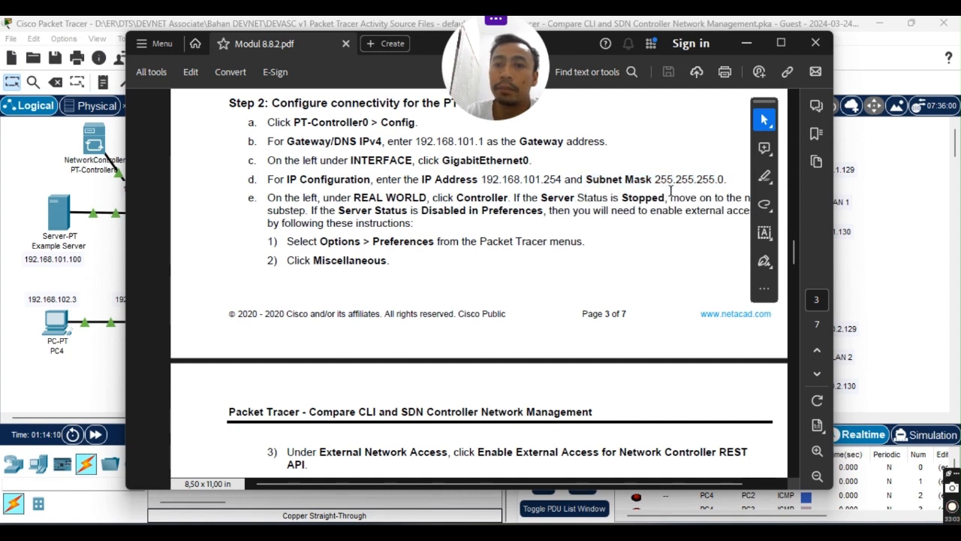
pyautogui.moveTo(652, 178); pyautogui.dragTo(726, 181)
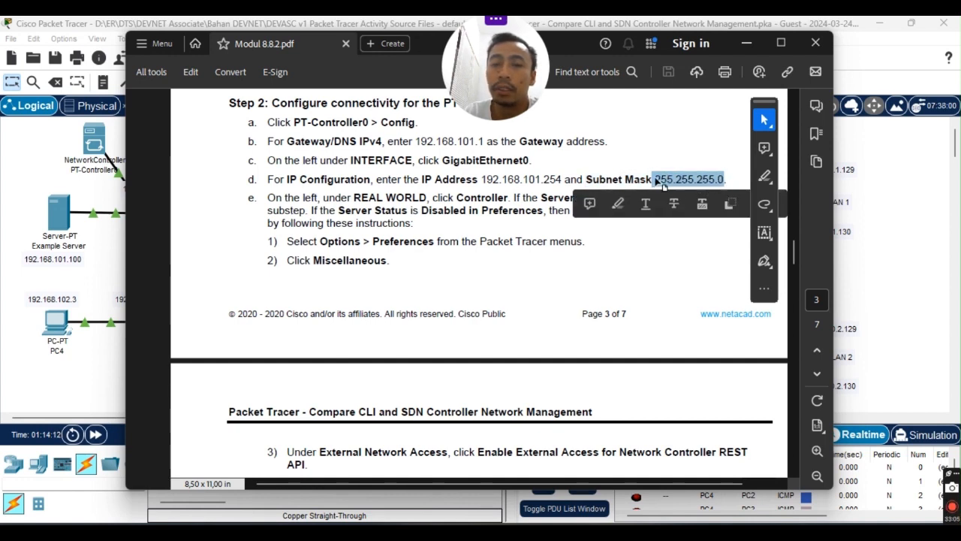
pyautogui.click(403, 221)
# Highlight Step 2 items a through d, then drag the lab guide off screen.
pyautogui.scroll(-1, 404, 226)
pyautogui.scroll(1, 358, 229)
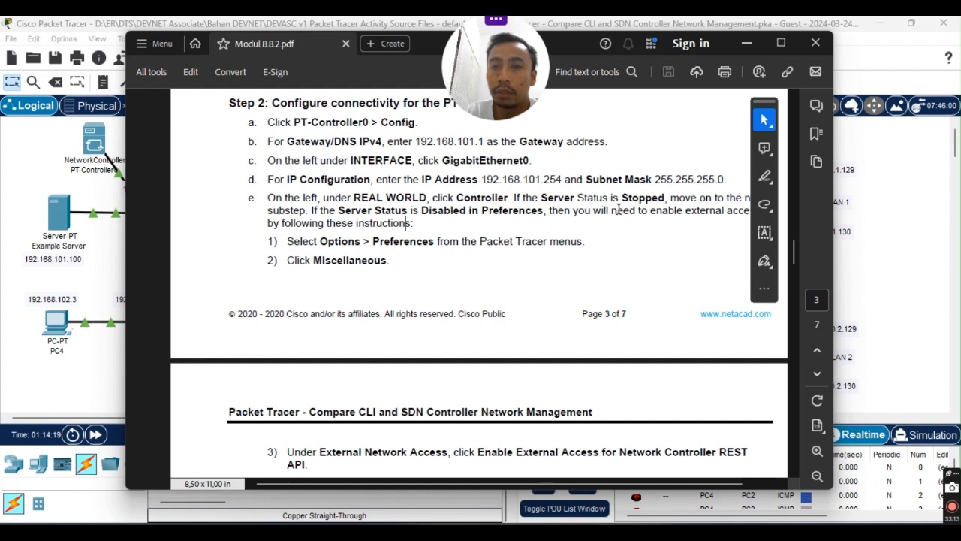
pyautogui.scroll(1, 609, 260)
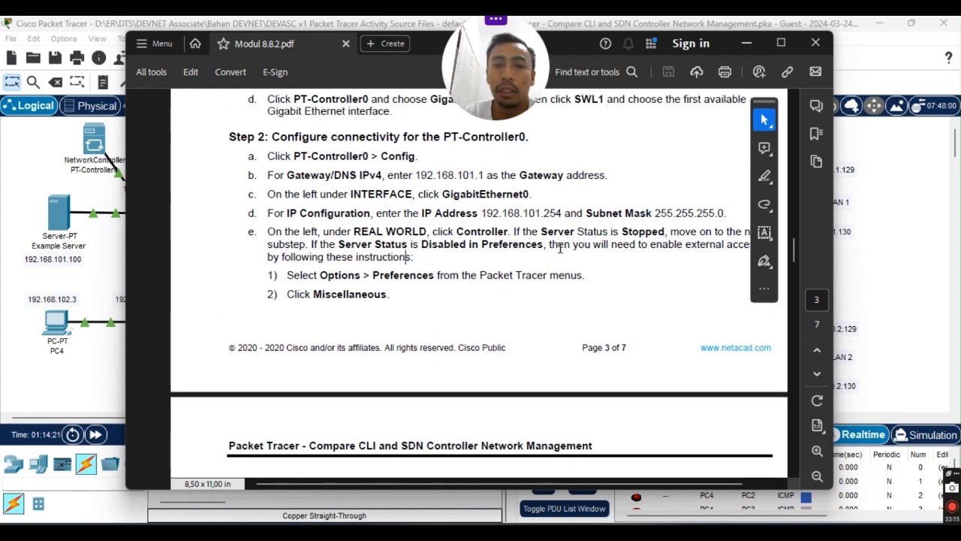
pyautogui.scroll(3, 560, 249)
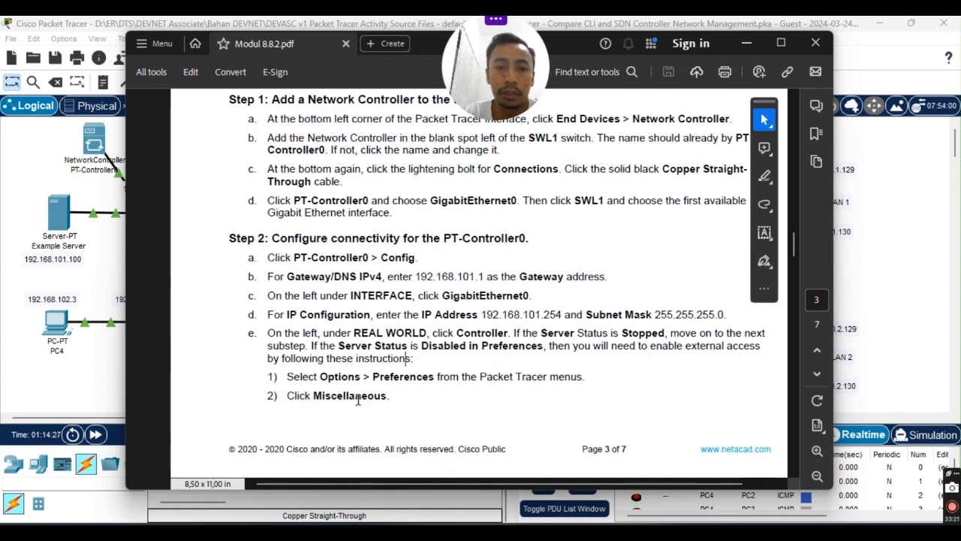
pyautogui.scroll(-1, 362, 387)
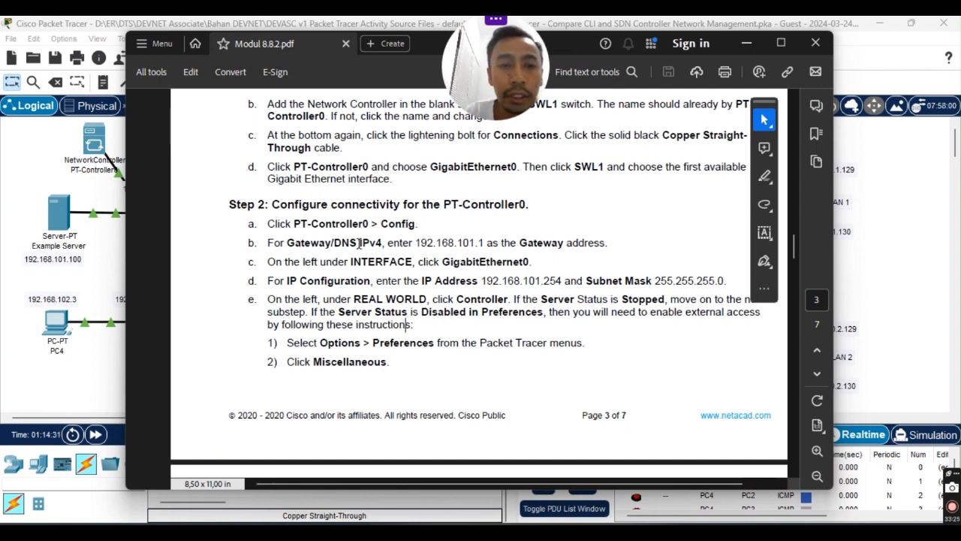
pyautogui.moveTo(268, 224); pyautogui.dragTo(686, 274)
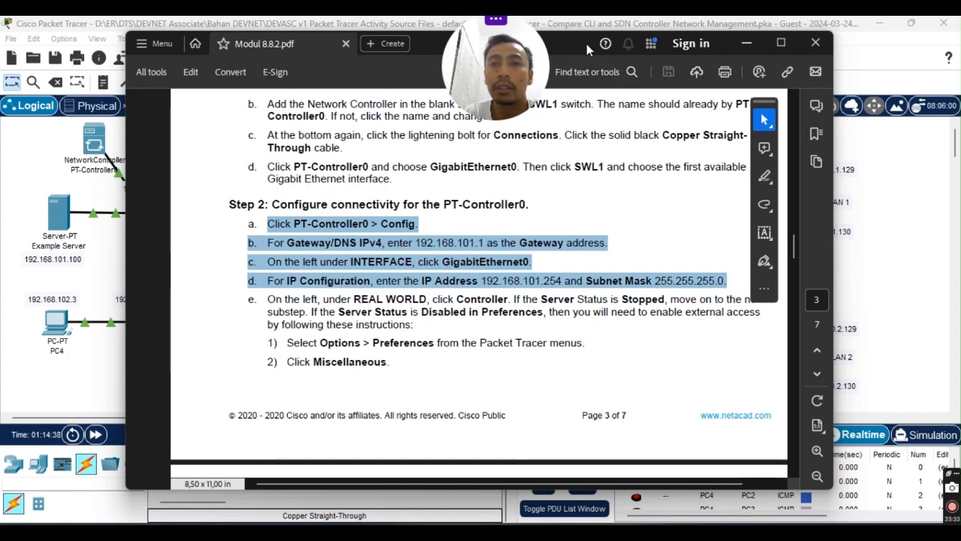
pyautogui.moveTo(587, 43); pyautogui.dragTo(0, 57)
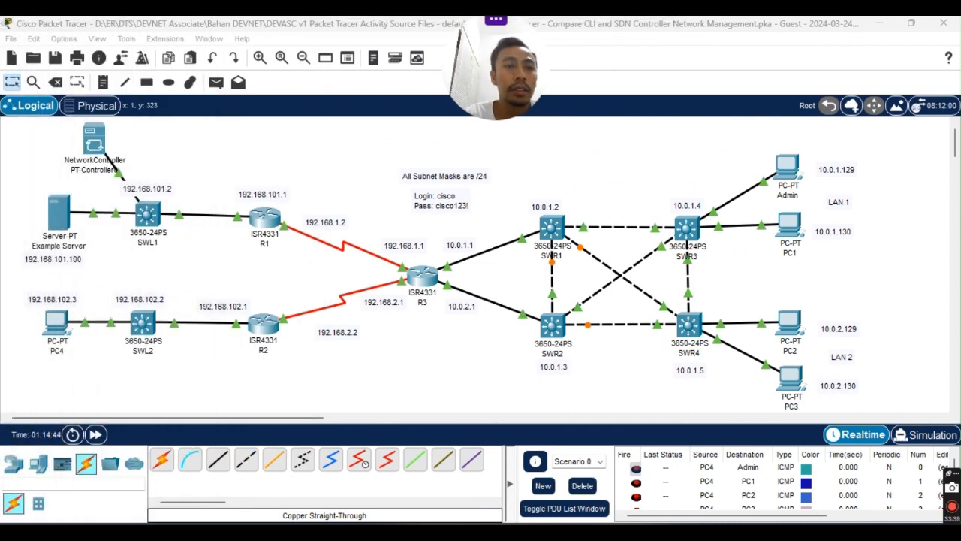
# Enter 192.168.101.1 as PT-Controller0's IPv4 default gateway in its Config settings.
pyautogui.click(90, 145)
pyautogui.click(90, 145)
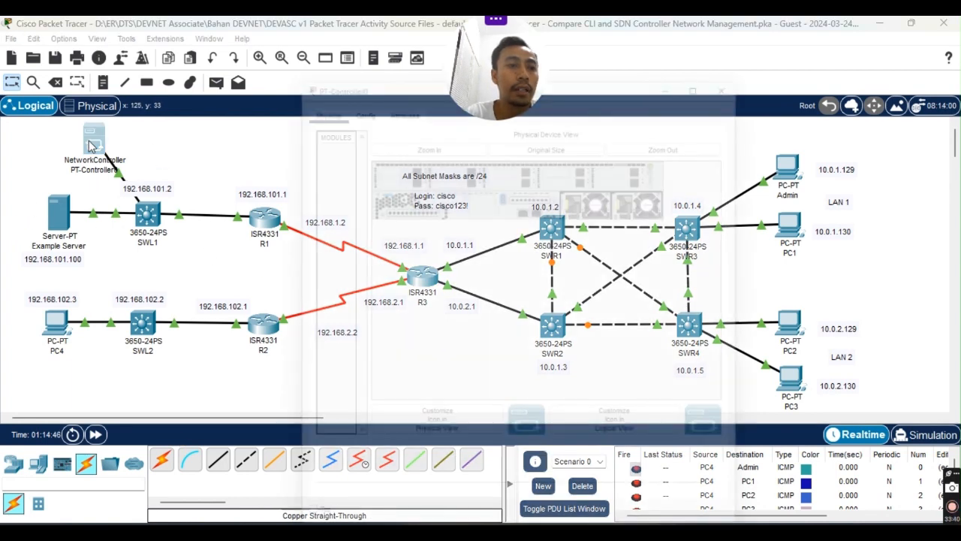
pyautogui.moveTo(627, 41); pyautogui.dragTo(455, 135)
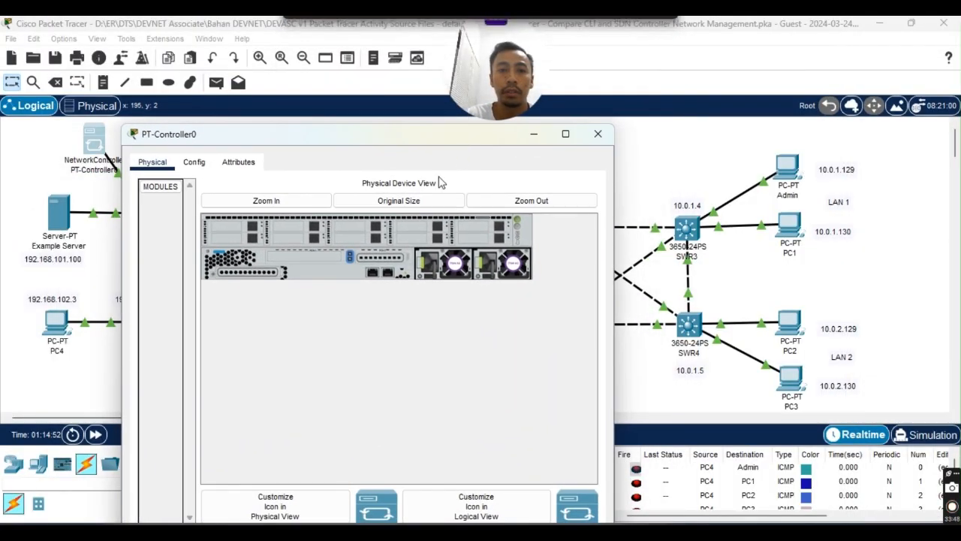
pyautogui.click(179, 166)
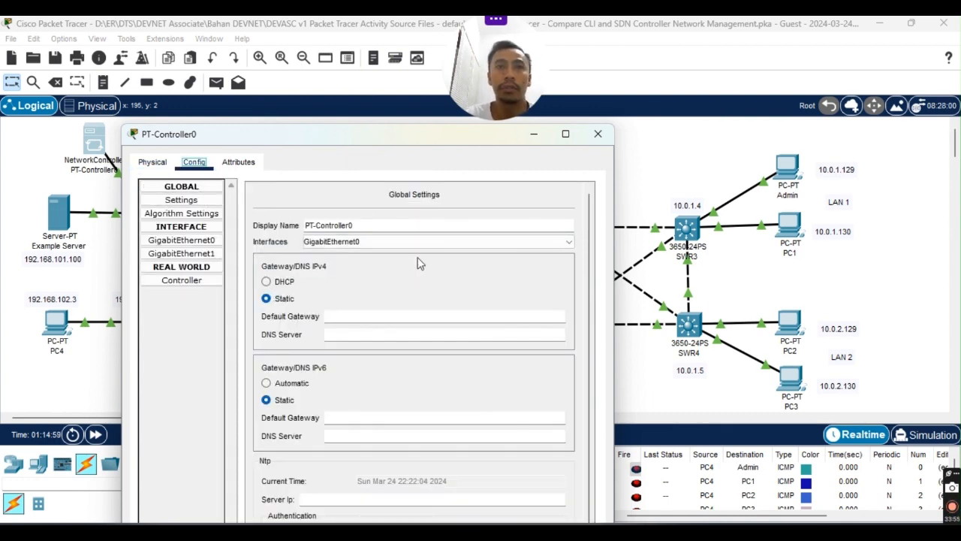
pyautogui.scroll(-1, 315, 316)
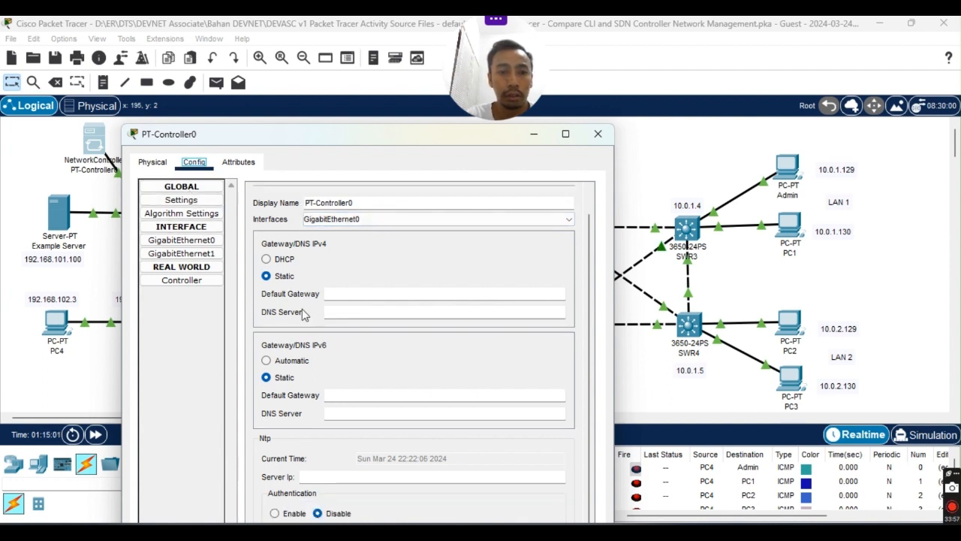
pyautogui.scroll(1, 306, 253)
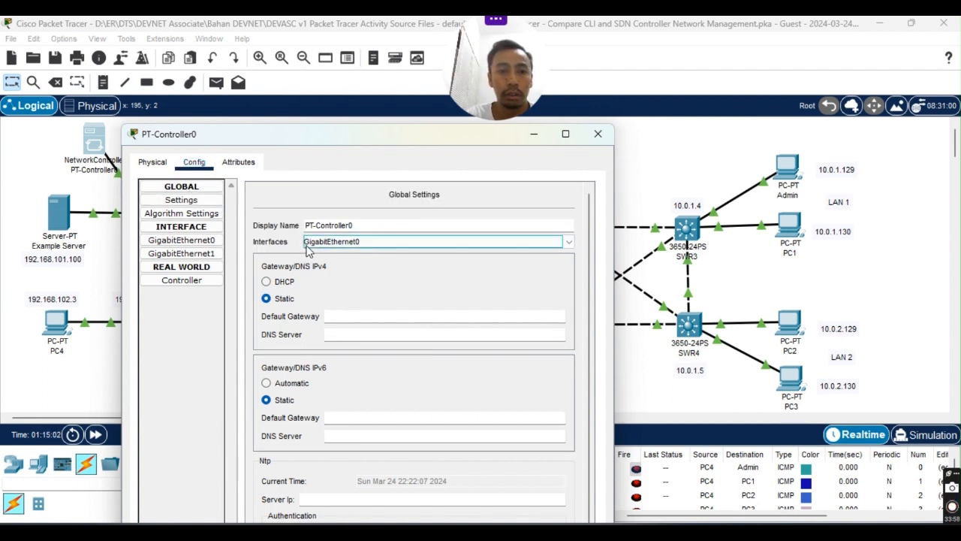
pyautogui.click(350, 316)
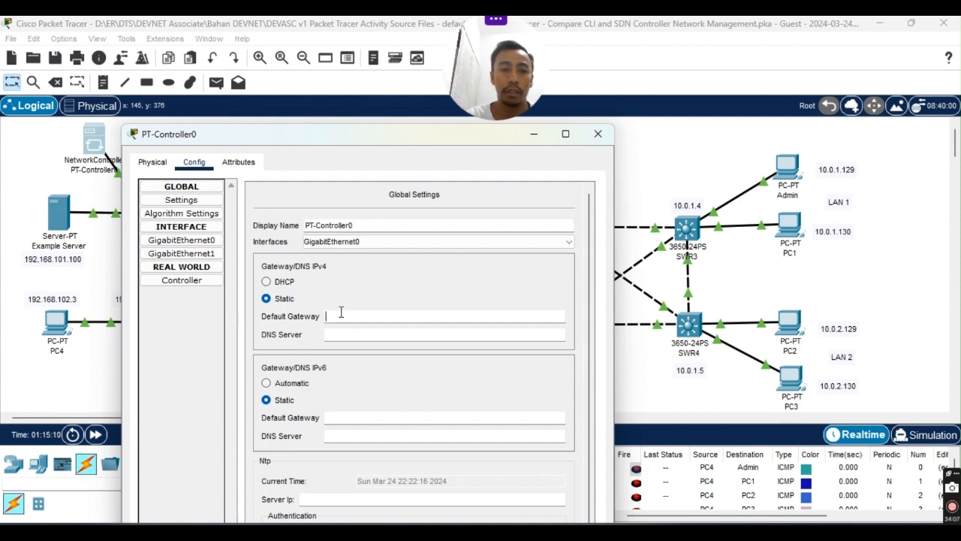
pyautogui.write('18')
pyautogui.write('92.168.101.1')
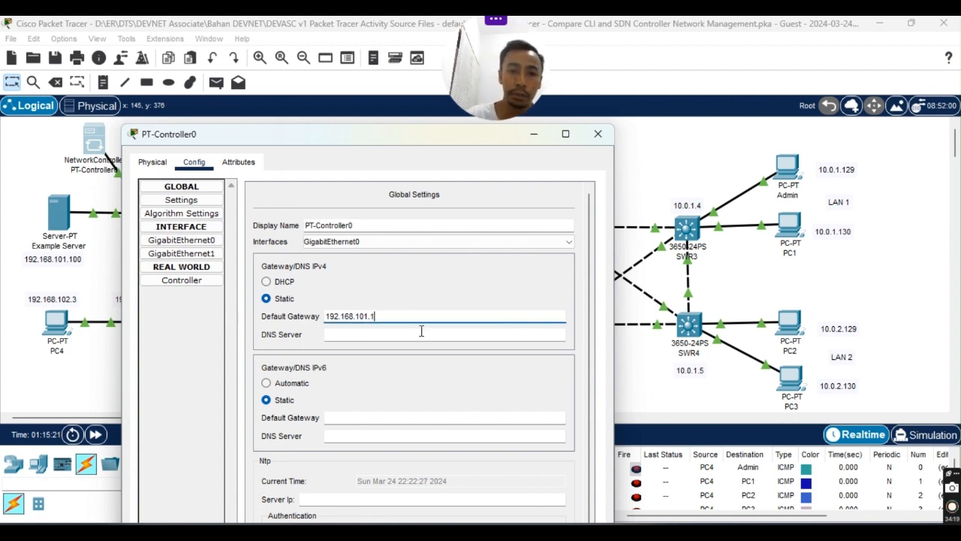
pyautogui.click(372, 316)
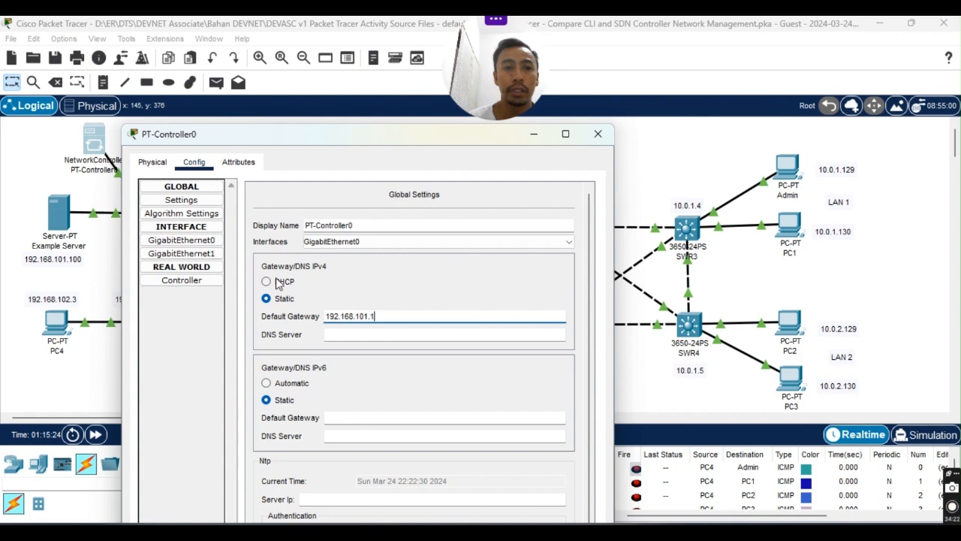
pyautogui.click(201, 245)
pyautogui.click(445, 398)
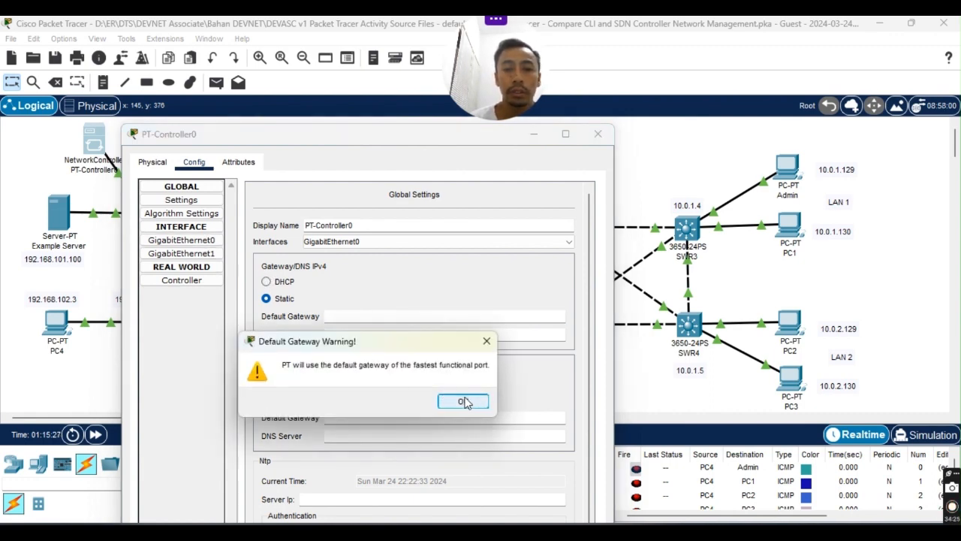
# Shrink the PT-Controller0 window and move it to the right side of the screen.
pyautogui.moveTo(397, 133); pyautogui.dragTo(367, 117)
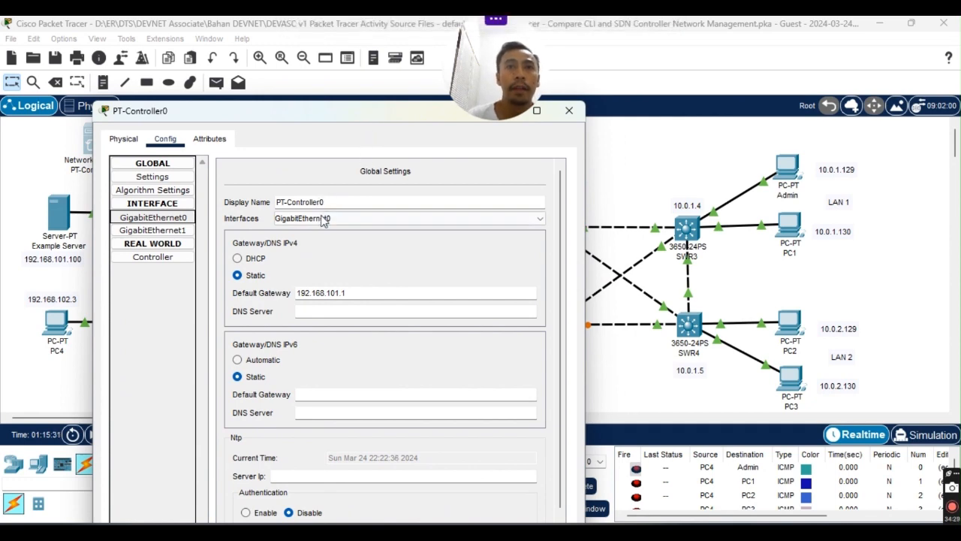
pyautogui.click(381, 294)
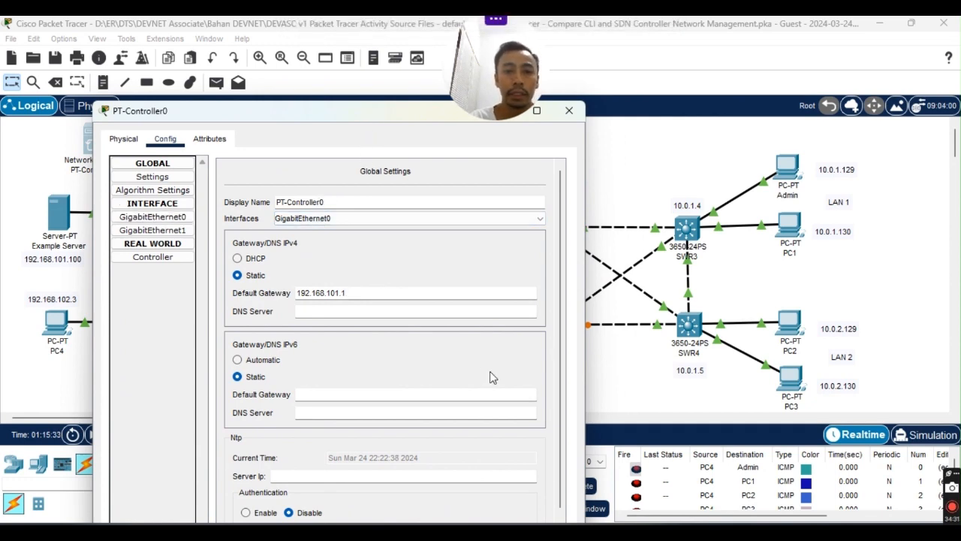
pyautogui.moveTo(386, 118); pyautogui.dragTo(346, 85)
pyautogui.moveTo(55, 69); pyautogui.dragTo(66, 115)
pyautogui.moveTo(176, 132); pyautogui.dragTo(228, 78)
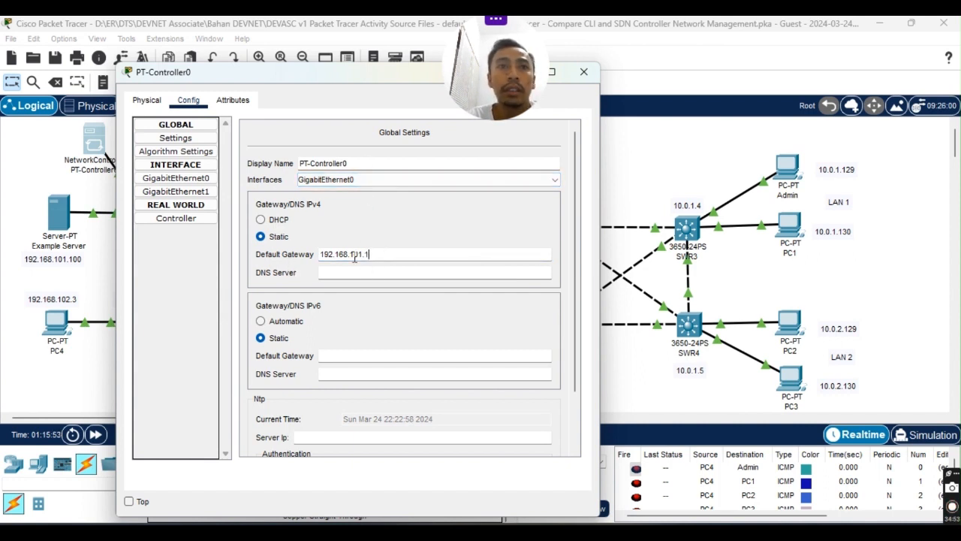
# Give GigabitEthernet0 IPv4 192.168.101.254 with mask 255.255.255.0, then bring the lab guide back.
pyautogui.click(177, 179)
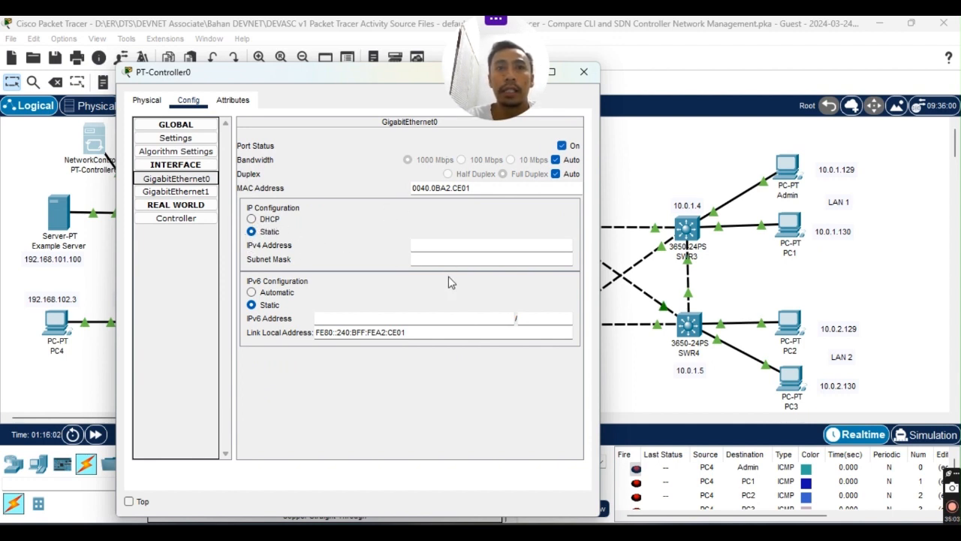
pyautogui.click(434, 243)
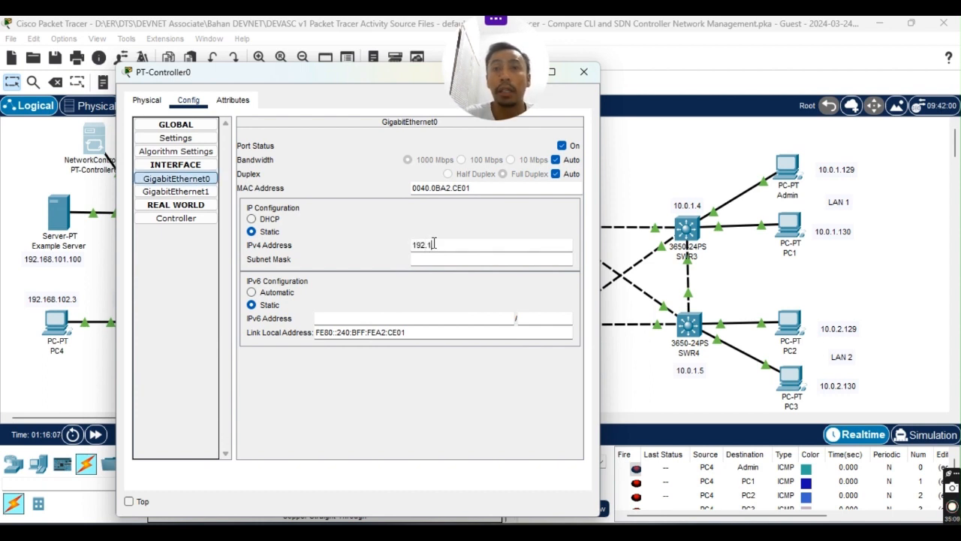
pyautogui.write('192.168.101')
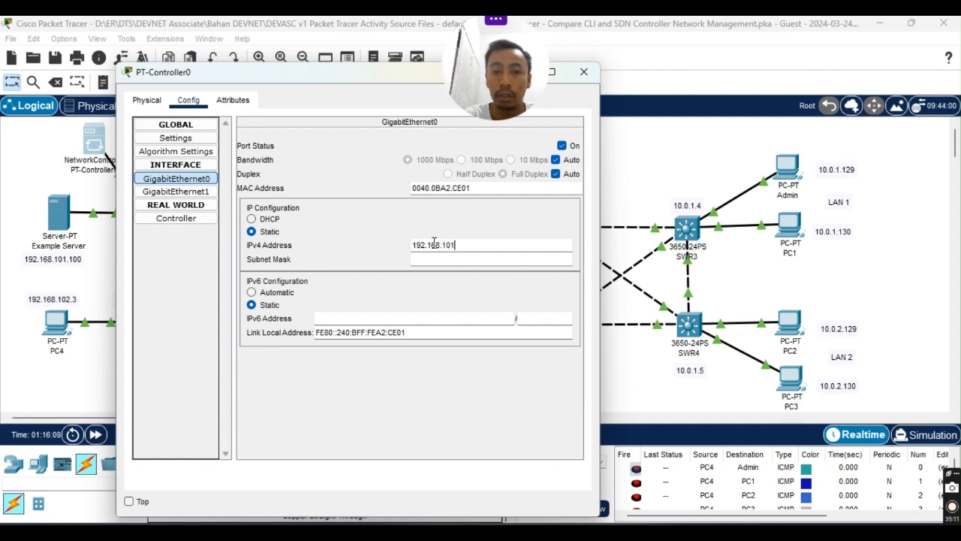
pyautogui.write('.2')
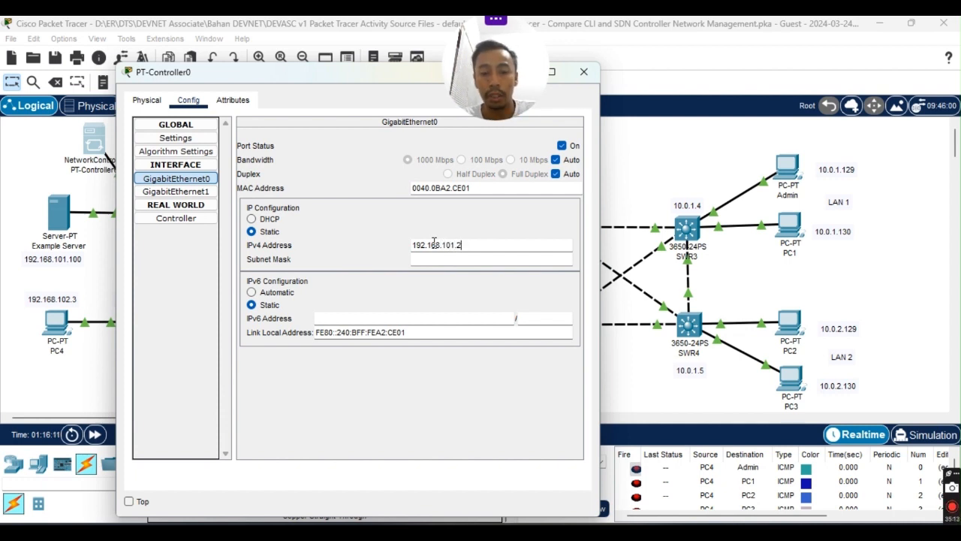
pyautogui.write('54')
pyautogui.press('Tab')
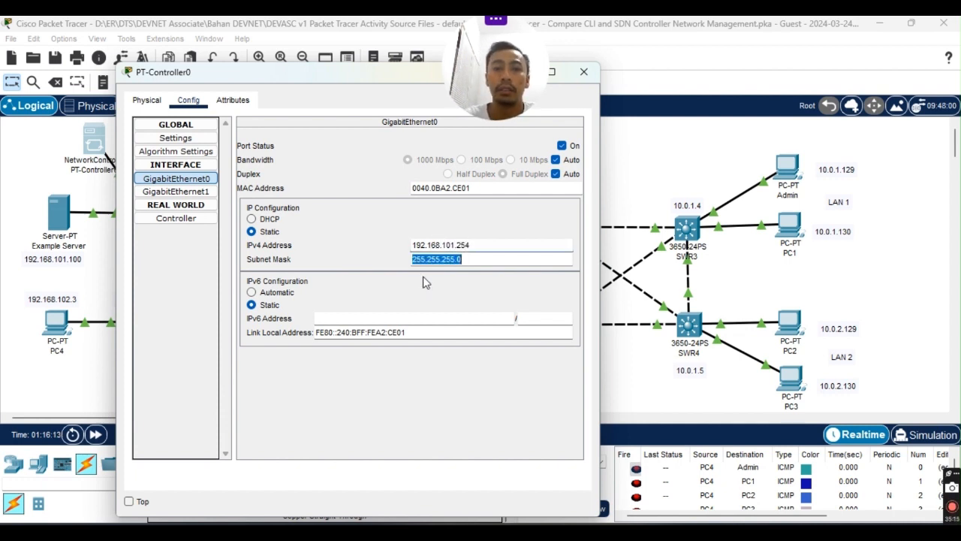
pyautogui.click(482, 256)
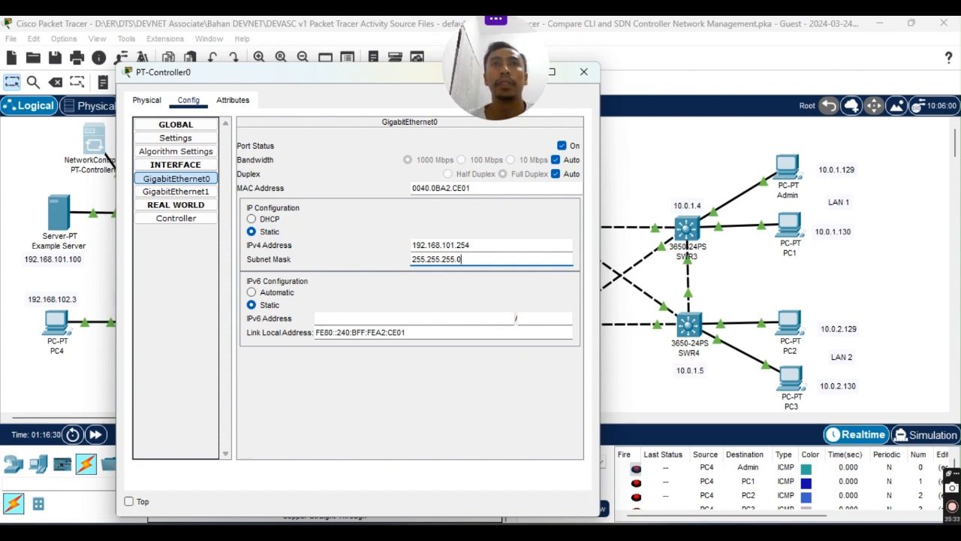
pyautogui.moveTo(0, 98); pyautogui.dragTo(481, 55)
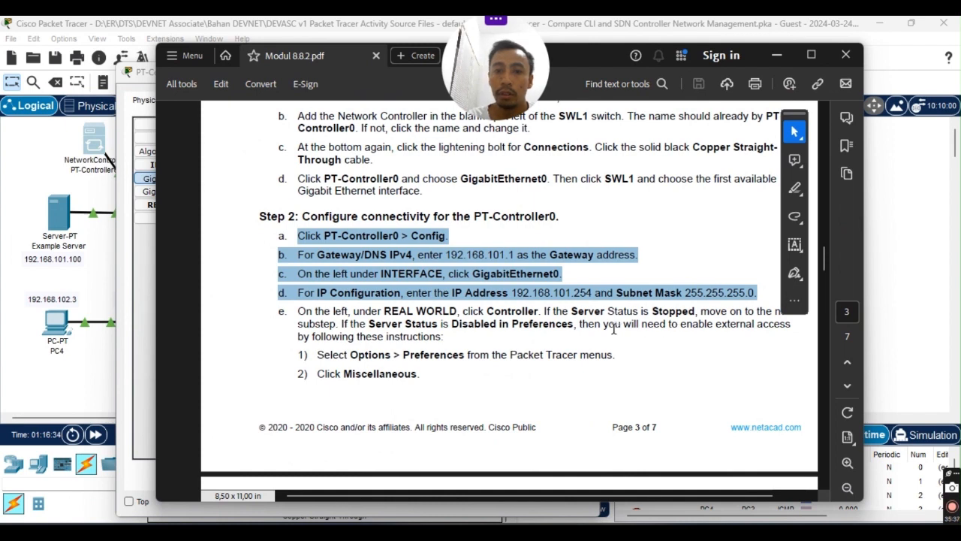
# Read Step 2 items e–f, marking step e's server-status text, then slide the guide off-screen left.
pyautogui.scroll(1, 732, 318)
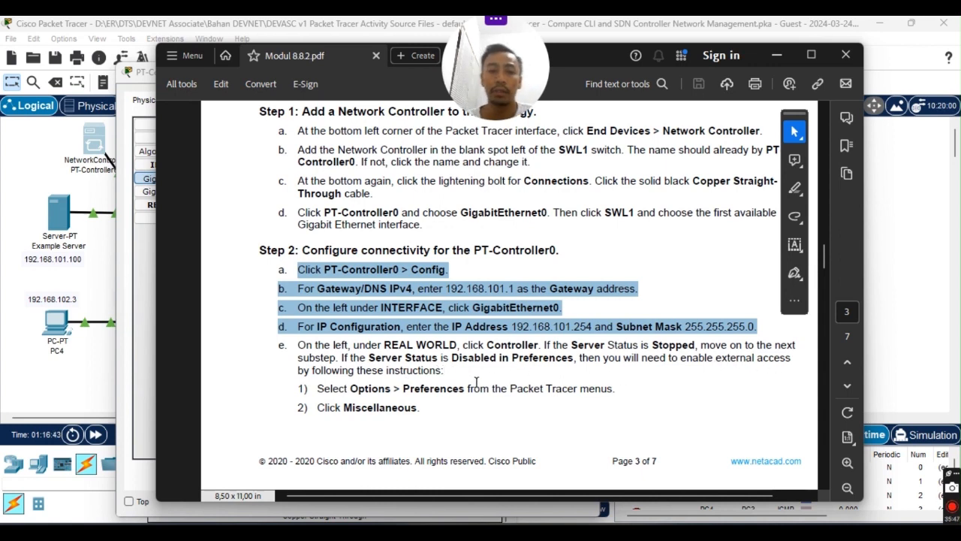
pyautogui.scroll(-5, 477, 383)
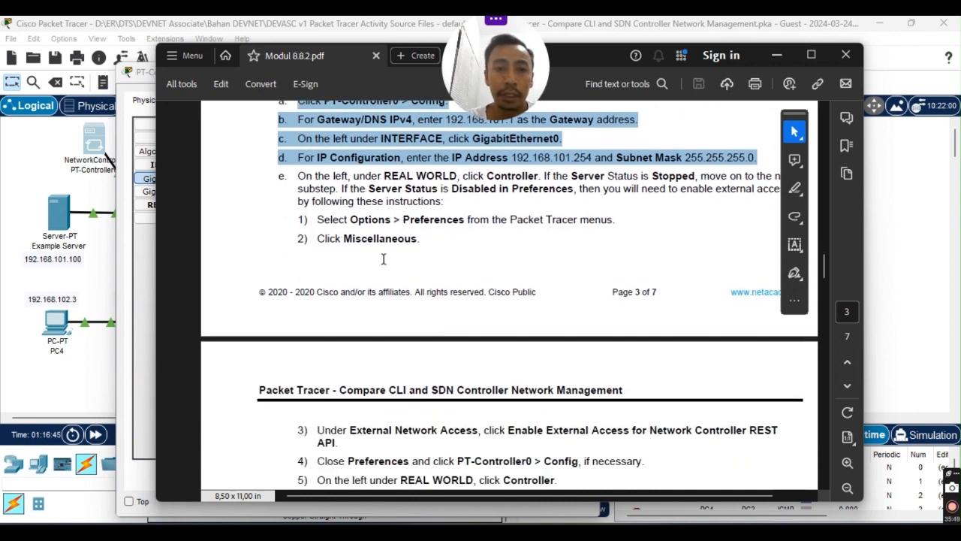
pyautogui.scroll(-3, 452, 295)
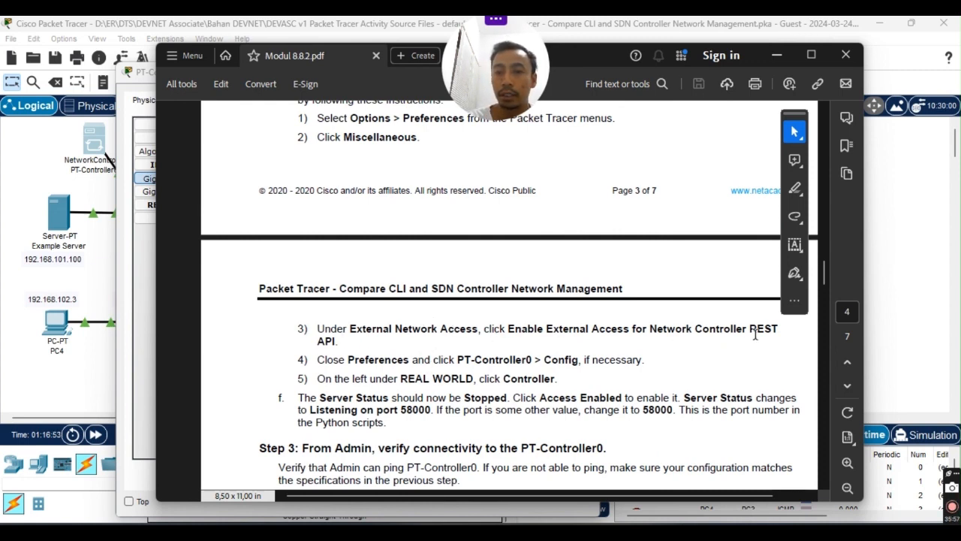
pyautogui.scroll(-2, 755, 335)
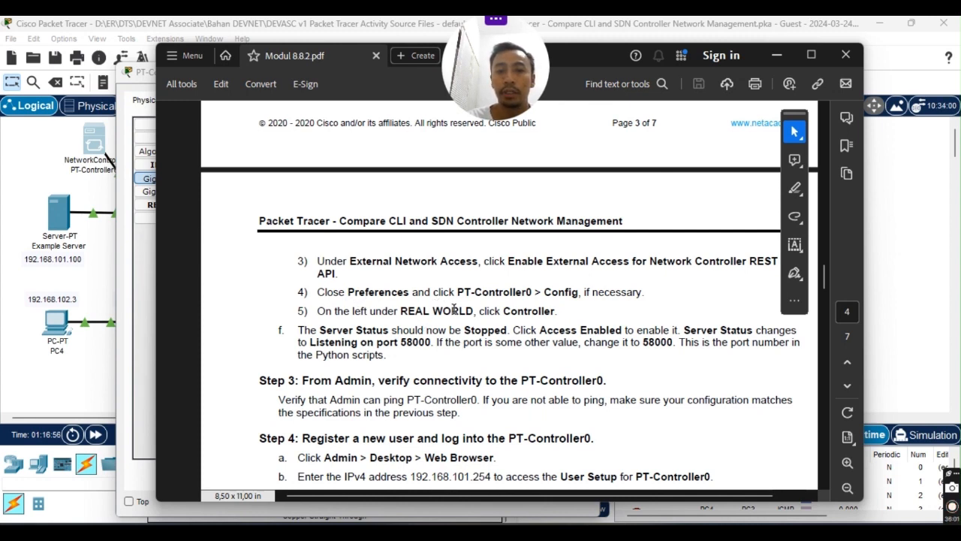
pyautogui.scroll(-1, 454, 316)
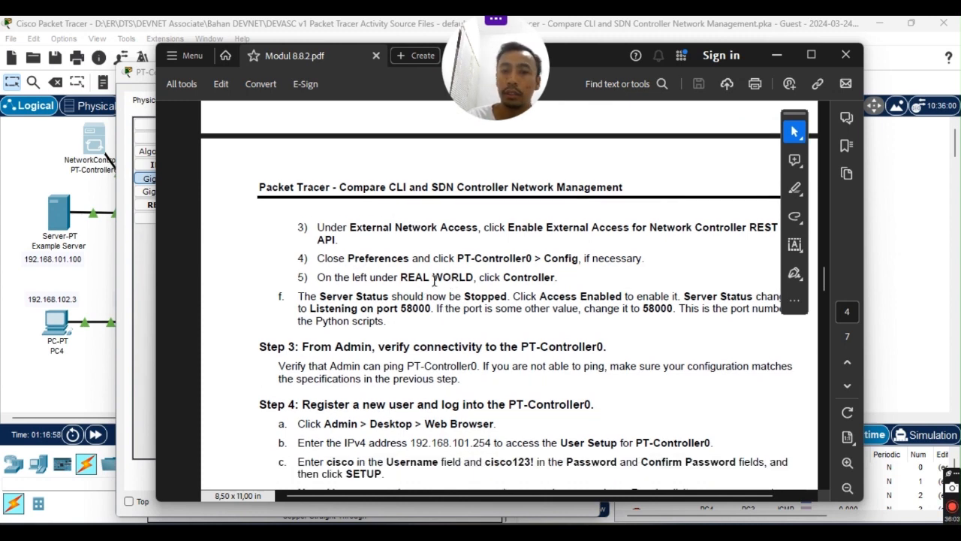
pyautogui.scroll(1, 591, 308)
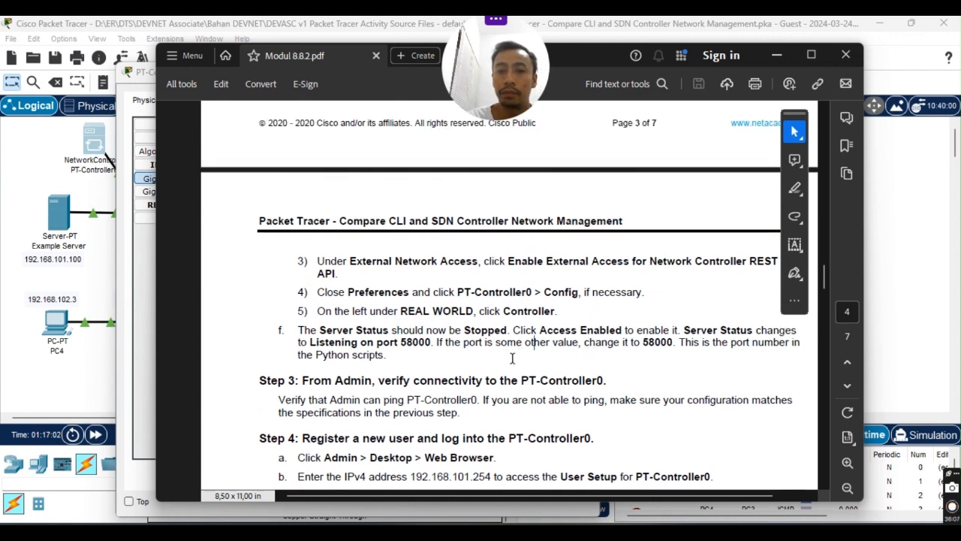
pyautogui.scroll(5, 497, 332)
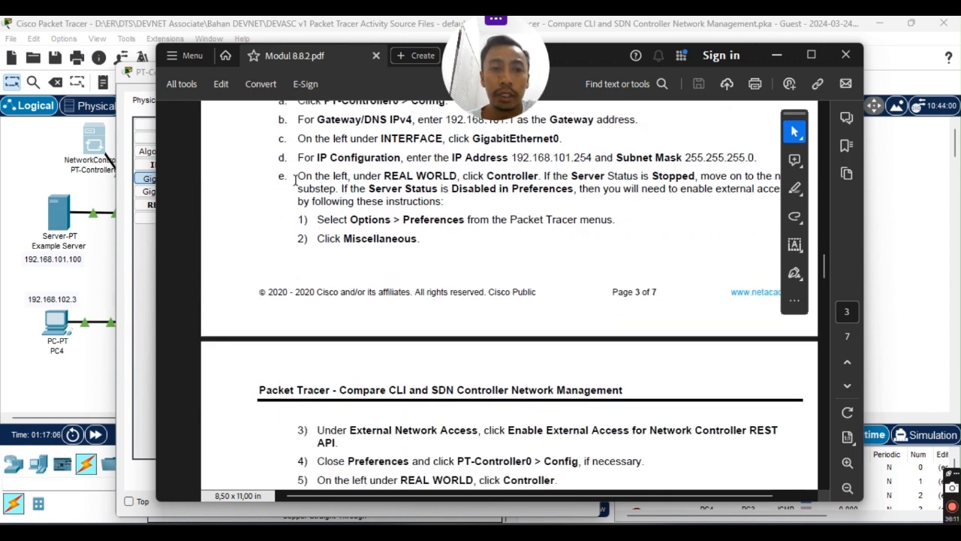
pyautogui.moveTo(299, 178); pyautogui.dragTo(438, 190)
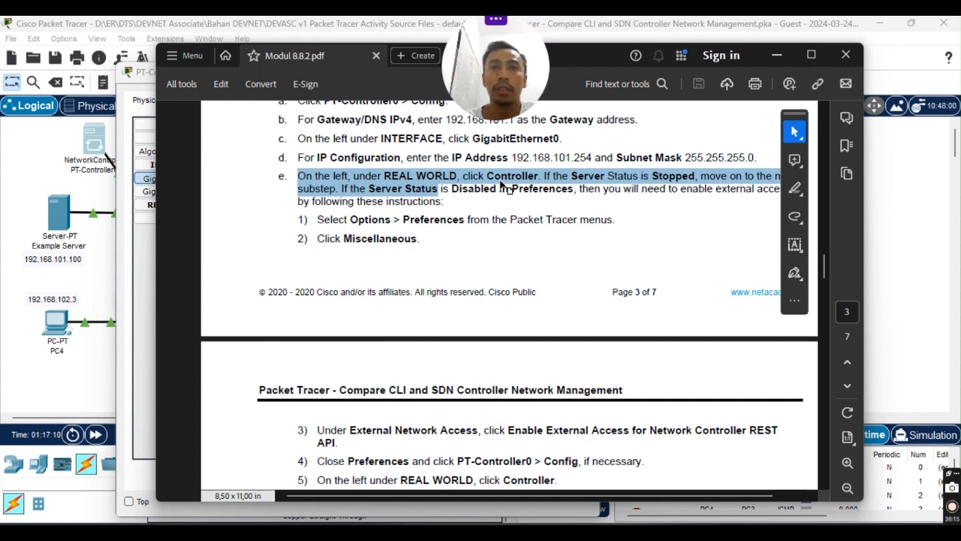
pyautogui.scroll(-1, 306, 223)
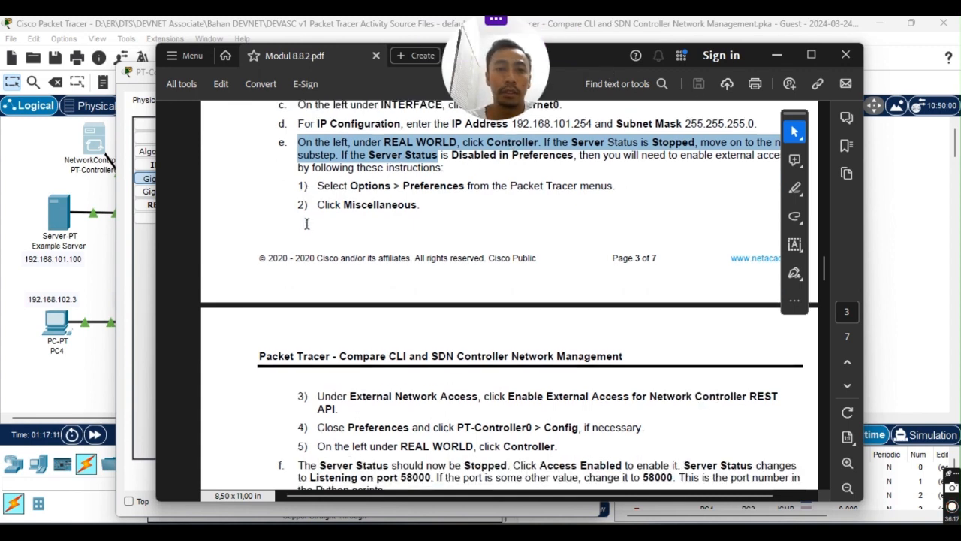
pyautogui.scroll(-3, 315, 154)
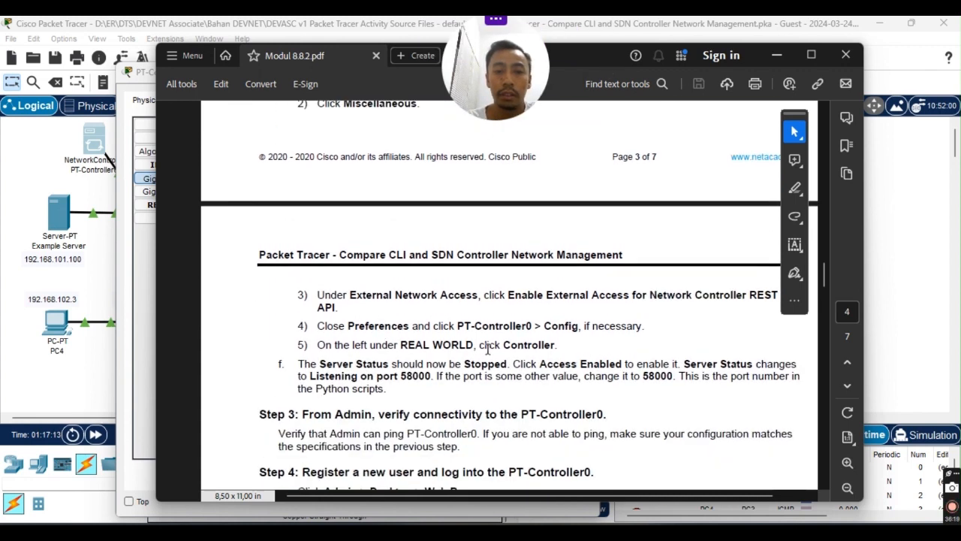
pyautogui.scroll(6, 563, 342)
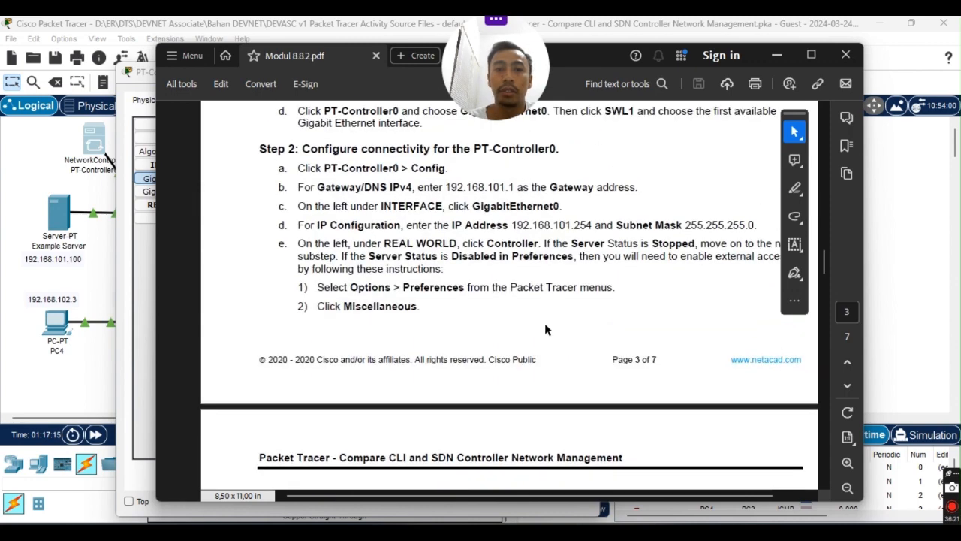
pyautogui.scroll(-2, 541, 315)
pyautogui.moveTo(618, 48); pyautogui.dragTo(0, 49)
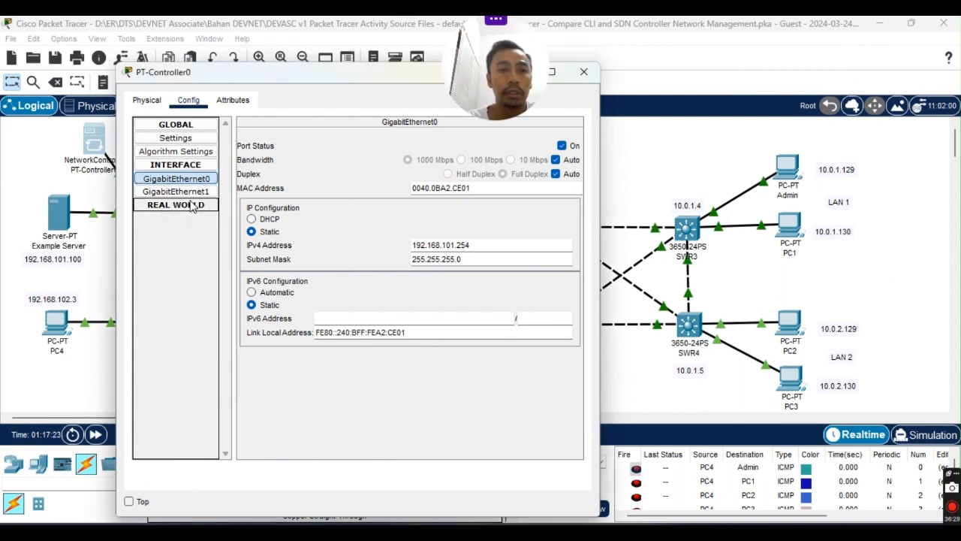
# Tick Access Enabled under REAL WORLD > Controller so the server listens on port 58000.
pyautogui.click(180, 220)
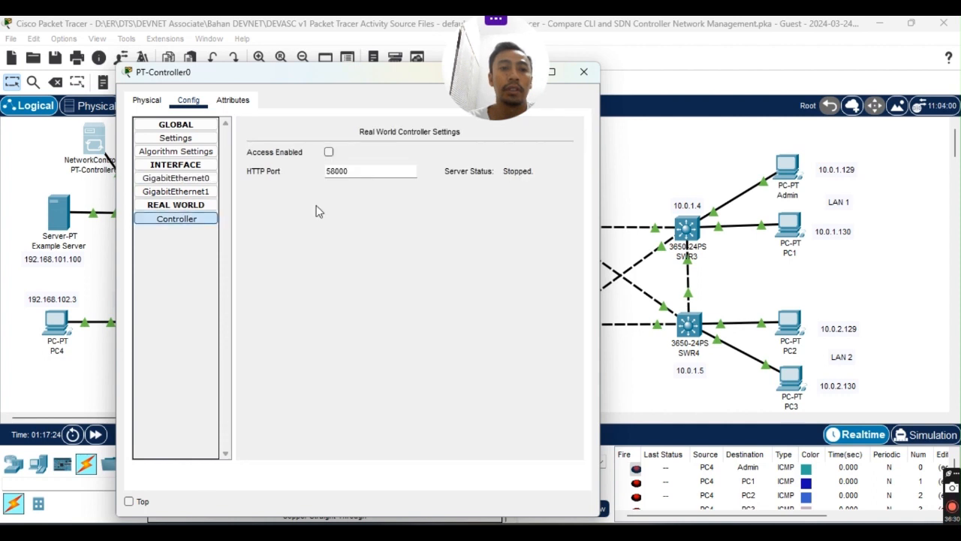
pyautogui.click(328, 152)
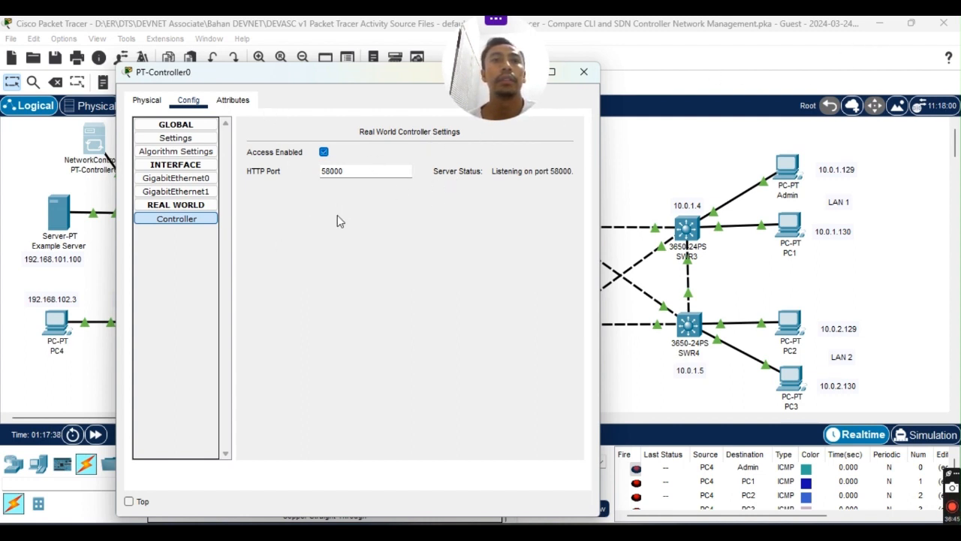
pyautogui.click(196, 208)
pyautogui.click(196, 208)
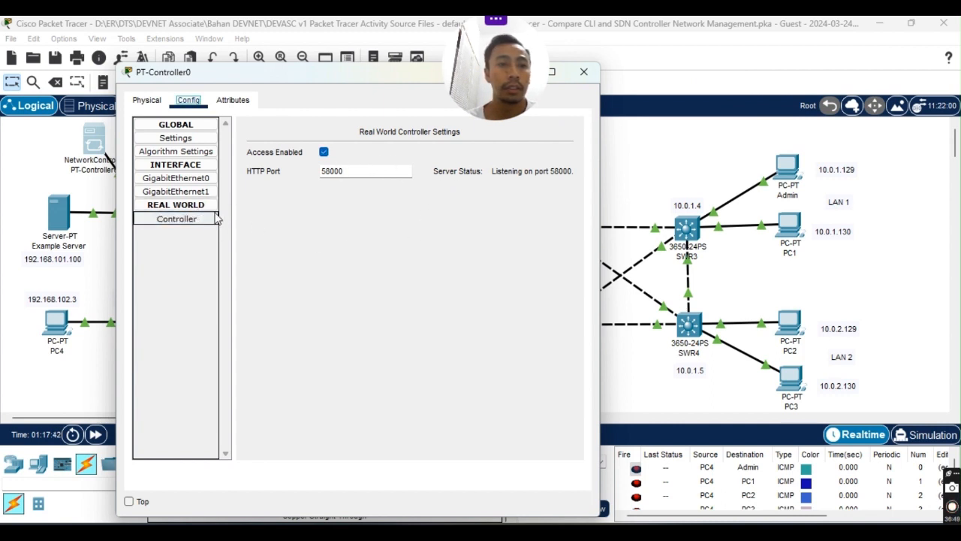
pyautogui.click(177, 139)
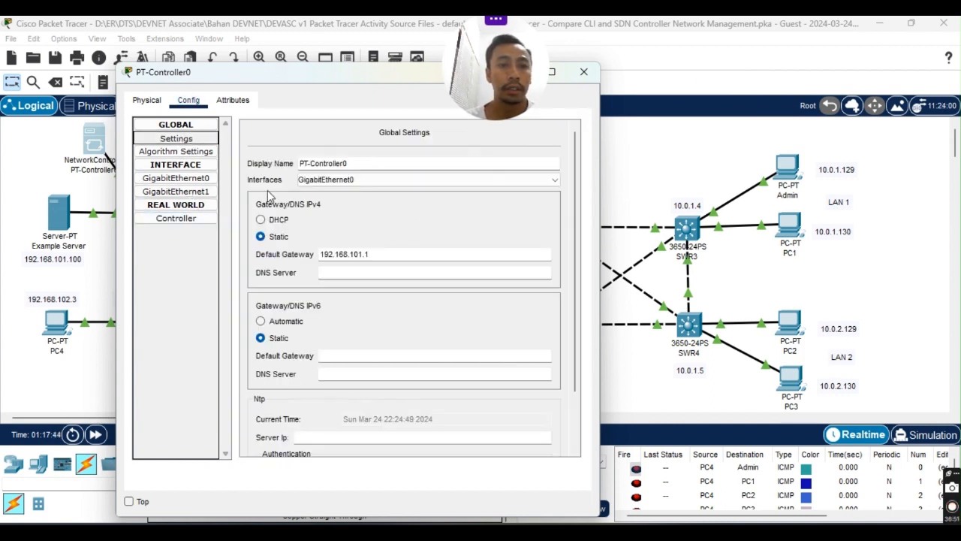
pyautogui.click(188, 220)
pyautogui.click(325, 152)
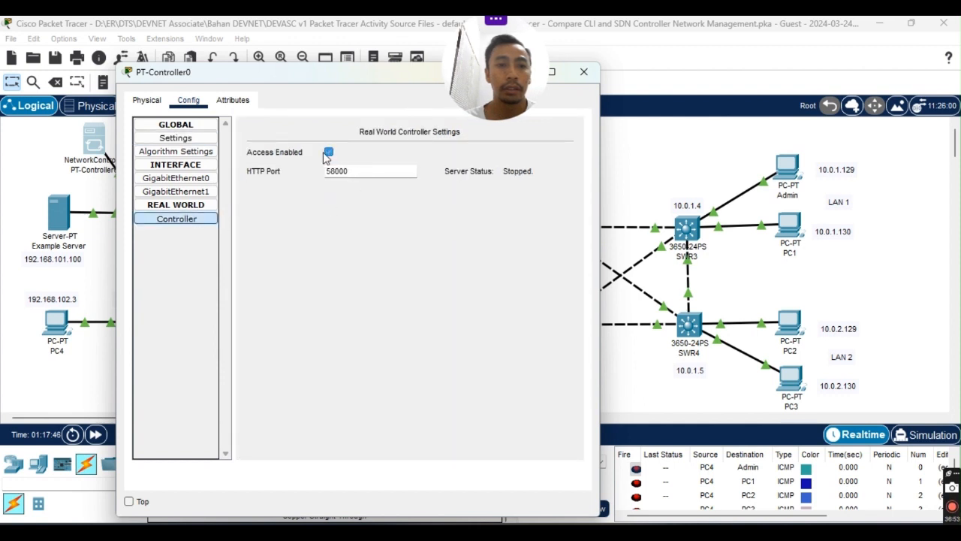
pyautogui.click(325, 152)
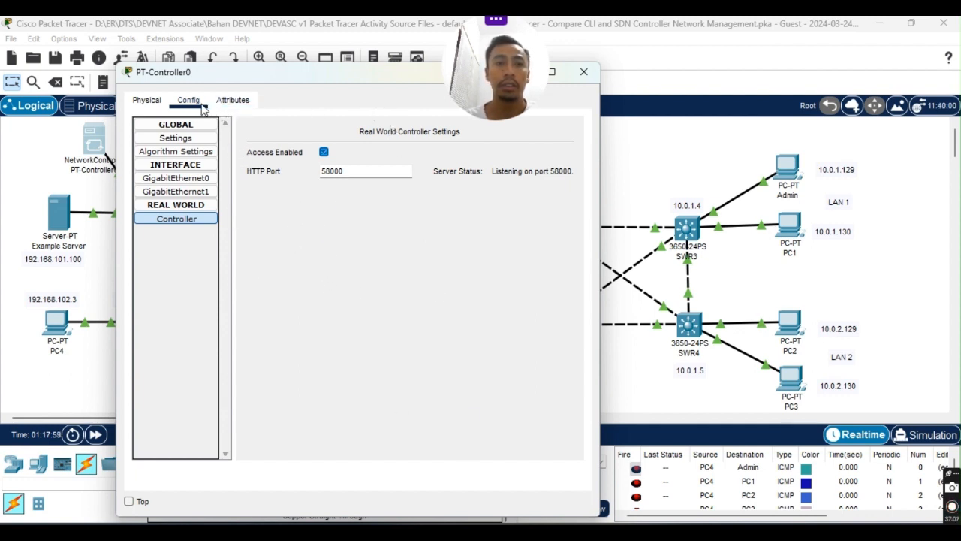
pyautogui.click(147, 101)
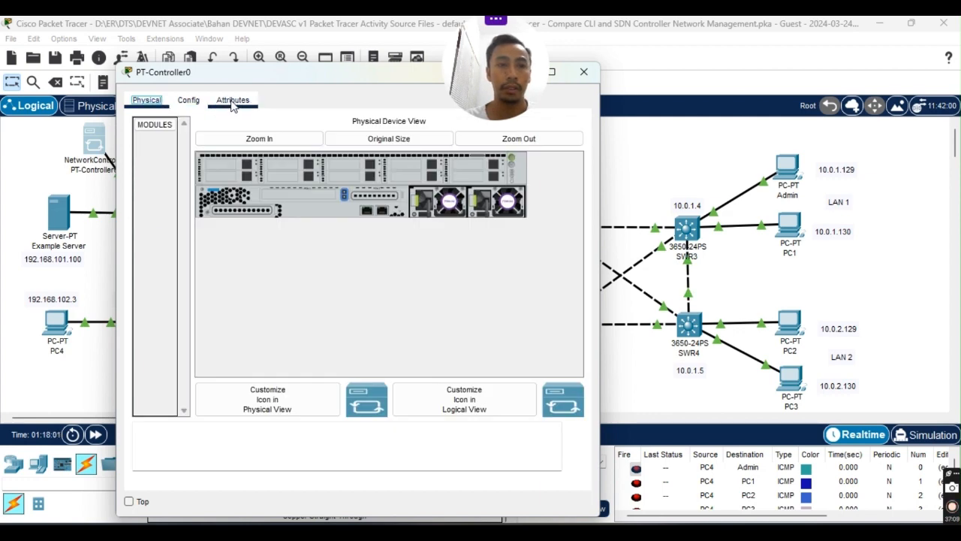
# Check PT-Controller0's attributes, reopen it at Config > Controller, then bring the topology window forward.
pyautogui.click(233, 102)
pyautogui.click(583, 71)
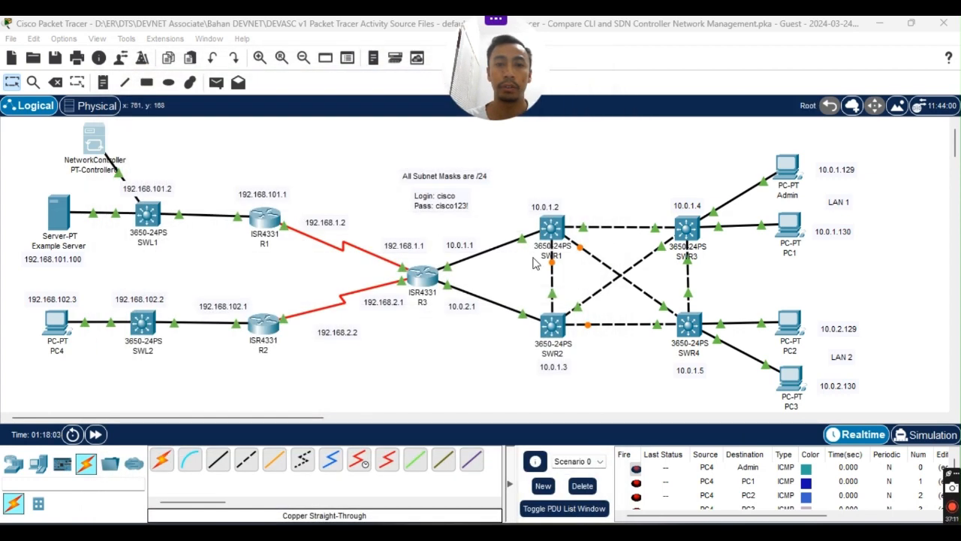
pyautogui.click(96, 144)
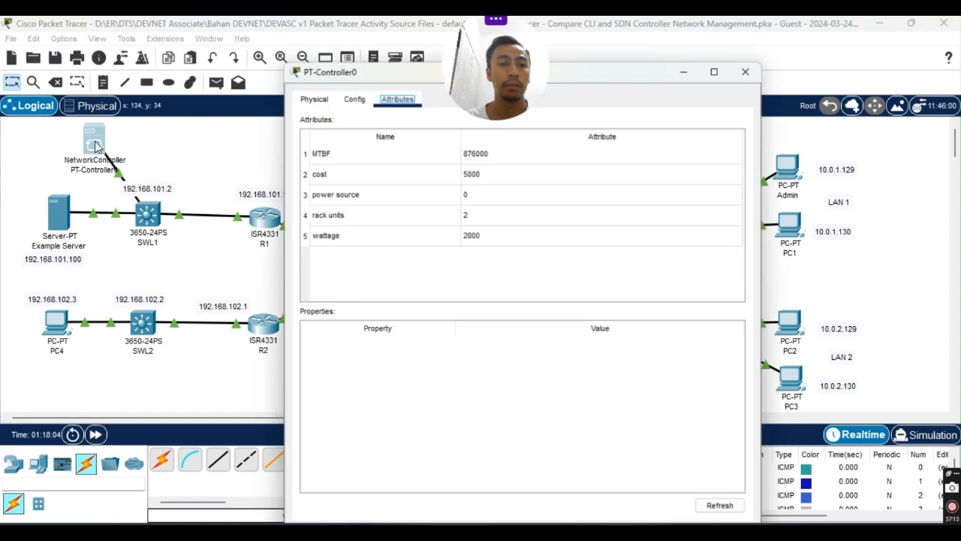
pyautogui.click(350, 60)
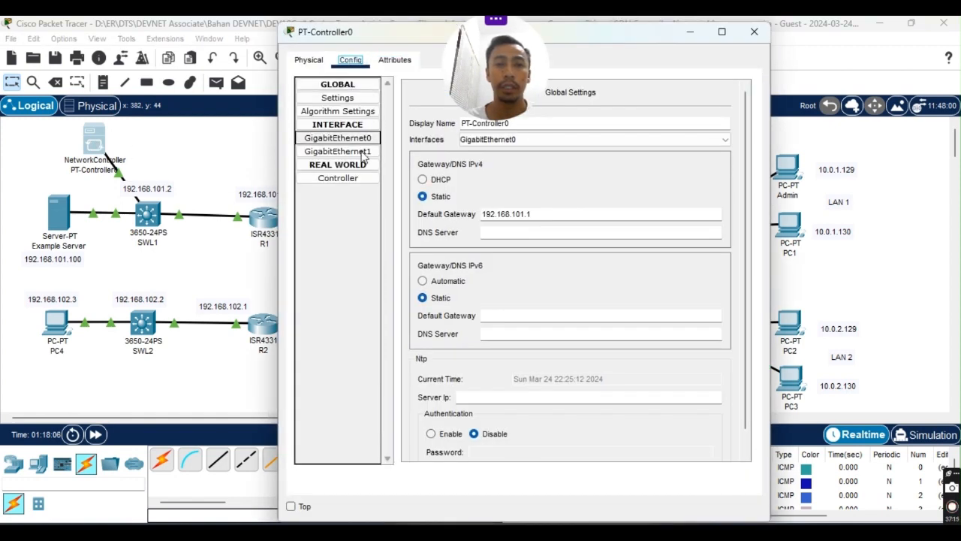
pyautogui.click(357, 180)
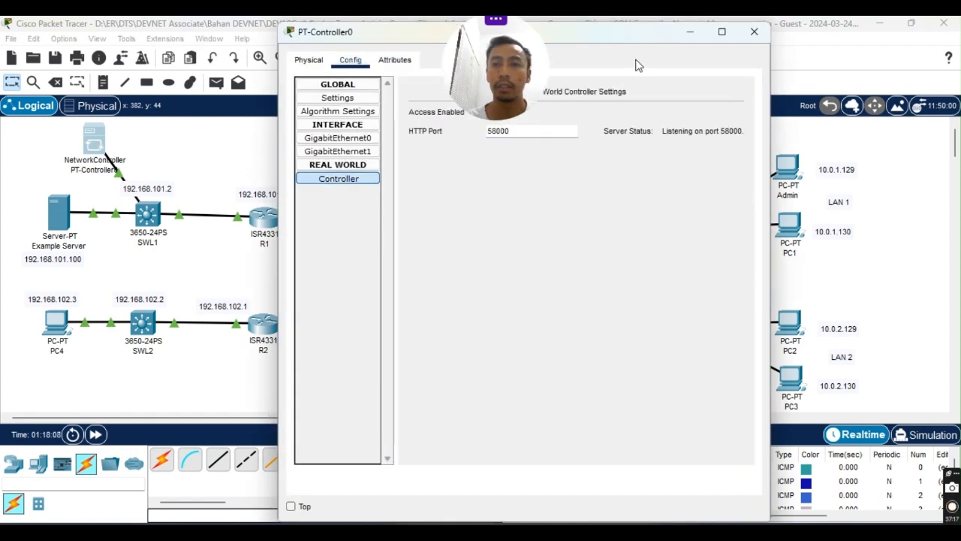
pyautogui.moveTo(615, 32); pyautogui.dragTo(664, 111)
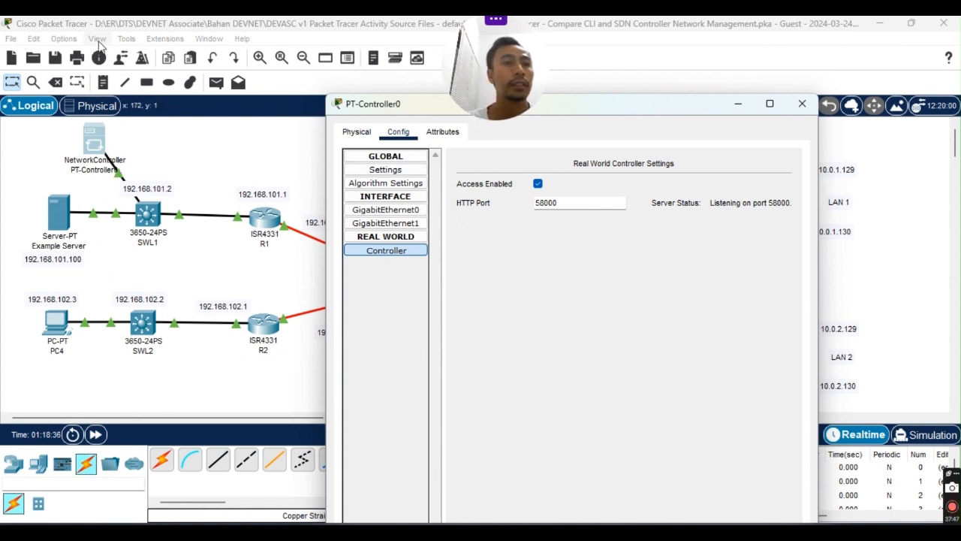
pyautogui.click(219, 22)
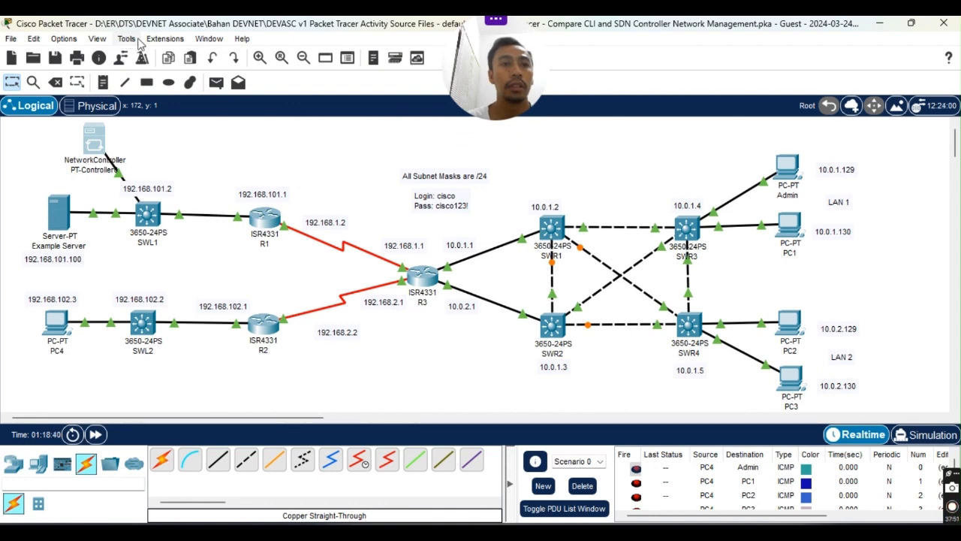
# Enable external network access in Options > Preferences > Miscellaneous.
pyautogui.click(64, 38)
pyautogui.click(89, 54)
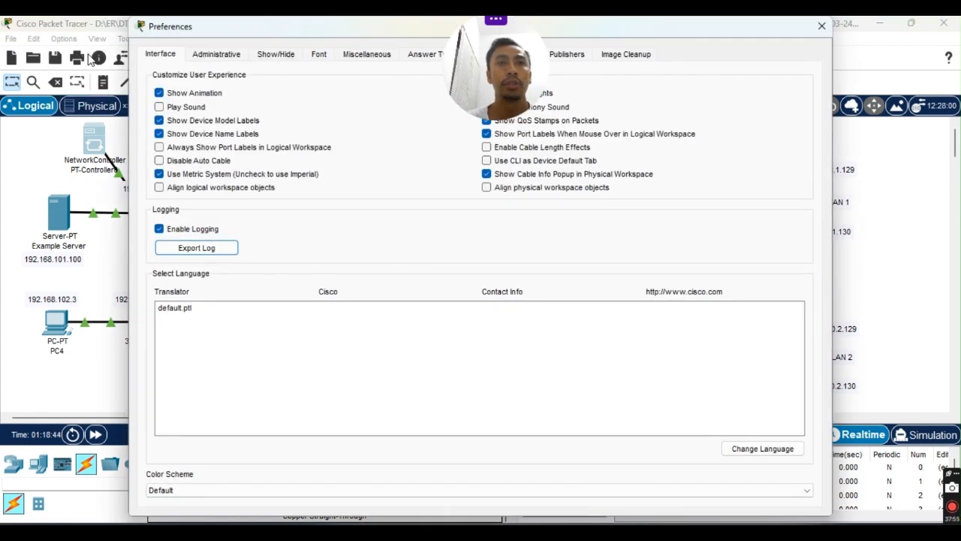
pyautogui.moveTo(369, 32); pyautogui.dragTo(449, 150)
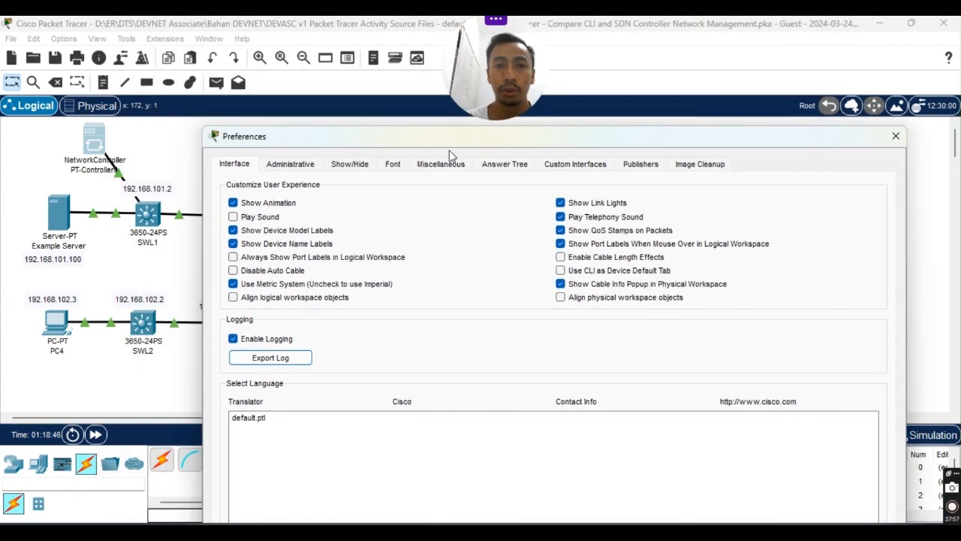
pyautogui.click(444, 165)
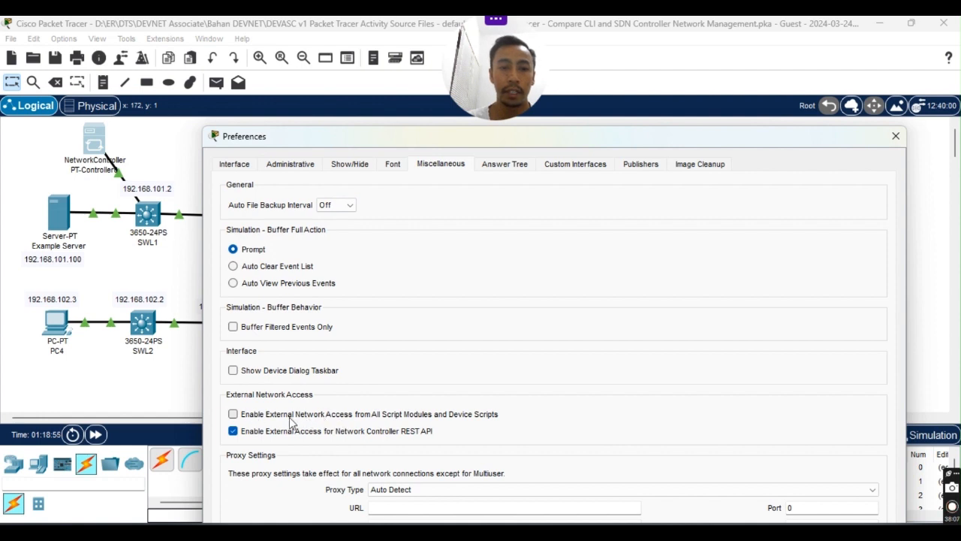
pyautogui.click(233, 414)
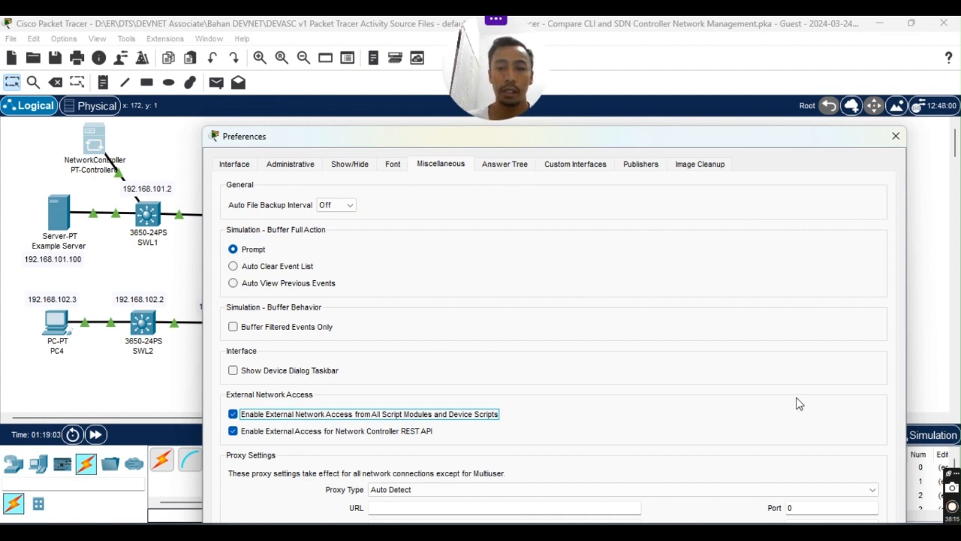
pyautogui.moveTo(736, 141); pyautogui.dragTo(708, 60)
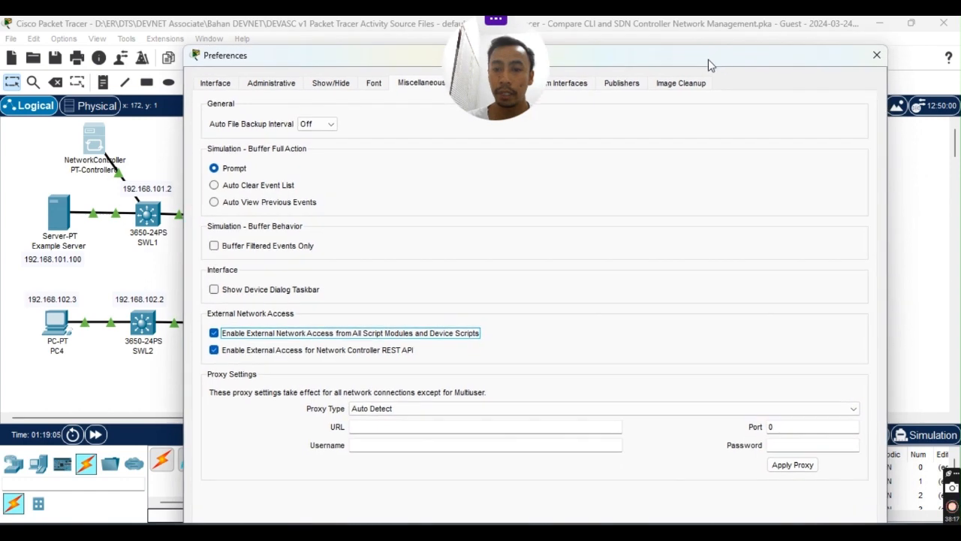
pyautogui.moveTo(343, 46); pyautogui.dragTo(618, 66)
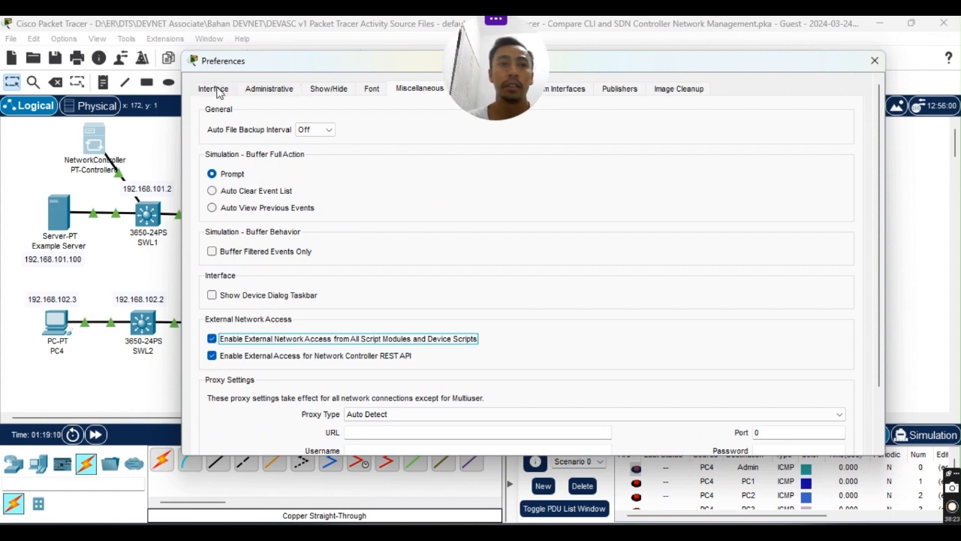
# Close Preferences and turn on PT-Controller0's real-world Access Enabled setting on port 58000.
pyautogui.click(874, 60)
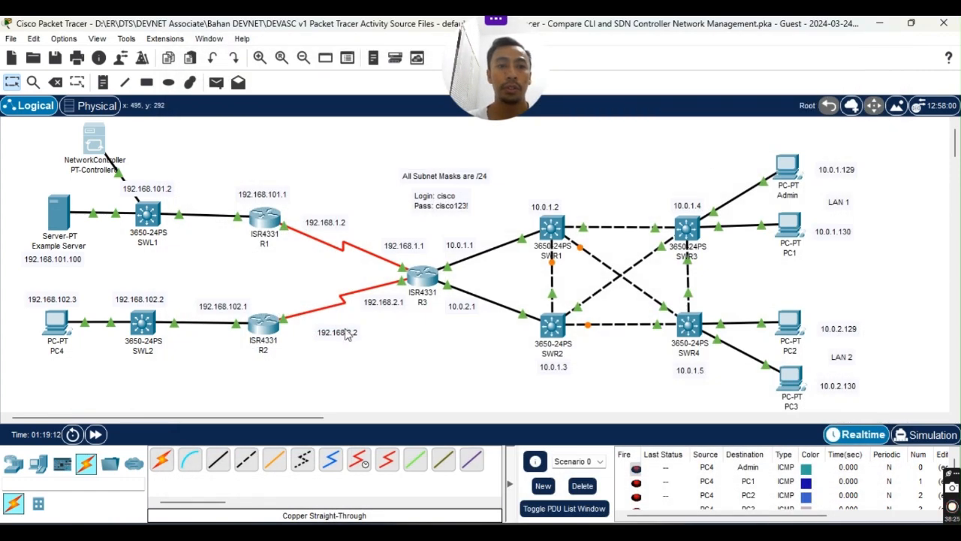
pyautogui.moveTo(590, 531)
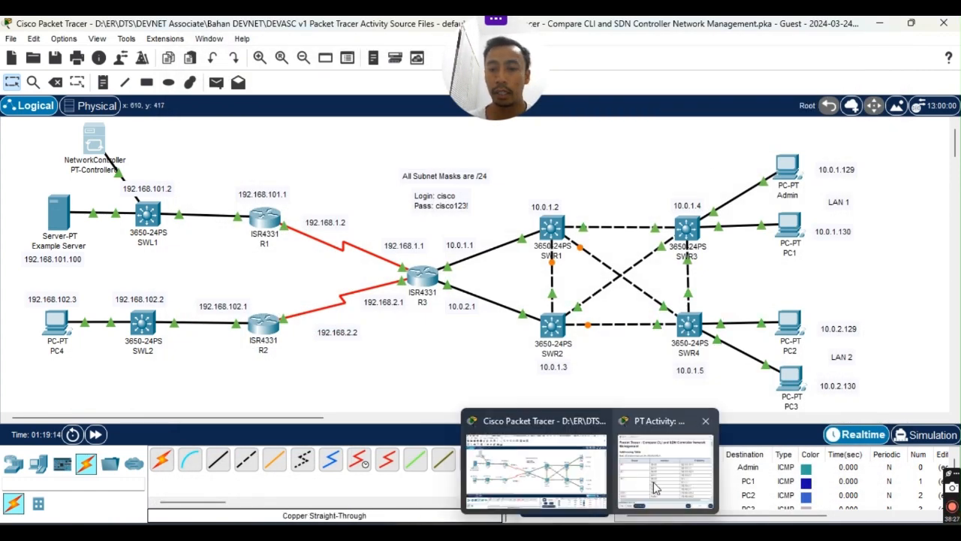
pyautogui.click(94, 139)
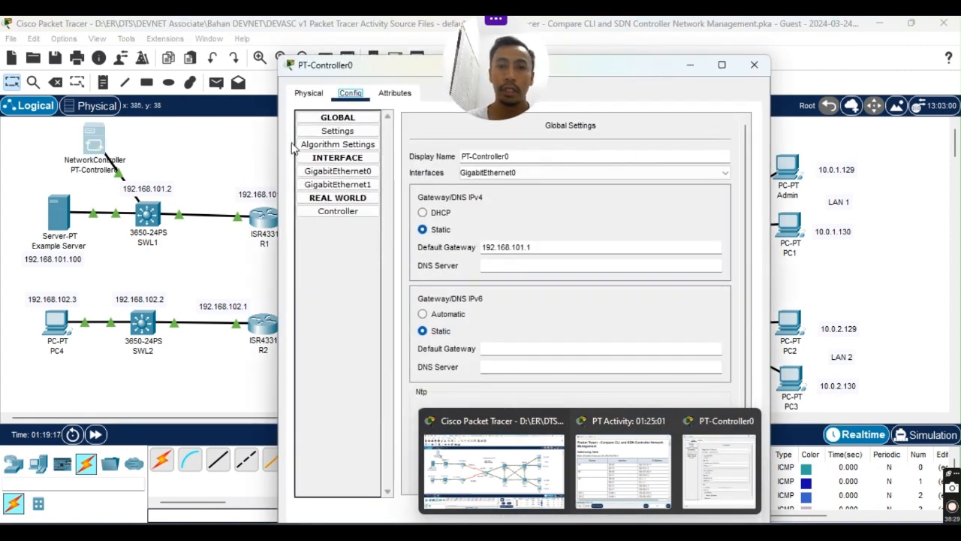
pyautogui.click(338, 211)
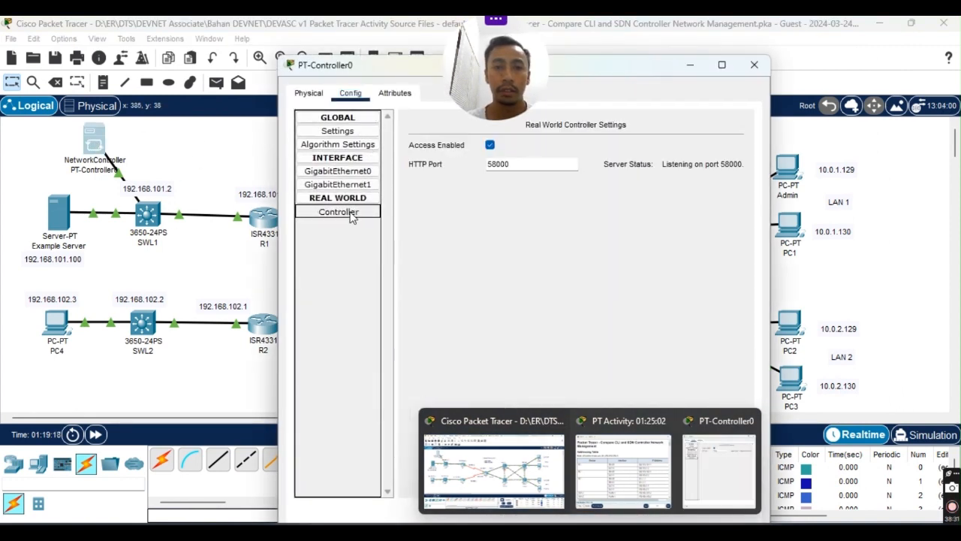
pyautogui.click(489, 146)
pyautogui.click(490, 145)
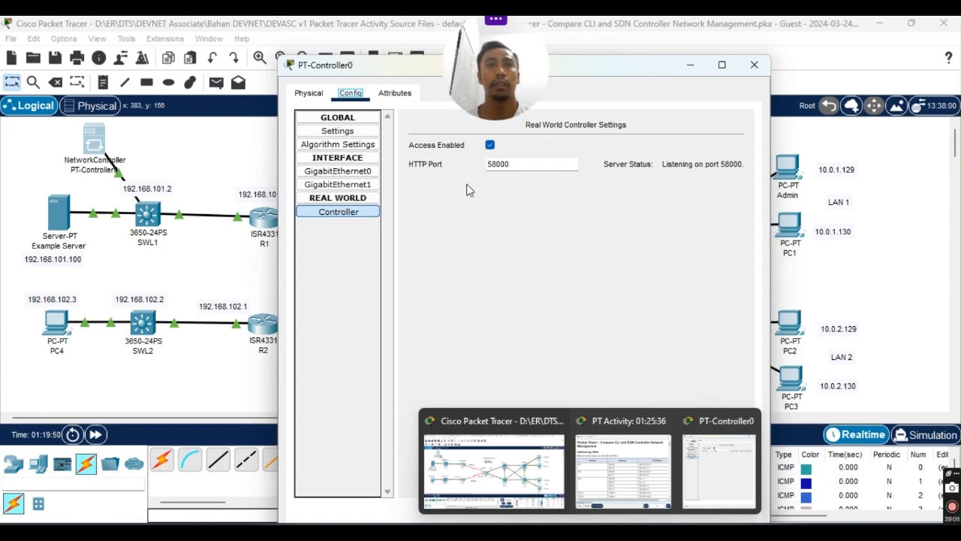
# Close the controller window and bring the lab guide PDF onto the screen.
pyautogui.moveTo(663, 69); pyautogui.dragTo(638, 58)
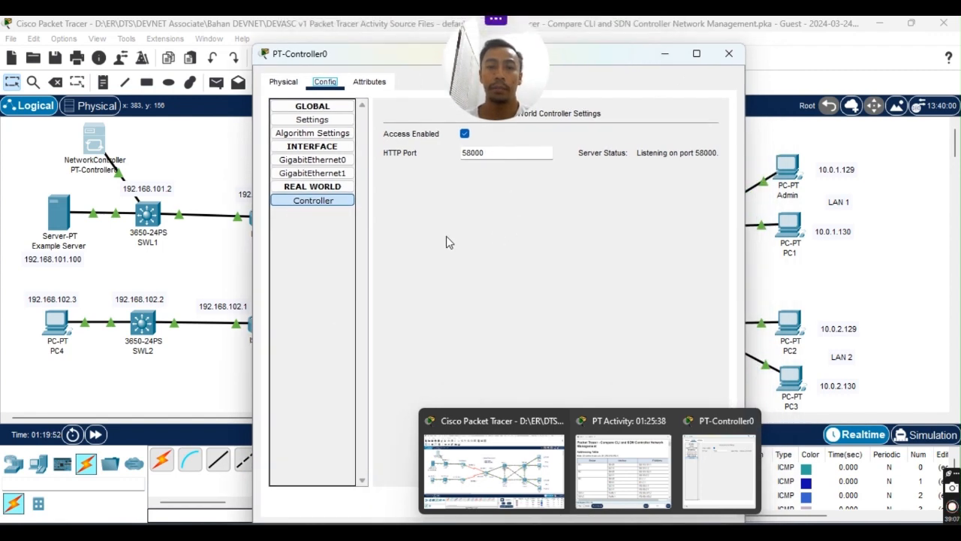
pyautogui.click(729, 55)
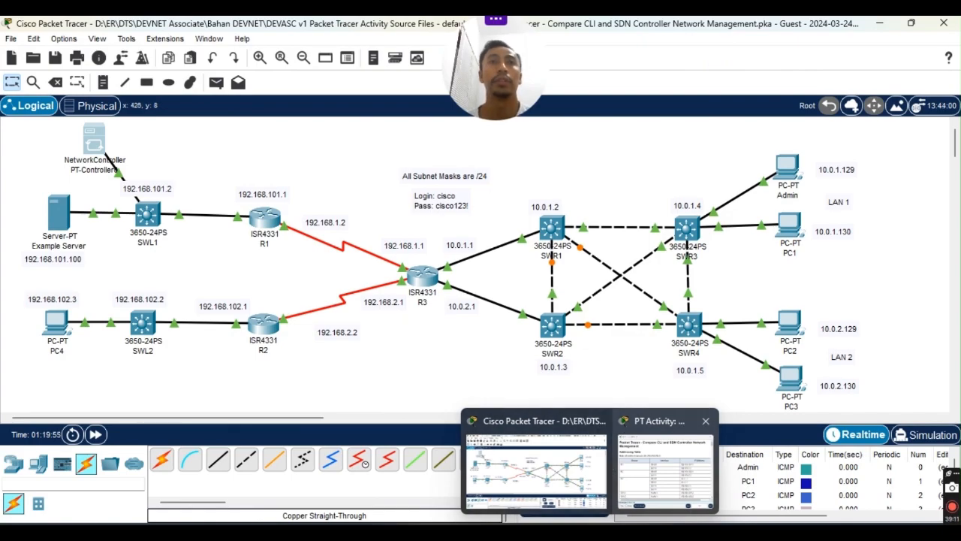
pyautogui.moveTo(0, 120); pyautogui.dragTo(606, 46)
# Read through the guide, highlighting the close-Preferences and Access Enabled instructions.
pyautogui.scroll(-3, 425, 279)
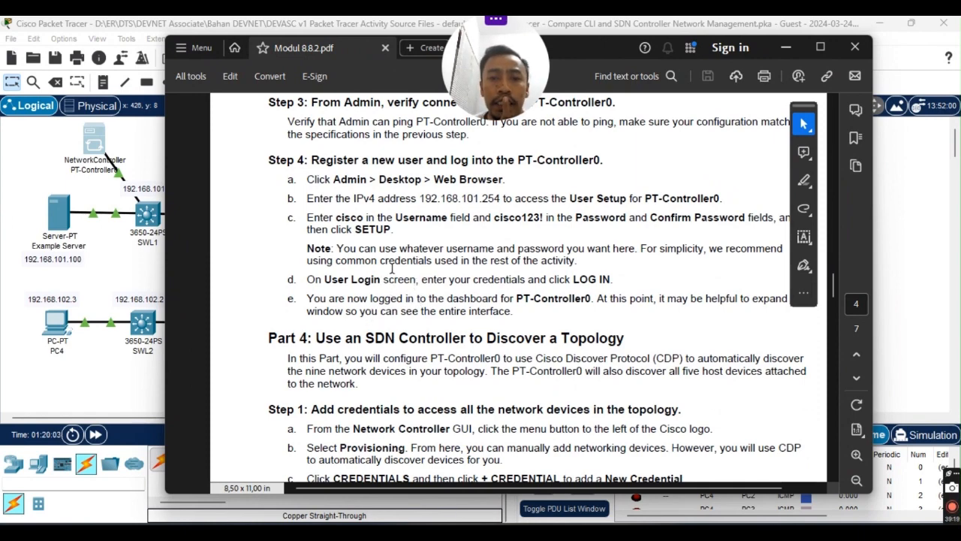
pyautogui.scroll(-1, 391, 268)
pyautogui.scroll(4, 391, 268)
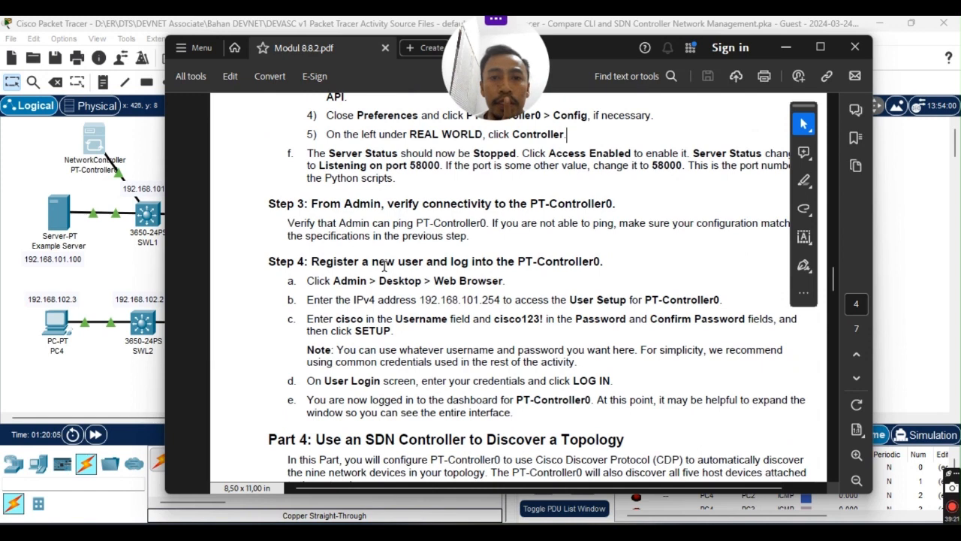
pyautogui.scroll(2, 386, 302)
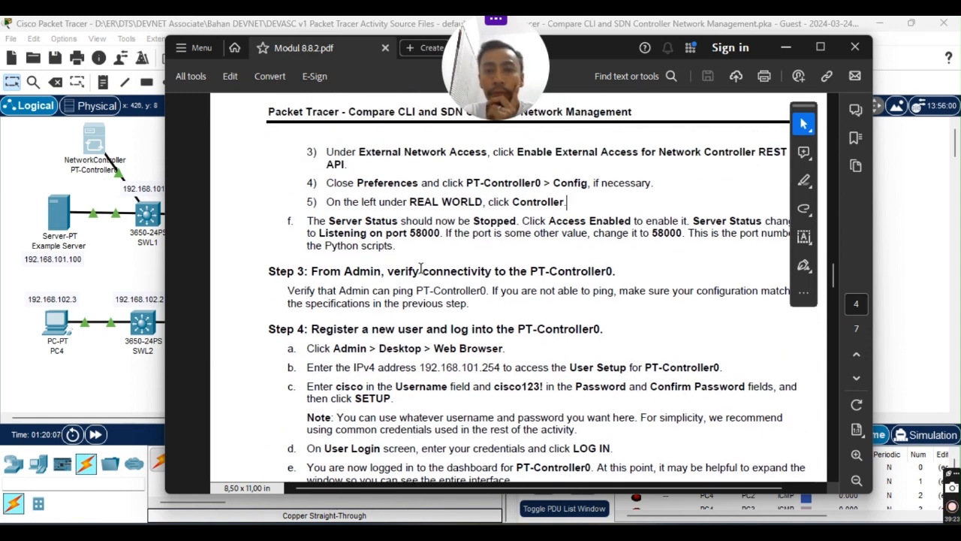
pyautogui.scroll(3, 371, 199)
pyautogui.scroll(-1, 371, 210)
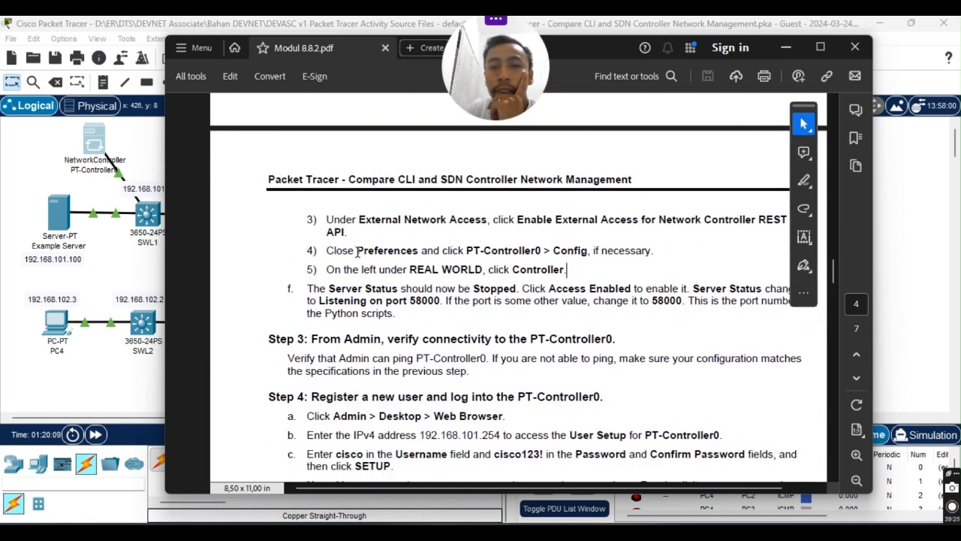
pyautogui.moveTo(326, 250); pyautogui.dragTo(376, 286)
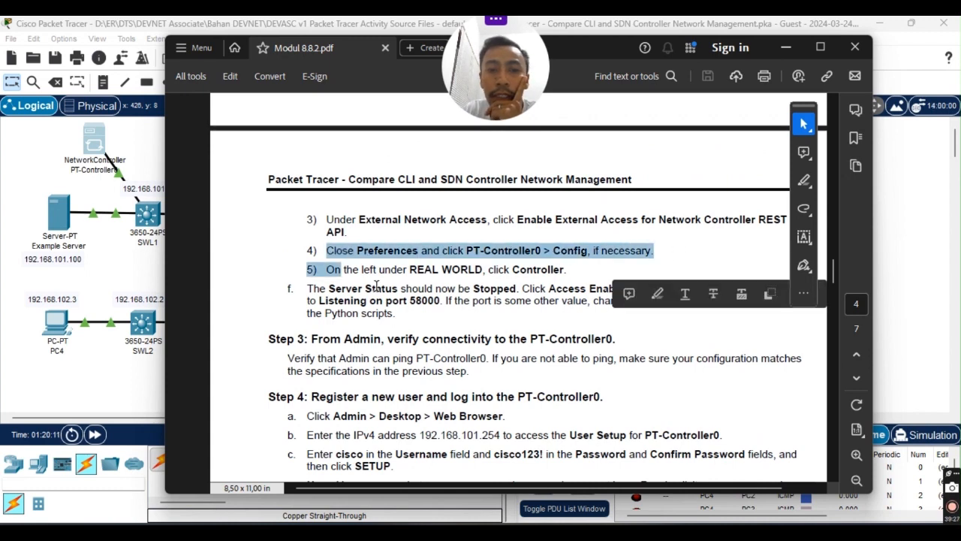
pyautogui.click(376, 286)
pyautogui.scroll(-2, 495, 251)
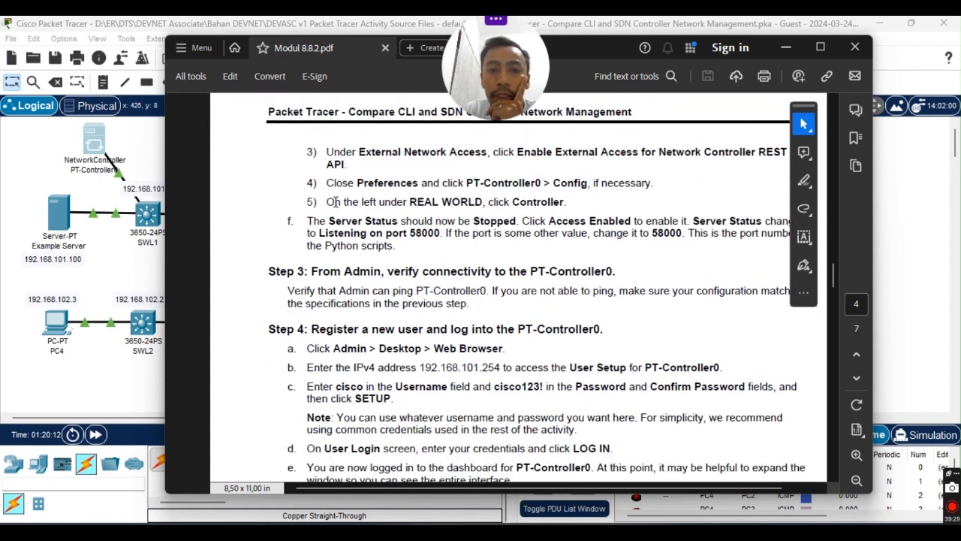
pyautogui.moveTo(328, 222); pyautogui.dragTo(526, 222)
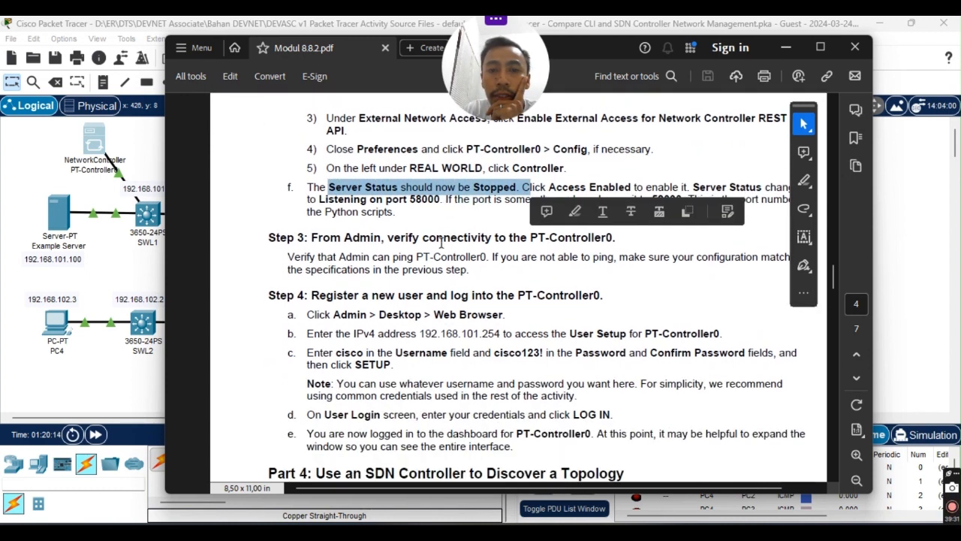
pyautogui.scroll(-1, 633, 188)
pyautogui.click(543, 202)
pyautogui.moveTo(523, 188); pyautogui.dragTo(680, 189)
pyautogui.click(531, 256)
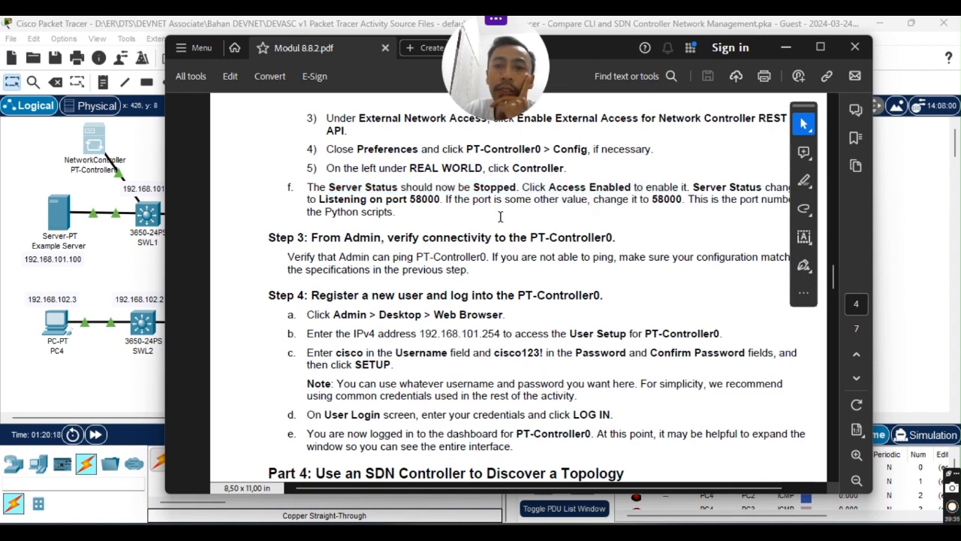
# Review Step 3 and the Admin web browser and controller IPv4 address instructions.
pyautogui.scroll(-2, 405, 300)
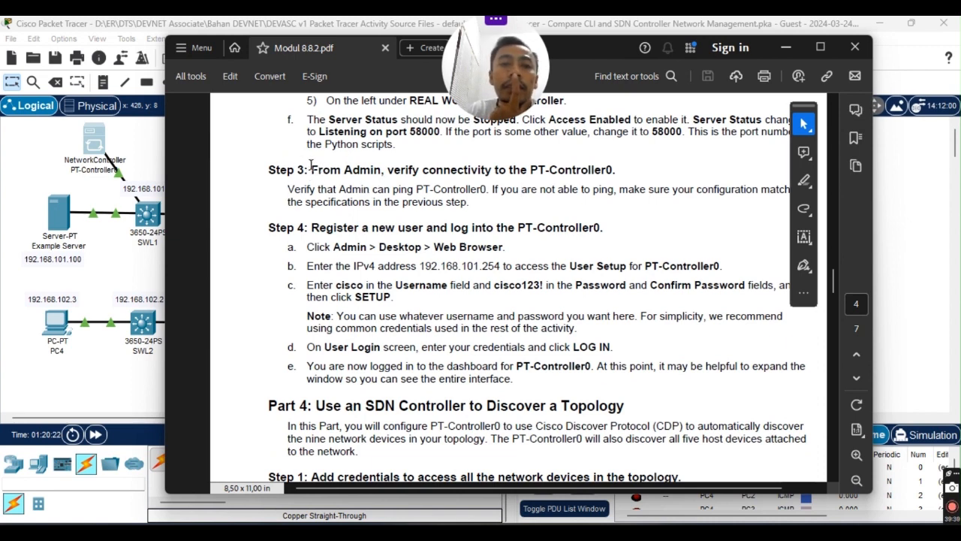
pyautogui.moveTo(311, 166); pyautogui.dragTo(451, 175)
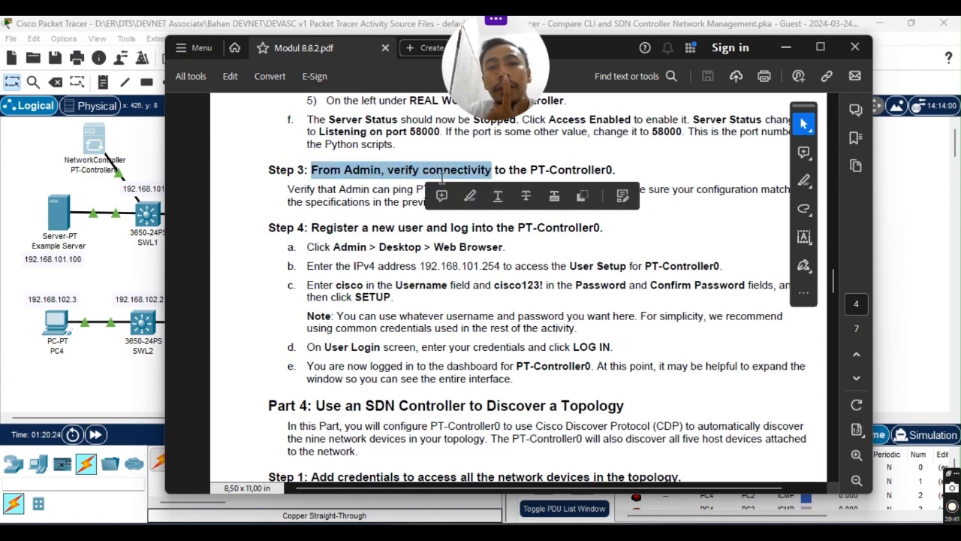
pyautogui.click(557, 159)
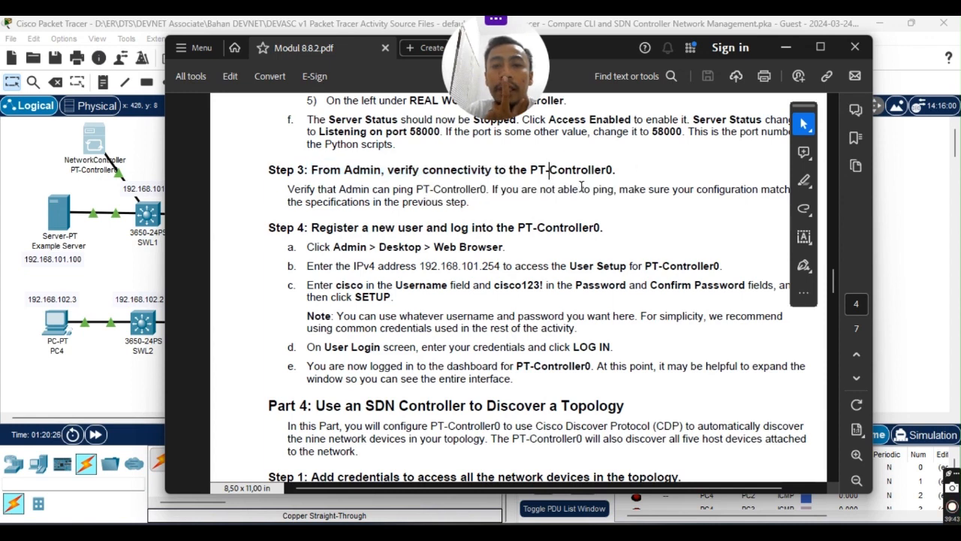
pyautogui.scroll(-3, 406, 245)
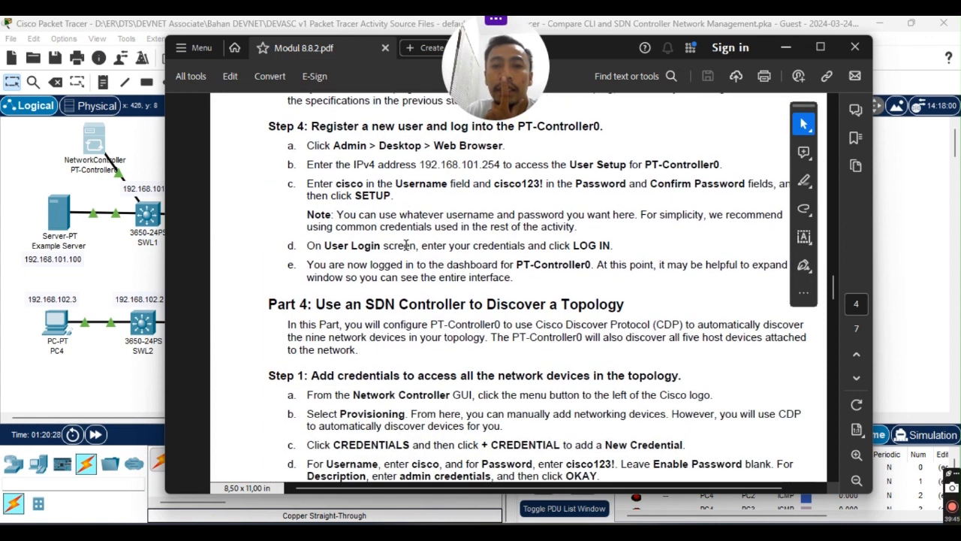
pyautogui.scroll(1, 518, 272)
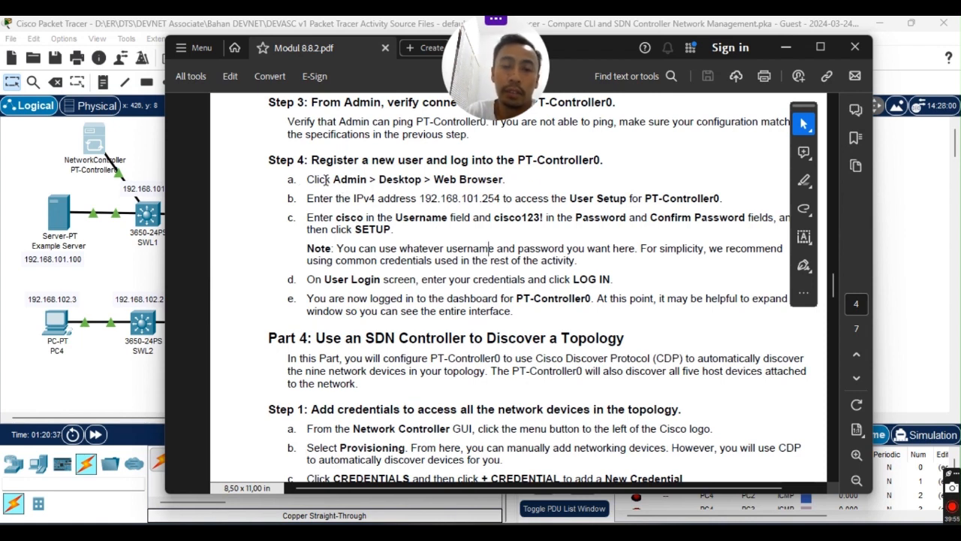
pyautogui.moveTo(308, 182); pyautogui.dragTo(463, 188)
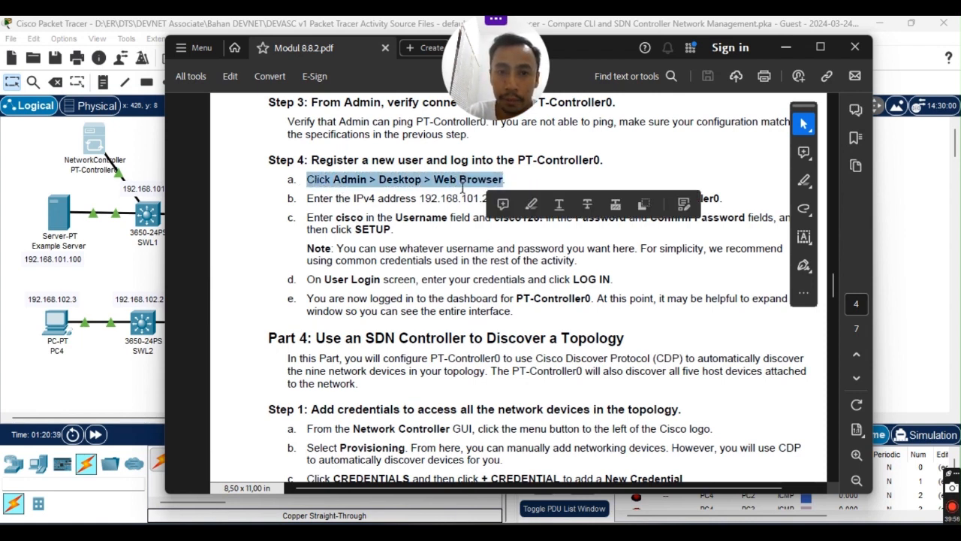
pyautogui.click(543, 178)
pyautogui.moveTo(305, 198); pyautogui.dragTo(504, 199)
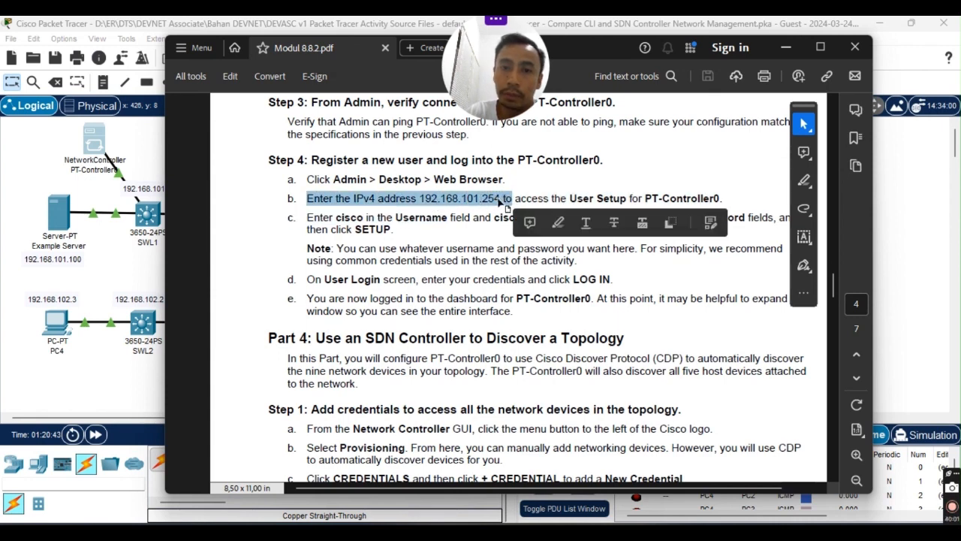
pyautogui.click(616, 205)
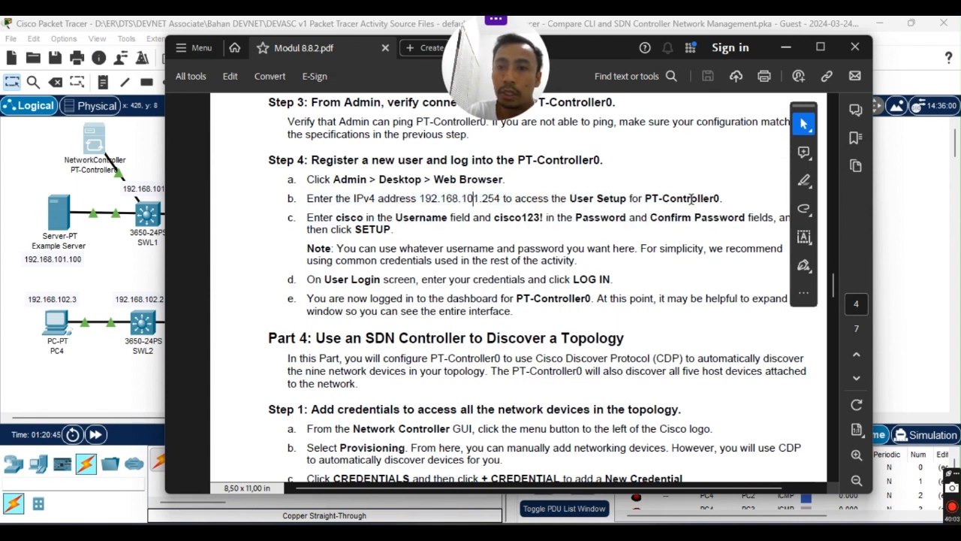
# Review the user setup, credentials note and User Login lines, then move the guide aside.
pyautogui.scroll(-1, 353, 225)
pyautogui.moveTo(309, 187); pyautogui.dragTo(483, 186)
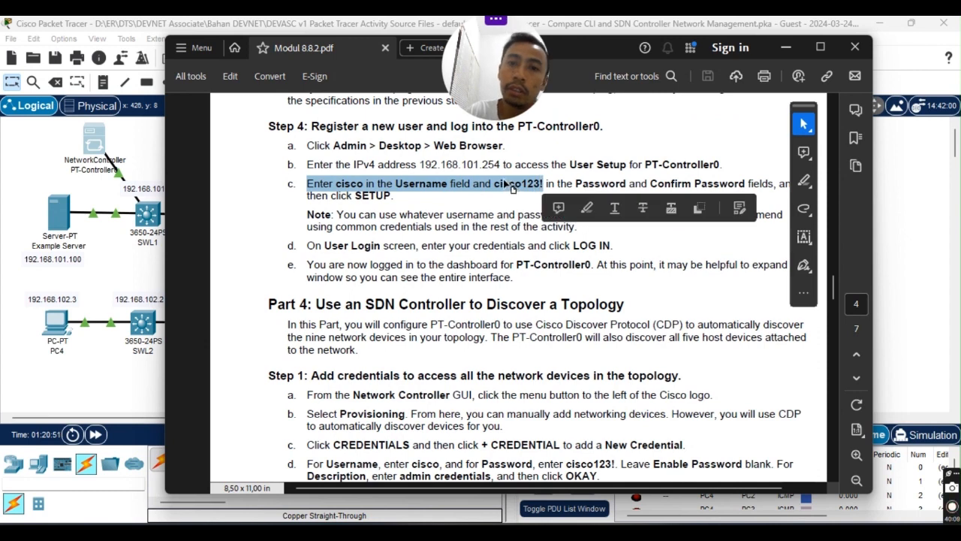
pyautogui.click(504, 184)
pyautogui.moveTo(508, 183); pyautogui.dragTo(529, 184)
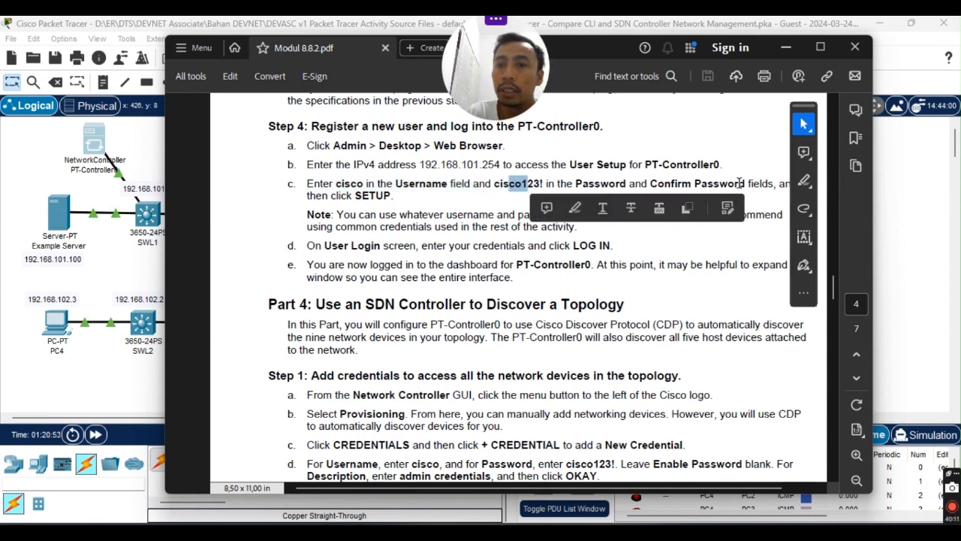
pyautogui.scroll(-1, 387, 204)
pyautogui.scroll(2, 379, 187)
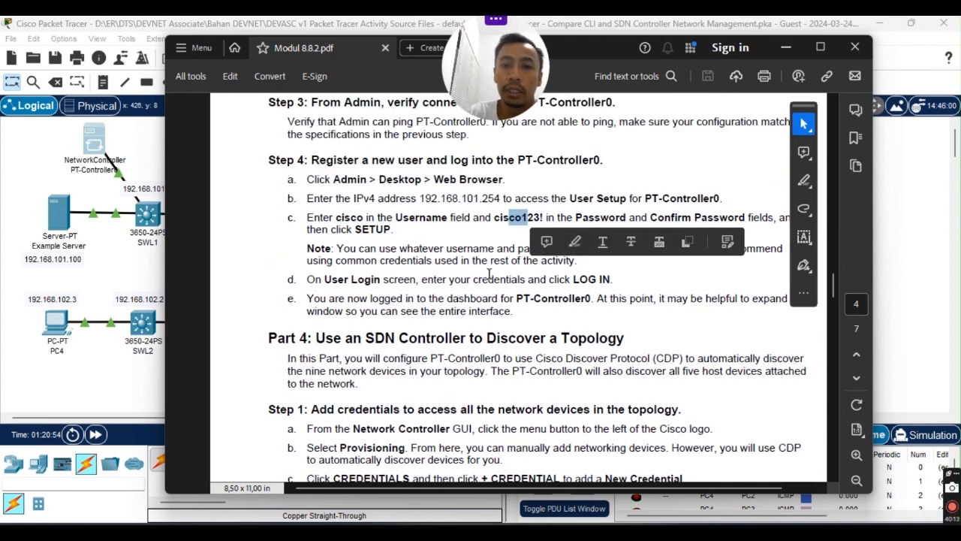
pyautogui.click(382, 260)
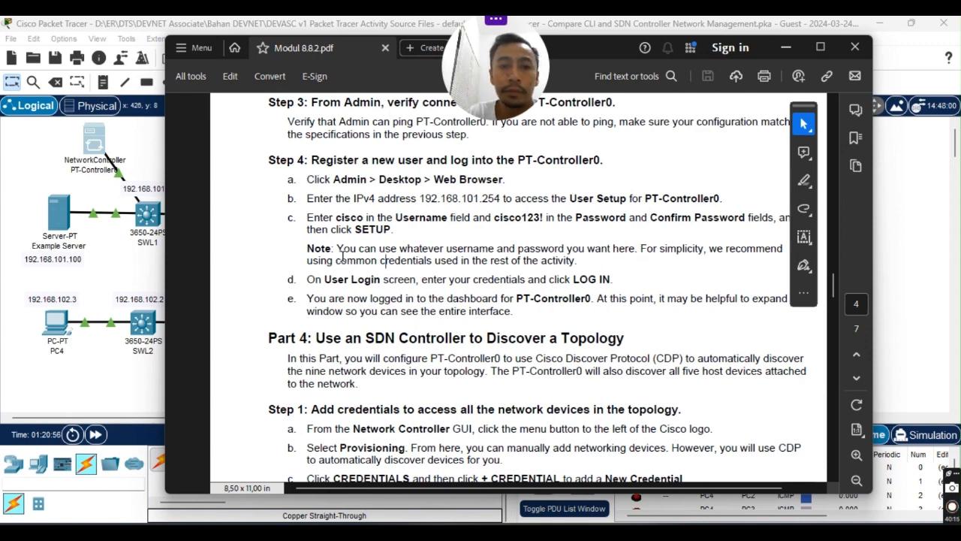
pyautogui.moveTo(335, 260); pyautogui.dragTo(610, 248)
pyautogui.click(373, 279)
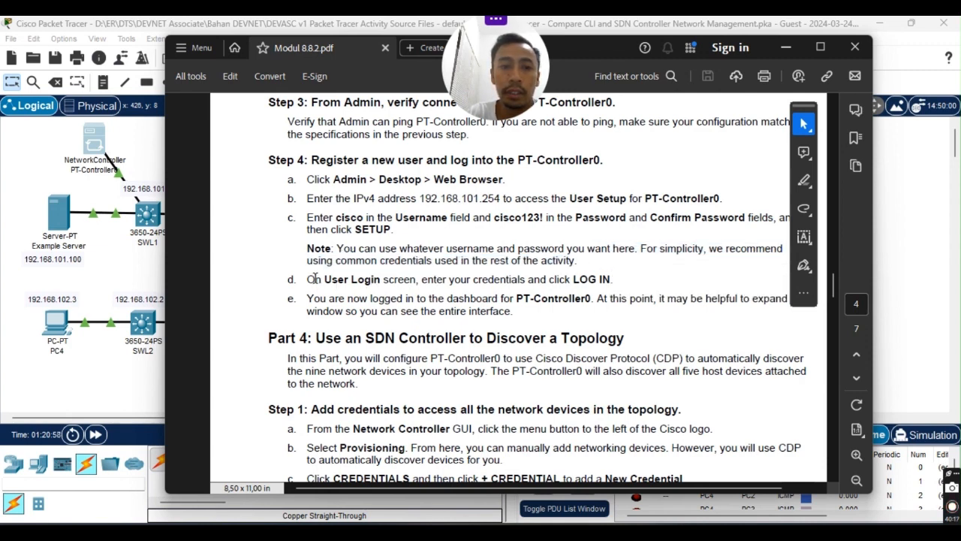
pyautogui.moveTo(307, 279); pyautogui.dragTo(541, 280)
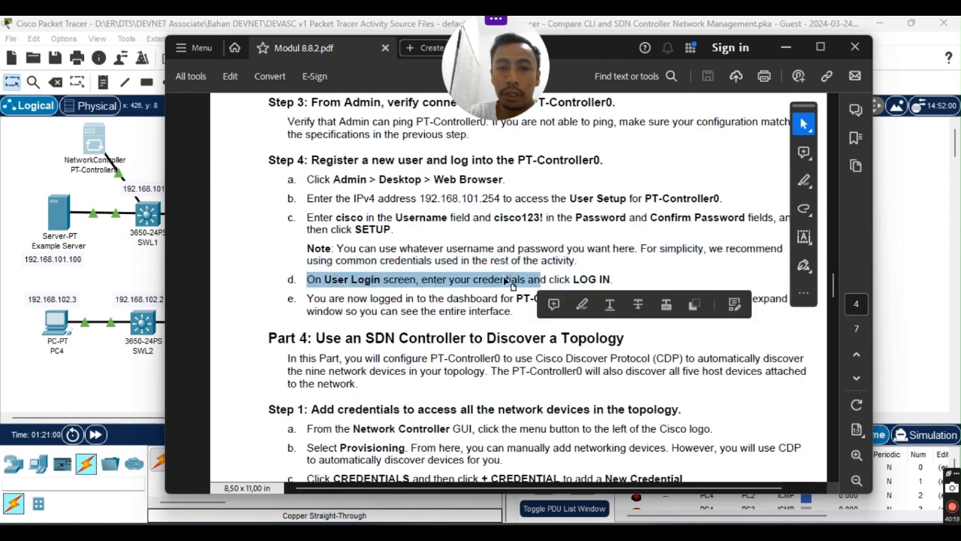
pyautogui.click(425, 280)
pyautogui.scroll(-1, 547, 290)
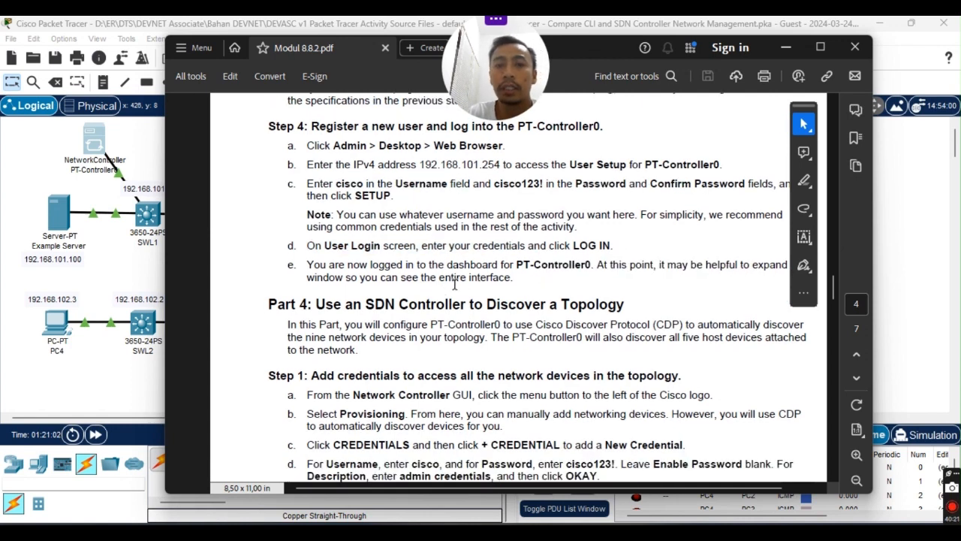
pyautogui.scroll(1, 530, 284)
pyautogui.scroll(1, 555, 295)
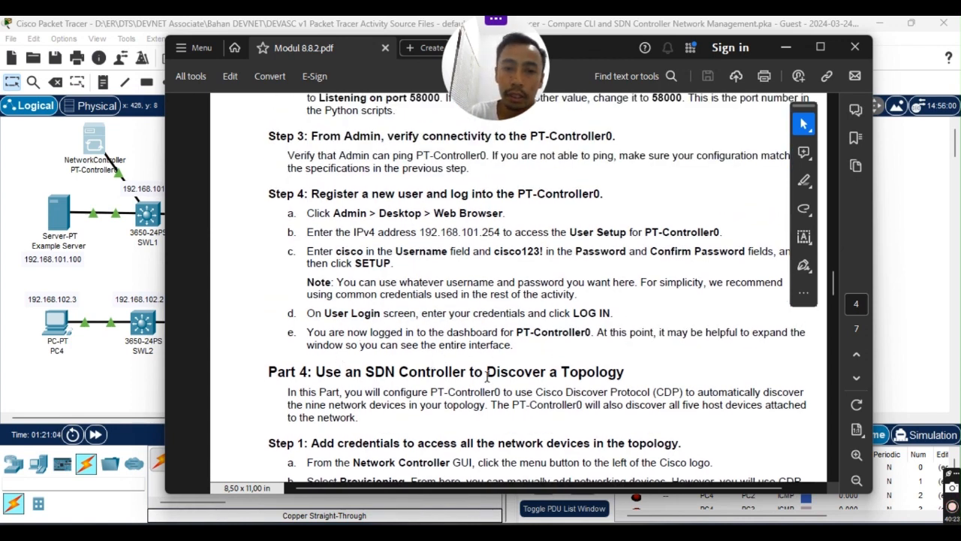
pyautogui.scroll(-1, 473, 372)
pyautogui.scroll(1, 702, 296)
pyautogui.moveTo(401, 345)
pyautogui.mouseDown()
pyautogui.moveTo(514, 346)
pyautogui.moveTo(557, 332)
pyautogui.mouseUp()
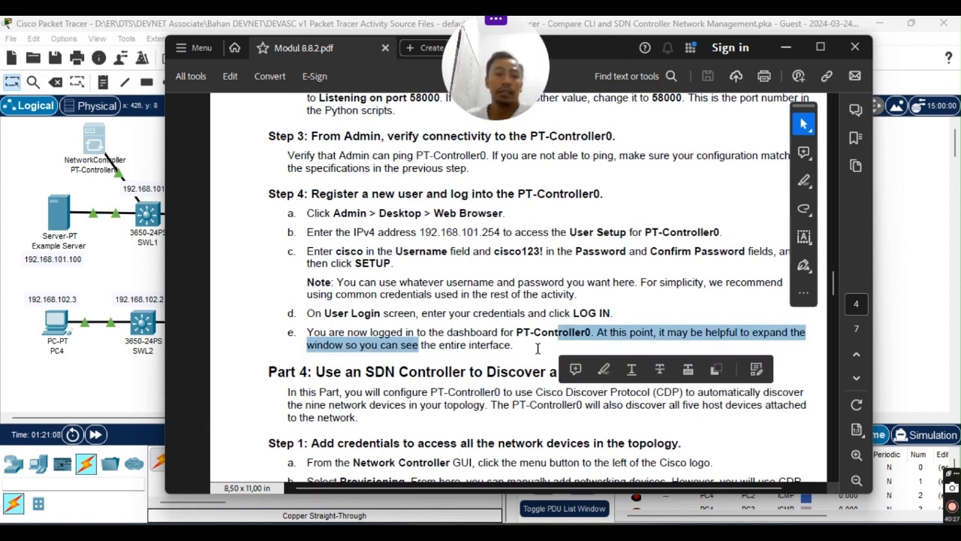
pyautogui.click(455, 298)
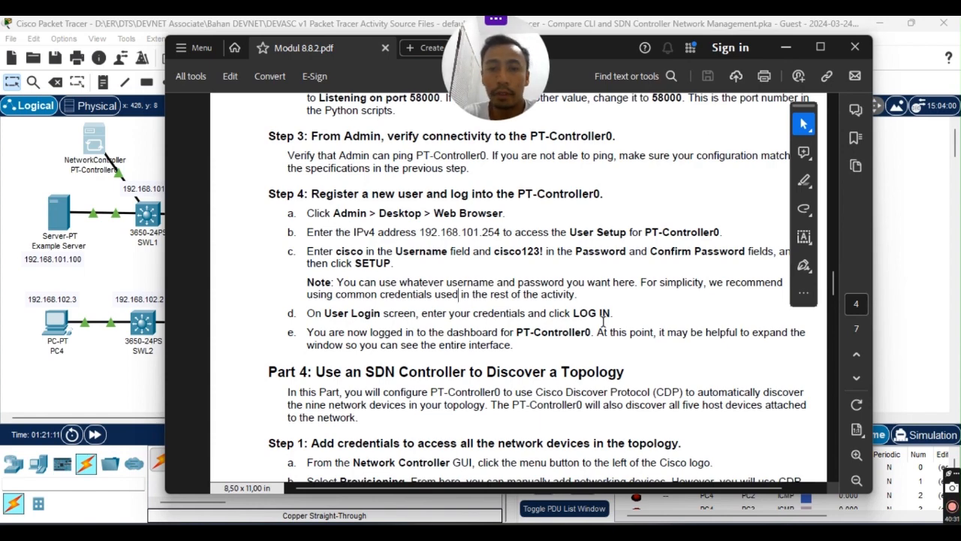
pyautogui.moveTo(612, 55); pyautogui.dragTo(0, 21)
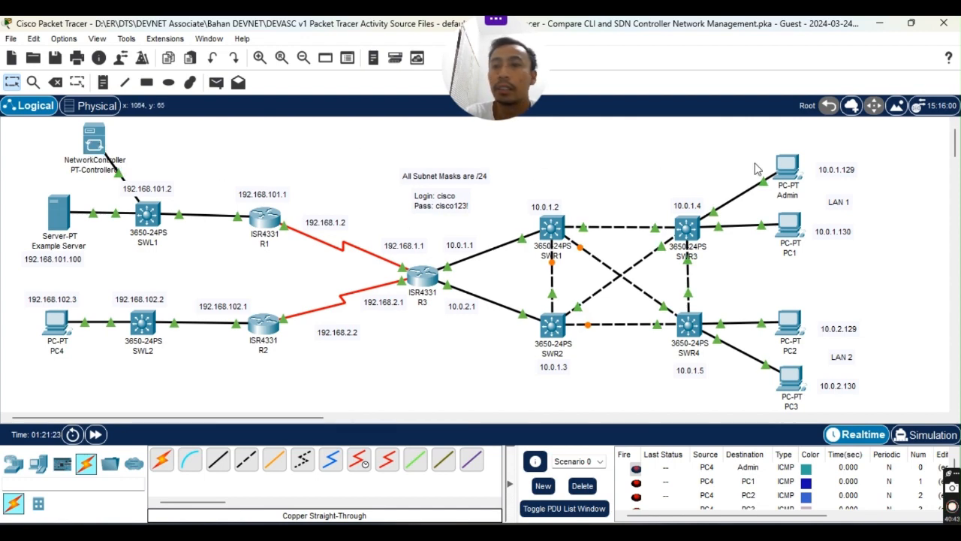
pyautogui.click(789, 172)
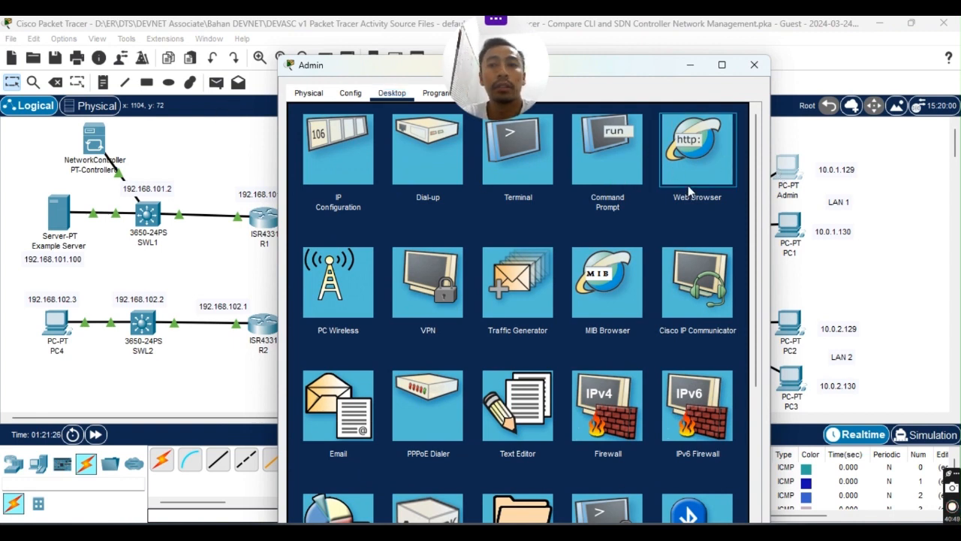
pyautogui.click(653, 162)
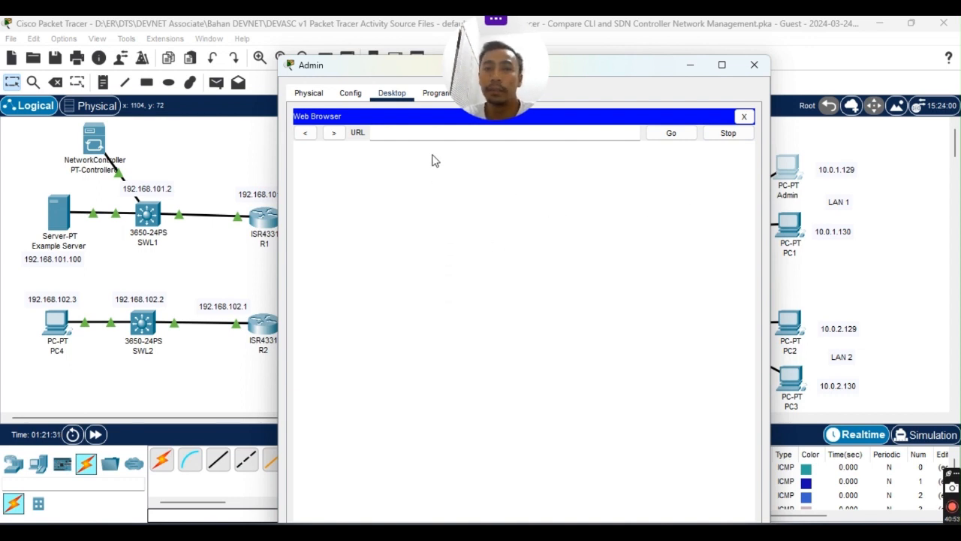
pyautogui.click(371, 132)
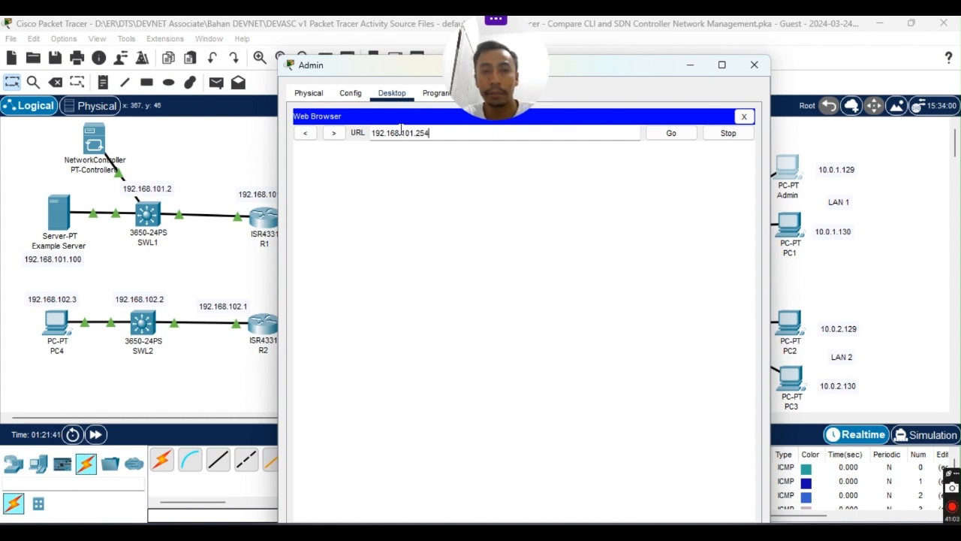
pyautogui.press('Return')
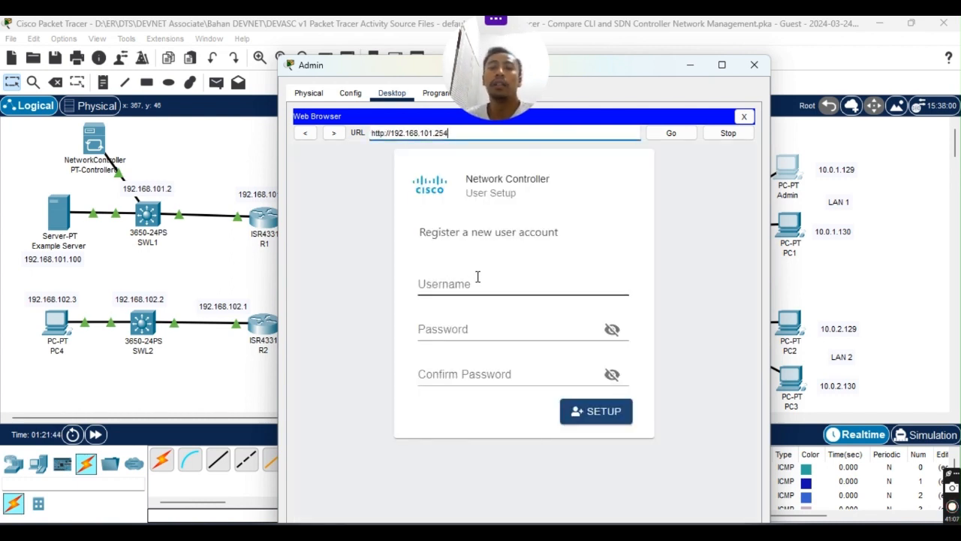
# Register controller user cisco, entering and confirming its password, then submit SETUP.
pyautogui.click(456, 286)
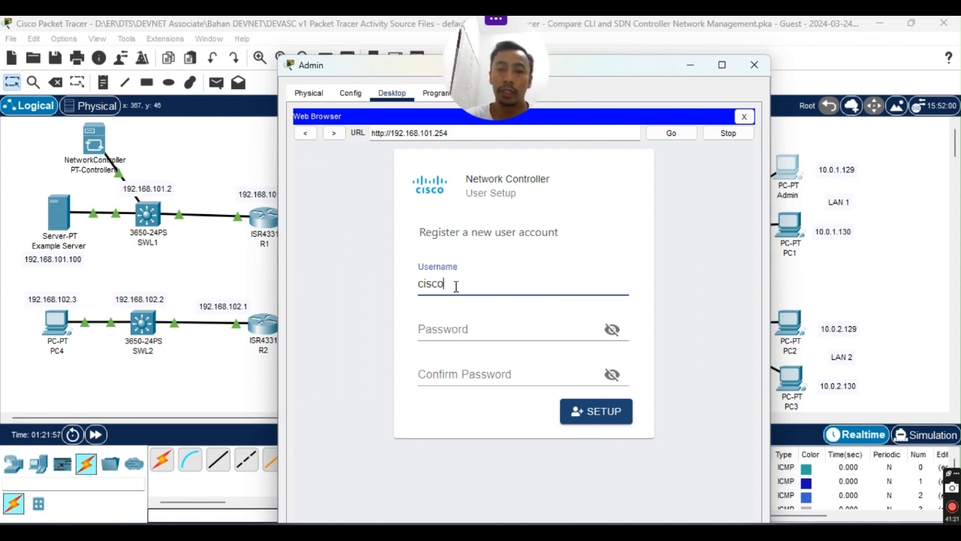
pyautogui.press('Tab')
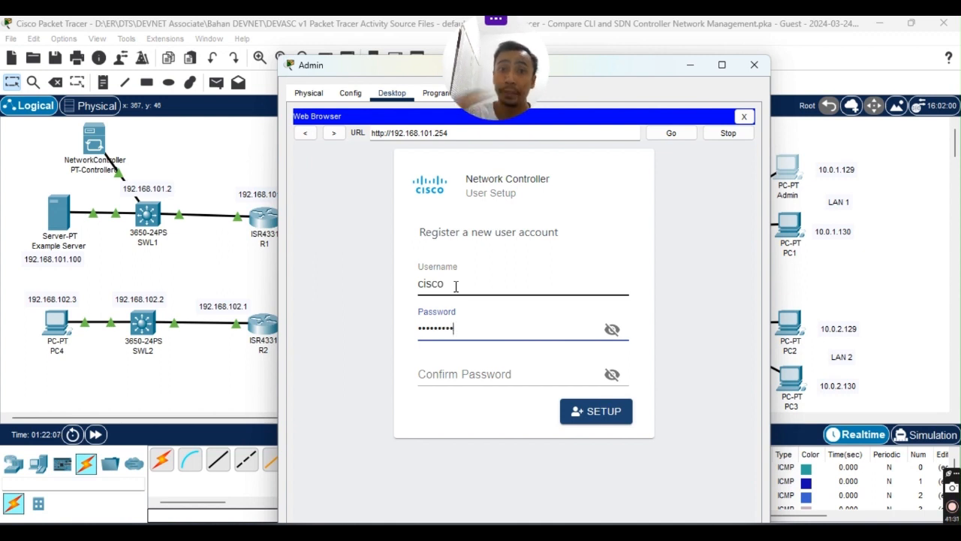
pyautogui.click(613, 329)
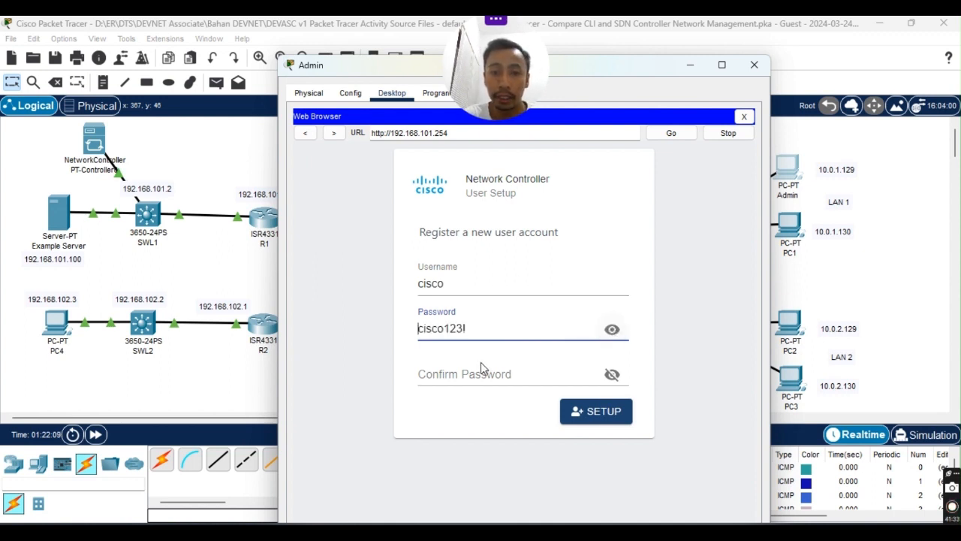
pyautogui.click(471, 371)
pyautogui.write('cisco')
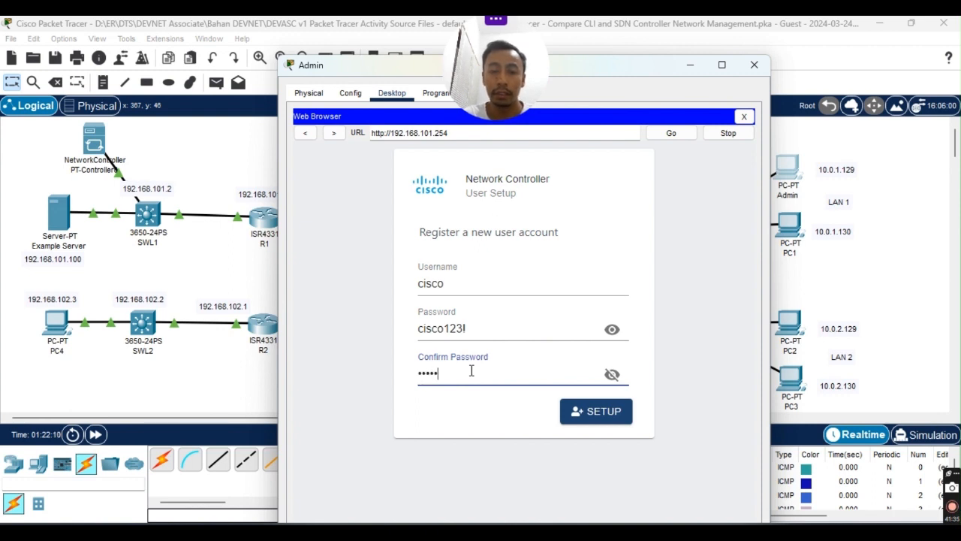
pyautogui.write('123!')
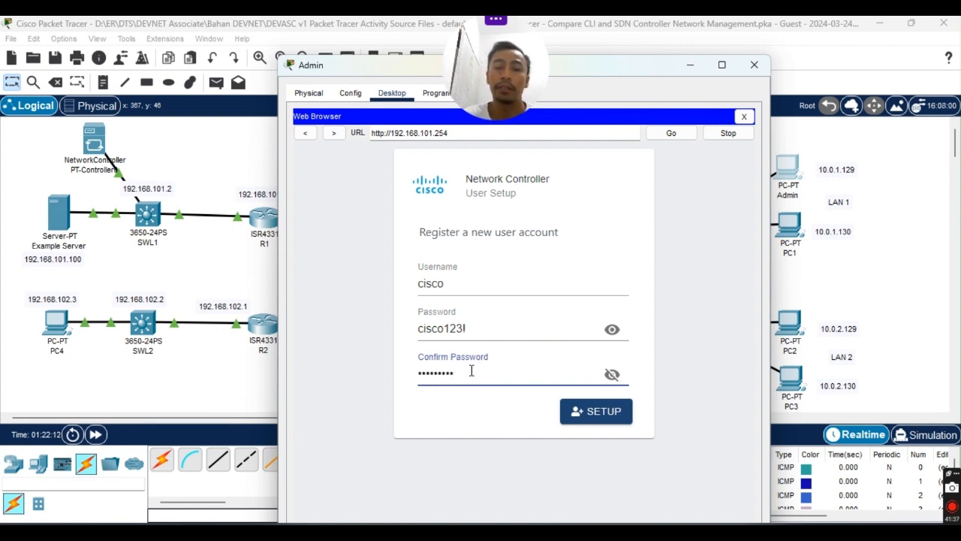
pyautogui.click(612, 374)
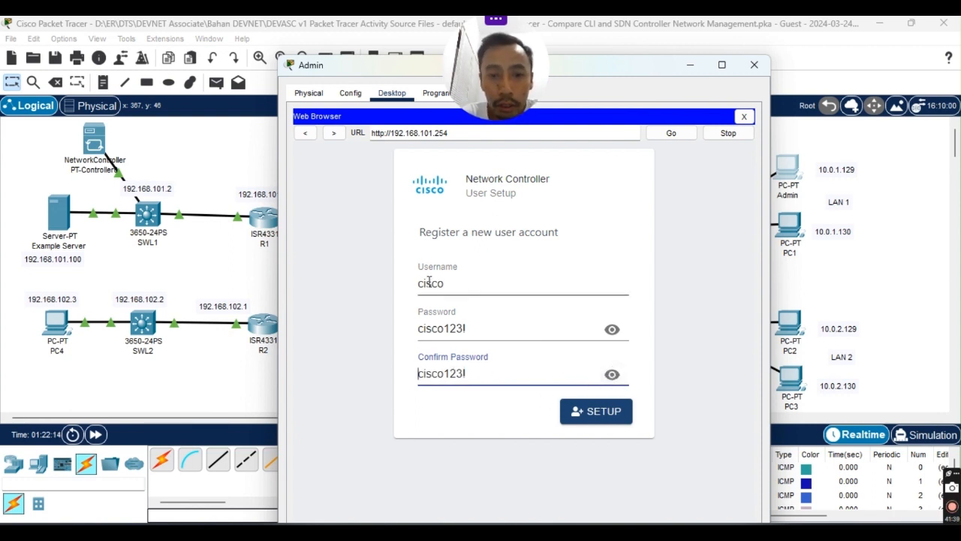
pyautogui.click(593, 418)
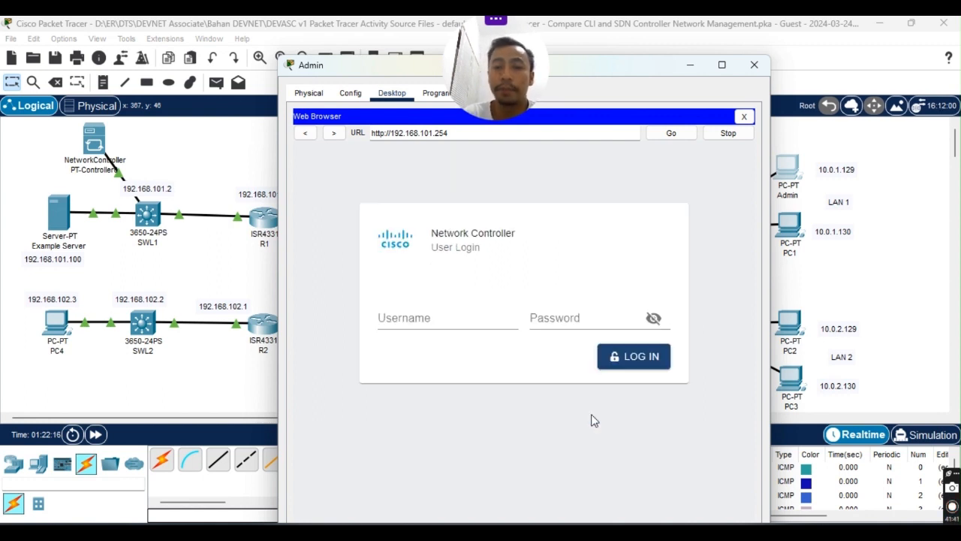
# Log in to the Network Controller as user cisco with its password.
pyautogui.click(413, 320)
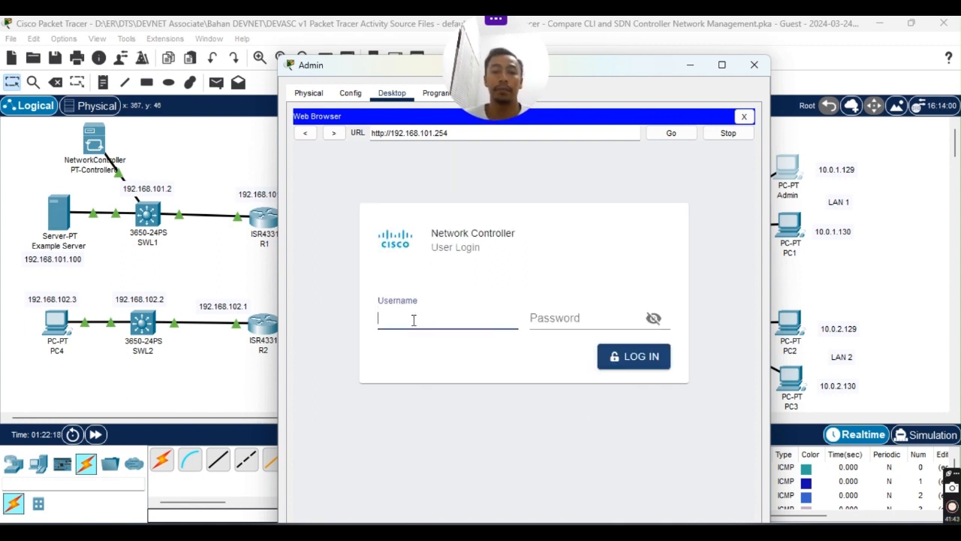
pyautogui.press('Tab')
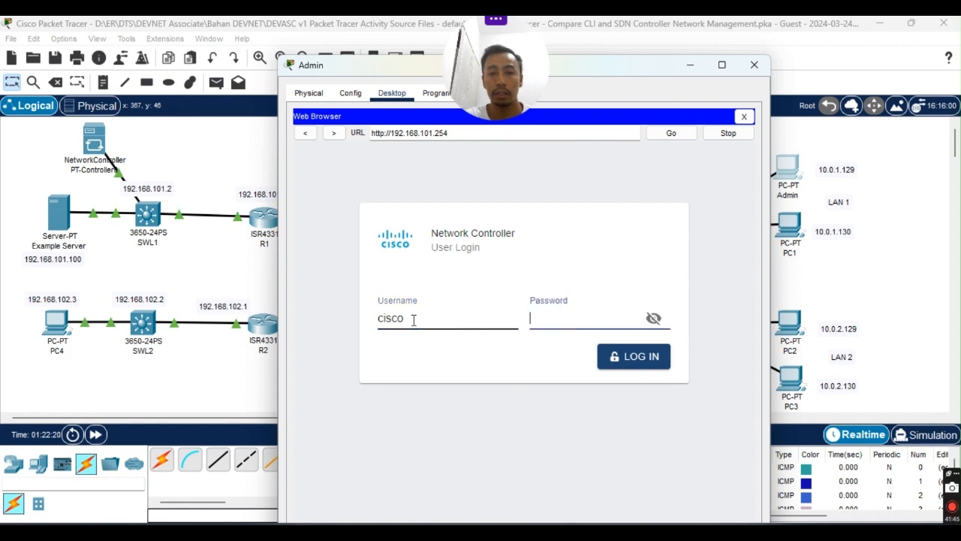
pyautogui.write('cis')
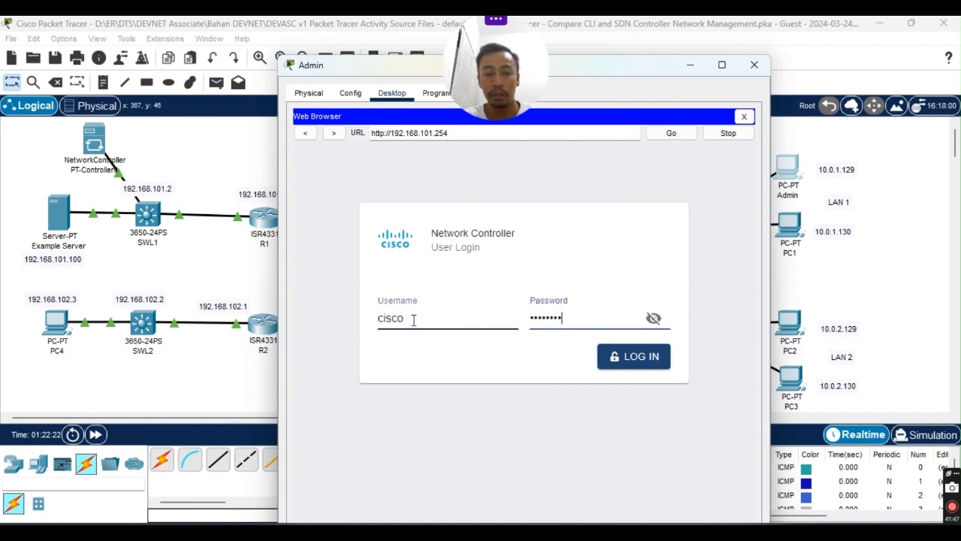
pyautogui.press('Return')
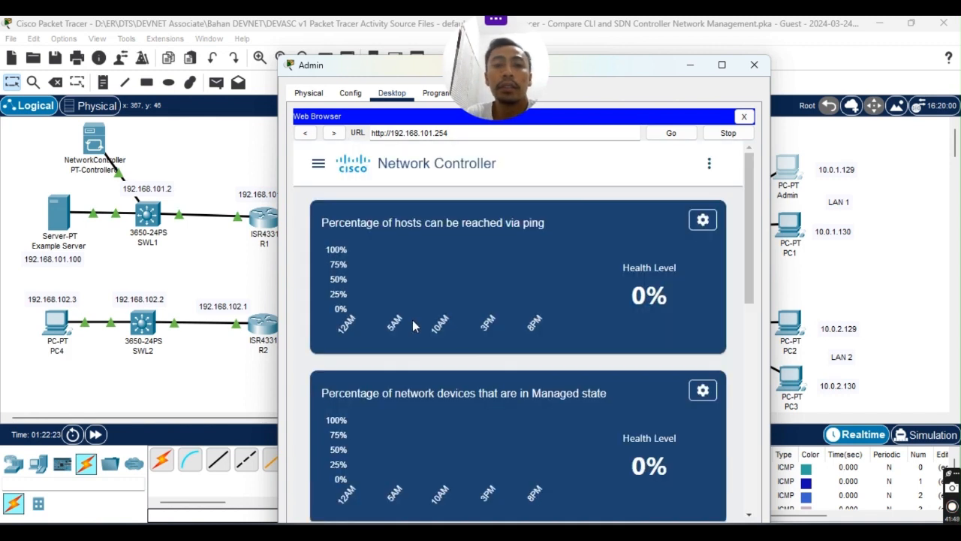
# Widen the Admin window, browse the dashboard, and bring the lab guide PDF back in front.
pyautogui.moveTo(626, 69); pyautogui.dragTo(608, 68)
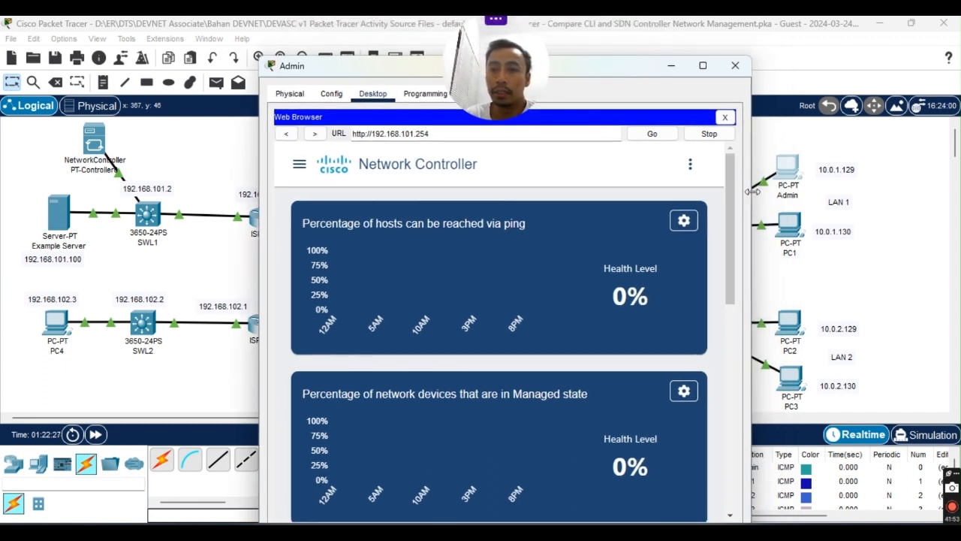
pyautogui.moveTo(751, 189); pyautogui.dragTo(950, 188)
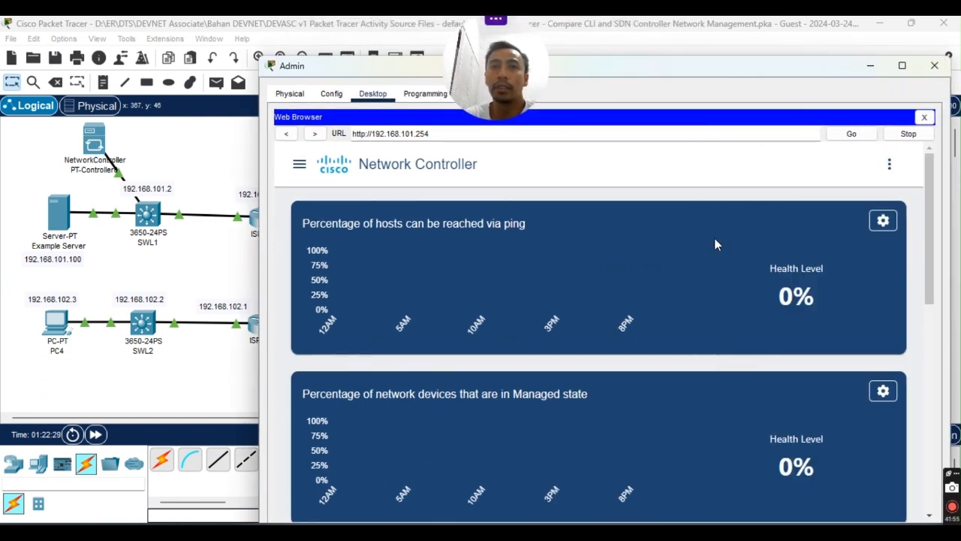
pyautogui.scroll(-5, 579, 285)
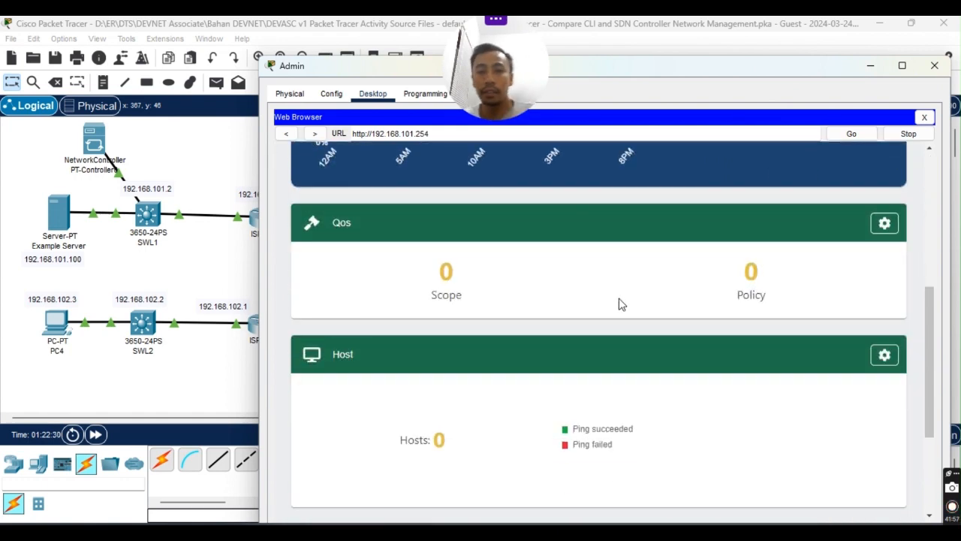
pyautogui.scroll(3, 620, 303)
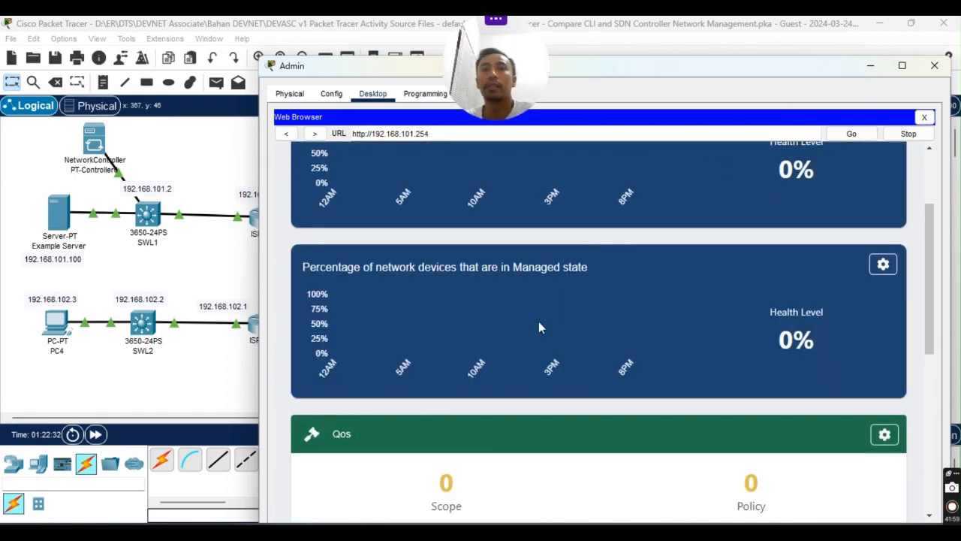
pyautogui.scroll(-3, 590, 361)
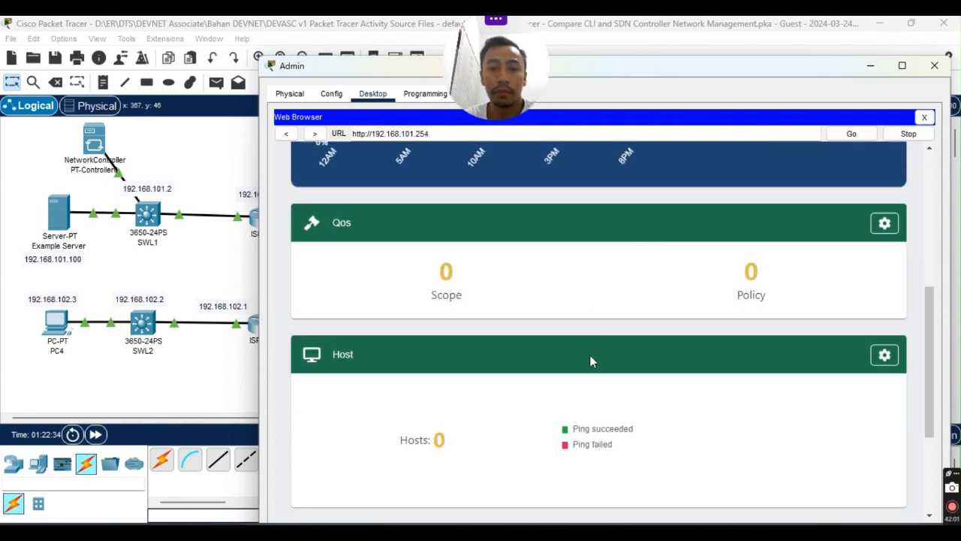
pyautogui.scroll(-3, 592, 360)
pyautogui.scroll(10, 609, 338)
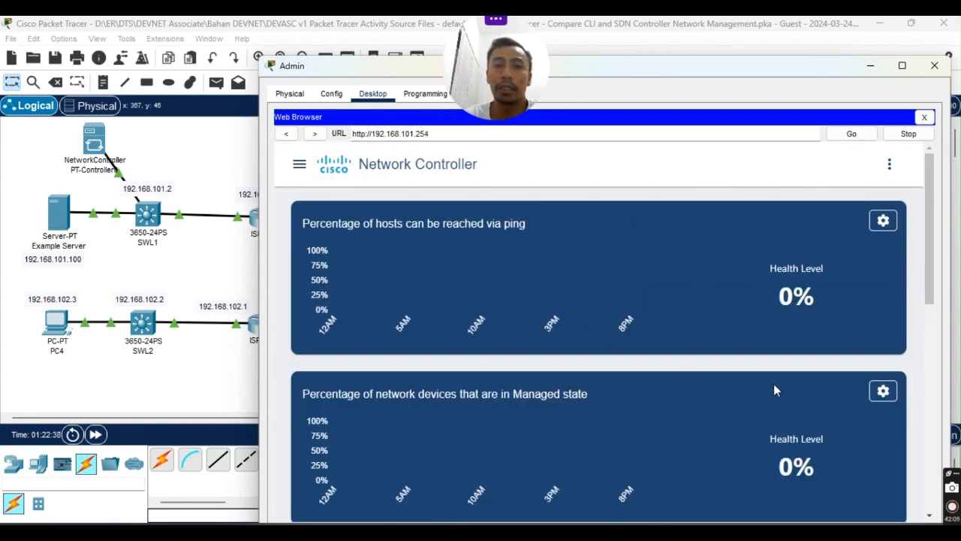
pyautogui.moveTo(762, 74); pyautogui.dragTo(761, 56)
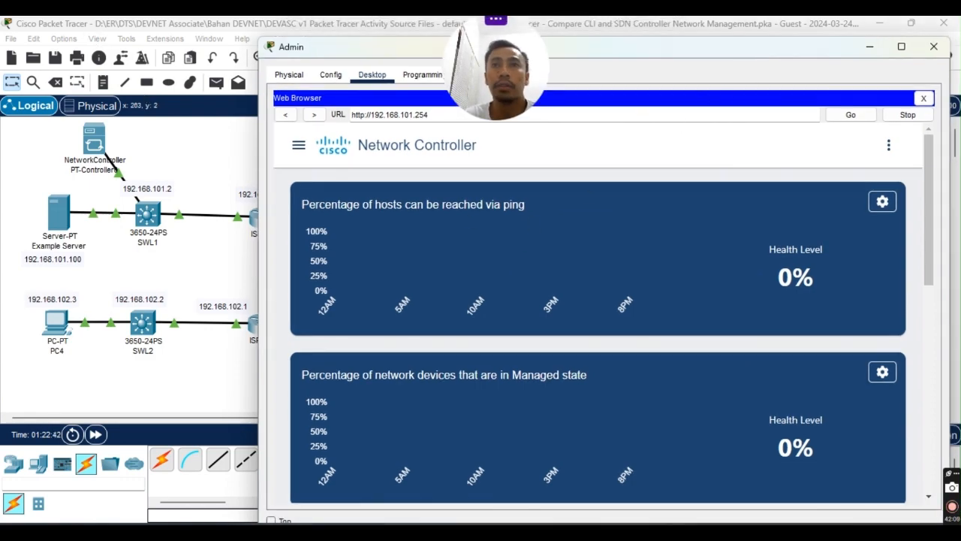
pyautogui.moveTo(0, 89); pyautogui.dragTo(513, 124)
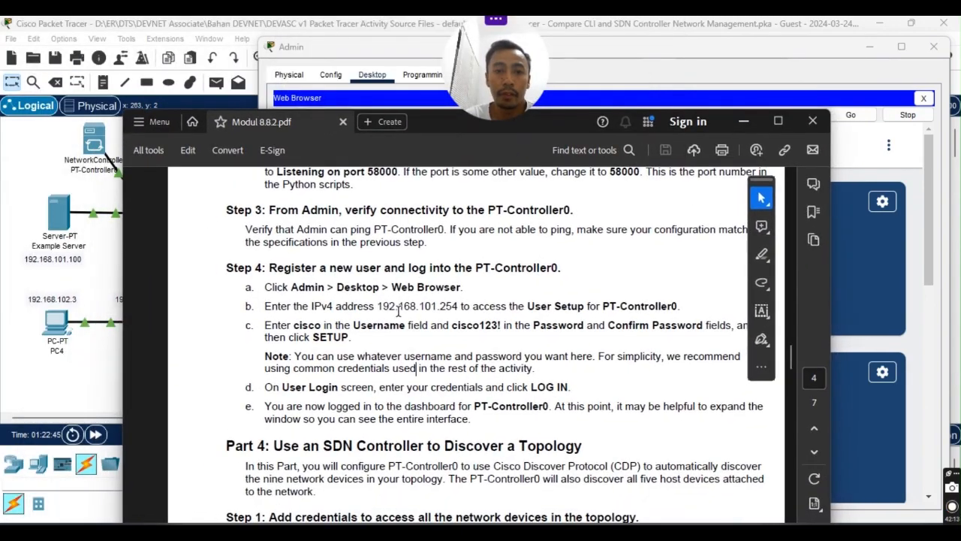
pyautogui.scroll(-1, 314, 250)
pyautogui.moveTo(268, 234); pyautogui.dragTo(560, 234)
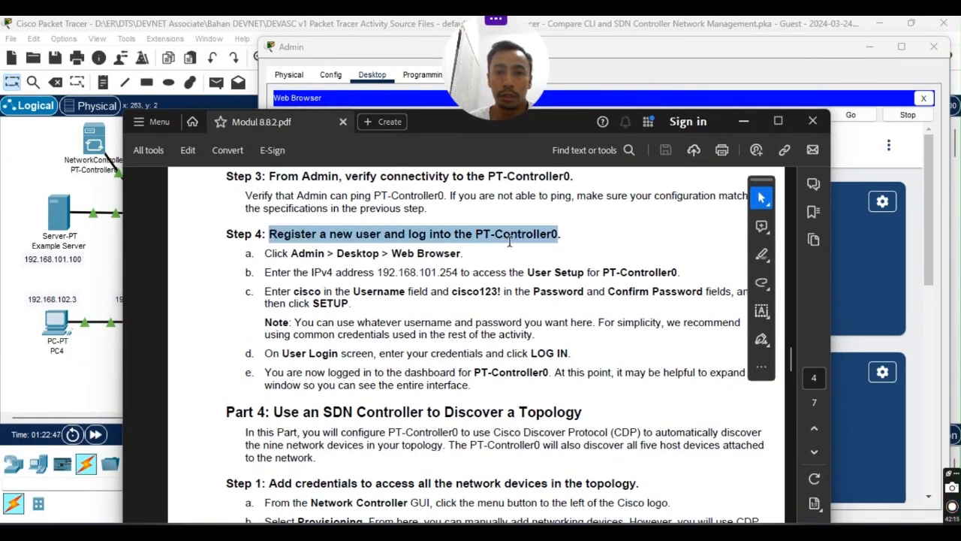
pyautogui.scroll(-2, 359, 337)
pyautogui.scroll(-5, 359, 337)
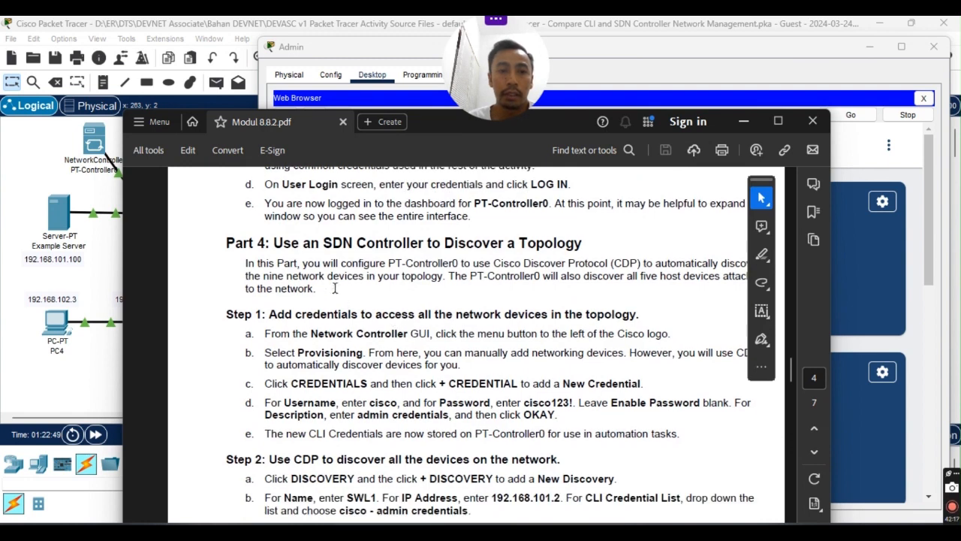
pyautogui.scroll(6, 333, 272)
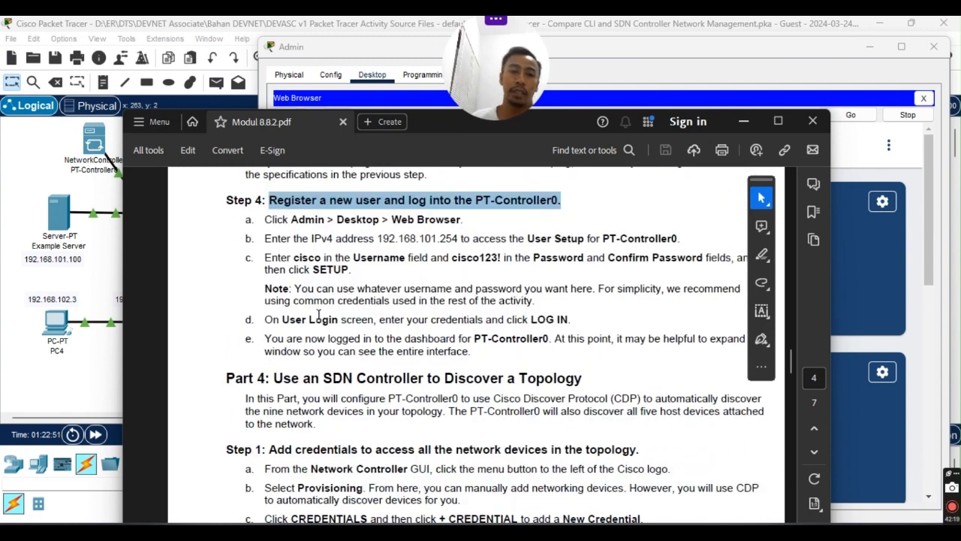
pyautogui.click(323, 319)
pyautogui.scroll(-3, 263, 391)
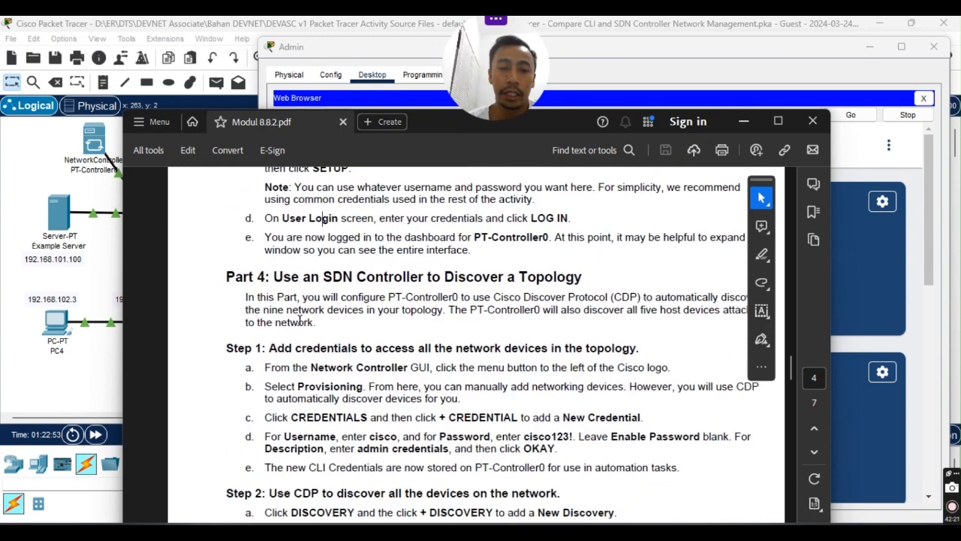
pyautogui.click(453, 277)
pyautogui.scroll(-2, 373, 301)
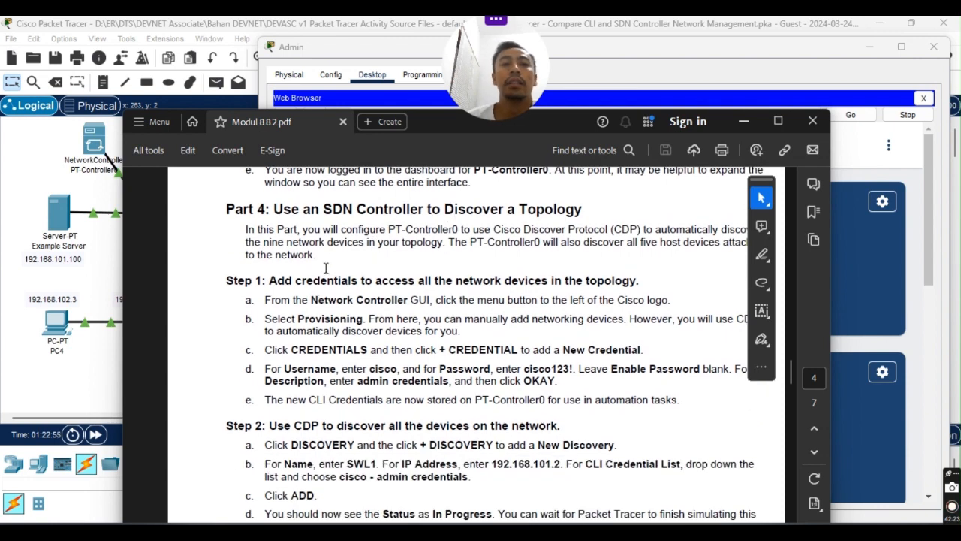
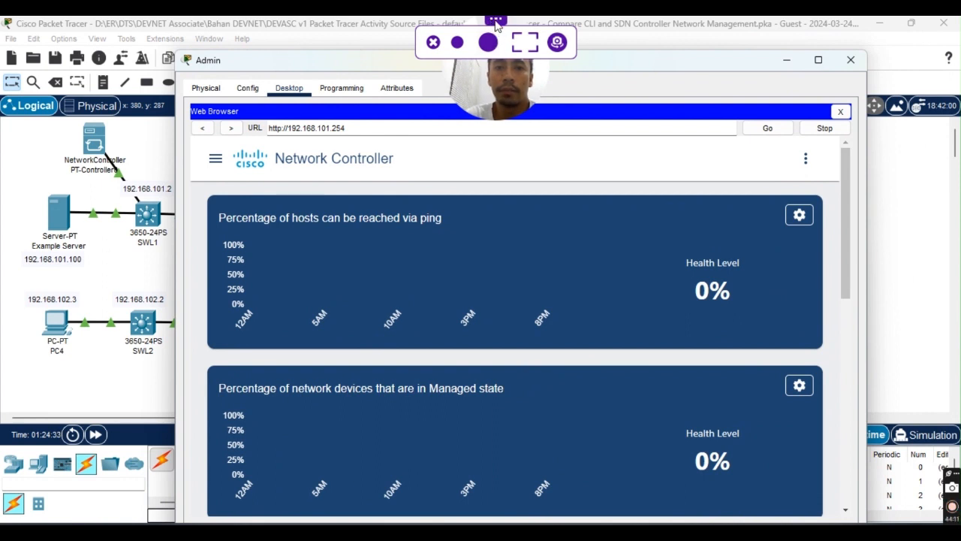
# Reposition the Admin browser and widen its right edge so the dashboard reflows into two columns.
pyautogui.moveTo(493, 23); pyautogui.dragTo(64, 18)
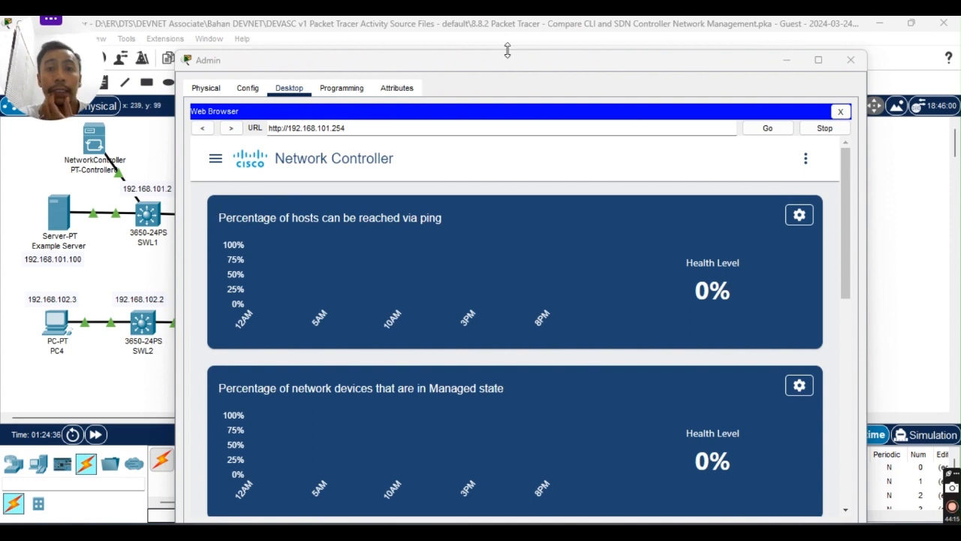
pyautogui.moveTo(514, 62); pyautogui.dragTo(486, 63)
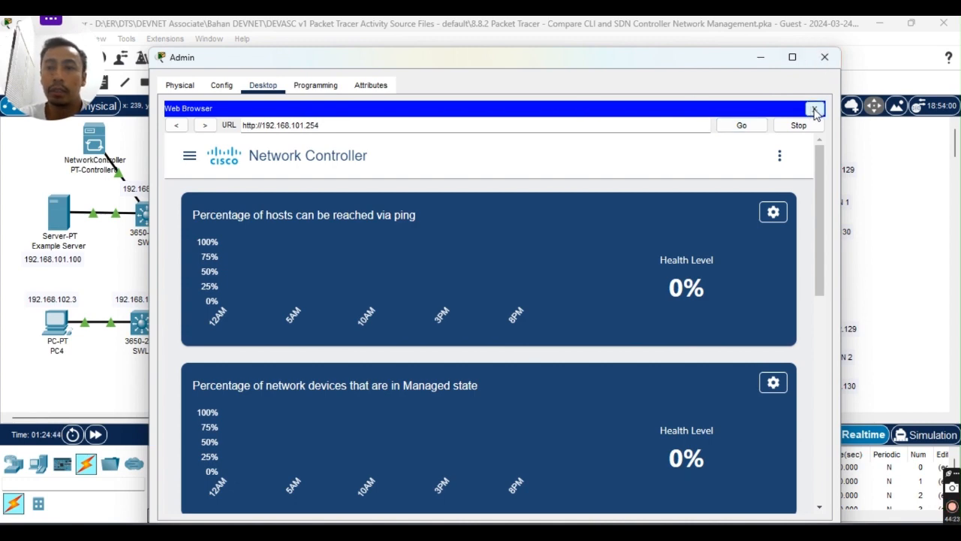
pyautogui.moveTo(676, 54); pyautogui.dragTo(713, 37)
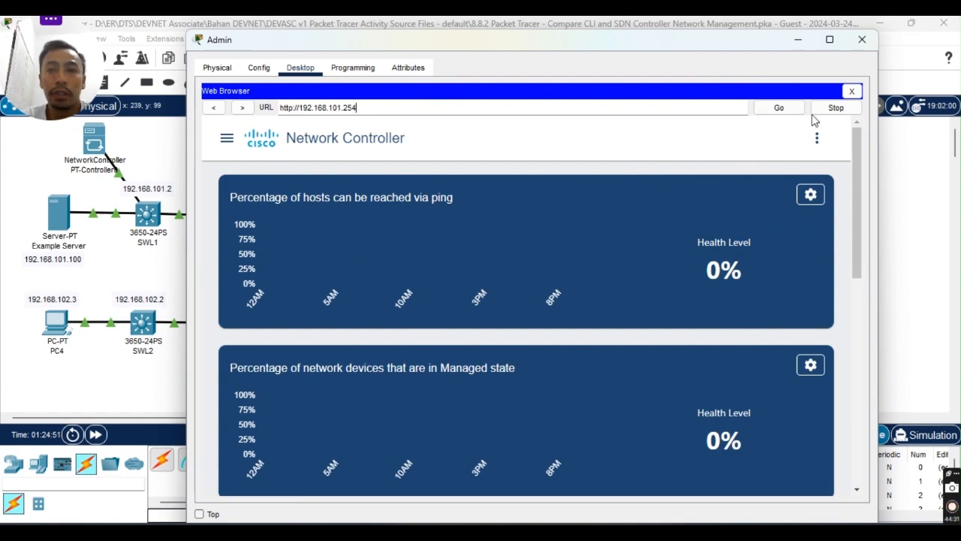
pyautogui.click(830, 39)
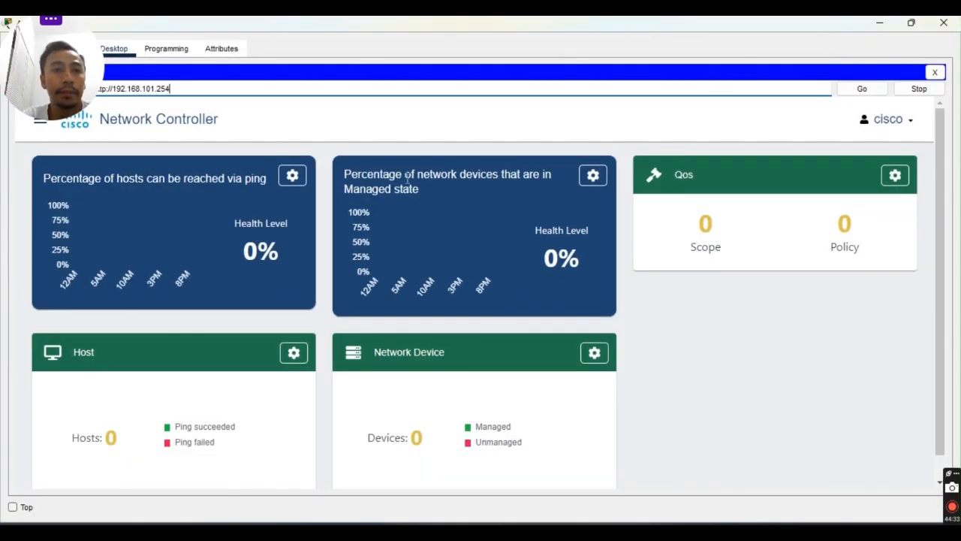
pyautogui.doubleClick(639, 23)
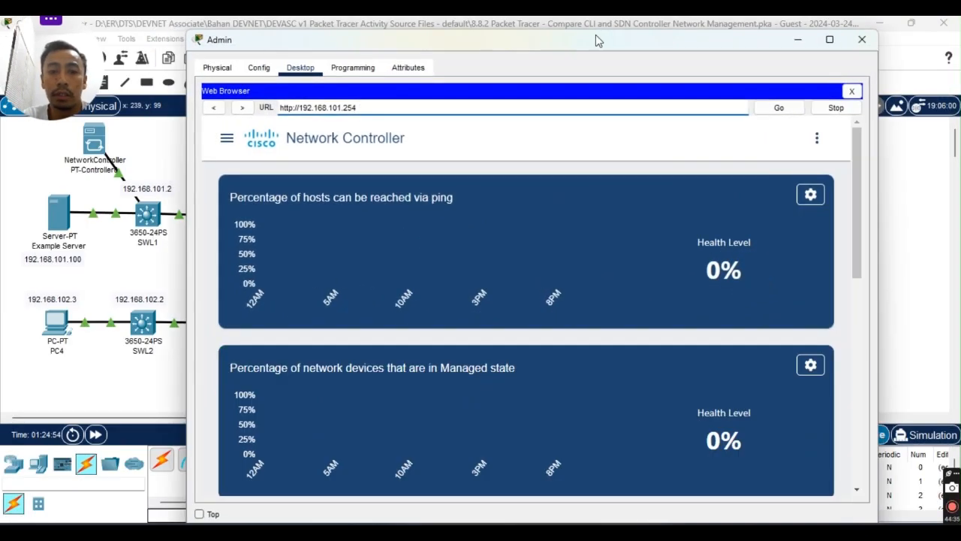
pyautogui.moveTo(195, 42); pyautogui.dragTo(121, 30)
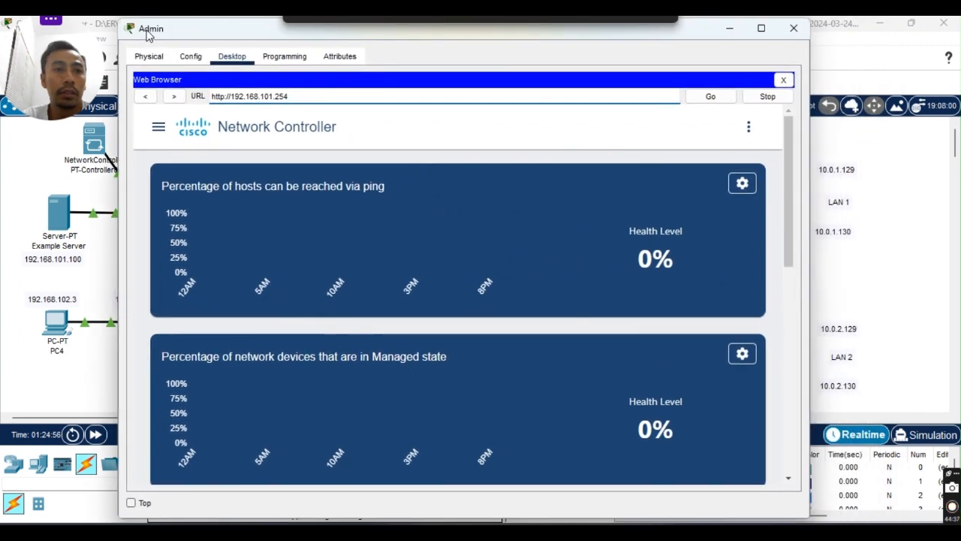
pyautogui.moveTo(805, 145); pyautogui.dragTo(946, 144)
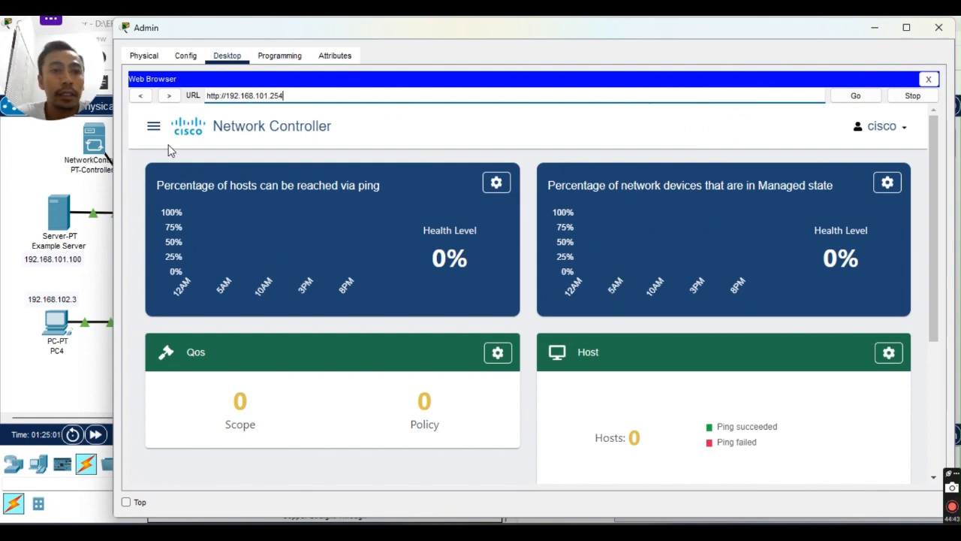
pyautogui.click(153, 126)
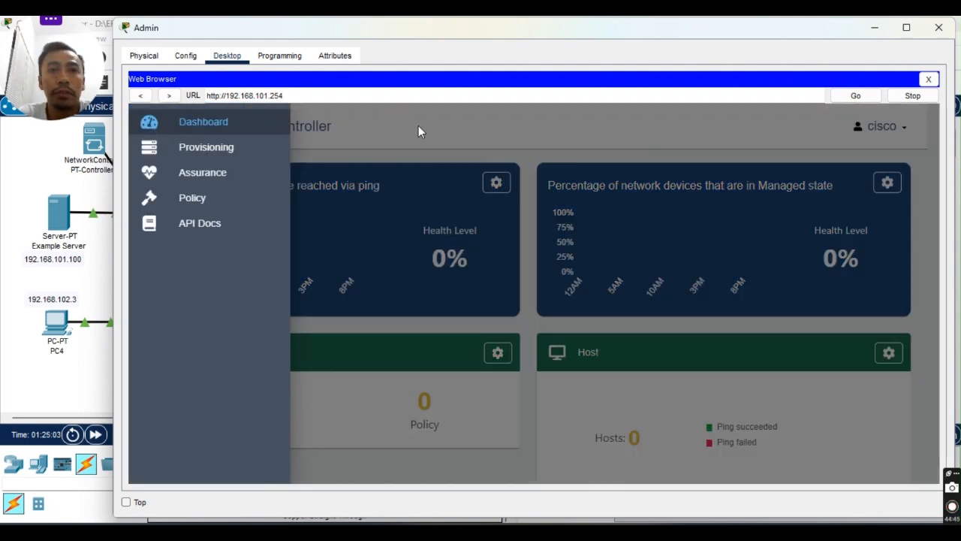
pyautogui.click(419, 131)
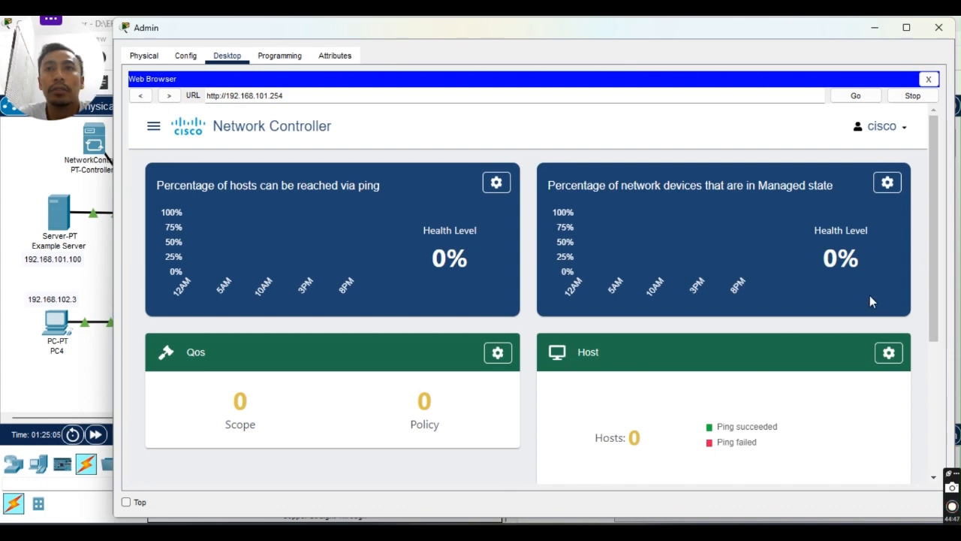
# Go to Provisioning > Credentials and start a new CLI credential.
pyautogui.click(153, 126)
pyautogui.click(207, 147)
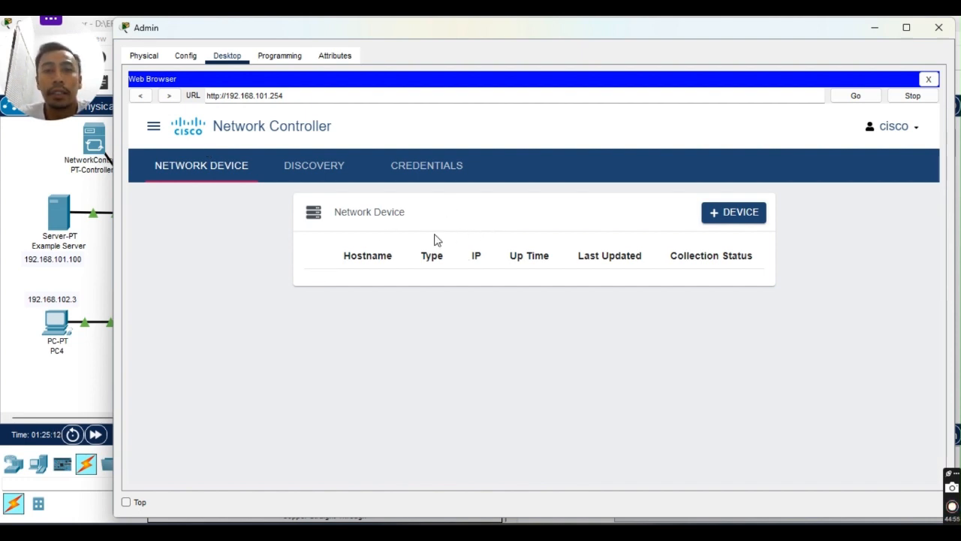
pyautogui.click(432, 172)
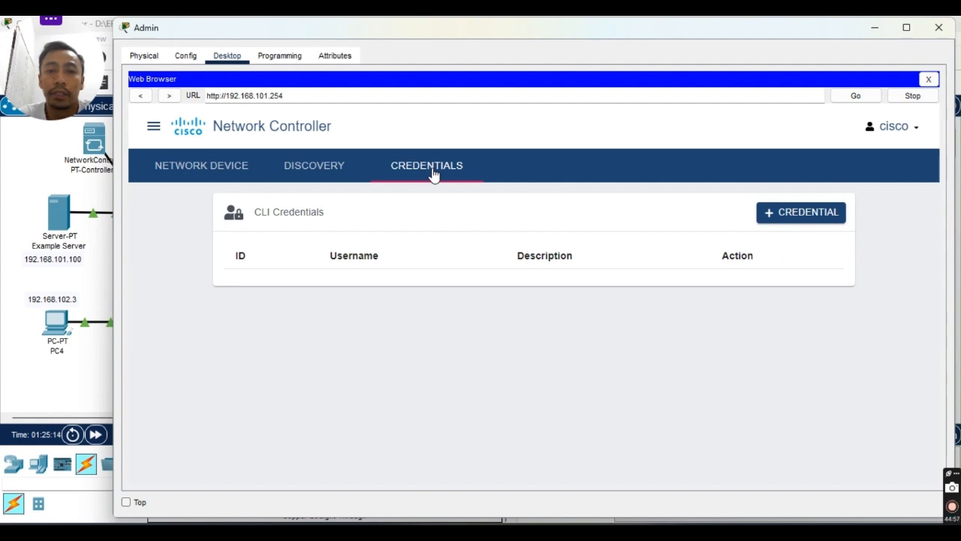
pyautogui.click(816, 218)
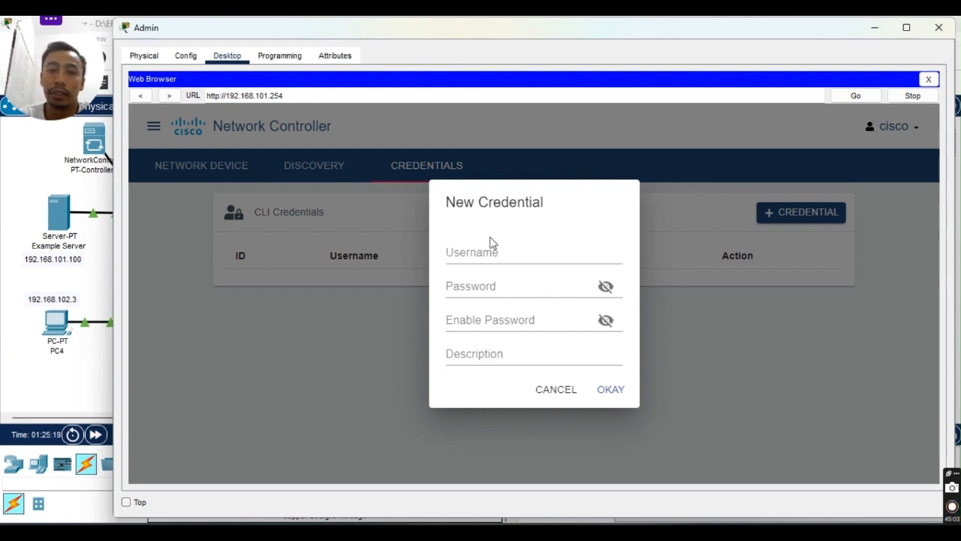
# Enter username cisco, the credential password, and description 'admin' in the New Credential form.
pyautogui.click(471, 255)
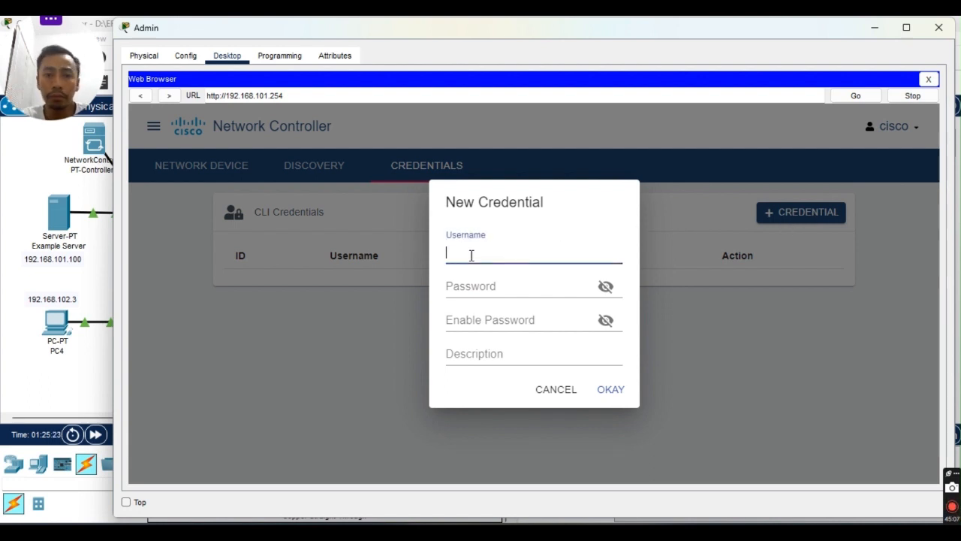
pyautogui.write('cisc')
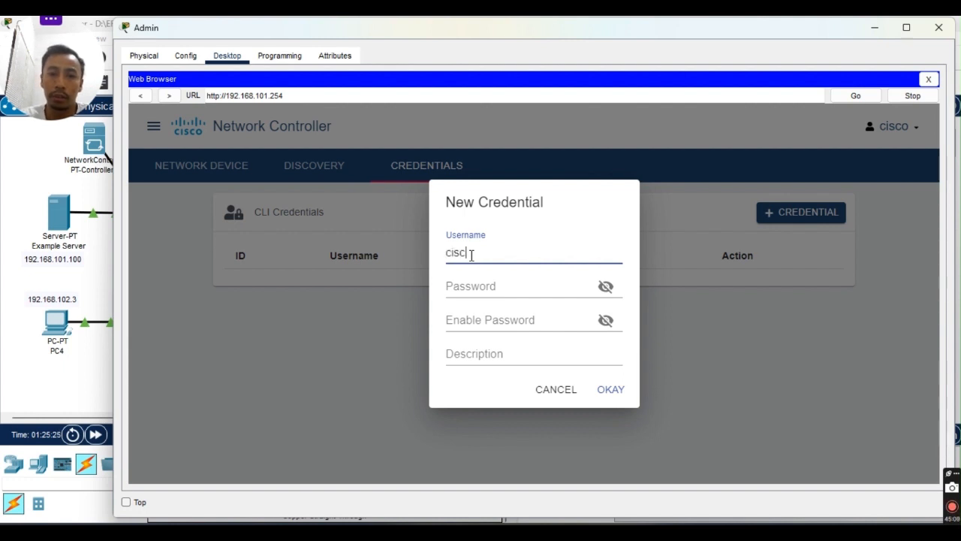
pyautogui.write('o')
pyautogui.press('Tab')
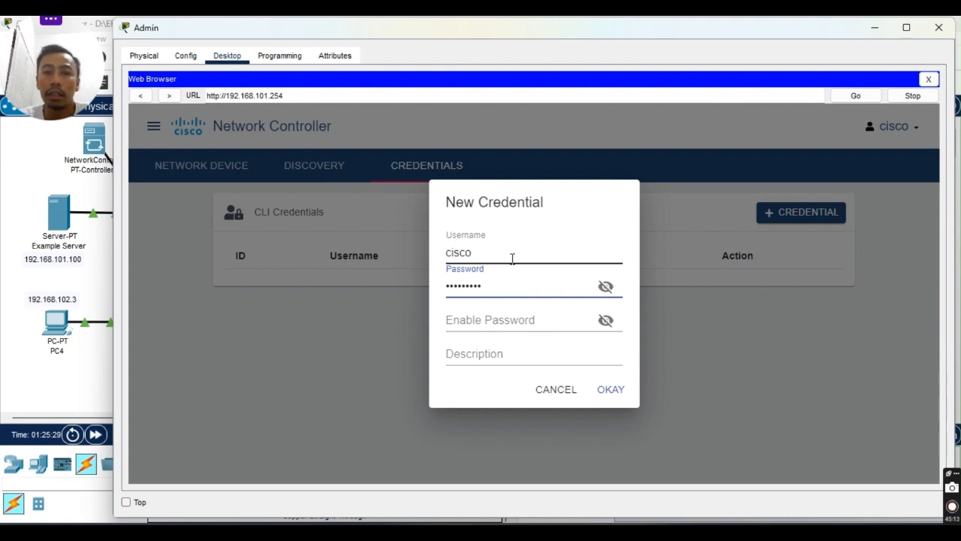
pyautogui.write('cisco123!')
pyautogui.click(605, 286)
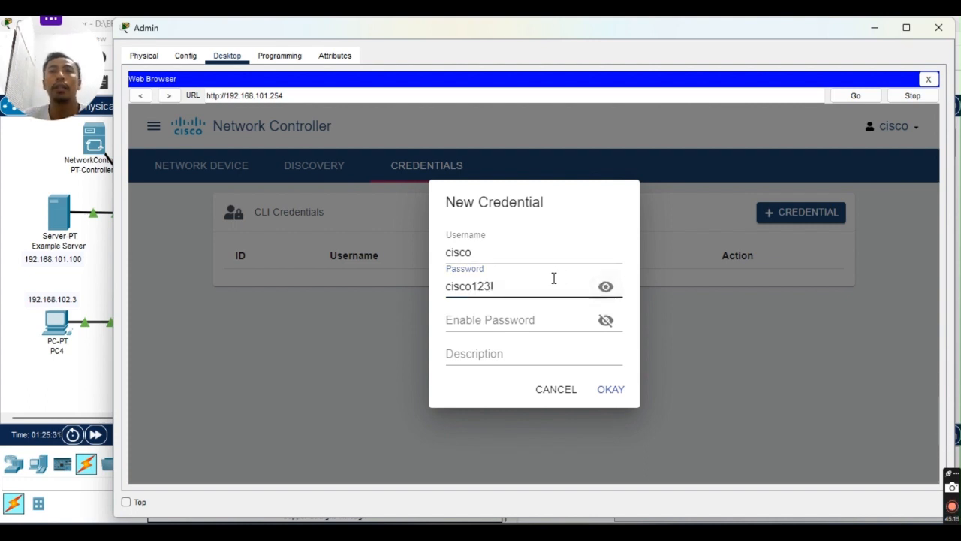
pyautogui.click(497, 321)
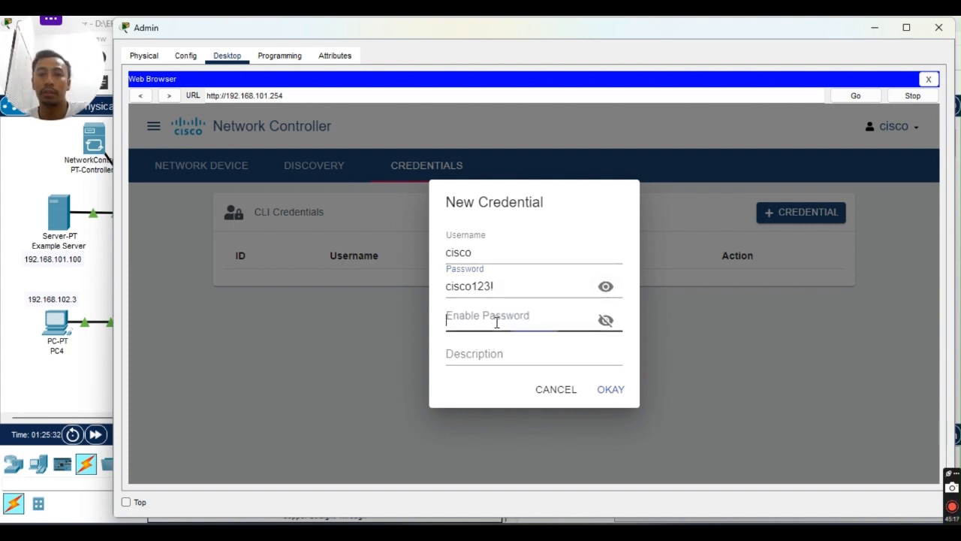
pyautogui.click(515, 349)
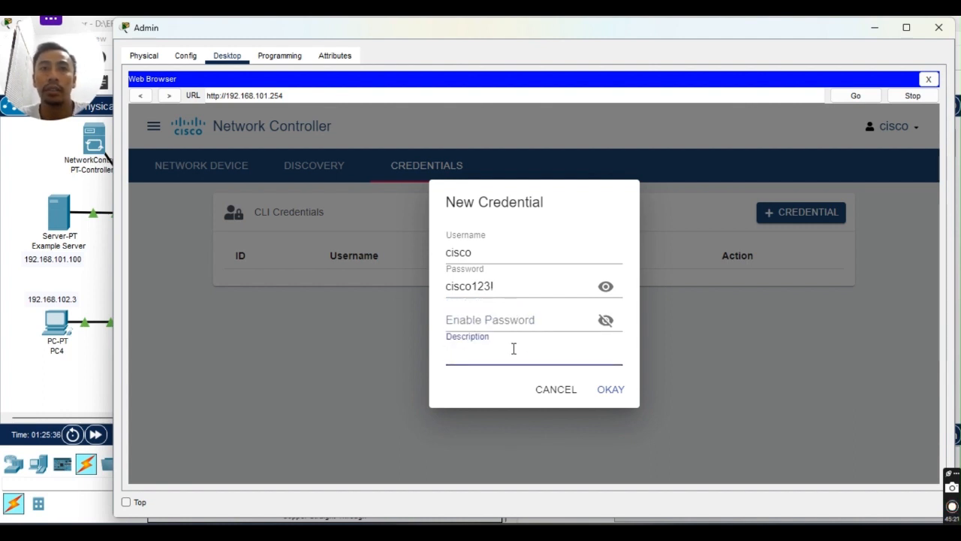
pyautogui.write('admin credential')
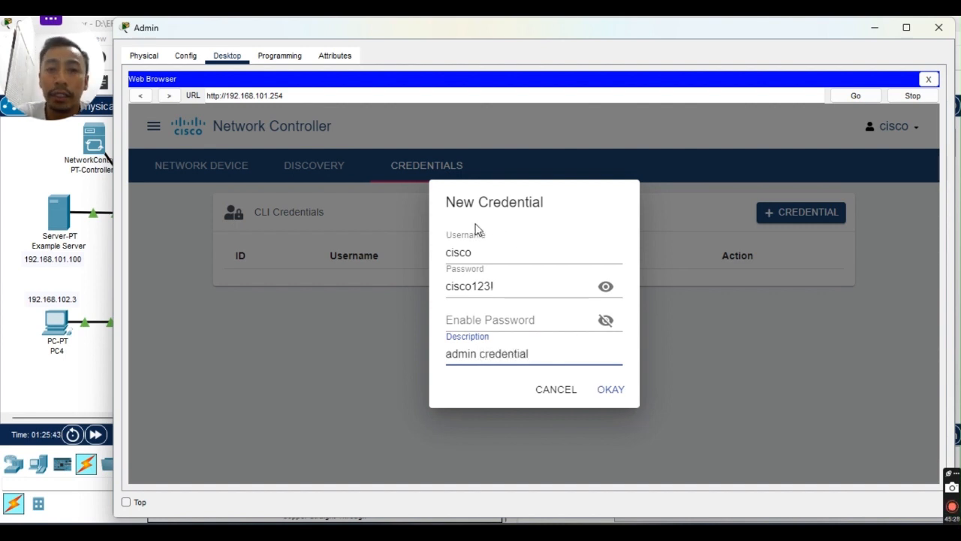
# Recheck the username and password fields, then save the admin credential.
pyautogui.click(502, 246)
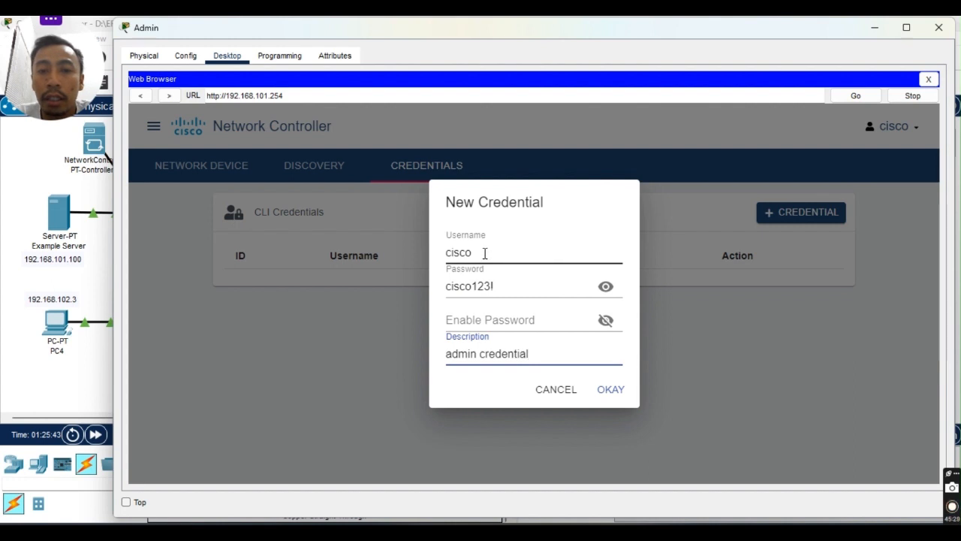
pyautogui.moveTo(499, 287); pyautogui.dragTo(453, 276)
pyautogui.click(466, 253)
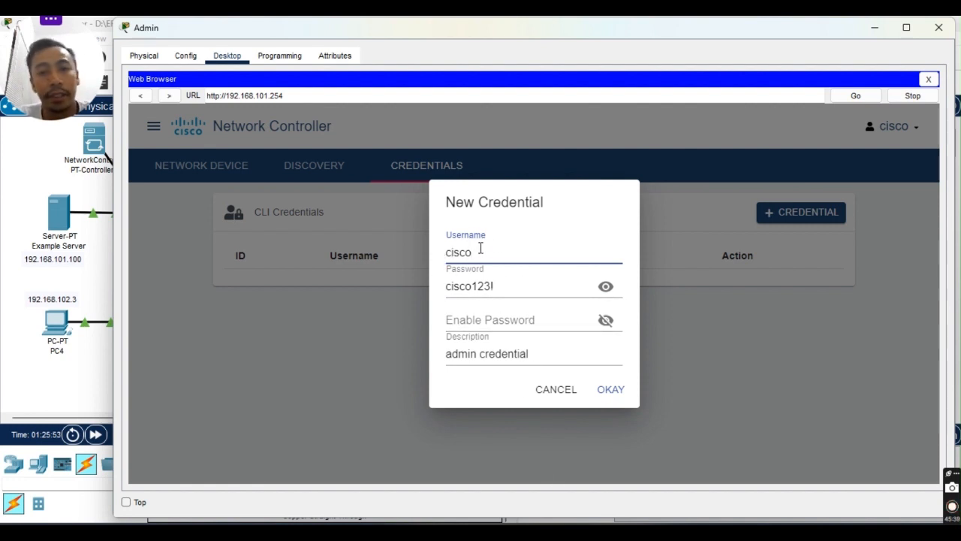
pyautogui.click(506, 286)
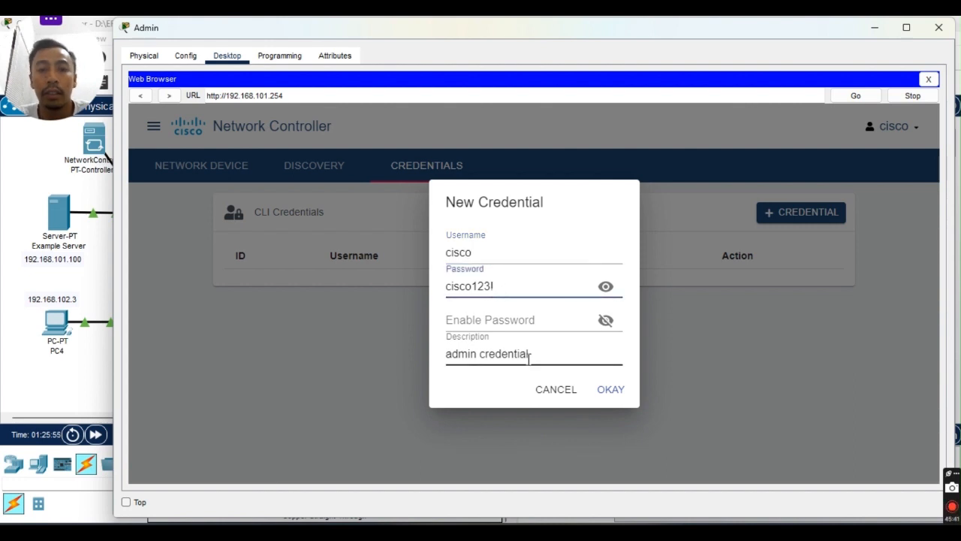
pyautogui.click(609, 390)
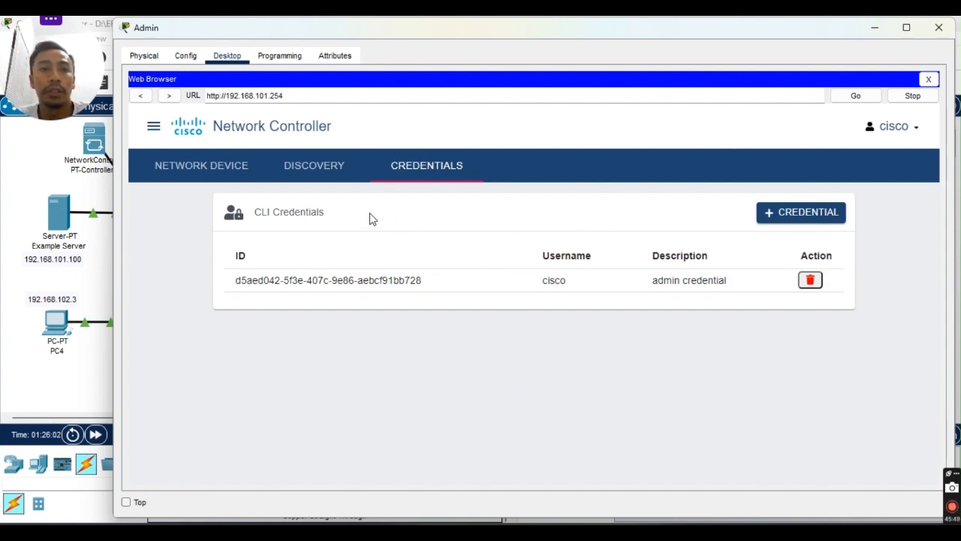
# Switch to the Discovery list and start a new device discovery.
pyautogui.click(314, 171)
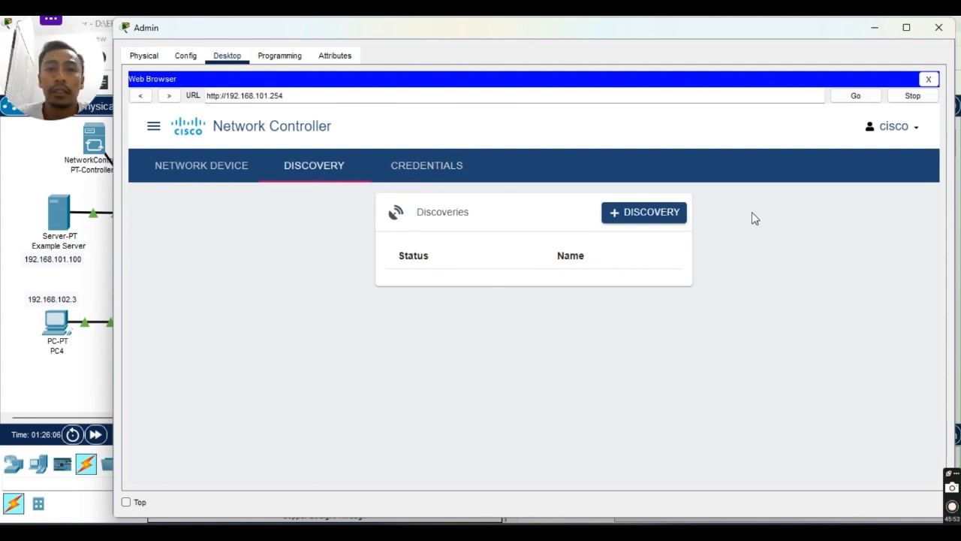
pyautogui.click(643, 216)
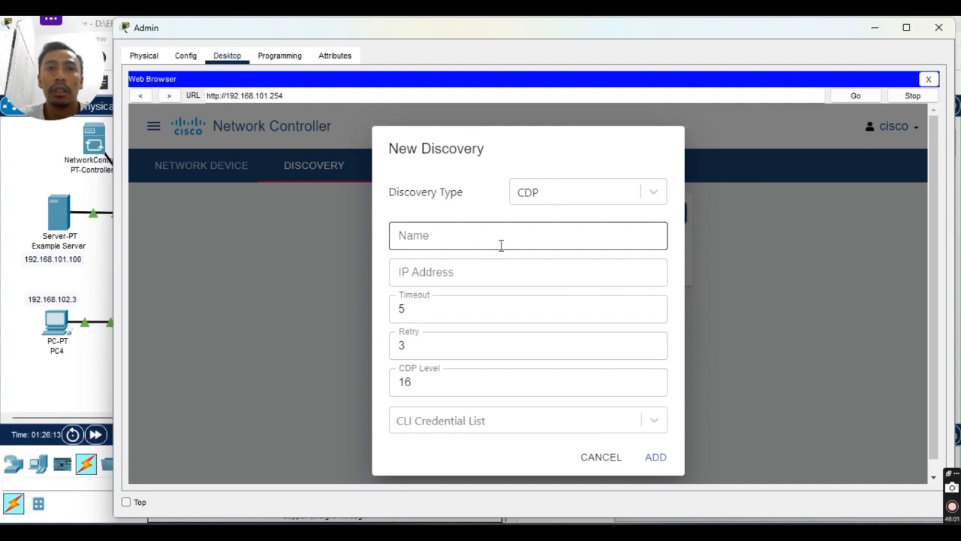
# Keep CDP as the discovery type and name the discovery SWL1.
pyautogui.click(655, 193)
pyautogui.click(657, 195)
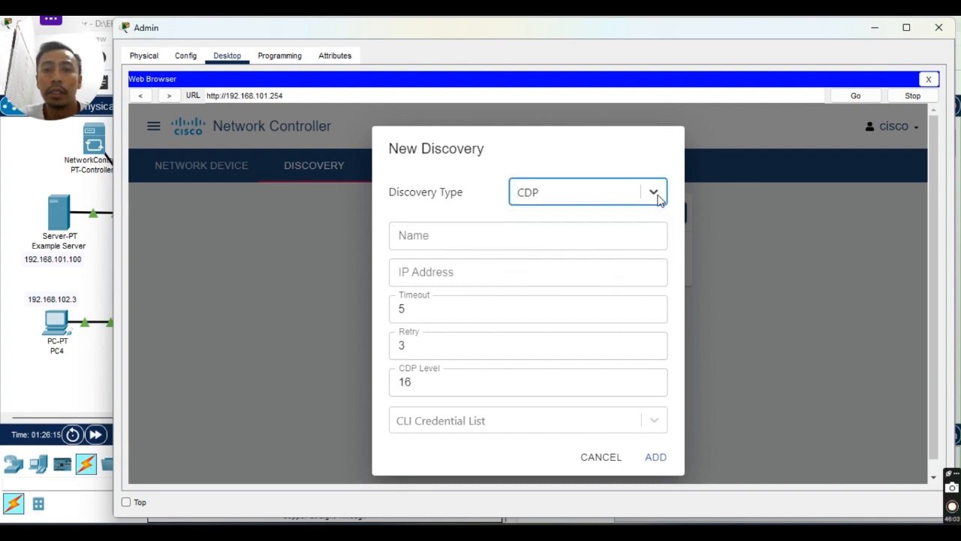
pyautogui.click(655, 194)
pyautogui.click(656, 194)
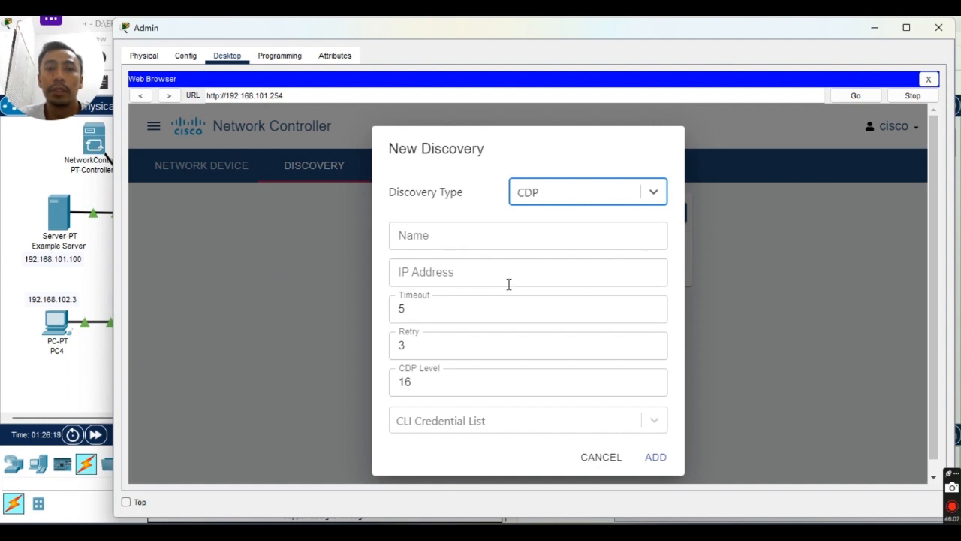
pyautogui.click(507, 239)
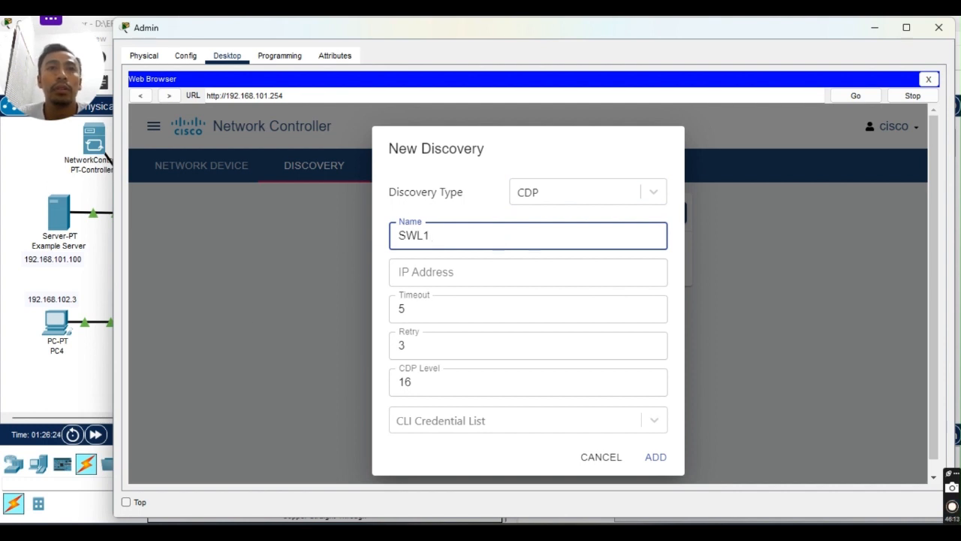
pyautogui.click(468, 277)
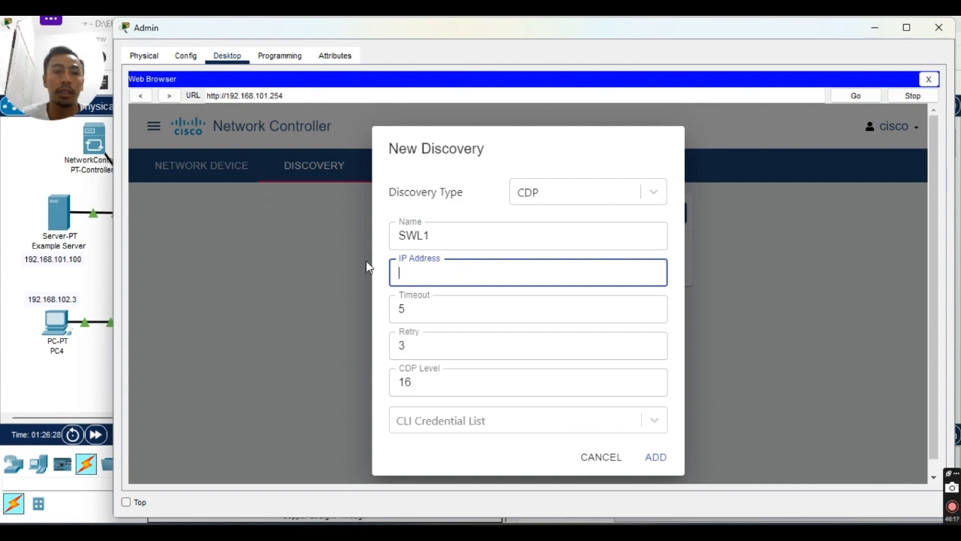
# Check the topology, then enter 192.168.101.2 as the discovery IP address.
pyautogui.click(96, 281)
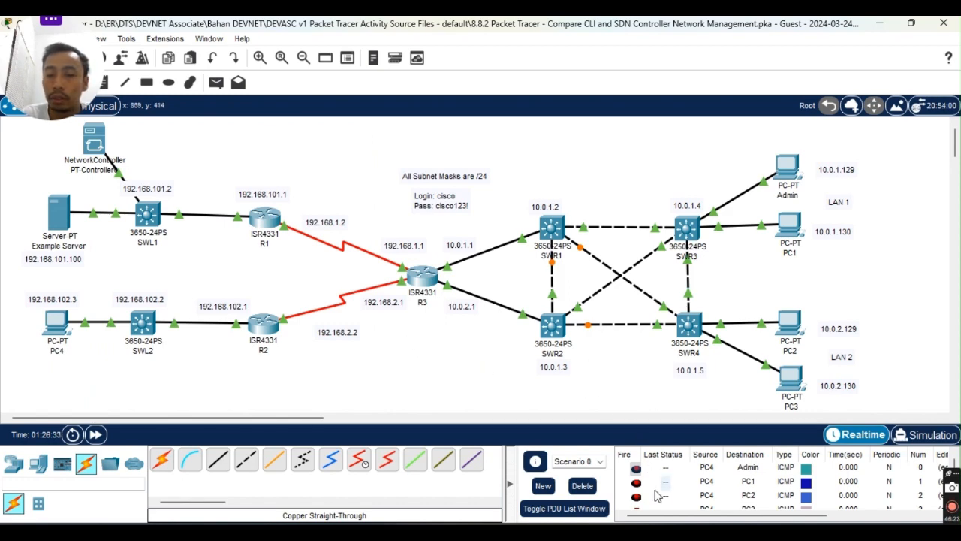
pyautogui.moveTo(591, 531)
pyautogui.click(679, 493)
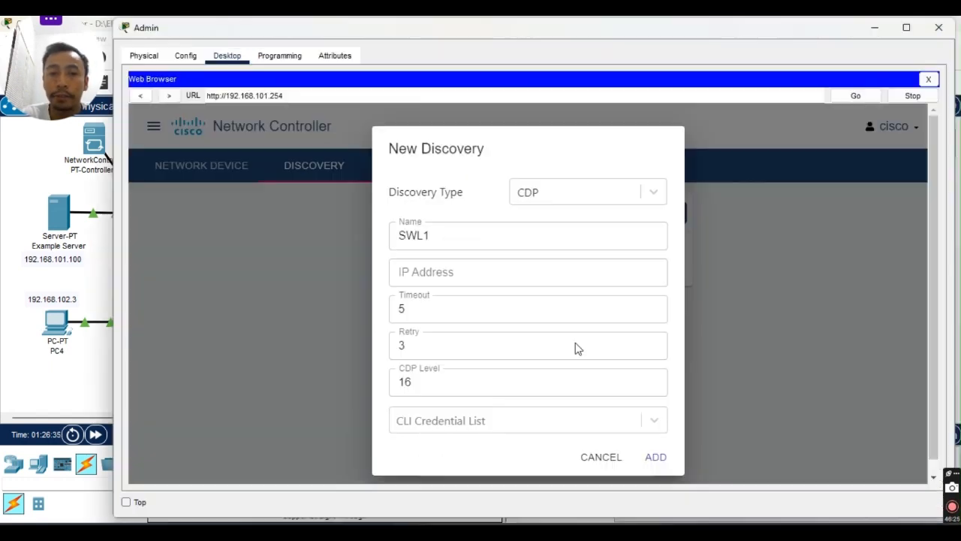
pyautogui.click(492, 271)
pyautogui.write('192')
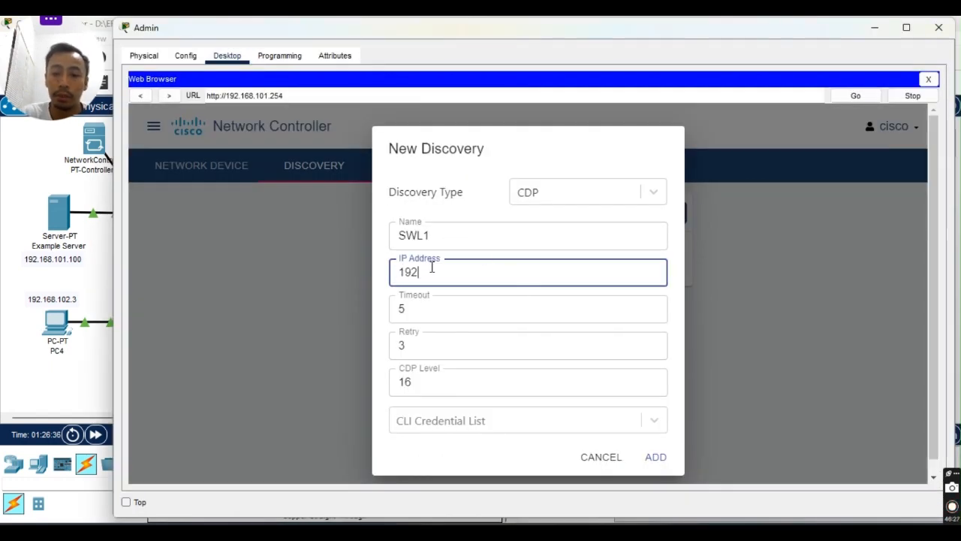
pyautogui.write('.168.101.2')
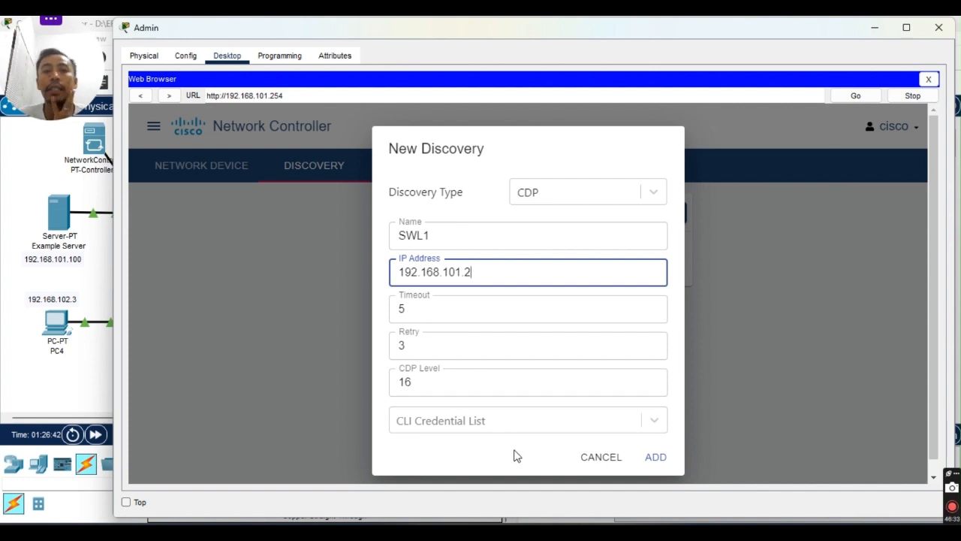
# Select the cisco - admin CLI credential and add the SWL1 discovery.
pyautogui.click(655, 418)
pyautogui.click(559, 391)
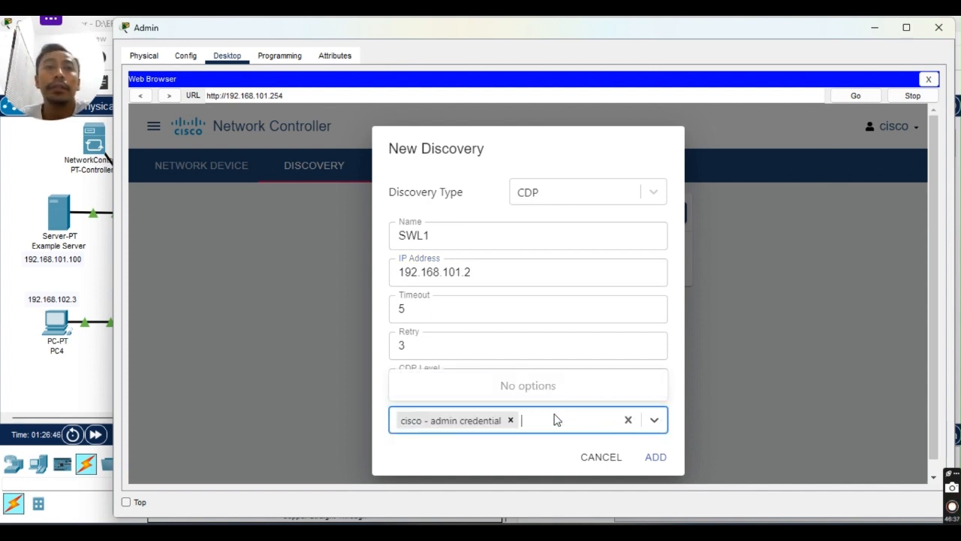
pyautogui.click(654, 464)
pyautogui.click(655, 460)
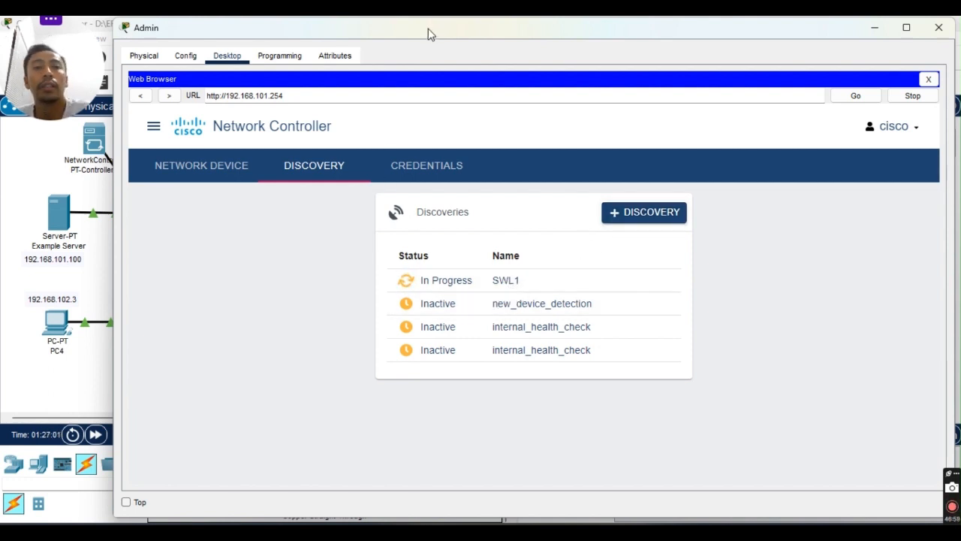
# Move the Admin window around to view the topology, then minimize it.
pyautogui.moveTo(423, 40); pyautogui.dragTo(605, 42)
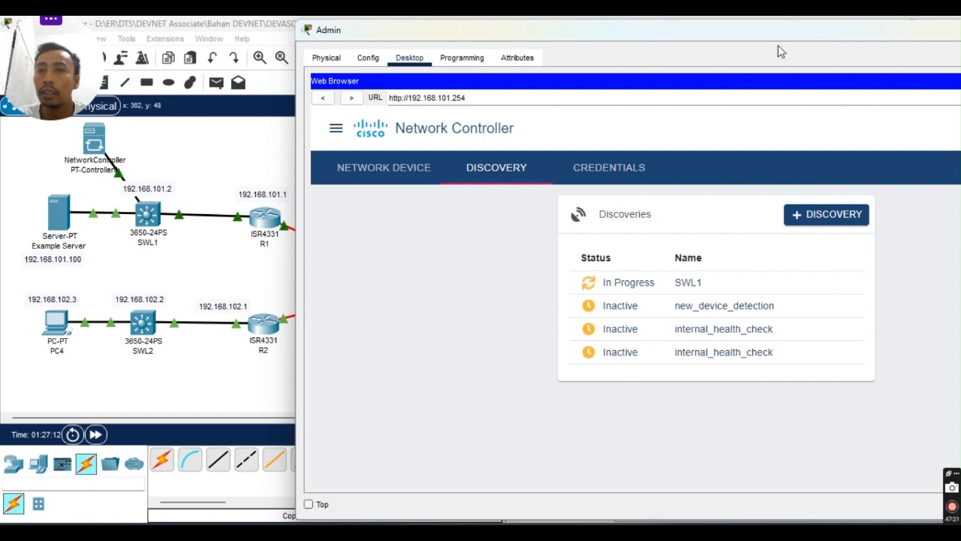
pyautogui.moveTo(778, 51); pyautogui.dragTo(760, 113)
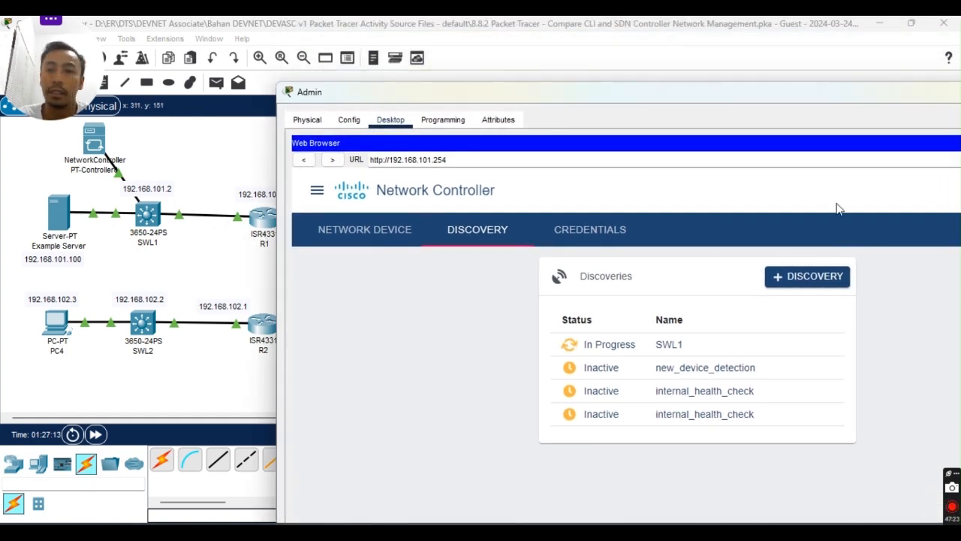
pyautogui.moveTo(742, 98); pyautogui.dragTo(627, 63)
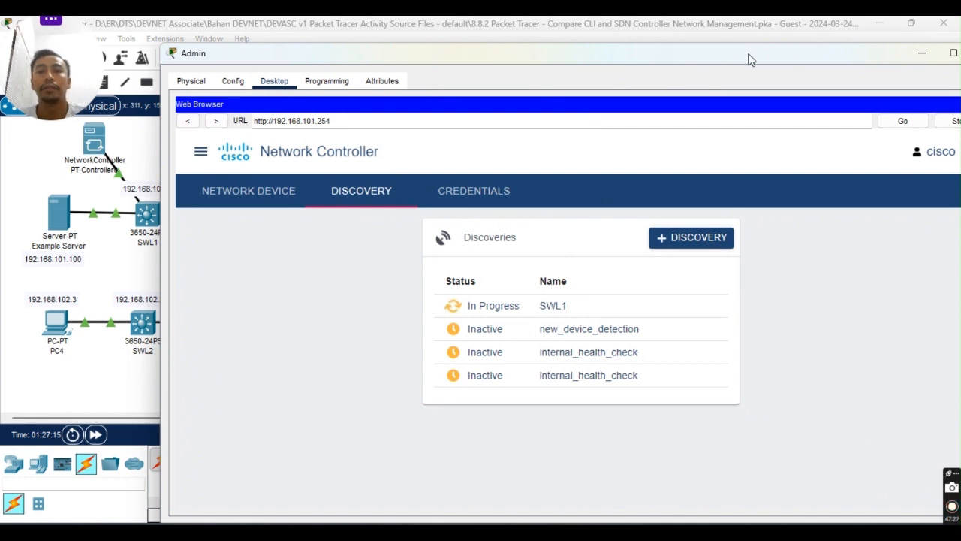
pyautogui.moveTo(751, 58); pyautogui.dragTo(703, 35)
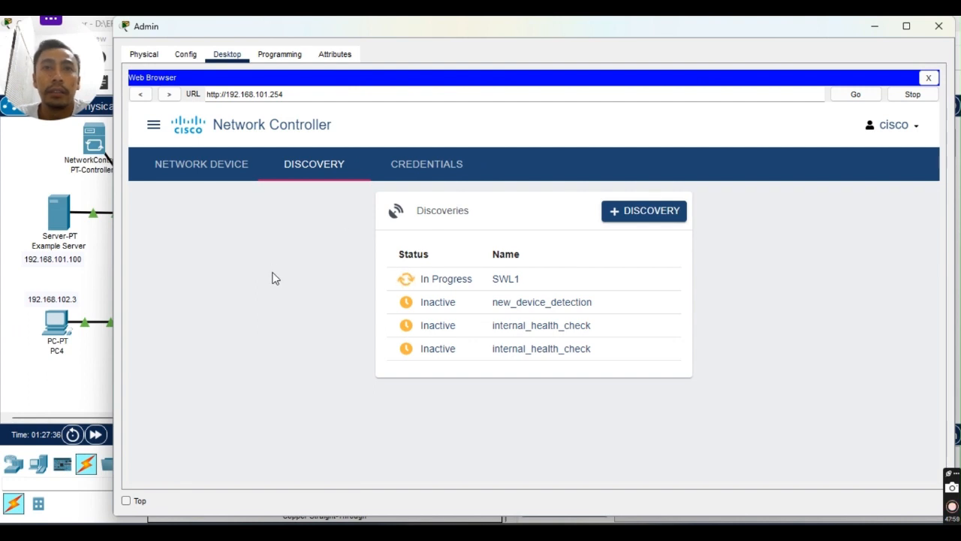
pyautogui.click(63, 383)
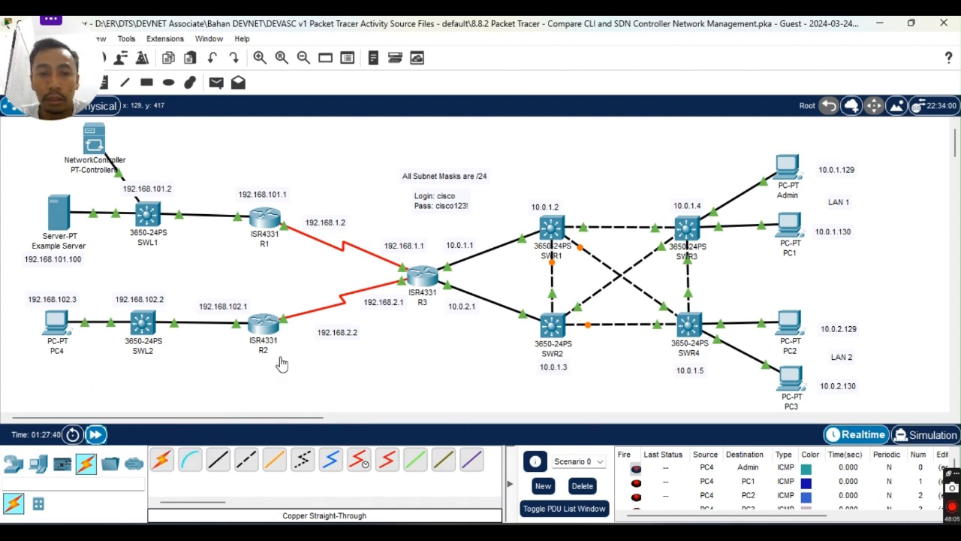
# Restore the Admin Network Controller browser from its taskbar preview.
pyautogui.moveTo(591, 530)
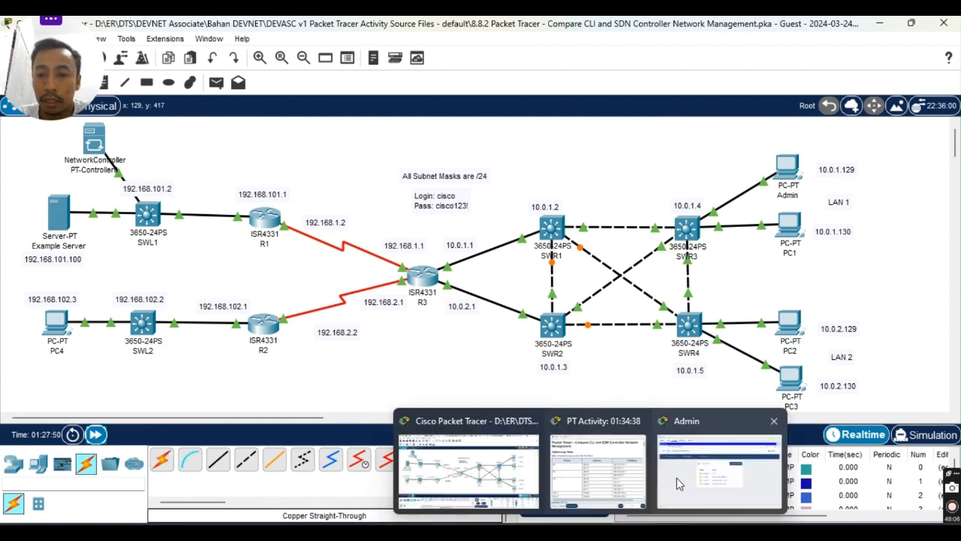
pyautogui.click(665, 473)
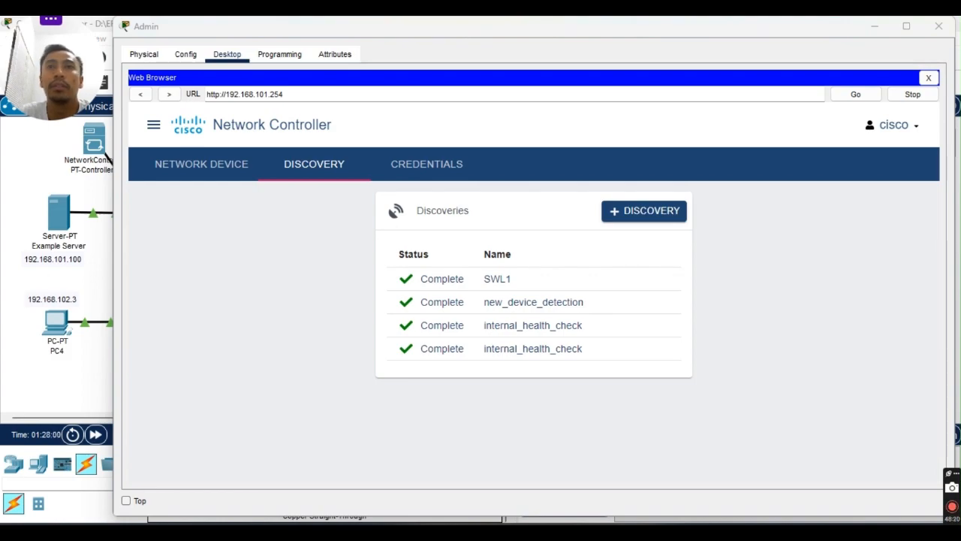
# Bring the Modul 8.8.2.pdf lab guide forward and review the Part 4 heading.
pyautogui.moveTo(0, 75); pyautogui.dragTo(506, 119)
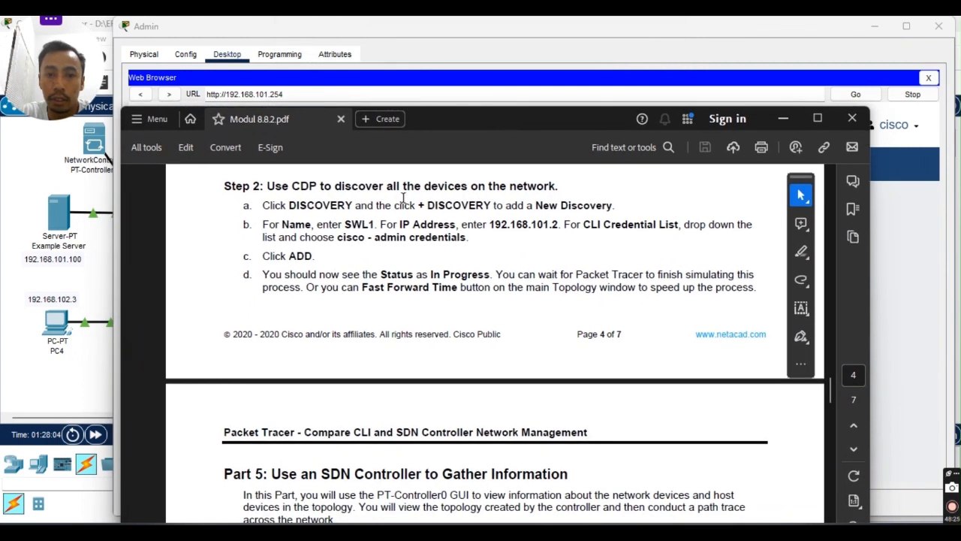
pyautogui.scroll(-2, 411, 272)
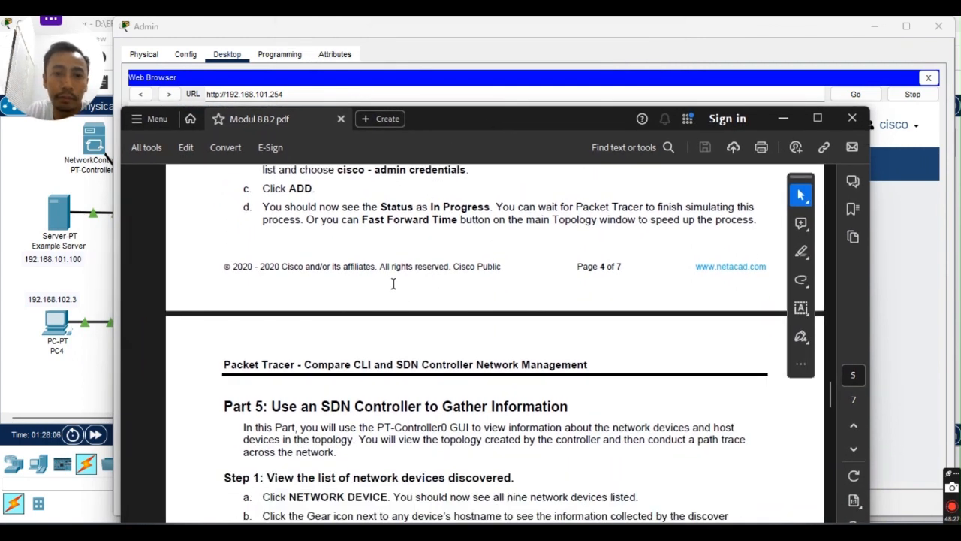
pyautogui.scroll(2, 383, 290)
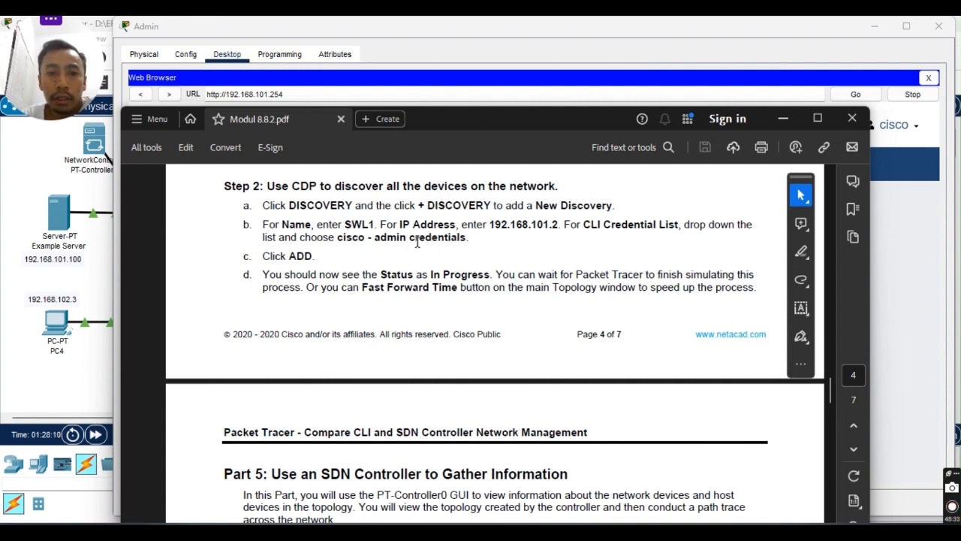
pyautogui.scroll(-3, 494, 288)
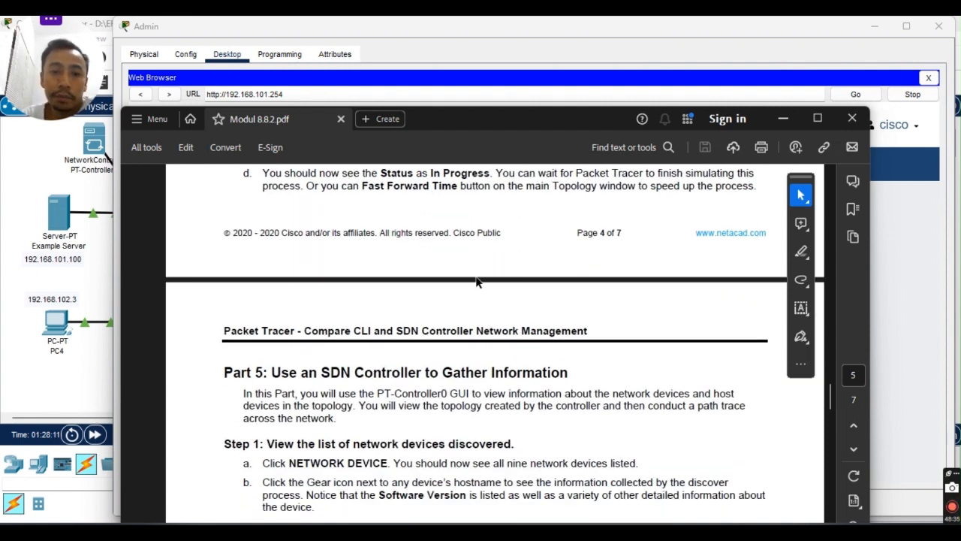
pyautogui.scroll(1, 522, 287)
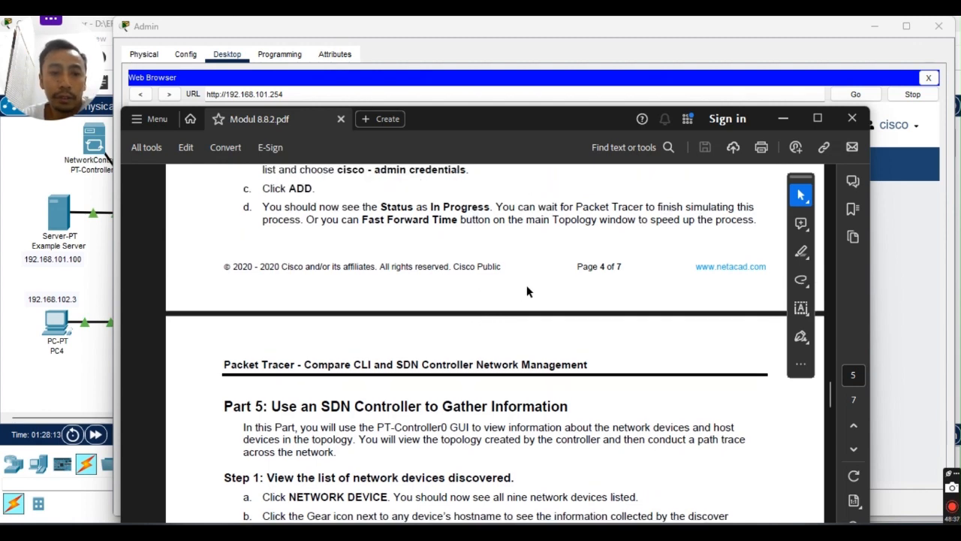
pyautogui.scroll(2, 527, 290)
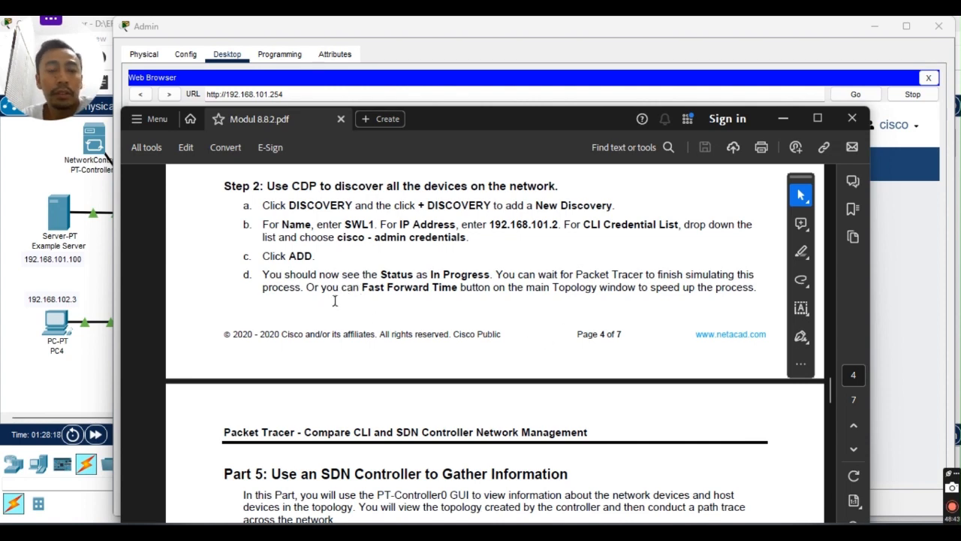
pyautogui.scroll(3, 335, 300)
pyautogui.scroll(5, 339, 302)
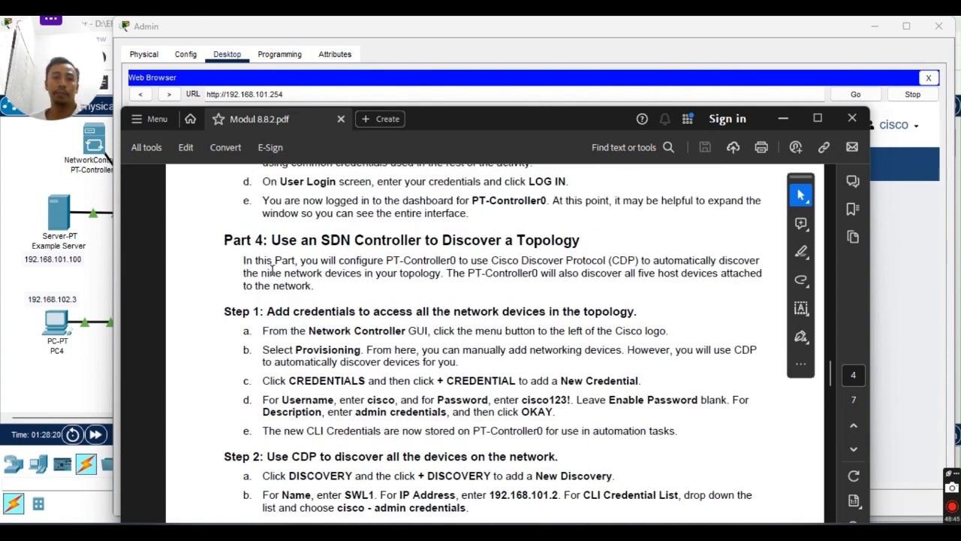
pyautogui.moveTo(272, 240); pyautogui.dragTo(581, 240)
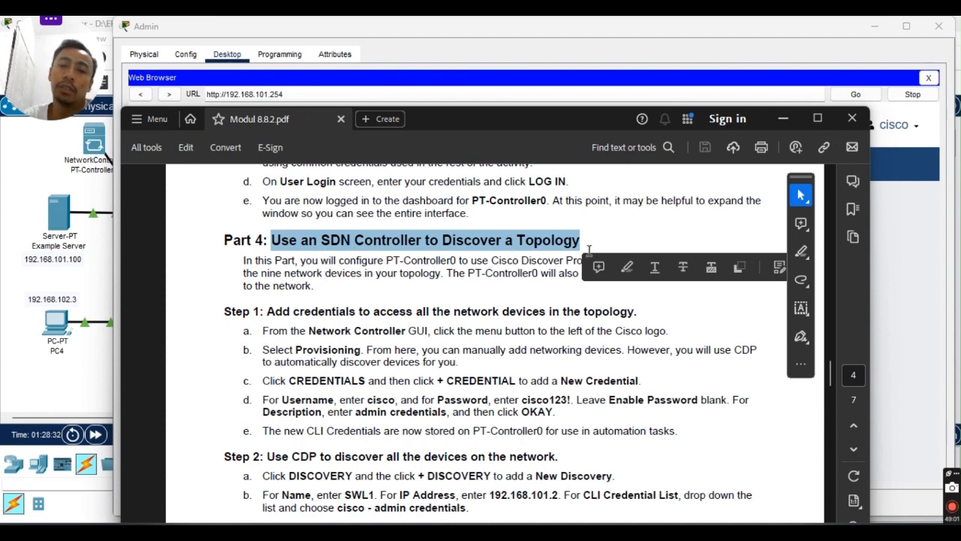
pyautogui.click(508, 289)
# Scroll down to Part 5 Step 1 on viewing discovered network devices.
pyautogui.scroll(-5, 357, 328)
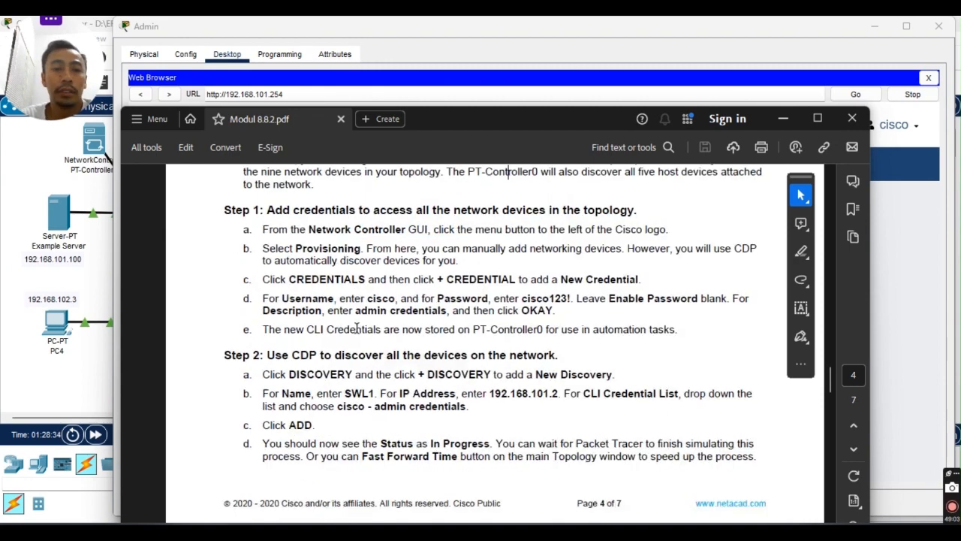
pyautogui.scroll(-8, 358, 327)
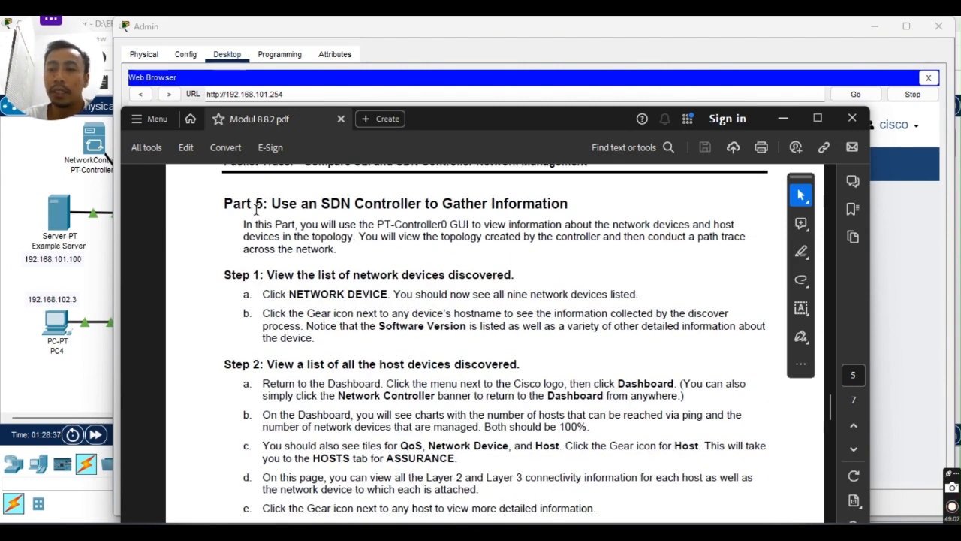
pyautogui.scroll(1, 394, 261)
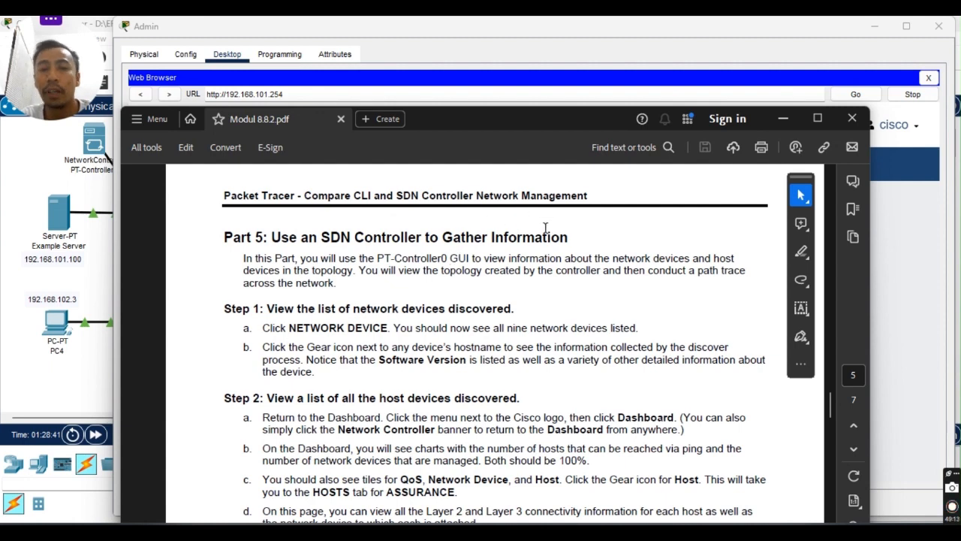
pyautogui.scroll(-1, 466, 293)
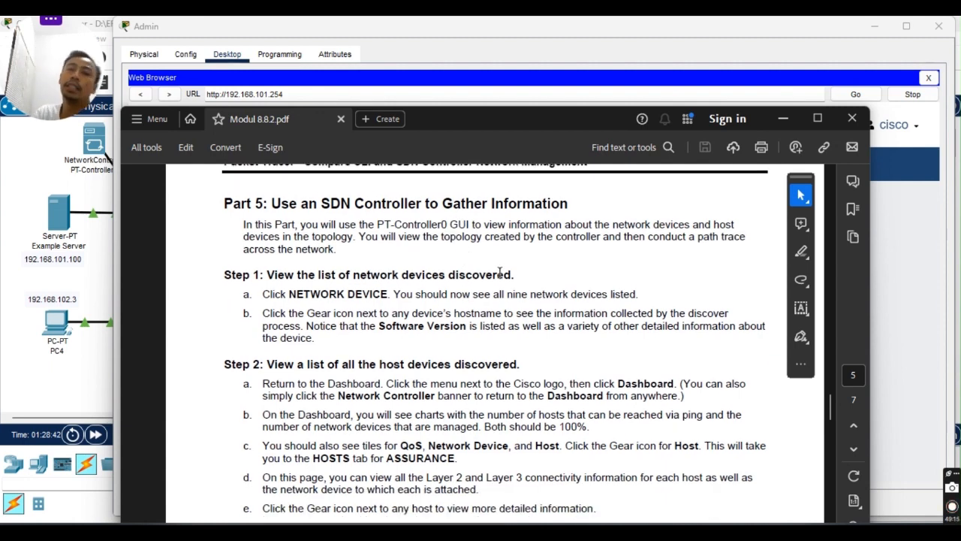
pyautogui.scroll(-1, 474, 338)
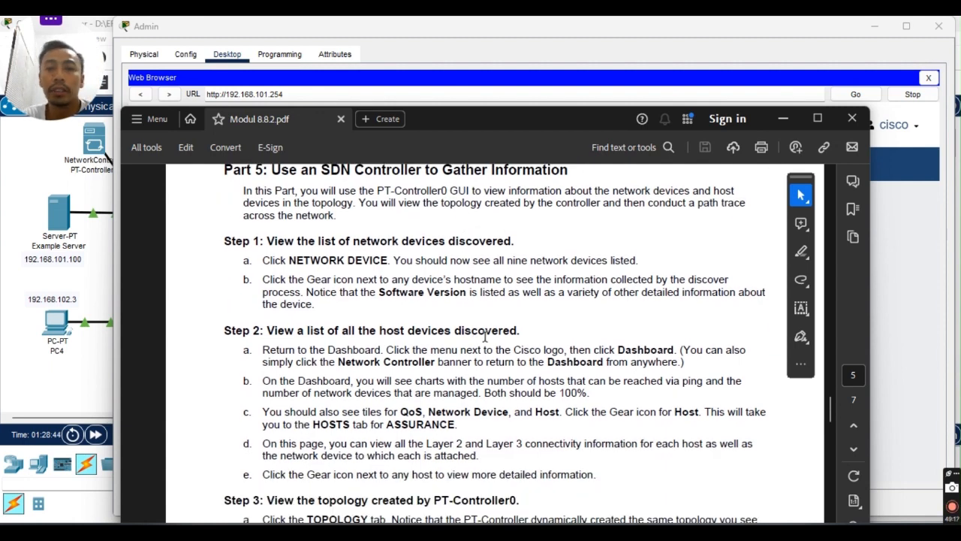
pyautogui.scroll(-1, 278, 253)
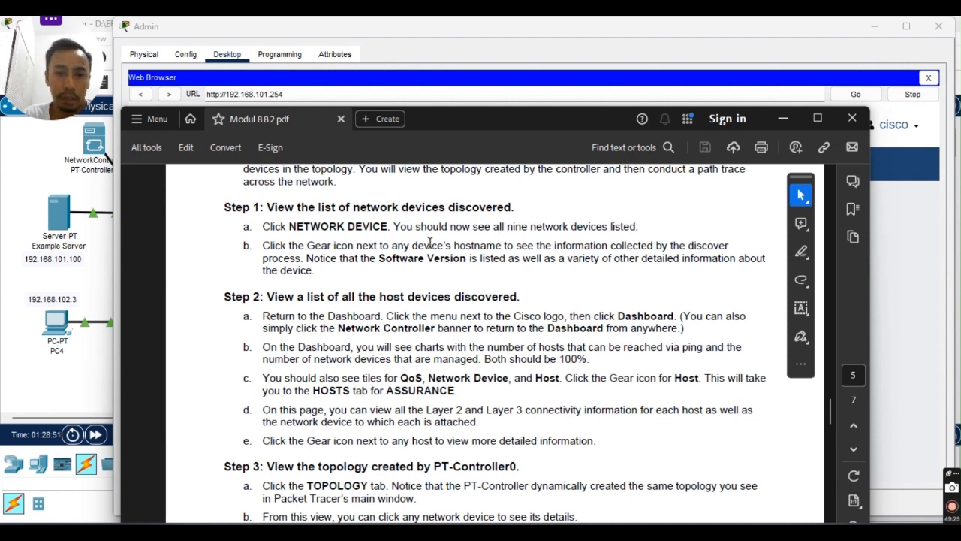
pyautogui.scroll(-1, 445, 241)
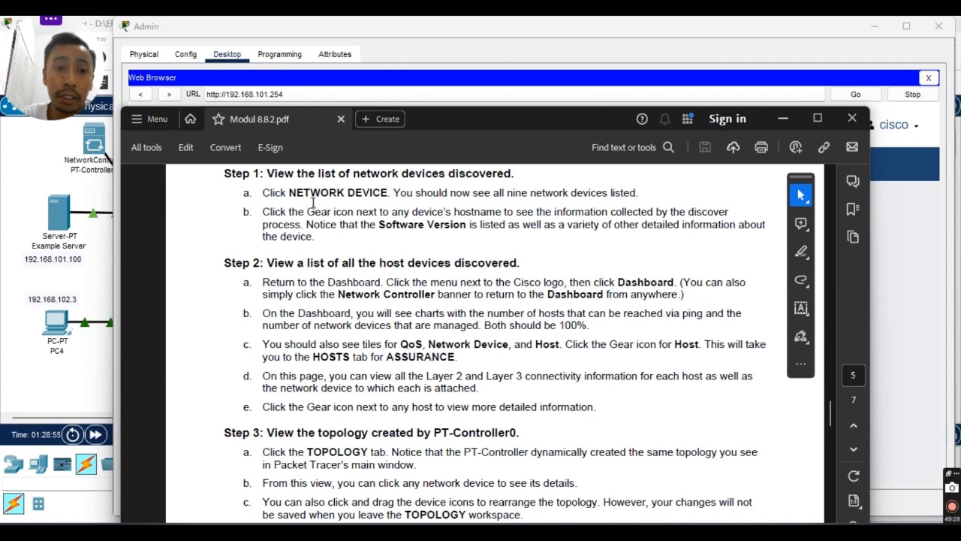
pyautogui.moveTo(291, 192); pyautogui.dragTo(413, 194)
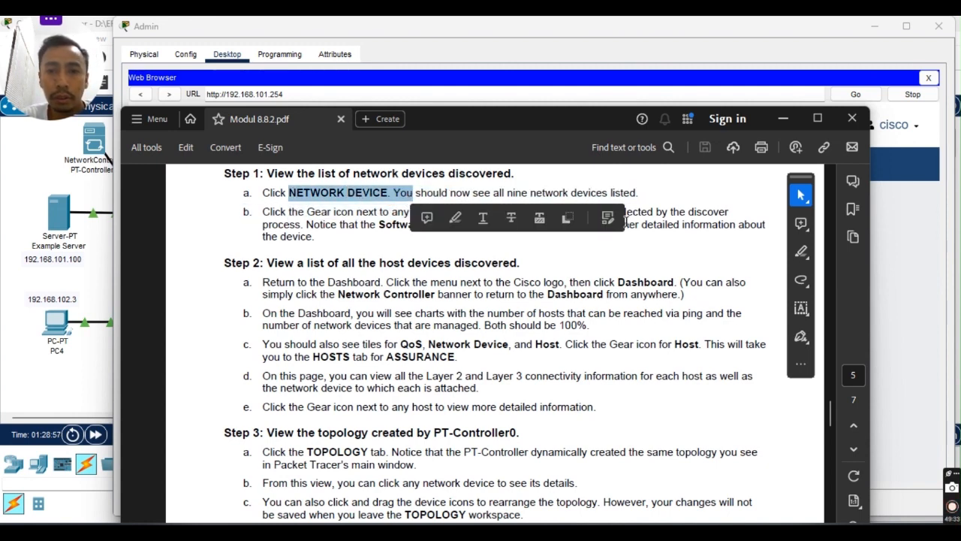
pyautogui.click(682, 196)
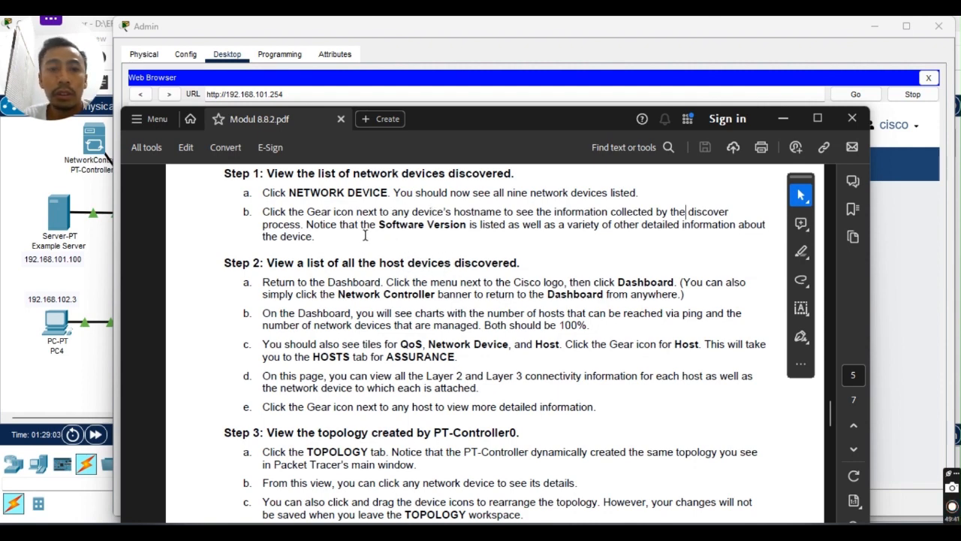
pyautogui.scroll(-1, 352, 232)
pyautogui.scroll(2, 453, 255)
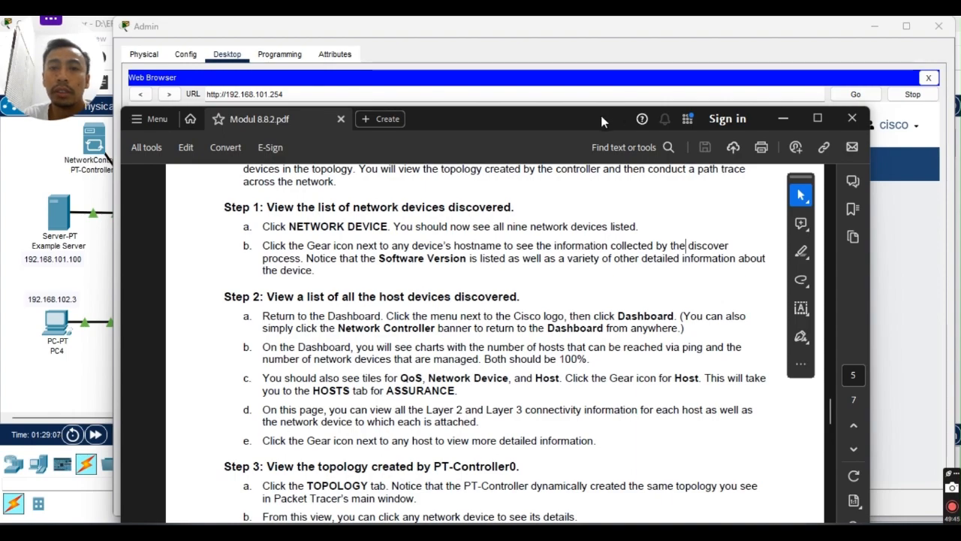
pyautogui.moveTo(600, 112); pyautogui.dragTo(637, 76)
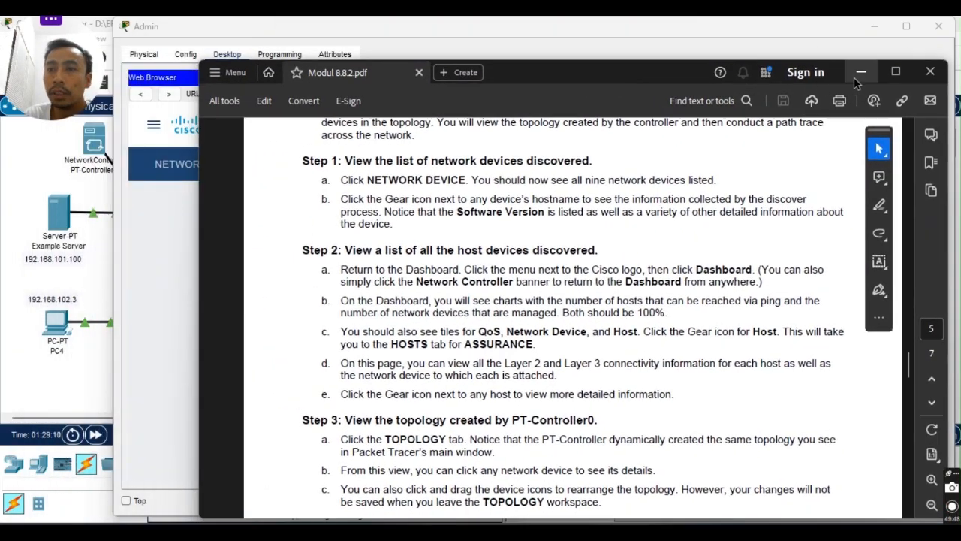
# Minimize the PDF, open the Network Device tab and scroll through the nine managed devices.
pyautogui.click(856, 76)
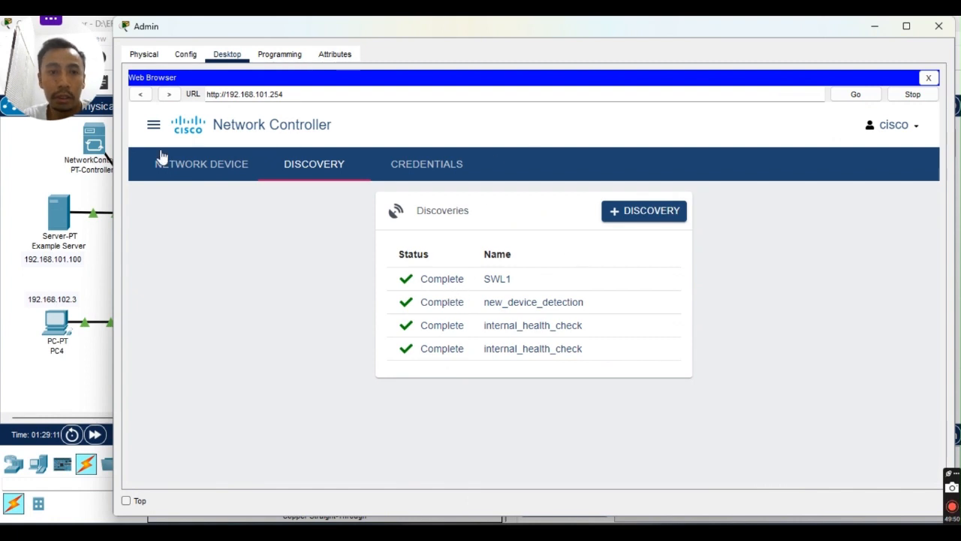
pyautogui.click(240, 174)
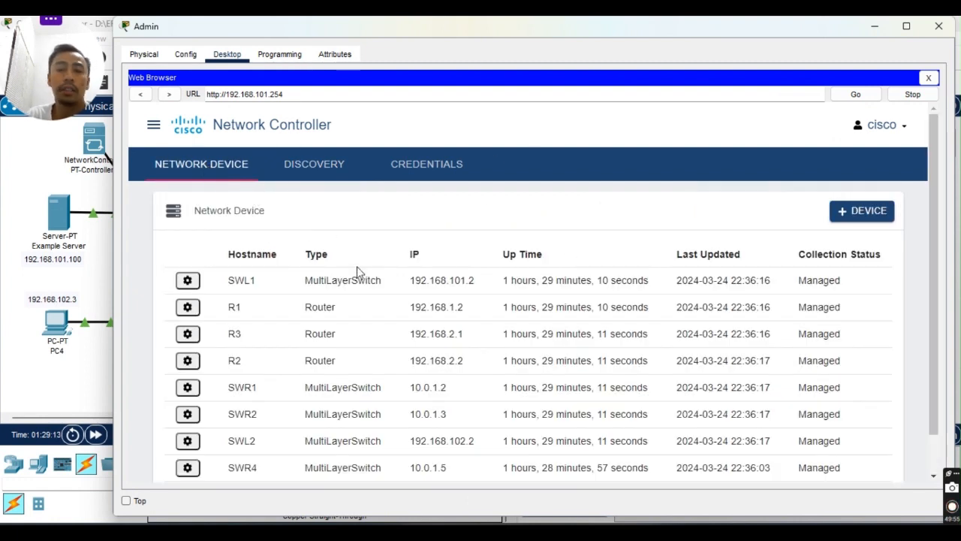
pyautogui.scroll(-2, 367, 272)
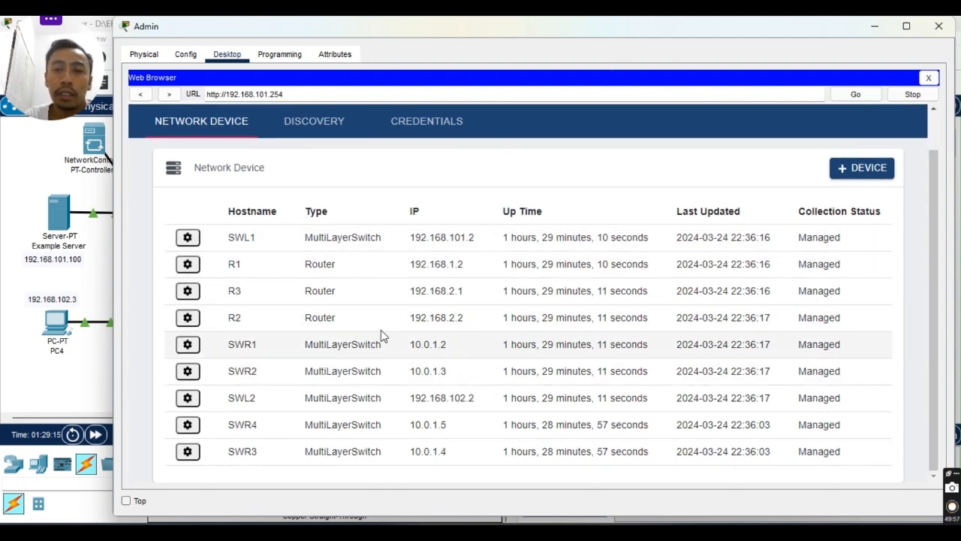
pyautogui.scroll(2, 315, 304)
pyautogui.scroll(-2, 293, 263)
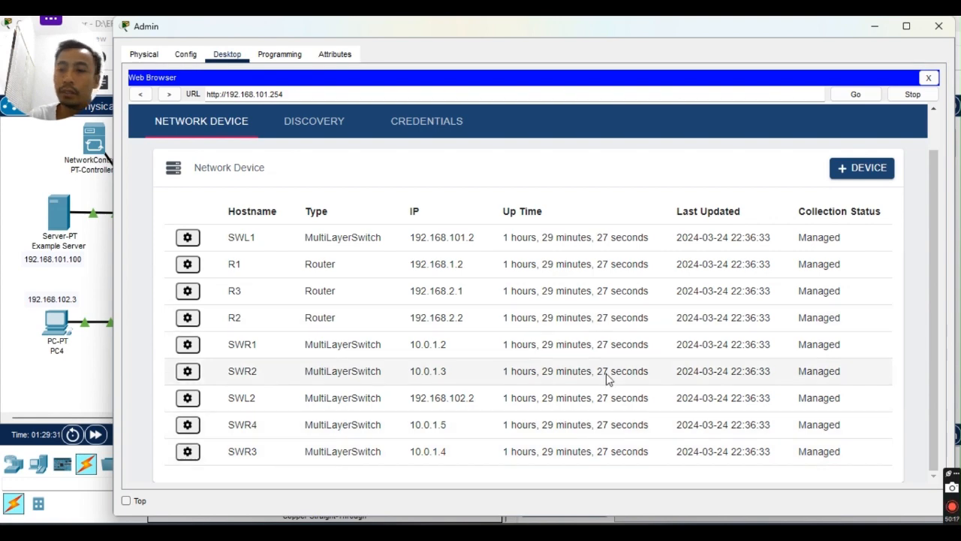
pyautogui.scroll(1, 275, 277)
pyautogui.scroll(-1, 286, 278)
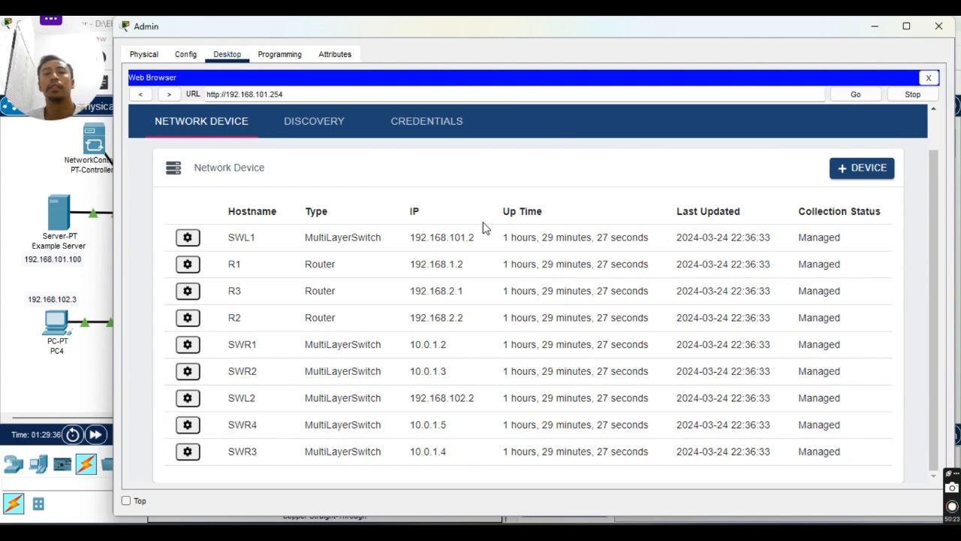
pyautogui.click(684, 531)
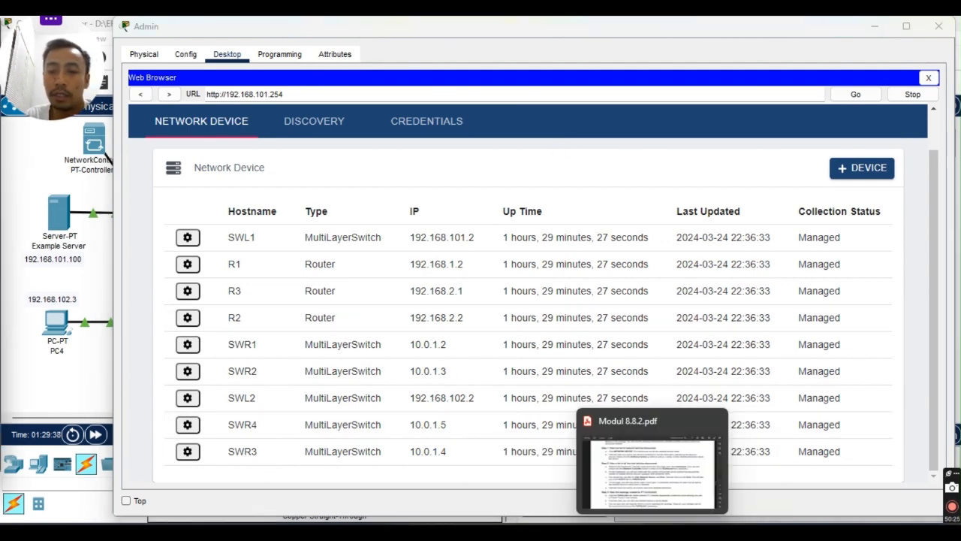
pyautogui.click(656, 532)
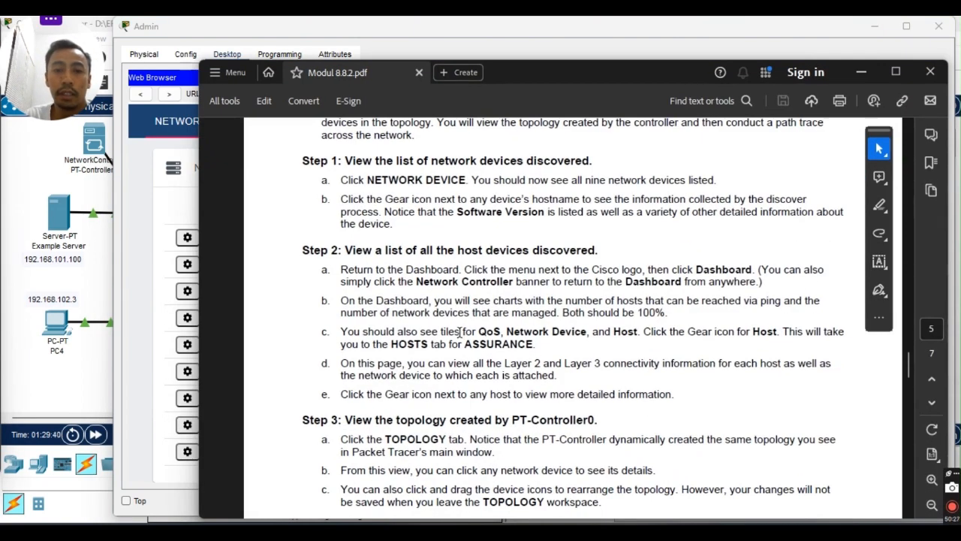
pyautogui.scroll(-1, 440, 322)
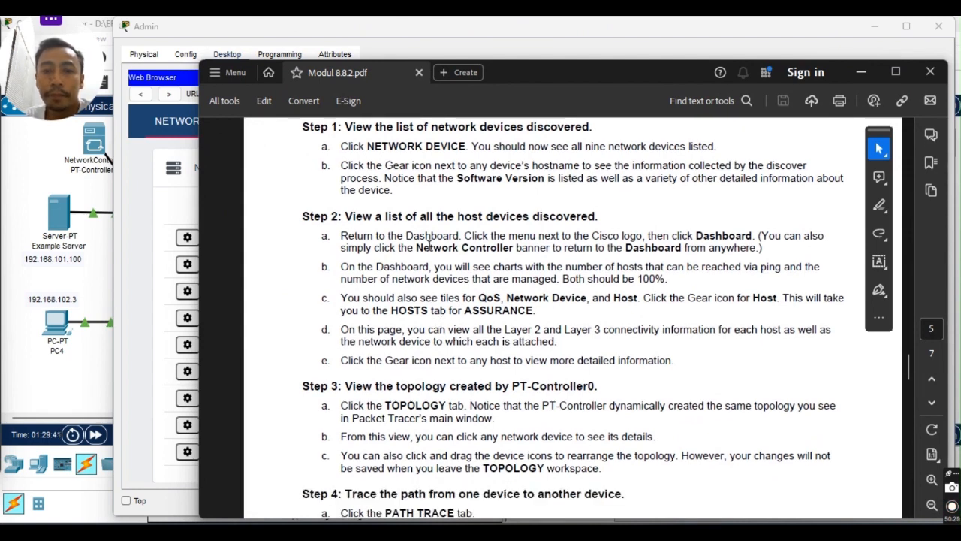
pyautogui.scroll(2, 565, 262)
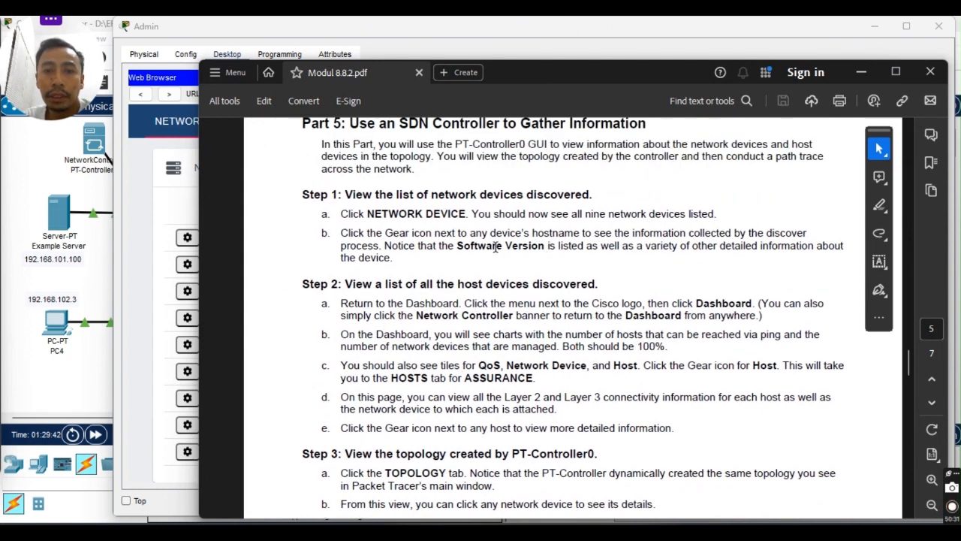
pyautogui.scroll(-1, 388, 246)
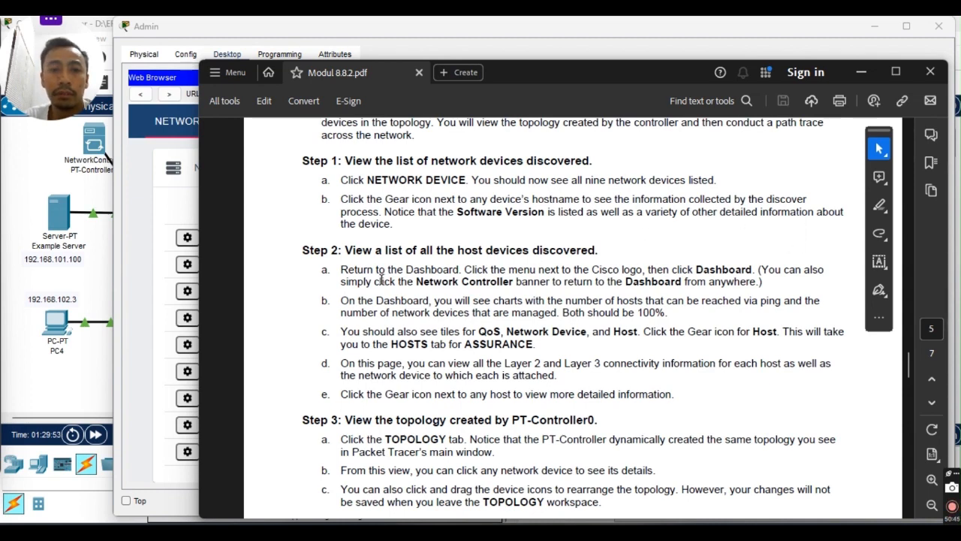
pyautogui.scroll(-2, 382, 280)
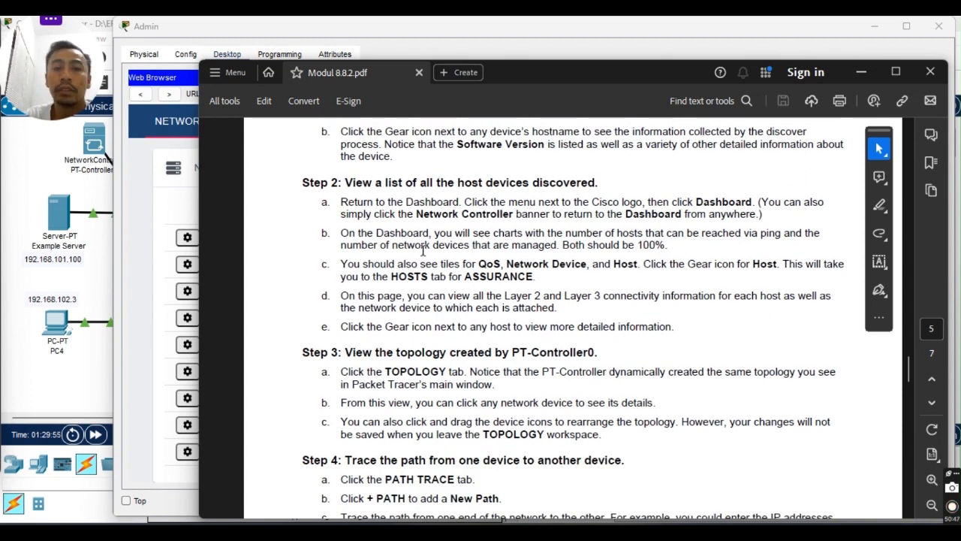
pyautogui.hotkey('alt', 'Tab')
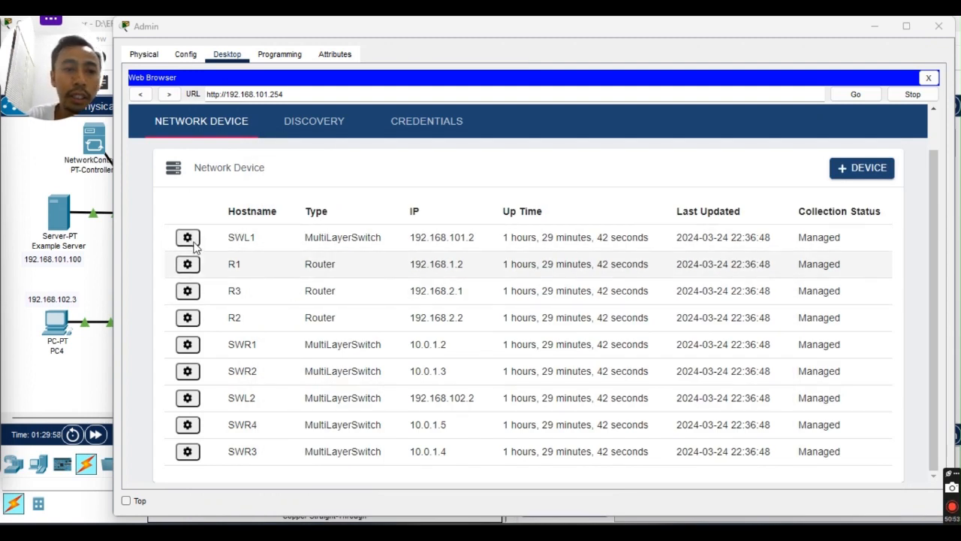
pyautogui.click(190, 241)
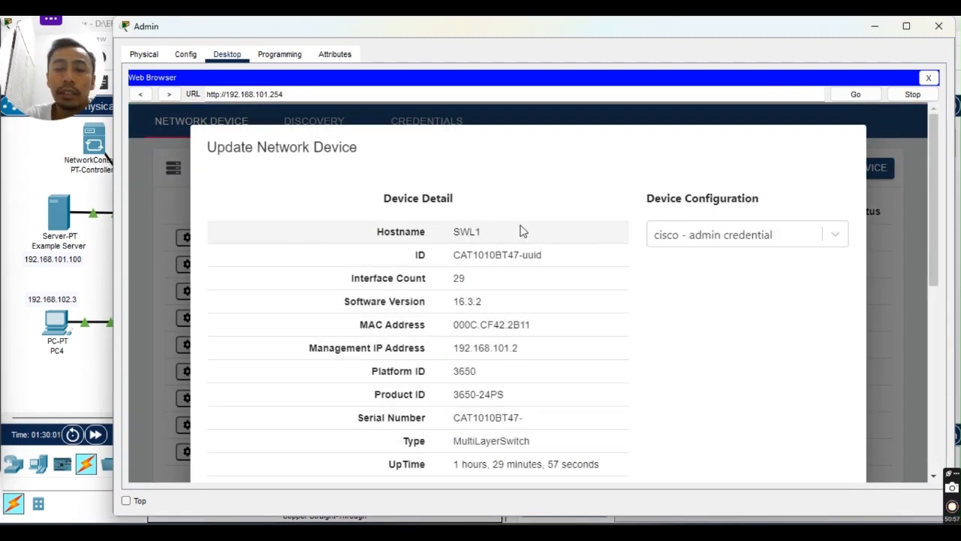
pyautogui.scroll(-3, 511, 234)
pyautogui.scroll(3, 510, 236)
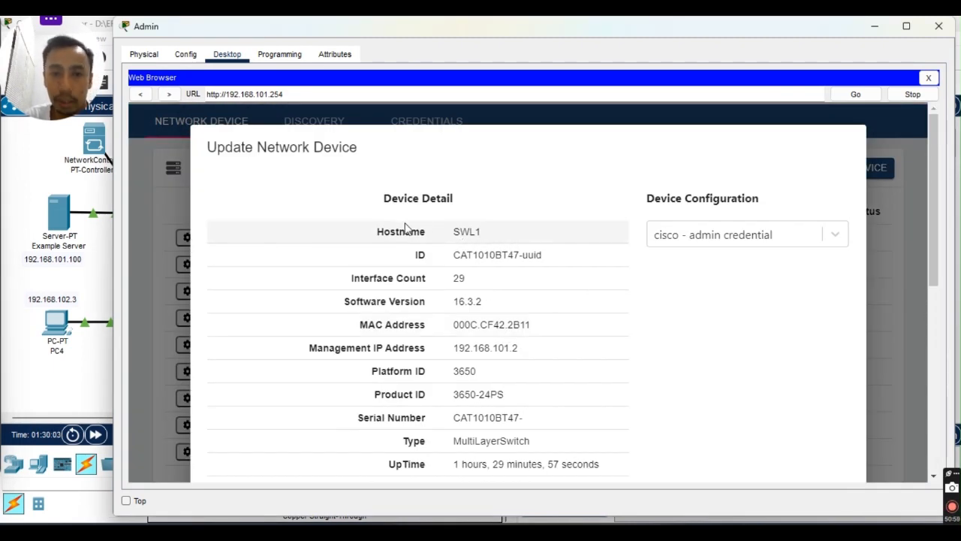
pyautogui.scroll(-2, 473, 225)
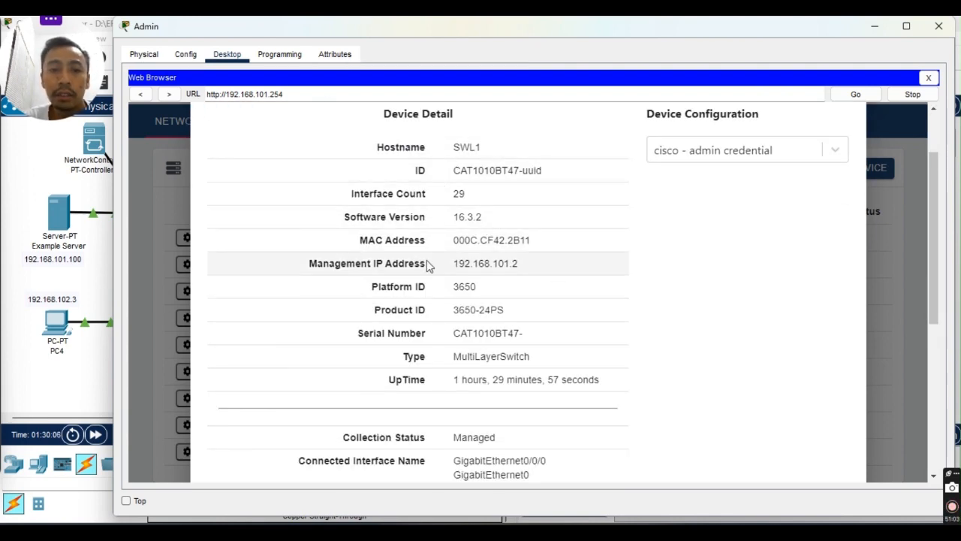
pyautogui.scroll(-7, 446, 262)
pyautogui.scroll(3, 451, 266)
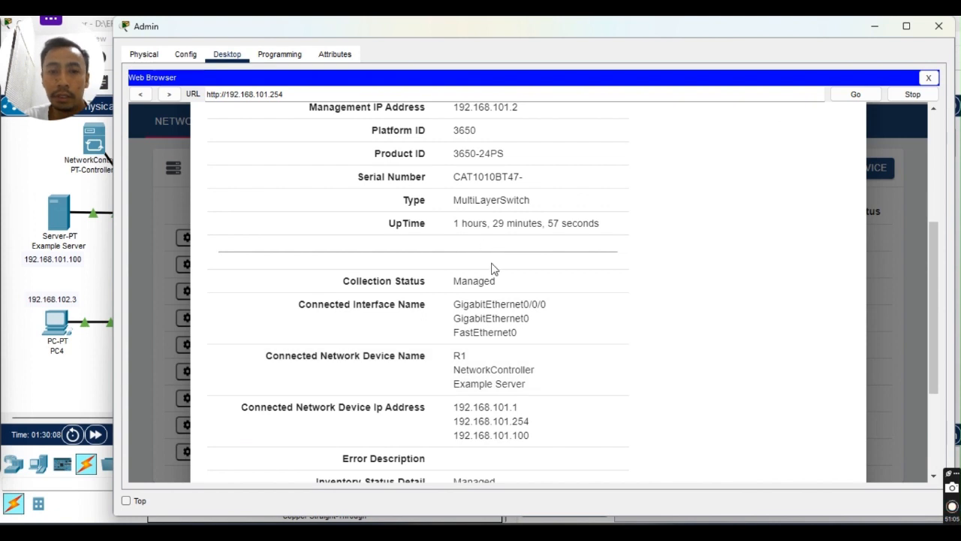
pyautogui.scroll(-1, 511, 274)
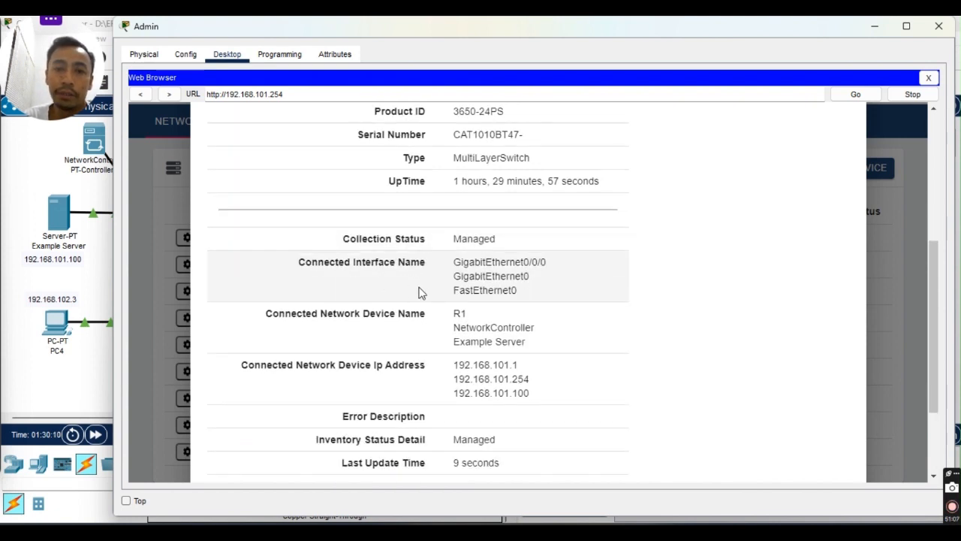
pyautogui.scroll(-2, 525, 315)
pyautogui.scroll(-1, 426, 401)
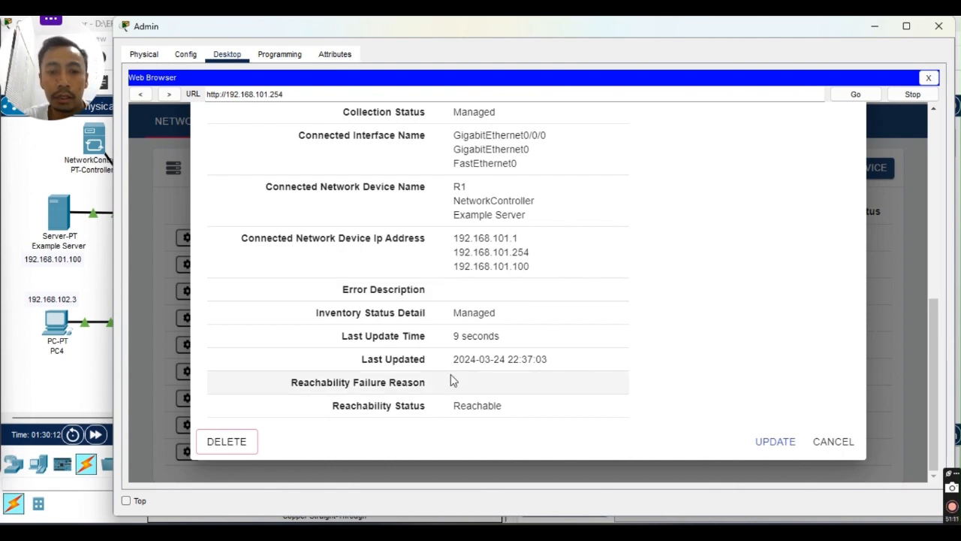
pyautogui.scroll(10, 481, 398)
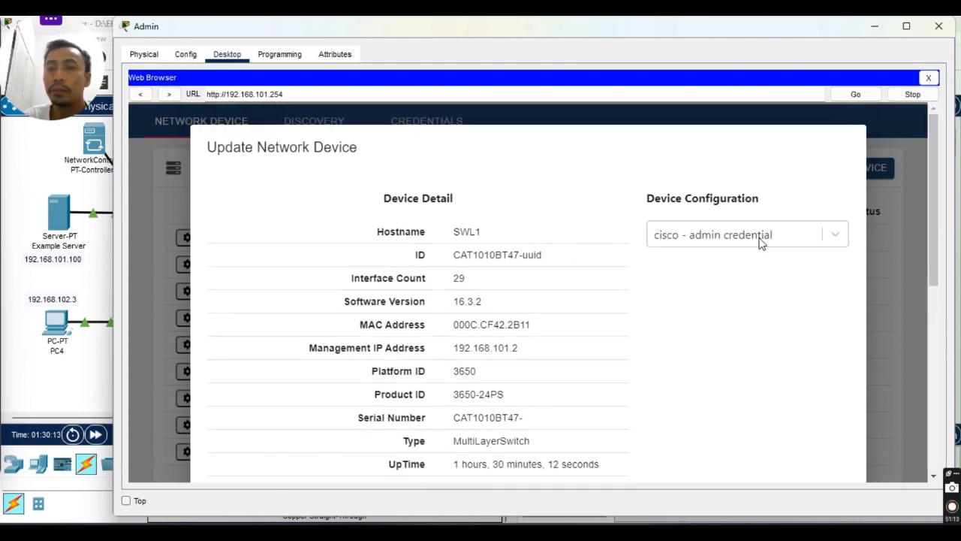
pyautogui.scroll(-5, 379, 269)
pyautogui.scroll(-5, 379, 270)
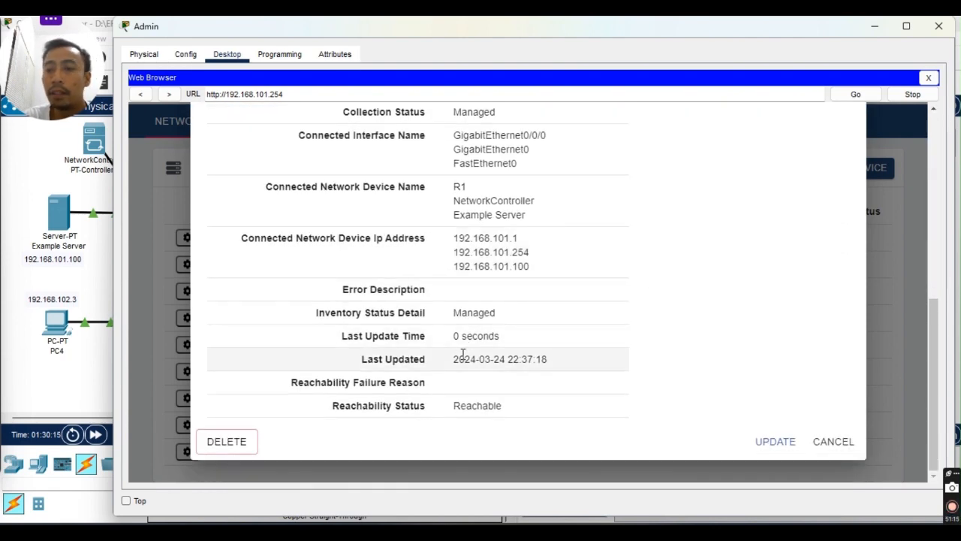
pyautogui.click(834, 447)
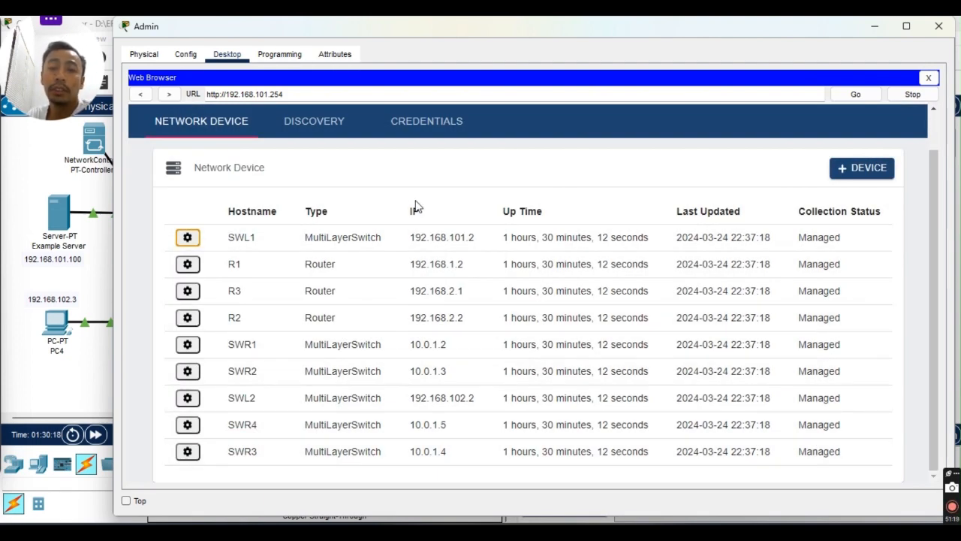
# Switch to Modul 8.8.2.pdf and scroll to Part 5 Step 2 on viewing discovered hosts.
pyautogui.hotkey('alt', 'Tab')
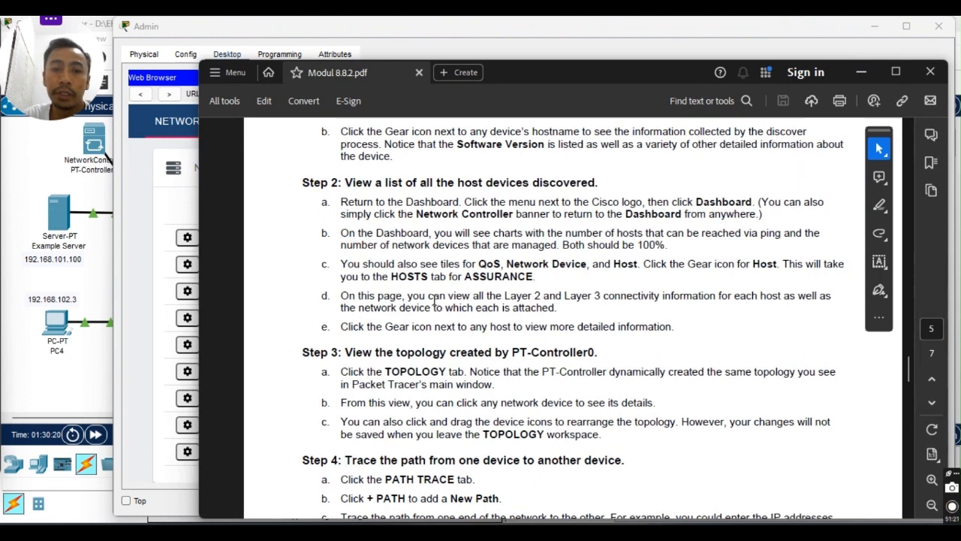
pyautogui.scroll(2, 415, 229)
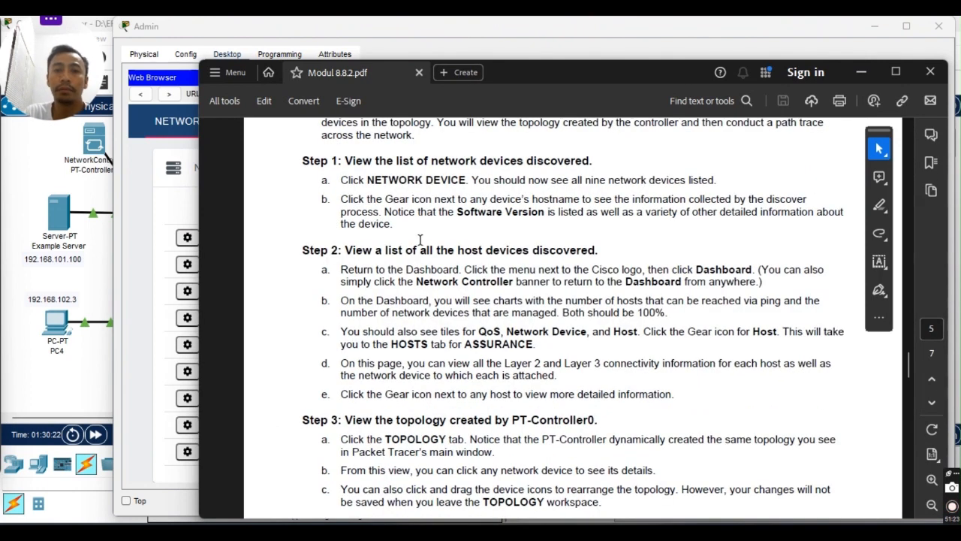
pyautogui.scroll(-1, 421, 242)
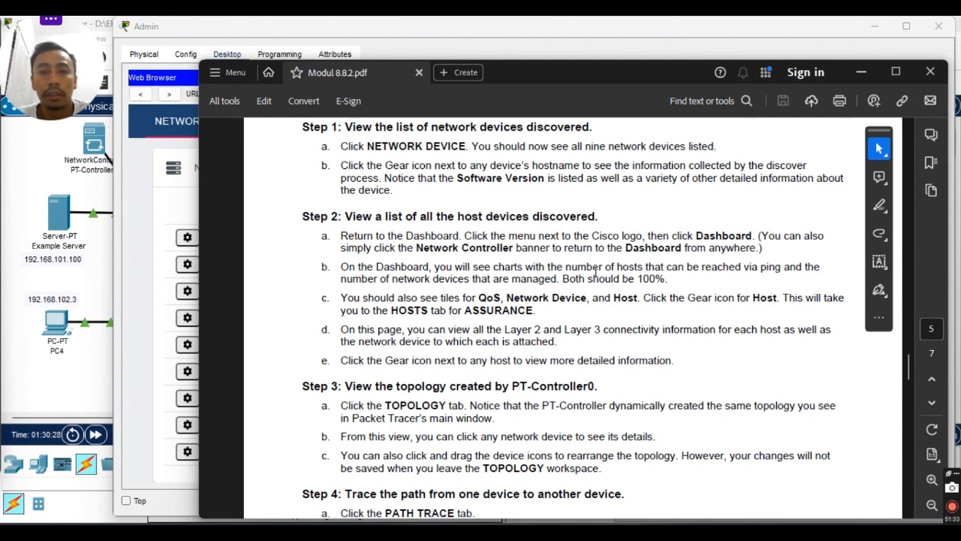
pyautogui.scroll(-2, 418, 267)
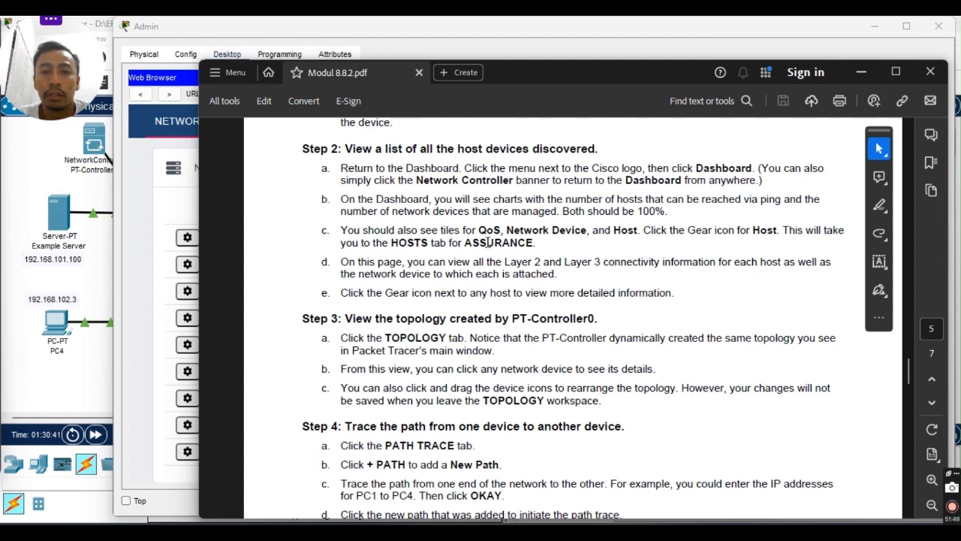
pyautogui.scroll(2, 489, 242)
pyautogui.scroll(-2, 769, 310)
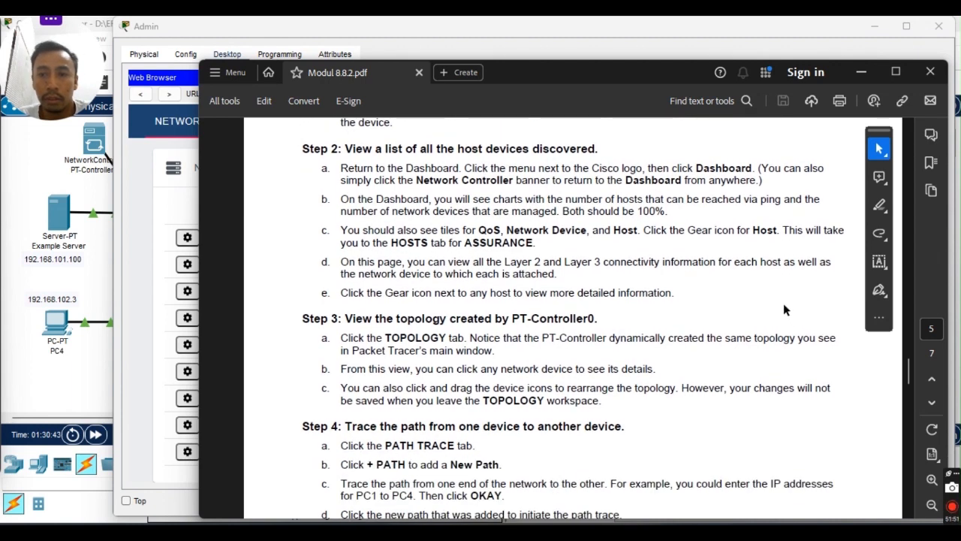
pyautogui.scroll(-1, 481, 269)
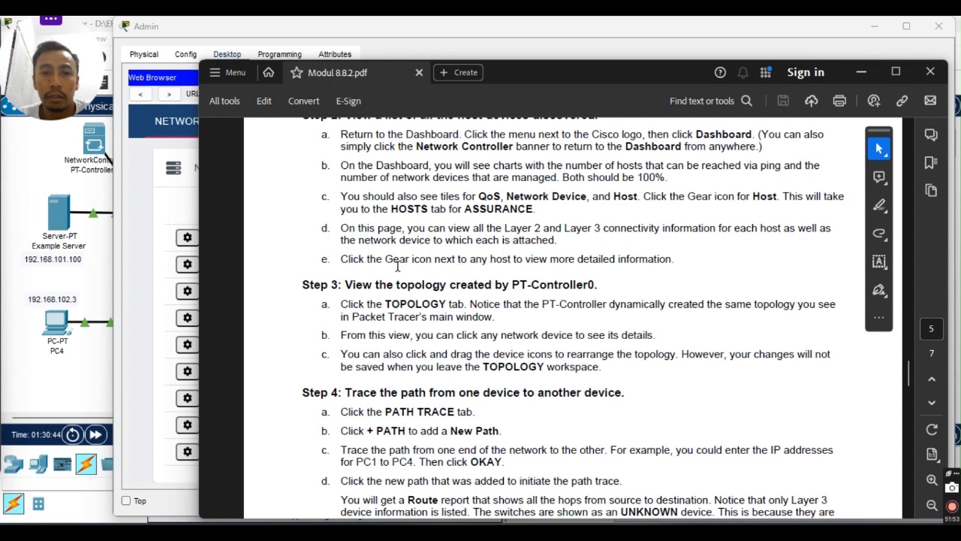
pyautogui.scroll(1, 431, 240)
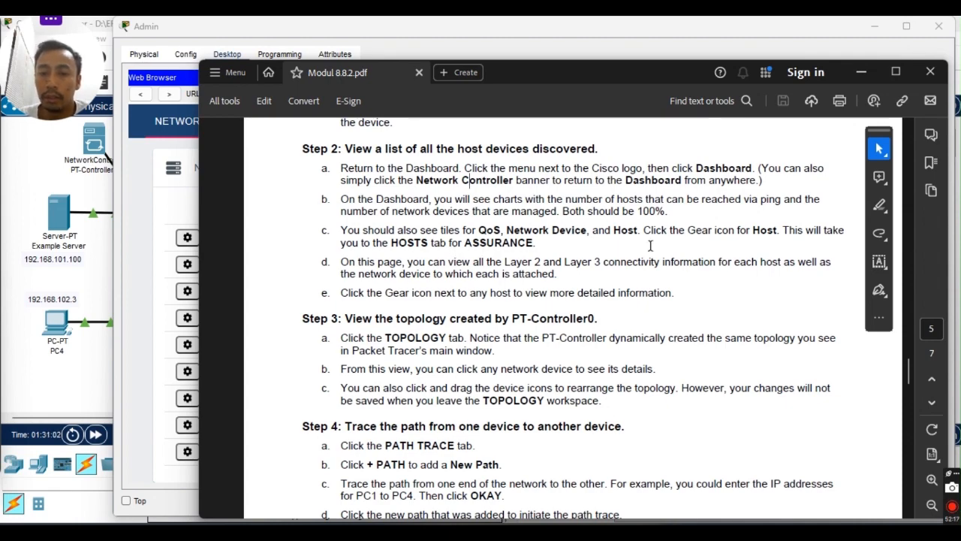
# Hide the lab guide and return to the Network Controller dashboard.
pyautogui.click(862, 73)
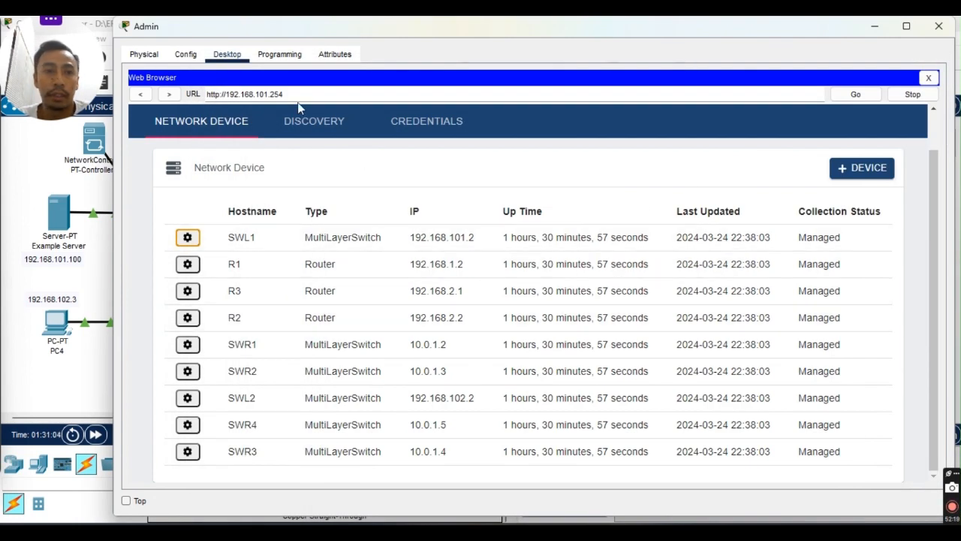
pyautogui.scroll(1, 185, 124)
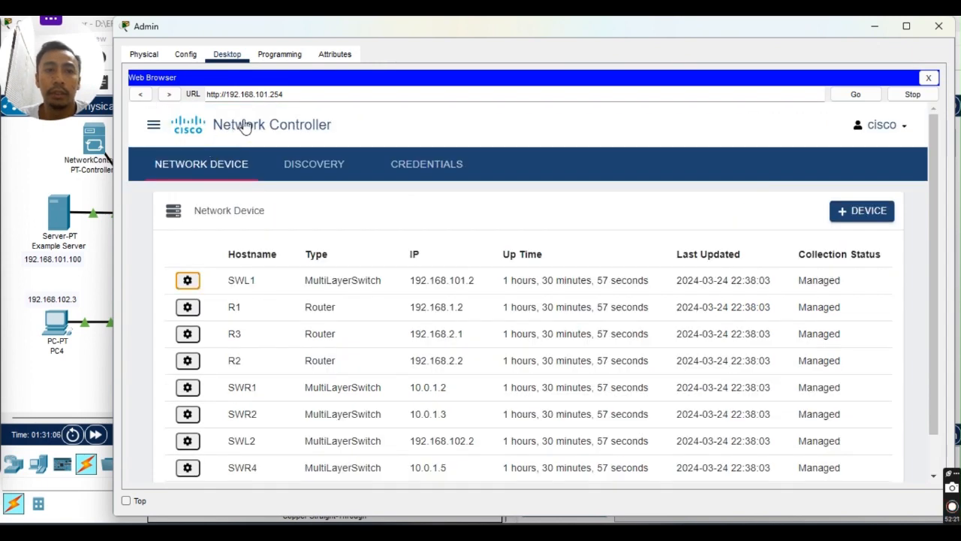
pyautogui.click(251, 126)
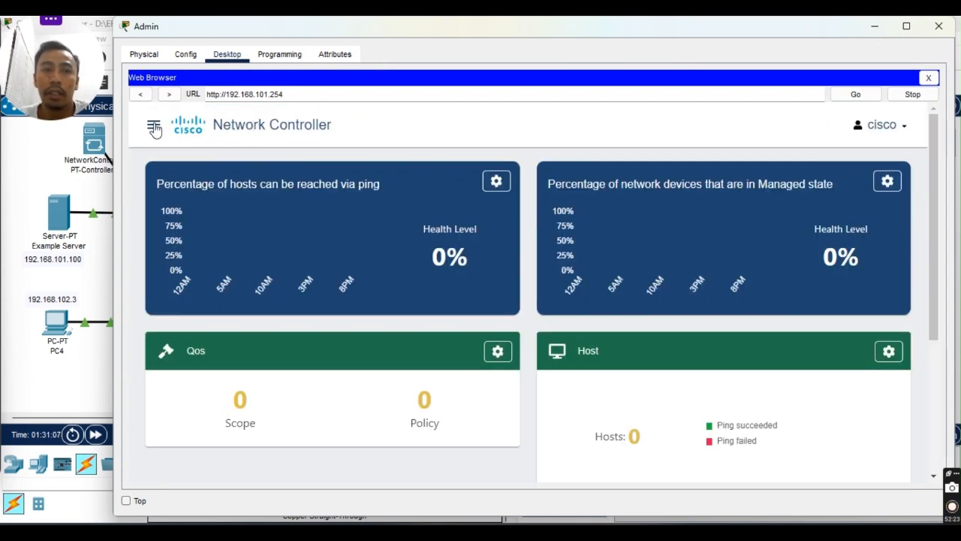
pyautogui.click(154, 128)
pyautogui.click(273, 125)
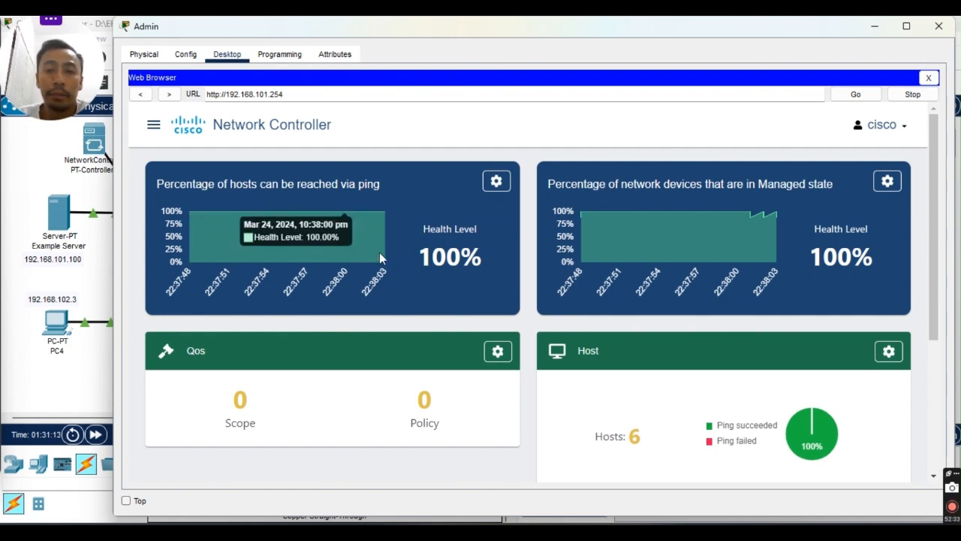
# Open the Hosts page listing six hosts, Example Server through PC1, with their switch ports.
pyautogui.scroll(-1, 360, 189)
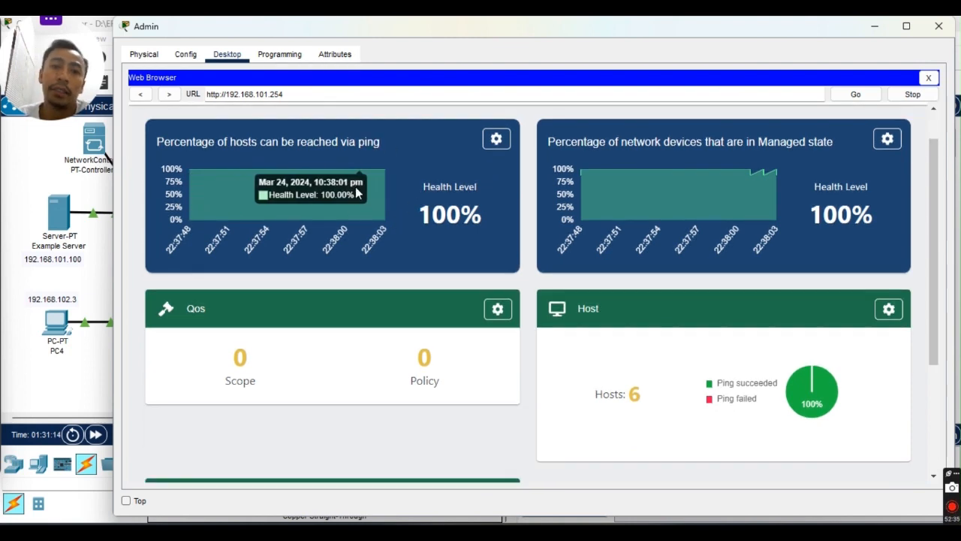
pyautogui.scroll(1, 357, 193)
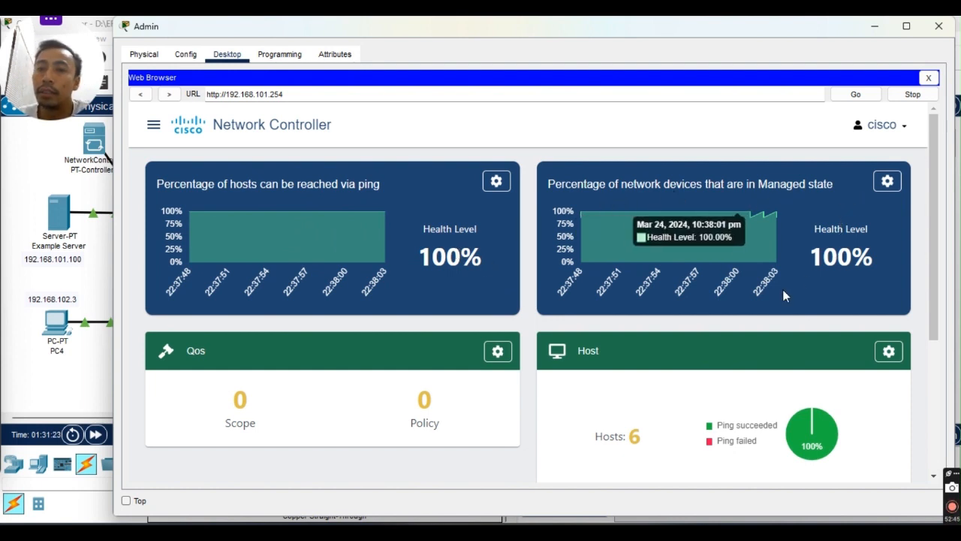
pyautogui.scroll(-3, 801, 256)
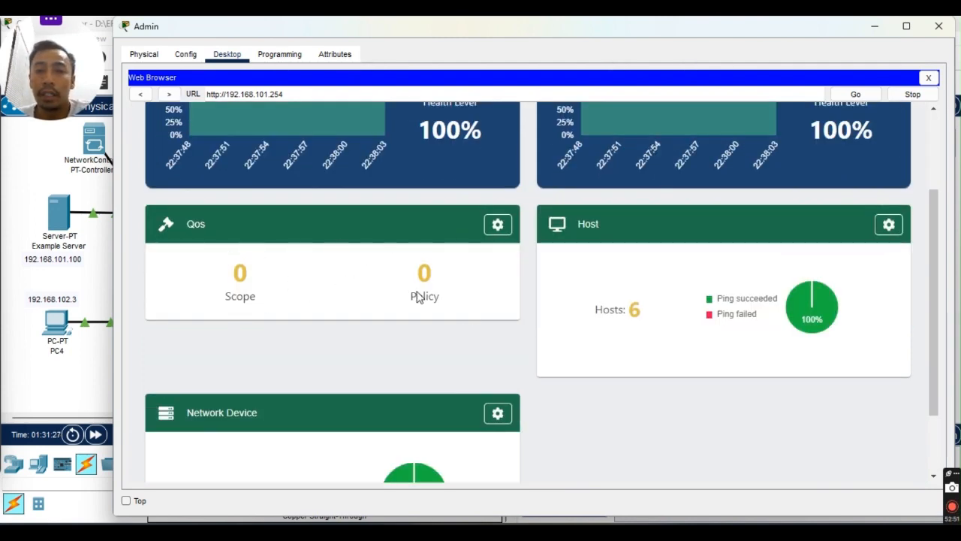
pyautogui.scroll(-2, 600, 252)
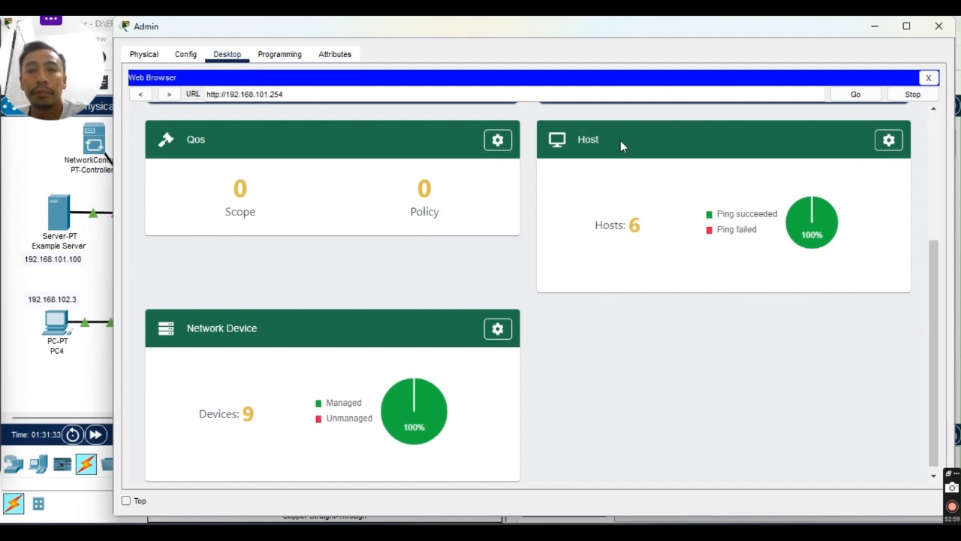
pyautogui.click(884, 145)
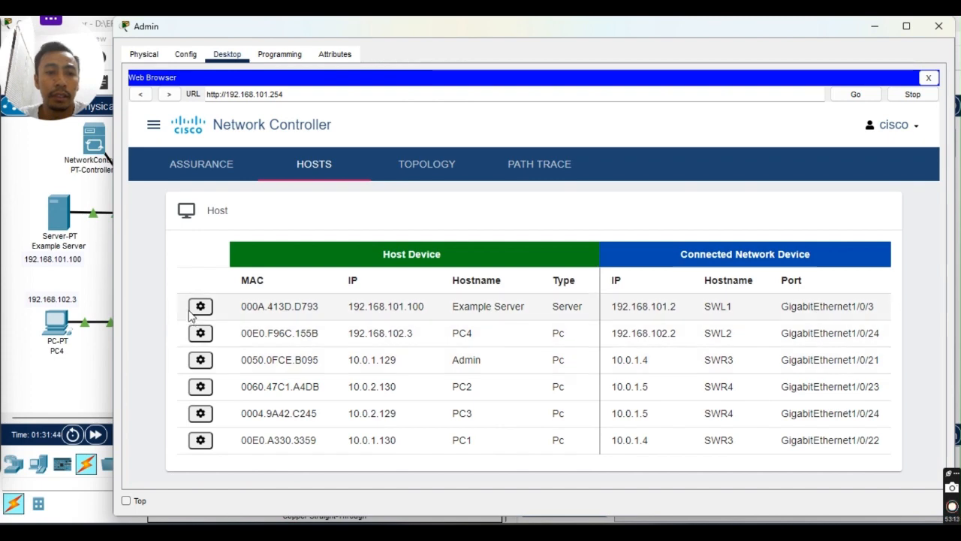
pyautogui.click(200, 333)
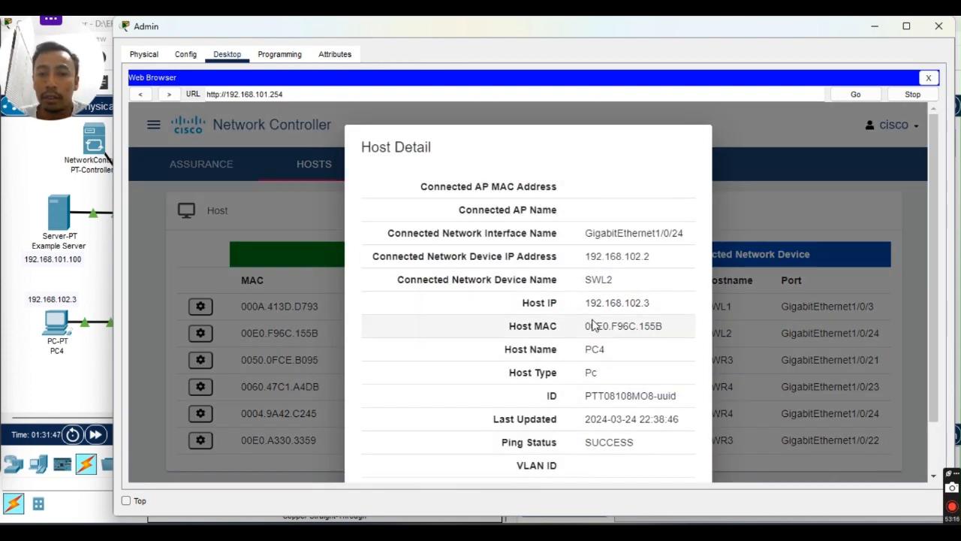
pyautogui.scroll(-2, 591, 324)
pyautogui.scroll(2, 593, 328)
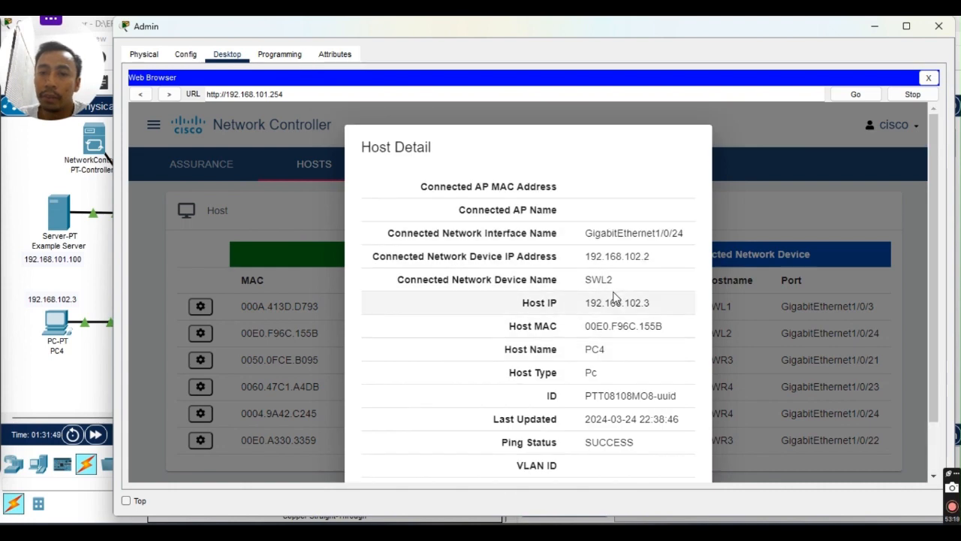
pyautogui.scroll(-2, 589, 372)
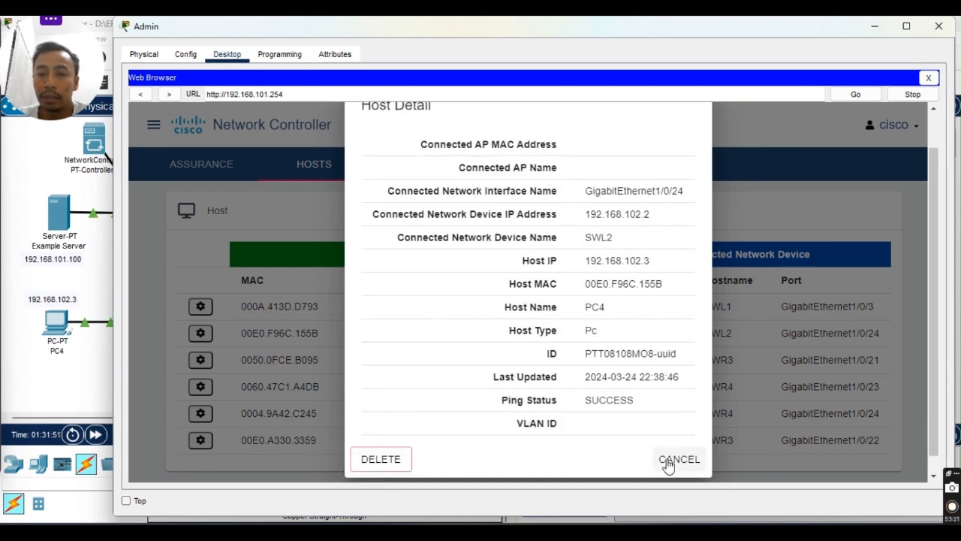
pyautogui.click(669, 461)
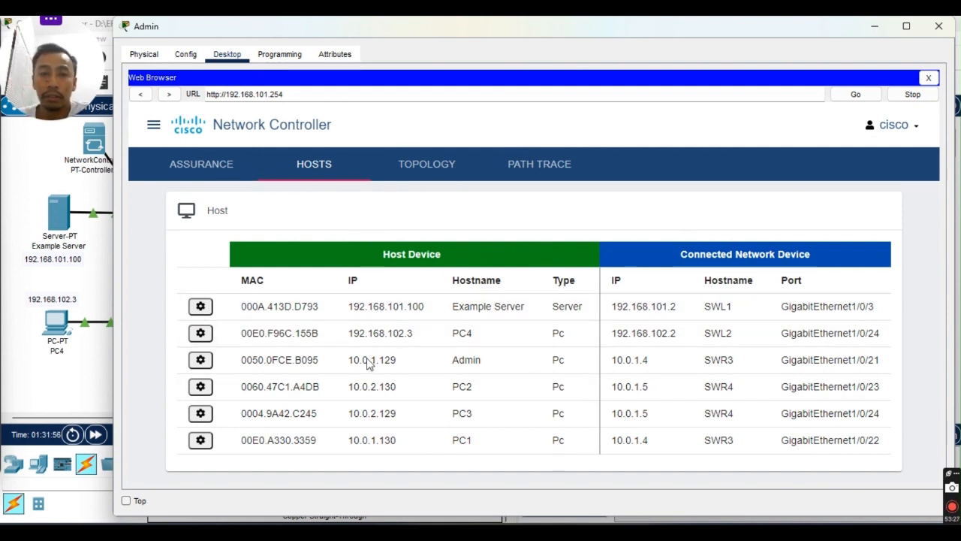
# Review Assurance health: routers 3:3, switches 6:6 and hosts 6:6, all at 100%.
pyautogui.click(215, 174)
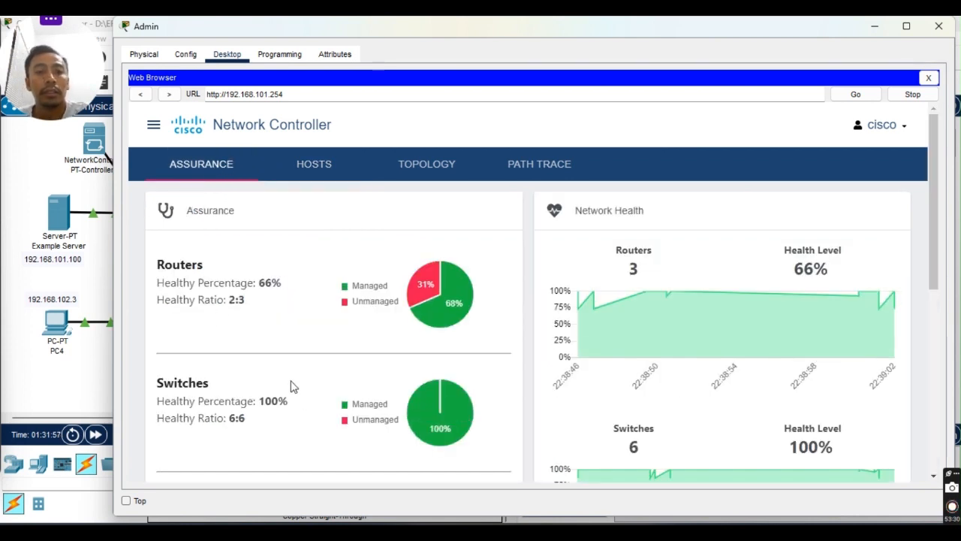
pyautogui.moveTo(597, 319)
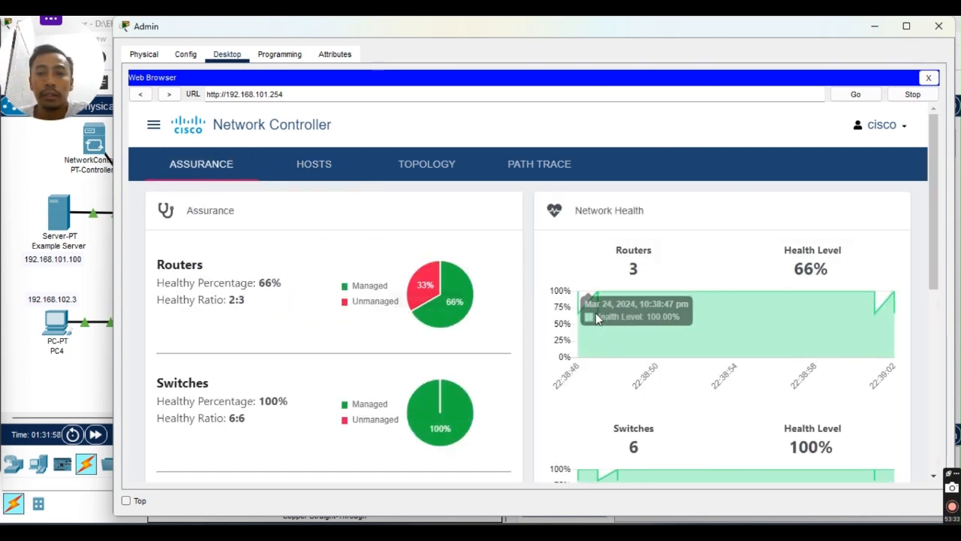
pyautogui.scroll(-2, 414, 321)
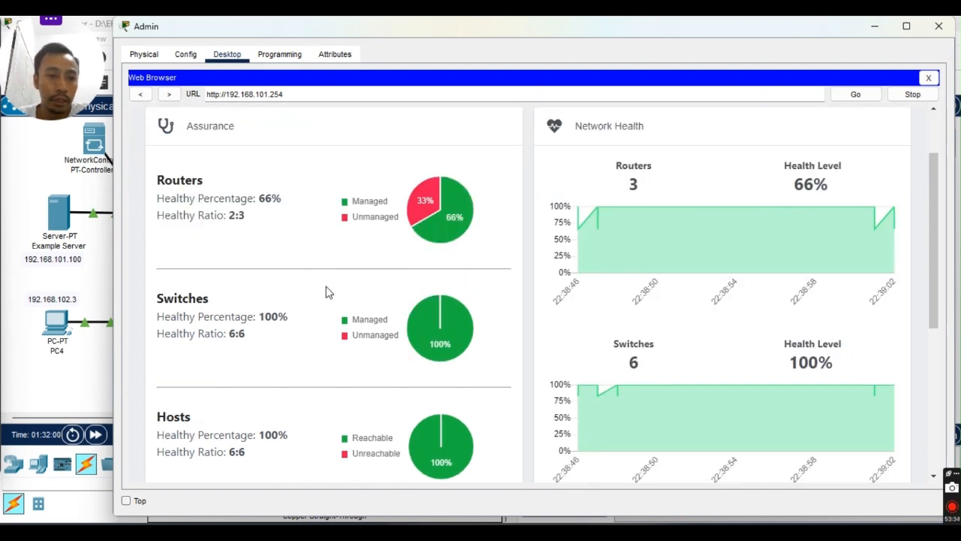
pyautogui.scroll(-2, 326, 292)
pyautogui.scroll(4, 346, 368)
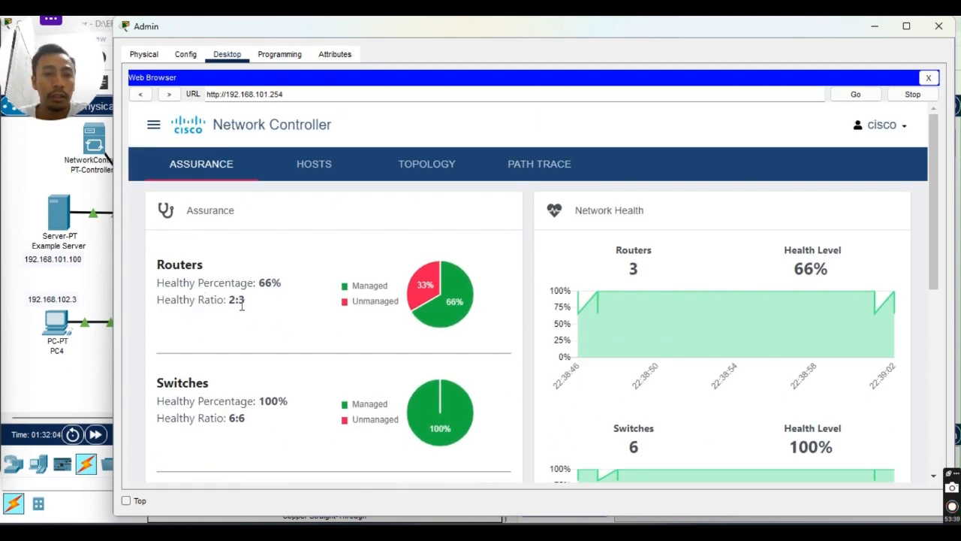
pyautogui.scroll(-2, 216, 345)
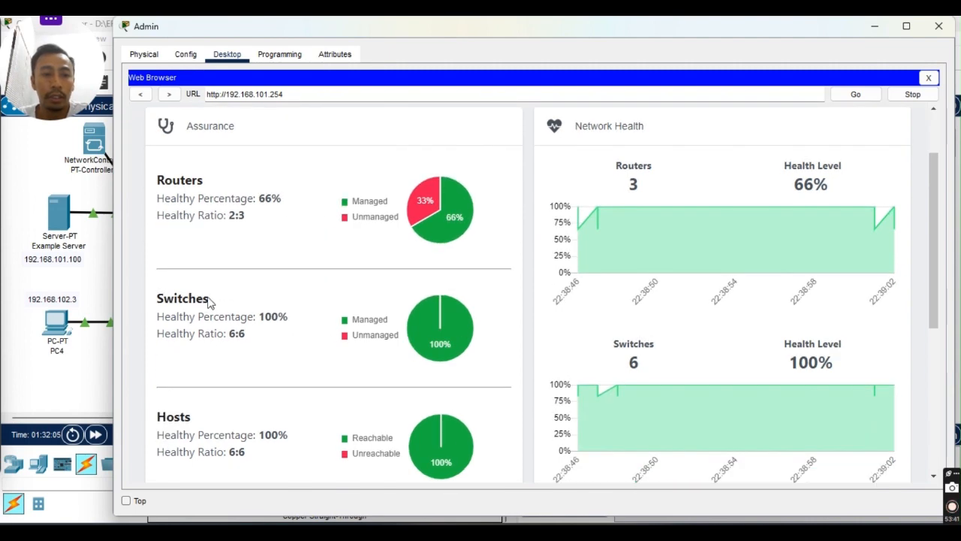
pyautogui.scroll(-3, 199, 333)
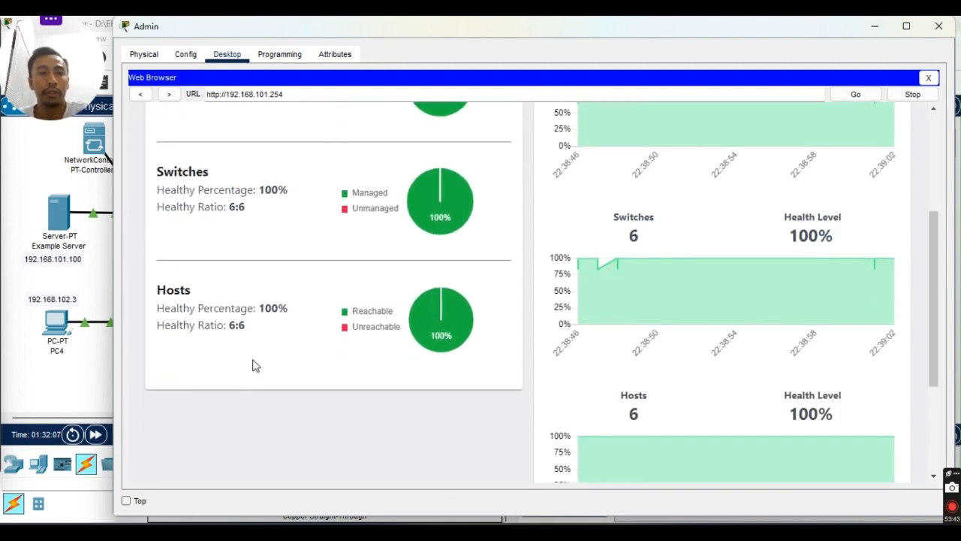
pyautogui.scroll(2, 254, 364)
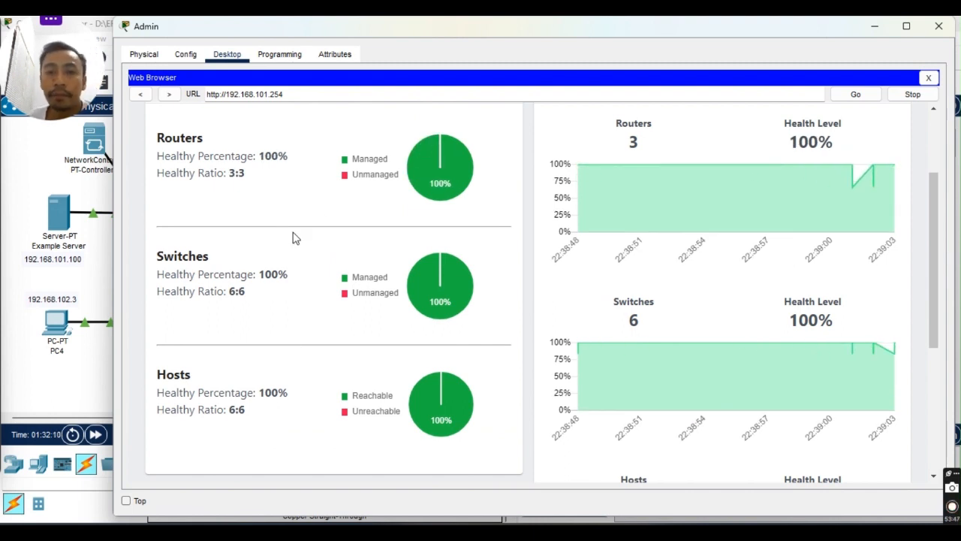
pyautogui.scroll(3, 295, 237)
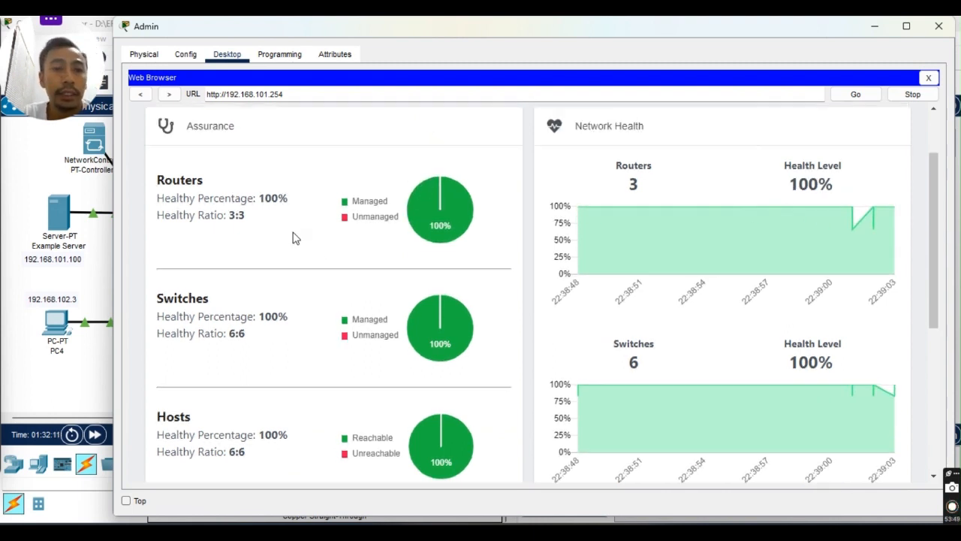
pyautogui.scroll(-2, 253, 270)
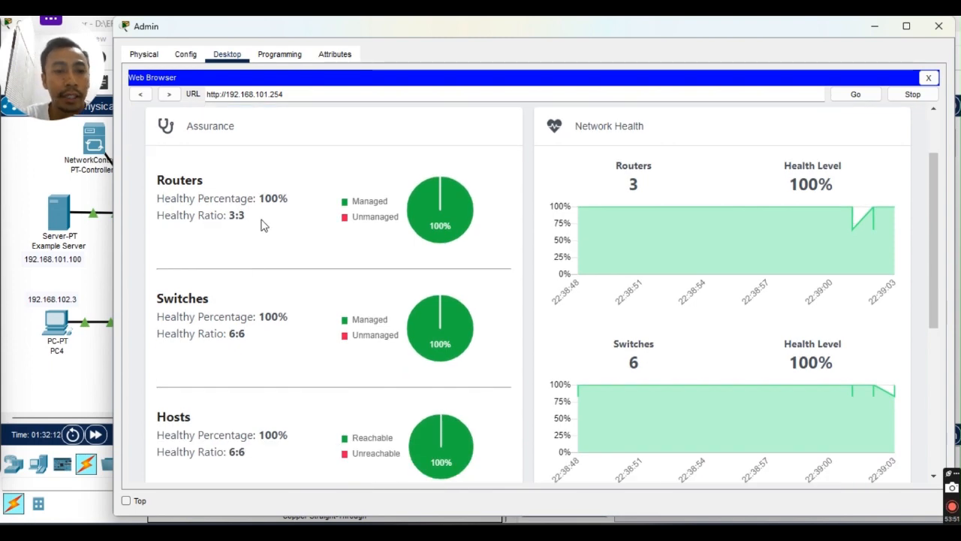
pyautogui.scroll(-2, 276, 234)
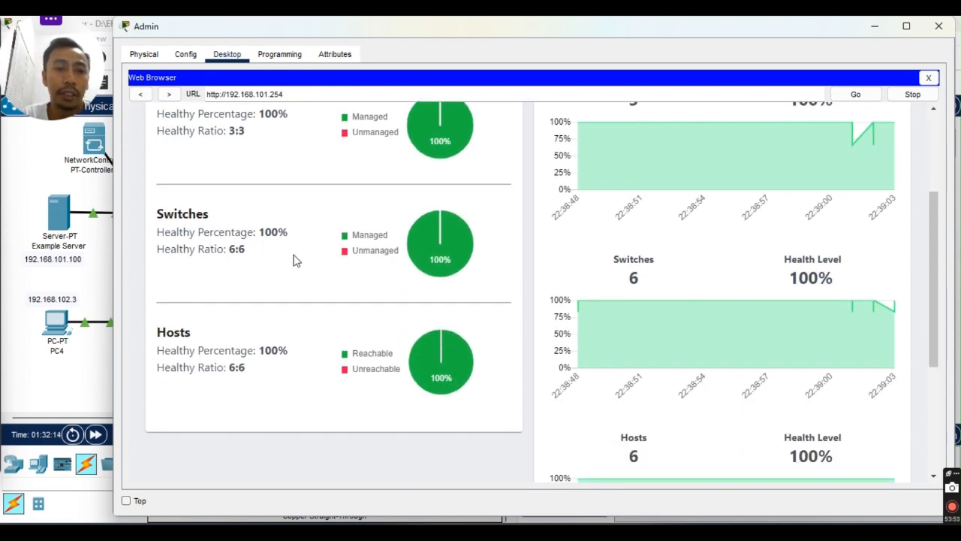
pyautogui.scroll(2, 356, 268)
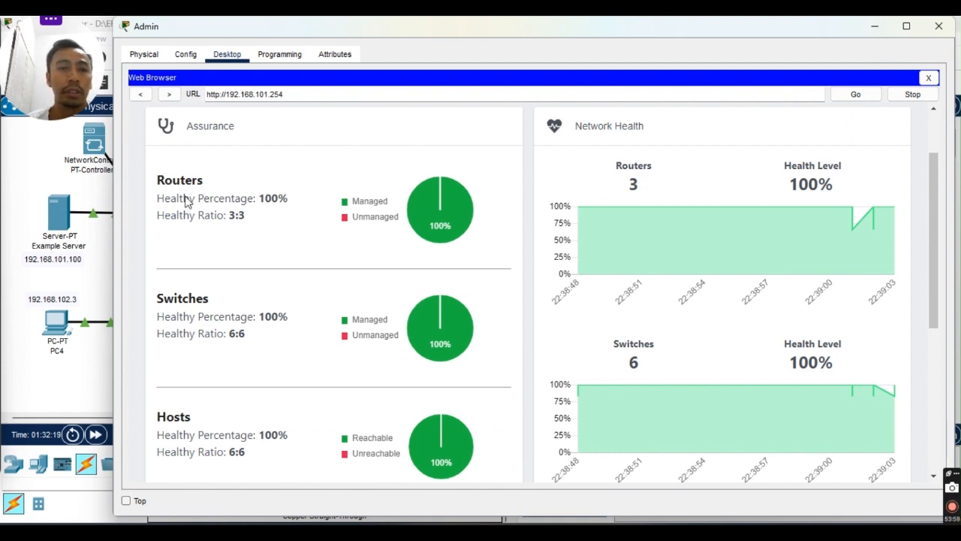
pyautogui.scroll(-1, 229, 304)
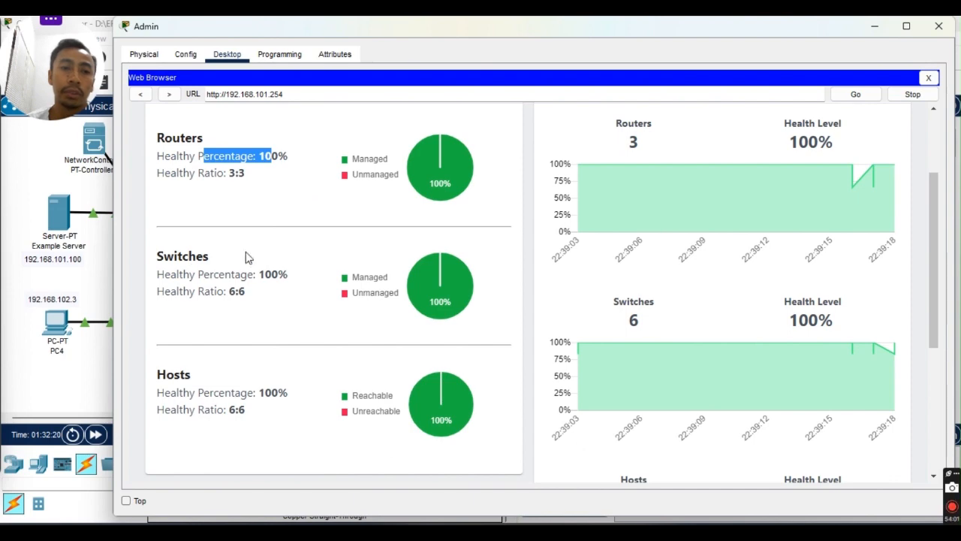
pyautogui.scroll(-2, 255, 278)
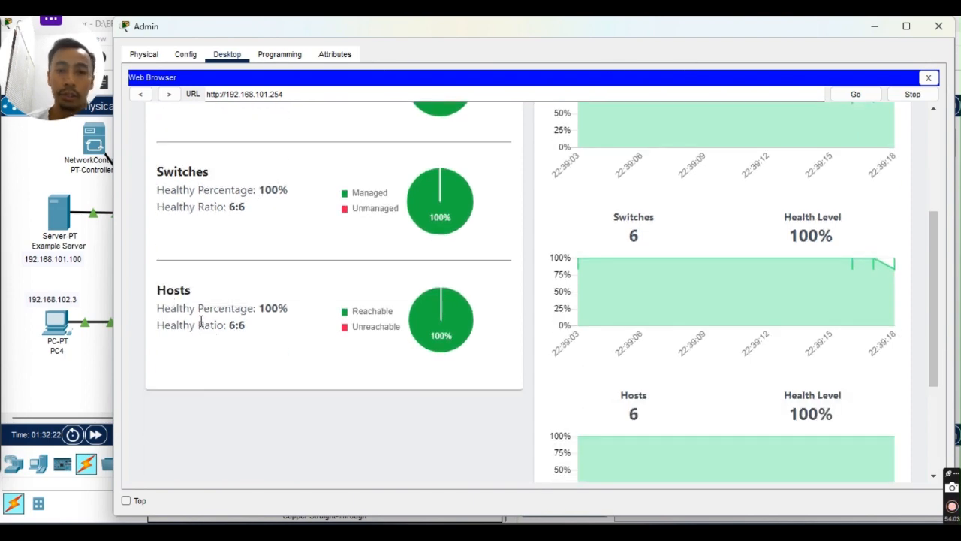
pyautogui.scroll(-2, 202, 319)
pyautogui.scroll(7, 293, 343)
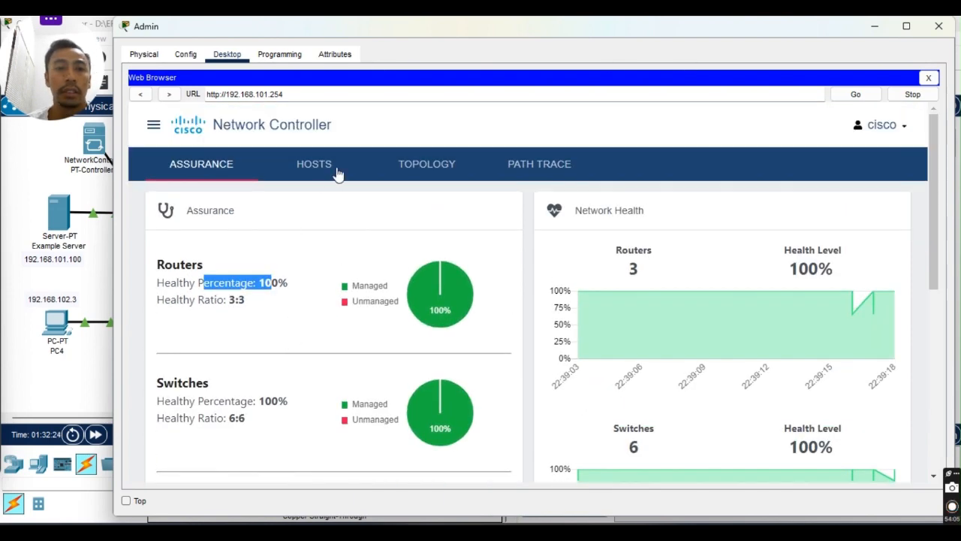
# Browse the controller's Topology, Path Trace and Hosts pages, then bring Modul 8.8.2.pdf forward.
pyautogui.click(443, 171)
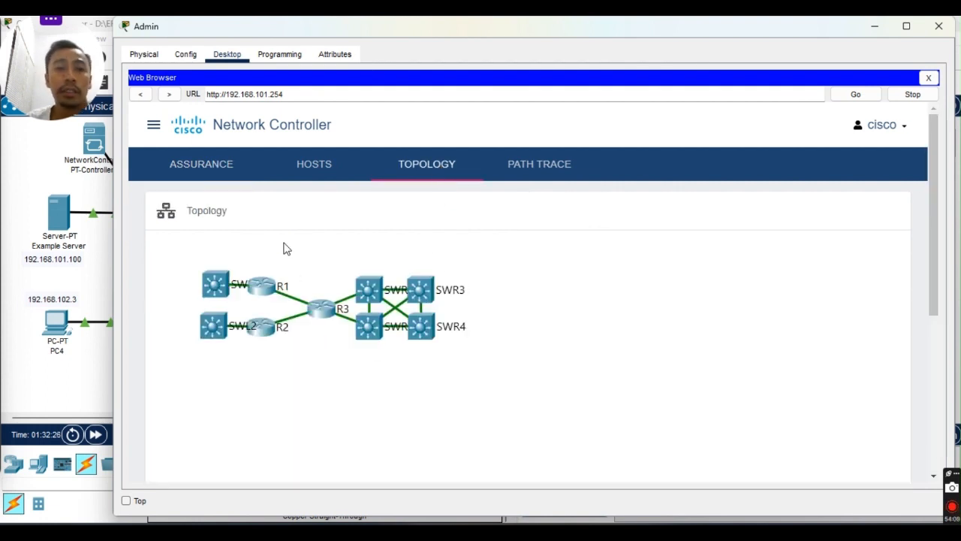
pyautogui.moveTo(181, 243)
pyautogui.mouseDown()
pyautogui.moveTo(364, 383)
pyautogui.moveTo(286, 240)
pyautogui.moveTo(197, 252)
pyautogui.mouseUp()
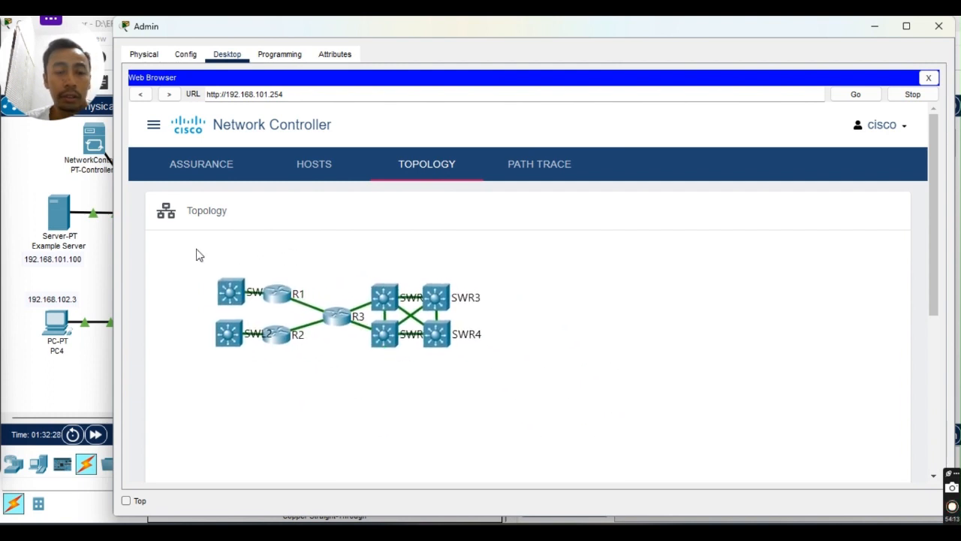
pyautogui.click(535, 167)
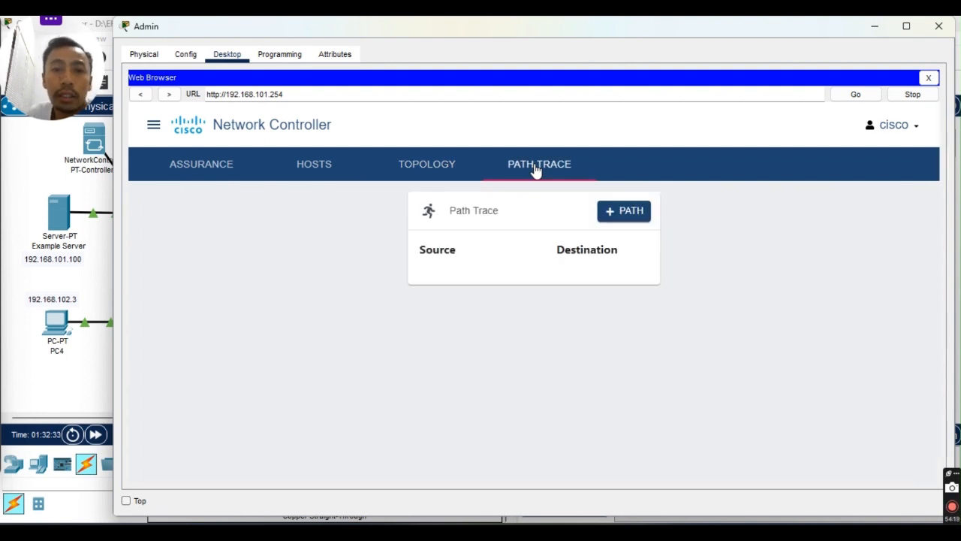
pyautogui.click(295, 165)
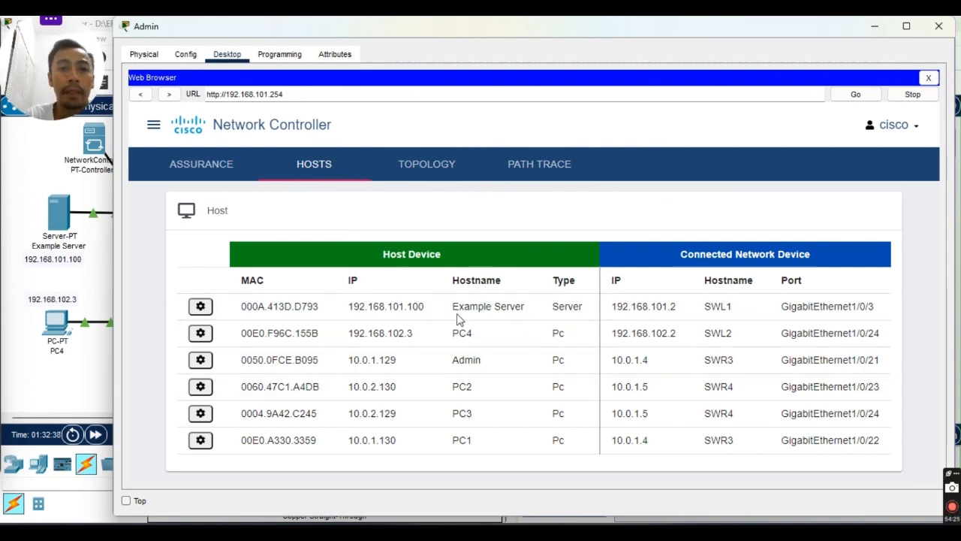
pyautogui.click(631, 524)
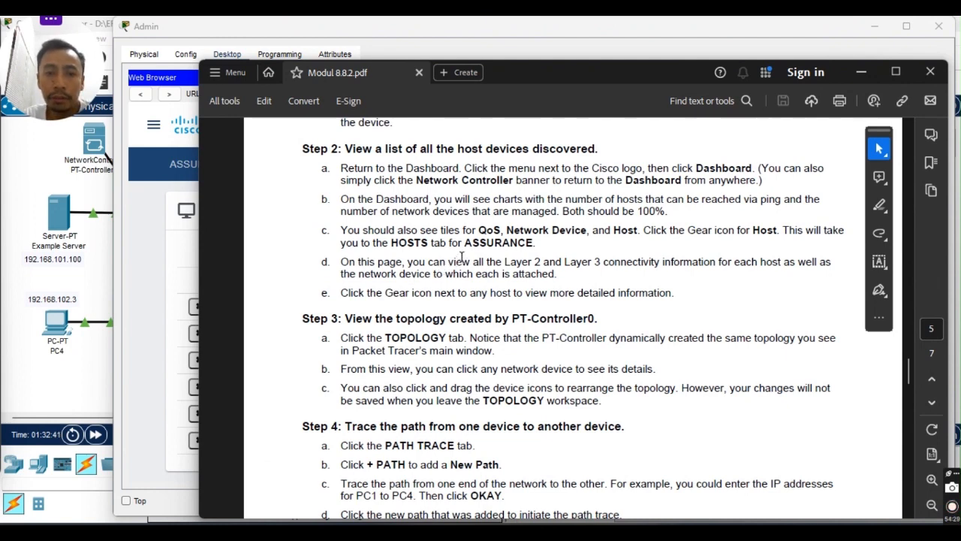
# Read the Step 4 path-trace instructions in Modul 8.8.2.pdf, then minimize Acrobat.
pyautogui.scroll(-3, 461, 258)
pyautogui.scroll(-1, 496, 270)
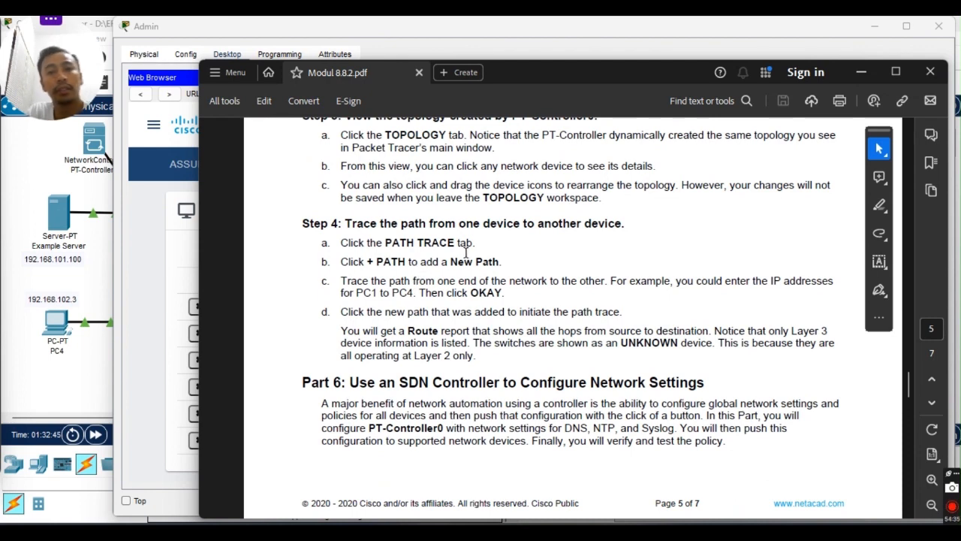
pyautogui.scroll(-2, 454, 257)
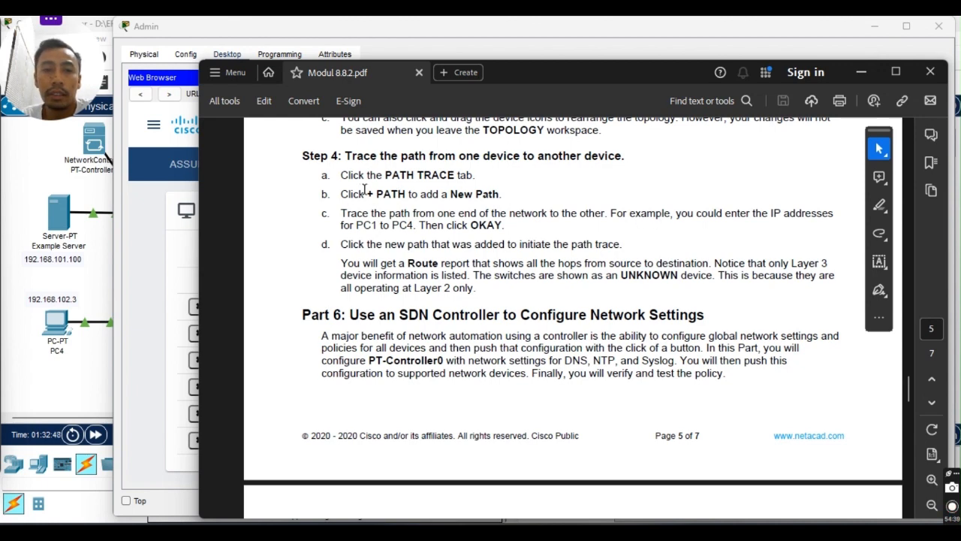
pyautogui.scroll(1, 404, 237)
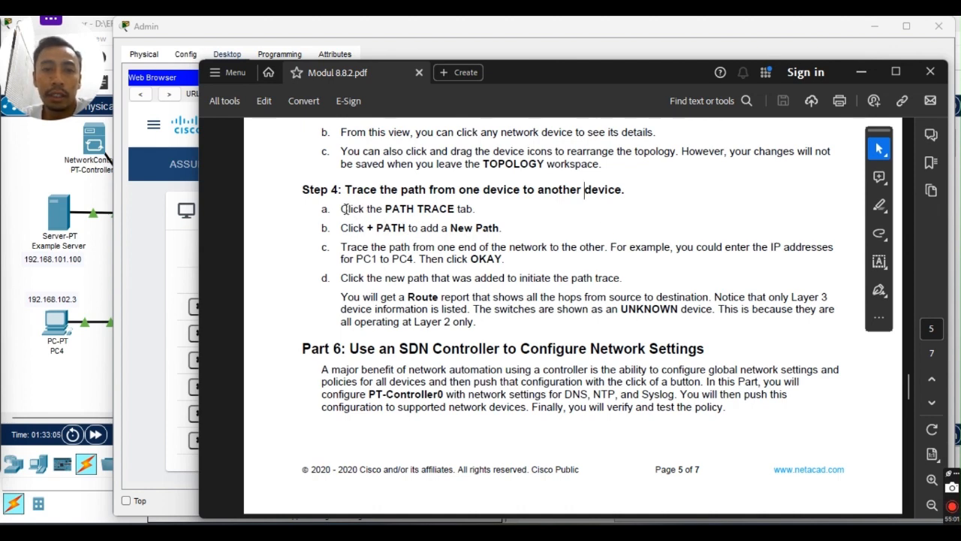
pyautogui.moveTo(346, 209); pyautogui.dragTo(358, 209)
pyautogui.click(495, 206)
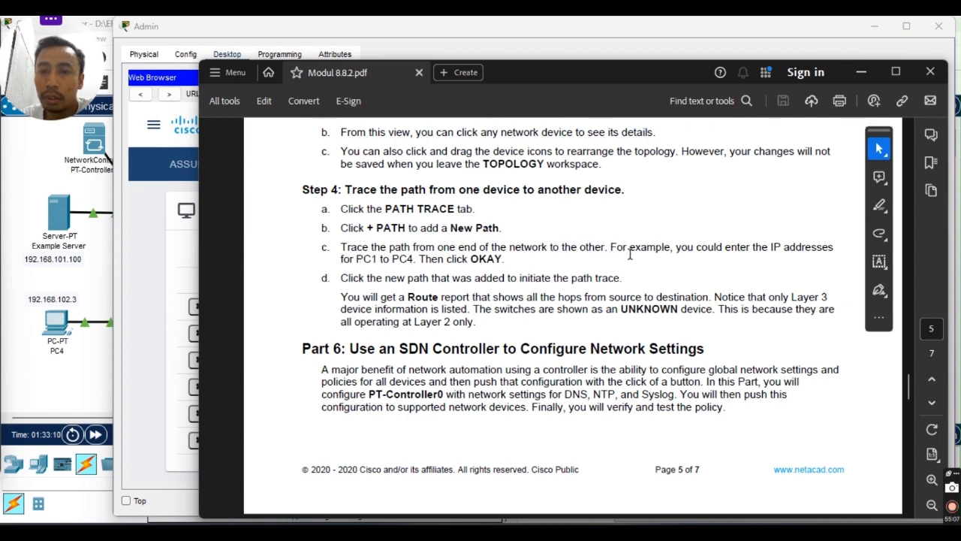
pyautogui.moveTo(629, 248); pyautogui.dragTo(640, 248)
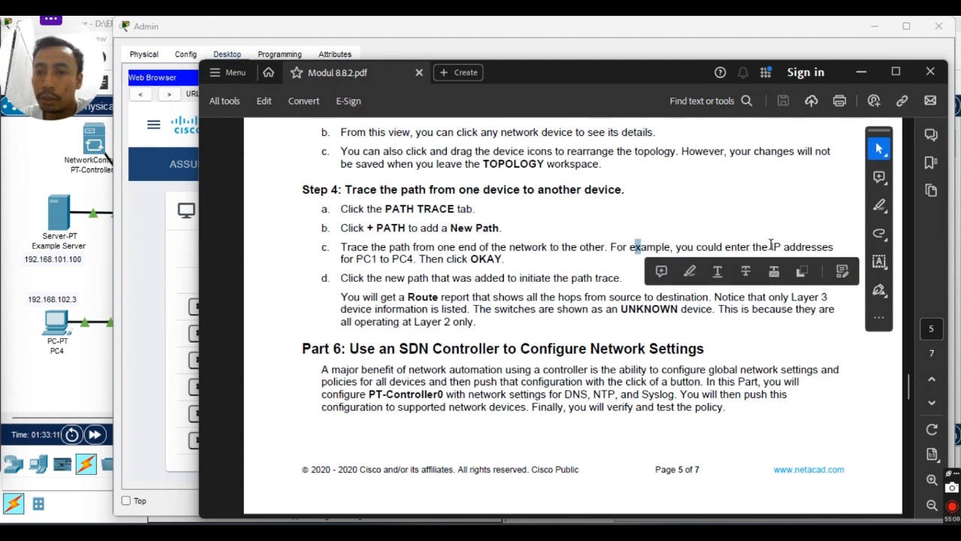
pyautogui.scroll(-1, 771, 245)
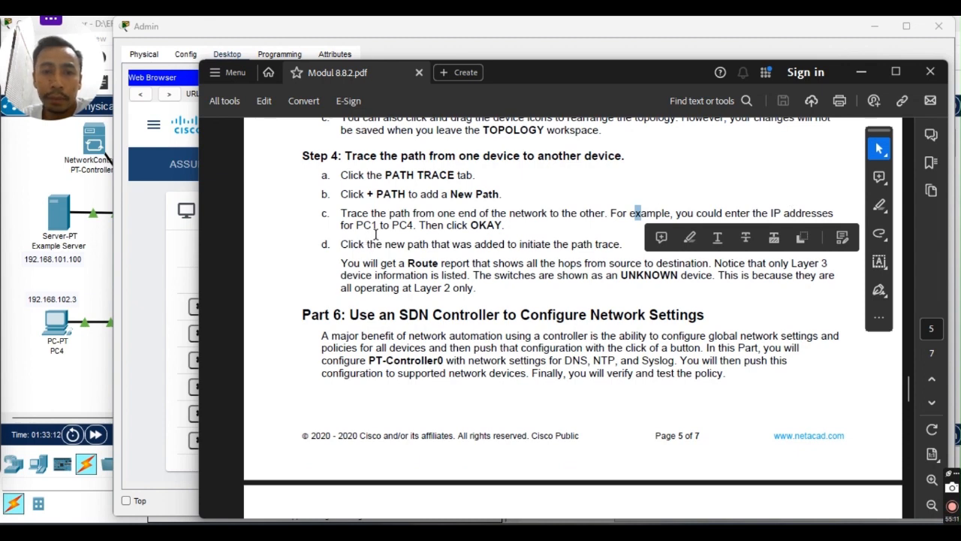
pyautogui.click(471, 248)
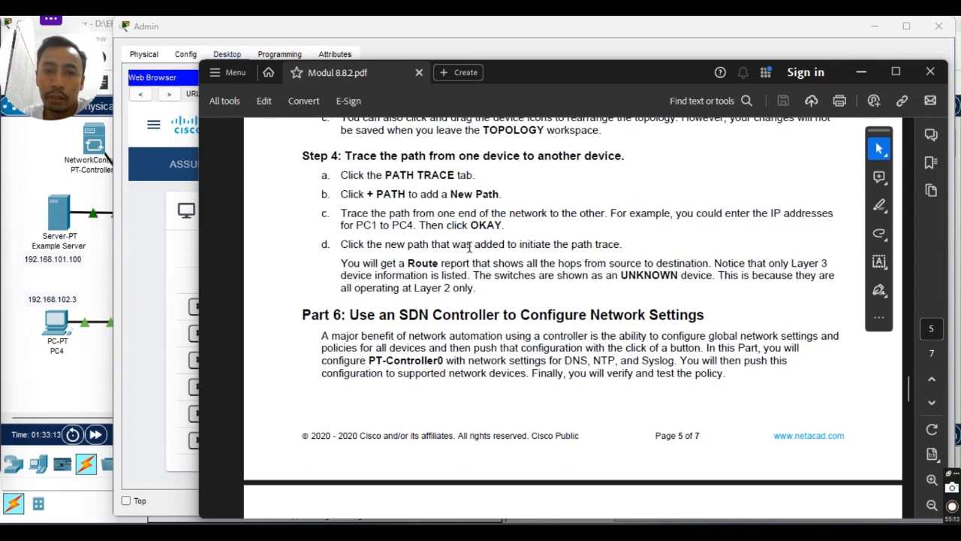
pyautogui.click(862, 72)
# Start a new path and enter source 10.0.1.130, checking the topology for addresses.
pyautogui.click(546, 172)
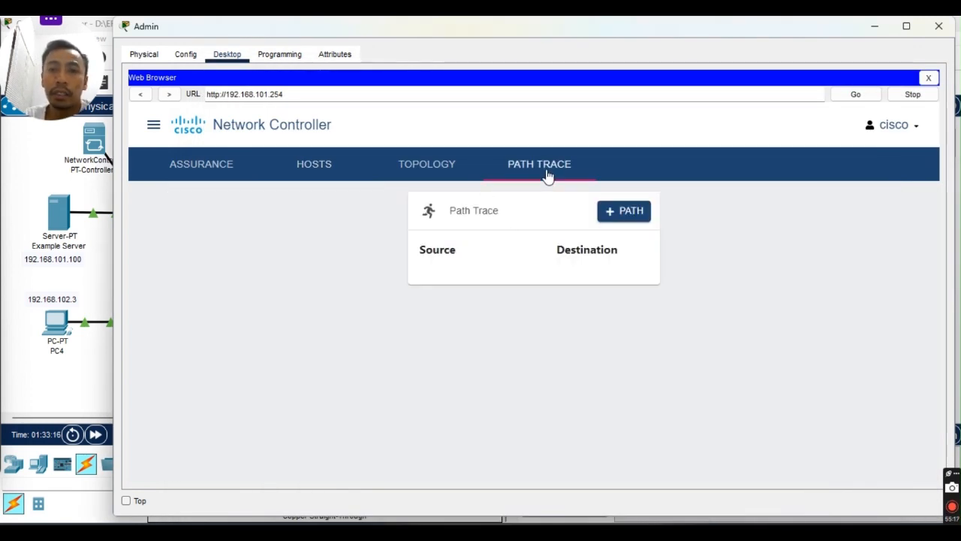
pyautogui.click(620, 213)
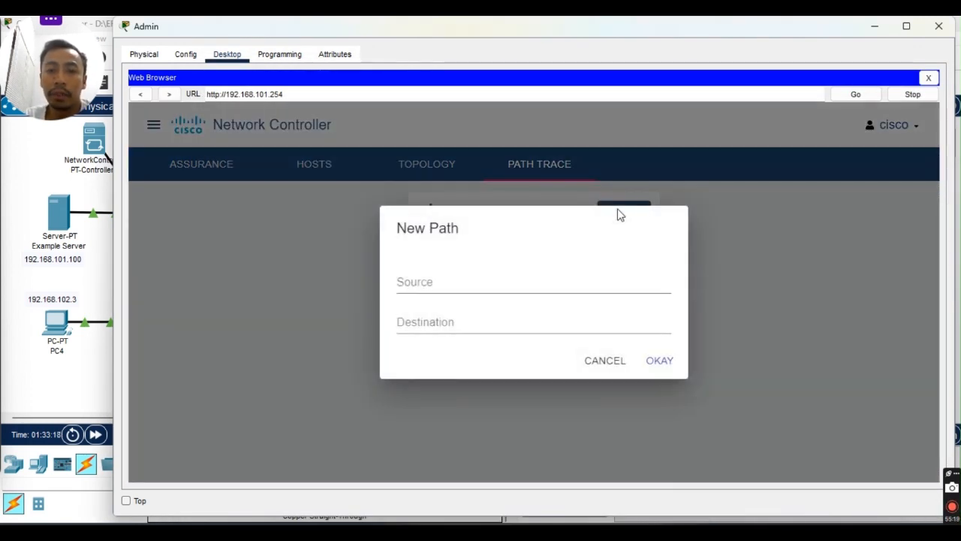
pyautogui.click(462, 282)
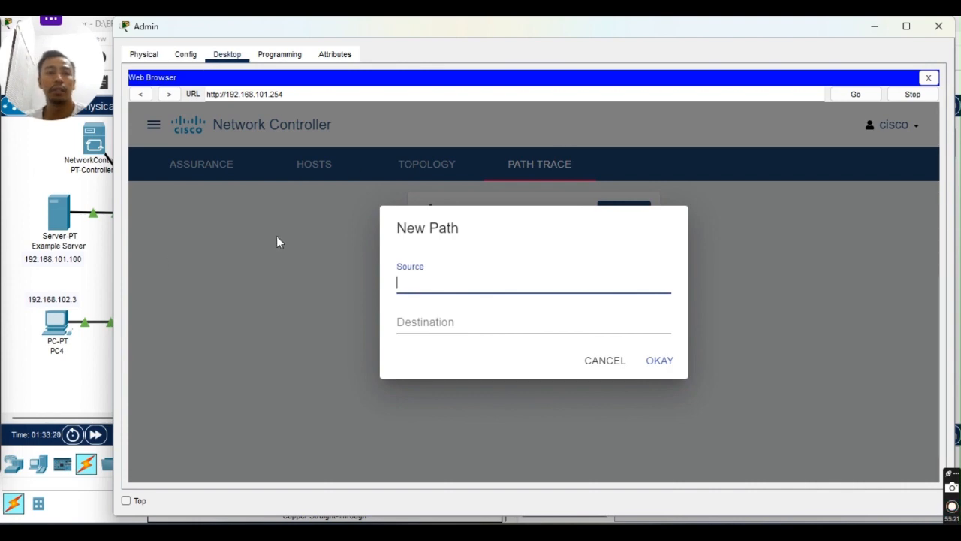
pyautogui.click(53, 399)
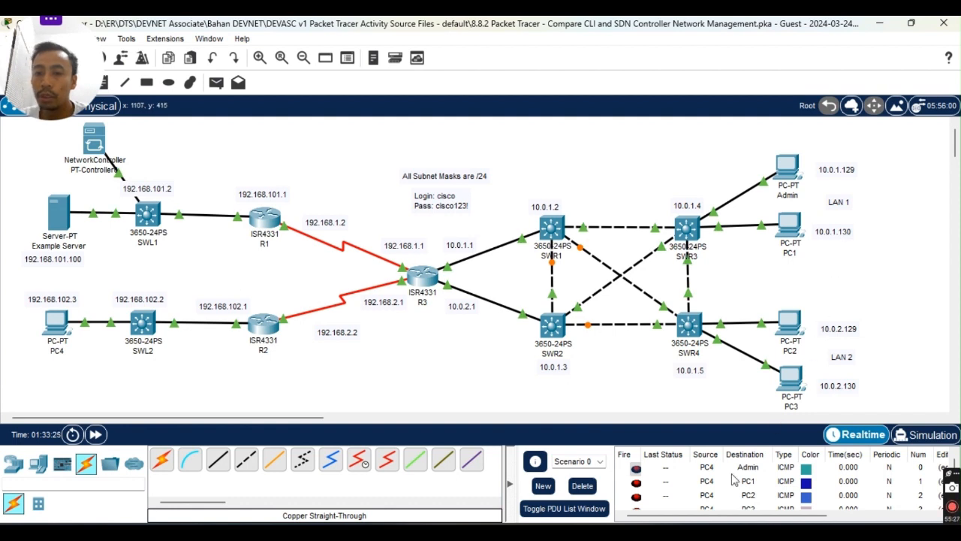
pyautogui.moveTo(589, 531)
pyautogui.click(680, 477)
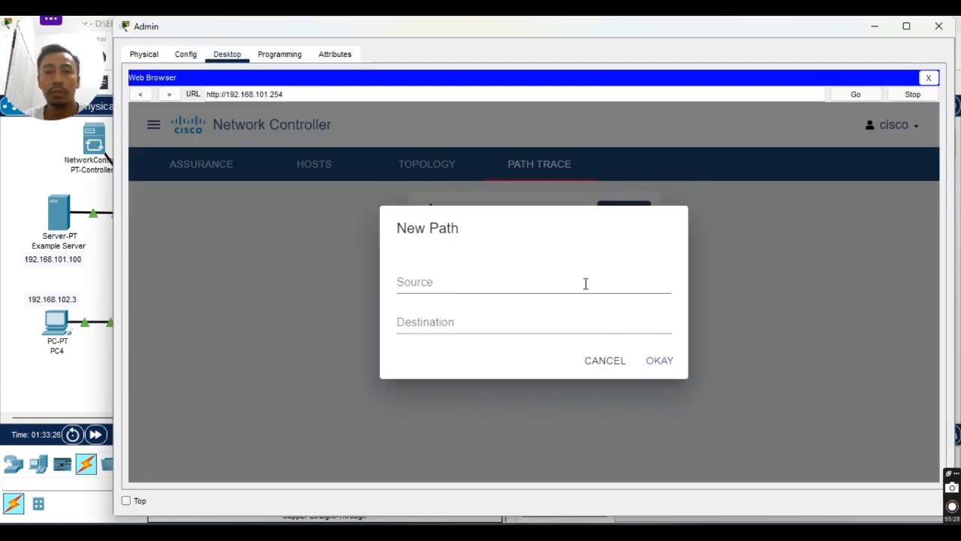
pyautogui.click(436, 291)
pyautogui.write('10')
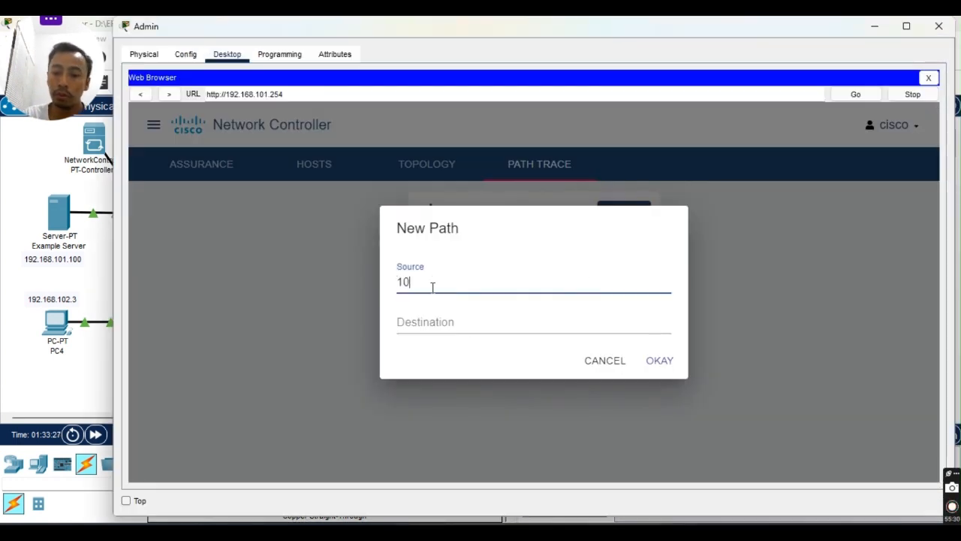
pyautogui.write('.0.1.130')
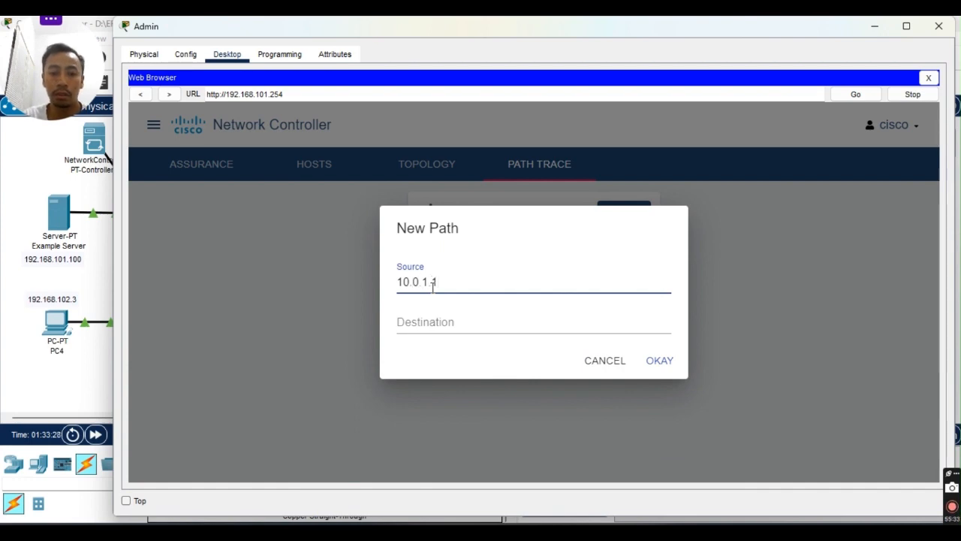
# Enter destination 192.168.102.3 and confirm the new path.
pyautogui.click(67, 380)
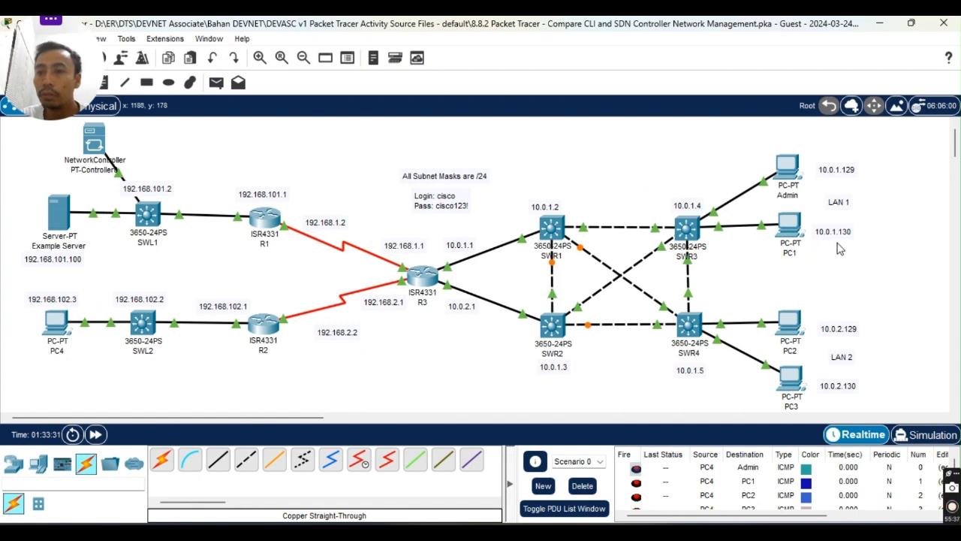
pyautogui.click(663, 531)
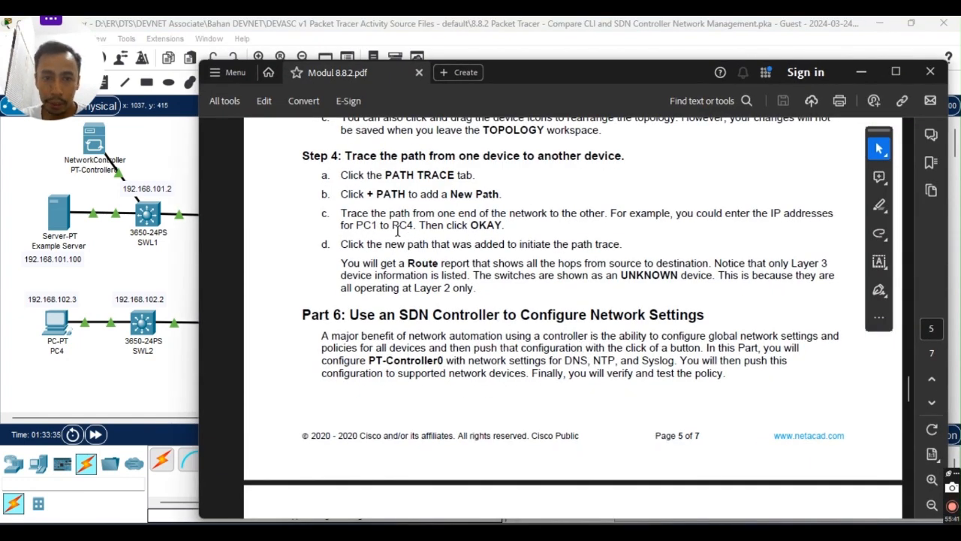
pyautogui.click(861, 73)
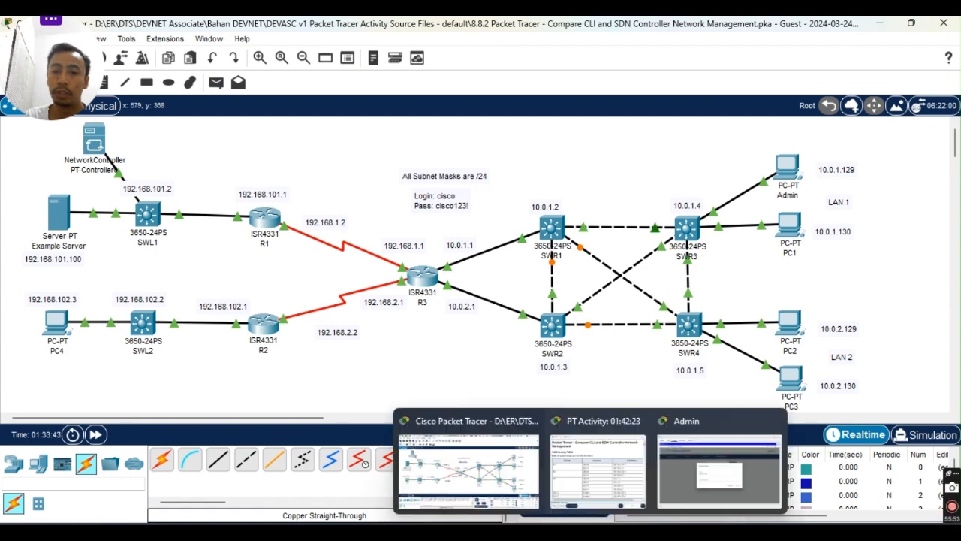
pyautogui.click(811, 454)
pyautogui.click(485, 324)
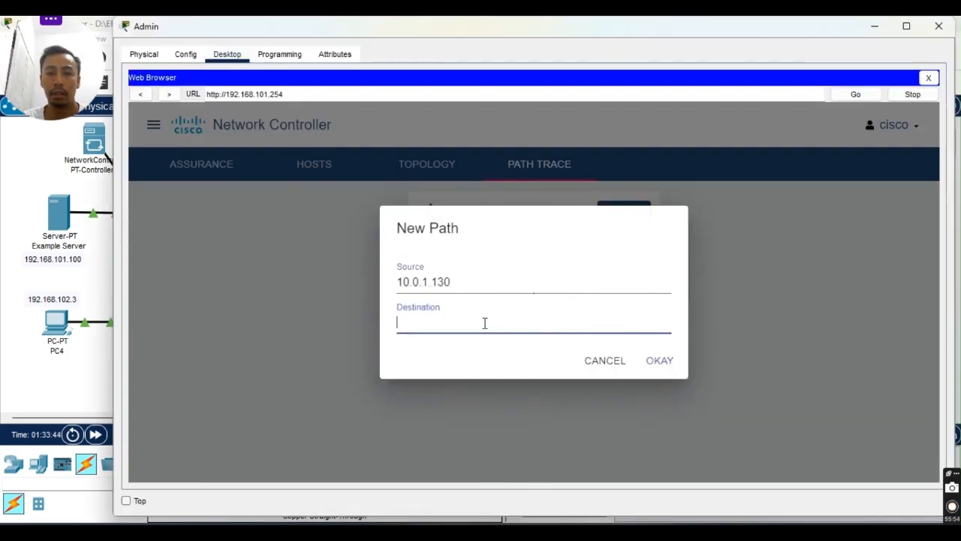
pyautogui.write('192.168.102.3')
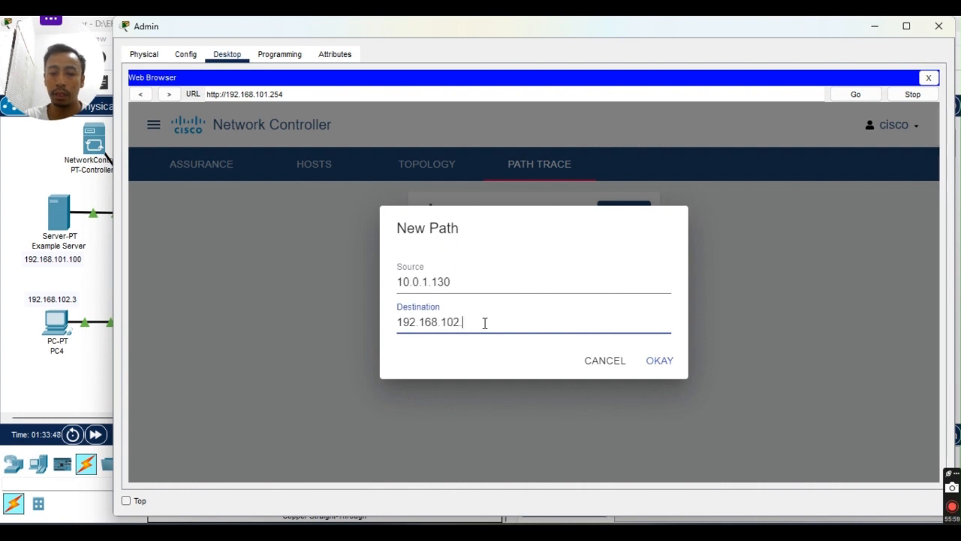
pyautogui.click(662, 362)
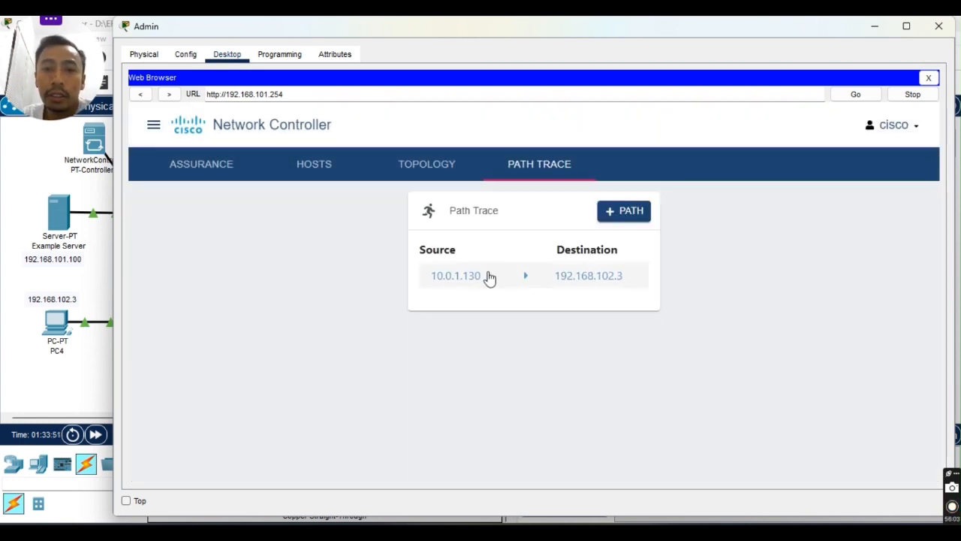
# Open the 10.0.1.130 → 192.168.102.3 route report: COMPLETED via PC1, R3, R2, PC4.
pyautogui.click(490, 278)
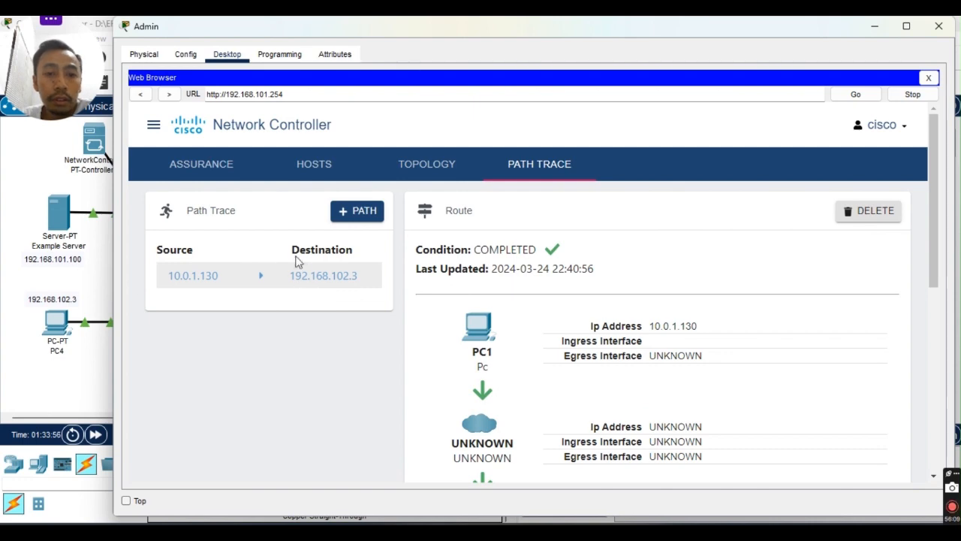
pyautogui.scroll(-2, 635, 298)
pyautogui.scroll(2, 636, 298)
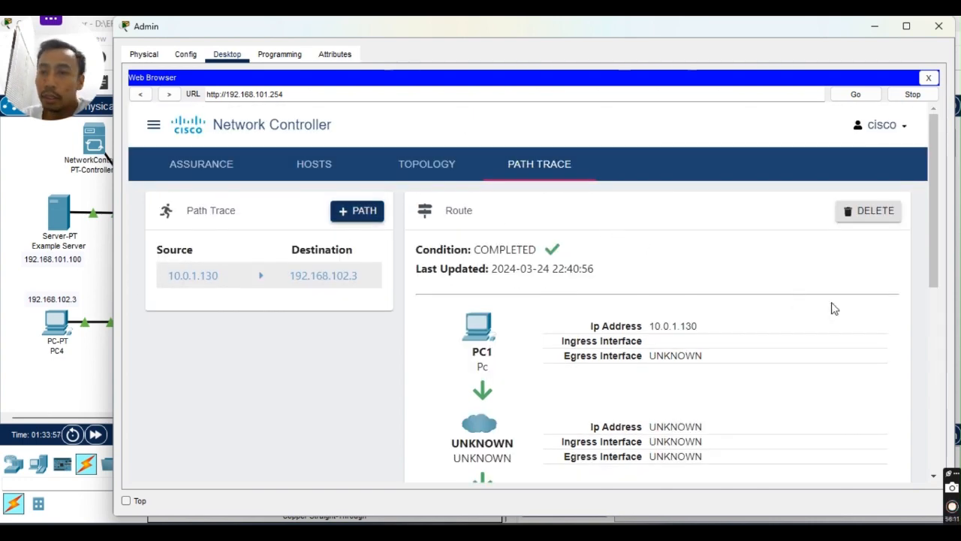
pyautogui.scroll(-2, 676, 263)
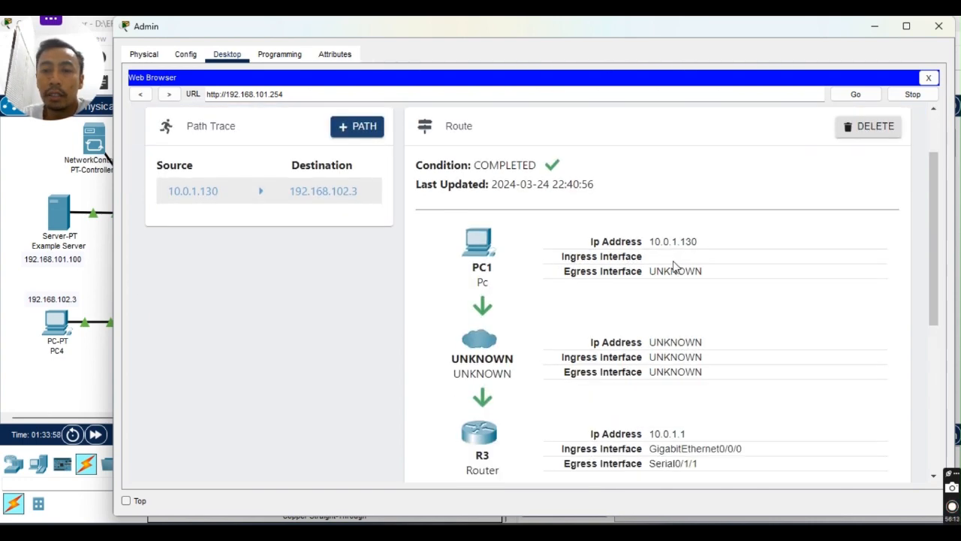
pyautogui.scroll(-2, 661, 199)
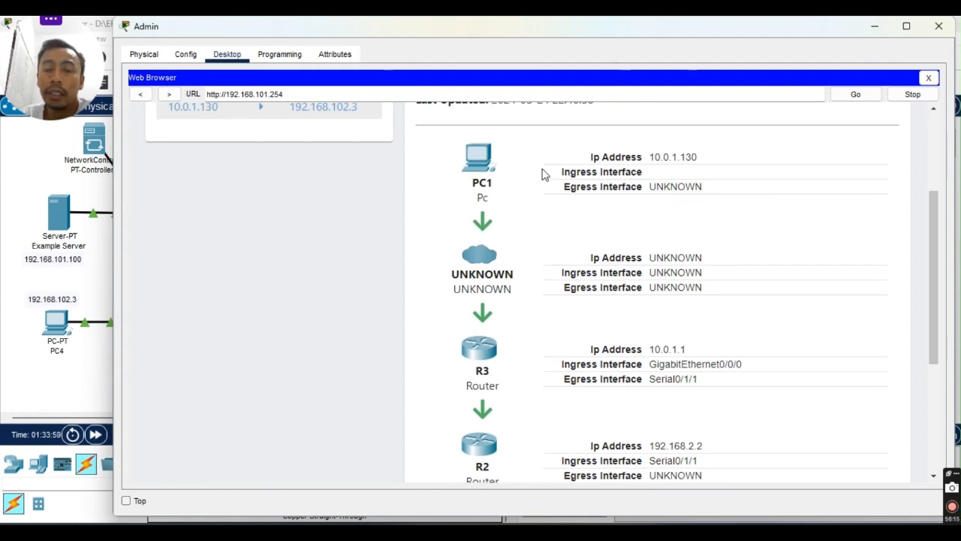
pyautogui.scroll(-5, 465, 184)
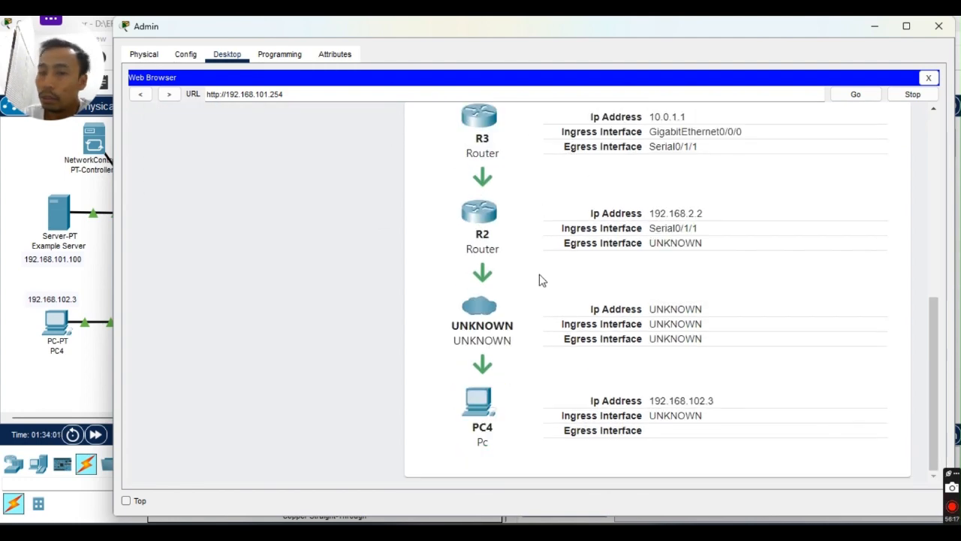
pyautogui.scroll(7, 481, 436)
pyautogui.scroll(-1, 486, 241)
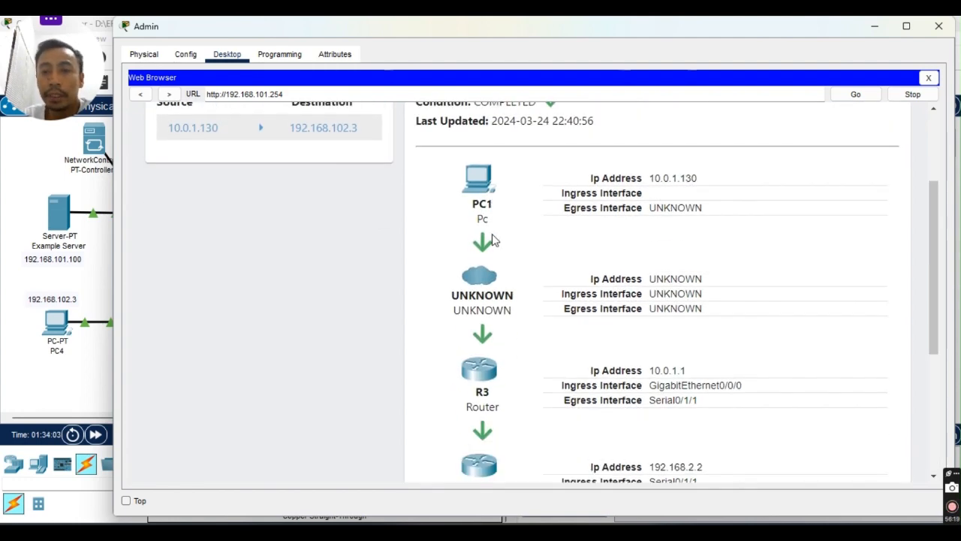
pyautogui.scroll(-2, 485, 257)
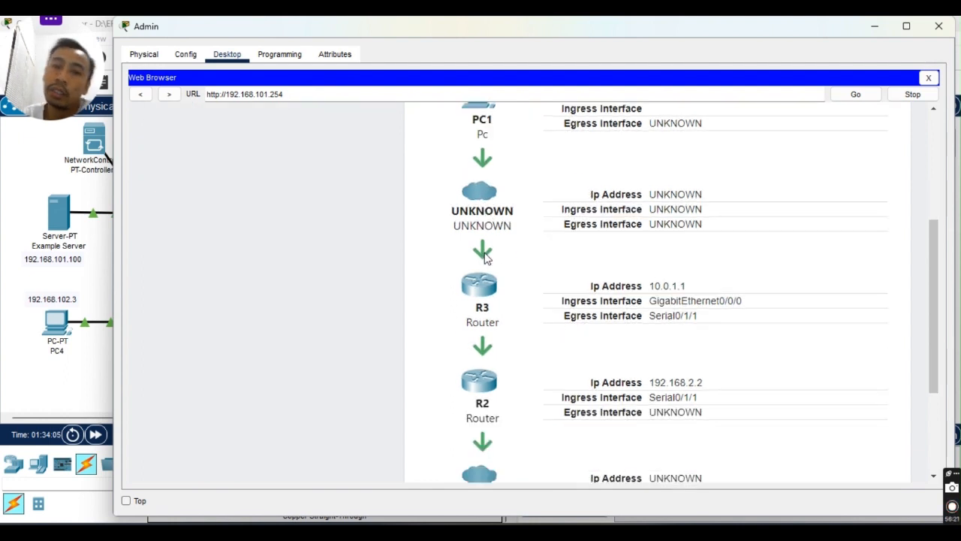
pyautogui.scroll(1, 492, 197)
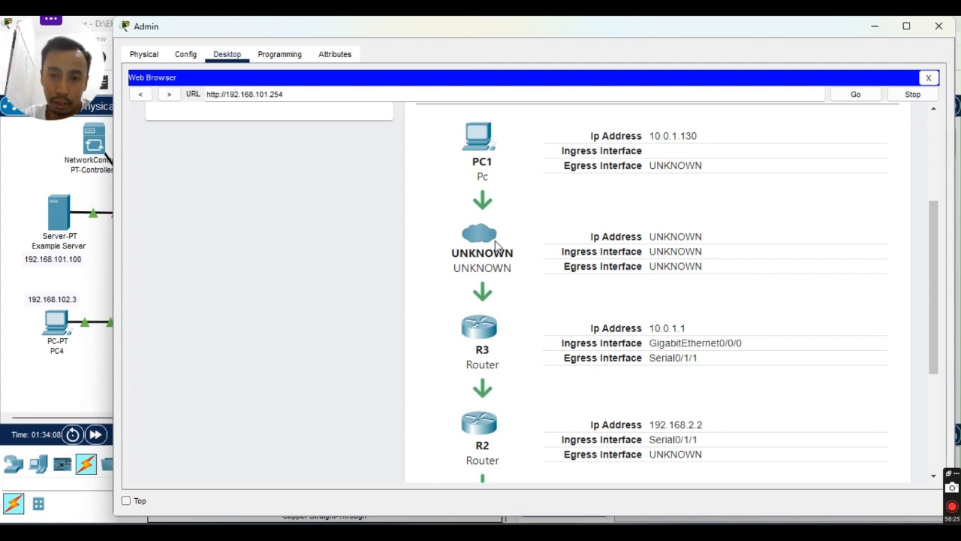
pyautogui.scroll(-1, 495, 239)
pyautogui.scroll(-1, 484, 299)
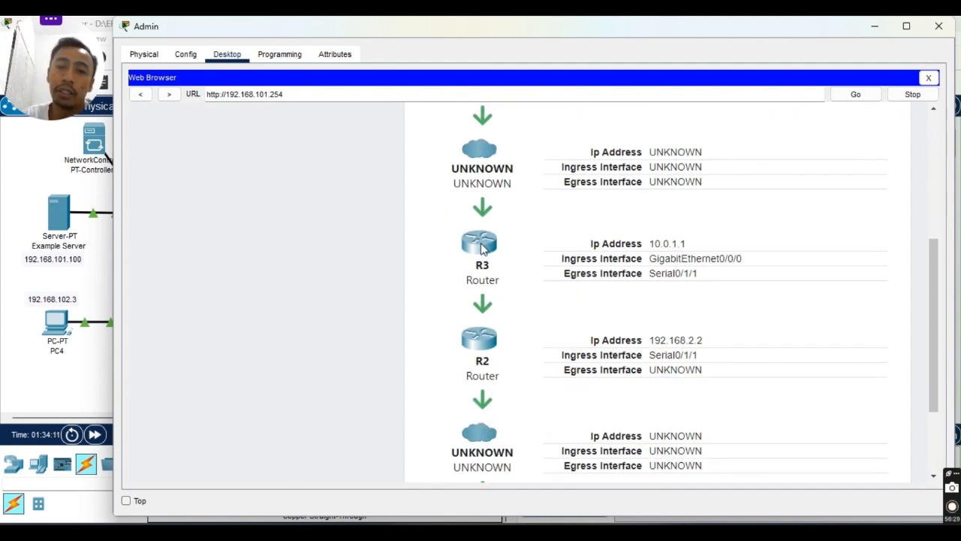
pyautogui.scroll(-1, 489, 305)
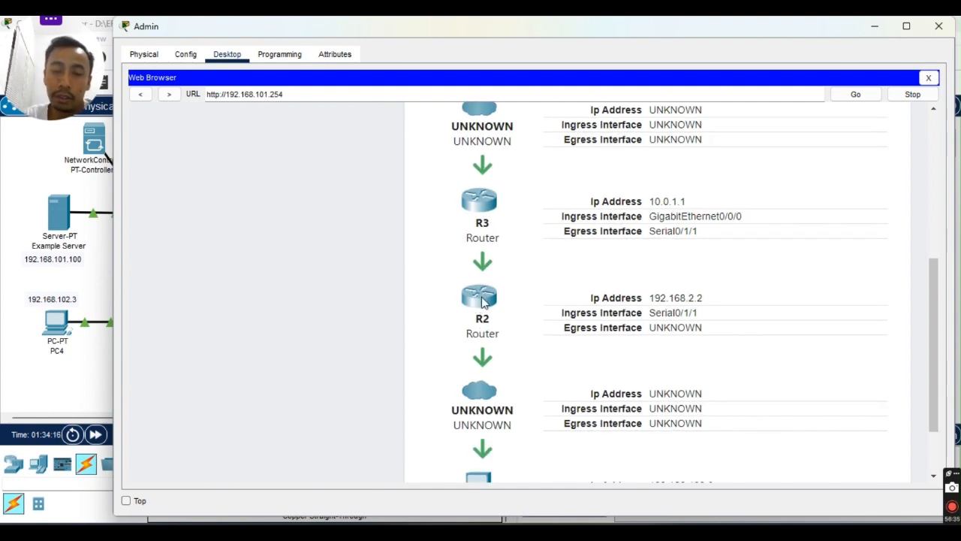
pyautogui.scroll(-2, 483, 314)
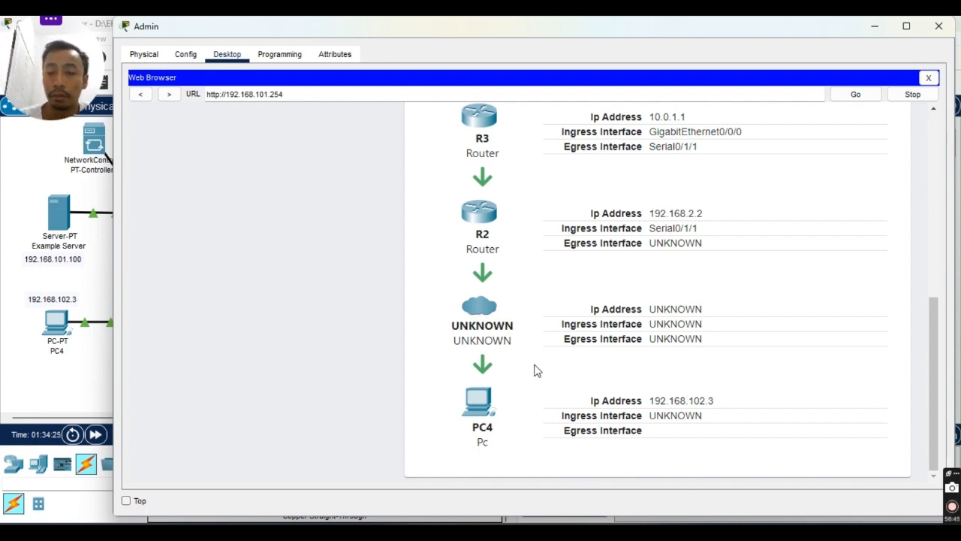
pyautogui.scroll(10, 438, 387)
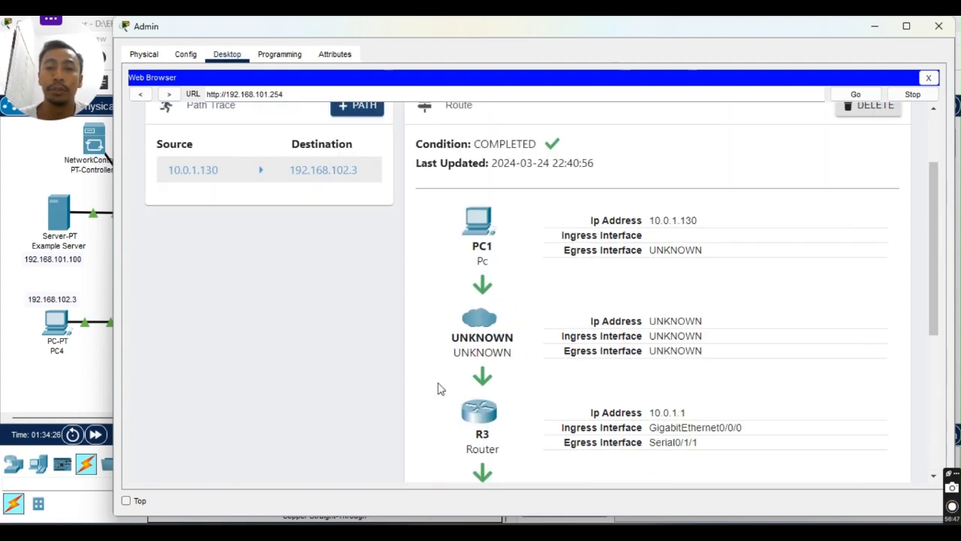
pyautogui.scroll(1, 351, 143)
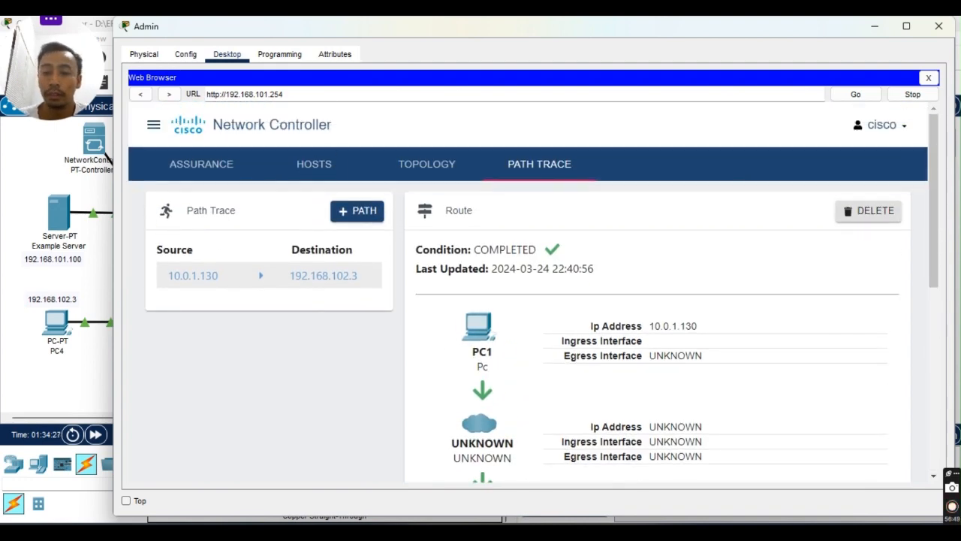
# Switch to the lab guide and scroll to the Part 6 heading.
pyautogui.click(641, 520)
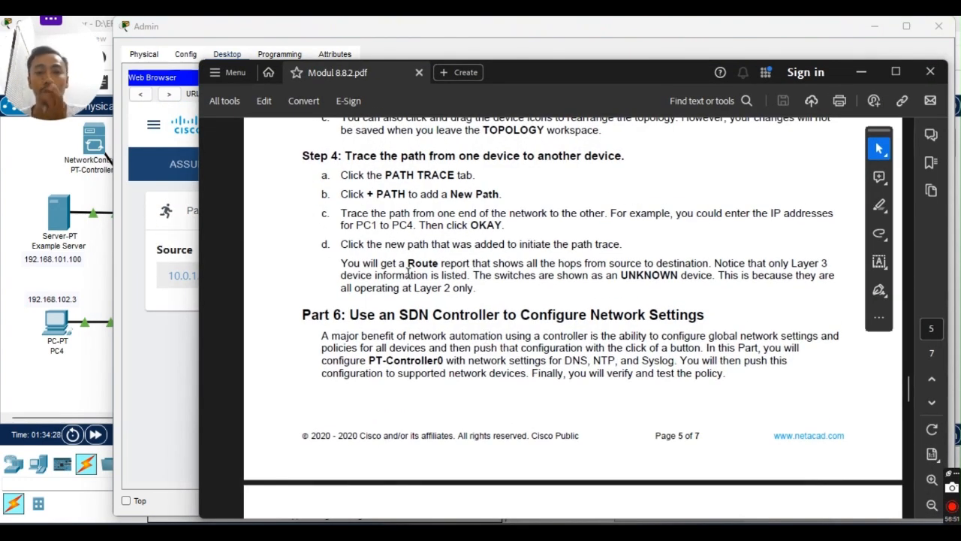
pyautogui.scroll(5, 408, 274)
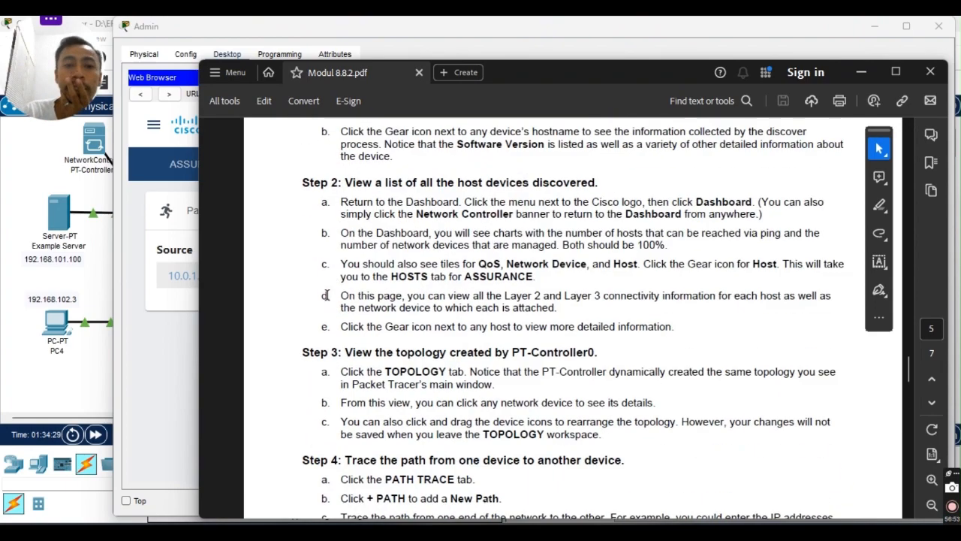
pyautogui.scroll(-1, 326, 295)
pyautogui.scroll(5, 335, 338)
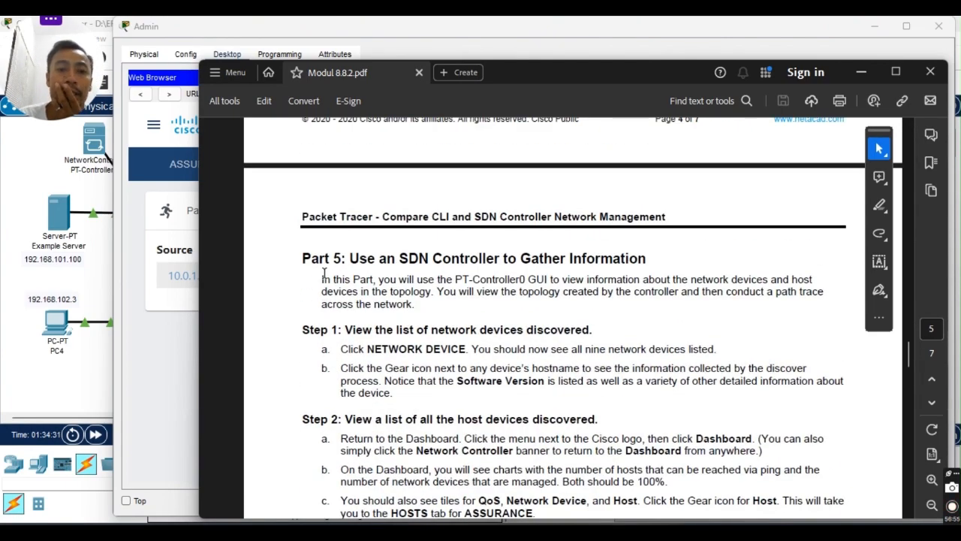
pyautogui.scroll(-10, 330, 278)
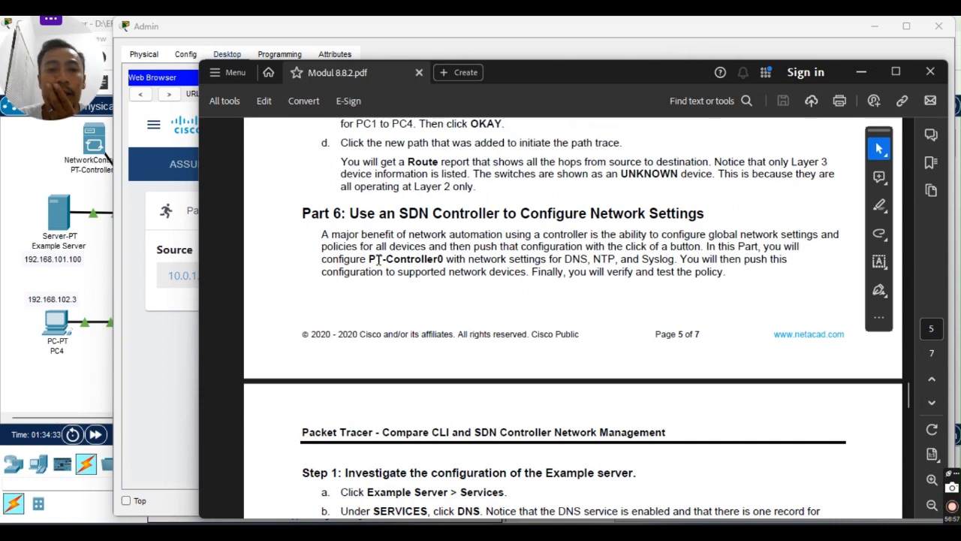
pyautogui.scroll(2, 475, 197)
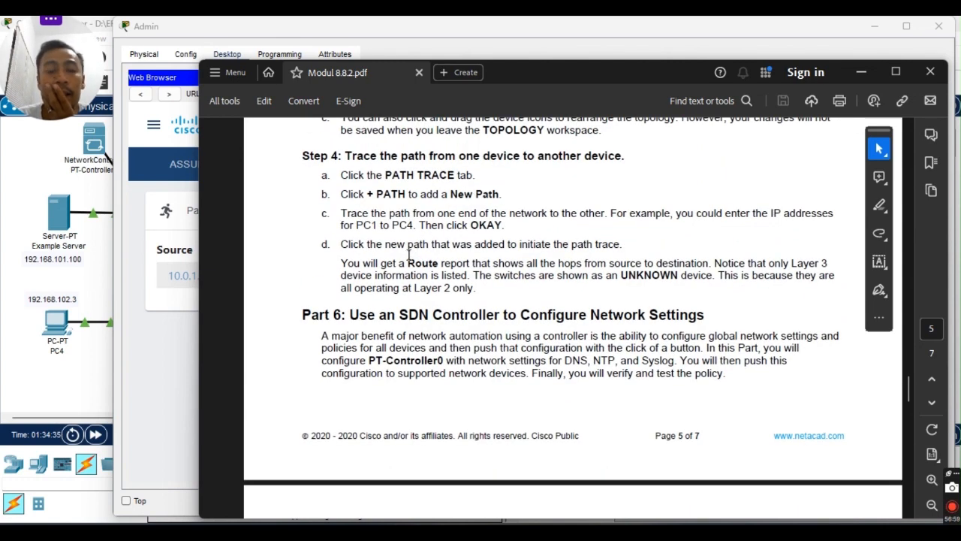
pyautogui.scroll(-6, 409, 256)
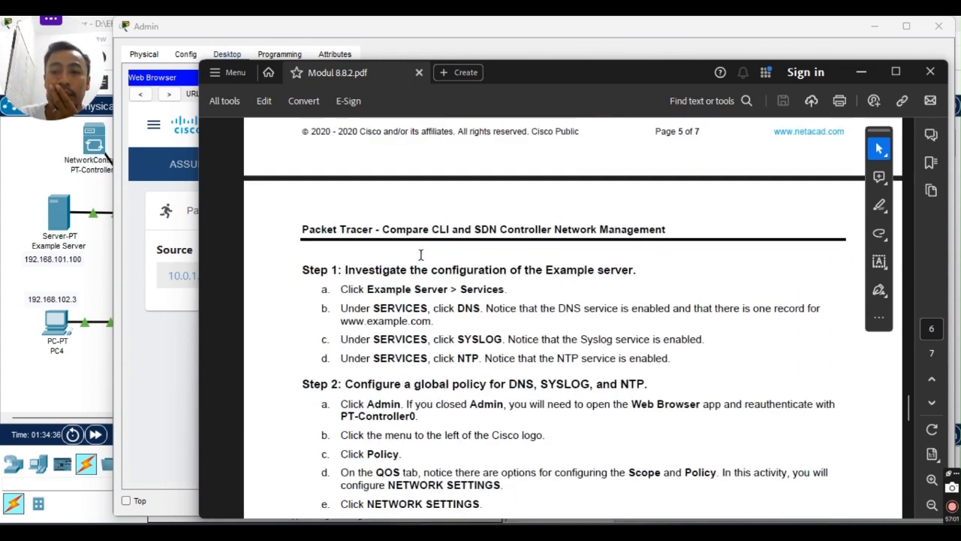
pyautogui.scroll(-7, 420, 256)
pyautogui.scroll(-5, 420, 255)
pyautogui.scroll(12, 423, 244)
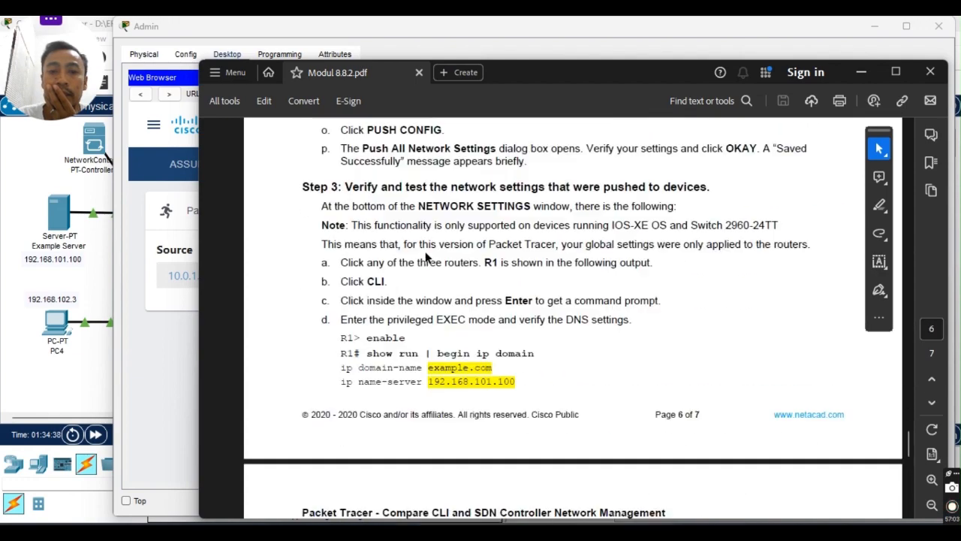
pyautogui.scroll(4, 426, 234)
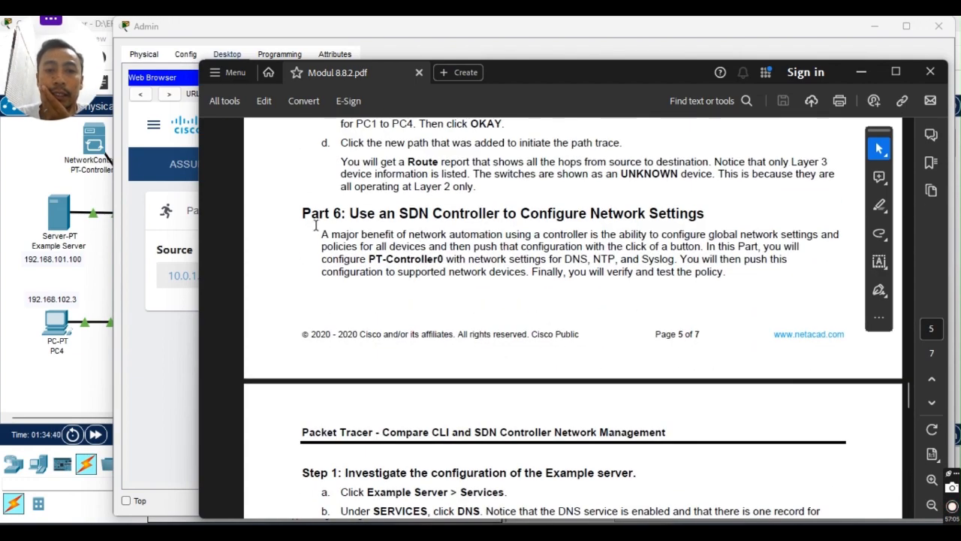
pyautogui.moveTo(303, 214); pyautogui.dragTo(322, 217)
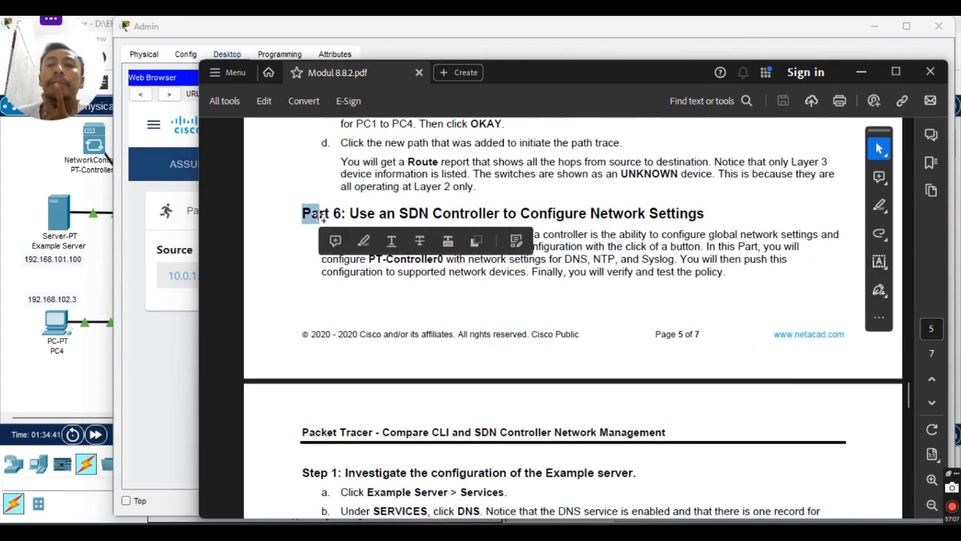
pyautogui.click(348, 213)
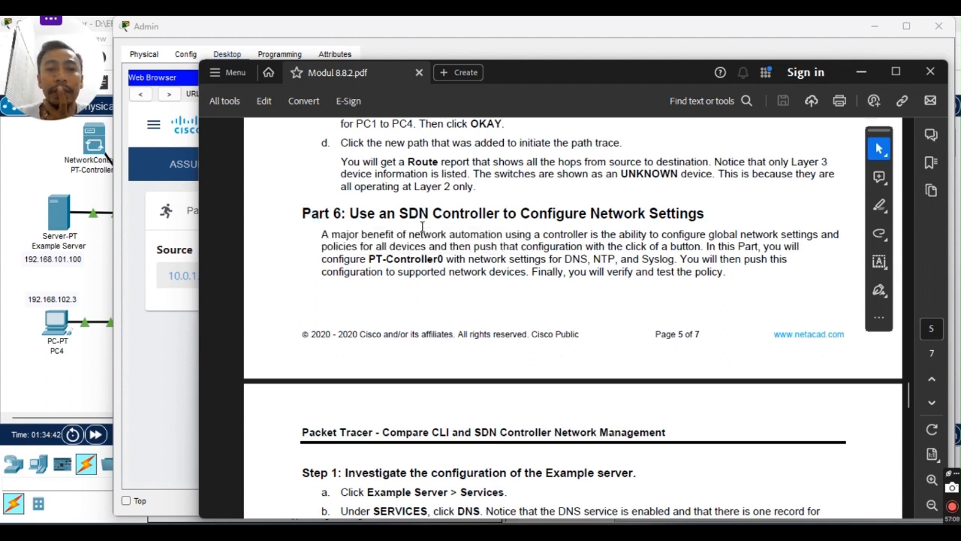
# Read Part 6 Steps 1 and 2 on pages 5–6, then minimize the guide.
pyautogui.scroll(-1, 421, 226)
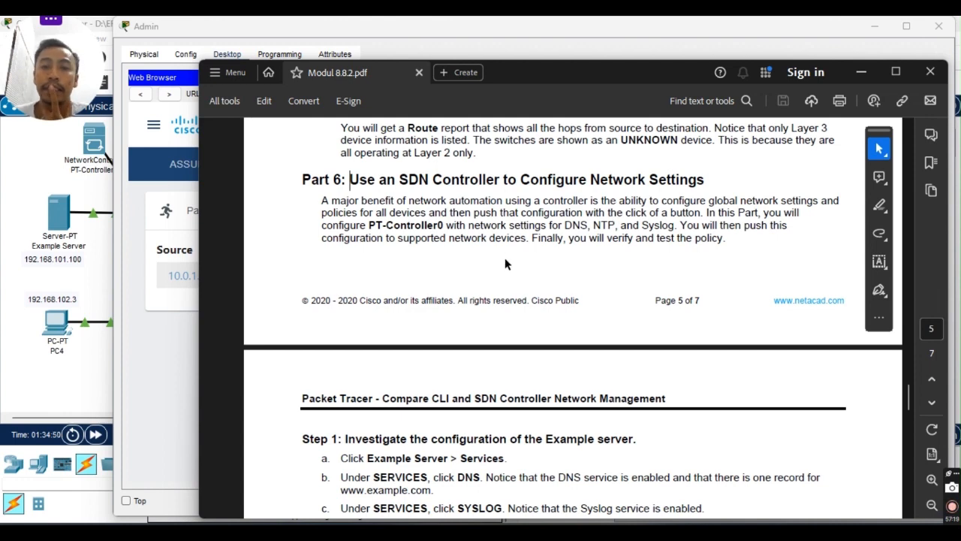
pyautogui.scroll(-2, 497, 311)
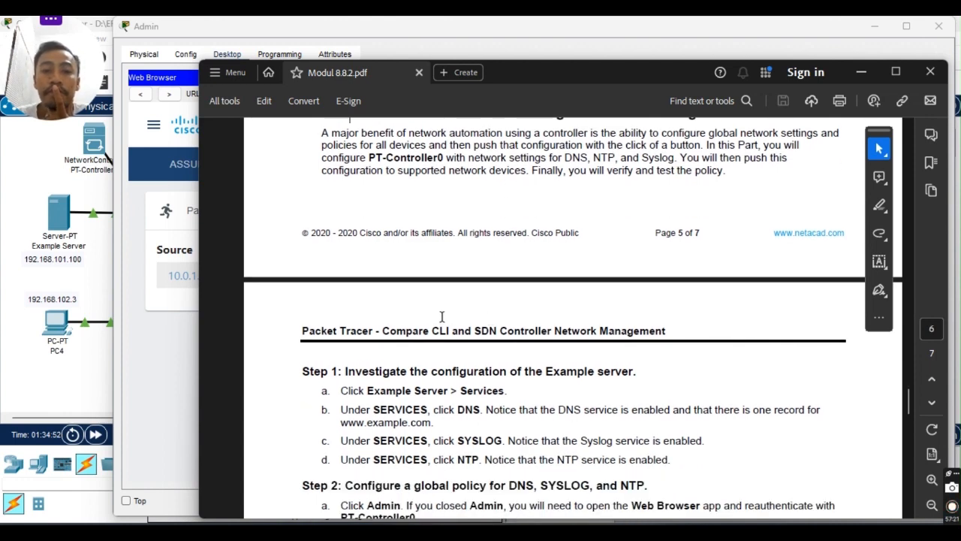
pyautogui.scroll(2, 439, 196)
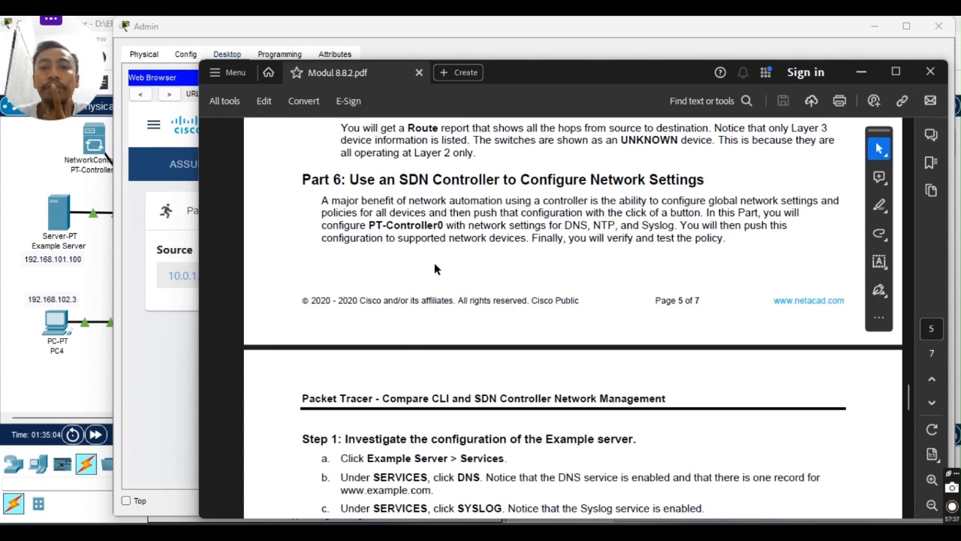
pyautogui.scroll(-5, 621, 234)
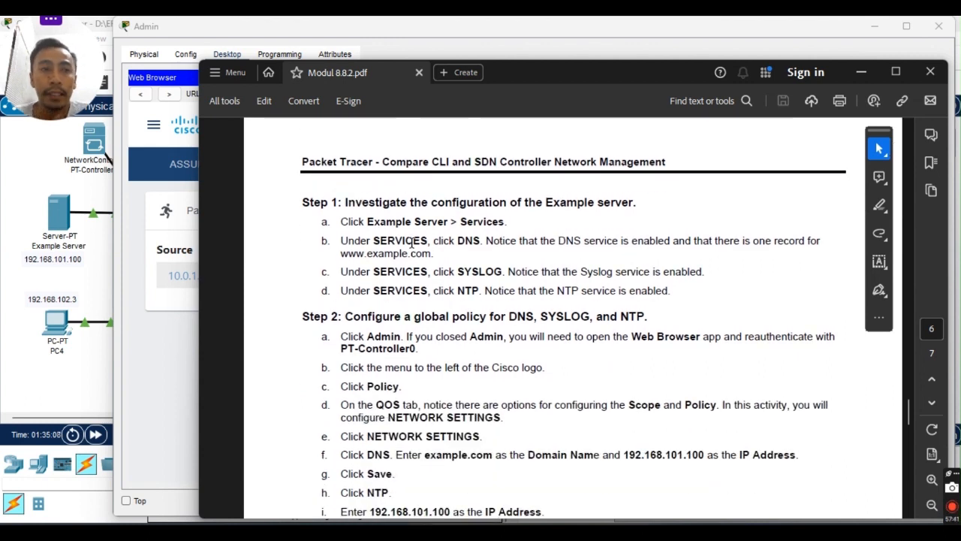
pyautogui.scroll(-1, 368, 229)
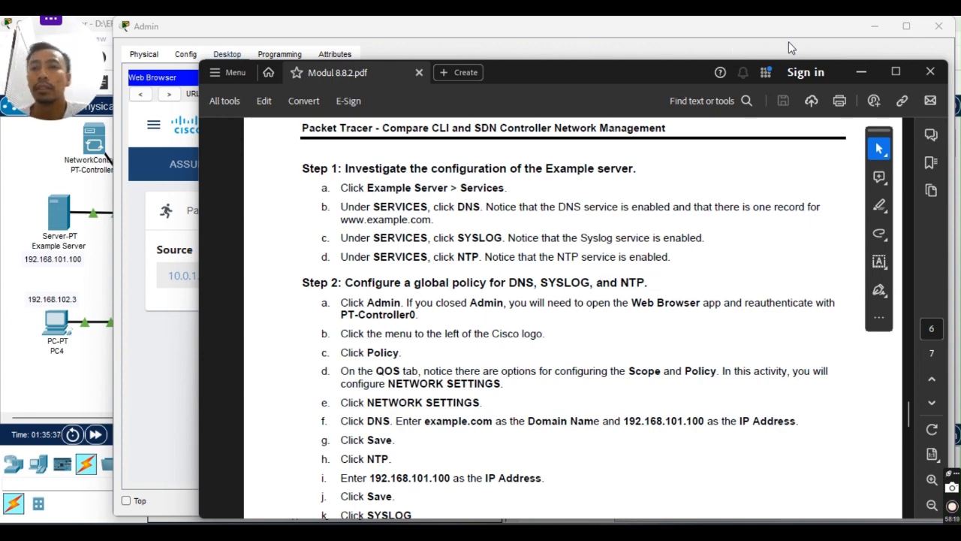
pyautogui.click(860, 73)
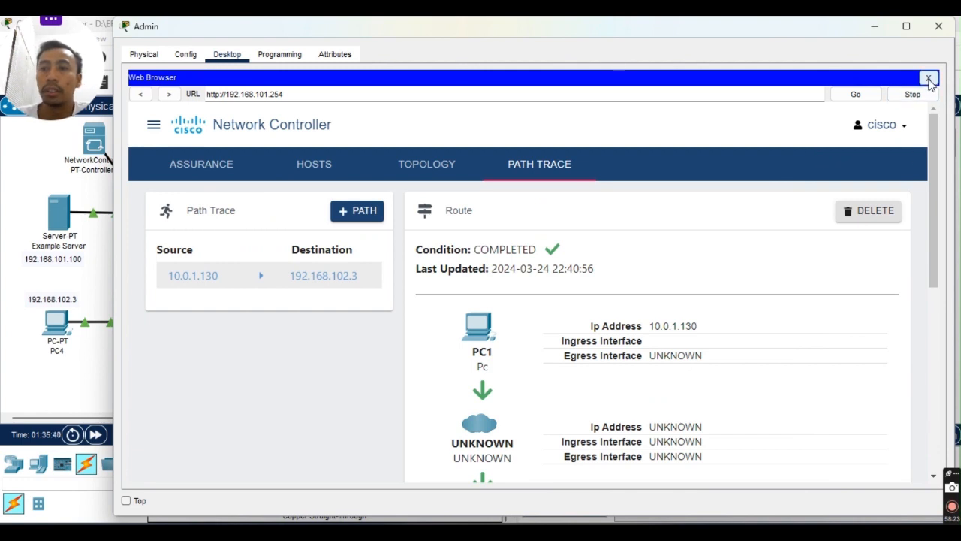
# Close the Admin PC's browser and window, then open the Example Server's Services.
pyautogui.click(930, 79)
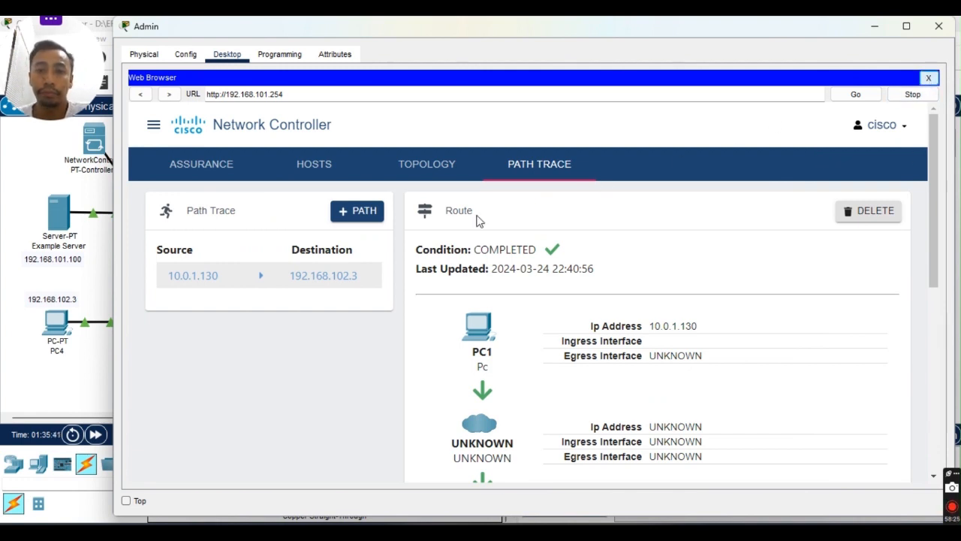
pyautogui.click(938, 26)
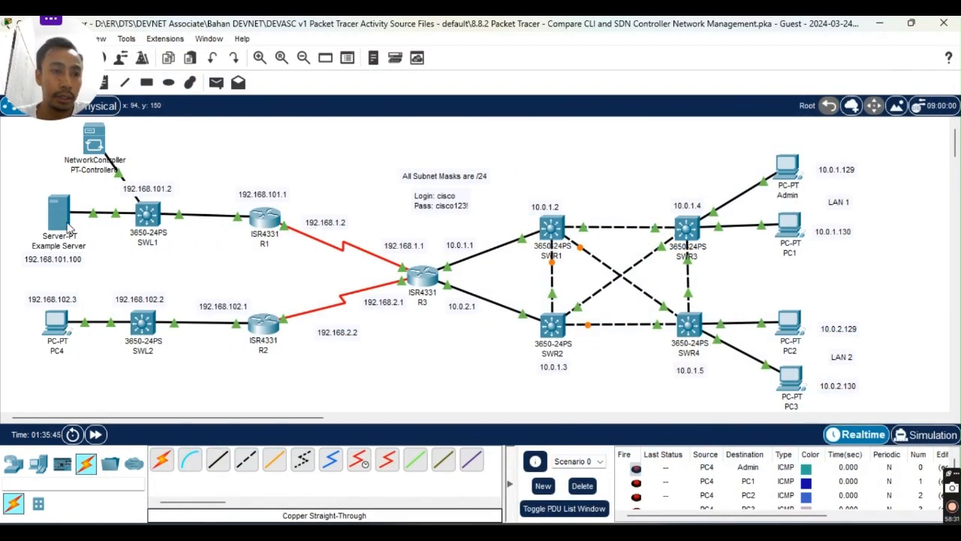
pyautogui.click(58, 214)
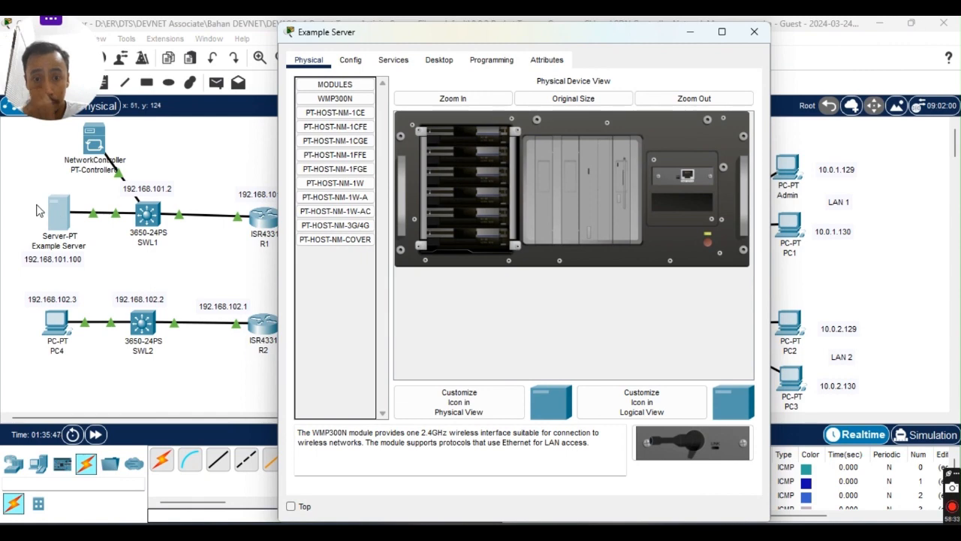
pyautogui.click(392, 64)
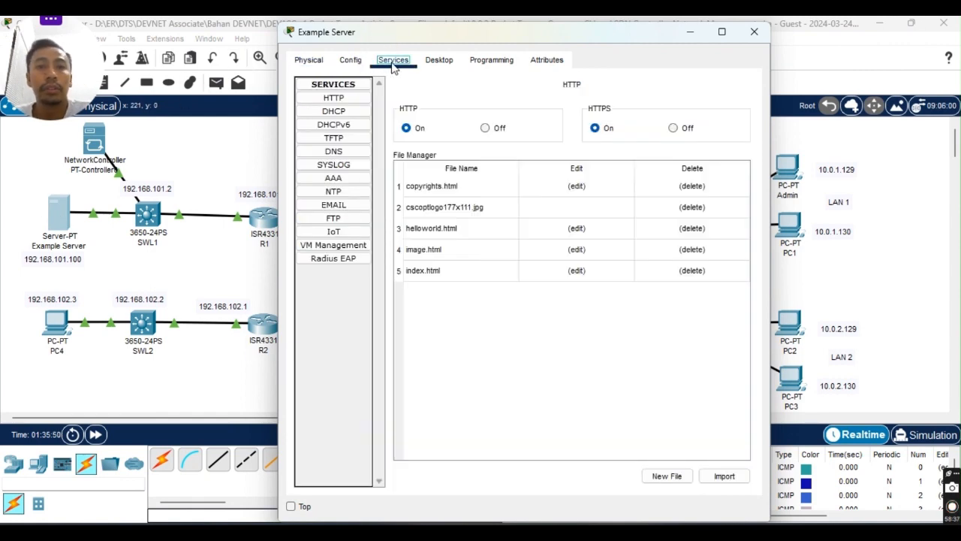
# Glance at the lab guide, then return to the Example Server's Services with HTTP and HTTPS On.
pyautogui.click(625, 532)
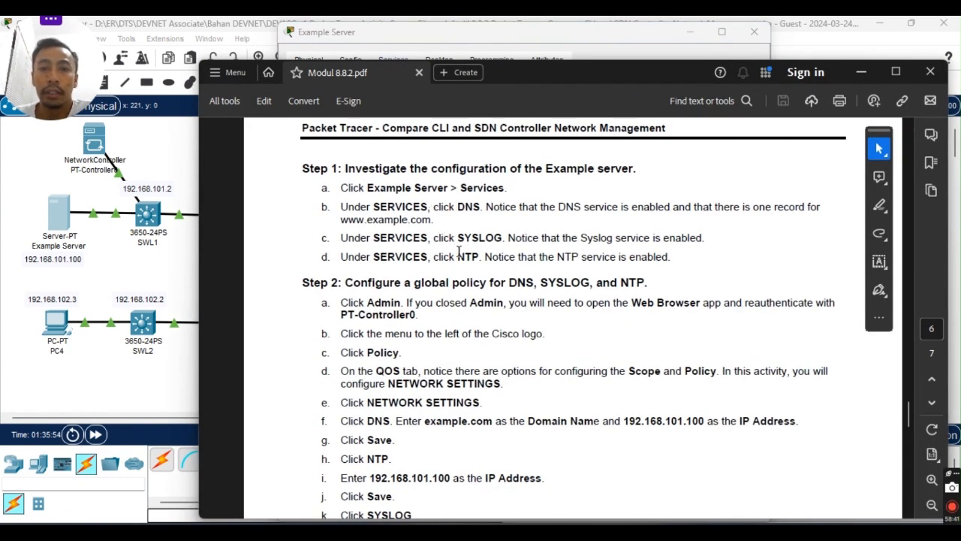
pyautogui.moveTo(652, 531)
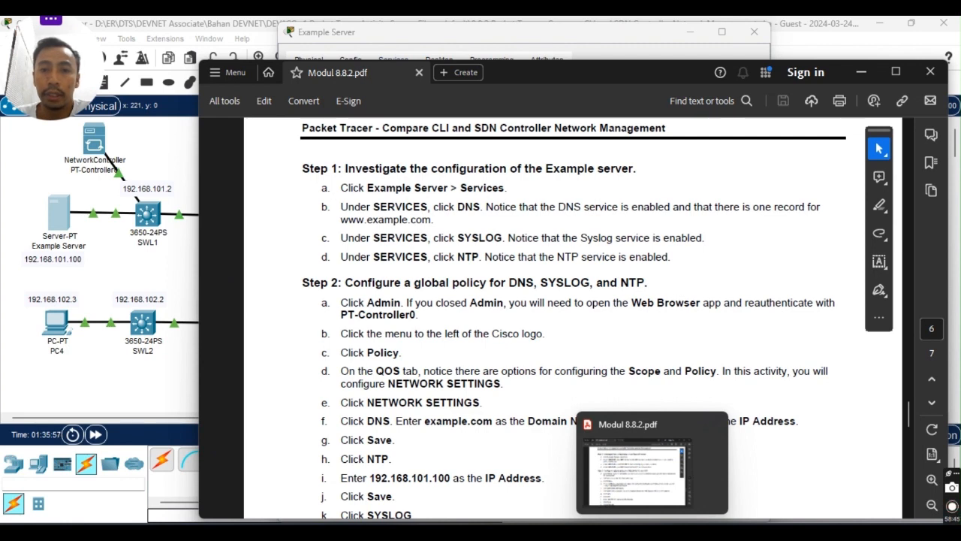
pyautogui.click(652, 532)
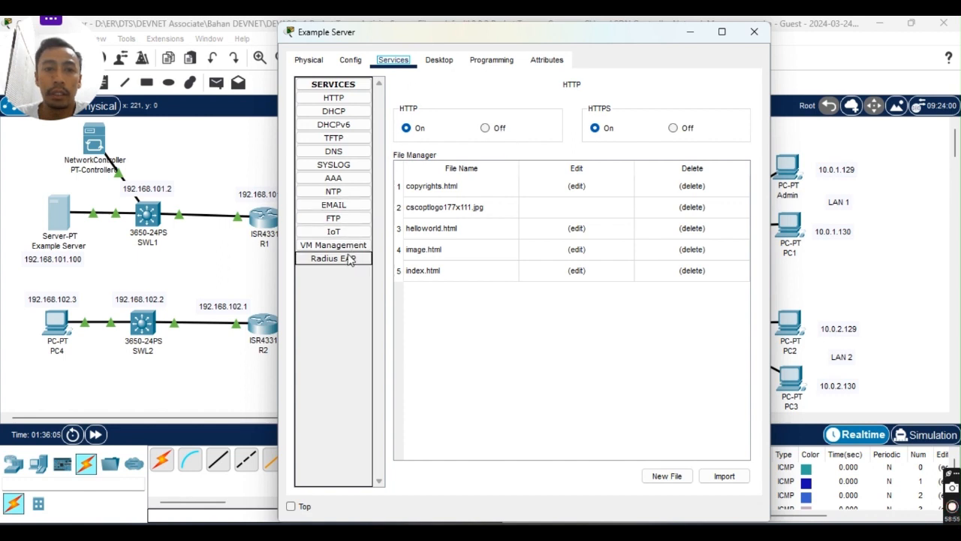
pyautogui.click(351, 68)
pyautogui.click(314, 66)
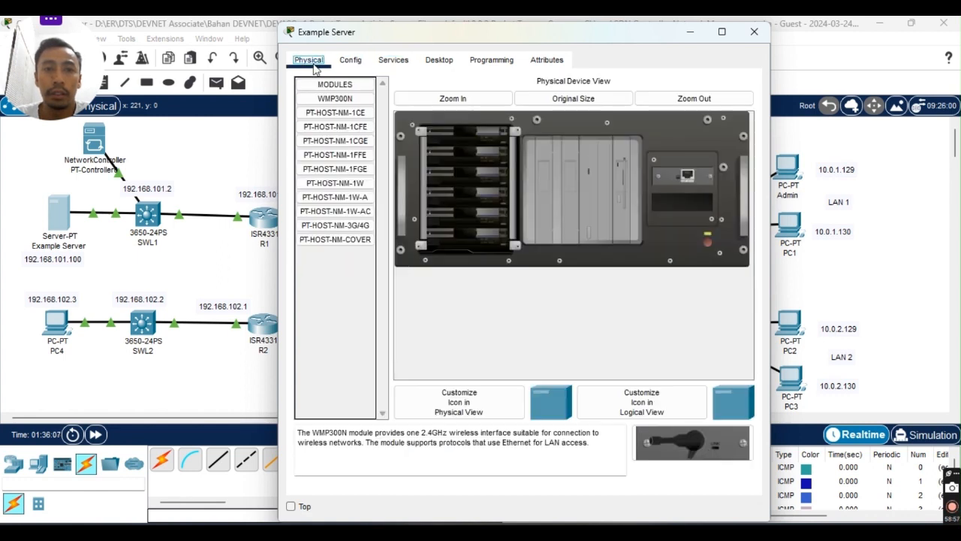
pyautogui.click(393, 61)
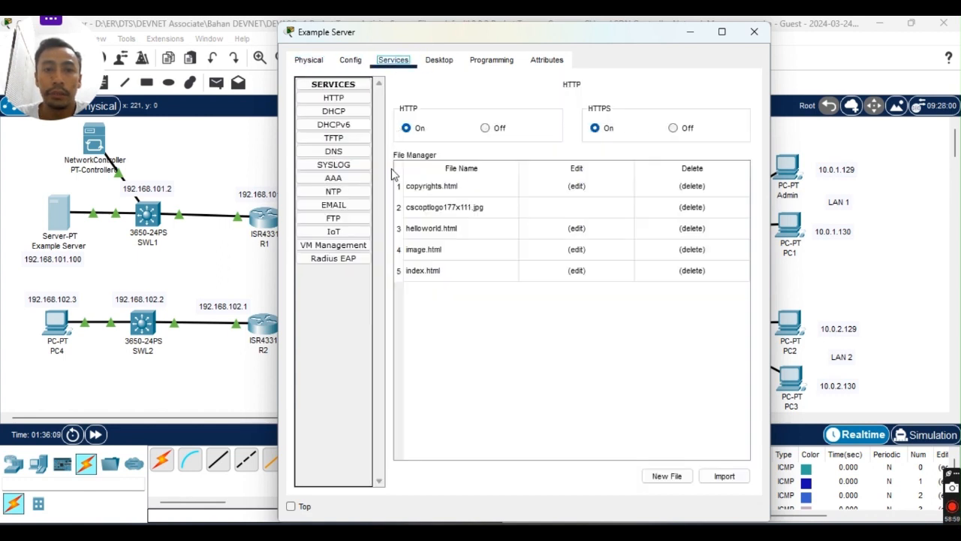
pyautogui.click(353, 153)
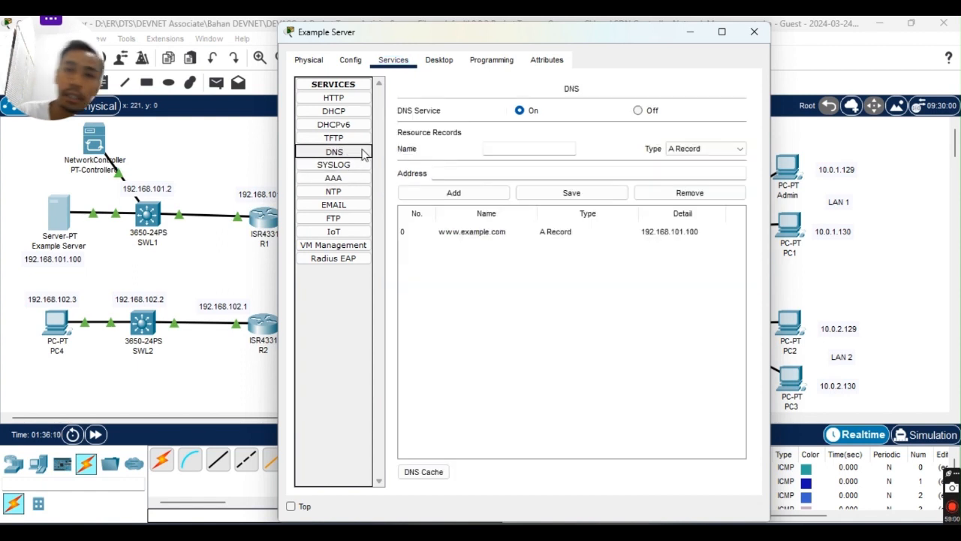
pyautogui.click(501, 148)
pyautogui.write('www')
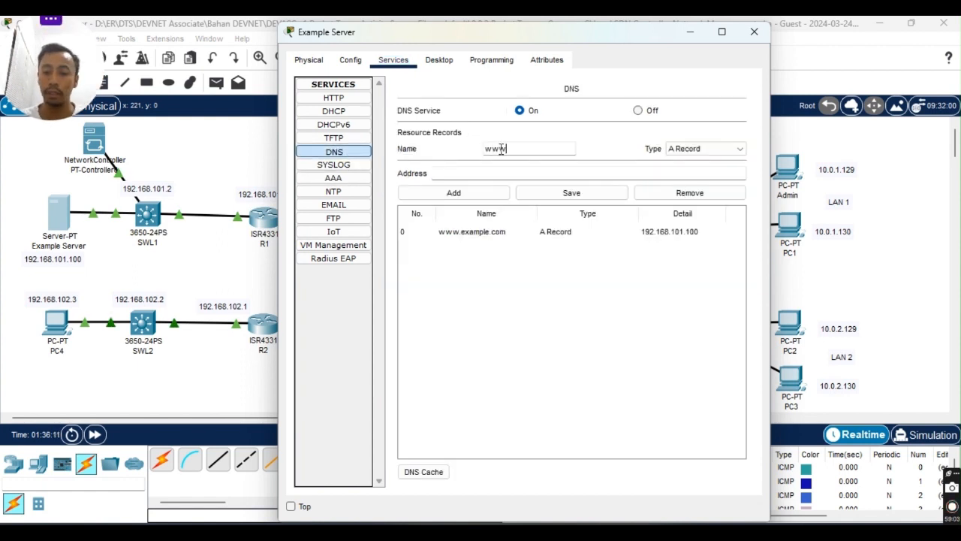
pyautogui.write('.example.com')
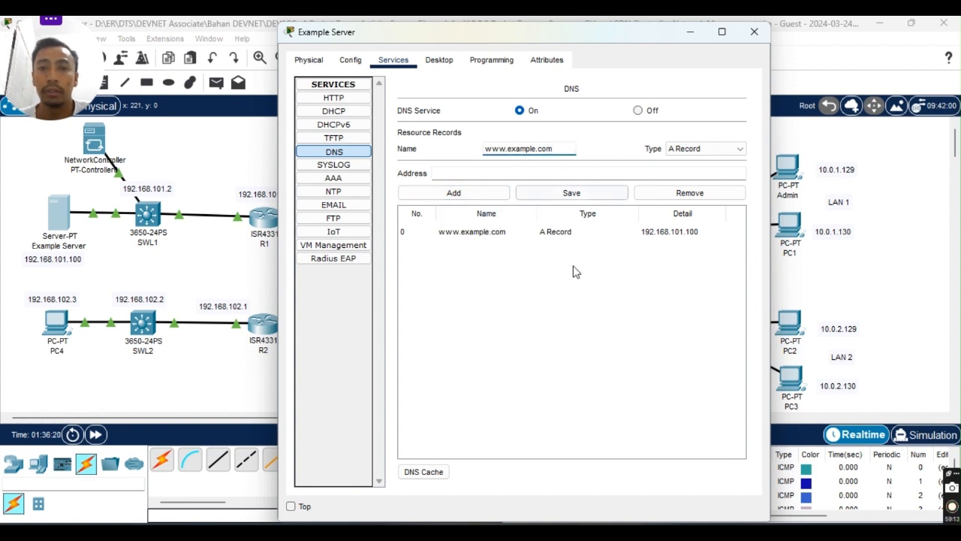
pyautogui.click(571, 334)
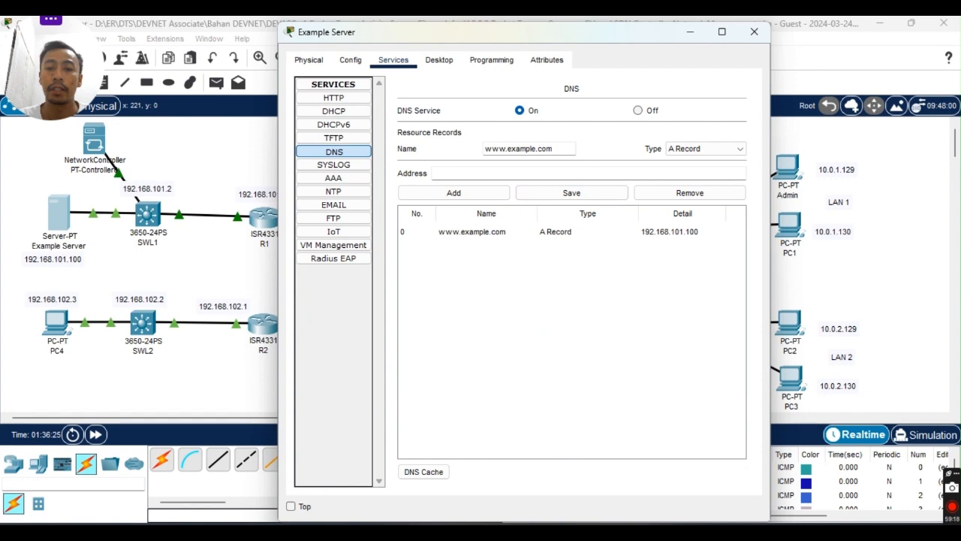
pyautogui.hotkey('alt', 'Tab')
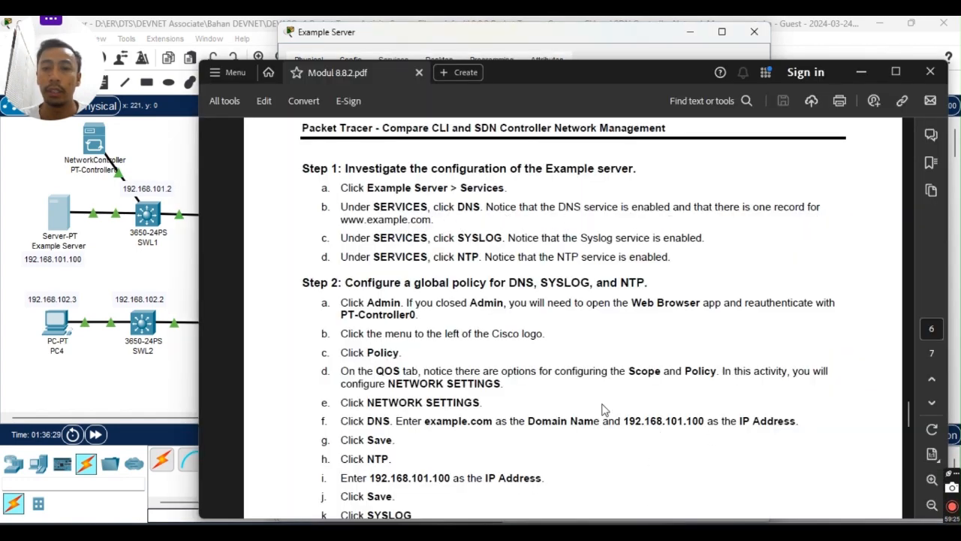
pyautogui.hotkey('alt', 'Tab')
pyautogui.click(468, 233)
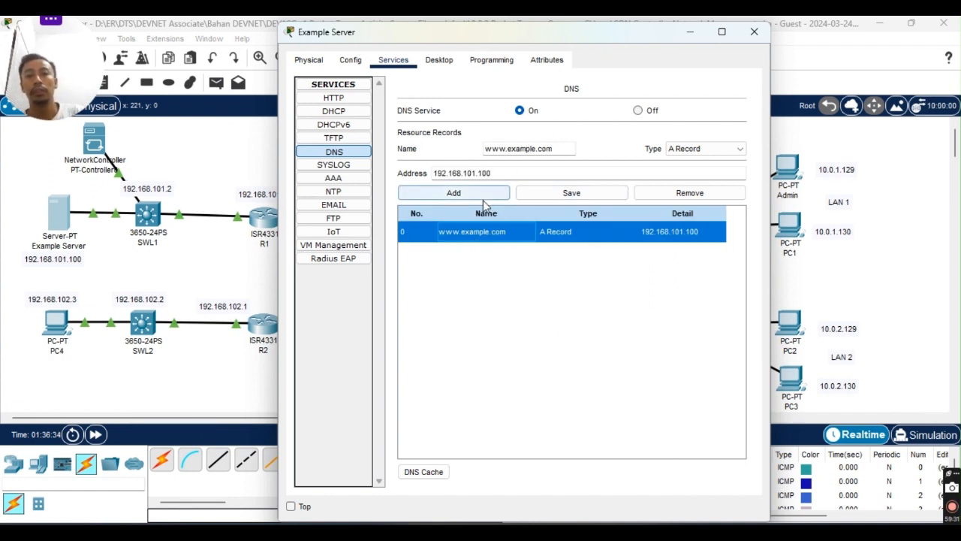
pyautogui.click(532, 113)
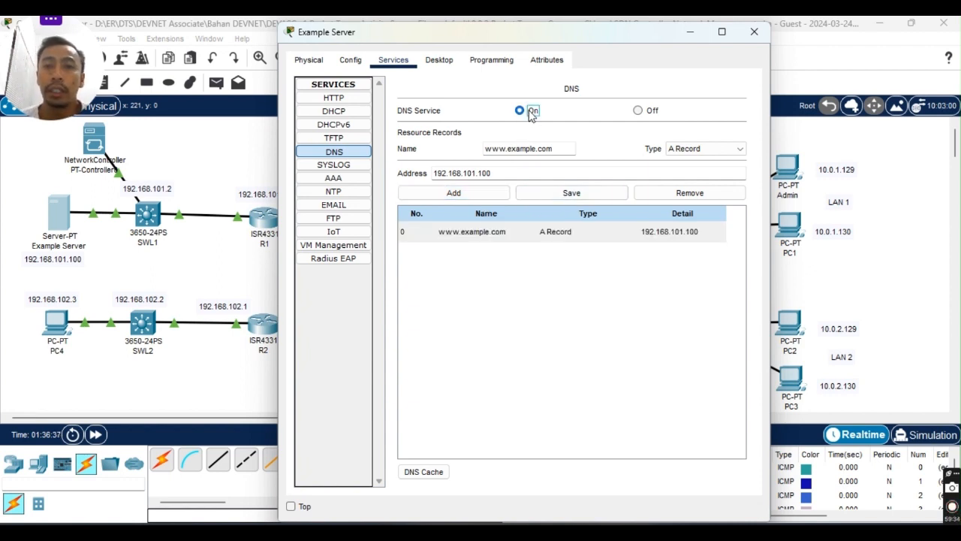
pyautogui.click(538, 308)
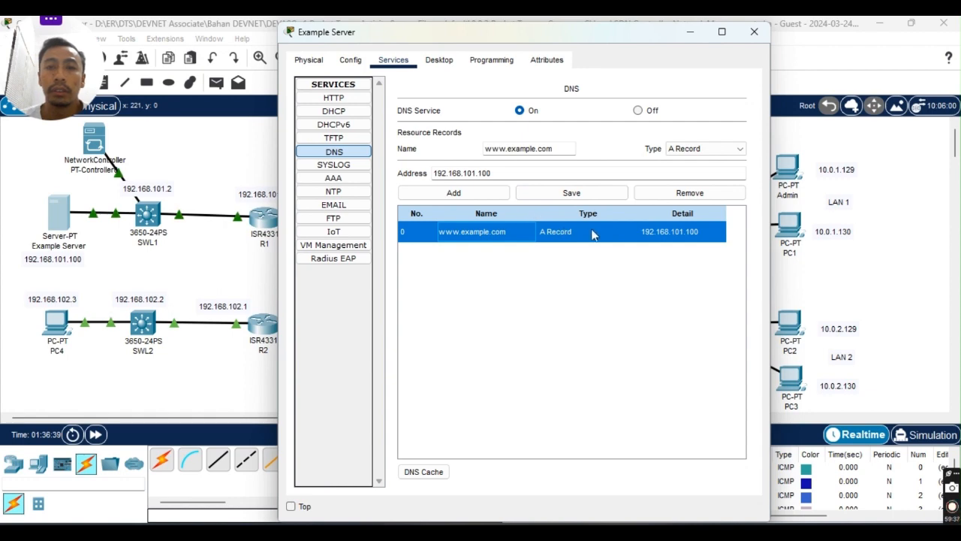
pyautogui.hotkey('alt', 'Tab')
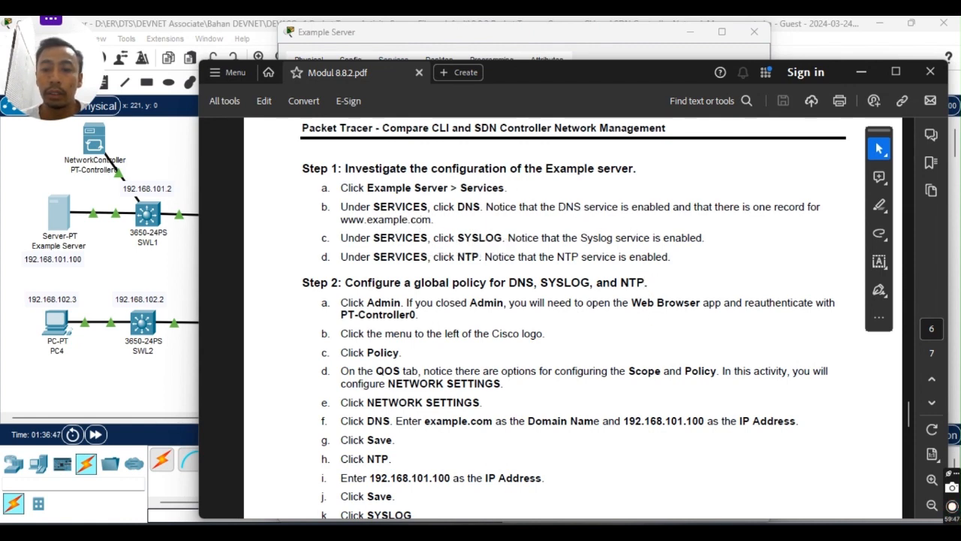
pyautogui.click(601, 535)
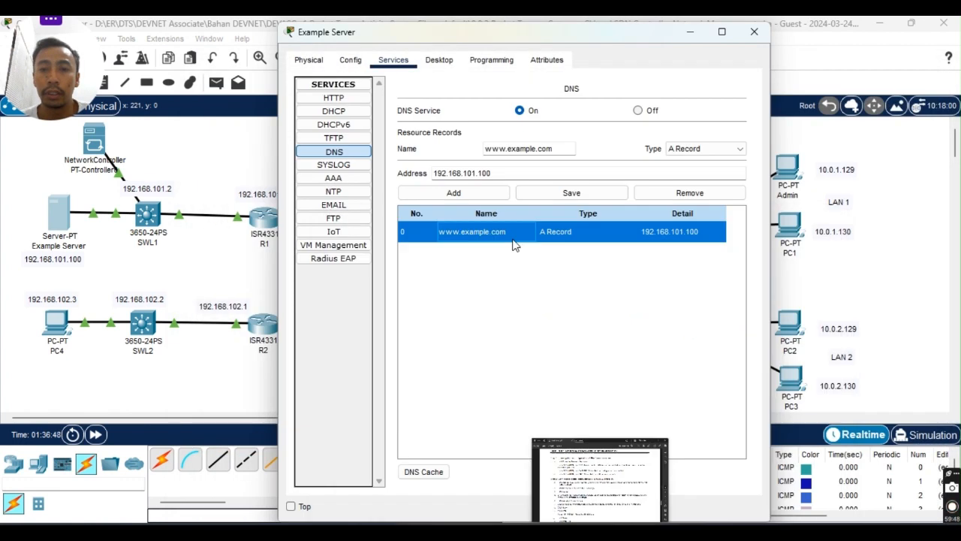
pyautogui.click(520, 110)
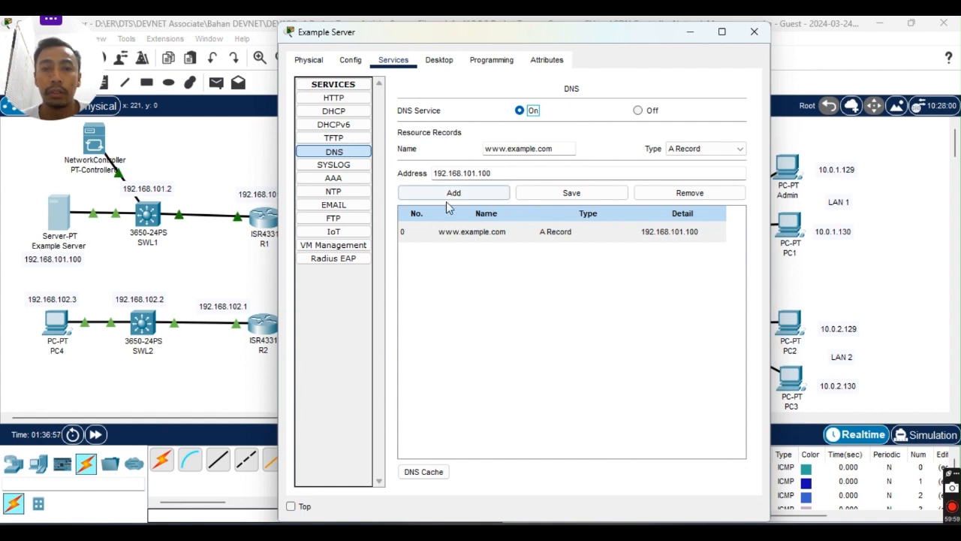
# Check the Example Server's NTP and Syslog services, then bring Modul 8.8.2.pdf forward.
pyautogui.click(335, 191)
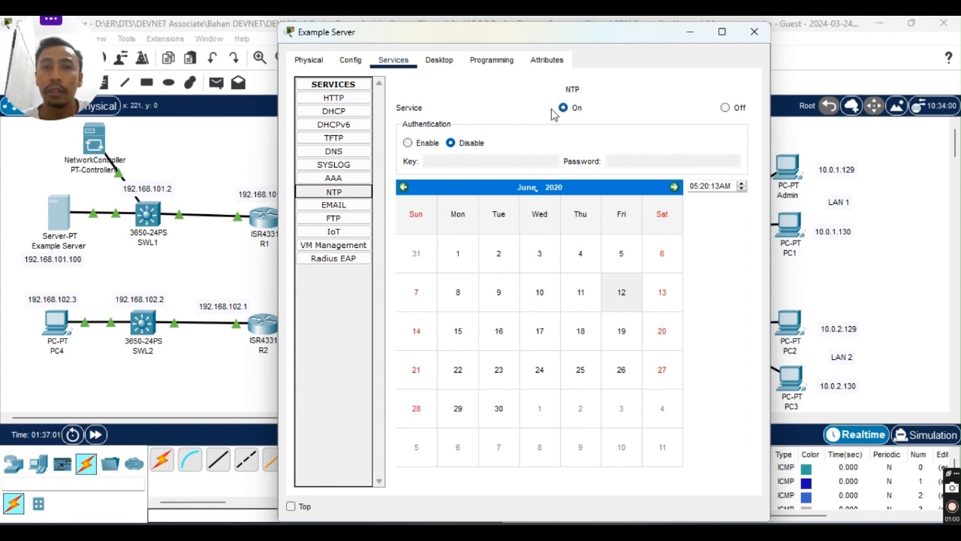
pyautogui.click(344, 166)
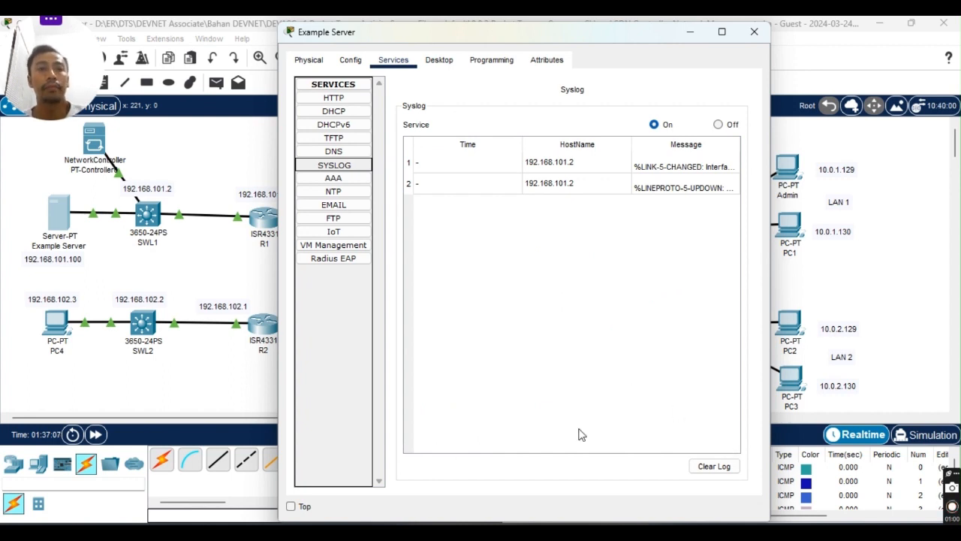
pyautogui.moveTo(562, 35)
pyautogui.mouseDown()
pyautogui.moveTo(560, 78)
pyautogui.moveTo(562, 38)
pyautogui.moveTo(564, 76)
pyautogui.moveTo(568, 51)
pyautogui.mouseUp()
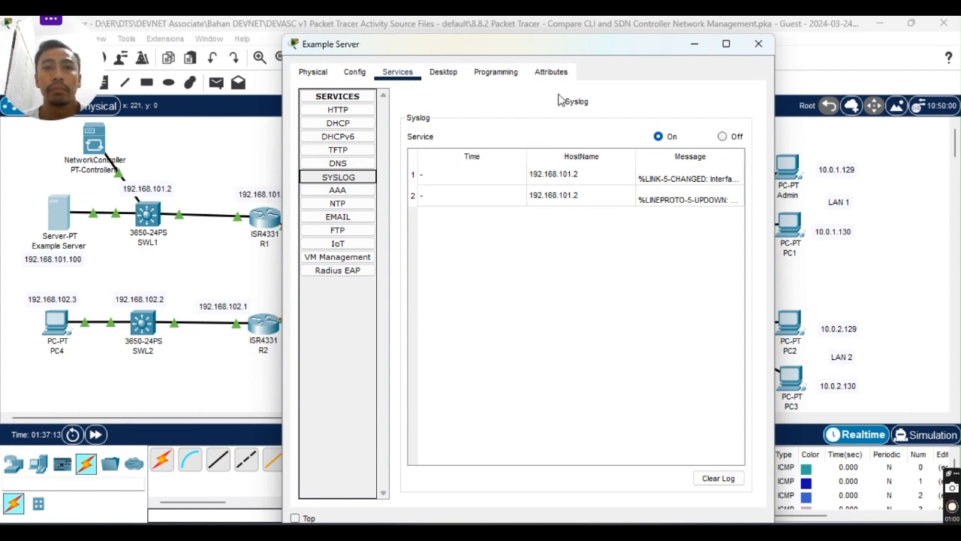
pyautogui.click(700, 531)
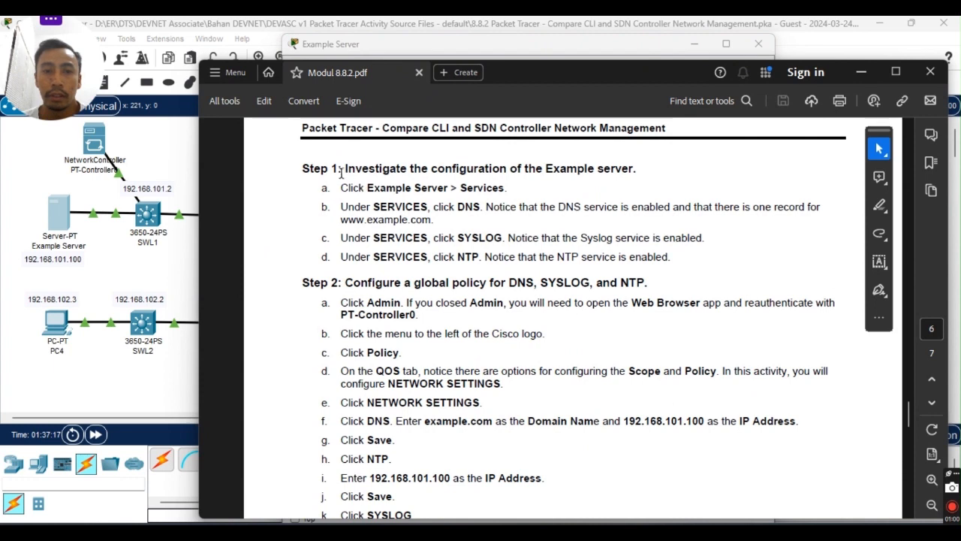
pyautogui.moveTo(344, 169); pyautogui.dragTo(691, 238)
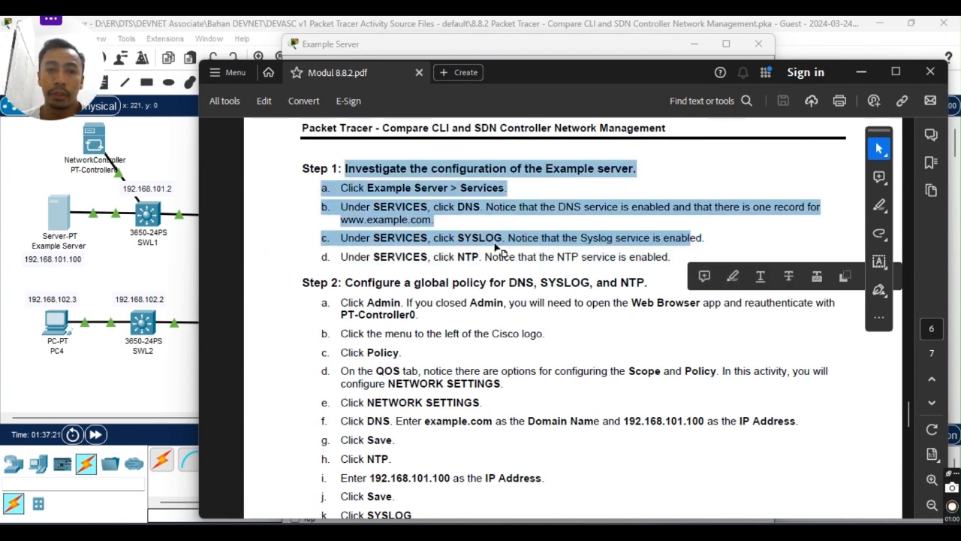
pyautogui.scroll(-2, 485, 265)
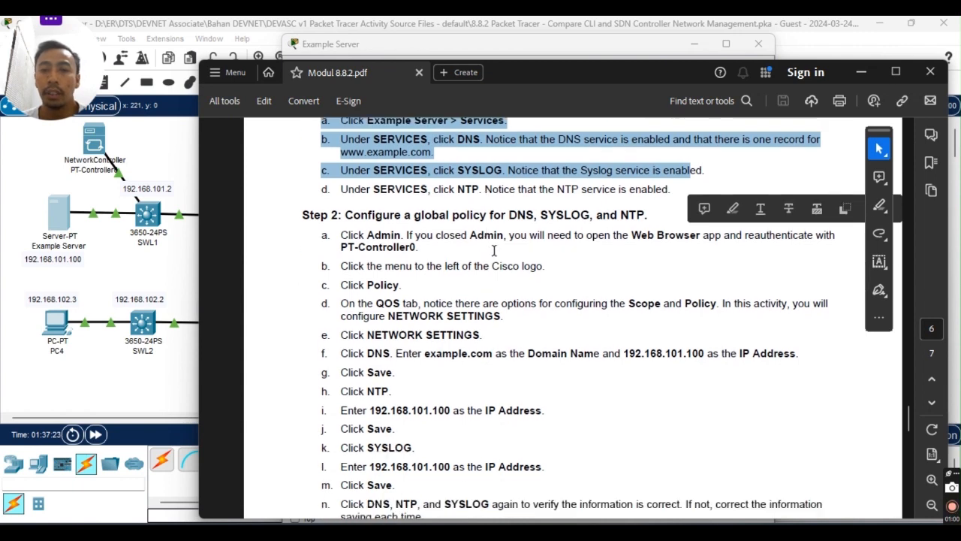
pyautogui.click(512, 257)
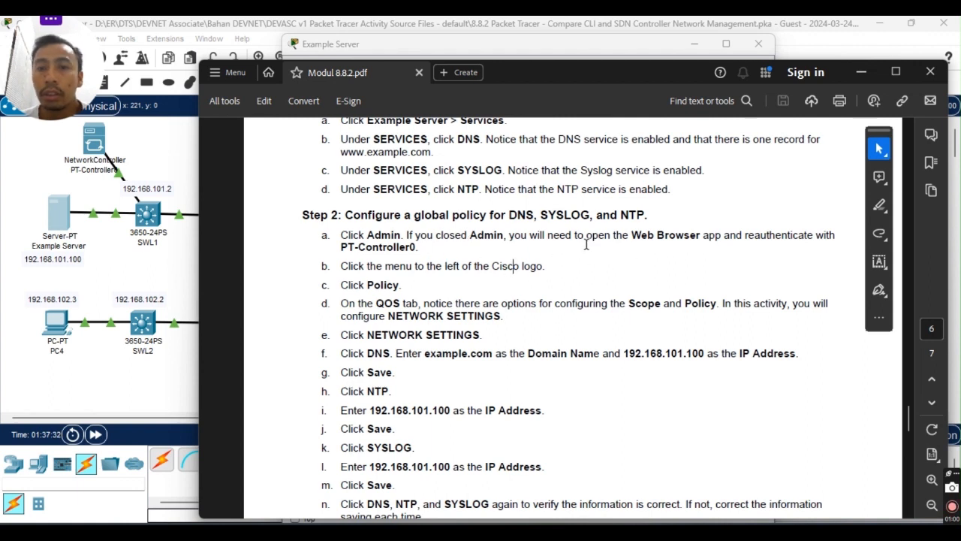
pyautogui.scroll(-1, 518, 284)
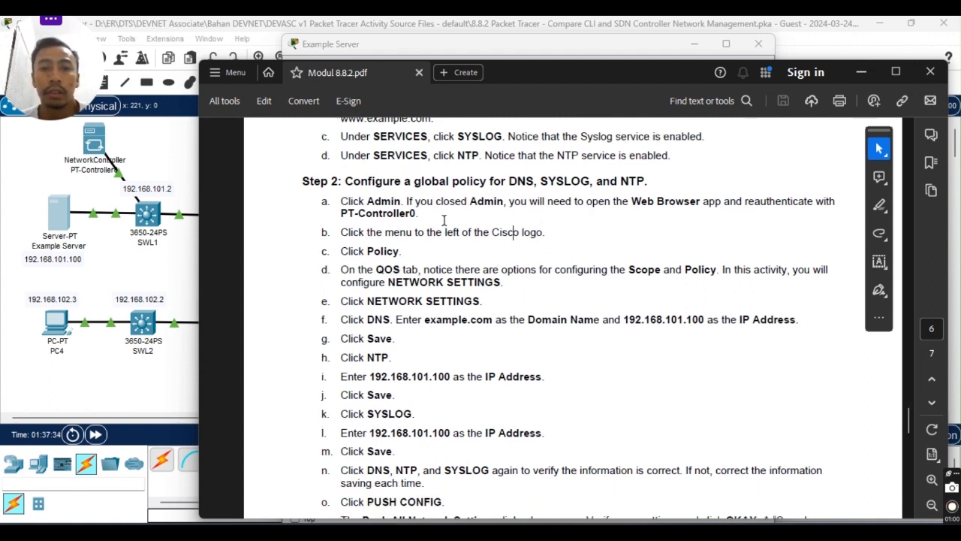
pyautogui.scroll(-2, 443, 276)
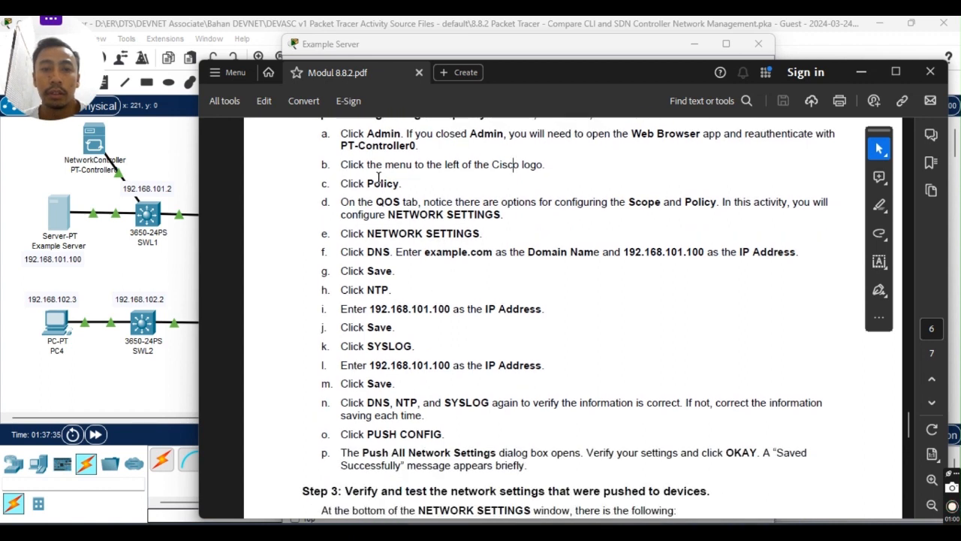
pyautogui.scroll(1, 517, 214)
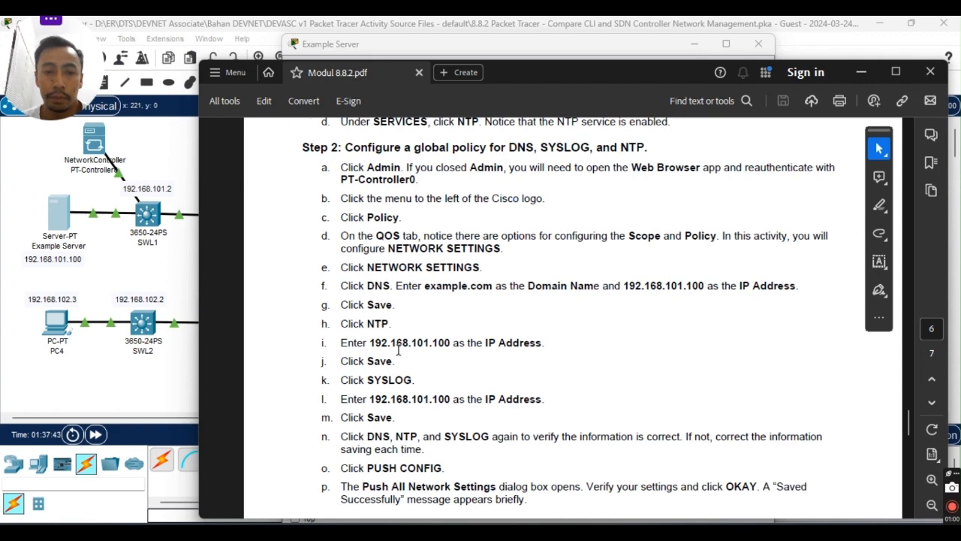
pyautogui.scroll(-1, 399, 353)
pyautogui.scroll(-1, 404, 359)
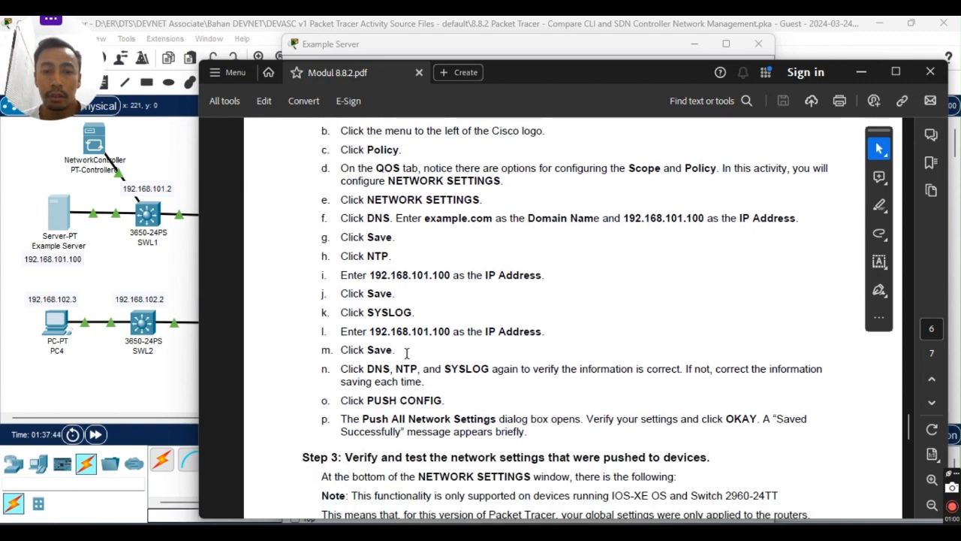
pyautogui.scroll(-1, 413, 359)
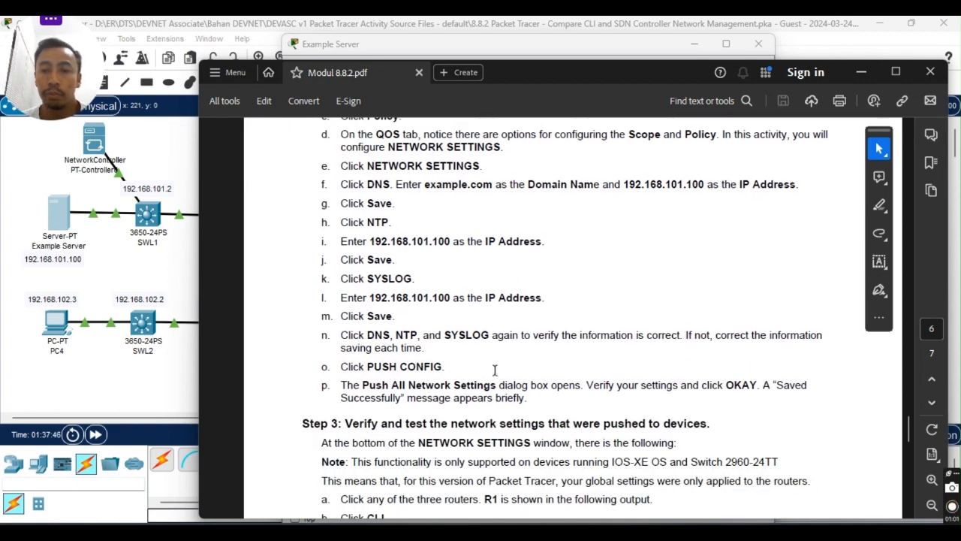
pyautogui.scroll(-2, 481, 364)
pyautogui.scroll(-7, 442, 353)
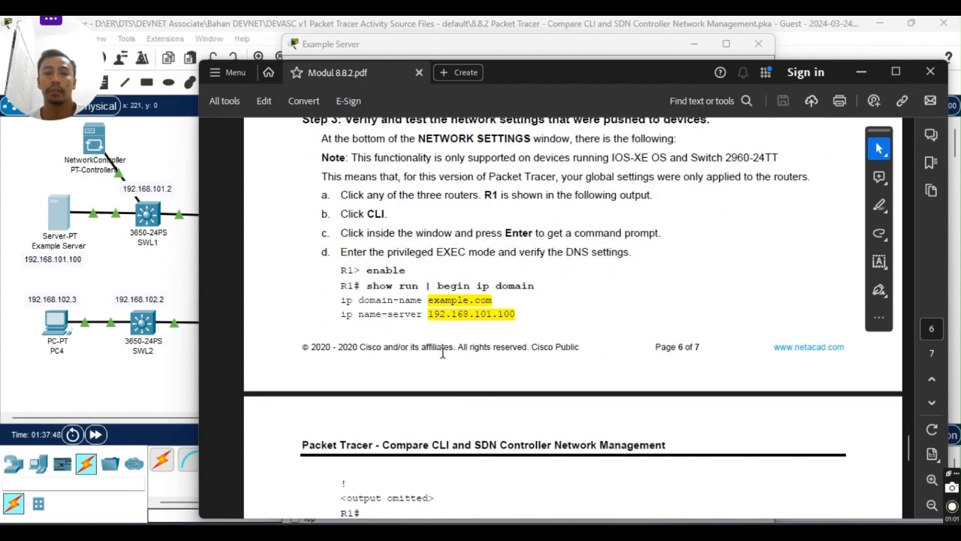
pyautogui.scroll(-7, 440, 325)
pyautogui.scroll(20, 440, 323)
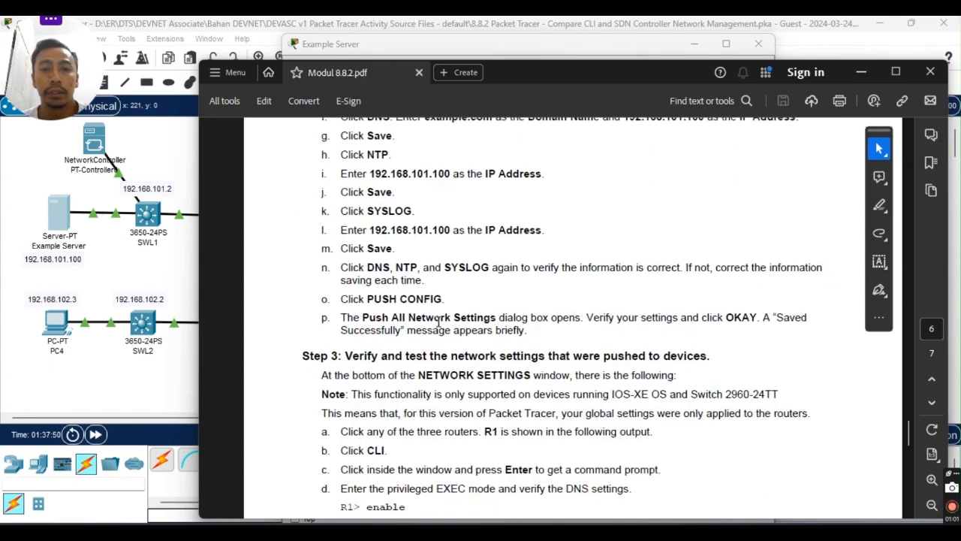
# Leave the PDF, close the Example Server, and open the Admin PC's Web Browser.
pyautogui.scroll(5, 508, 312)
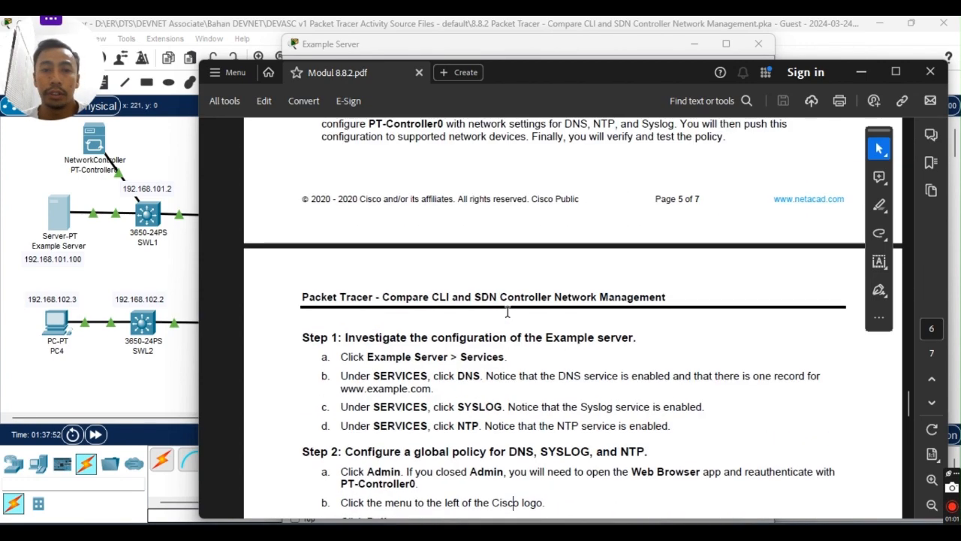
pyautogui.hotkey('alt', 'Tab')
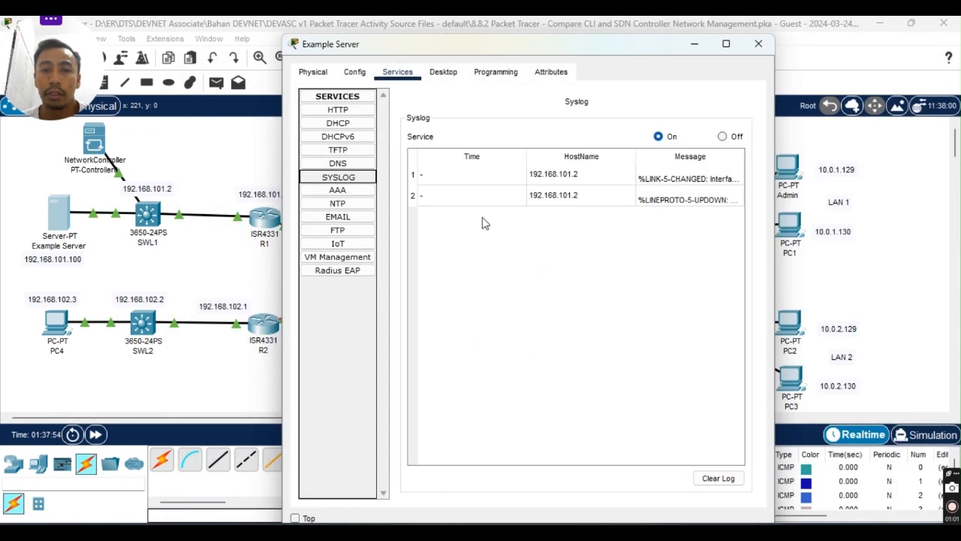
pyautogui.click(757, 45)
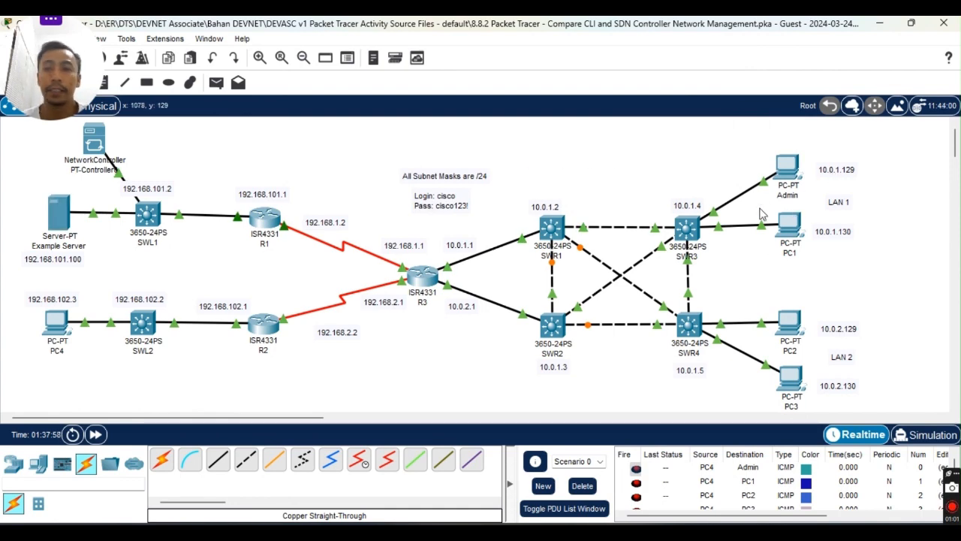
pyautogui.click(788, 166)
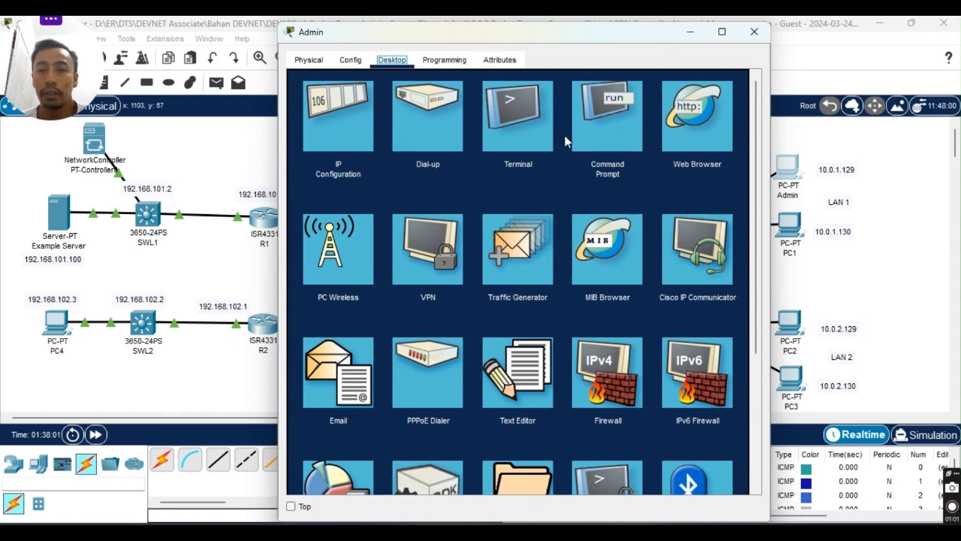
pyautogui.click(696, 118)
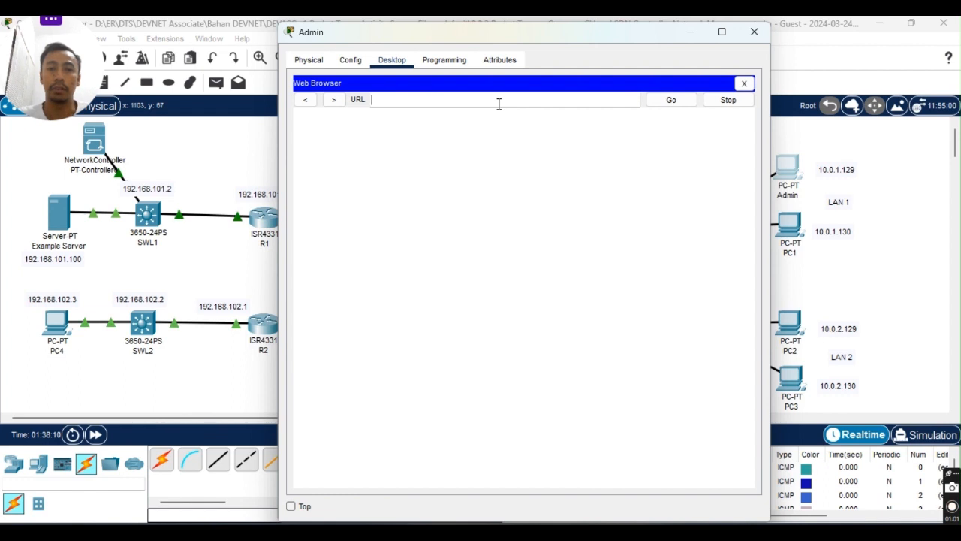
# Load the Network Controller at 192.168.101.254 in the Admin PC's browser.
pyautogui.write('192.168.101')
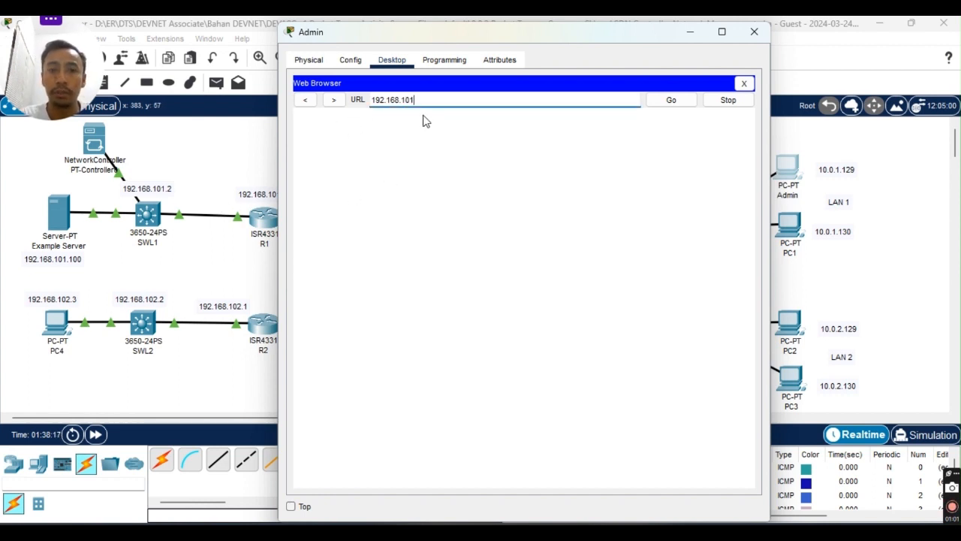
pyautogui.write('54')
pyautogui.press('Return')
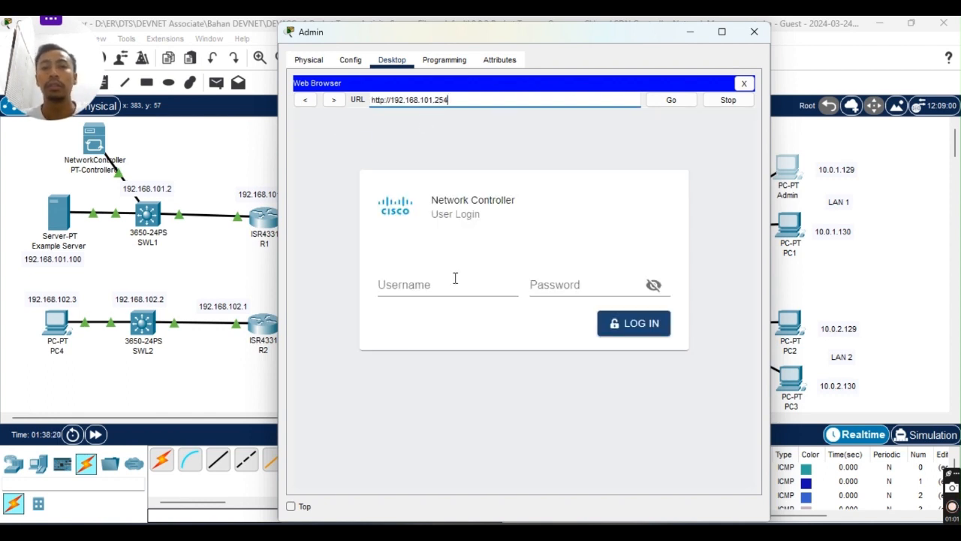
# Log in to the controller with its username and password to reach the health dashboard.
pyautogui.click(438, 286)
pyautogui.write('cisco')
pyautogui.press('Tab')
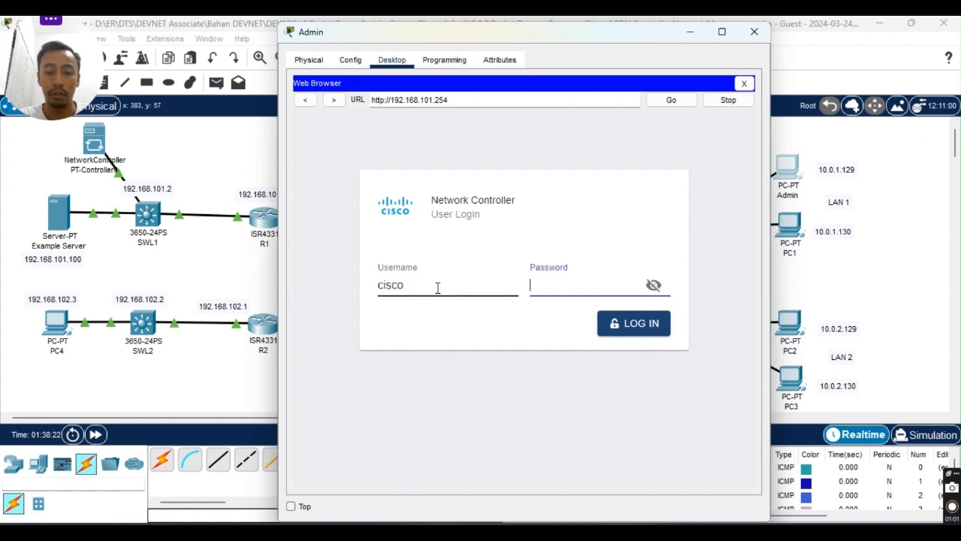
pyautogui.write('cisco')
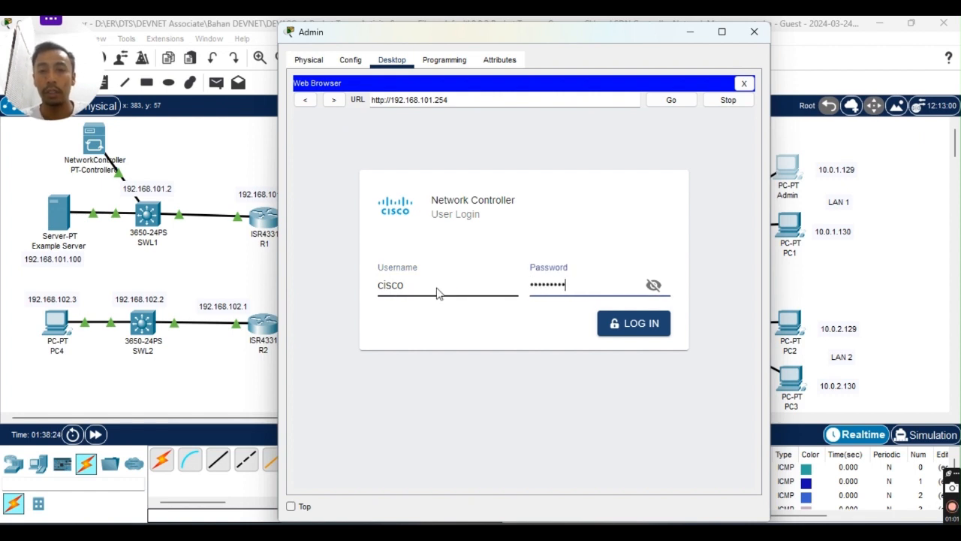
pyautogui.click(611, 329)
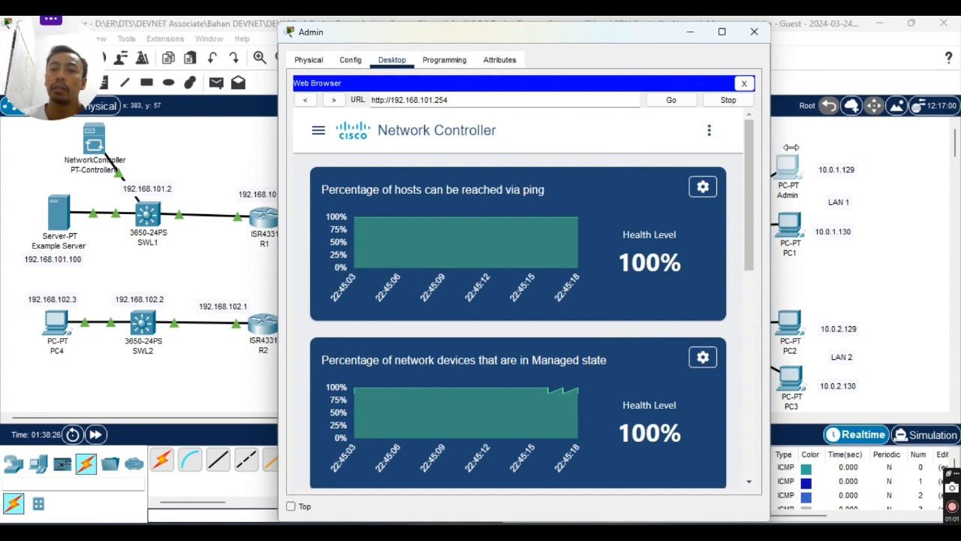
# Widen the Admin browser window on both sides and glance at the lab guide.
pyautogui.moveTo(770, 150); pyautogui.dragTo(960, 169)
pyautogui.moveTo(635, 279)
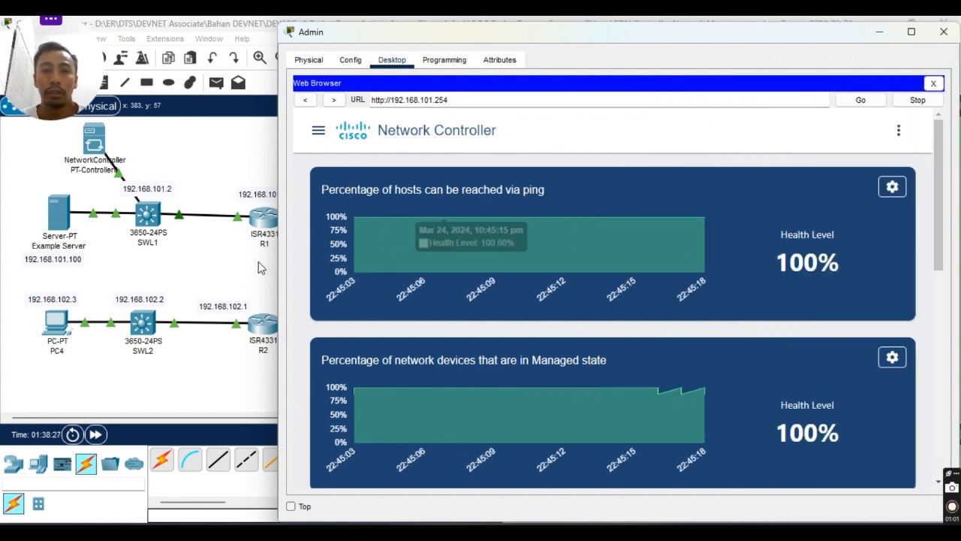
pyautogui.moveTo(279, 238); pyautogui.dragTo(143, 224)
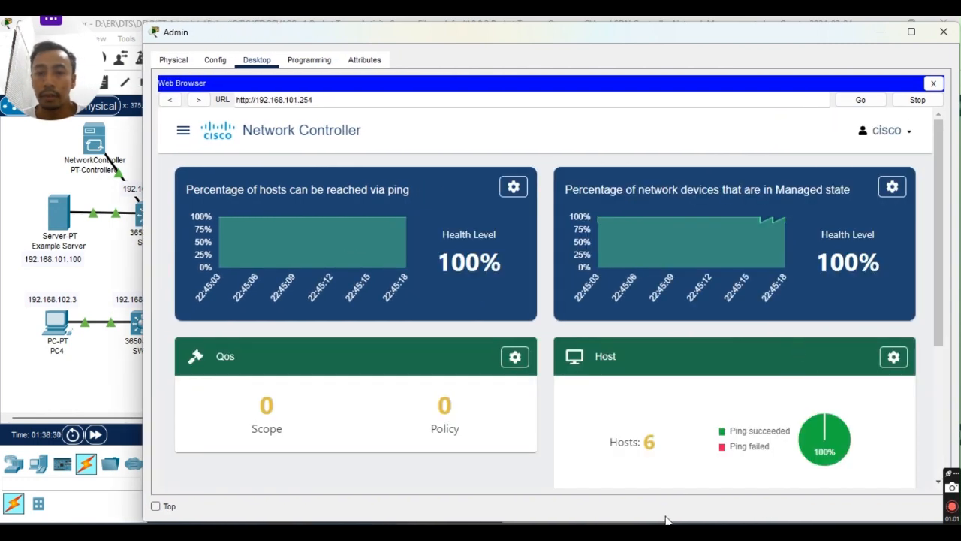
pyautogui.click(600, 533)
pyautogui.scroll(-3, 568, 286)
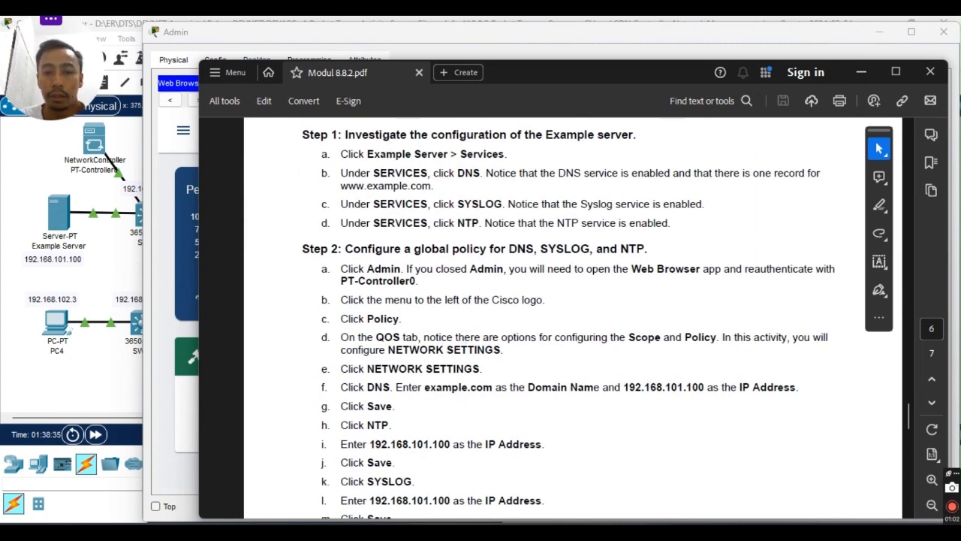
# Go to the controller's Policy page through the navigation menu.
pyautogui.click(605, 533)
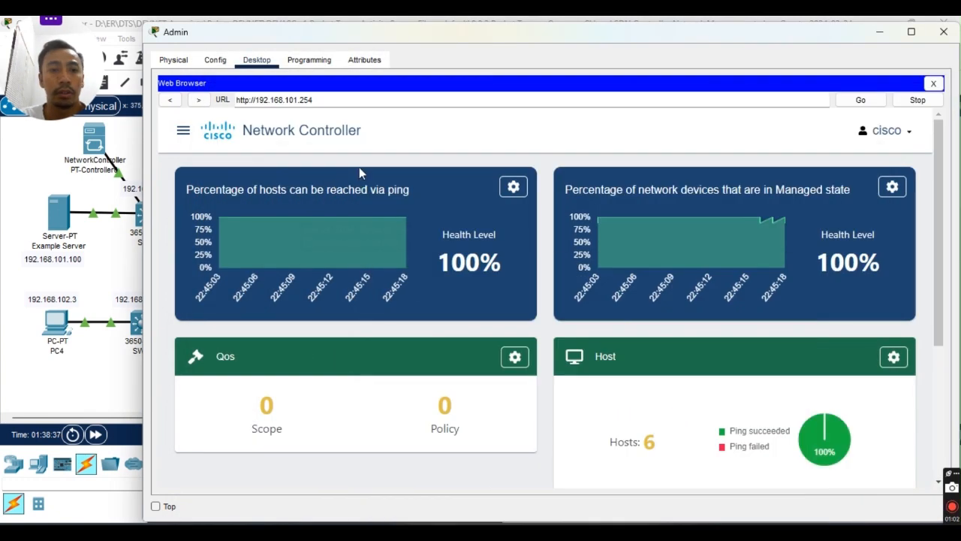
pyautogui.click(177, 131)
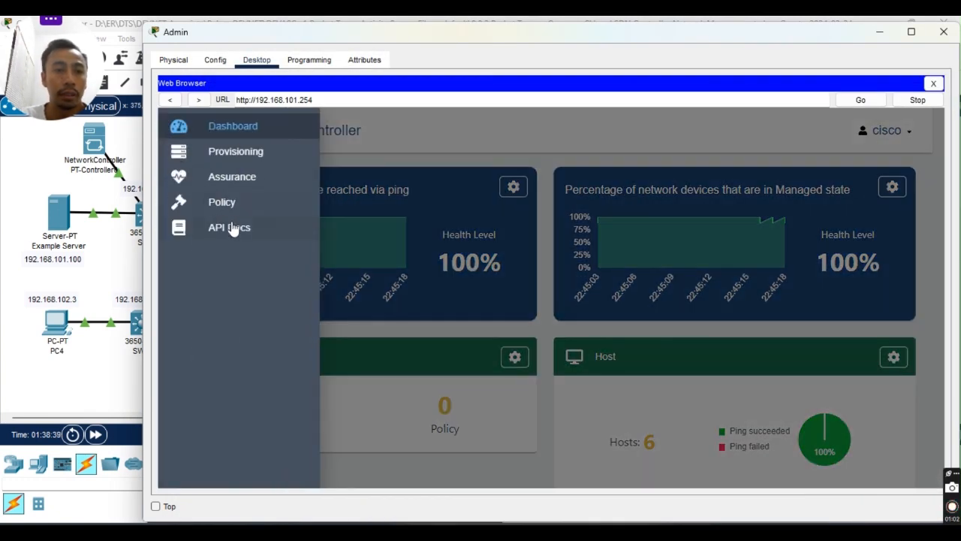
pyautogui.click(241, 205)
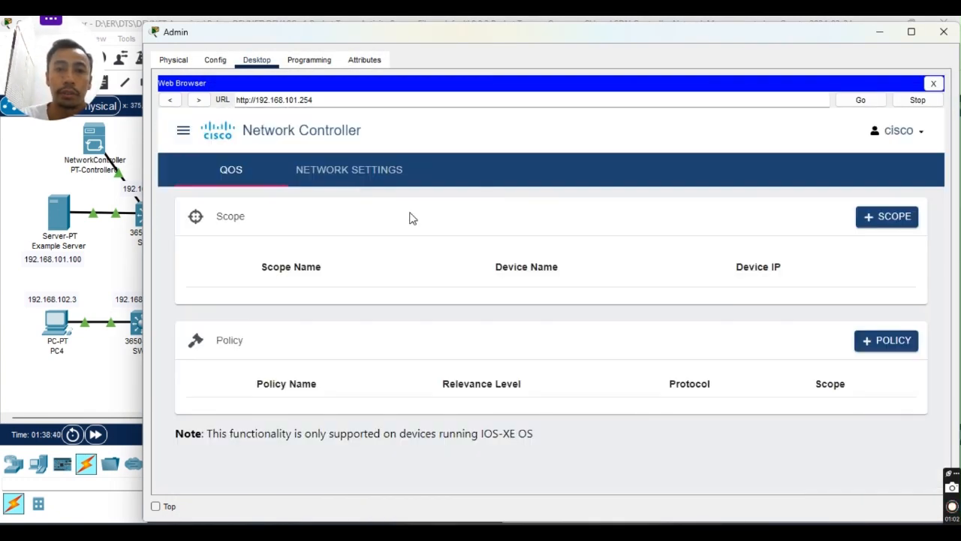
pyautogui.click(234, 179)
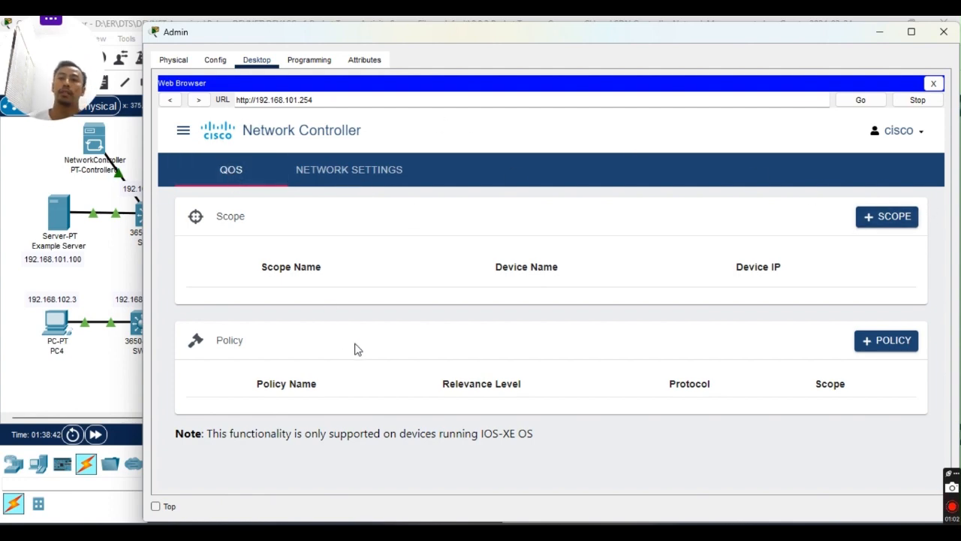
# Scroll the lab guide down to Step 2, then return to the Admin browser.
pyautogui.click(684, 532)
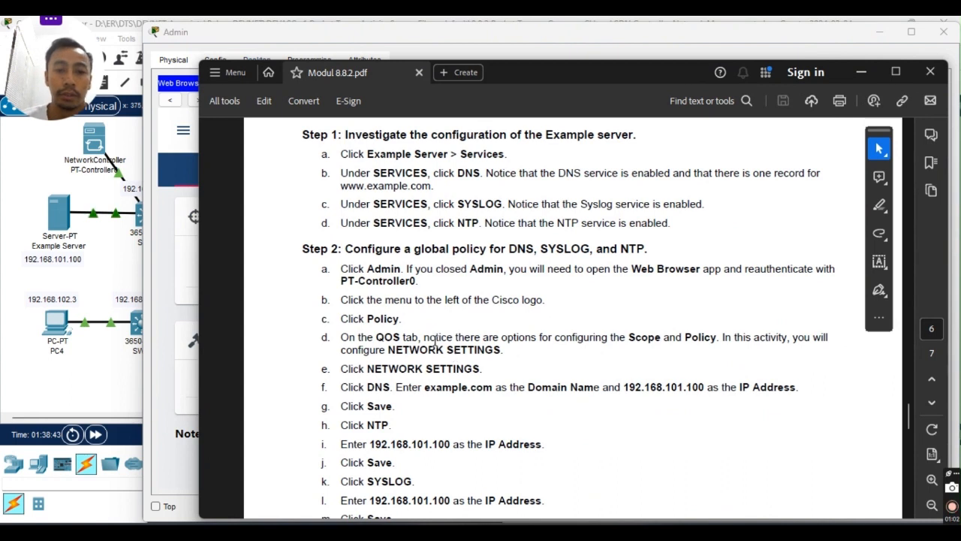
pyautogui.scroll(-2, 470, 360)
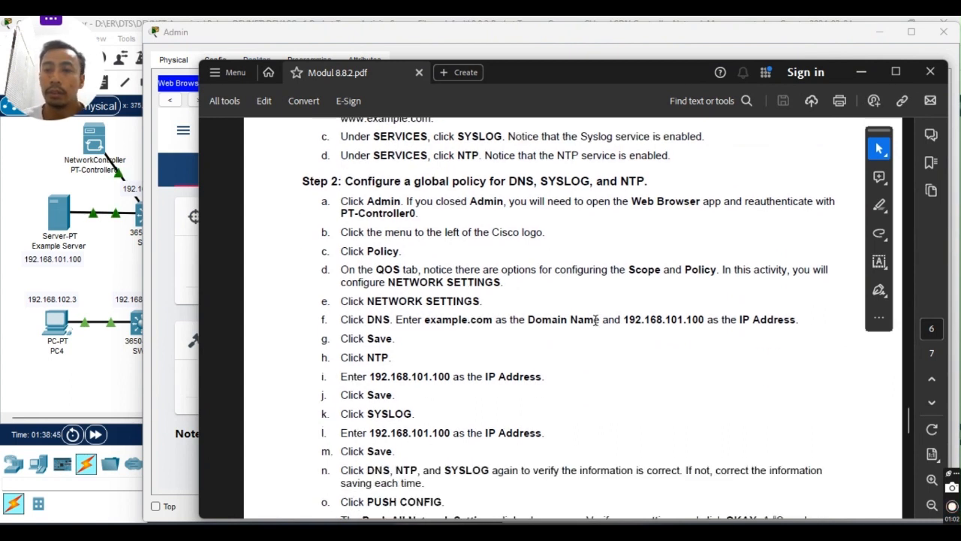
pyautogui.scroll(-1, 383, 310)
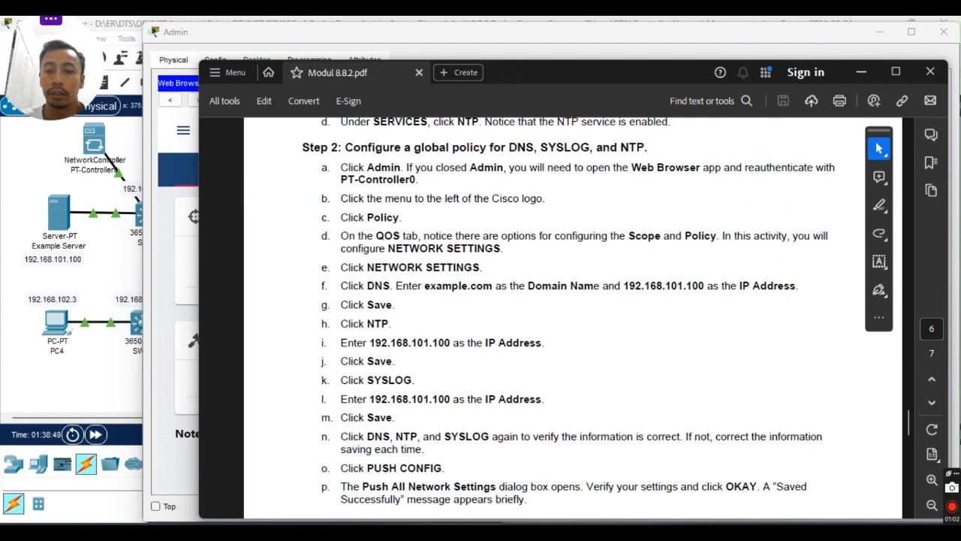
pyautogui.hotkey('alt', 'Tab')
# Open Network Settings and look through the AAA, DNS, NET FLOW, NTP and SYSLOG forms.
pyautogui.click(347, 173)
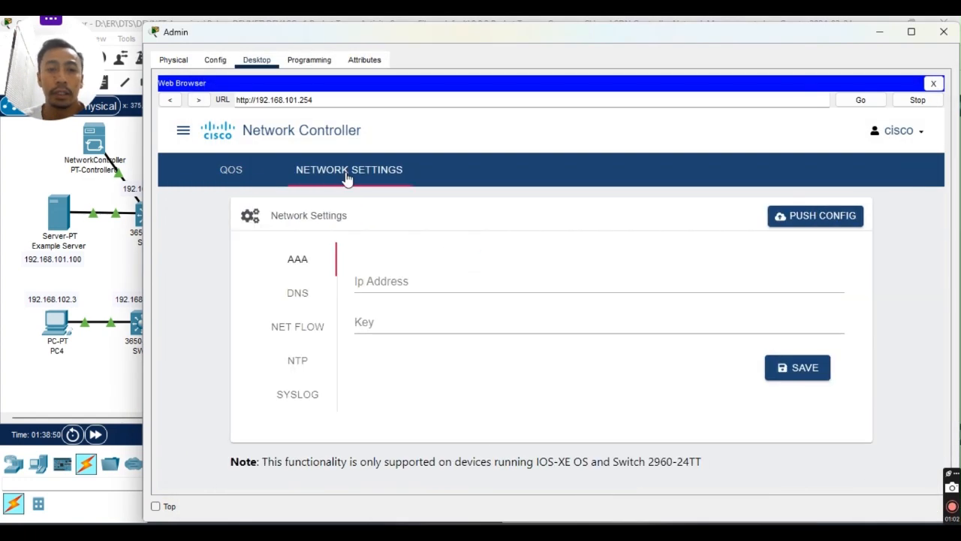
pyautogui.click(385, 281)
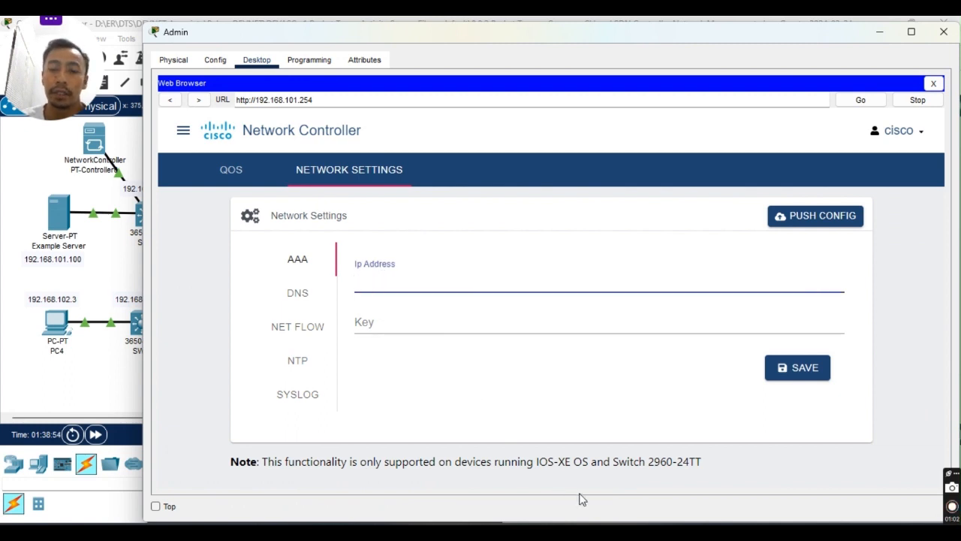
pyautogui.click(298, 307)
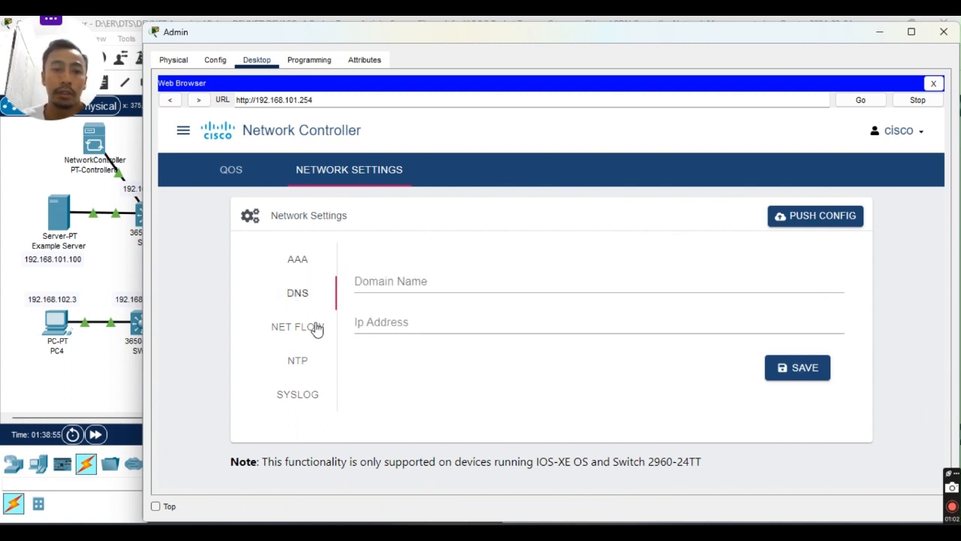
pyautogui.click(313, 329)
pyautogui.click(301, 361)
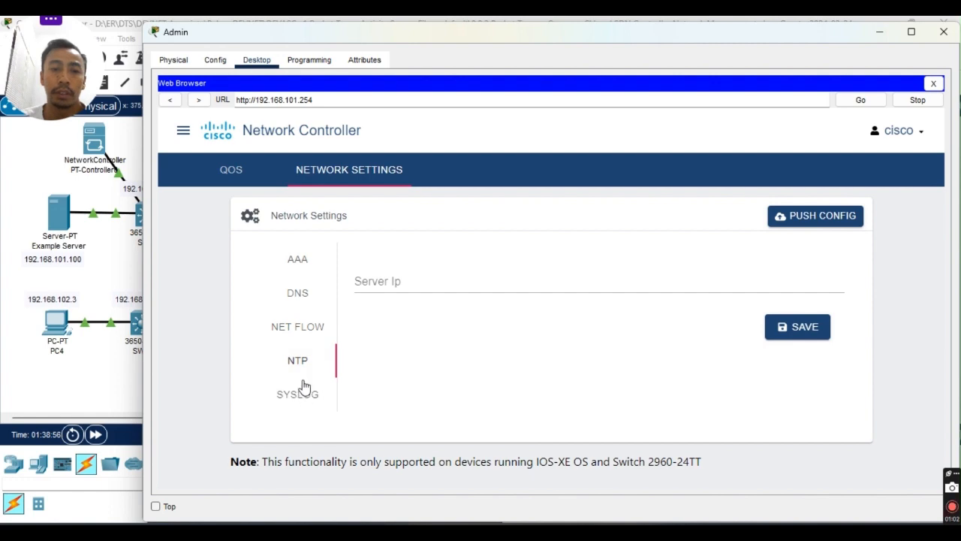
pyautogui.click(299, 395)
pyautogui.click(304, 260)
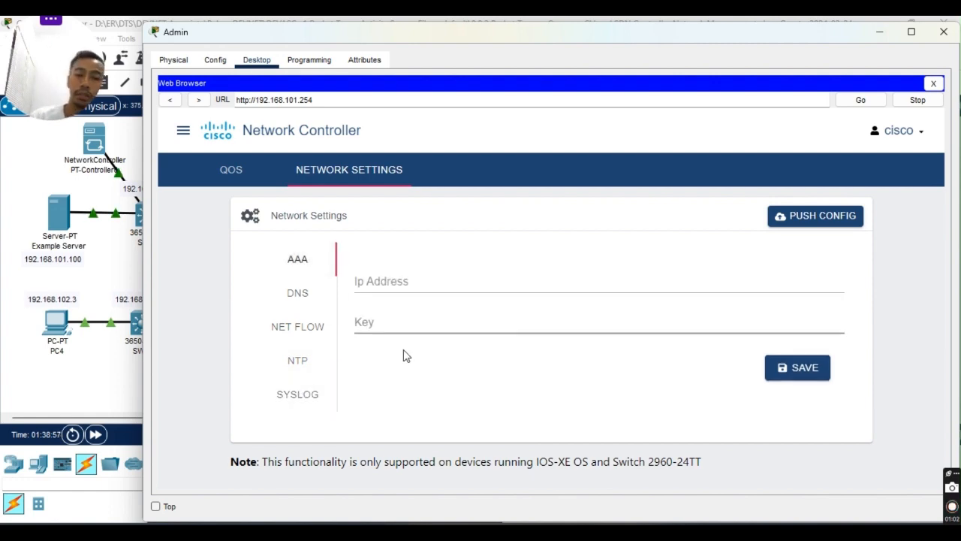
# Review Step 2's server entries in the lab guide, then bring the network topology forward.
pyautogui.click(652, 531)
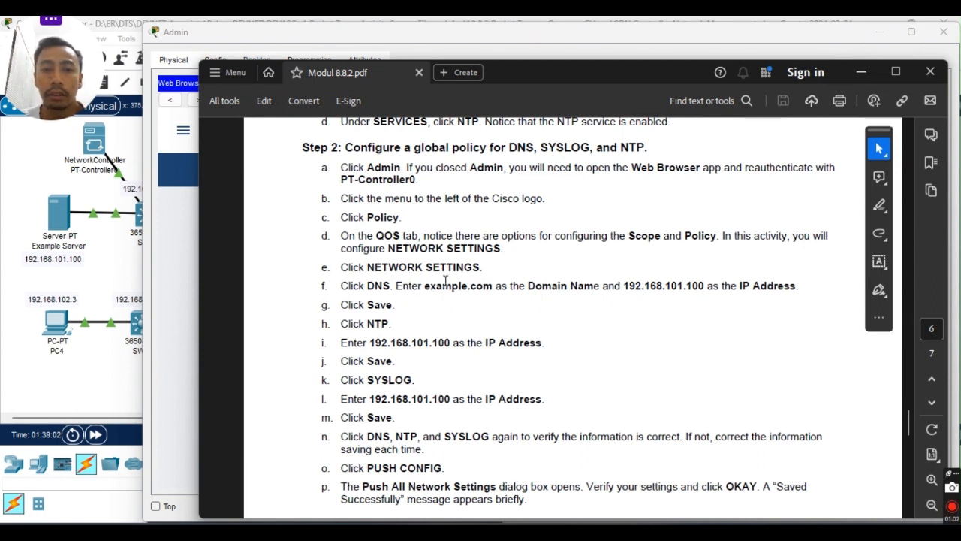
pyautogui.scroll(-2, 445, 281)
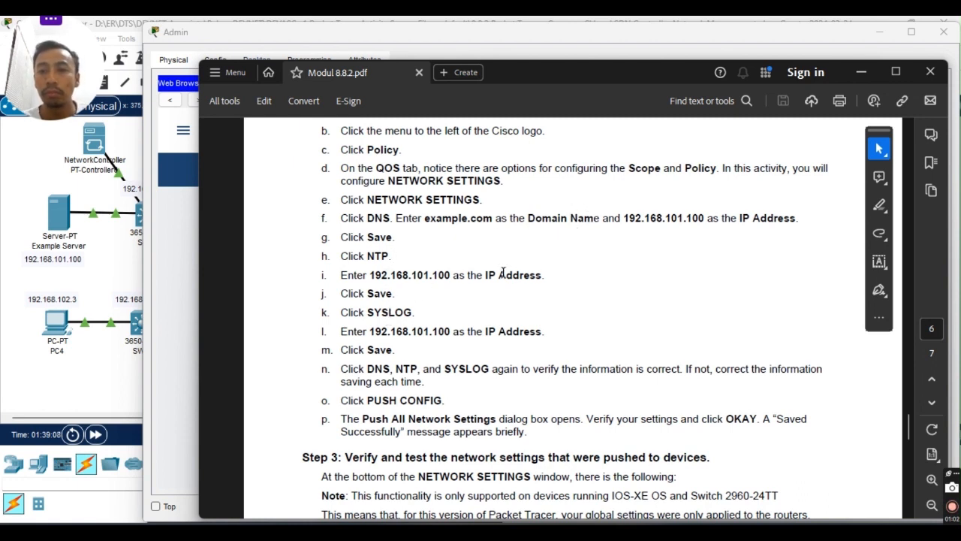
pyautogui.scroll(1, 517, 269)
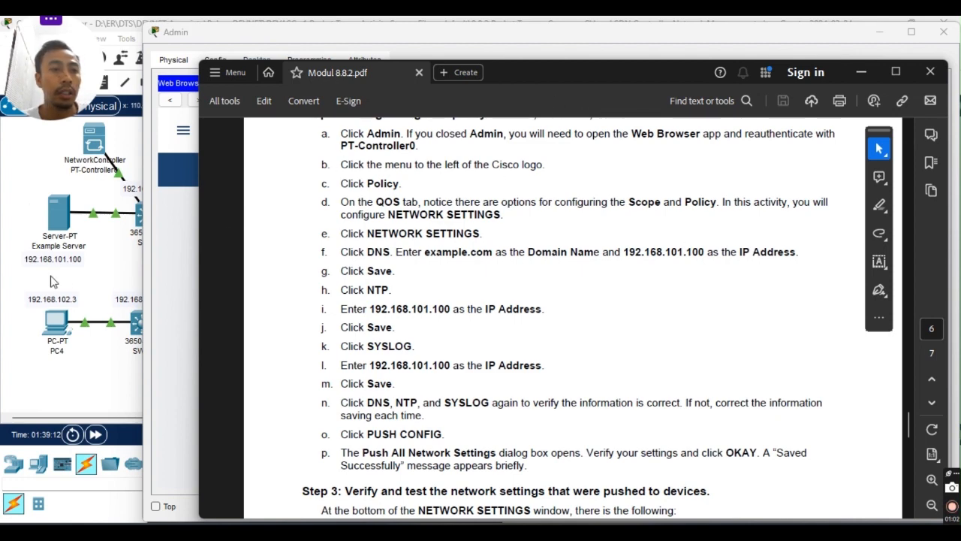
pyautogui.click(23, 181)
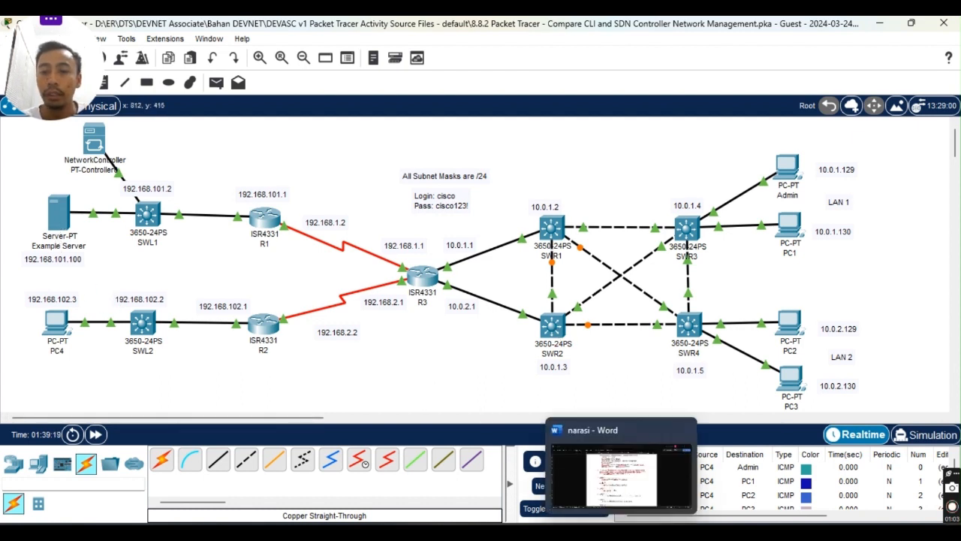
# In the restored Admin browser, set the AAA IP to 192.168.101.100, then focus the DNS Domain Name field.
pyautogui.moveTo(653, 532)
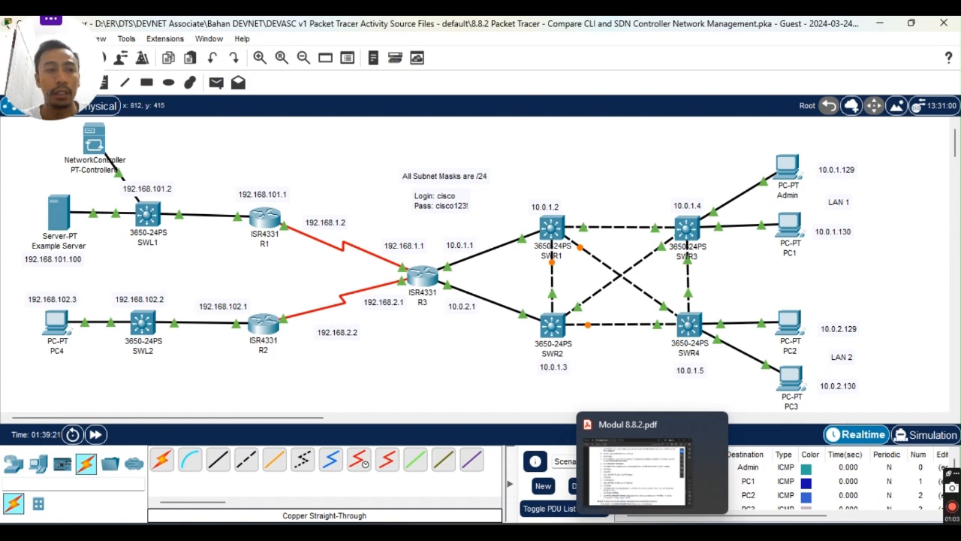
pyautogui.moveTo(622, 532)
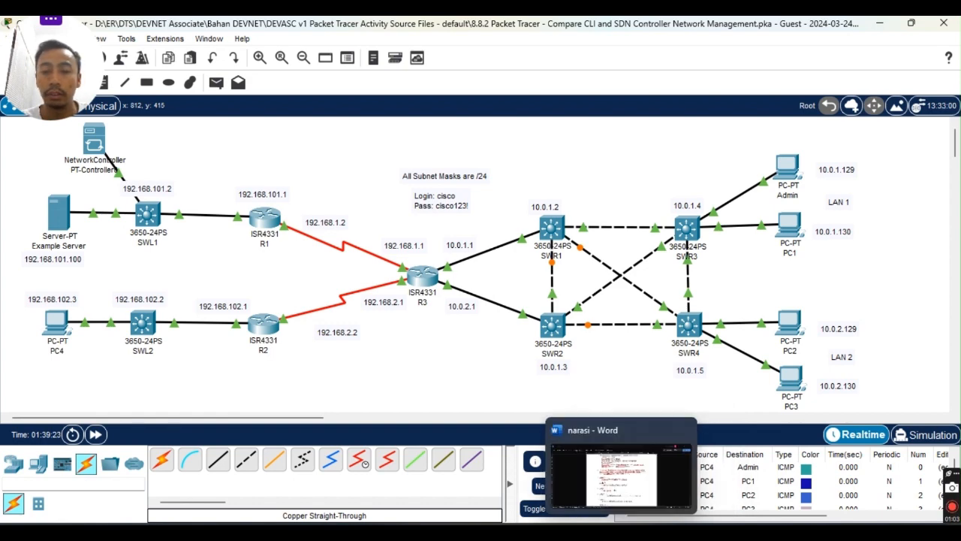
pyautogui.click(697, 465)
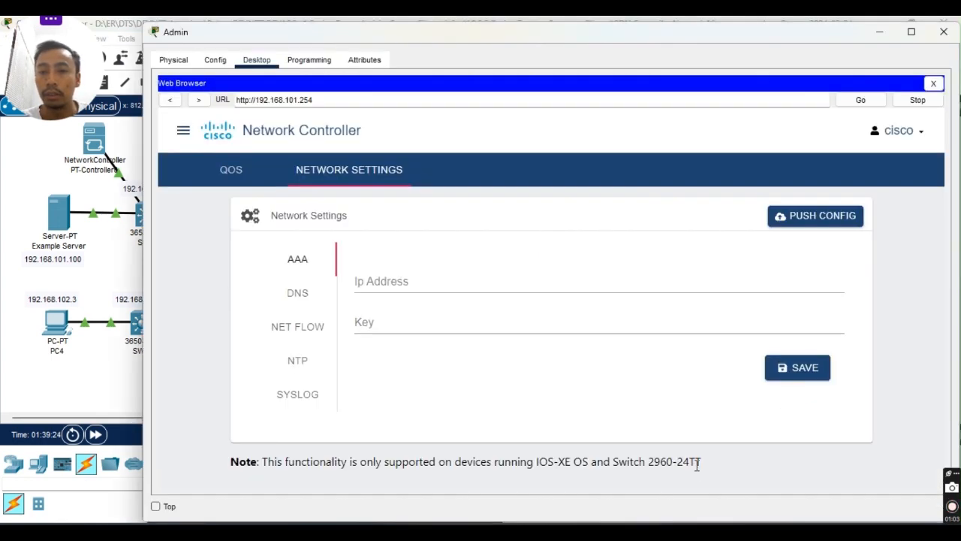
pyautogui.click(392, 278)
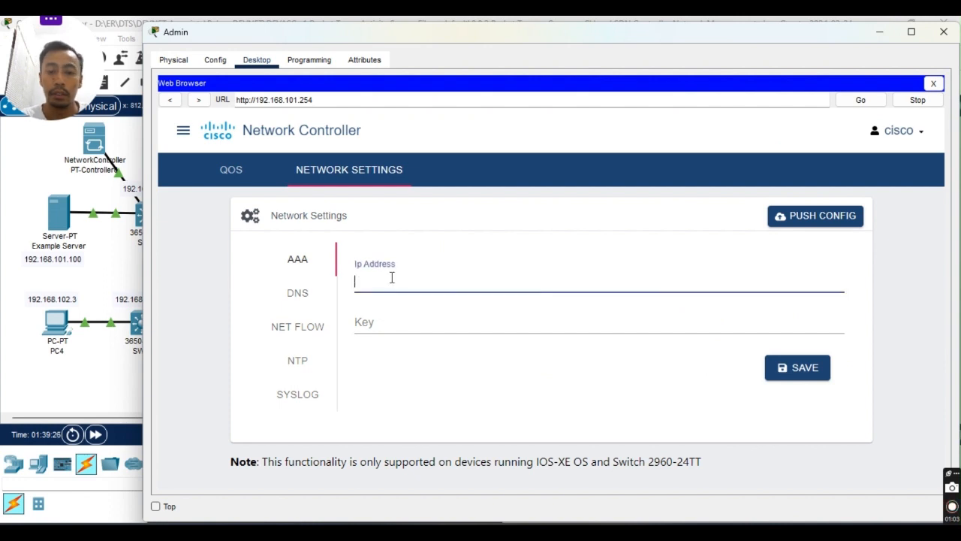
pyautogui.write('192.168.101.100')
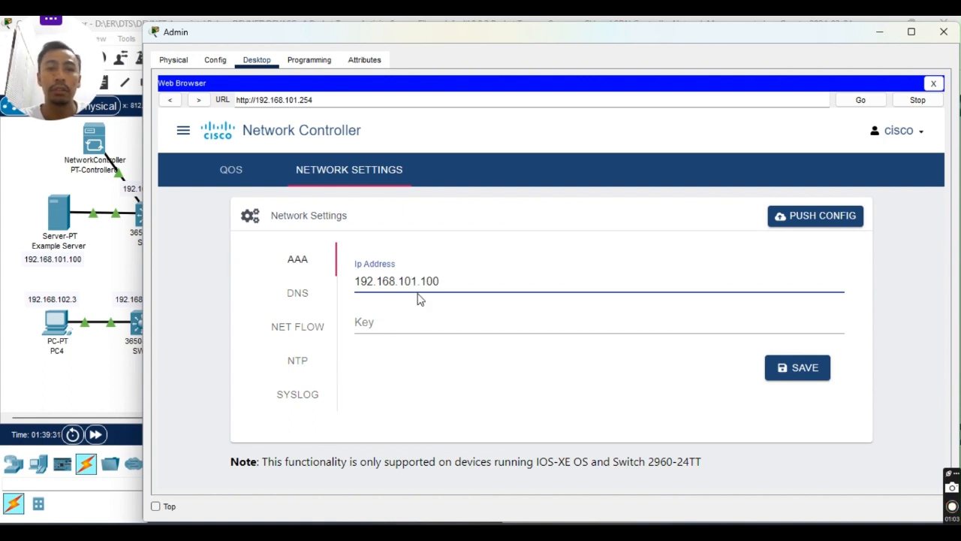
pyautogui.click(298, 294)
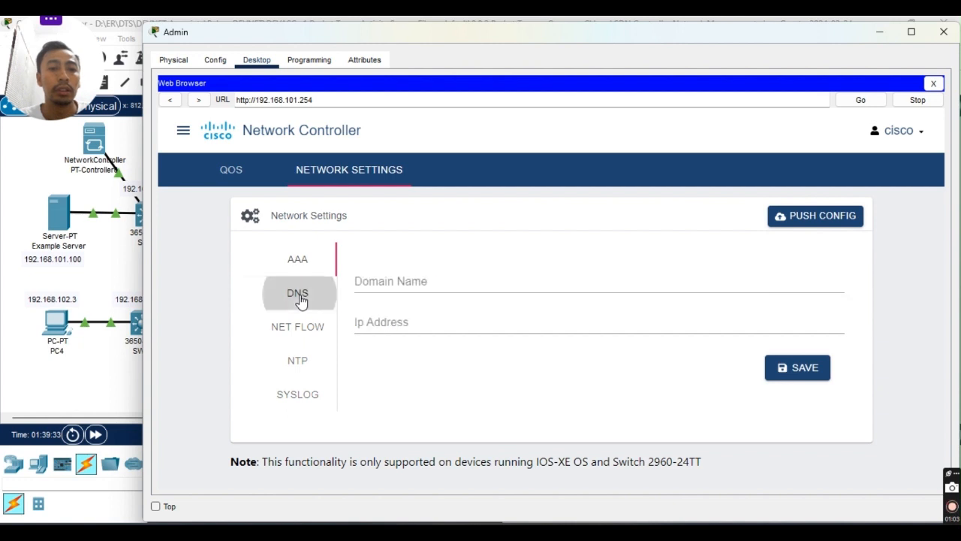
pyautogui.click(367, 284)
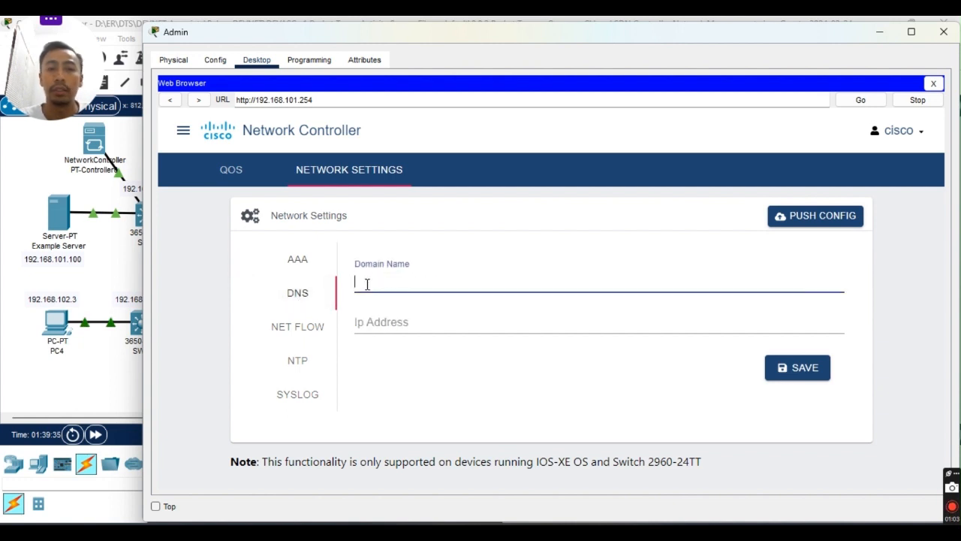
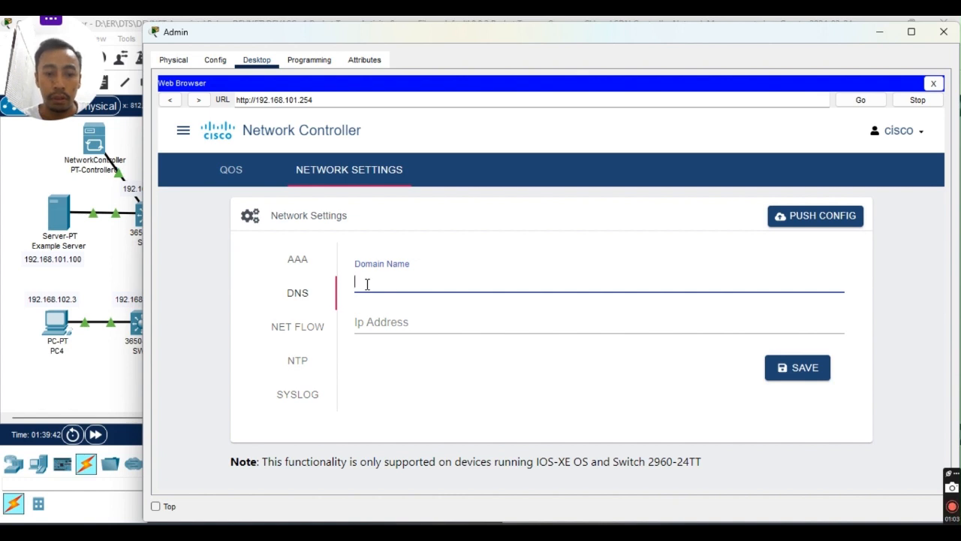
pyautogui.write('www')
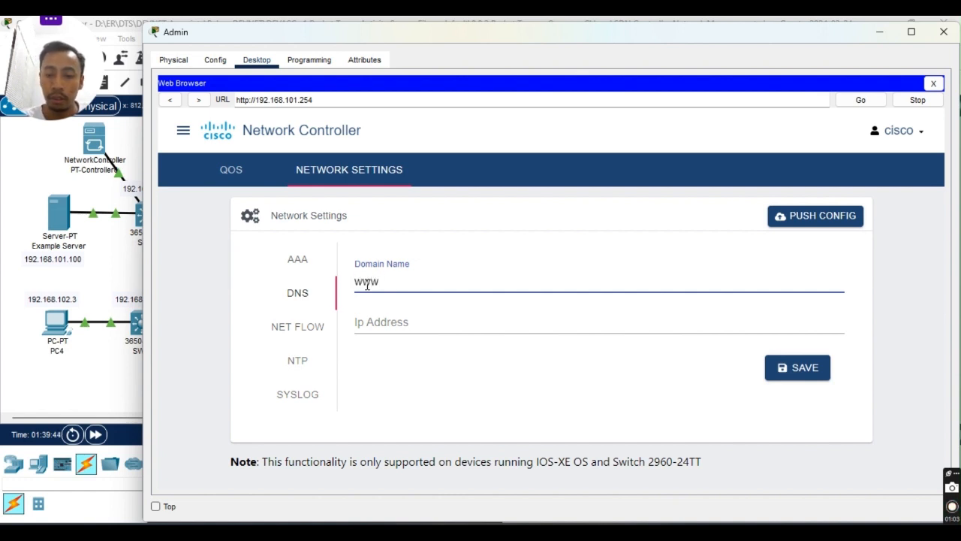
pyautogui.write('.example')
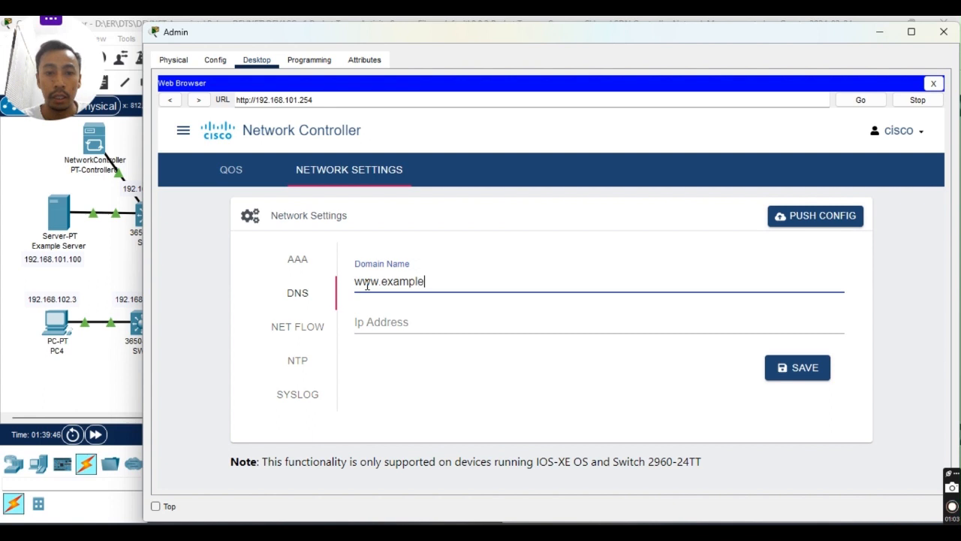
pyautogui.write('.com')
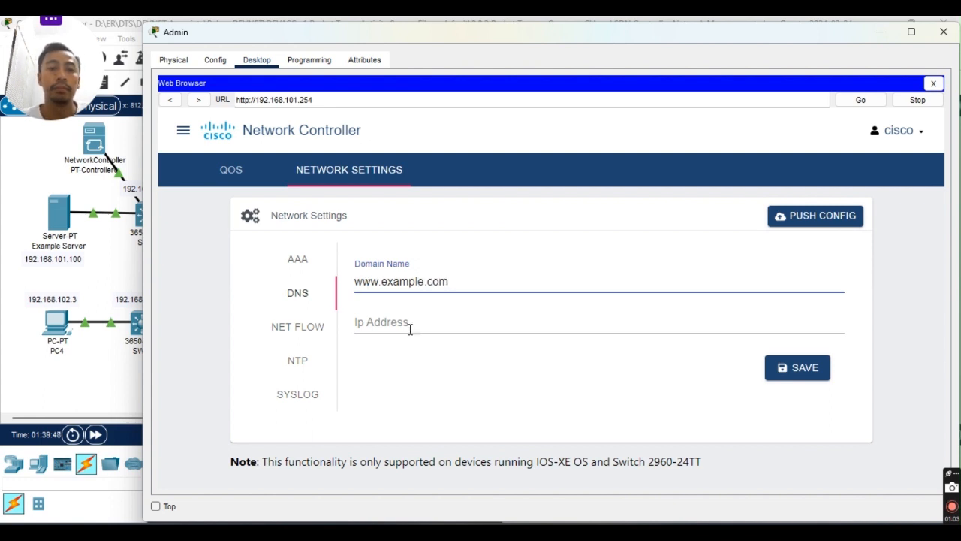
pyautogui.click(410, 327)
pyautogui.write('192.1')
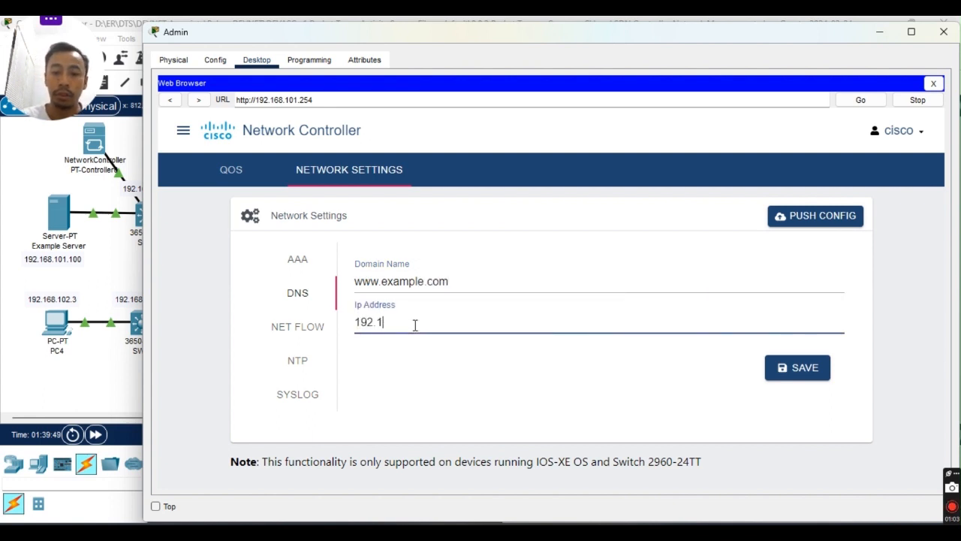
pyautogui.write('68.101.100')
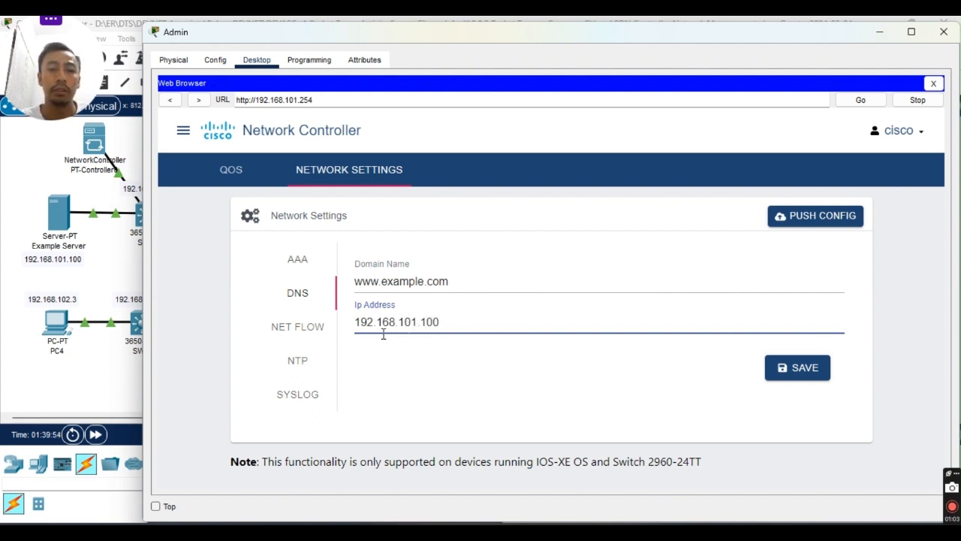
pyautogui.click(305, 361)
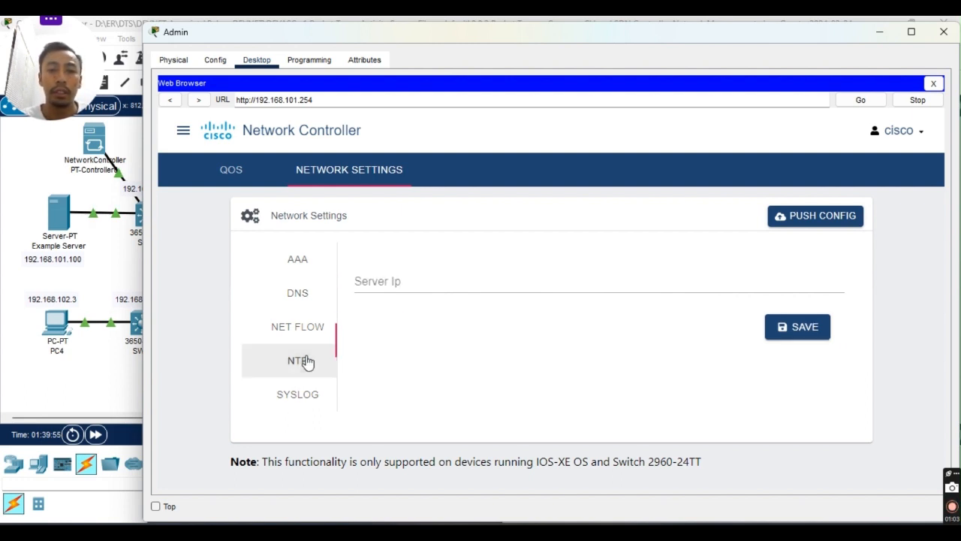
# Check the lab guide and set the NTP server IP to 192.168.101.11.
pyautogui.click(408, 284)
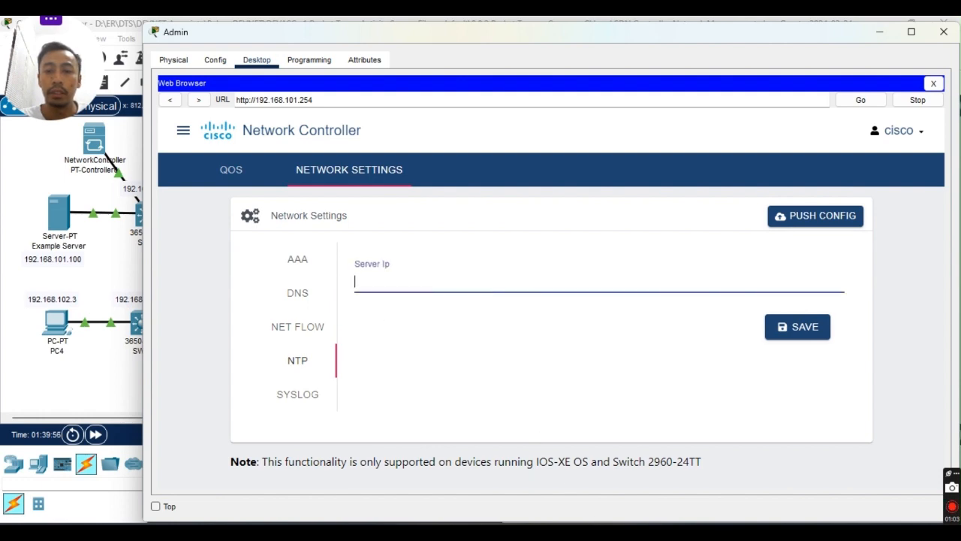
pyautogui.click(612, 457)
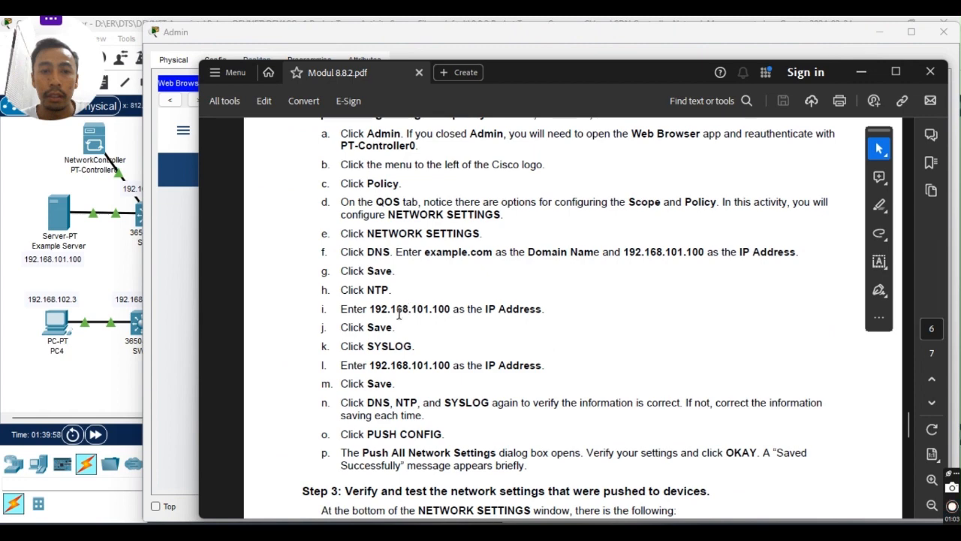
pyautogui.click(511, 531)
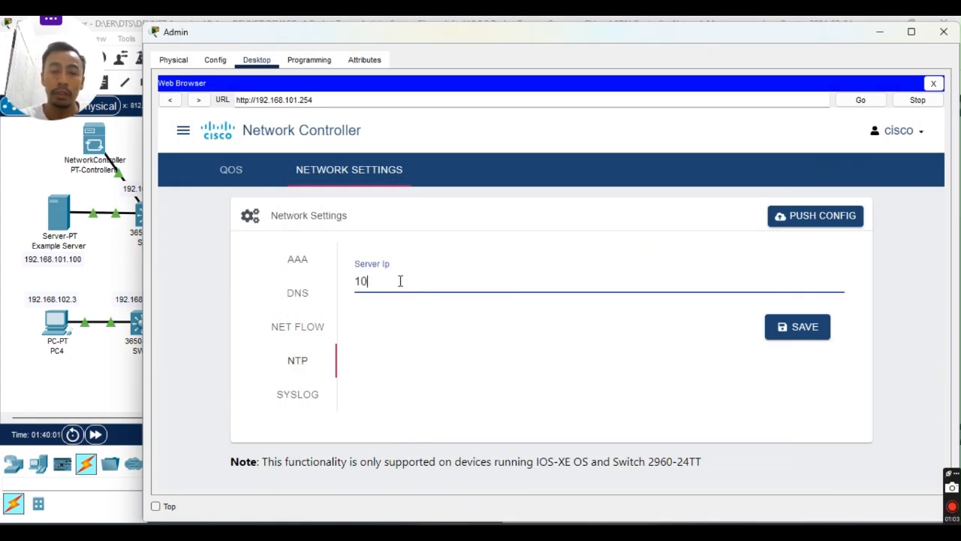
pyautogui.press('BackSpace')
pyautogui.write('92.16')
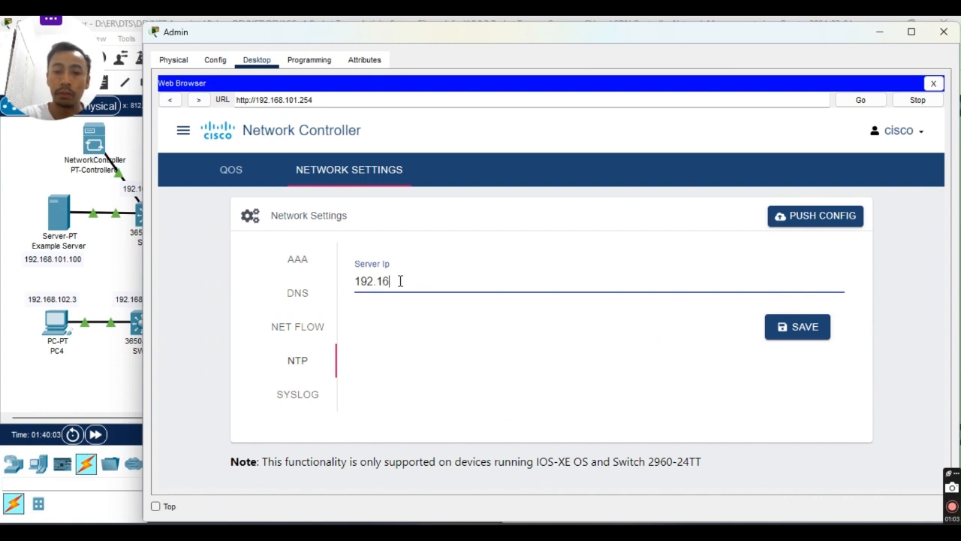
pyautogui.write('8.101.11')
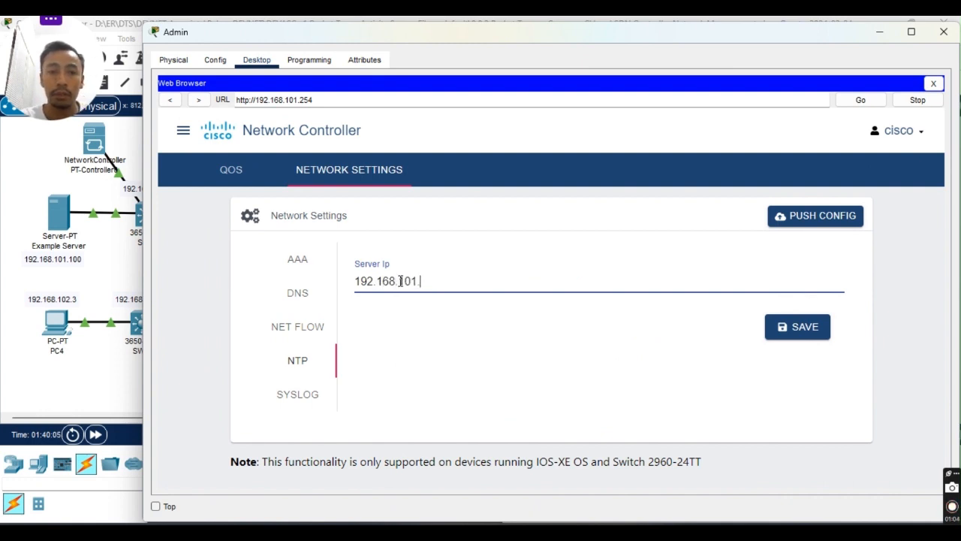
pyautogui.click(313, 397)
pyautogui.click(408, 311)
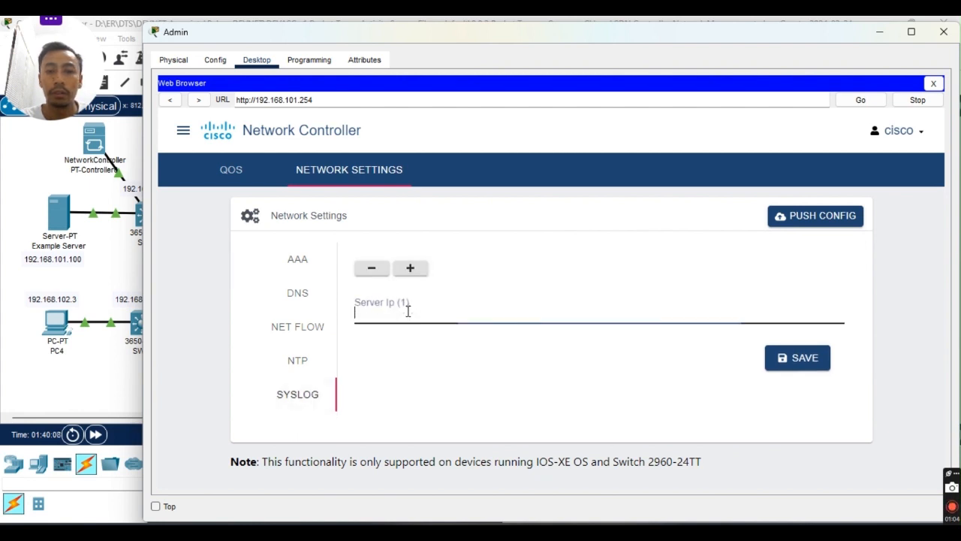
# Set the Syslog server IP to 192.168.101.100 and recheck the empty NTP Server Ip field.
pyautogui.write('192.168')
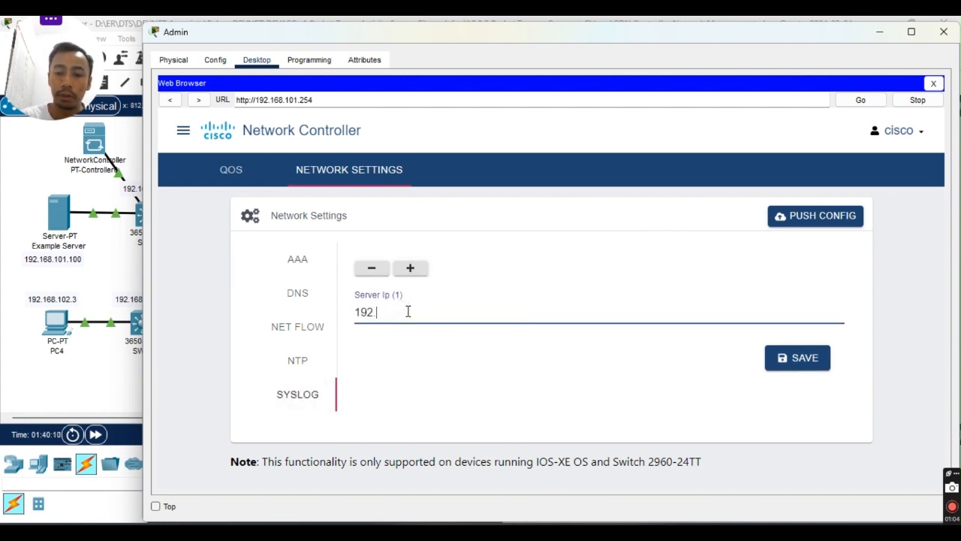
pyautogui.write('0')
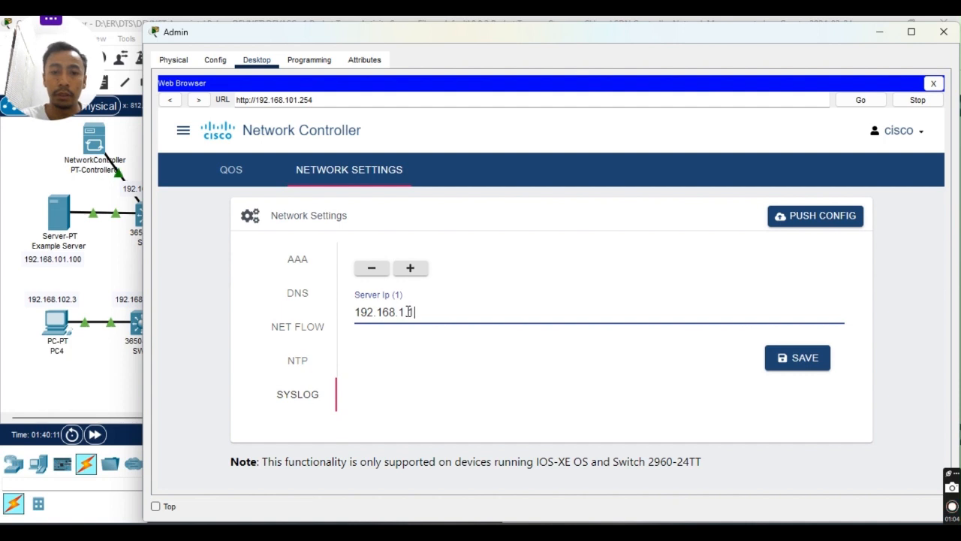
pyautogui.write('1')
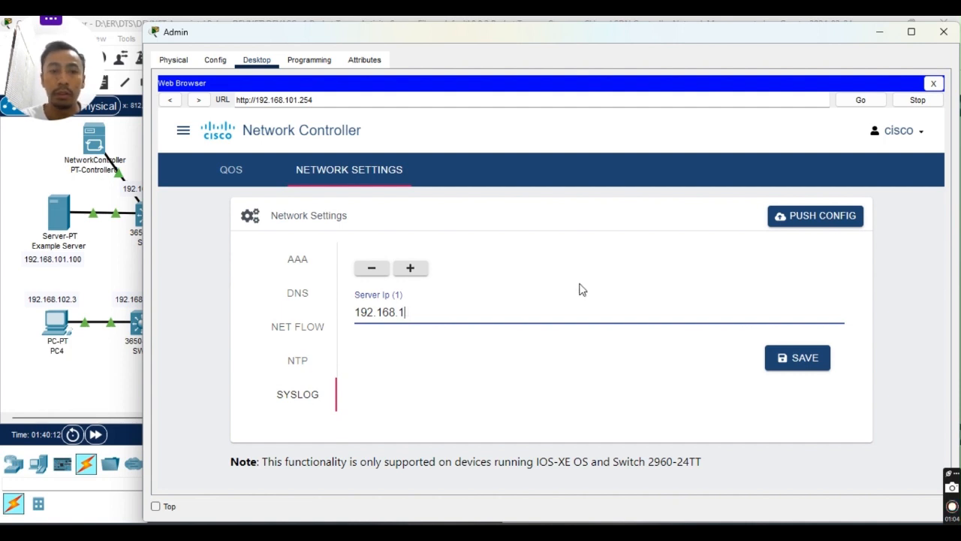
pyautogui.write('01.')
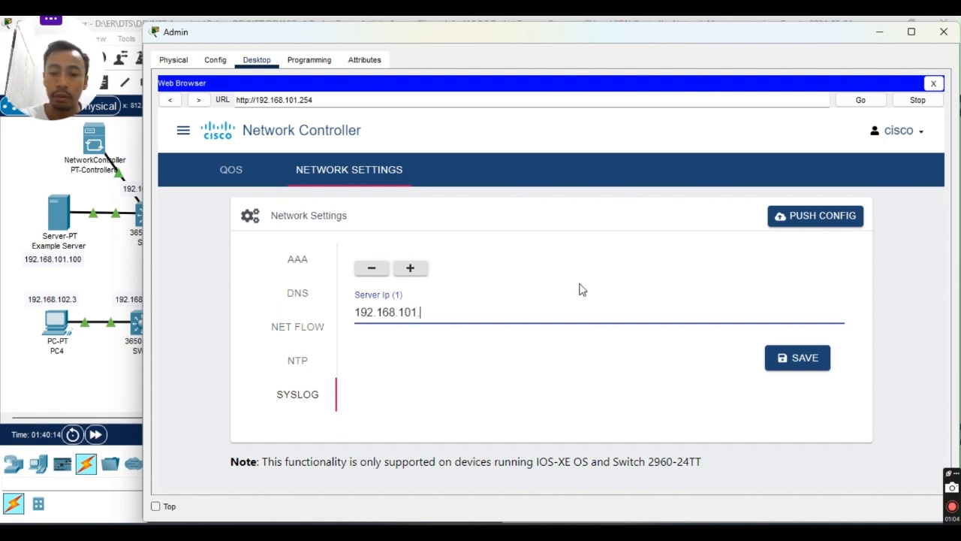
pyautogui.write('100')
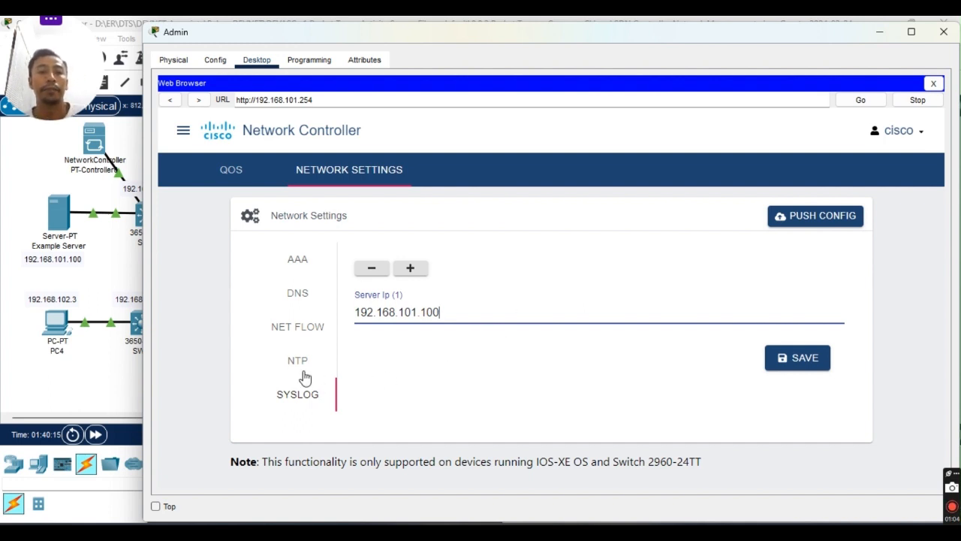
pyautogui.click(302, 368)
pyautogui.click(389, 280)
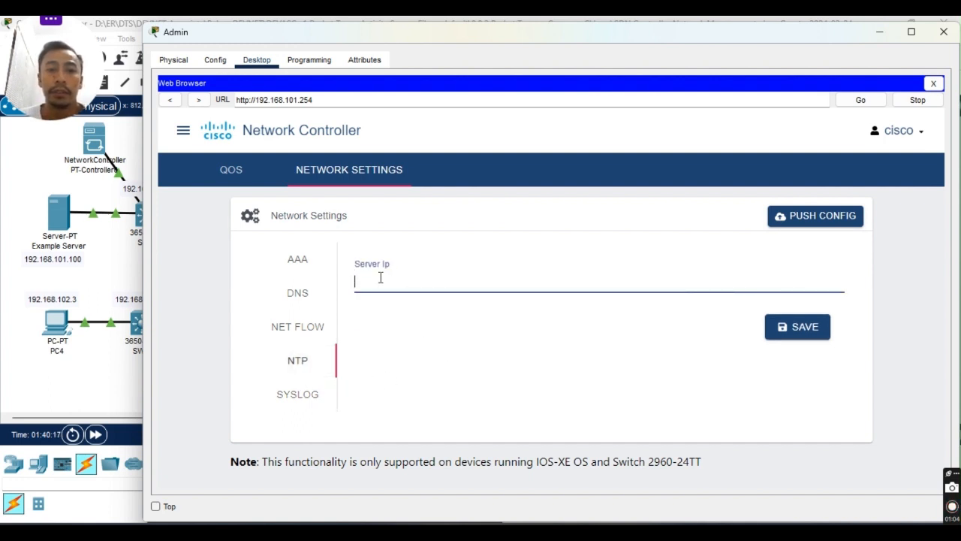
pyautogui.click(289, 255)
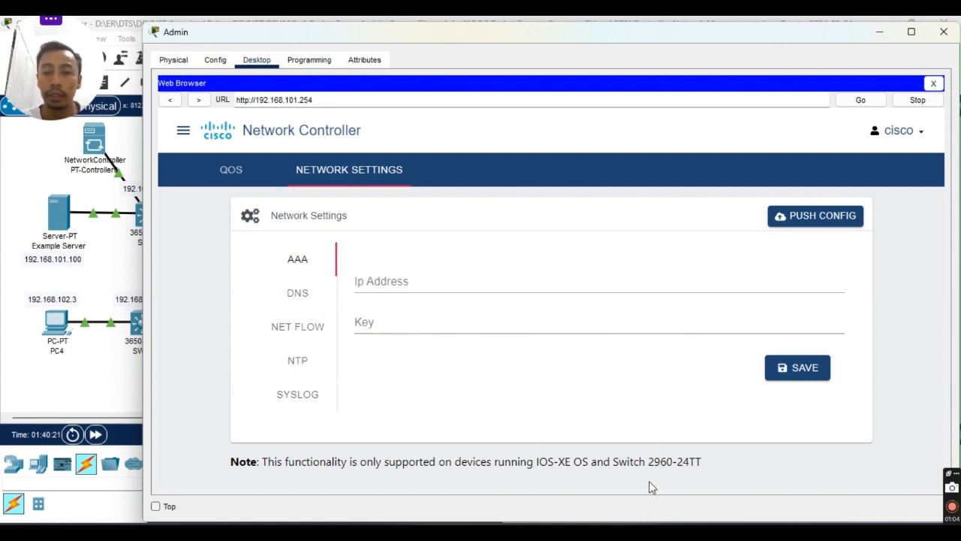
pyautogui.click(489, 532)
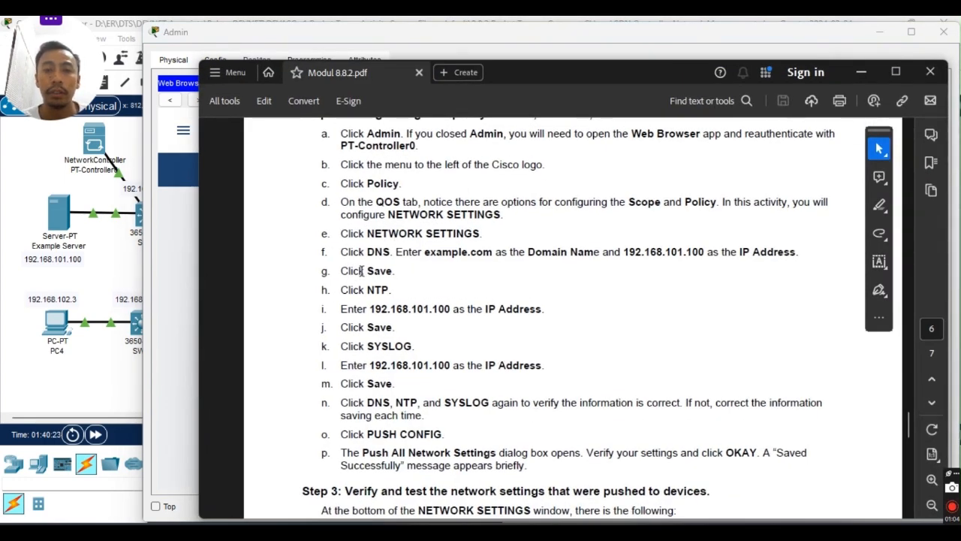
pyautogui.scroll(1, 361, 270)
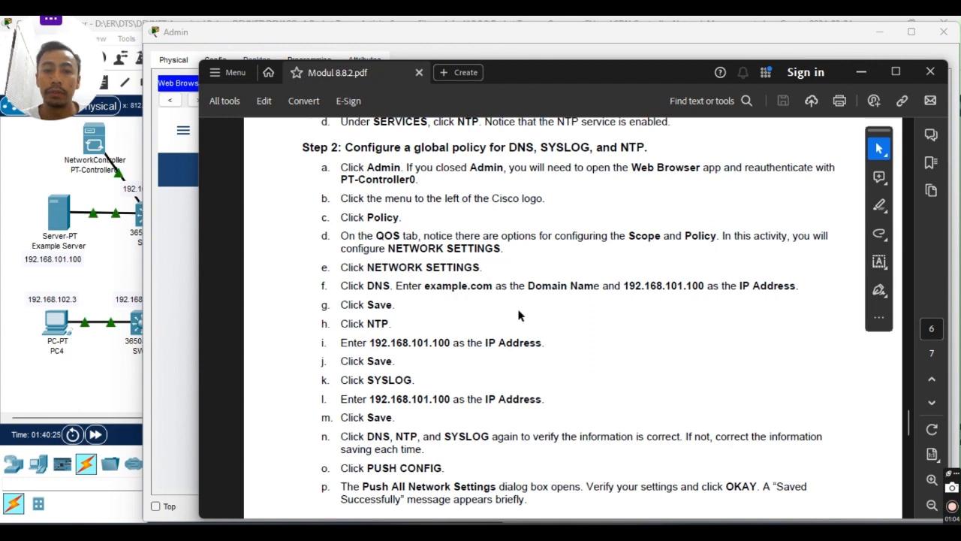
pyautogui.scroll(-2, 518, 312)
pyautogui.scroll(-1, 465, 323)
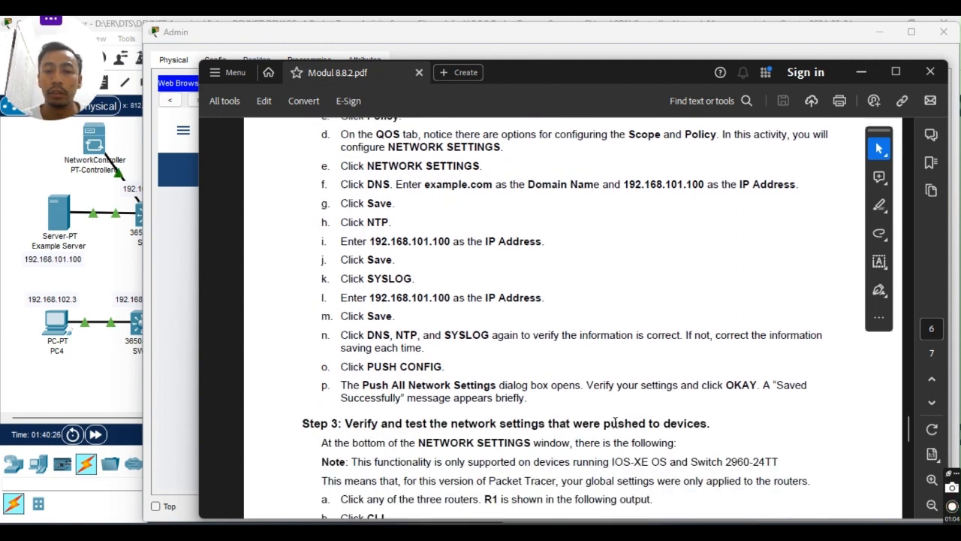
pyautogui.scroll(1, 481, 293)
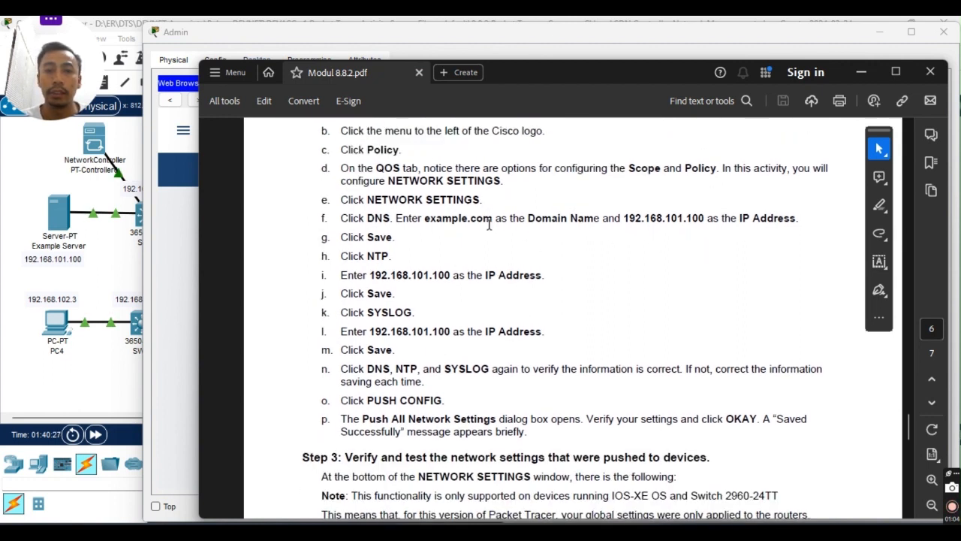
pyautogui.moveTo(409, 219); pyautogui.dragTo(426, 220)
pyautogui.click(454, 219)
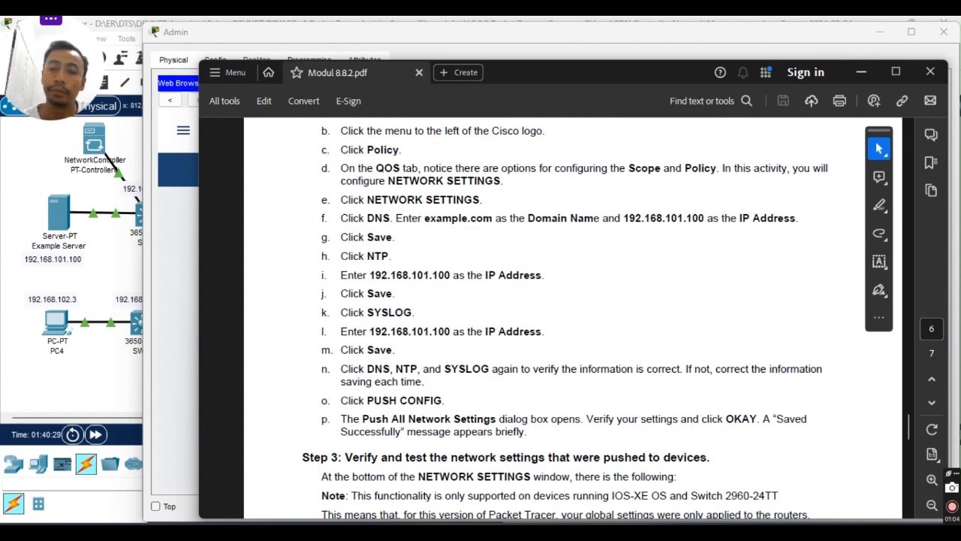
pyautogui.hotkey('alt', 'Tab')
pyautogui.click(314, 259)
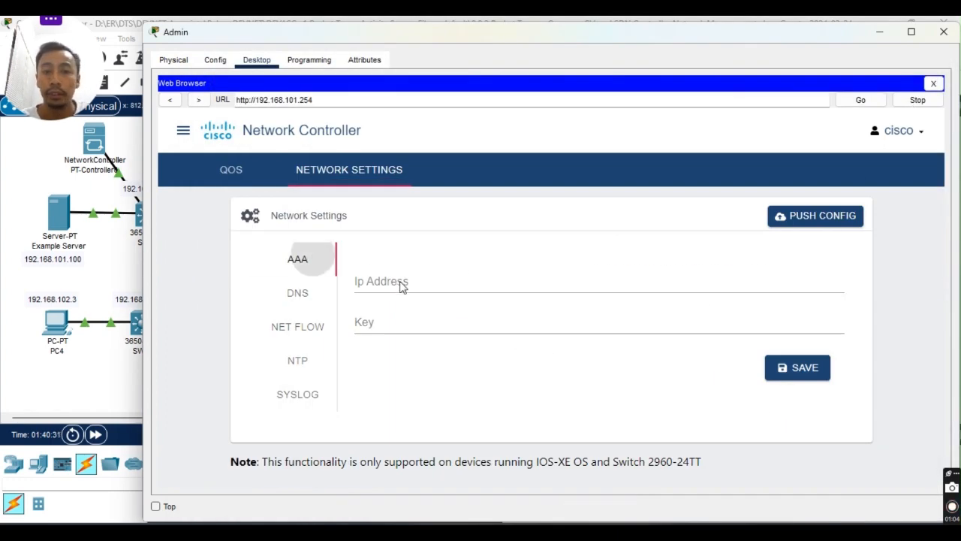
# Enter 192.168.101.100 as the AAA server IP and check it against the lab guide.
pyautogui.click(402, 284)
pyautogui.write('1')
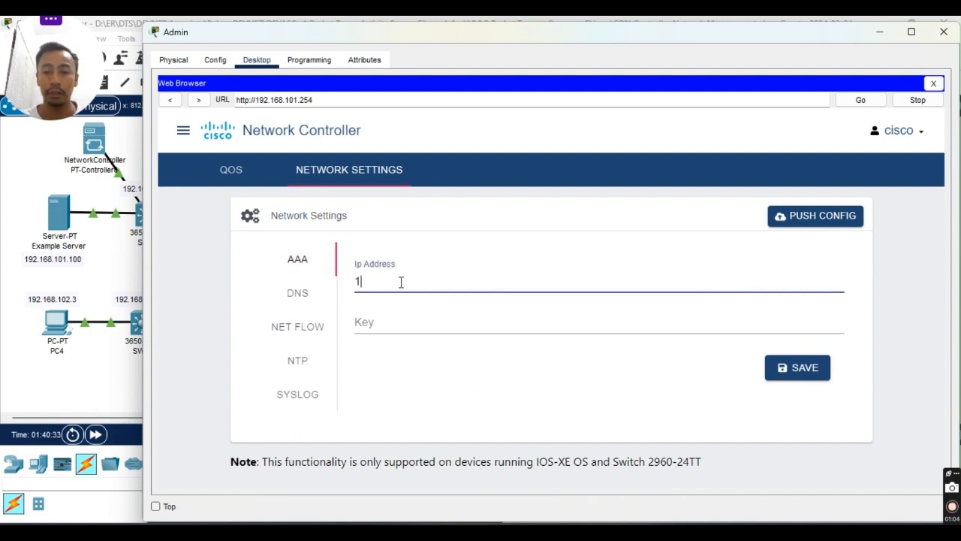
pyautogui.write('92.168')
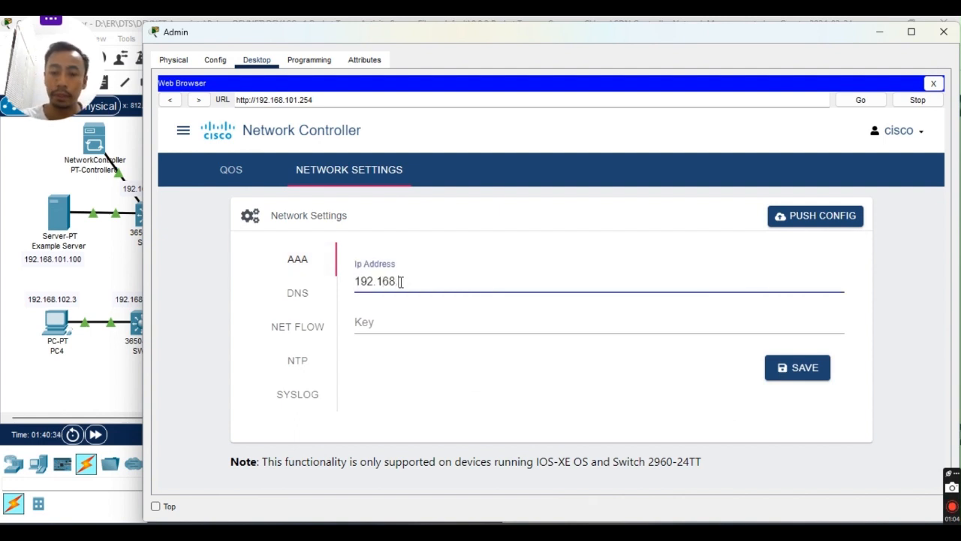
pyautogui.write('.101')
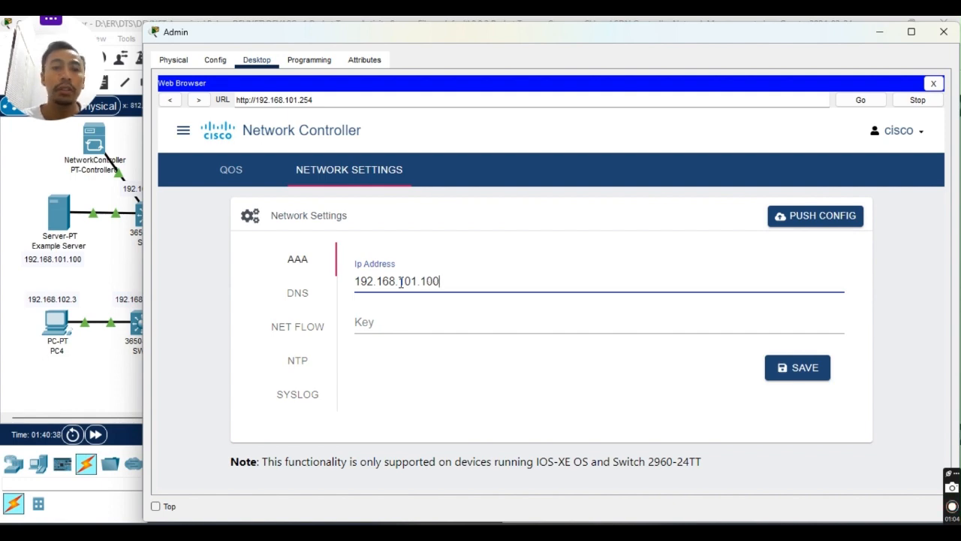
pyautogui.write('.100')
pyautogui.hotkey('alt', 'Tab')
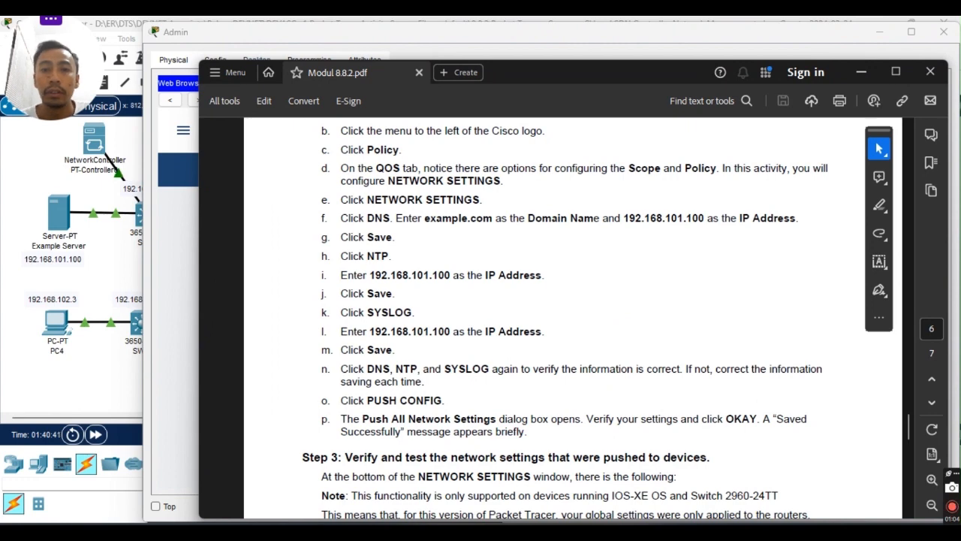
pyautogui.hotkey('alt', 'Tab')
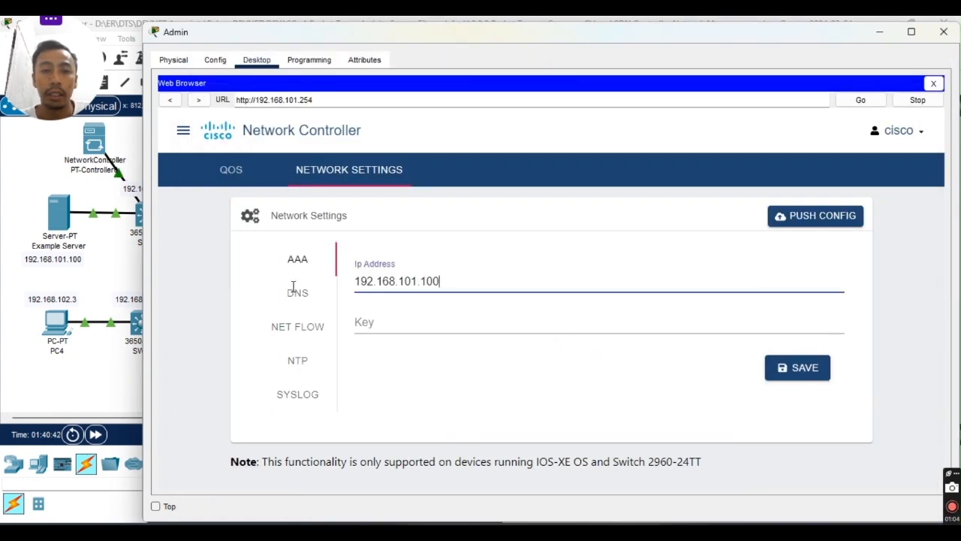
# Remove the 192.168.101.100 address from the AAA server IP field.
pyautogui.hotkey('ctrl', 'a')
pyautogui.click(452, 282)
pyautogui.hotkey('ctrl', 'a')
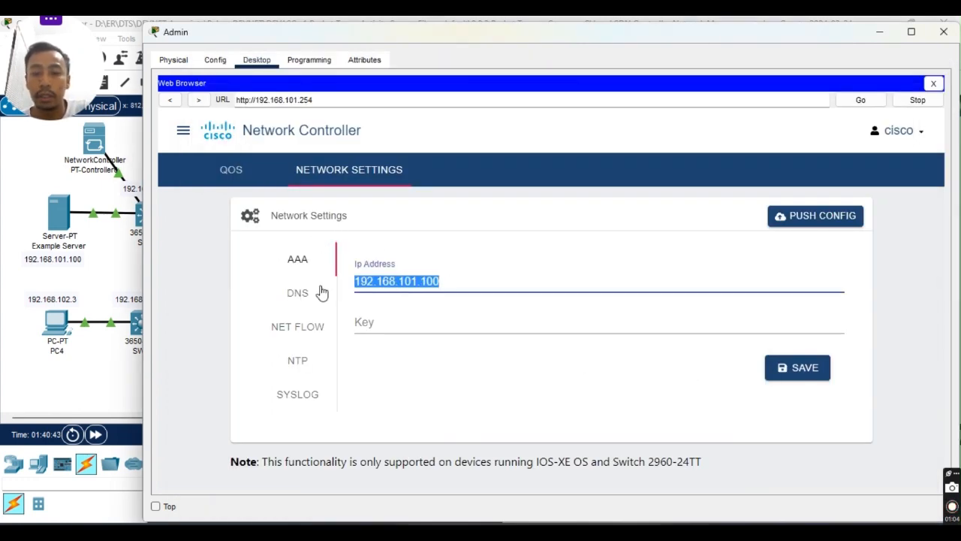
pyautogui.press('BackSpace')
pyautogui.click(306, 294)
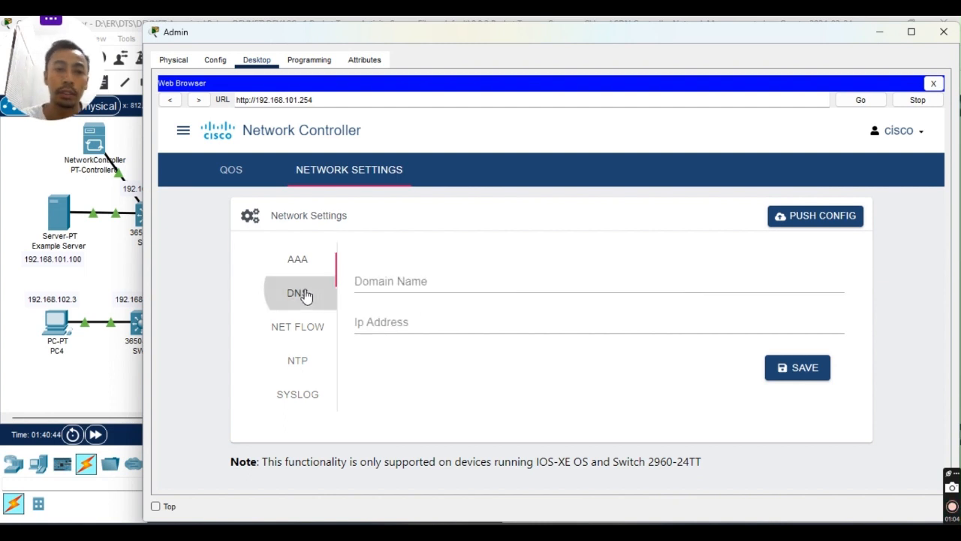
# Move the 192.168.101.100 address from the Domain Name field into the DNS Ip Address field.
pyautogui.click(425, 286)
pyautogui.write('192.168.101.100')
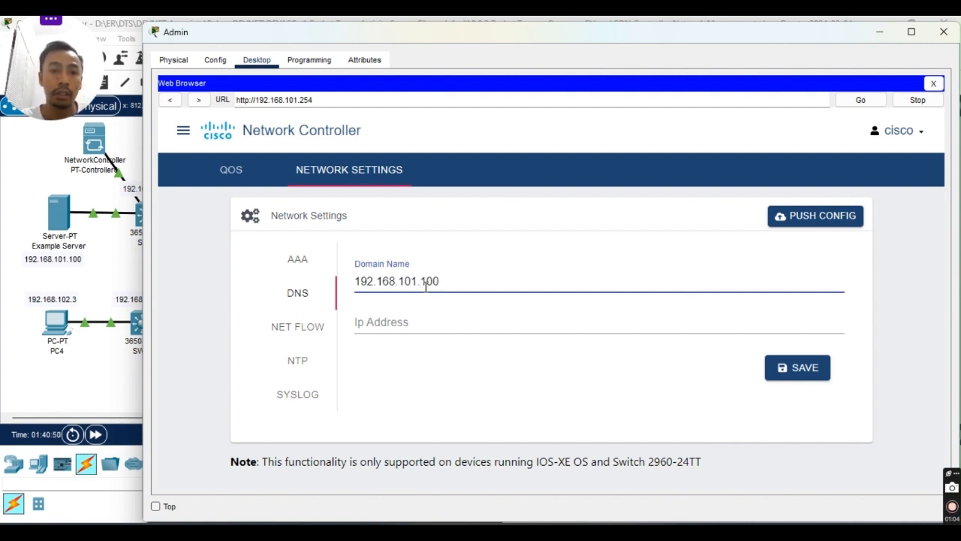
pyautogui.click(385, 322)
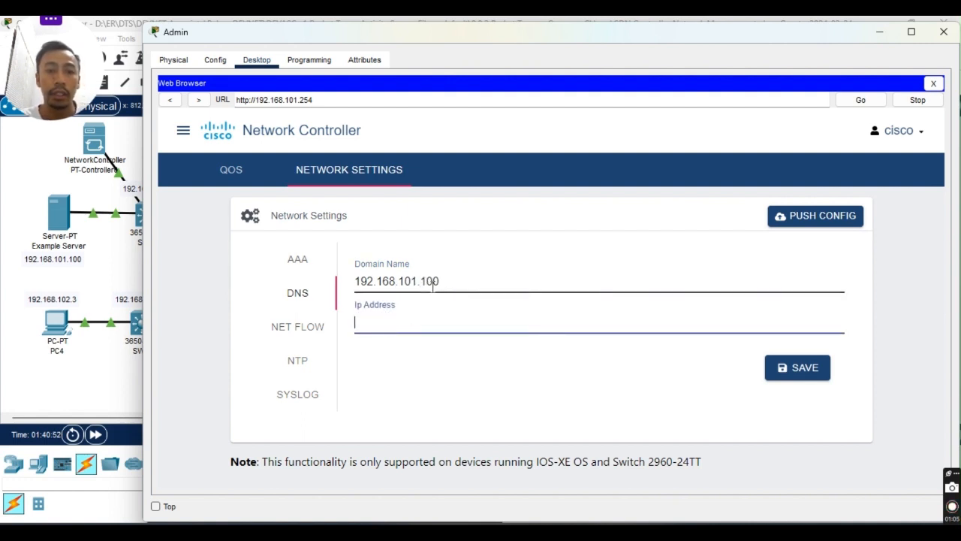
pyautogui.moveTo(441, 282); pyautogui.dragTo(321, 294)
pyautogui.hotkey('ctrl', 'x')
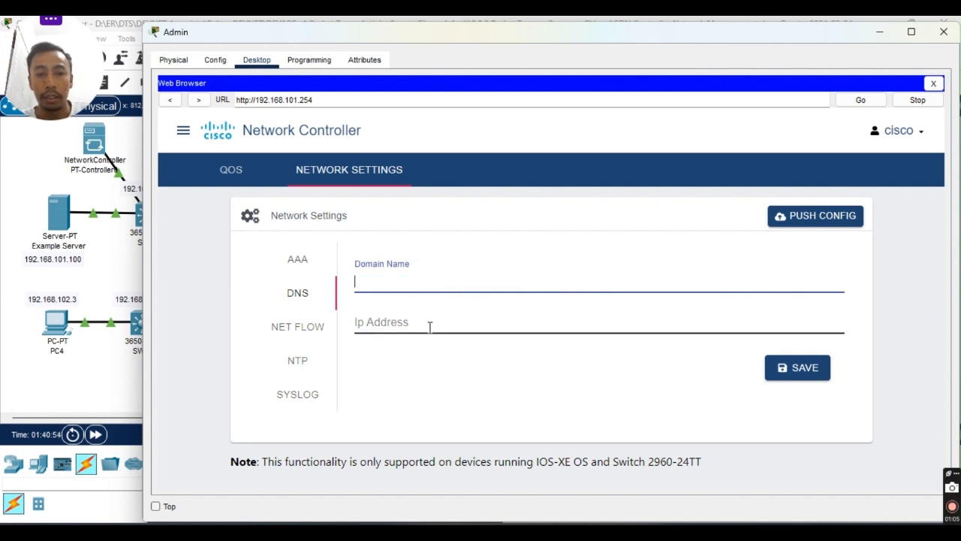
pyautogui.click(429, 325)
pyautogui.hotkey('ctrl', 'v')
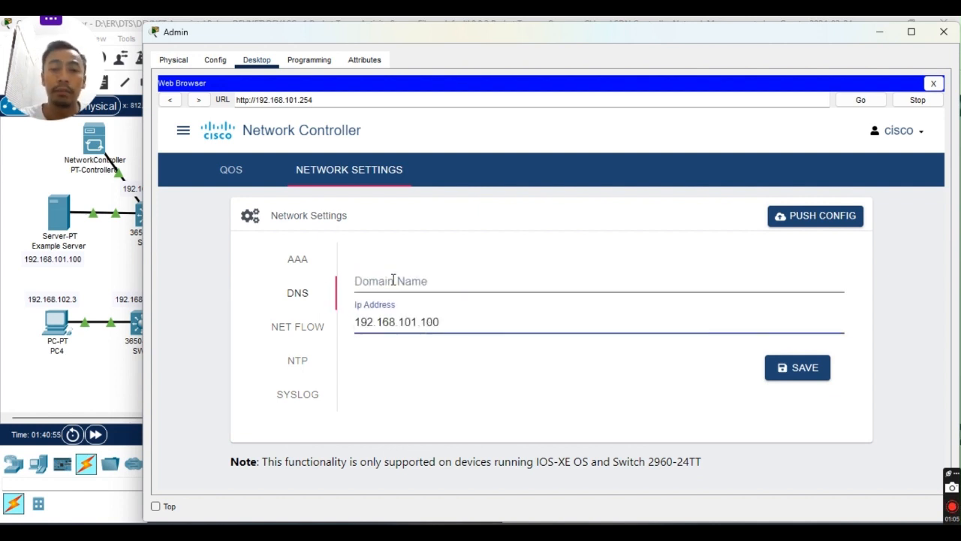
# Enter example.com as the DNS domain name.
pyautogui.click(352, 281)
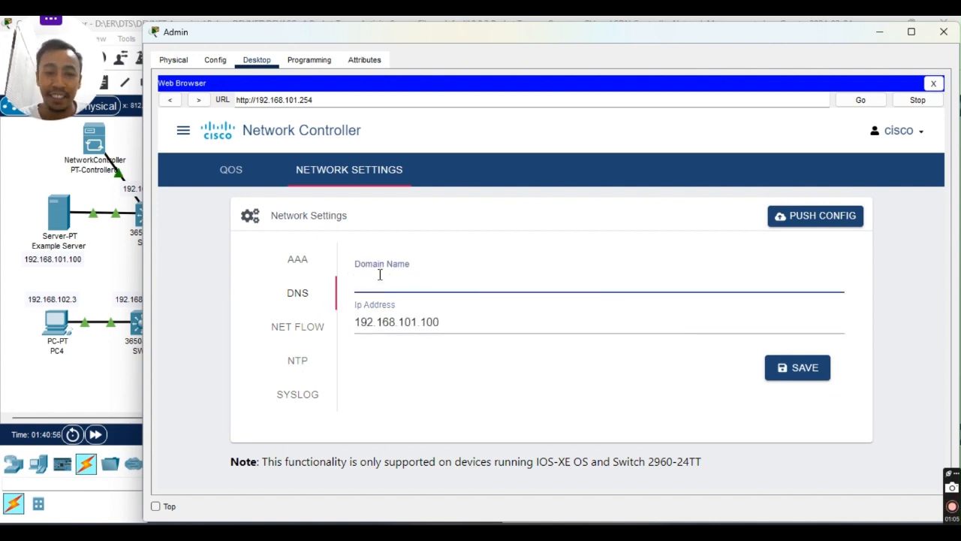
pyautogui.write('ex')
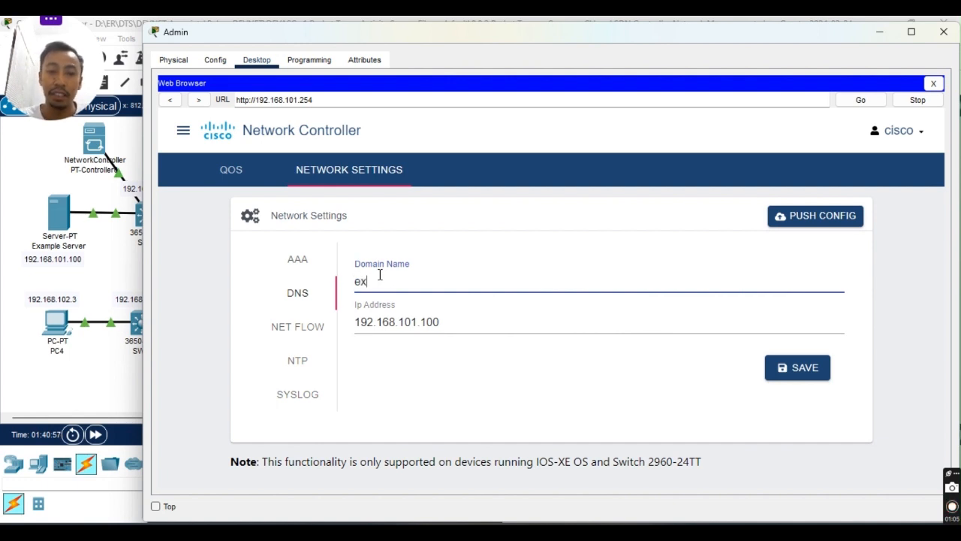
pyautogui.write('ample.com')
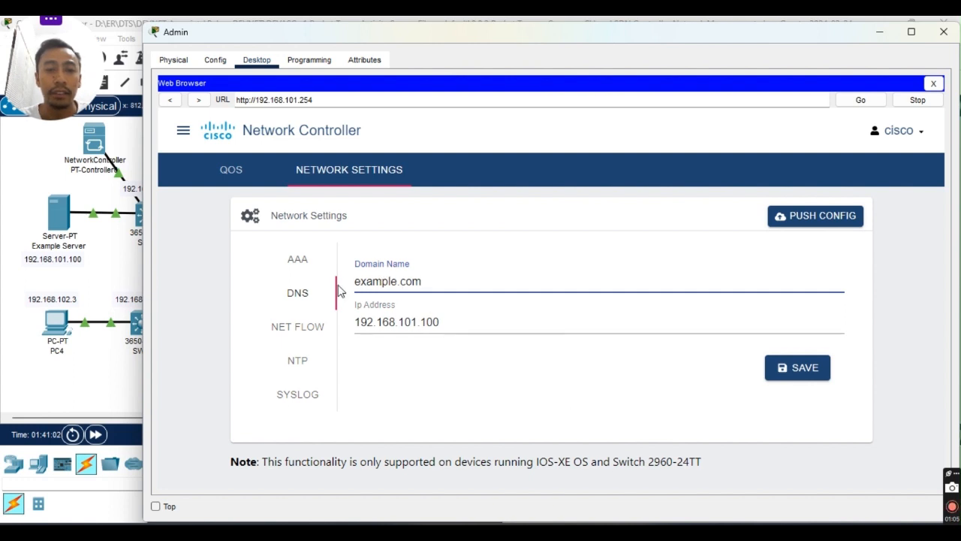
pyautogui.click(301, 363)
pyautogui.click(393, 281)
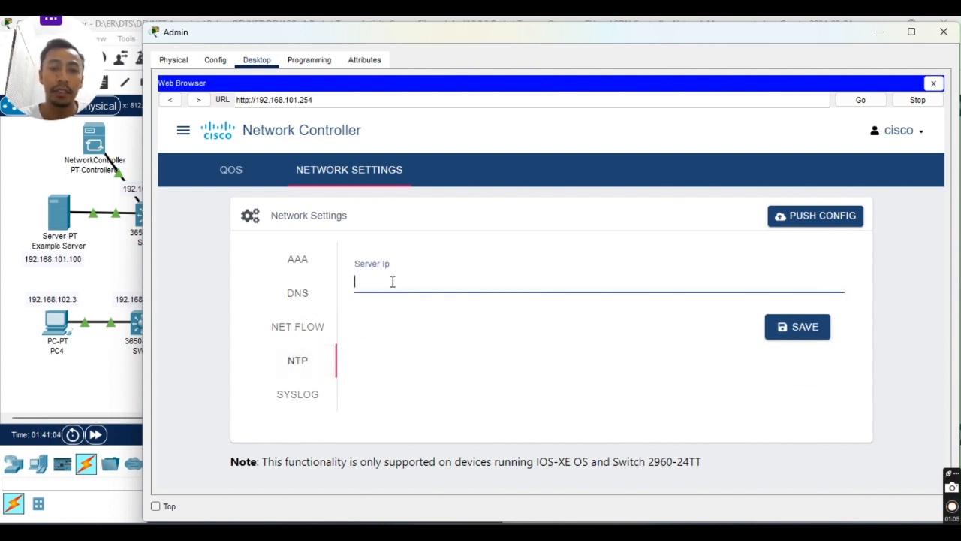
# Type 192.168.101.10 into the NTP server IP field.
pyautogui.write('192.168')
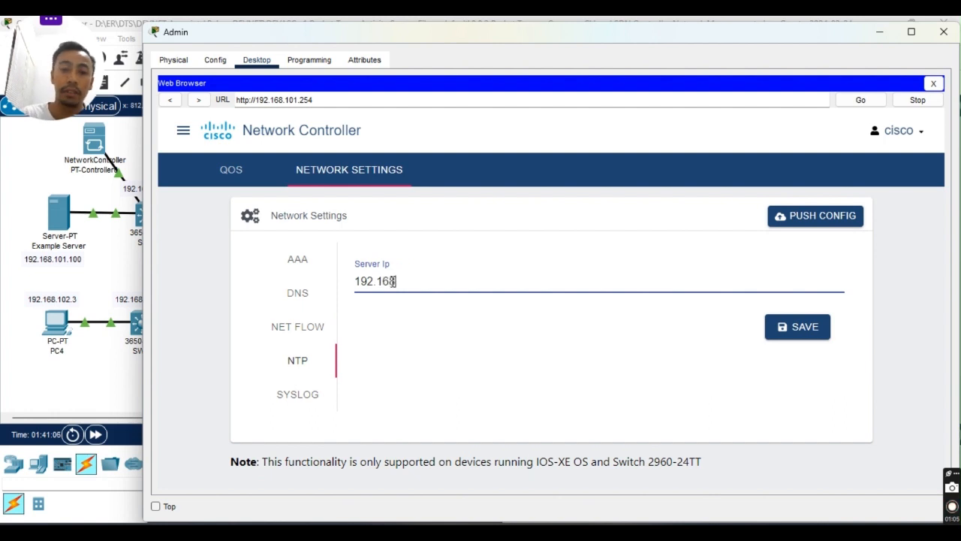
pyautogui.write('.101.100')
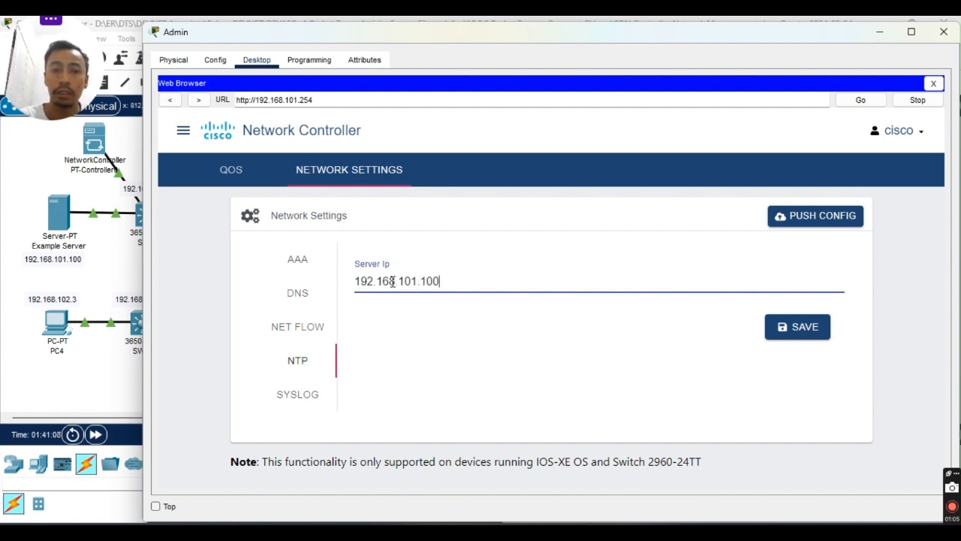
pyautogui.click(286, 400)
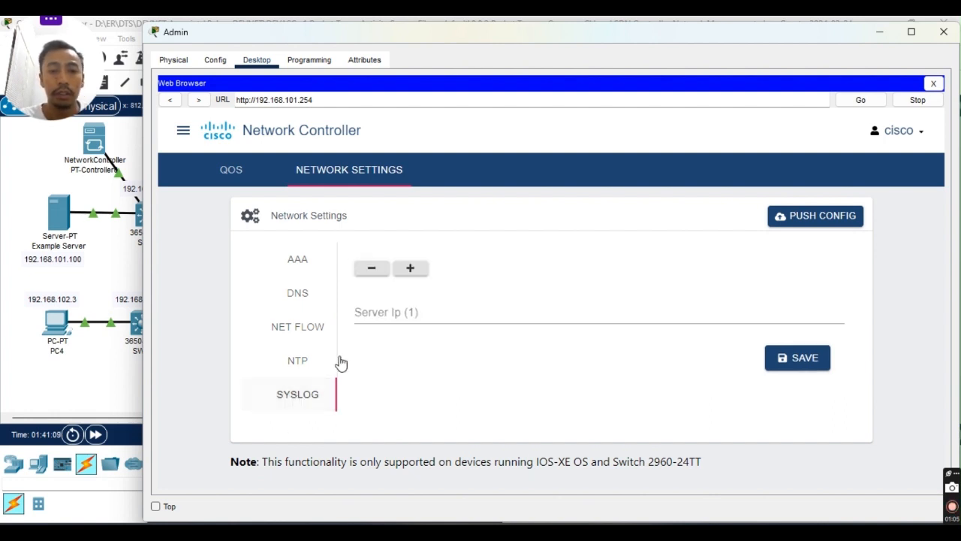
pyautogui.click(401, 312)
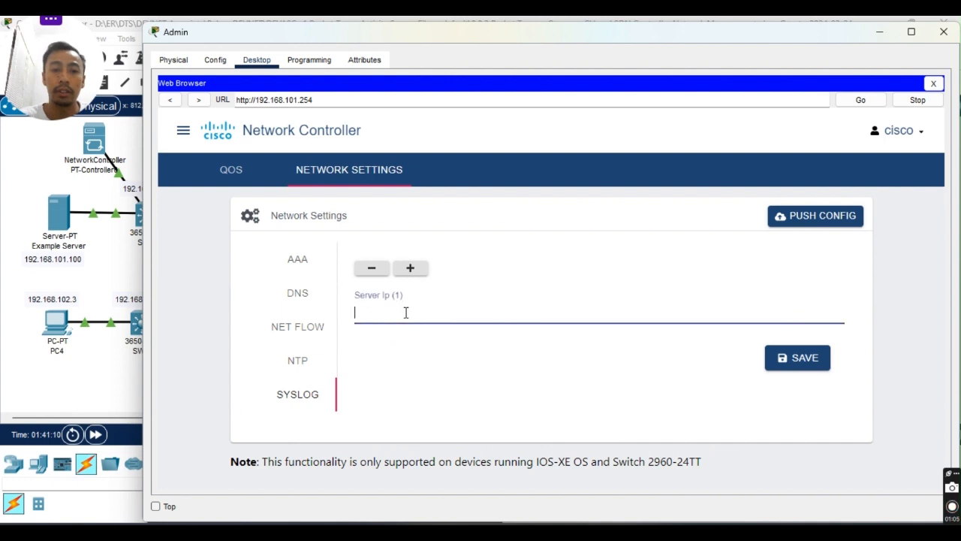
# Save the DNS settings with domain example.com and IP 192.168.101.100.
pyautogui.click(318, 298)
pyautogui.click(439, 276)
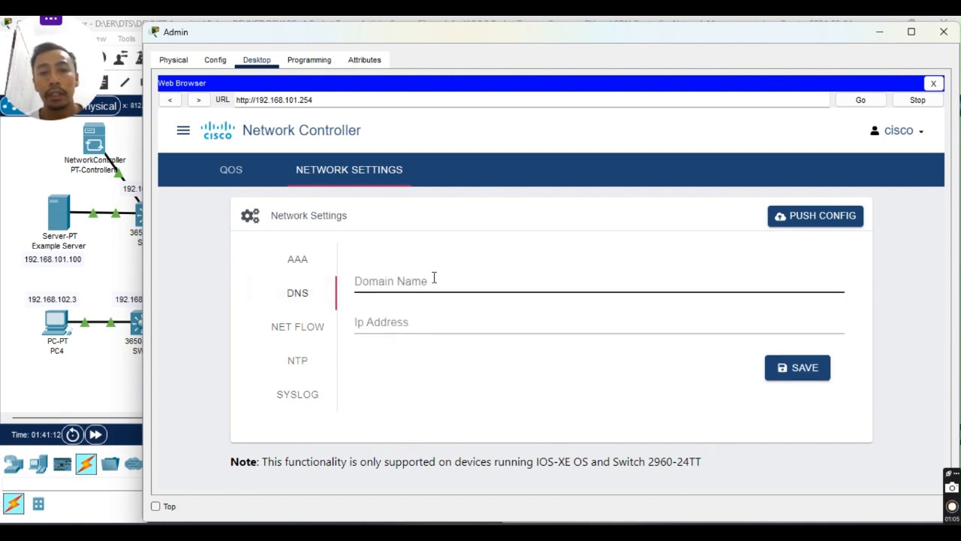
pyautogui.write('example.com')
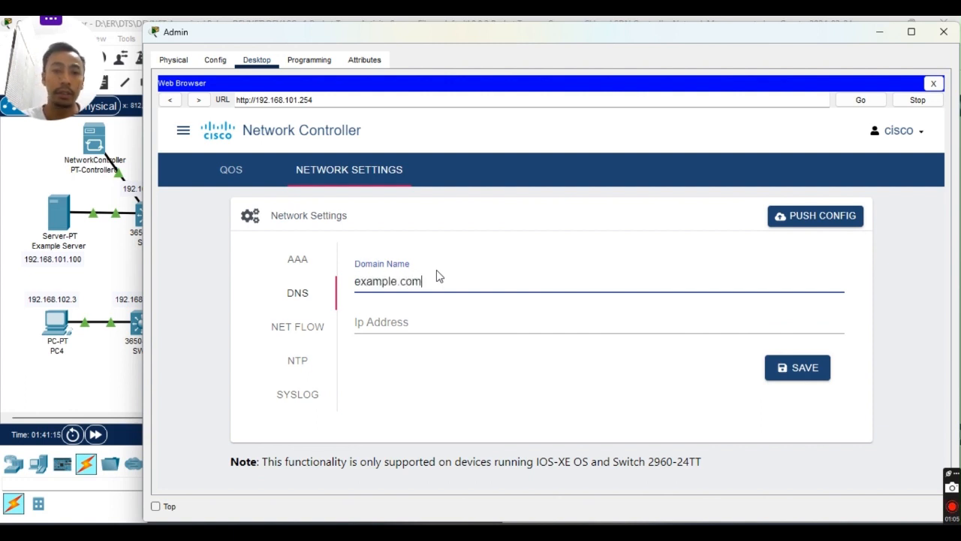
pyautogui.click(369, 322)
pyautogui.write('19')
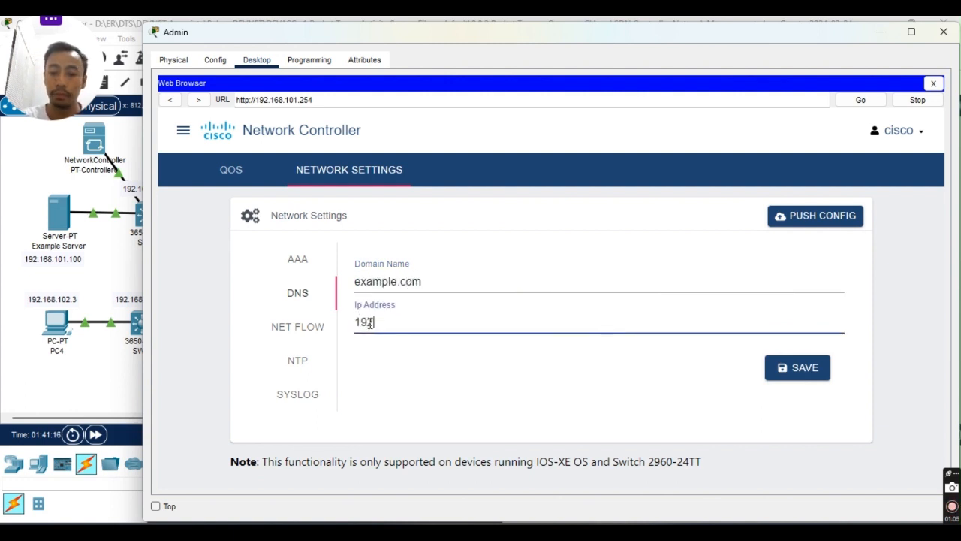
pyautogui.write('2.168.101.100')
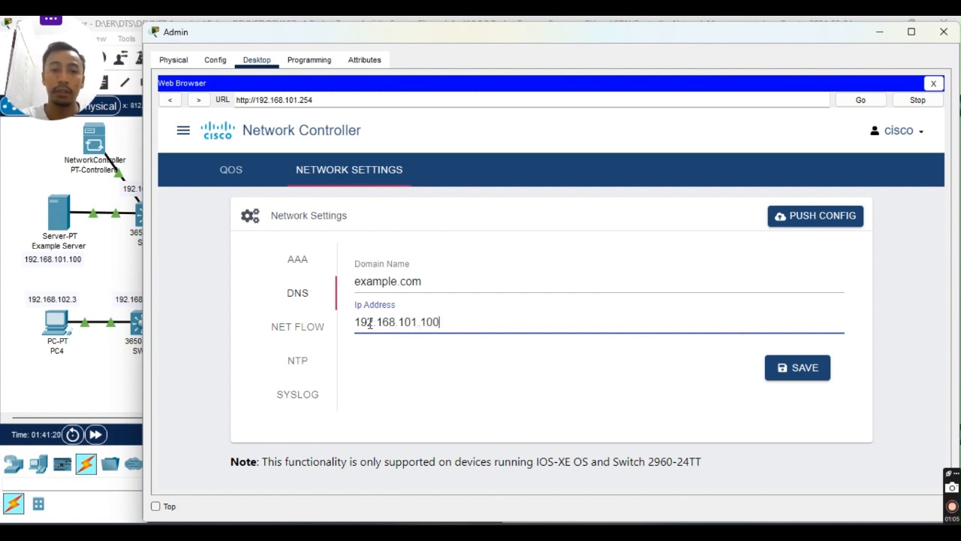
pyautogui.click(780, 378)
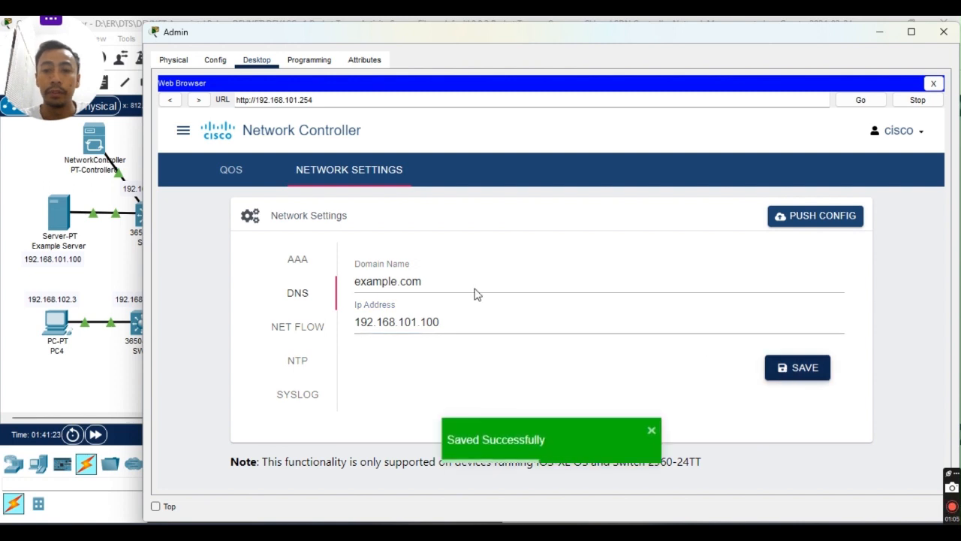
# Save 192.168.101.100 as the NTP server IP.
pyautogui.click(304, 359)
pyautogui.click(435, 280)
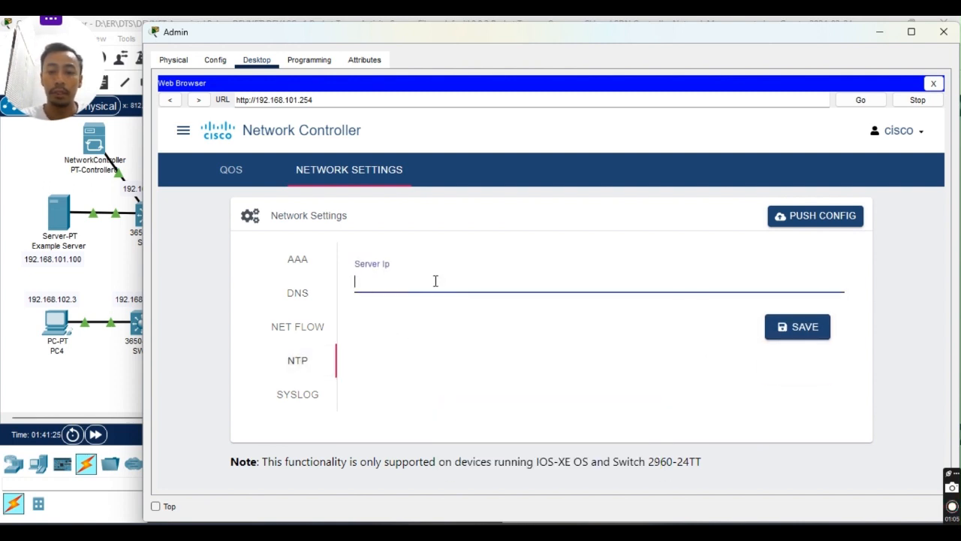
pyautogui.write('192.168')
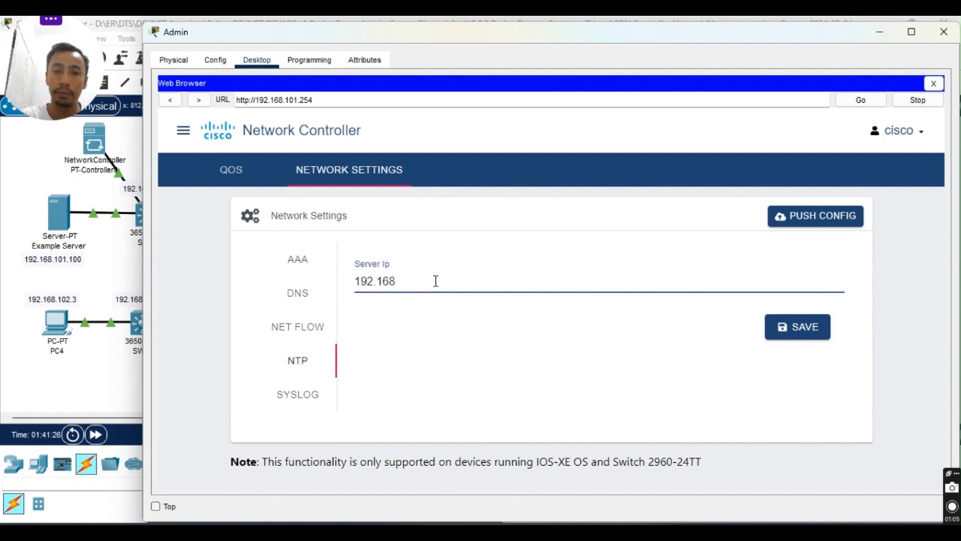
pyautogui.write('.101')
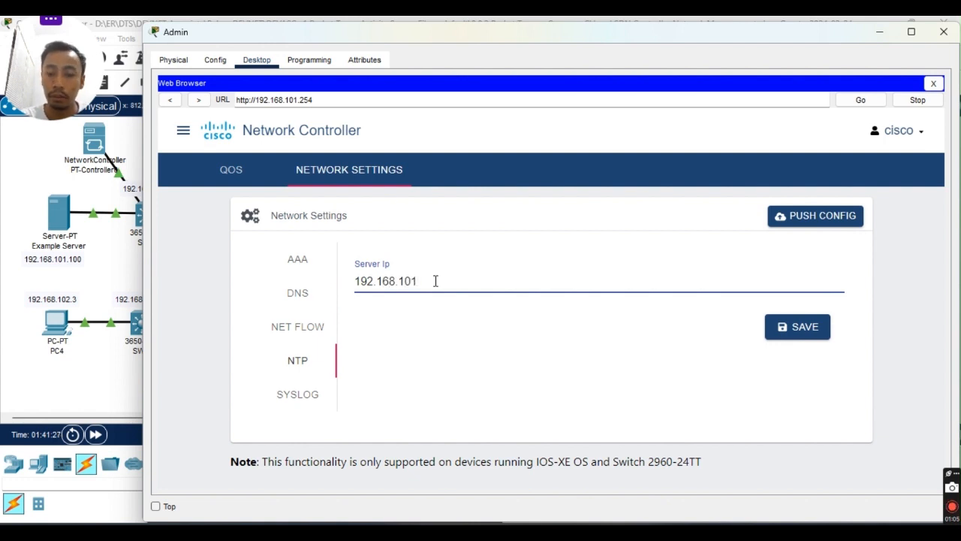
pyautogui.write('.100')
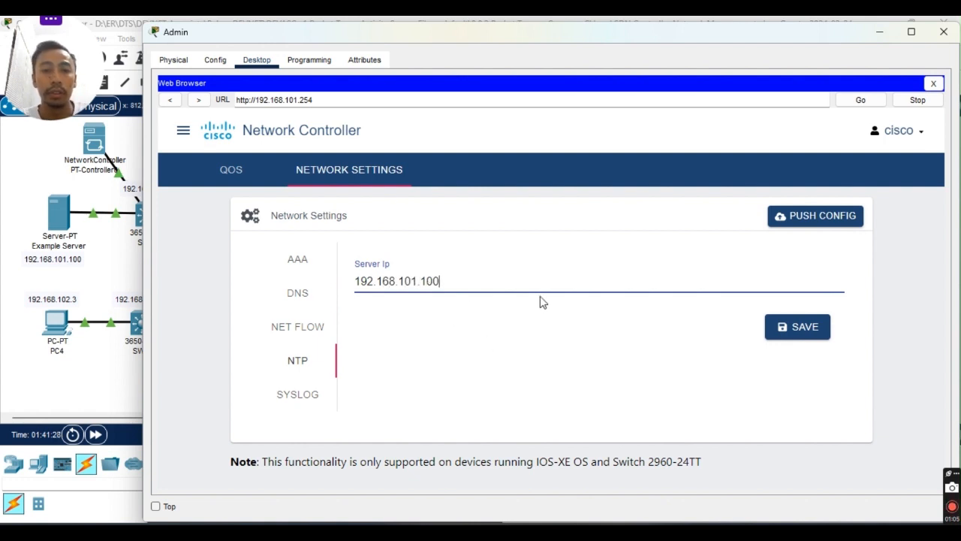
pyautogui.click(796, 331)
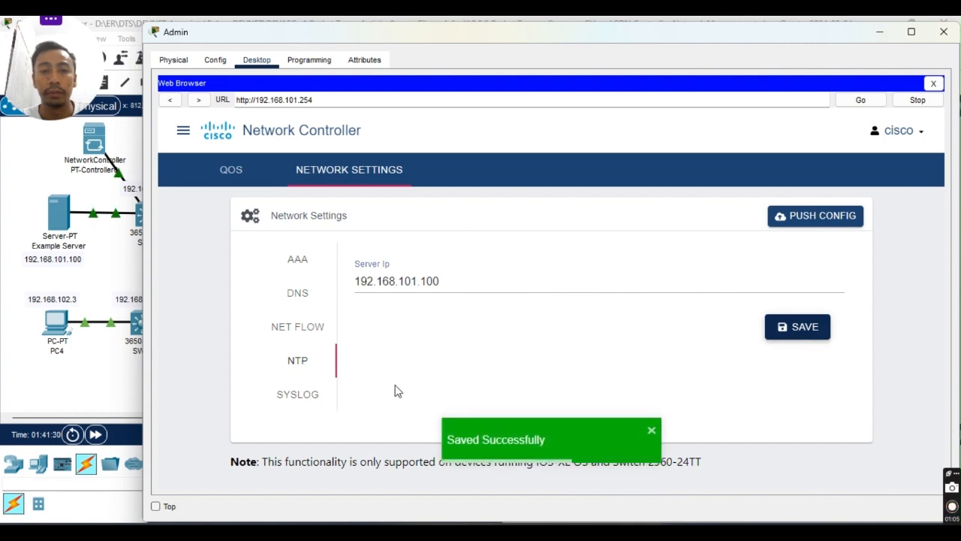
# Save 192.168.101.100 as the first Syslog server IP.
pyautogui.click(300, 398)
pyautogui.click(392, 312)
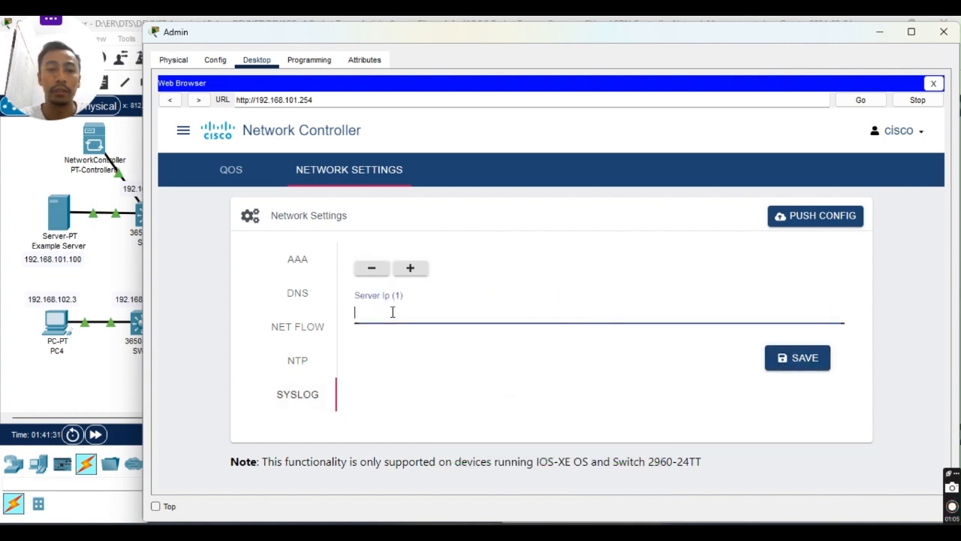
pyautogui.write('192.168')
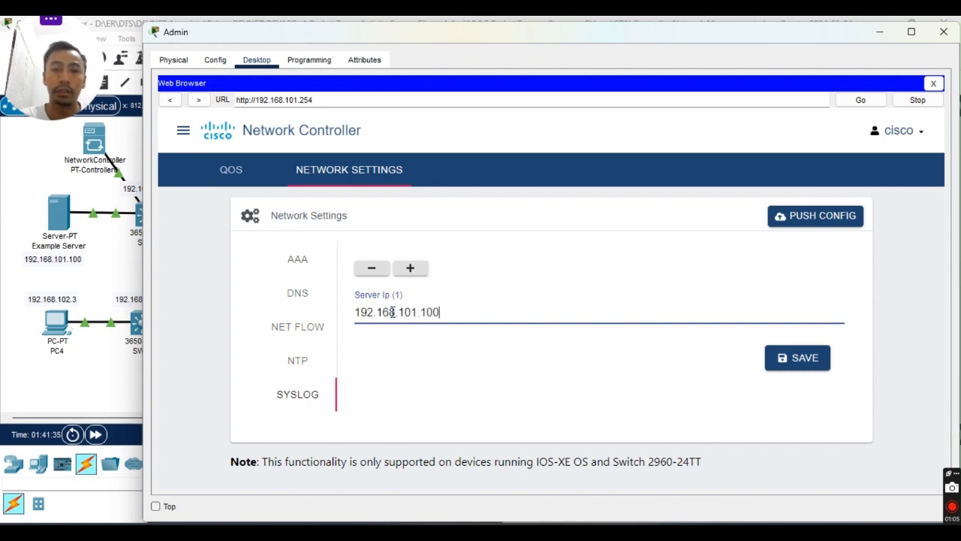
pyautogui.write('.101.100')
pyautogui.click(797, 359)
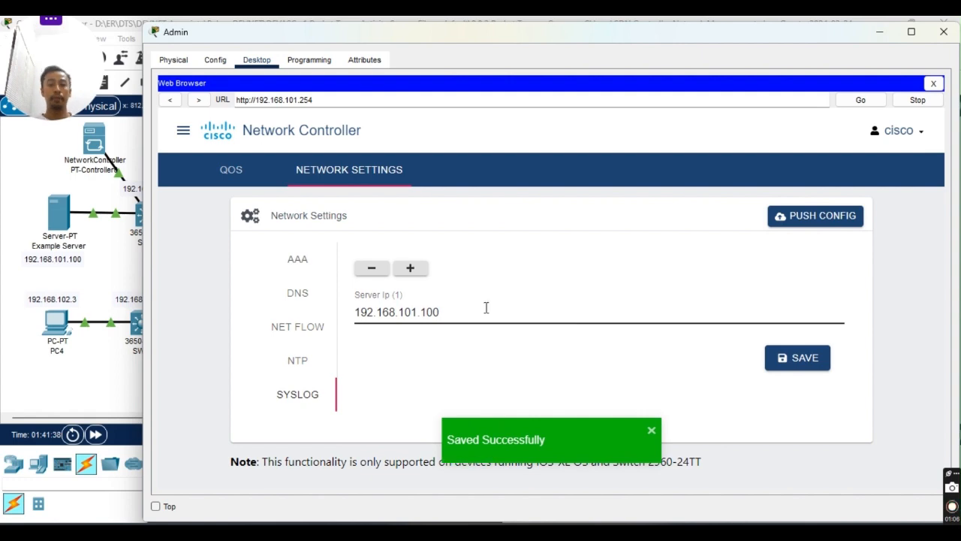
# Read steps n–p in Modul 8.8.2.pdf on pushing the configuration.
pyautogui.click(626, 496)
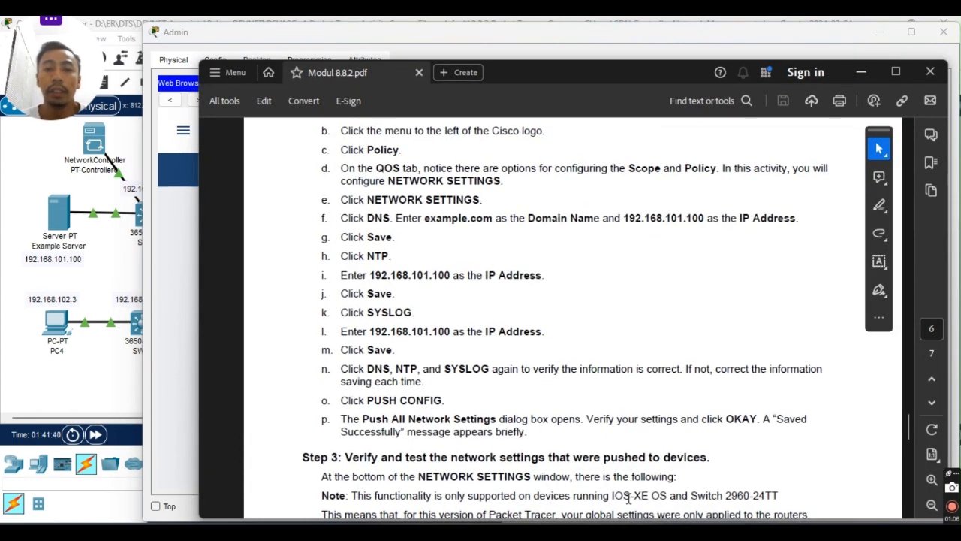
pyautogui.scroll(-1, 498, 266)
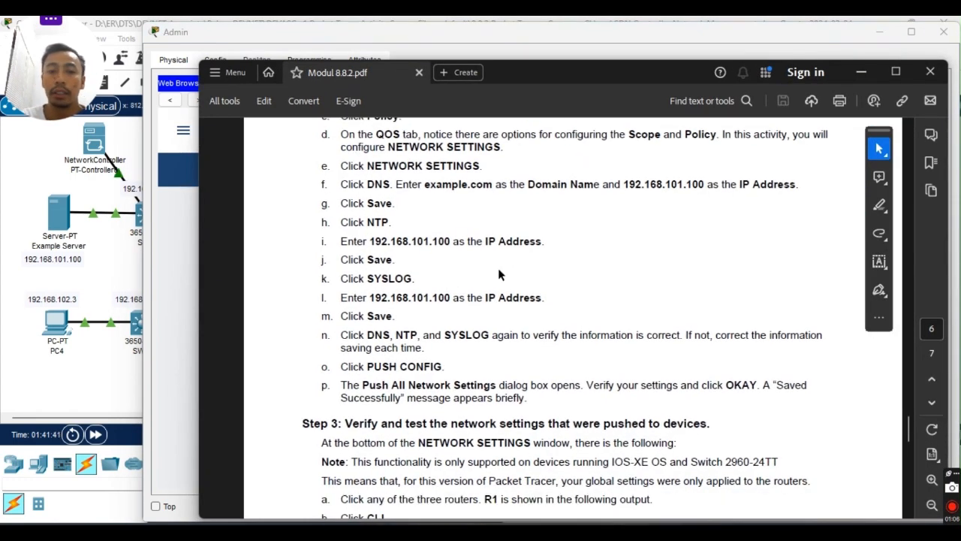
pyautogui.scroll(-2, 523, 269)
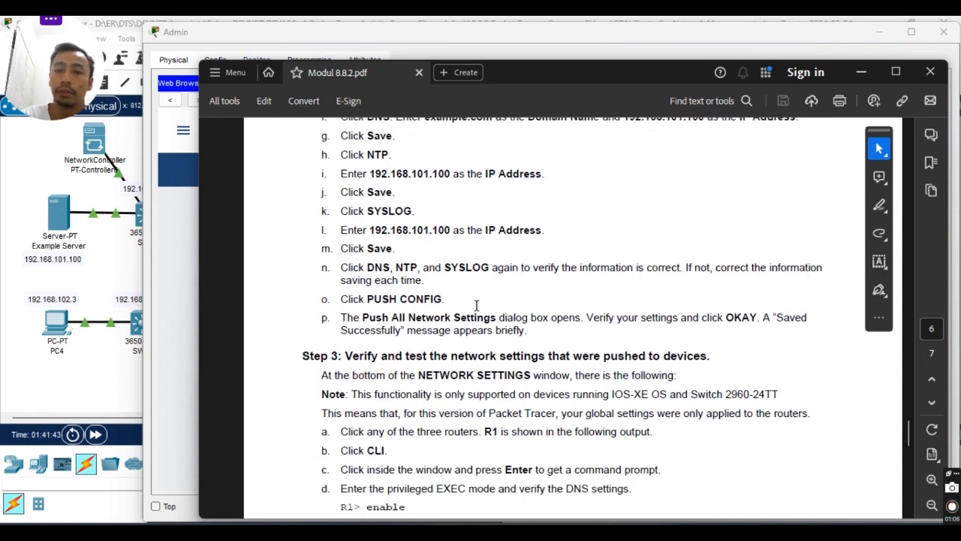
pyautogui.hotkey('alt', 'Tab')
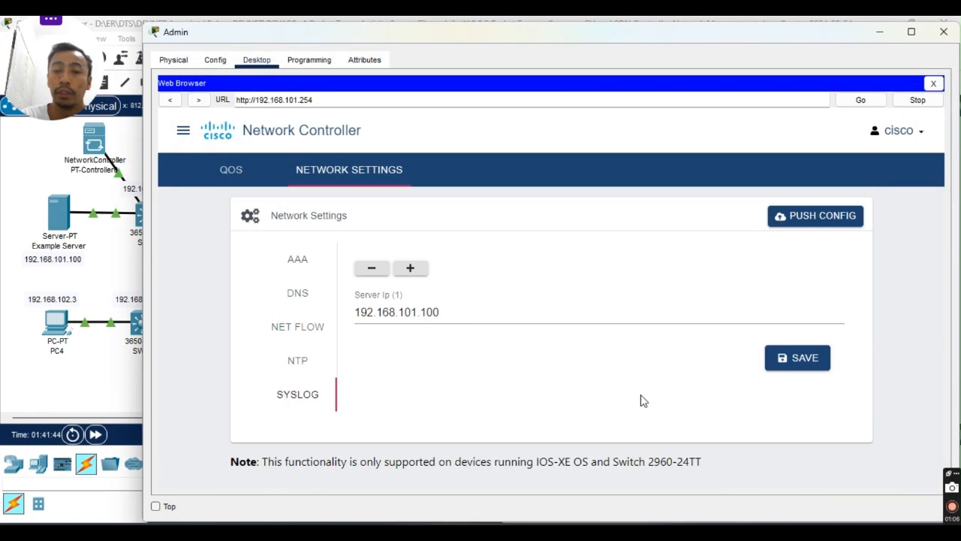
# Push all network settings from the controller after reviewing the listed DNS, NTP and Syslog values.
pyautogui.click(807, 226)
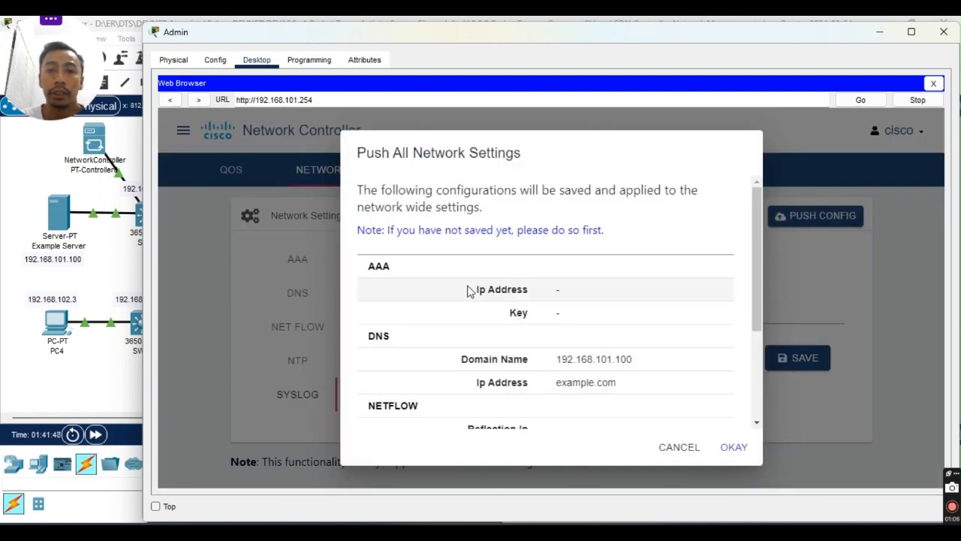
pyautogui.scroll(-2, 477, 272)
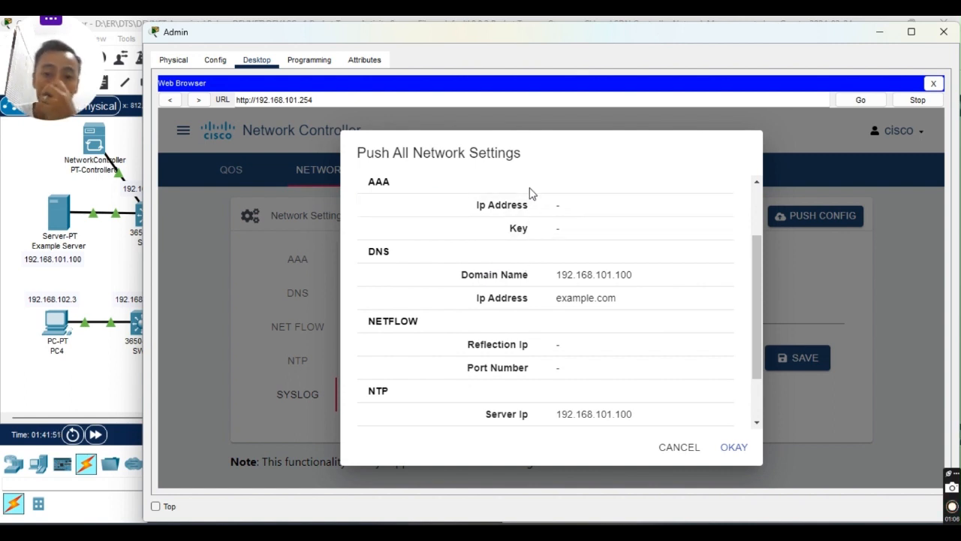
pyautogui.scroll(-2, 453, 347)
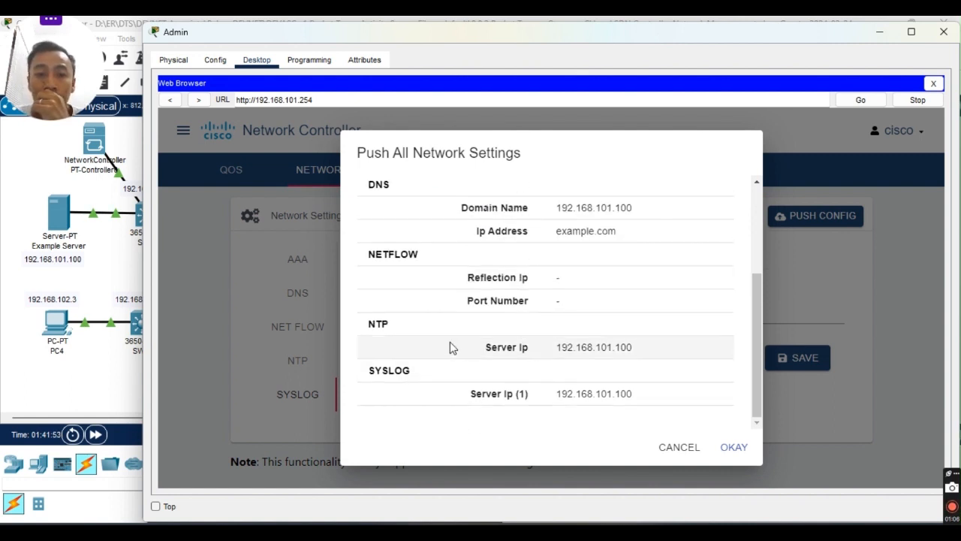
pyautogui.click(734, 449)
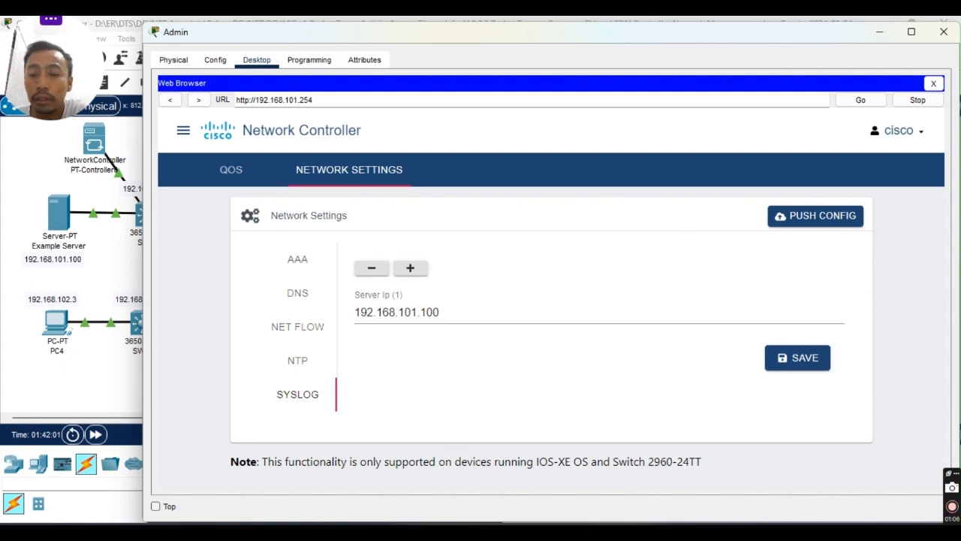
pyautogui.hotkey('alt', 'Tab')
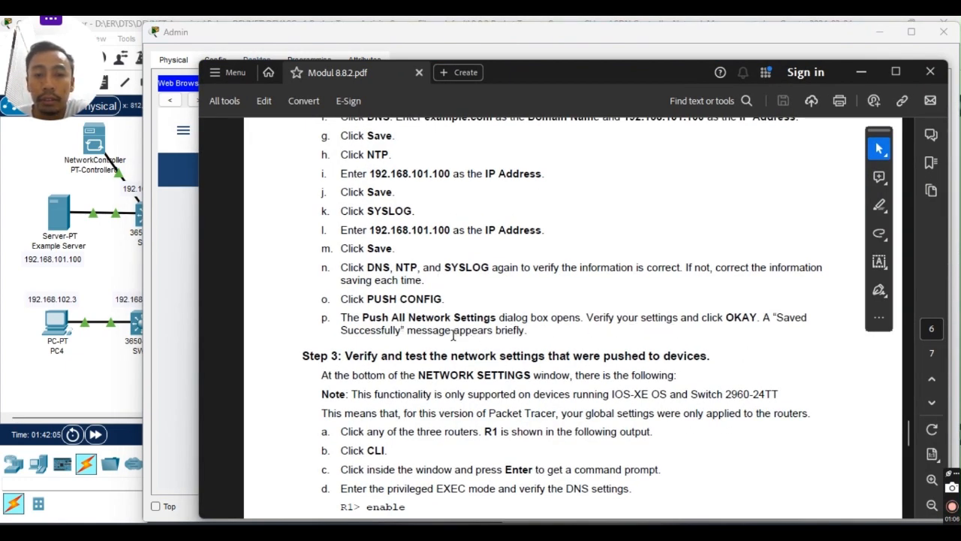
# Read Step 3 of Modul 8.8.2.pdf on verifying the pushed settings.
pyautogui.scroll(-3, 454, 335)
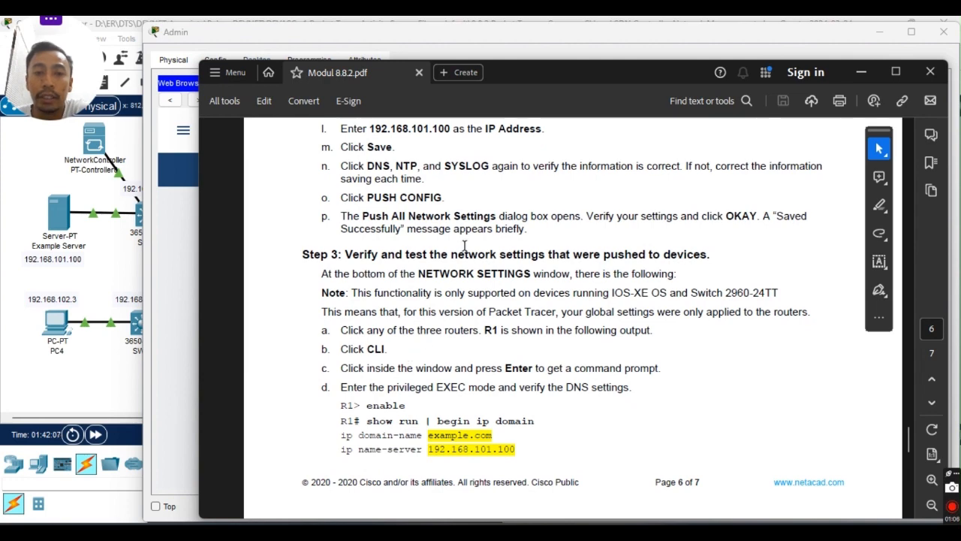
pyautogui.scroll(-2, 432, 266)
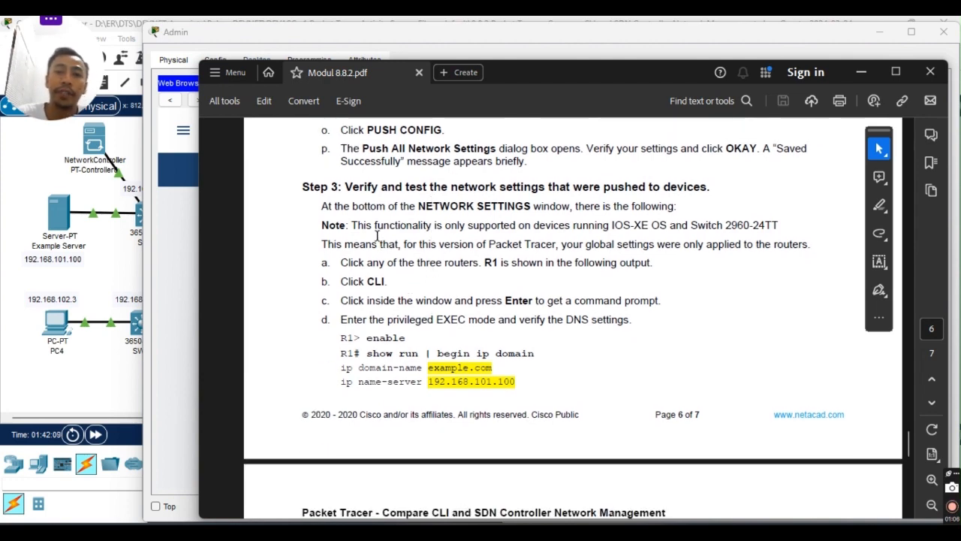
pyautogui.scroll(4, 445, 284)
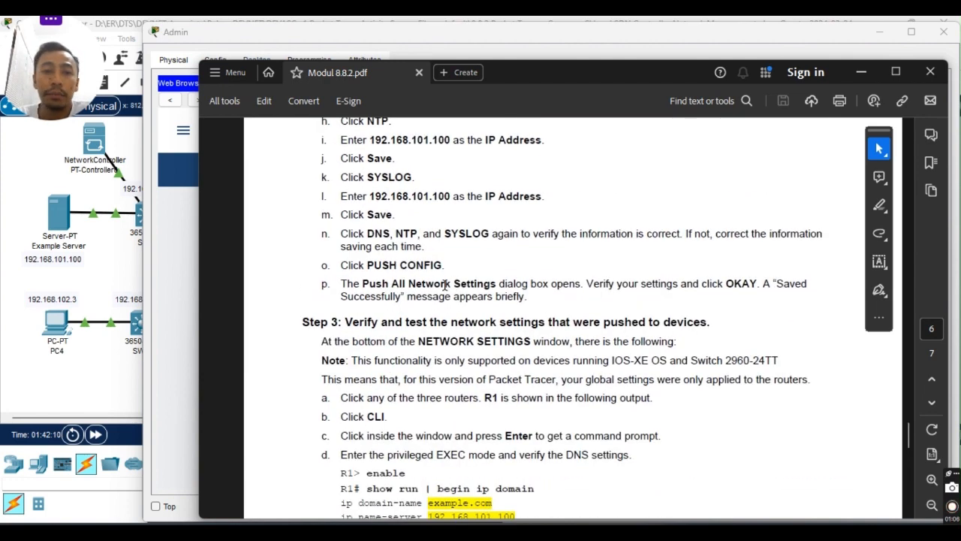
pyautogui.scroll(10, 444, 284)
pyautogui.scroll(-2, 433, 287)
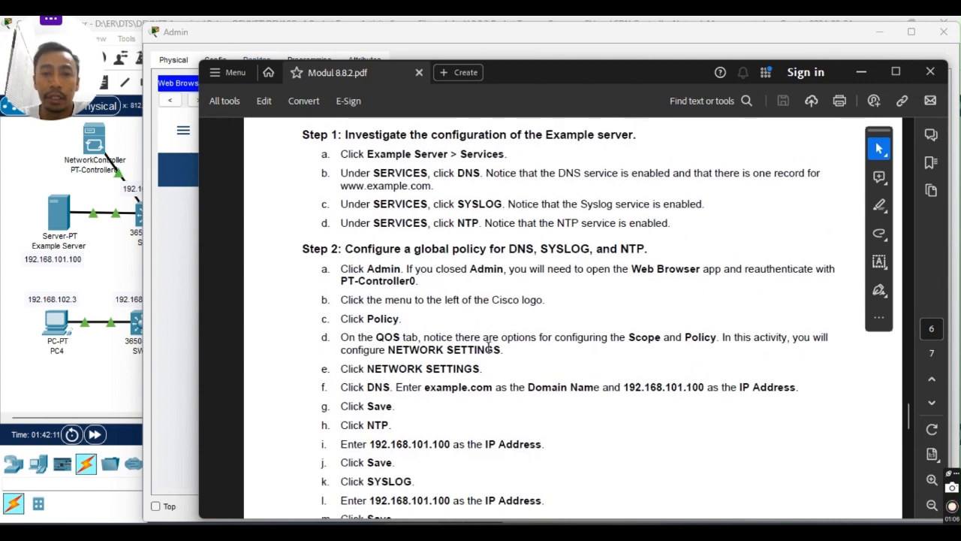
pyautogui.scroll(-13, 489, 347)
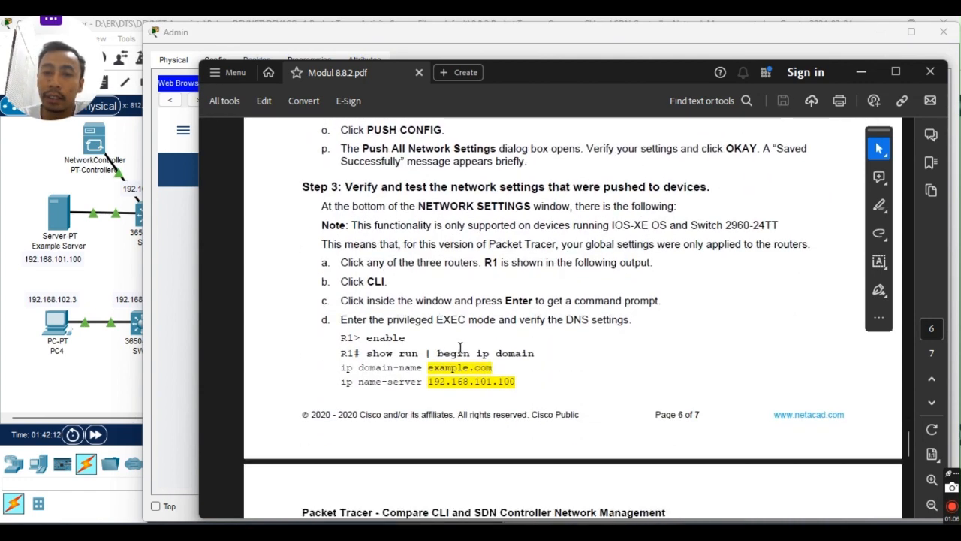
pyautogui.scroll(-1, 398, 296)
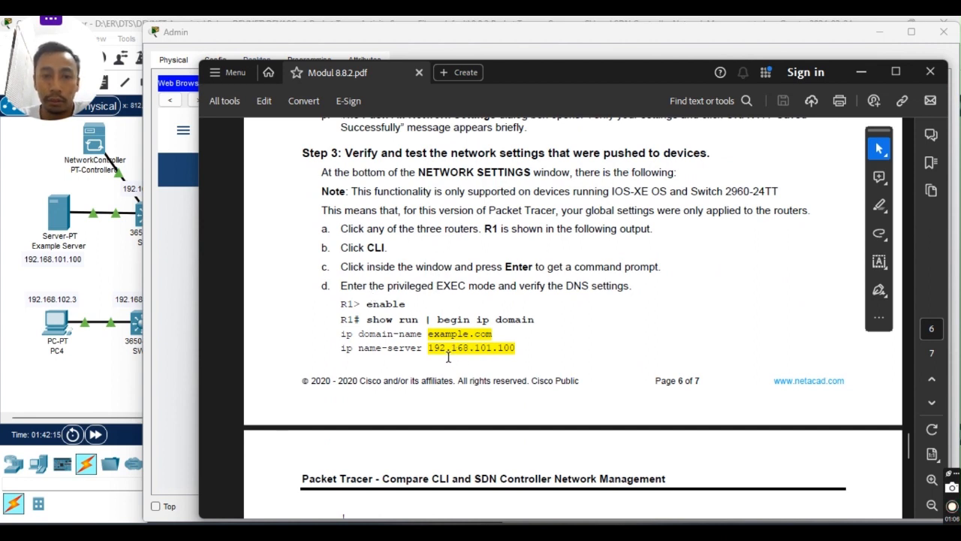
pyautogui.scroll(3, 389, 247)
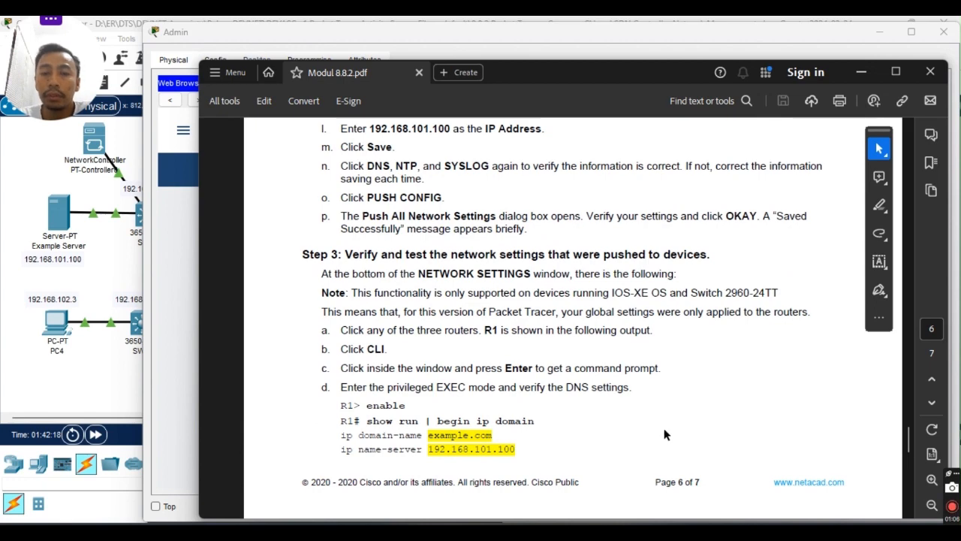
pyautogui.hotkey('alt', 'Tab')
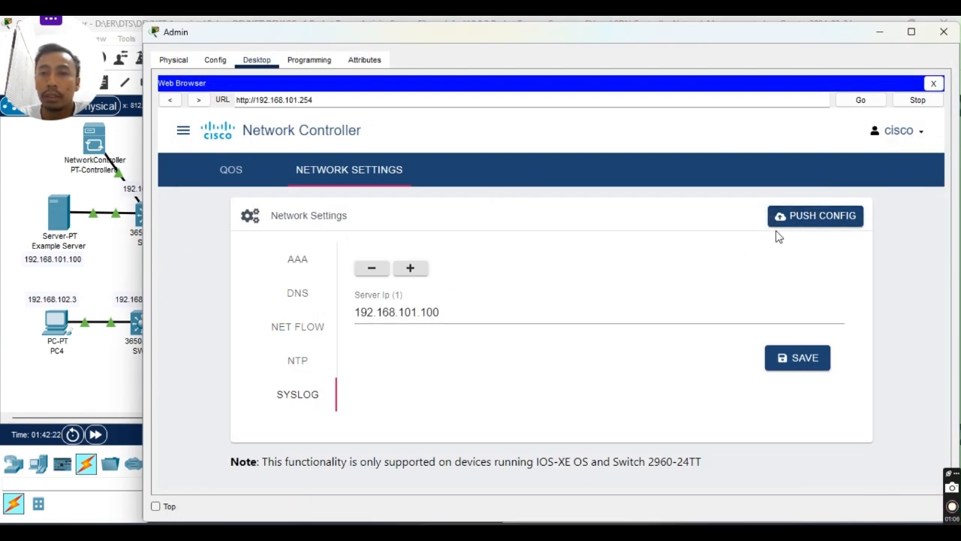
pyautogui.click(817, 223)
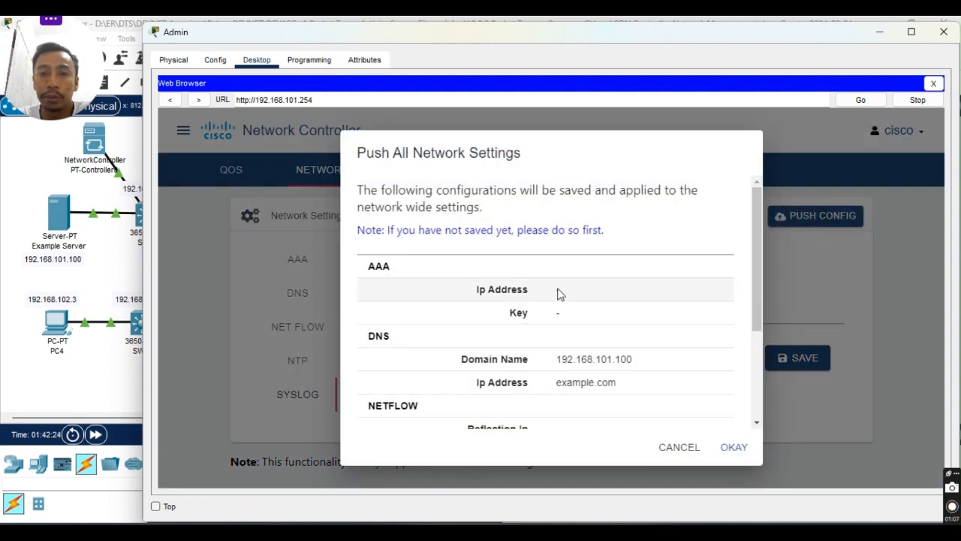
pyautogui.scroll(-3, 562, 298)
pyautogui.scroll(5, 561, 331)
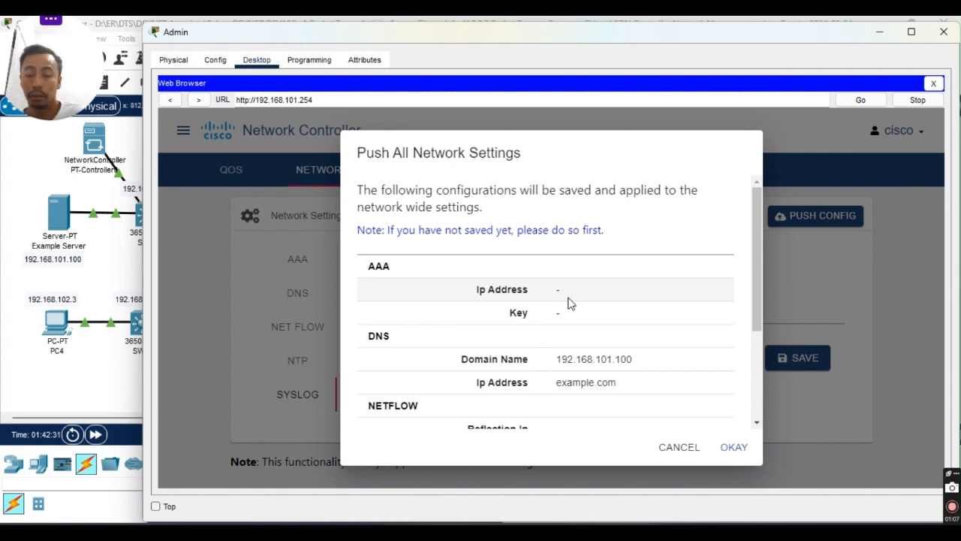
pyautogui.click(689, 449)
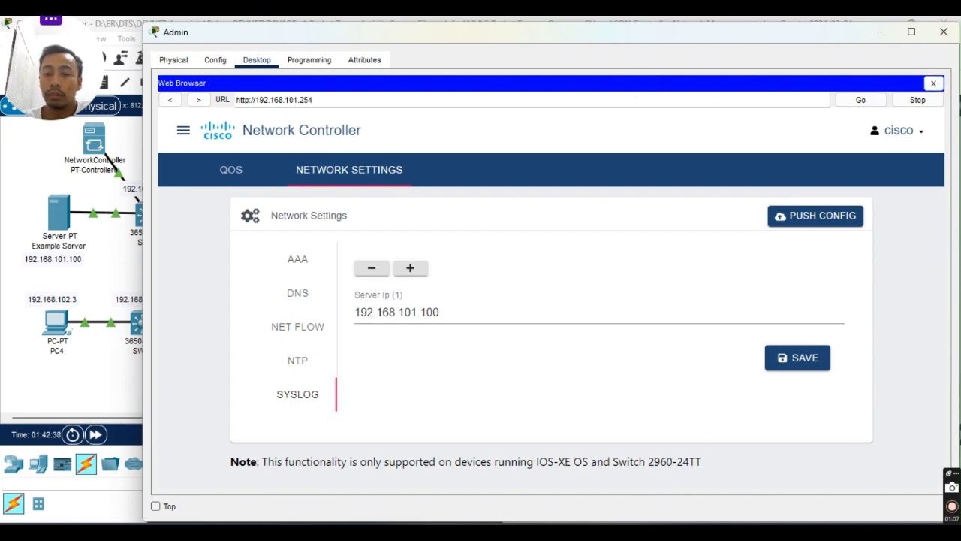
# Read page 7 steps e–h on NTP, logging and toggling Serial0/1/0, then minimize the guide.
pyautogui.click(525, 531)
pyautogui.scroll(-3, 533, 318)
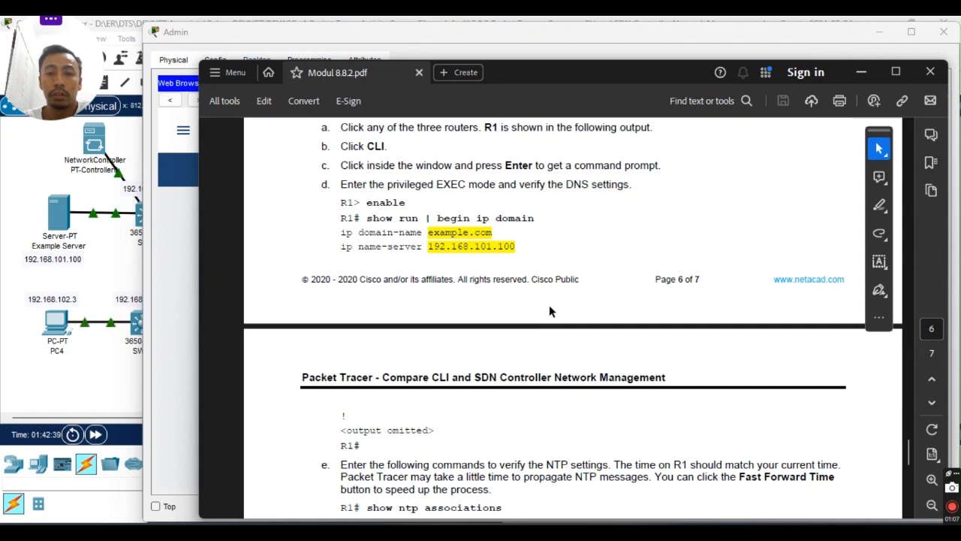
pyautogui.scroll(-3, 549, 307)
pyautogui.scroll(-3, 549, 305)
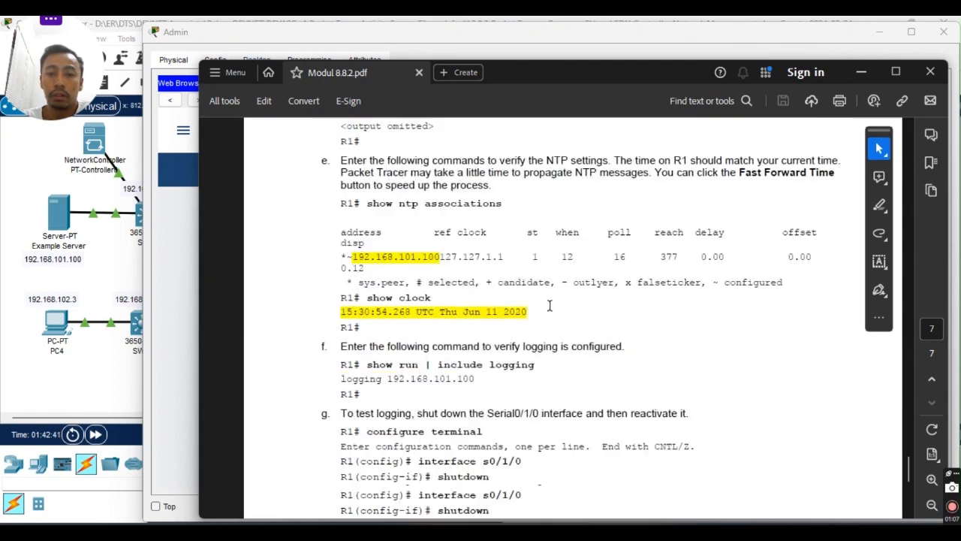
pyautogui.scroll(-2, 550, 305)
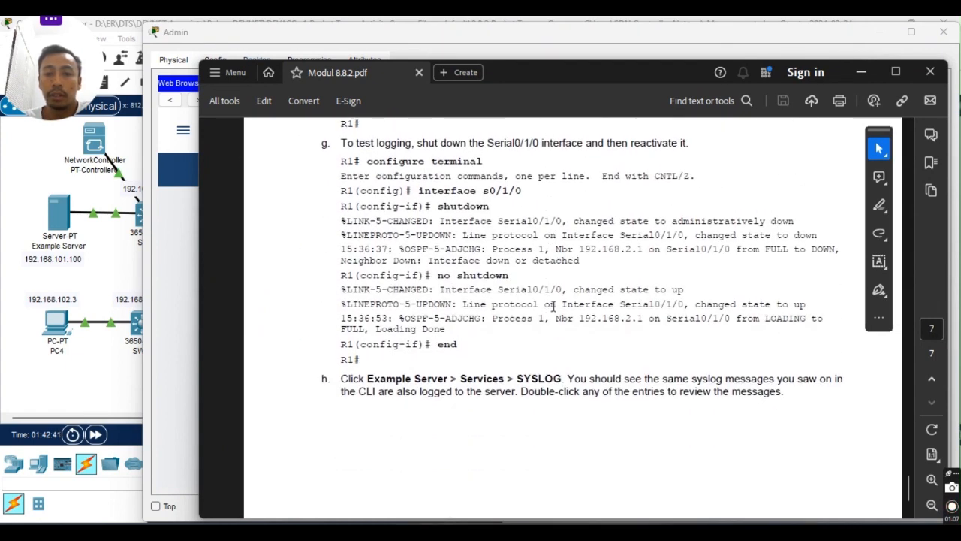
pyautogui.click(862, 72)
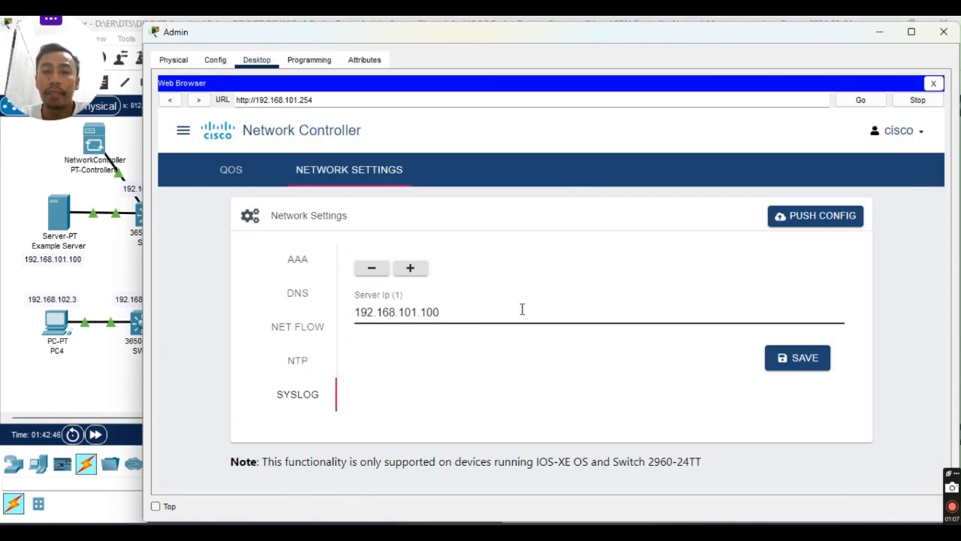
# Close the Network Controller web browser and reopen the Admin PC window, shifted right.
pyautogui.click(935, 84)
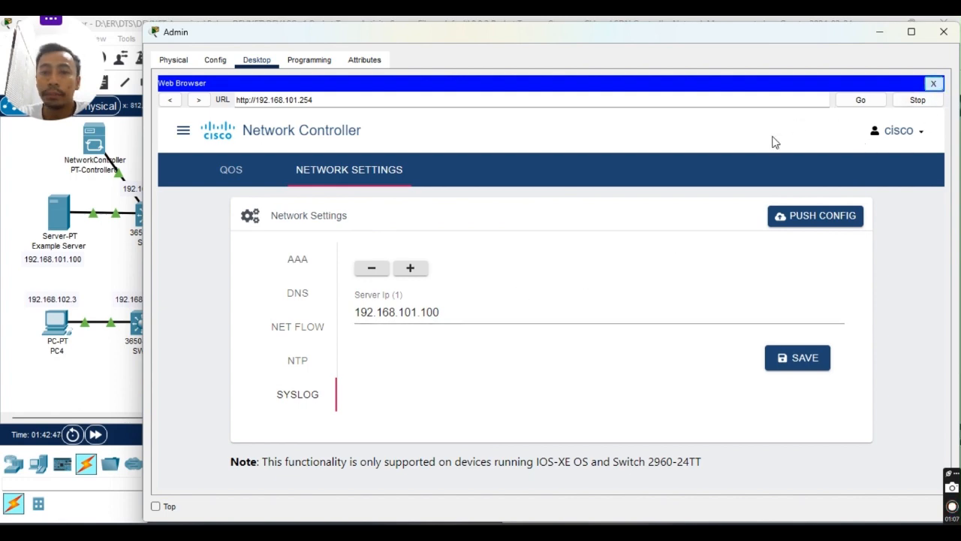
pyautogui.click(945, 32)
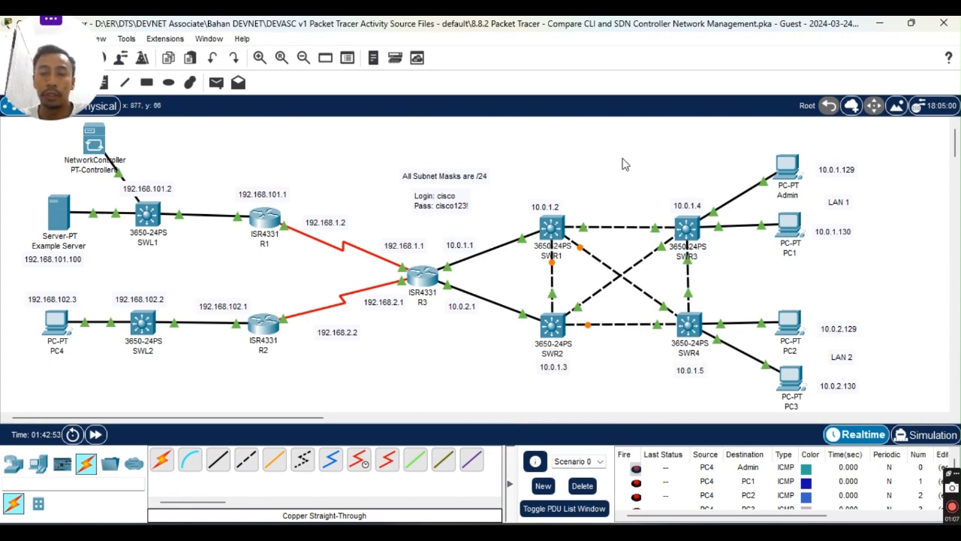
pyautogui.click(790, 166)
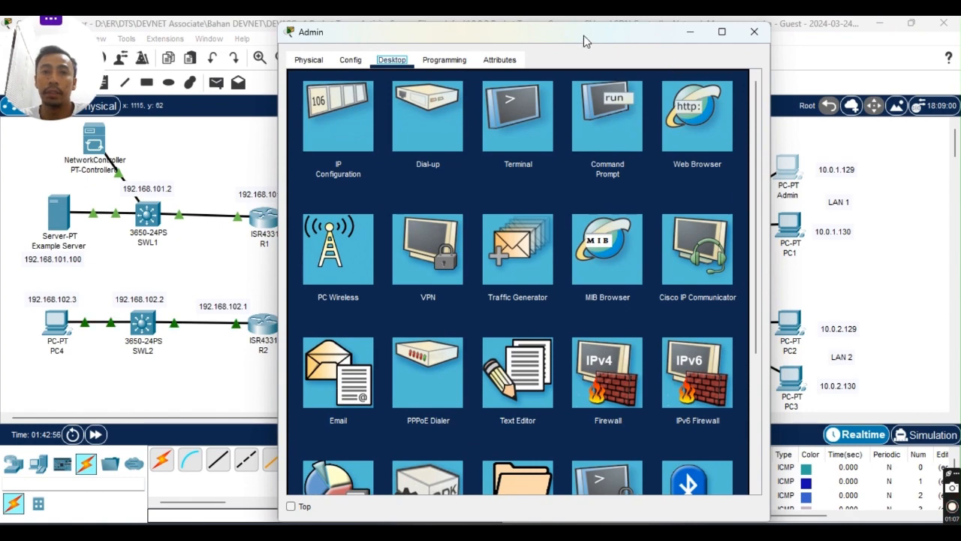
pyautogui.click(355, 21)
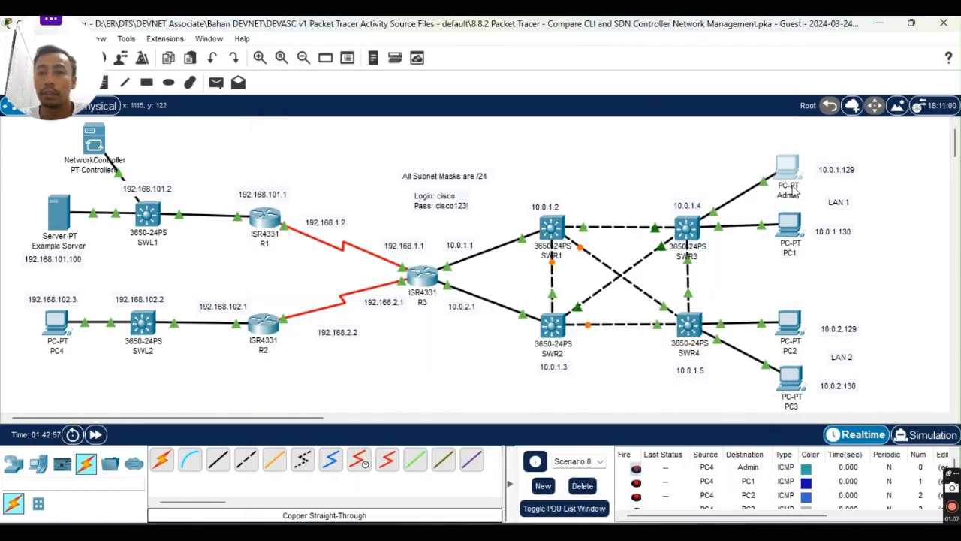
pyautogui.moveTo(659, 471)
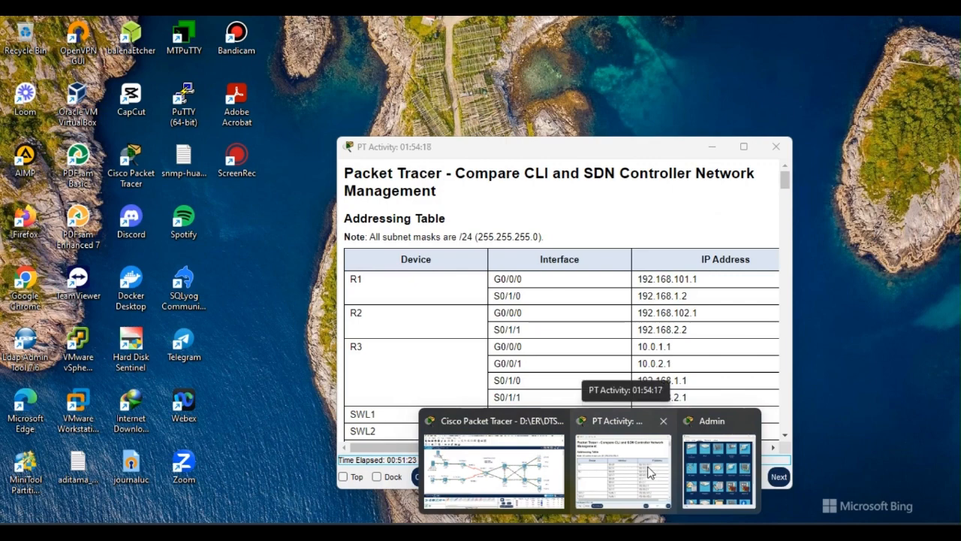
pyautogui.click(713, 466)
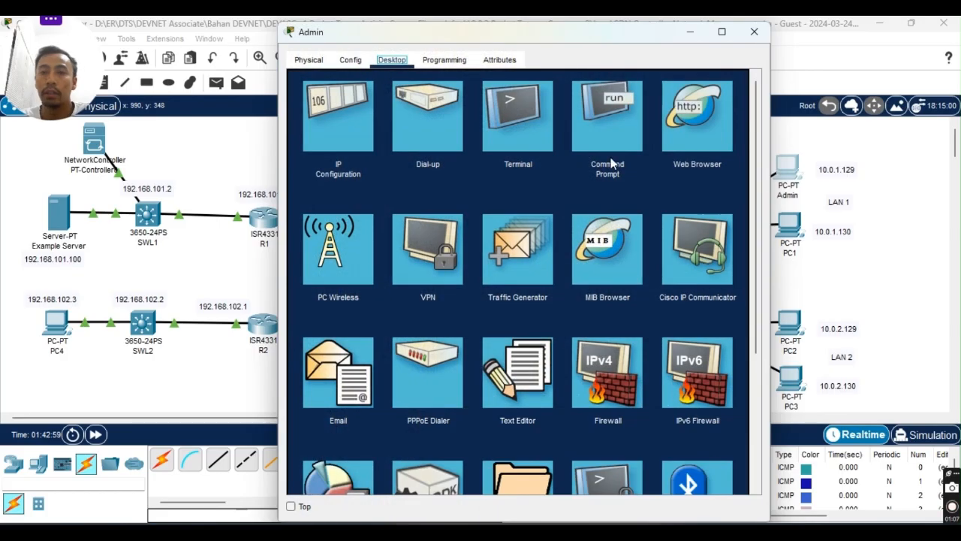
pyautogui.moveTo(548, 34); pyautogui.dragTo(636, 35)
# SSH to R1 with 'ssh -l cisco 192.168.101.1' and log in with the password.
pyautogui.click(691, 105)
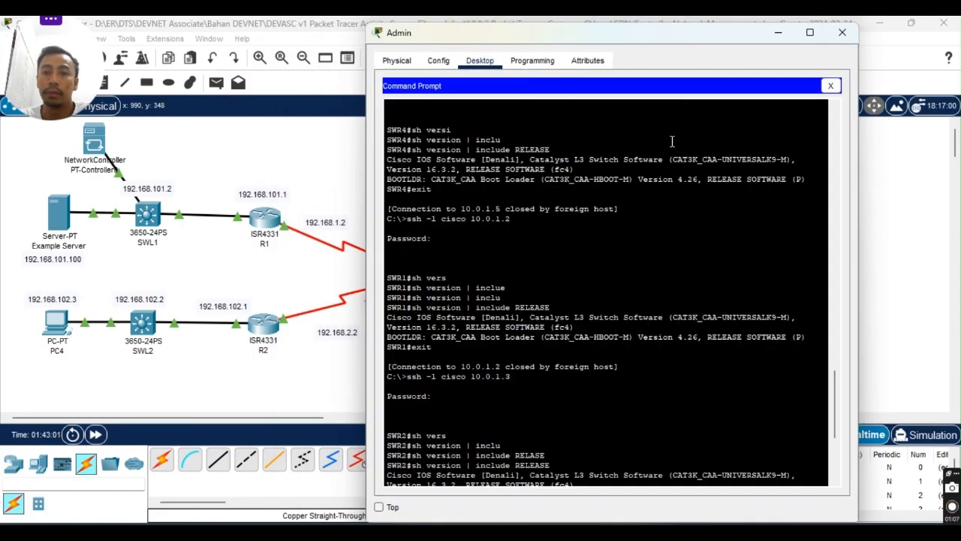
pyautogui.scroll(-7, 631, 369)
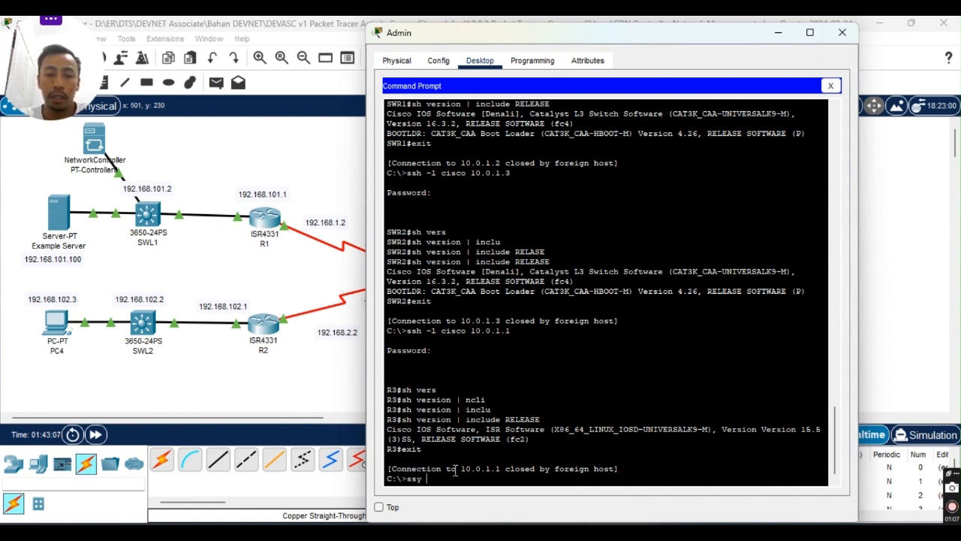
pyautogui.press('BackSpace')
pyautogui.press('BackSpace')
pyautogui.write('h -l')
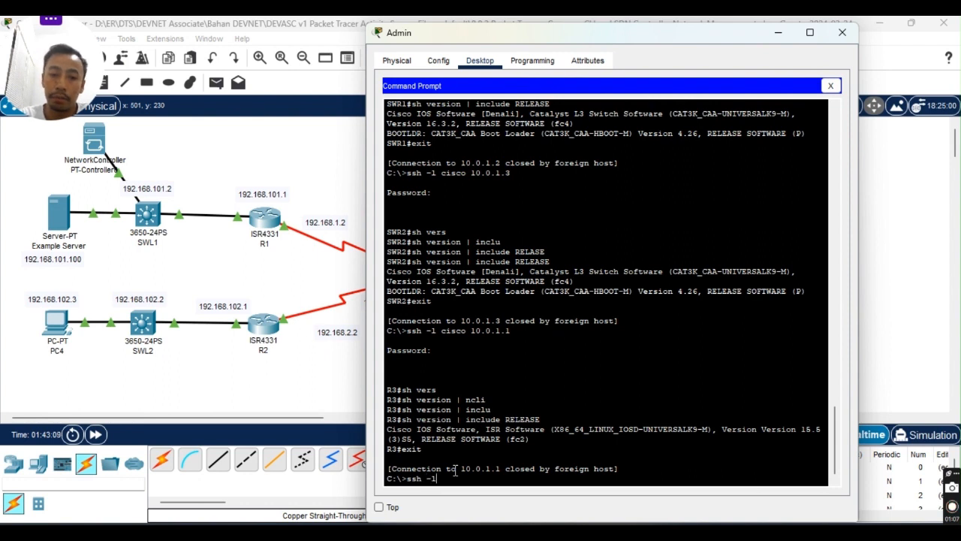
pyautogui.write(' cisc')
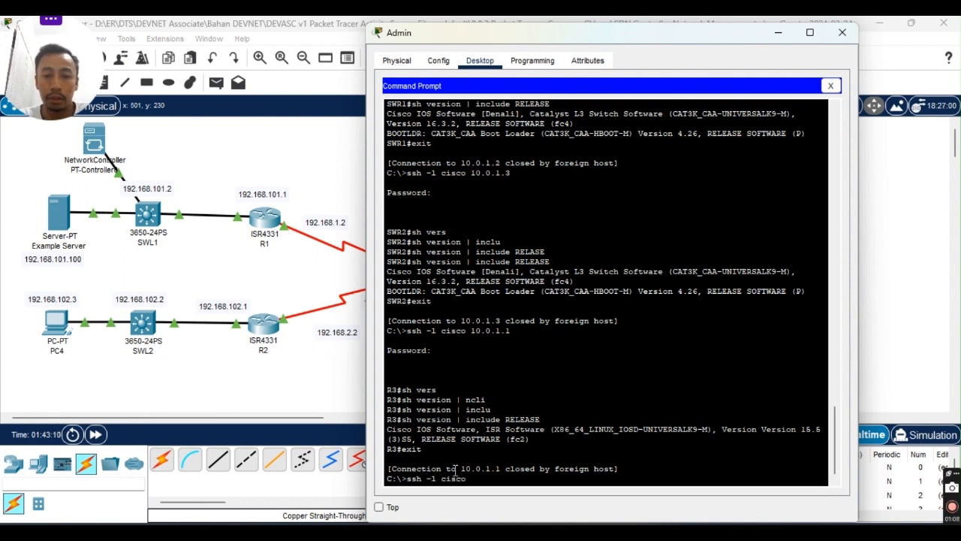
pyautogui.write('o')
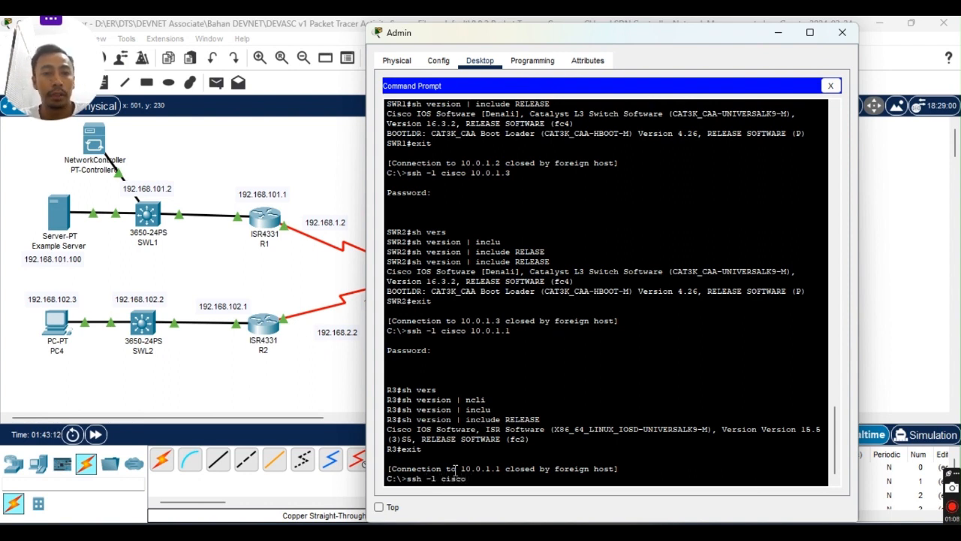
pyautogui.write(' 192.1')
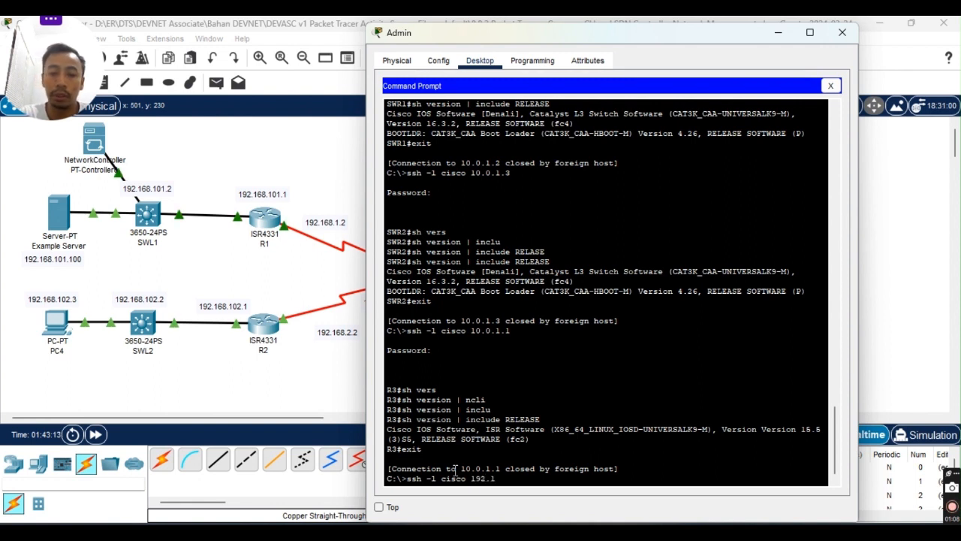
pyautogui.write('68.101')
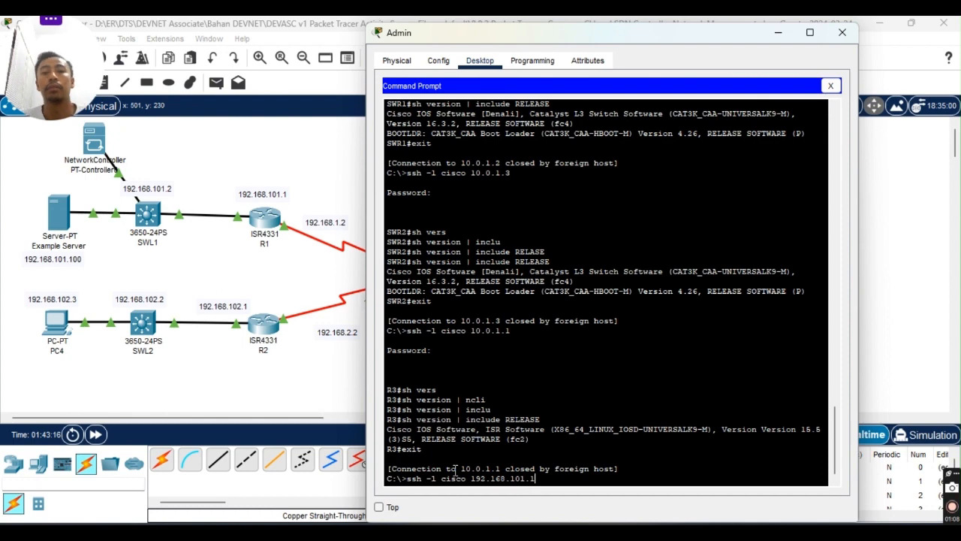
pyautogui.write('.1')
pyautogui.press('Return')
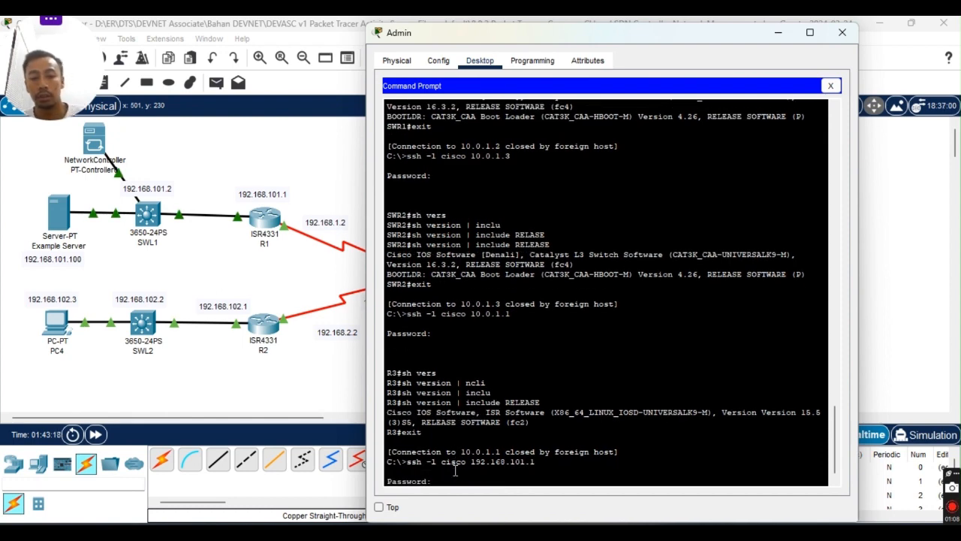
pyautogui.press('Return')
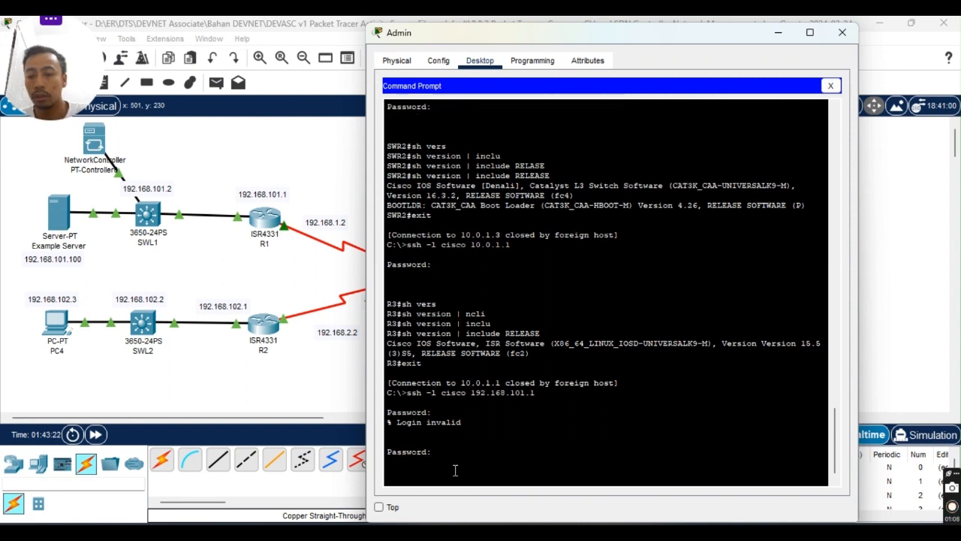
pyautogui.press('Return')
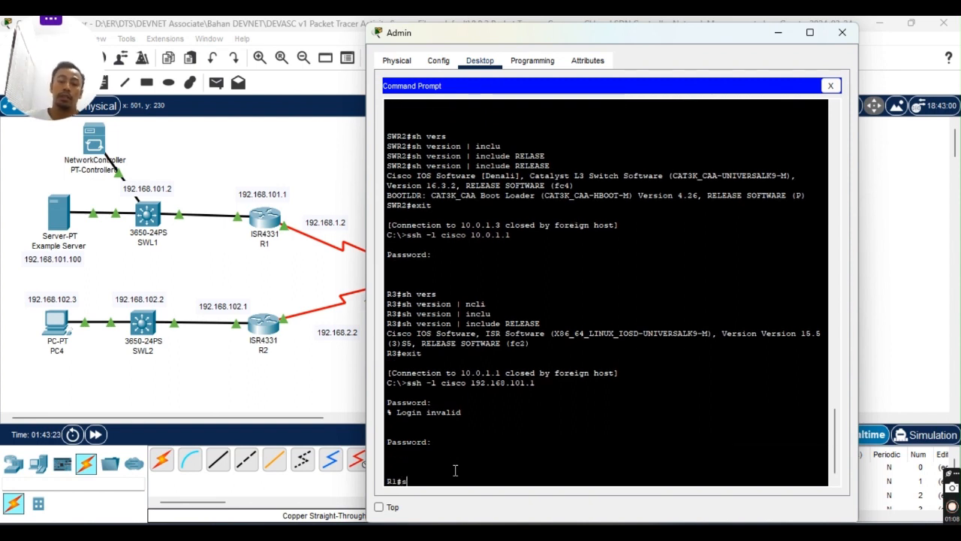
# Start typing 'sh run' at R1# and check the lab instructions PDF.
pyautogui.write('sh ')
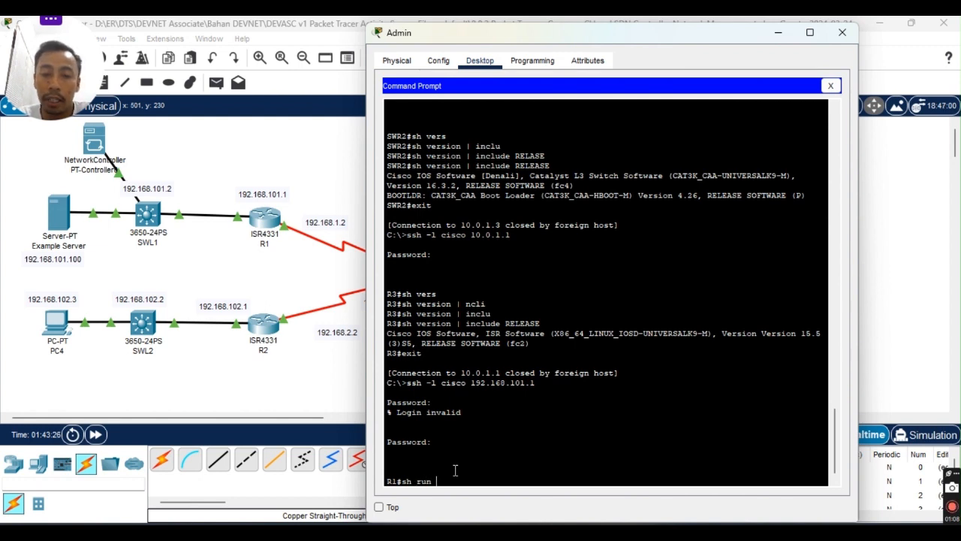
pyautogui.write('run')
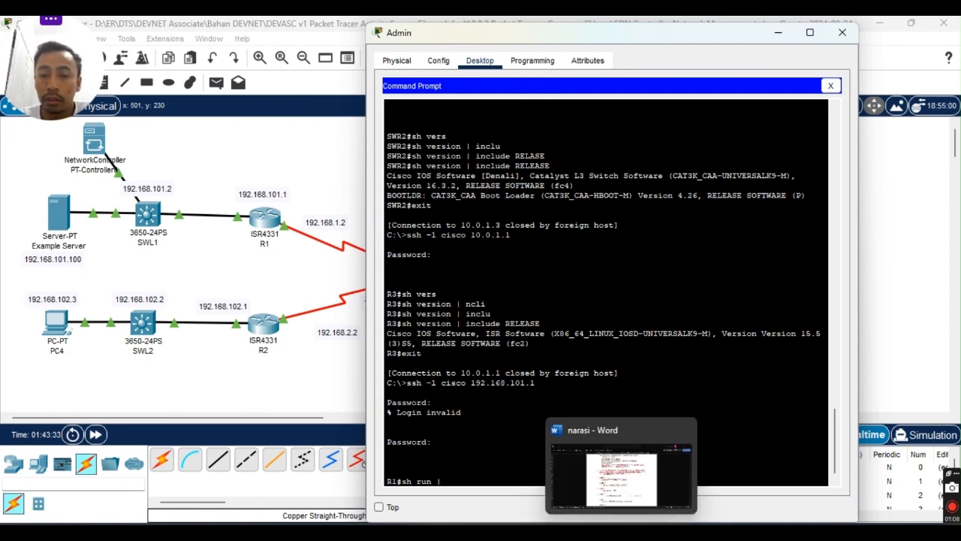
pyautogui.click(595, 534)
pyautogui.scroll(8, 559, 330)
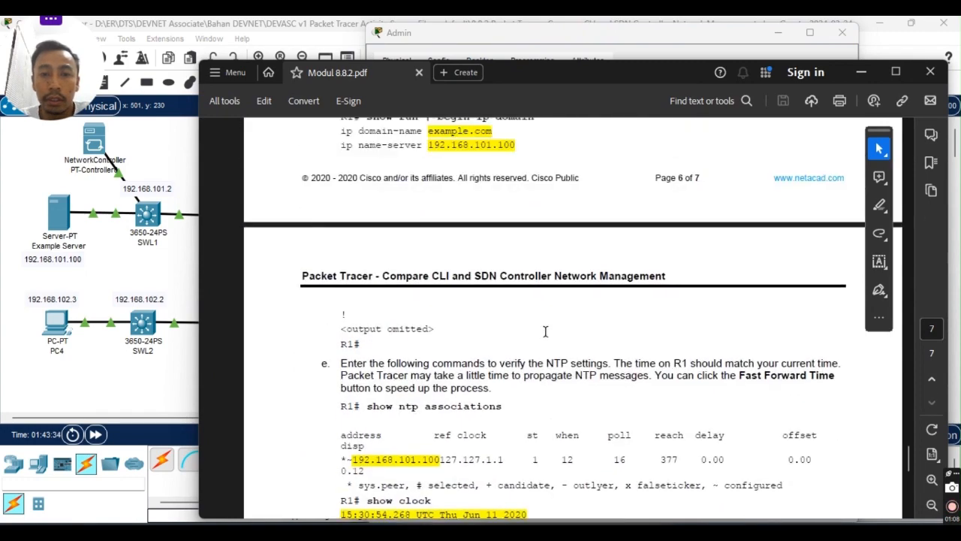
pyautogui.scroll(5, 546, 331)
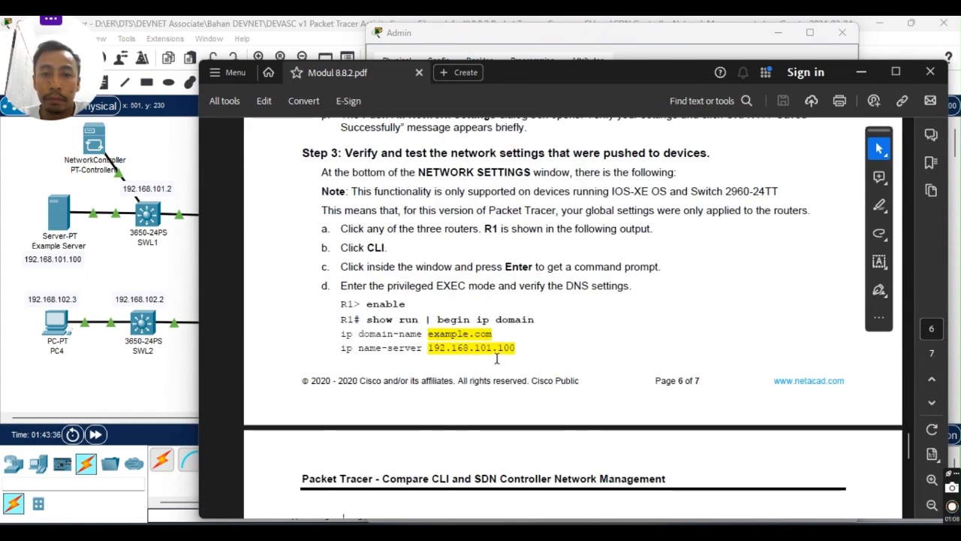
pyautogui.click(595, 534)
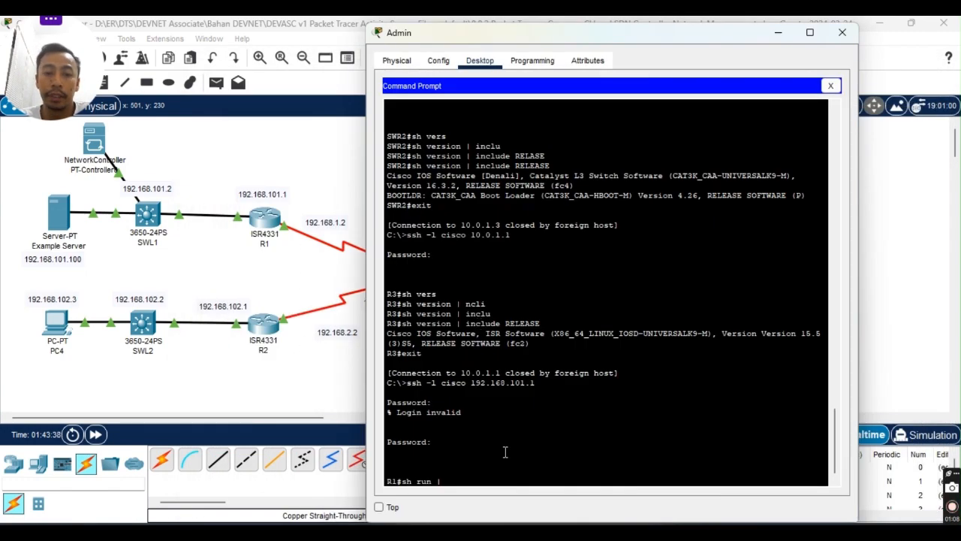
# Display R1's running config beginning at the 'ip domain' line.
pyautogui.click(505, 452)
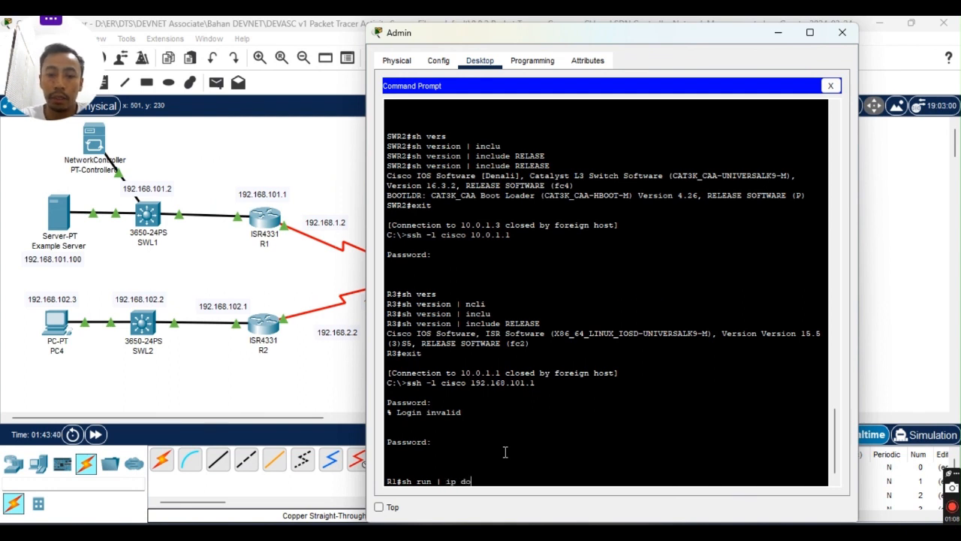
pyautogui.write('a')
pyautogui.press('Tab')
pyautogui.write('ma')
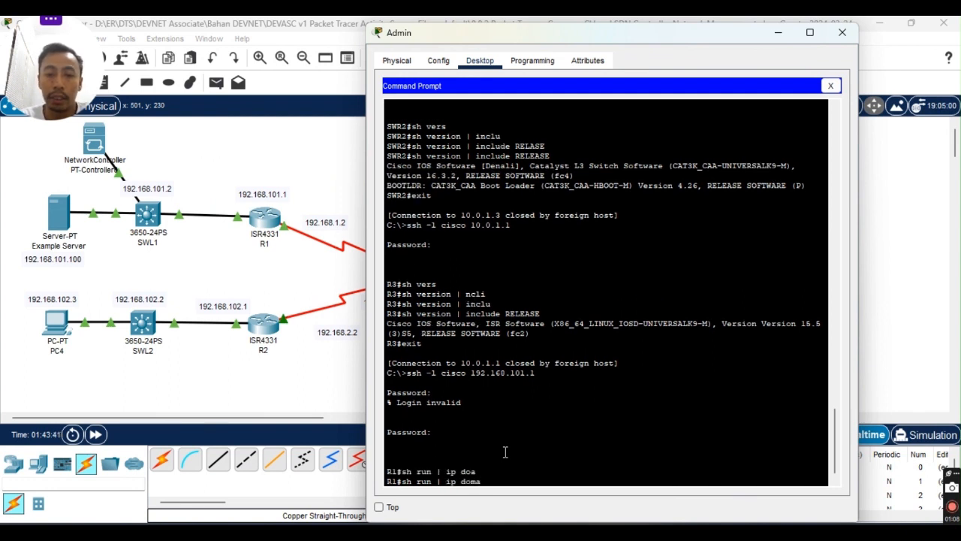
pyautogui.press('Tab')
pyautogui.press('Tab')
pyautogui.write('in')
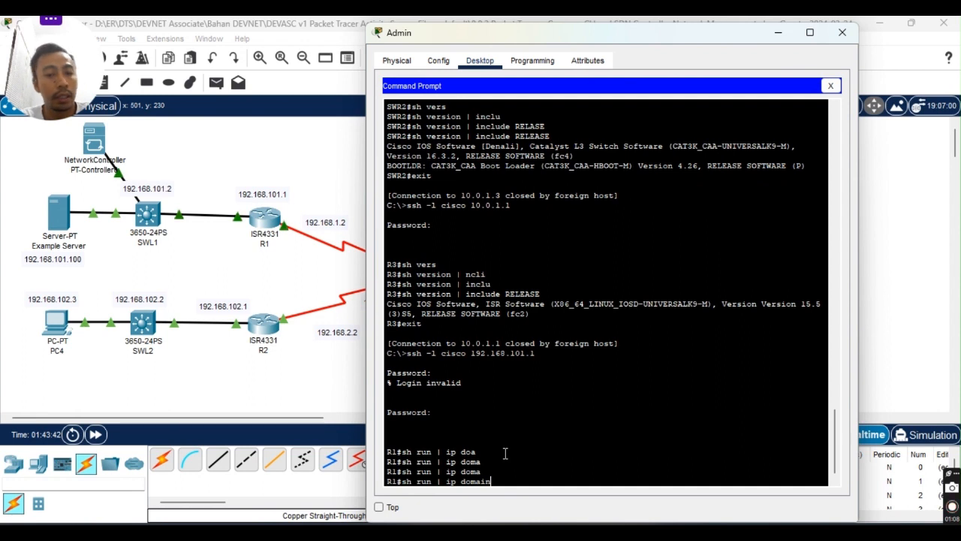
pyautogui.press('BackSpace')
pyautogui.press('BackSpace')
pyautogui.press('BackSpace')
pyautogui.press('BackSpace')
pyautogui.press('BackSpace')
pyautogui.press('BackSpace')
pyautogui.press('BackSpace')
pyautogui.press('BackSpace')
pyautogui.press('BackSpace')
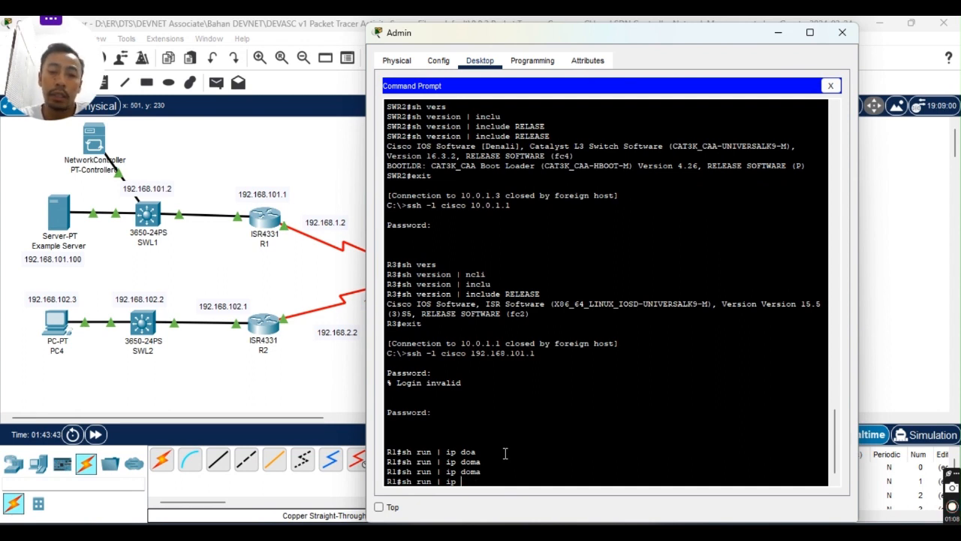
pyautogui.write('be')
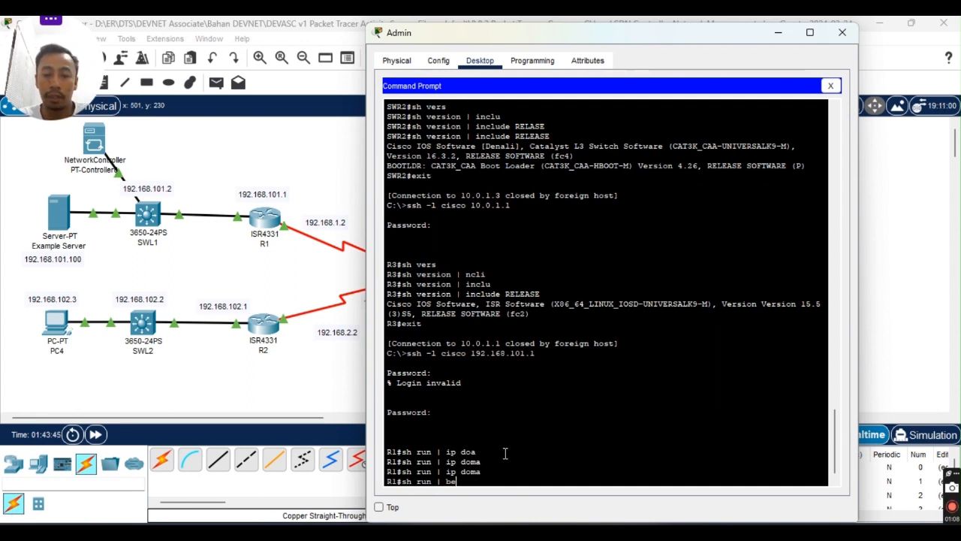
pyautogui.write('gin ip domain')
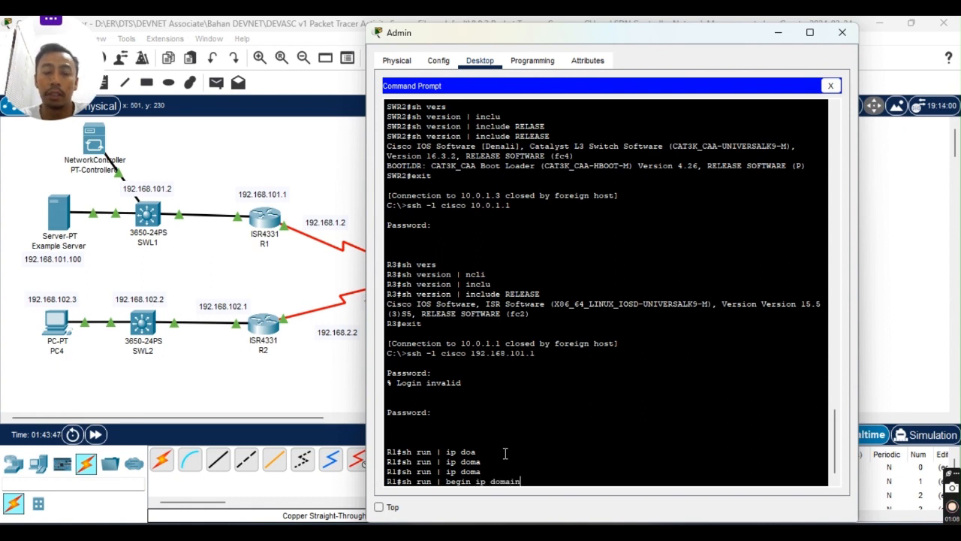
pyautogui.press('Return')
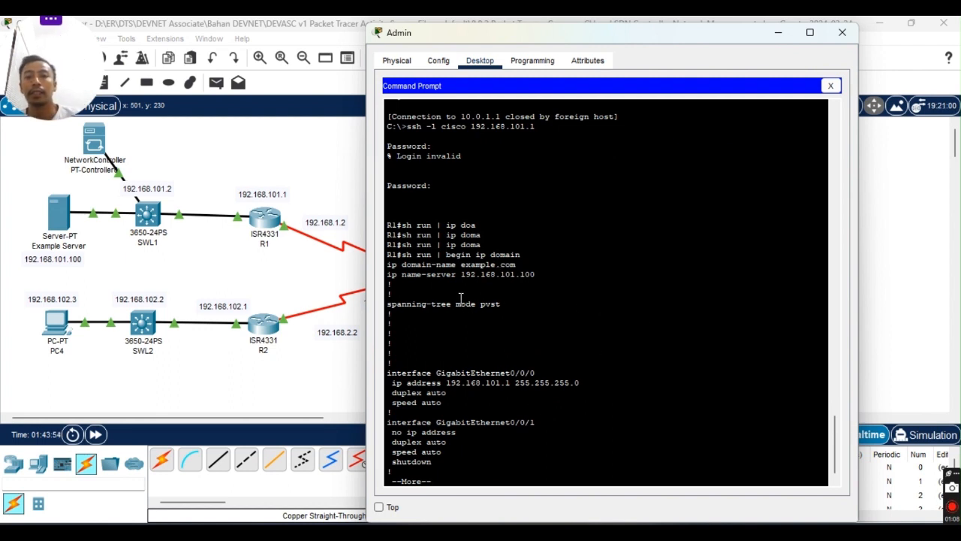
# Check domain-name example.com and name-server 192.168.101.100, then exit the R1 SSH session.
pyautogui.moveTo(388, 268); pyautogui.dragTo(483, 272)
pyautogui.click(499, 266)
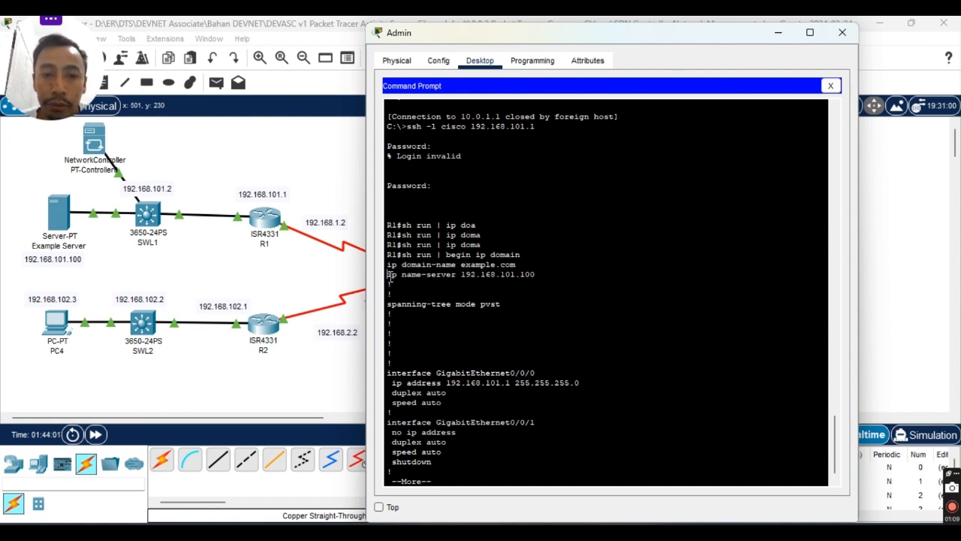
pyautogui.moveTo(389, 276); pyautogui.dragTo(479, 291)
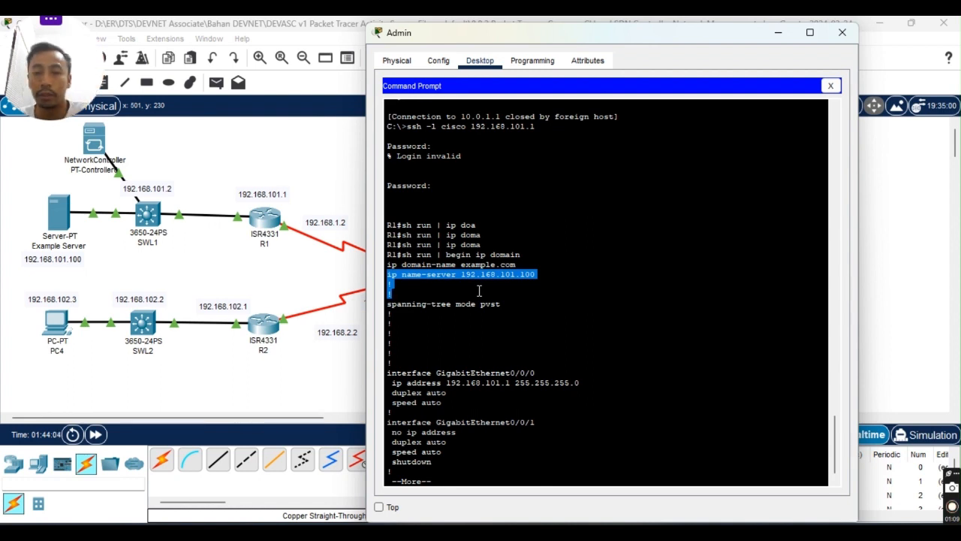
pyautogui.click(443, 297)
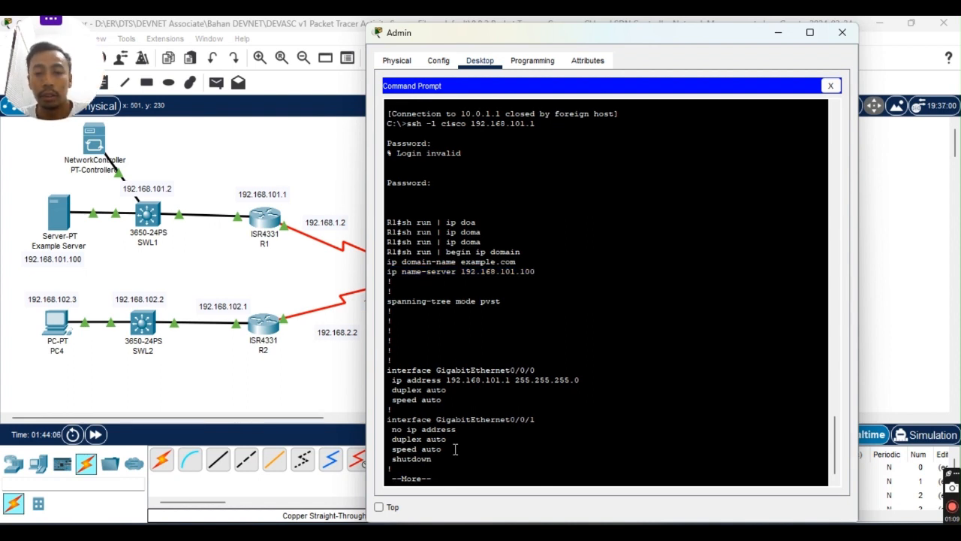
pyautogui.hotkey('ctrl', 'c')
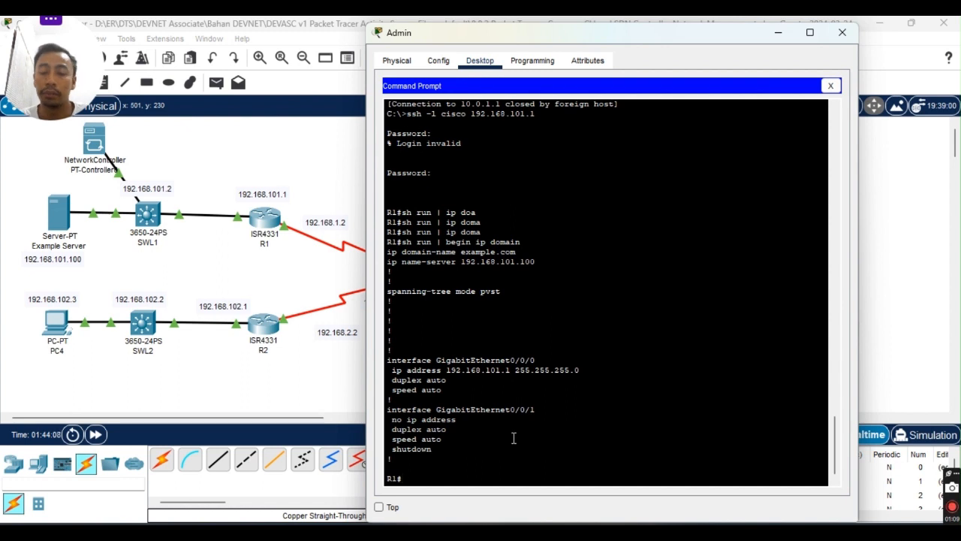
pyautogui.write('exit')
pyautogui.press('Return')
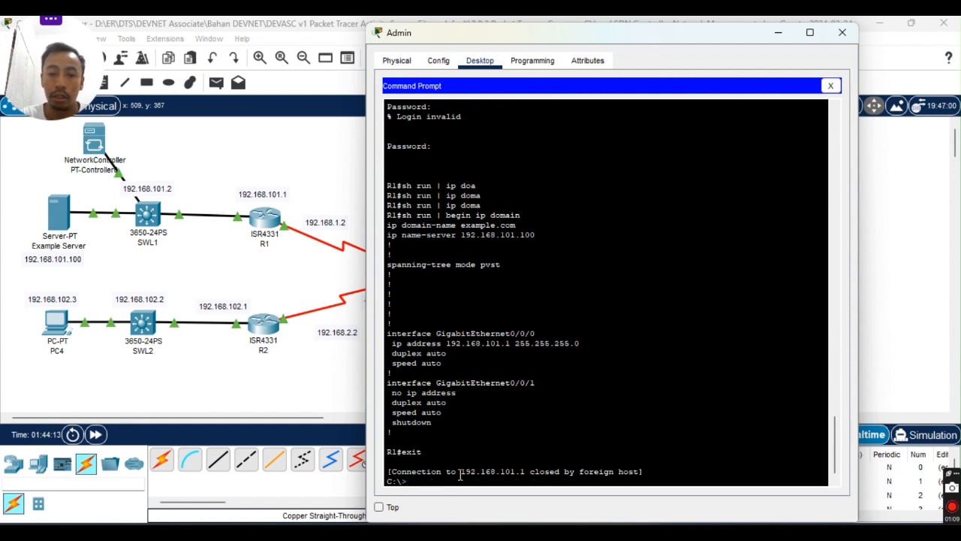
# SSH from the Admin PC to R2 at 192.168.102.1 and log in.
pyautogui.press('Up')
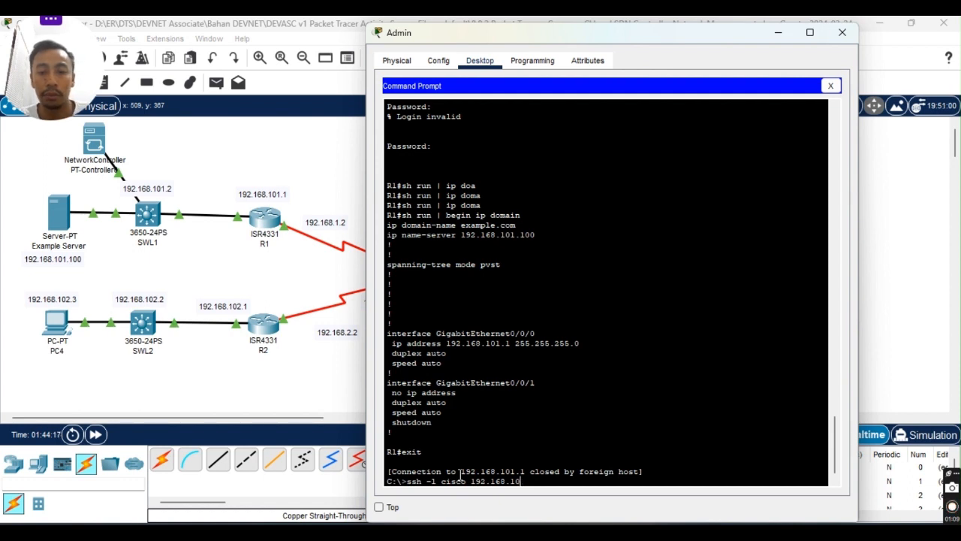
pyautogui.write('2.1')
pyautogui.press('Return')
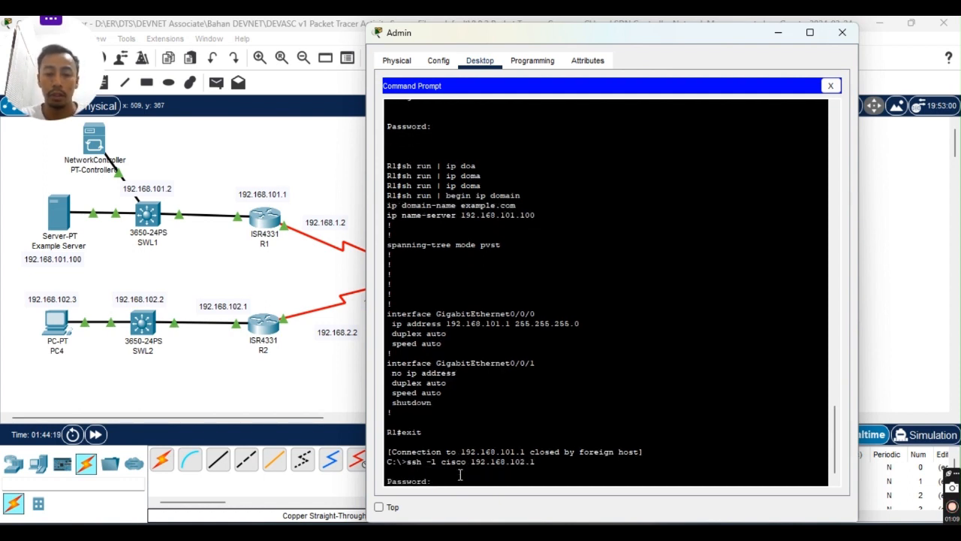
pyautogui.press('Return')
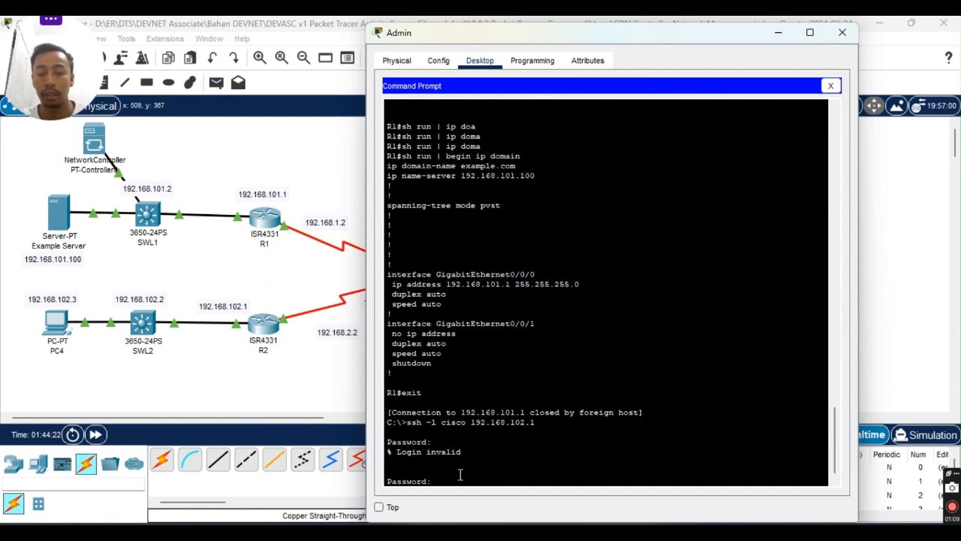
pyautogui.press('Return')
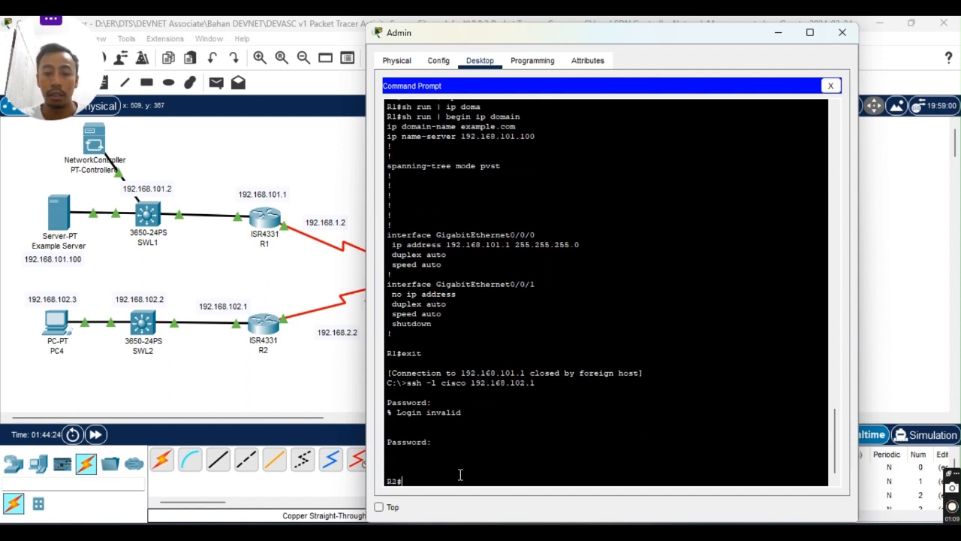
# Run 'sh run | begin ip domain' on R2, checking domain-name and name-server lines.
pyautogui.write('sh run')
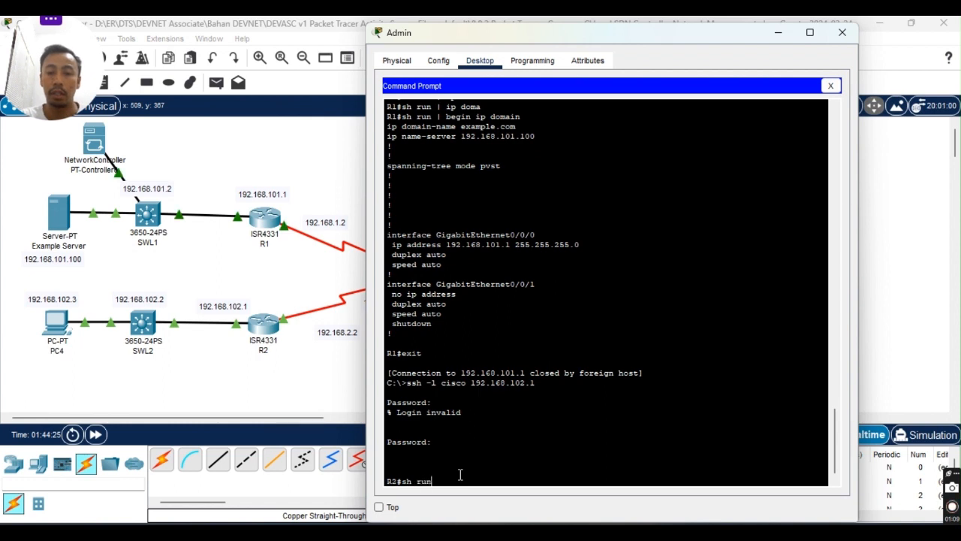
pyautogui.write(' | ')
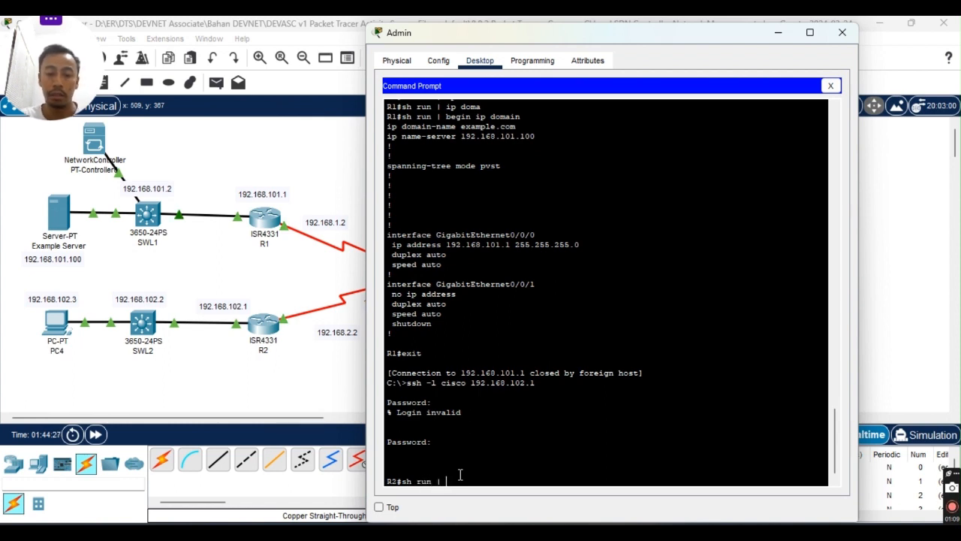
pyautogui.write('begin')
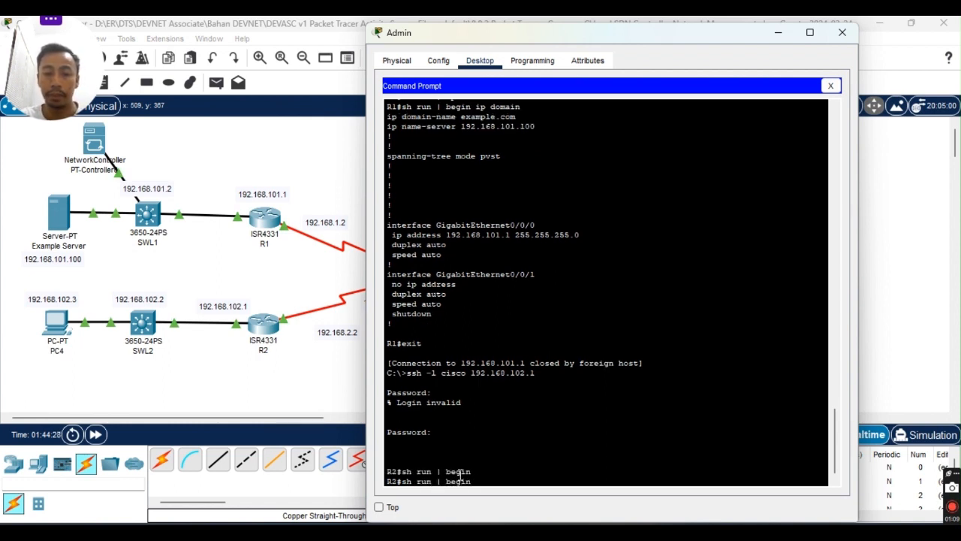
pyautogui.press('Tab')
pyautogui.write('ip domain')
pyautogui.press('Return')
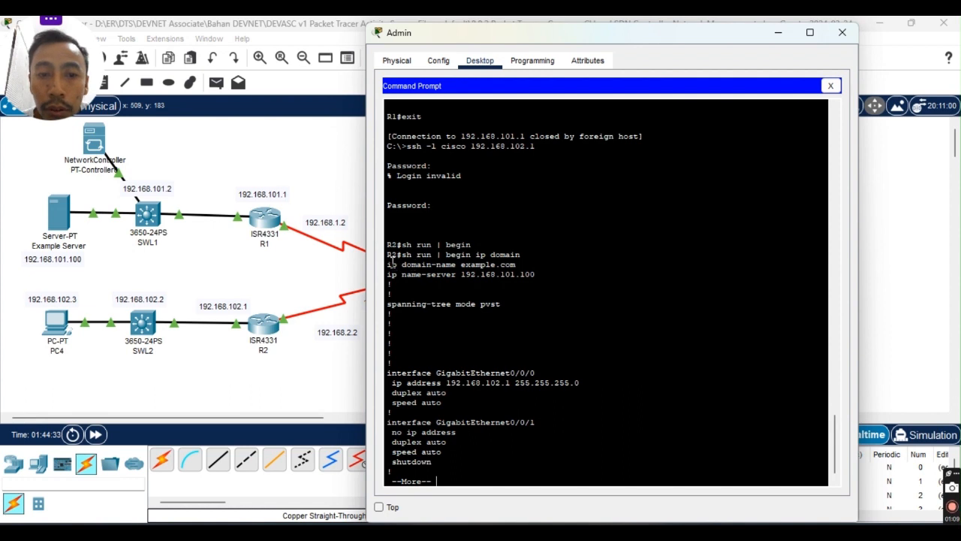
pyautogui.moveTo(388, 262); pyautogui.dragTo(538, 278)
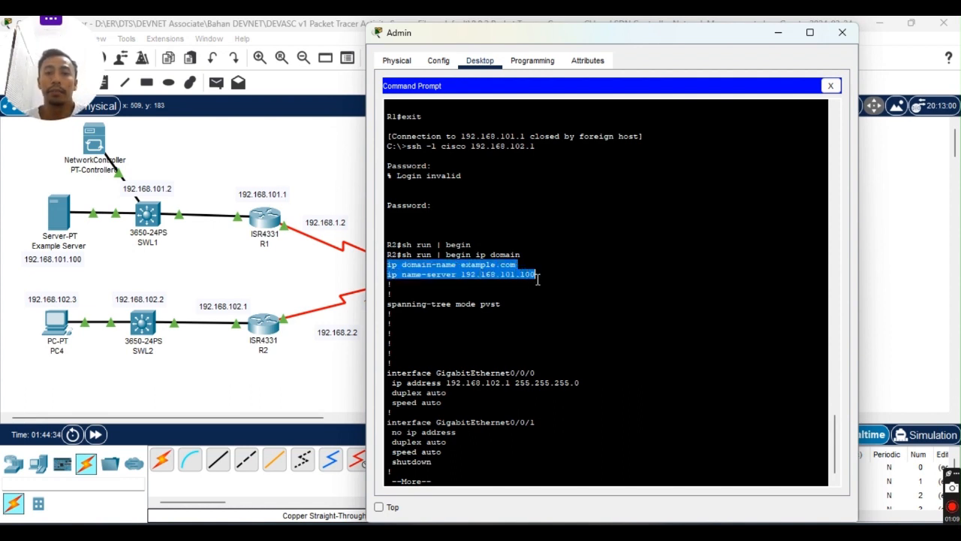
pyautogui.click(546, 272)
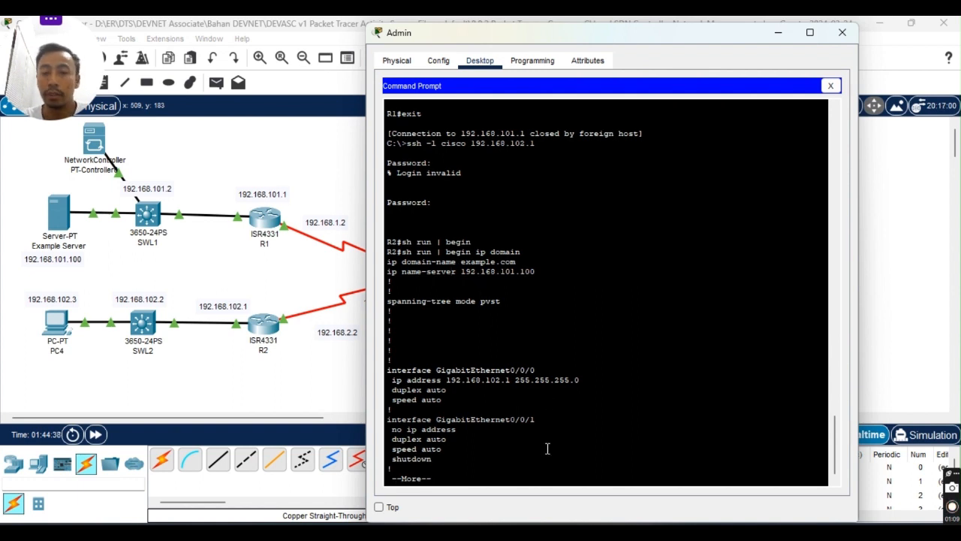
pyautogui.press('space')
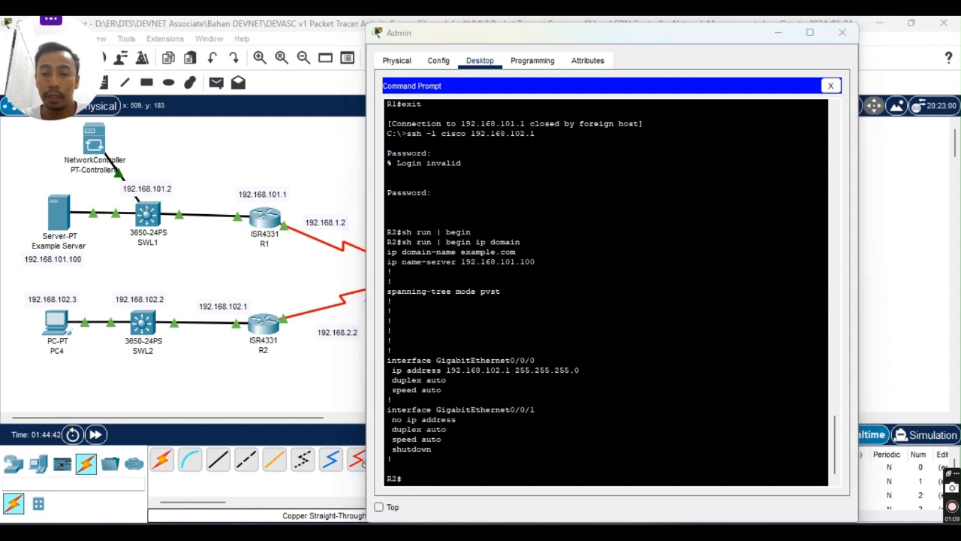
# Consult the lab instructions PDF, then return to R2's prompt.
pyautogui.hotkey('alt', 'Tab')
pyautogui.scroll(-5, 483, 296)
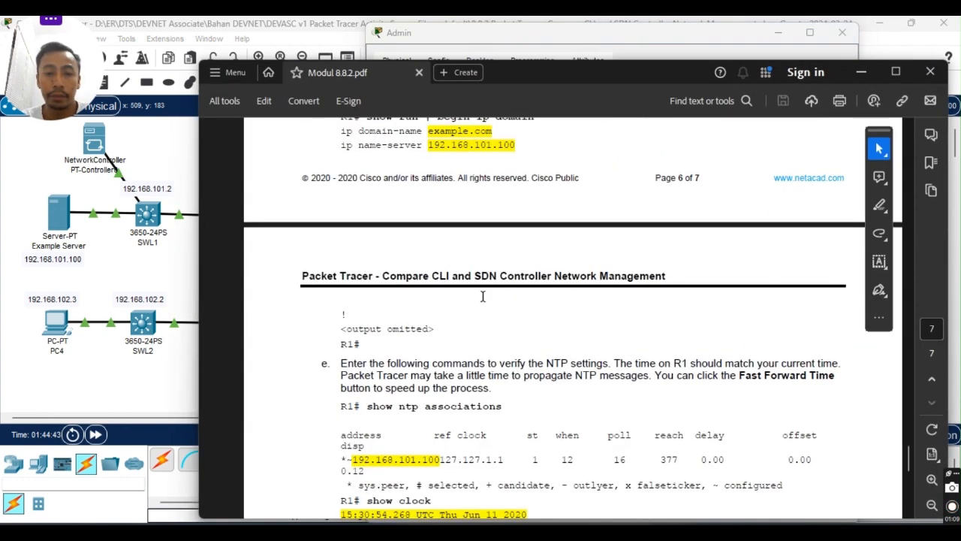
pyautogui.scroll(-3, 483, 296)
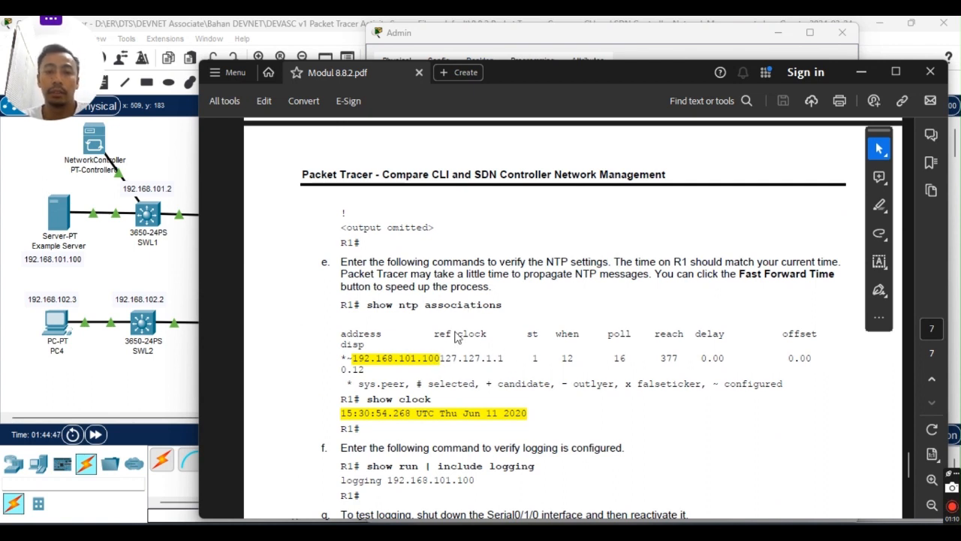
pyautogui.hotkey('alt', 'Tab')
# Run 'show ntp associations' on R2.
pyautogui.write('s')
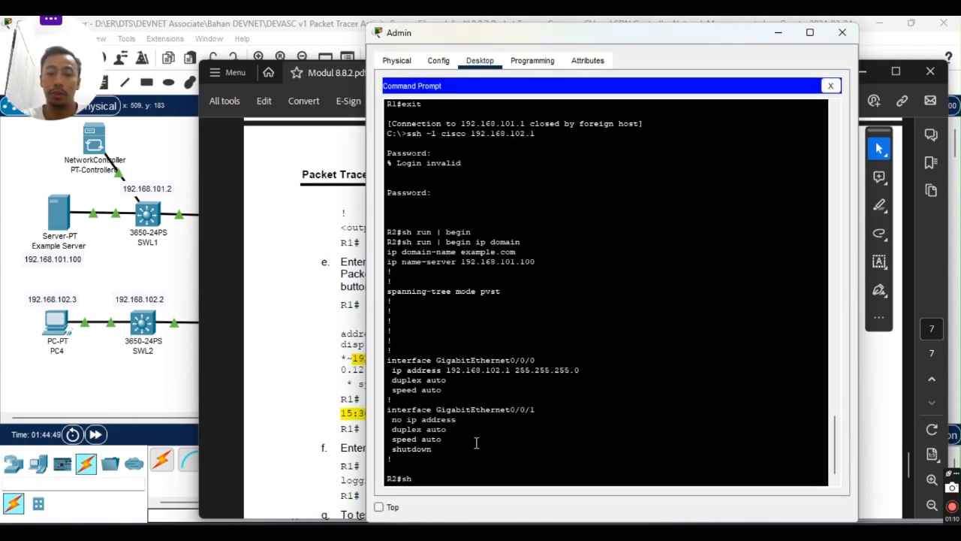
pyautogui.write('h ntp')
pyautogui.press('Tab')
pyautogui.write('ass')
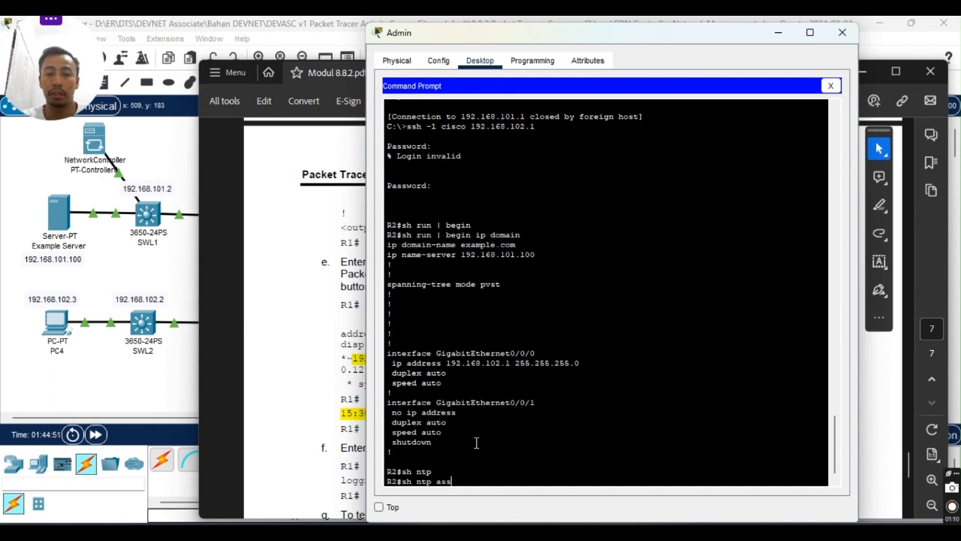
pyautogui.press('Tab')
pyautogui.press('Return')
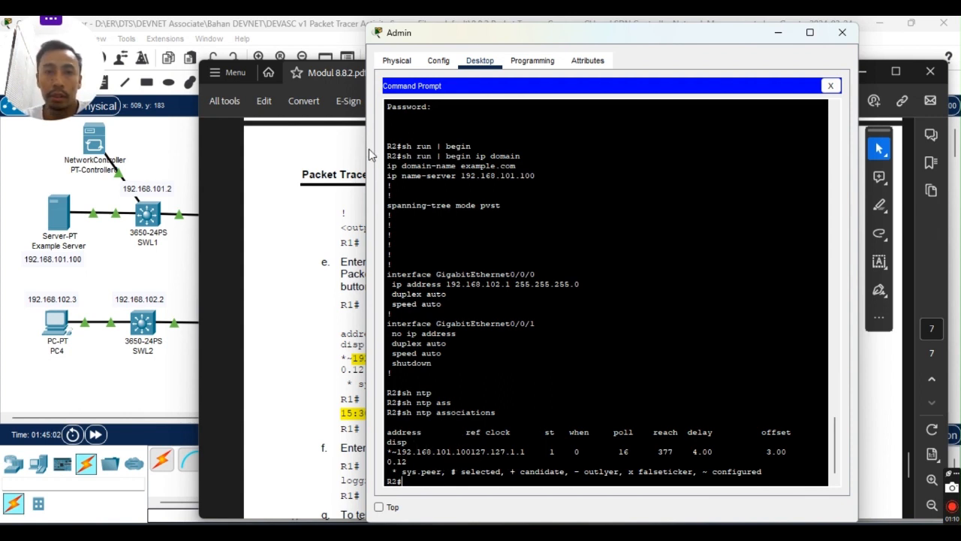
# Widen the terminal and rerun the NTP check, confirming peer 192.168.101.100.
pyautogui.moveTo(369, 154); pyautogui.dragTo(197, 157)
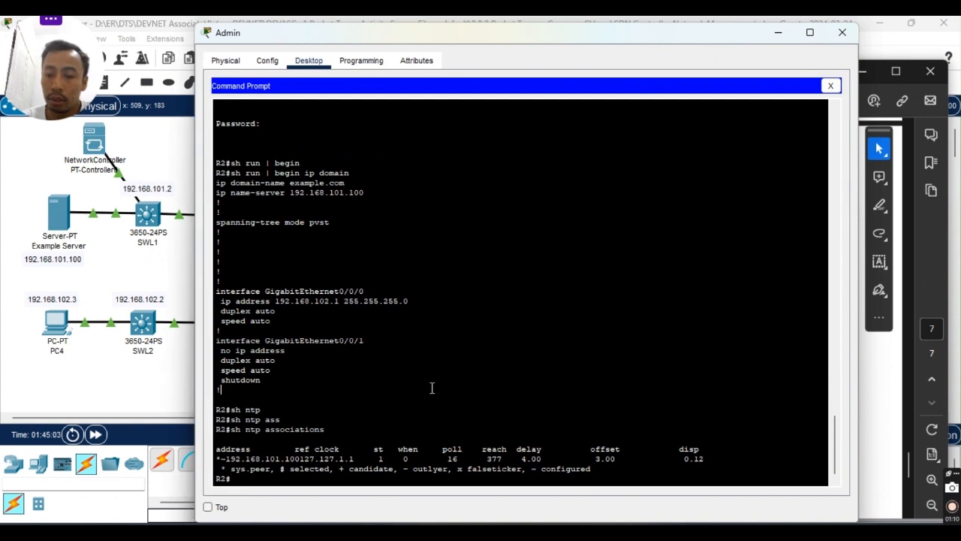
pyautogui.press('Up')
pyautogui.press('Return')
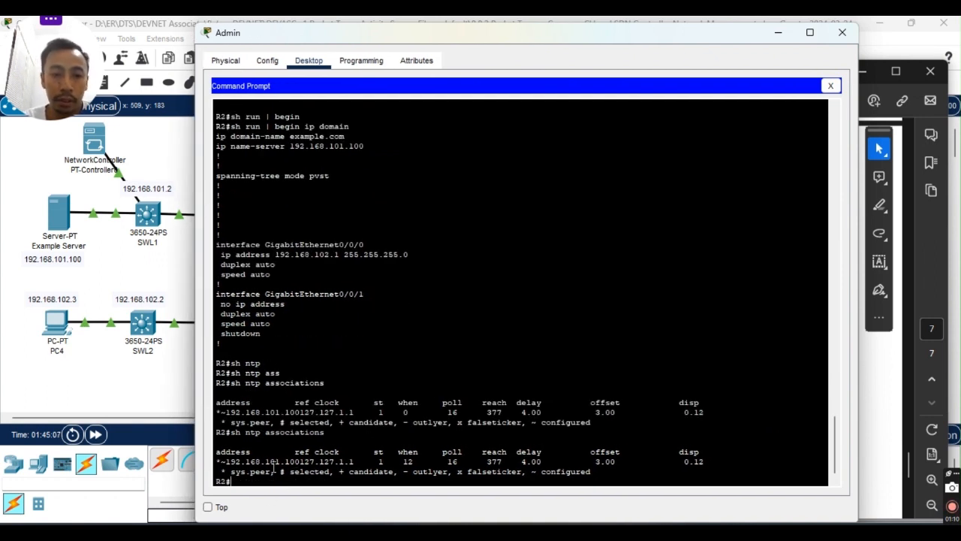
pyautogui.moveTo(232, 461); pyautogui.dragTo(268, 461)
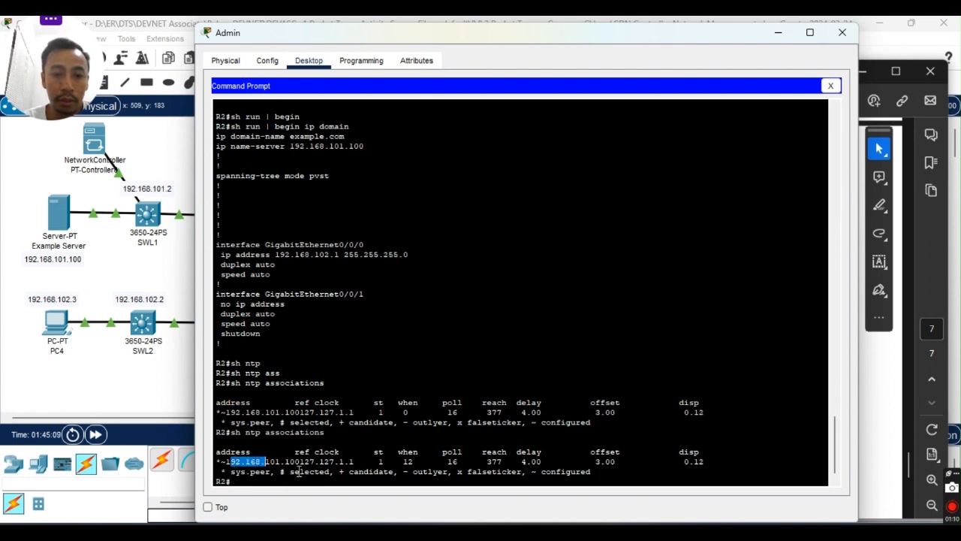
pyautogui.click(303, 464)
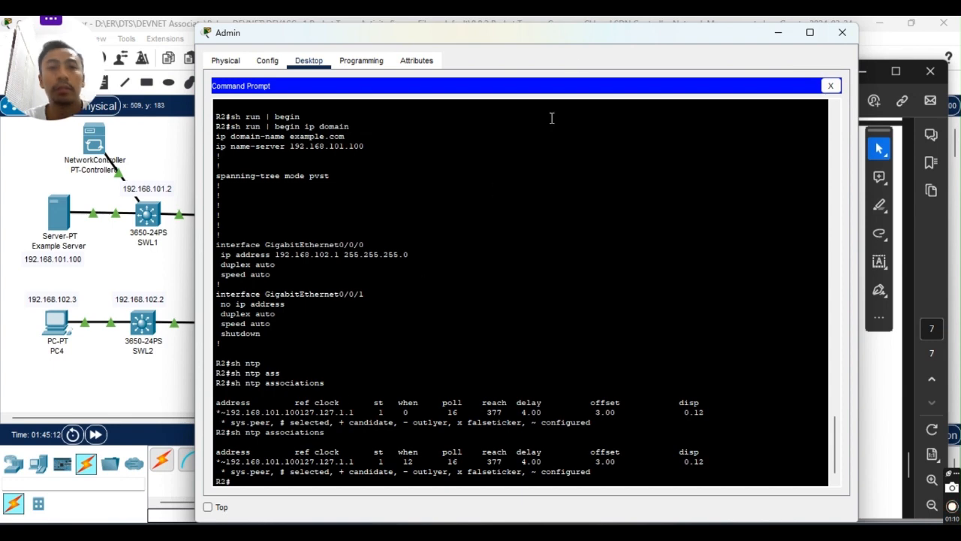
pyautogui.hotkey('alt', 'Tab')
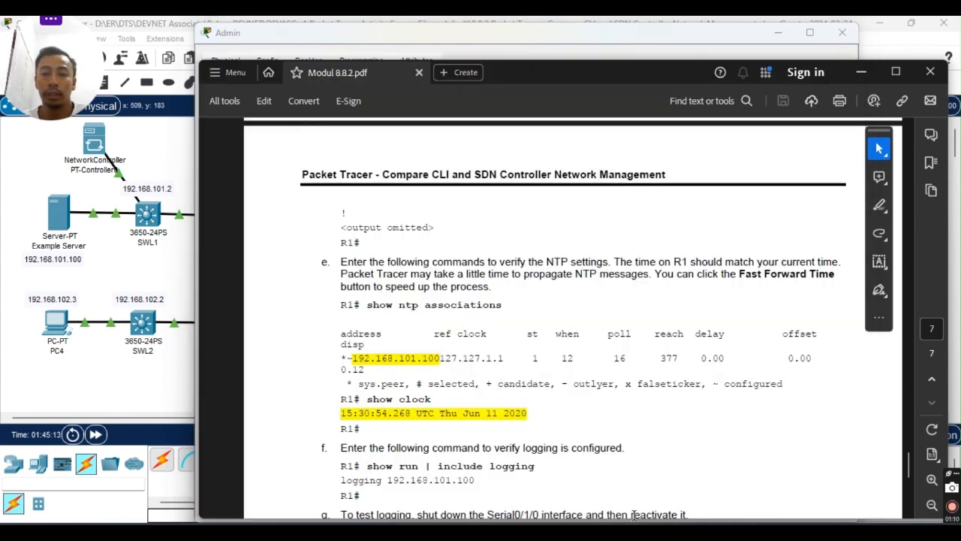
# Run 'show clock detail' on R2, confirming NTP as the time source.
pyautogui.scroll(-3, 541, 332)
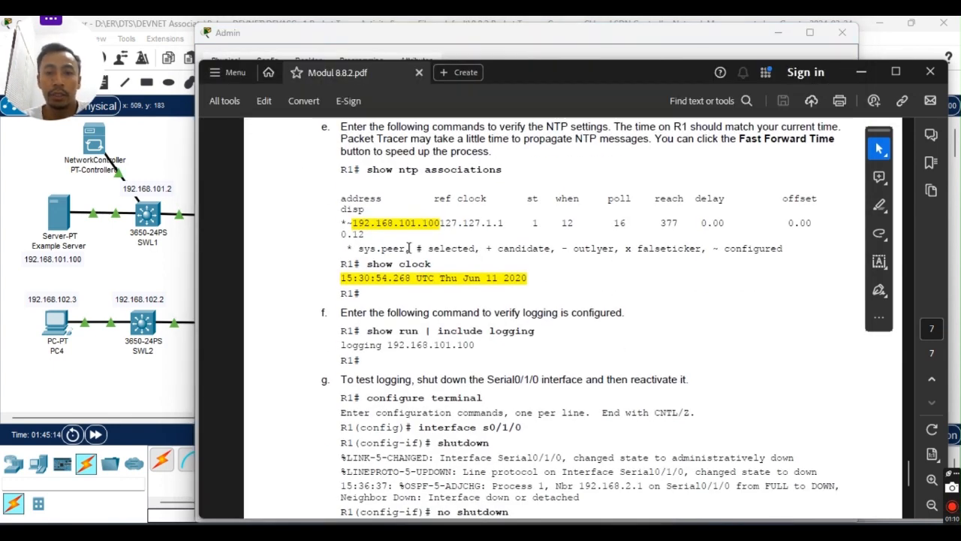
pyautogui.hotkey('alt', 'Tab')
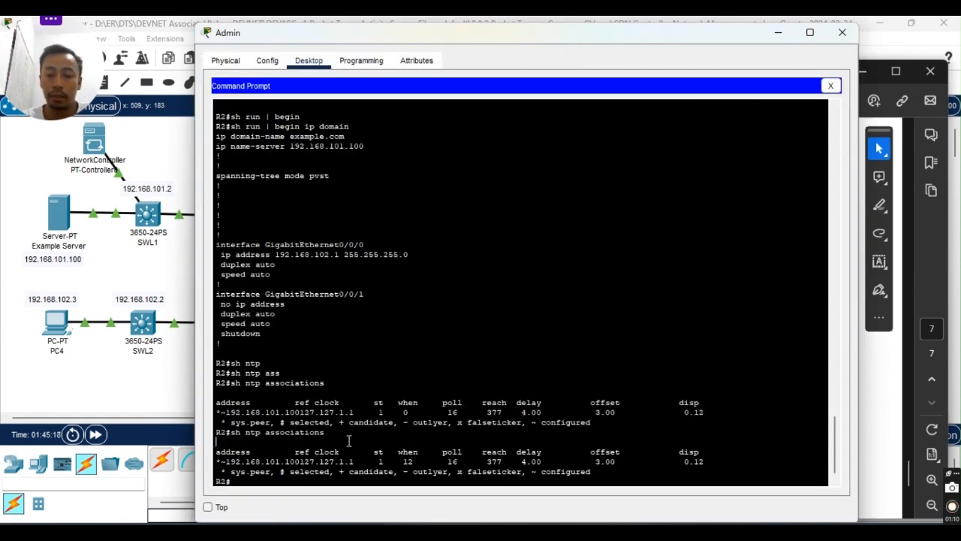
pyautogui.press('Tab')
pyautogui.write('clo')
pyautogui.press('Tab')
pyautogui.write('de')
pyautogui.press('Tab')
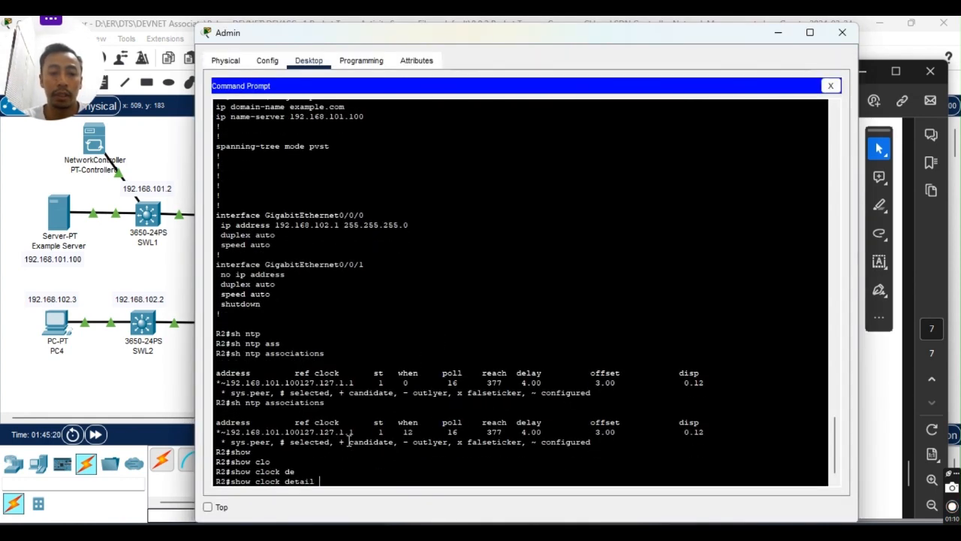
pyautogui.press('Return')
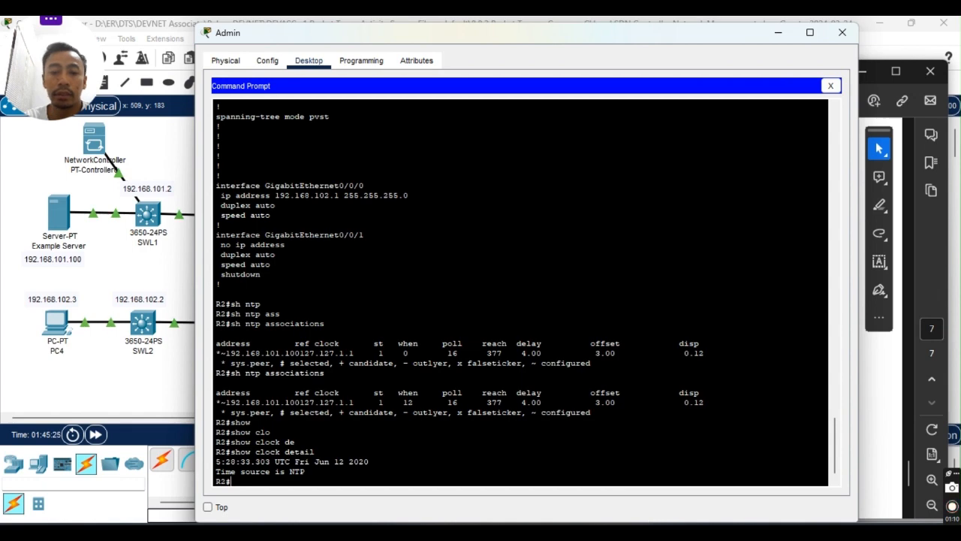
# Read the guide's steps f–h on logging and Serial0/1/0, then return to the terminal.
pyautogui.hotkey('alt', 'Tab')
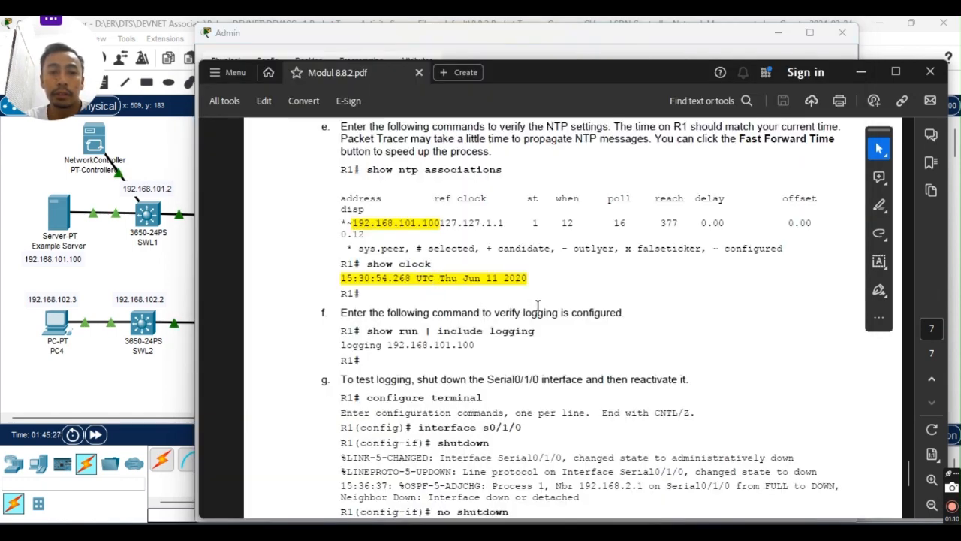
pyautogui.scroll(-2, 538, 306)
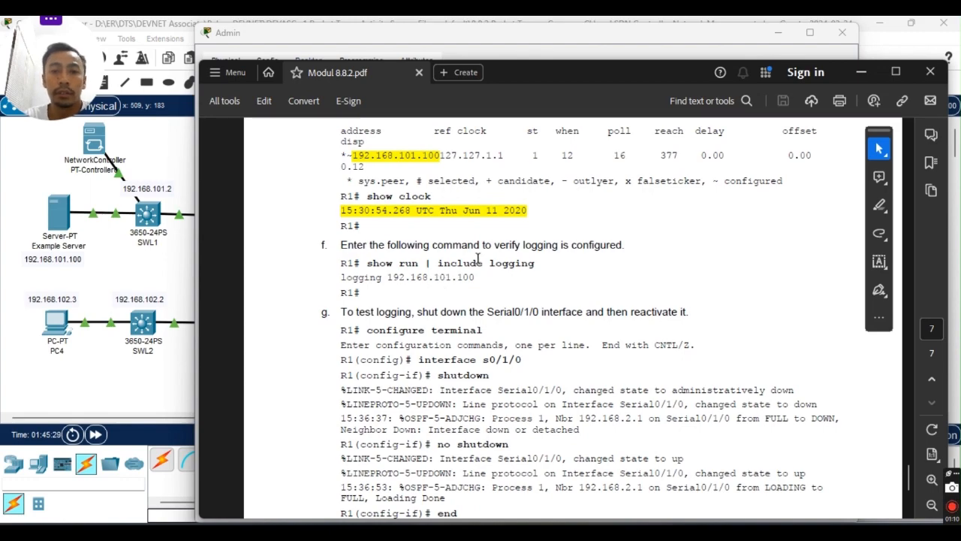
pyautogui.hotkey('alt', 'Tab')
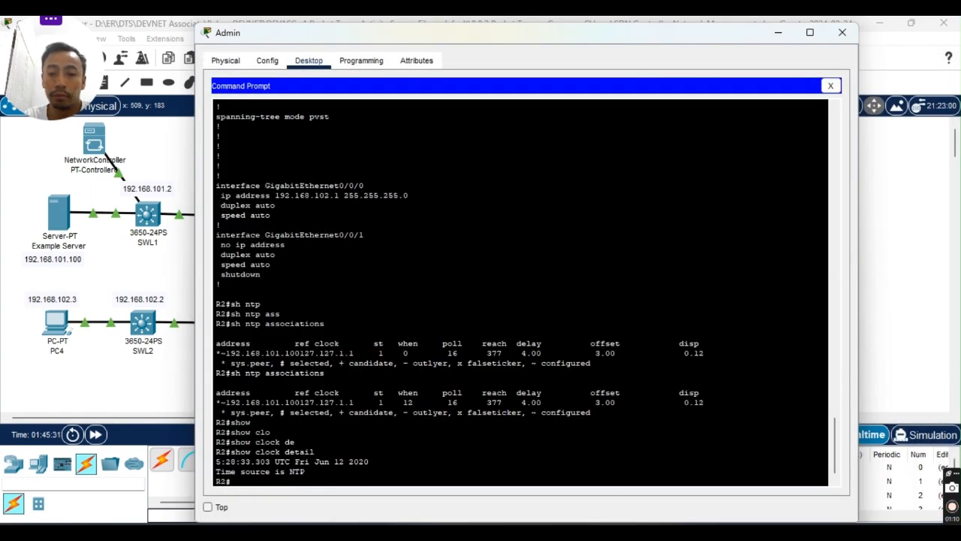
pyautogui.hotkey('alt', 'Tab')
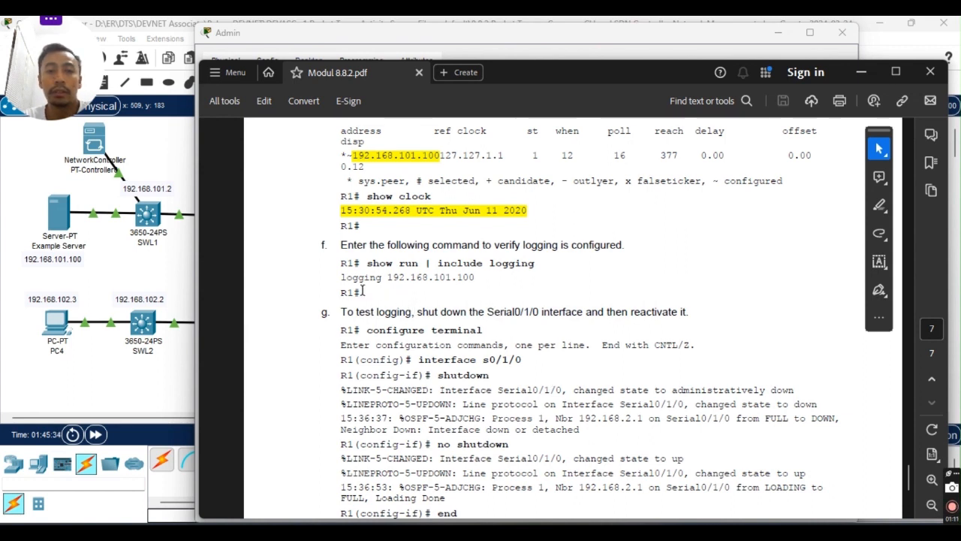
pyautogui.scroll(-1, 363, 290)
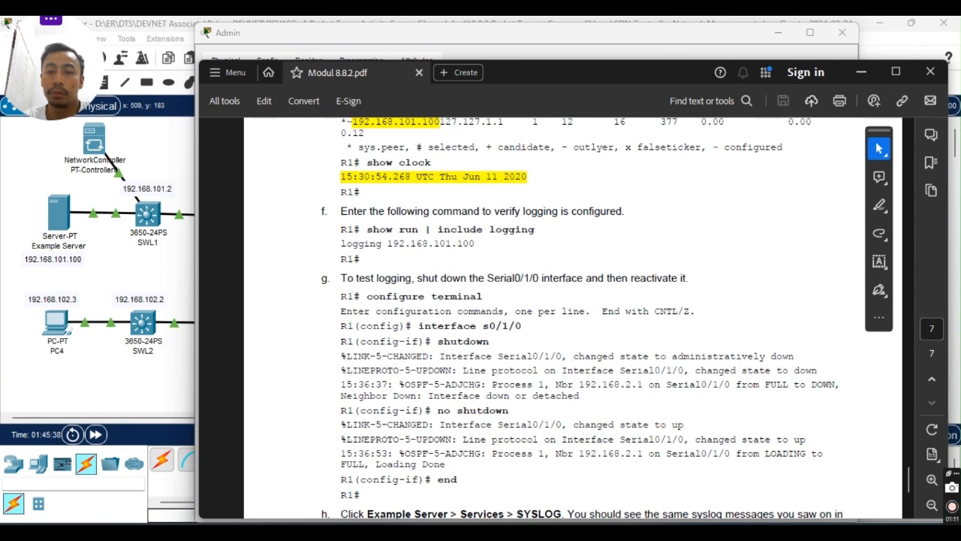
pyautogui.scroll(-1, 392, 248)
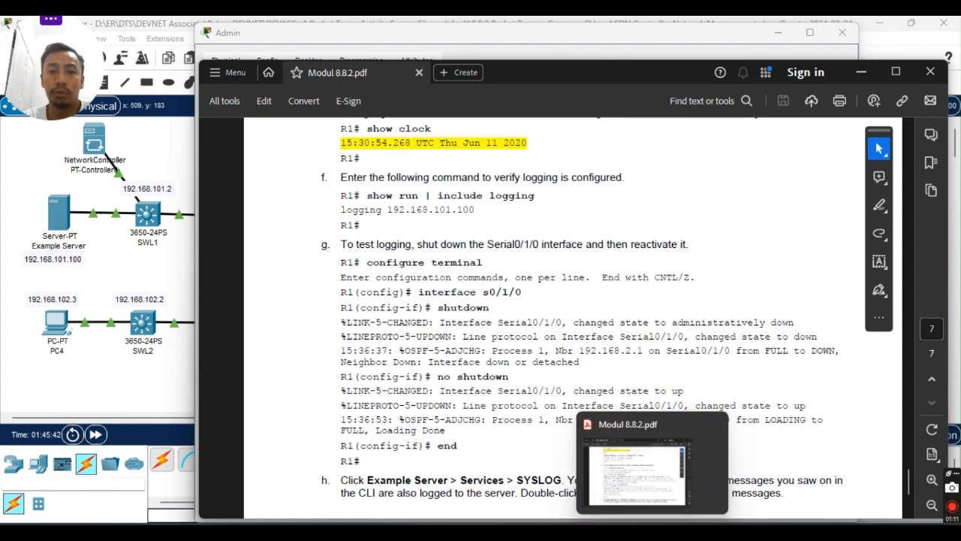
pyautogui.click(652, 531)
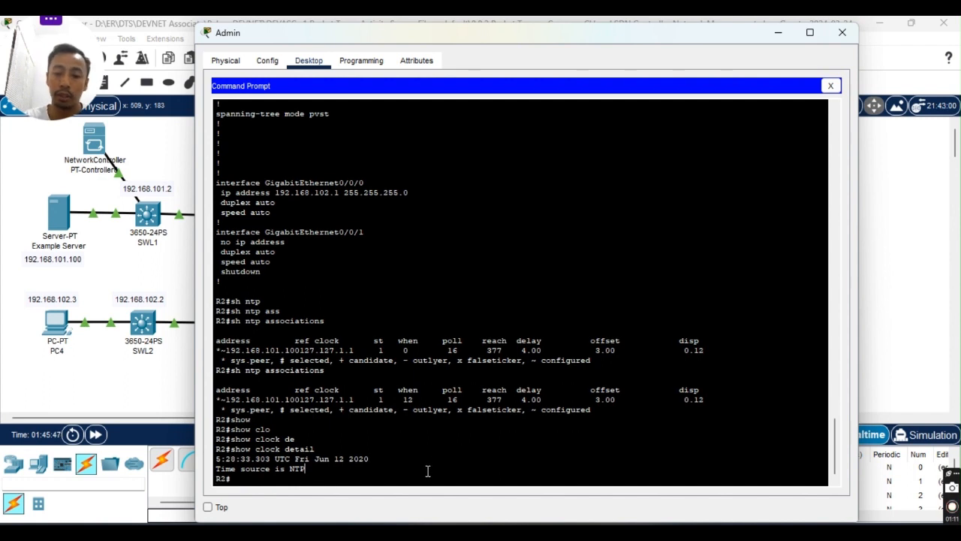
# Exit R2's session and retry the SSH login to 192.168.102.1, which fails.
pyautogui.write('l')
pyautogui.press('Return')
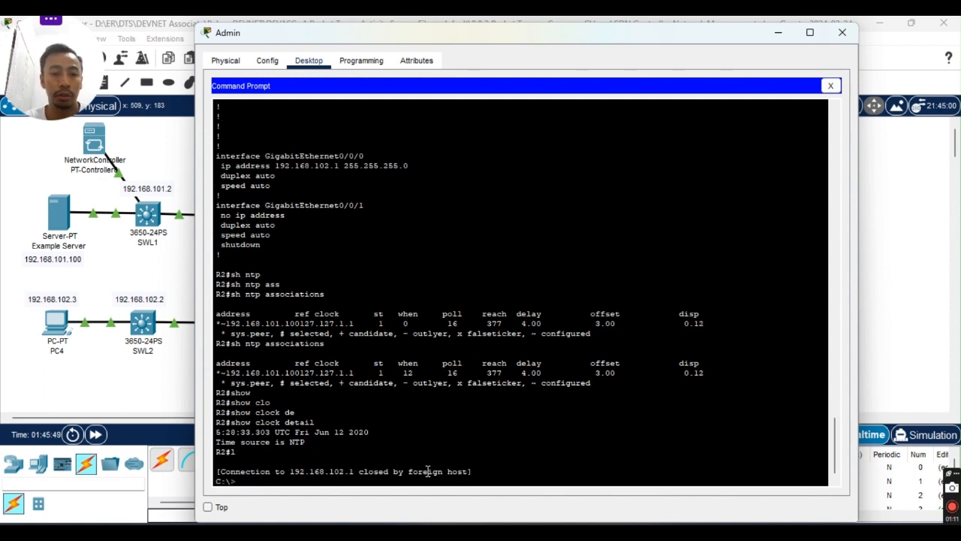
pyautogui.press('Up')
pyautogui.press('Return')
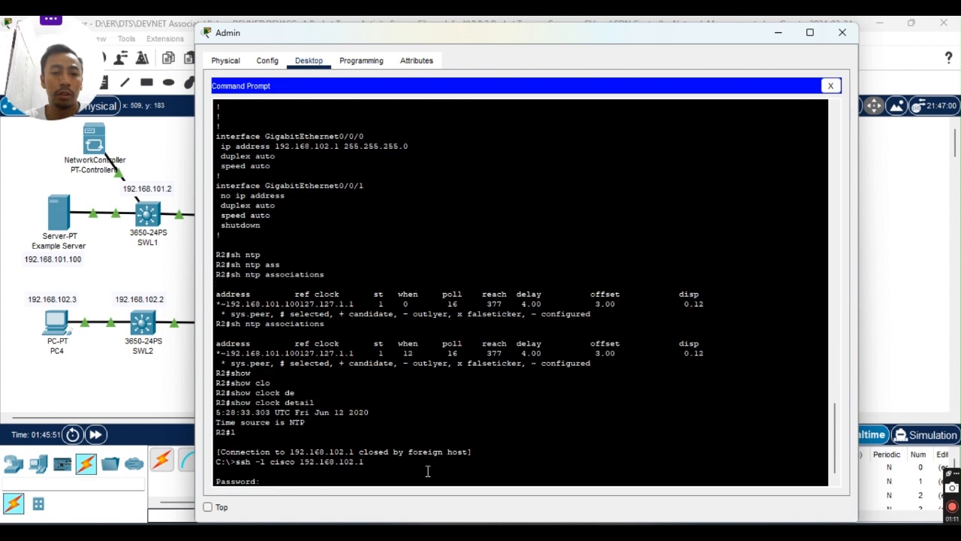
pyautogui.press('Return')
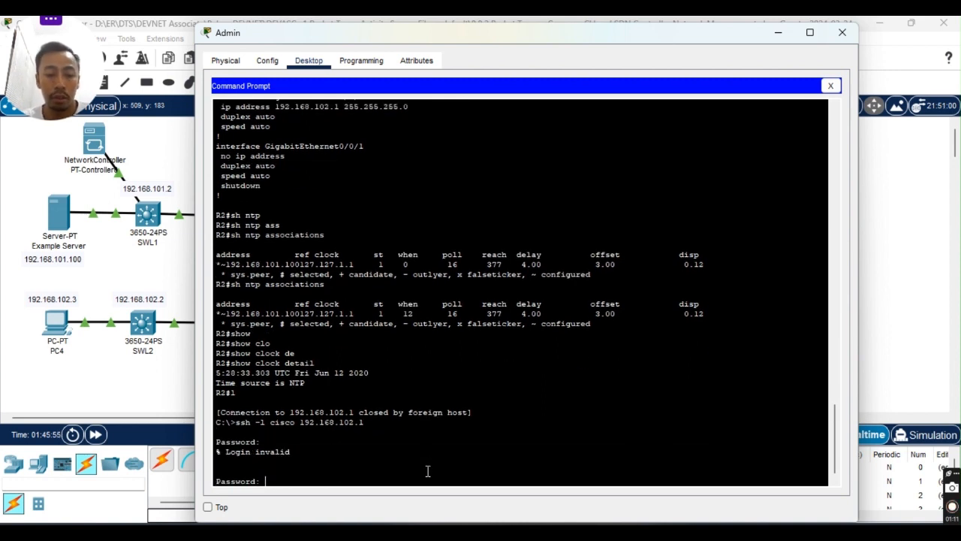
pyautogui.press('Return')
pyautogui.press('Return')
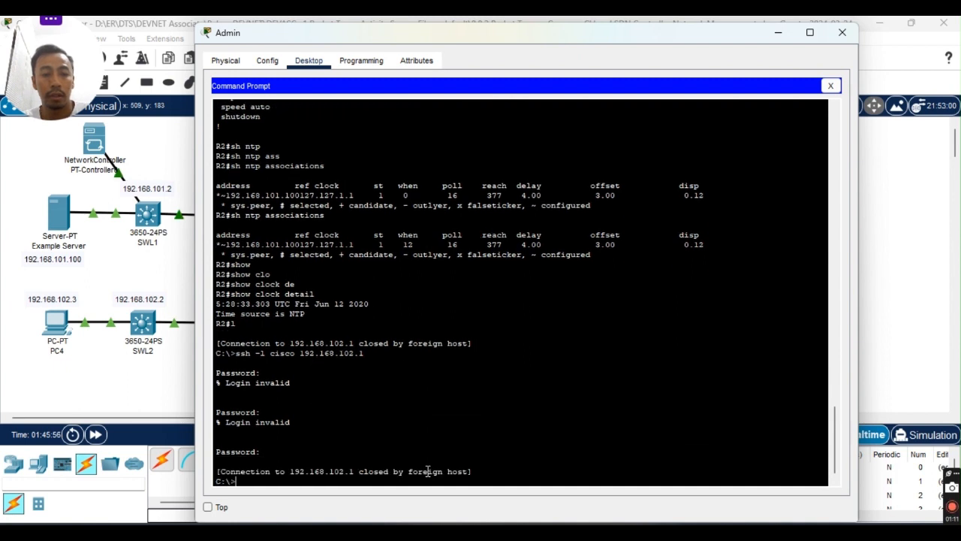
# Edit the recalled ssh command to target R1 at 192.168.101.1 and connect.
pyautogui.press('Up')
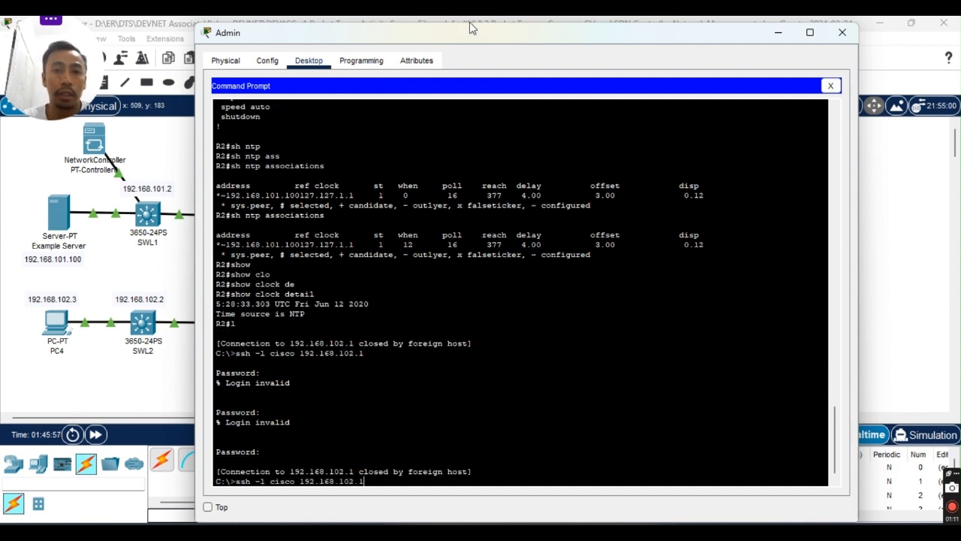
pyautogui.moveTo(455, 40); pyautogui.dragTo(595, 33)
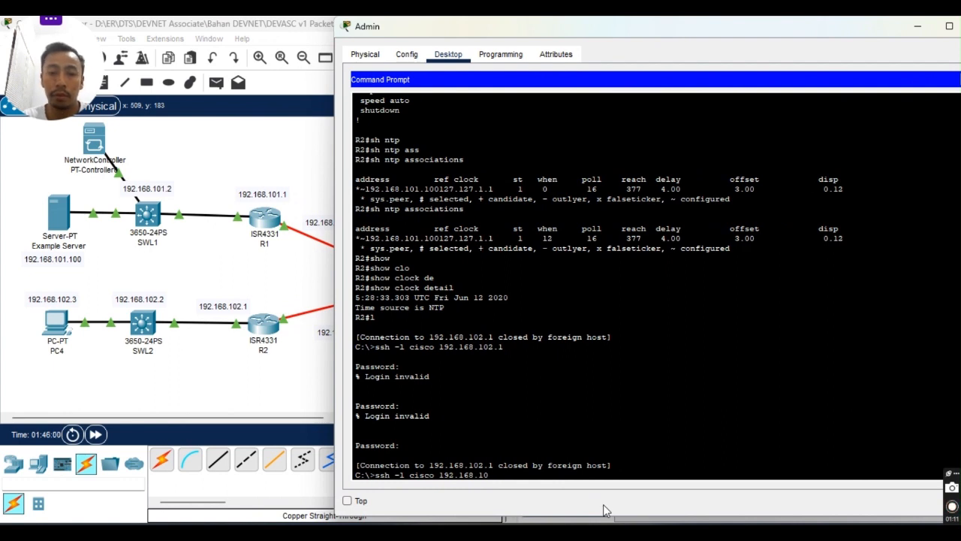
pyautogui.write('1.')
pyautogui.press('Return')
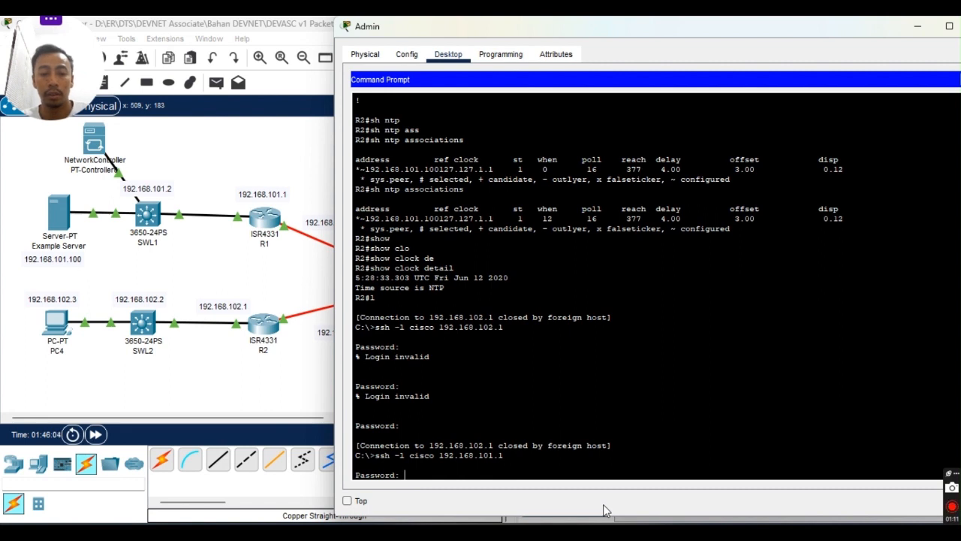
# Log in to R1 and start the logging show command, checking the lab guide midway.
pyautogui.press('Return')
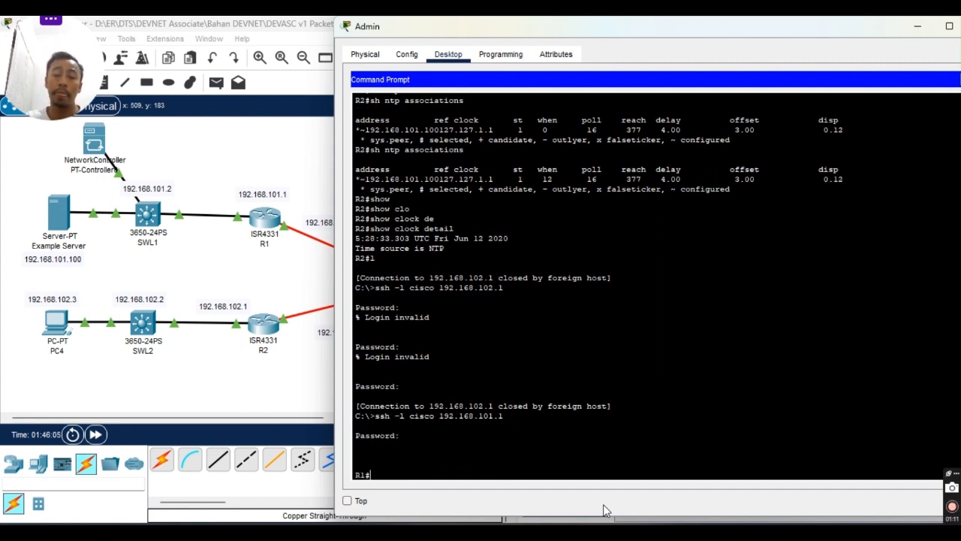
pyautogui.write('show lo')
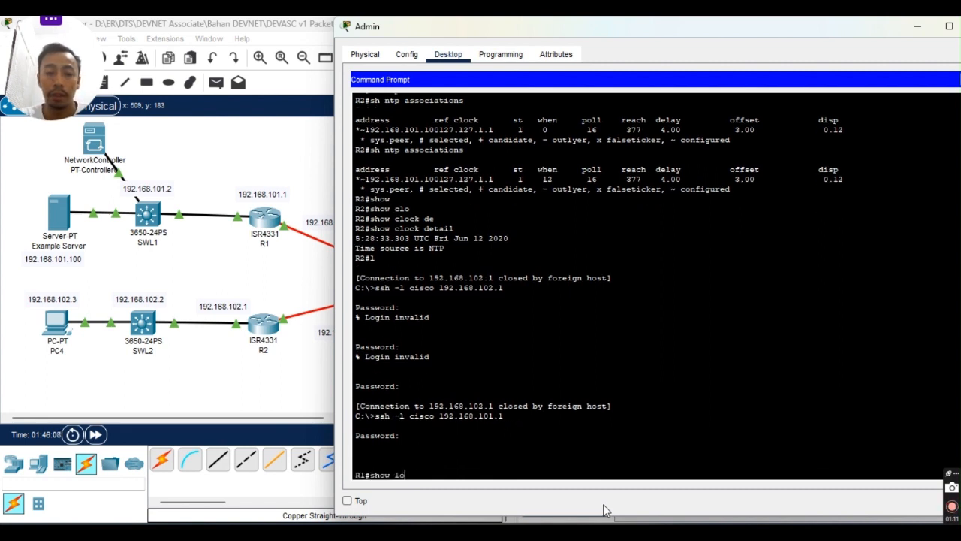
pyautogui.press('Tab')
pyautogui.write('ggi')
pyautogui.press('Tab')
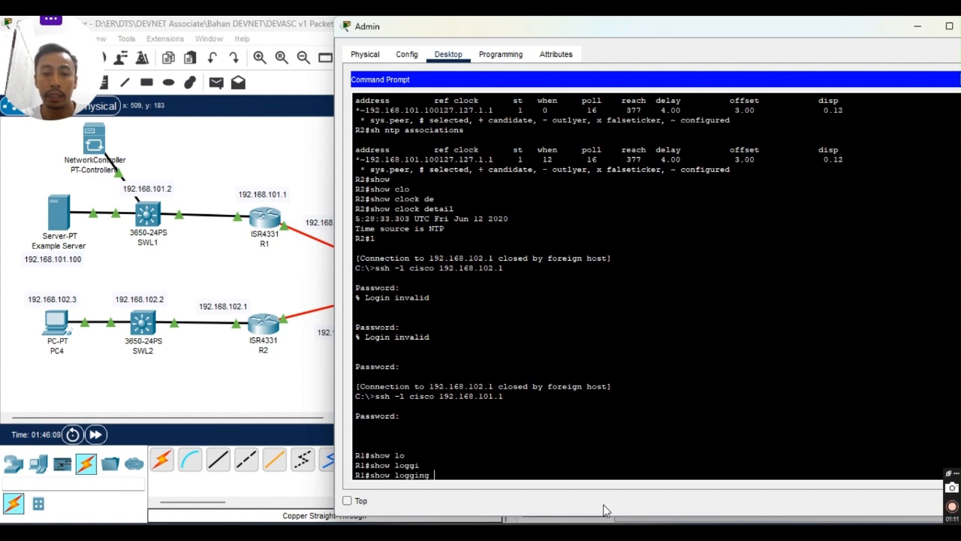
pyautogui.click(637, 532)
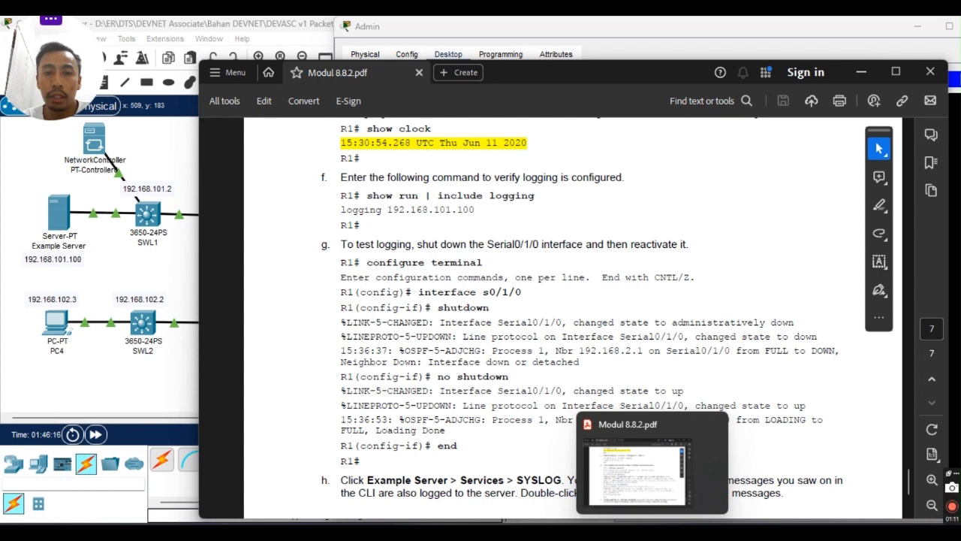
pyautogui.click(652, 532)
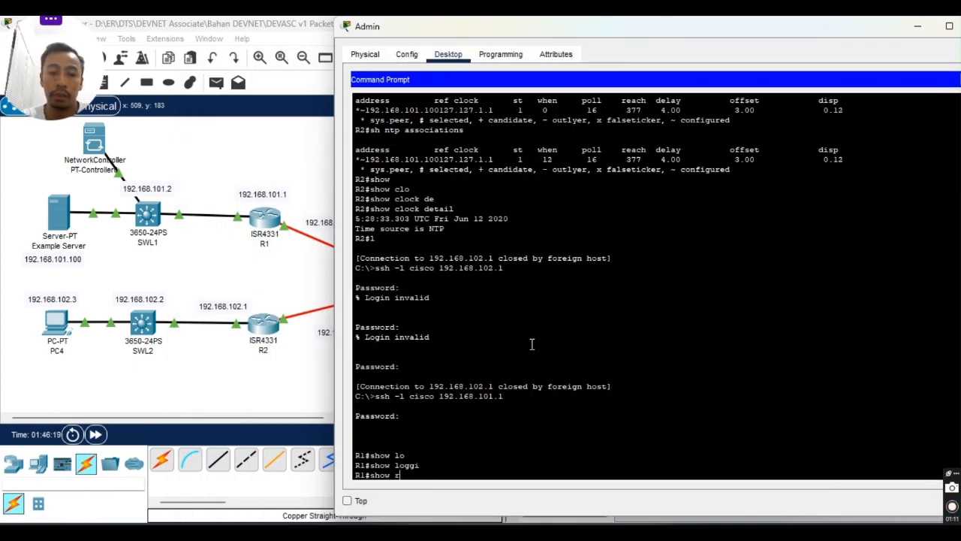
# Filter the output with '| include logging' and confirm logging 192.168.101.100.
pyautogui.write('| incl')
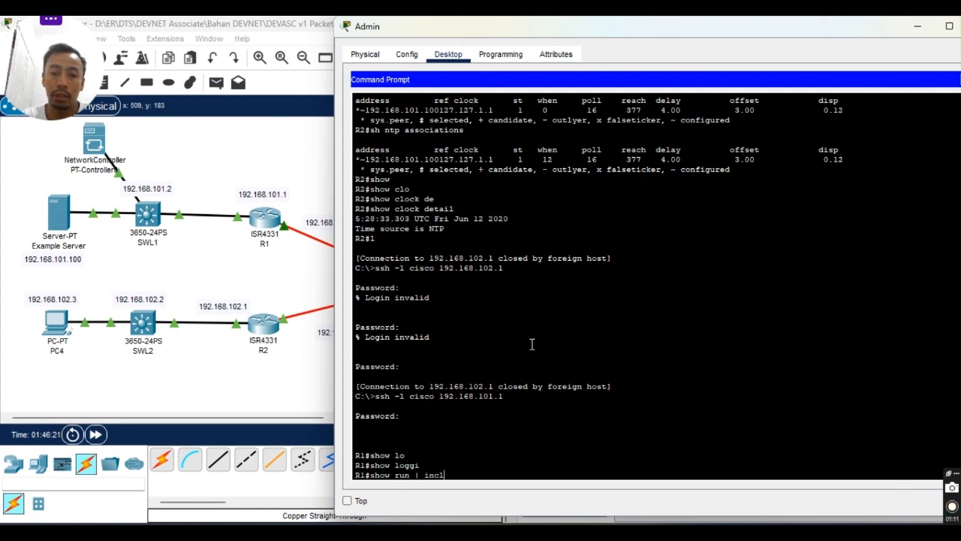
pyautogui.press('Tab')
pyautogui.write('logg')
pyautogui.press('Tab')
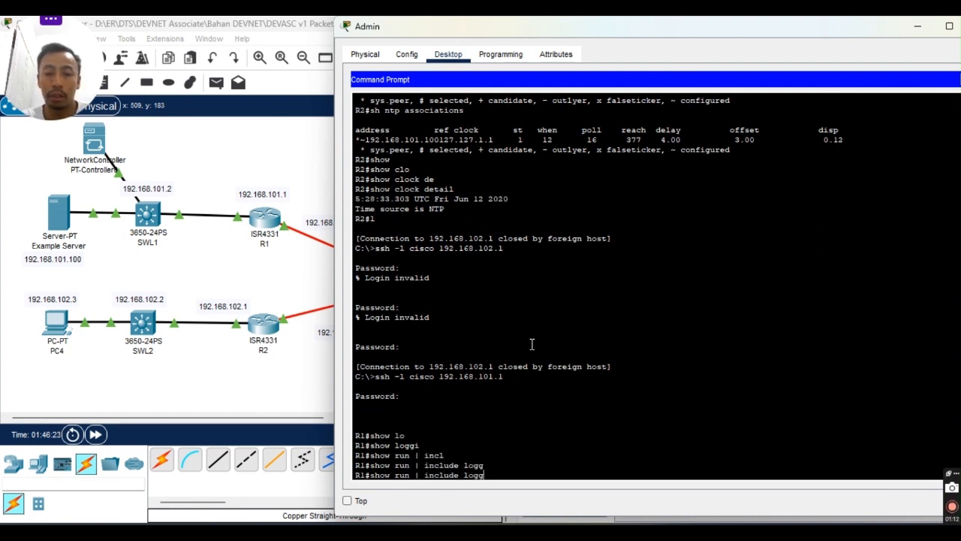
pyautogui.write('i')
pyautogui.press('Tab')
pyautogui.write('ng')
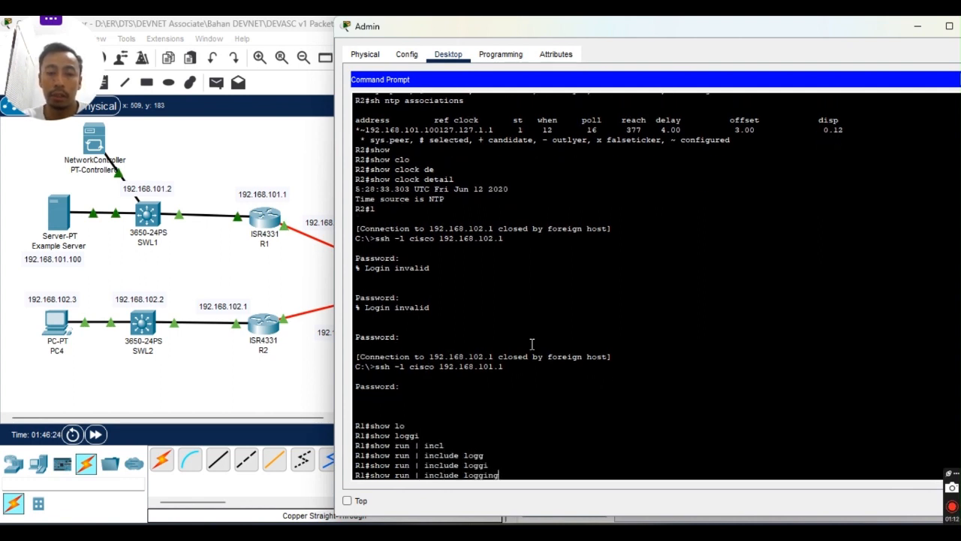
pyautogui.press('Return')
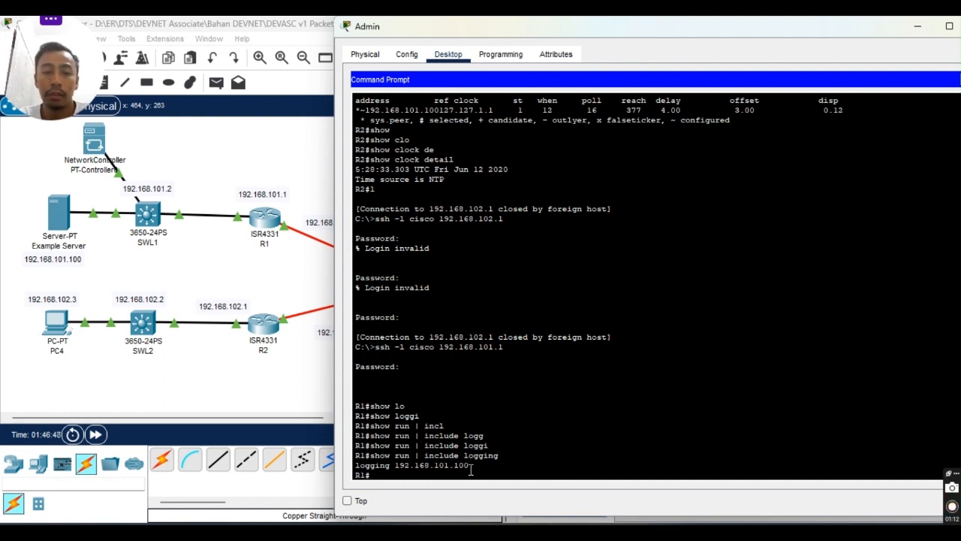
pyautogui.moveTo(470, 465); pyautogui.dragTo(392, 464)
pyautogui.click(391, 464)
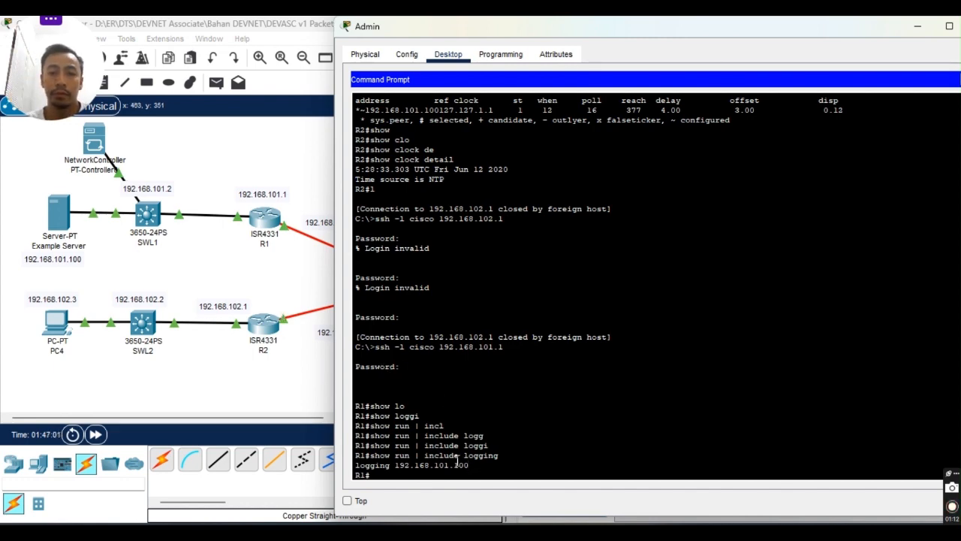
# Read the lab guide's Serial0/1/0 logging-test step, then return to the Admin command prompt.
pyautogui.click(665, 514)
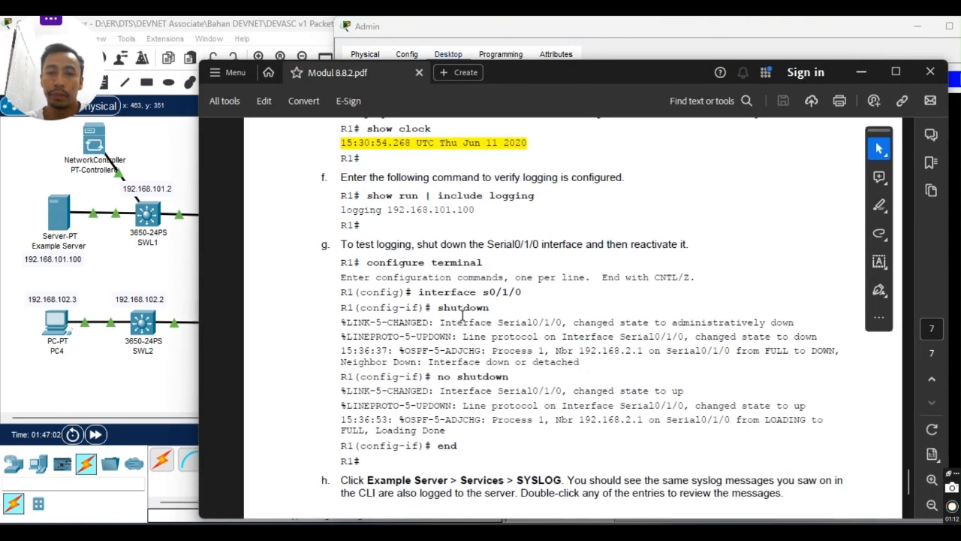
pyautogui.scroll(-2, 431, 308)
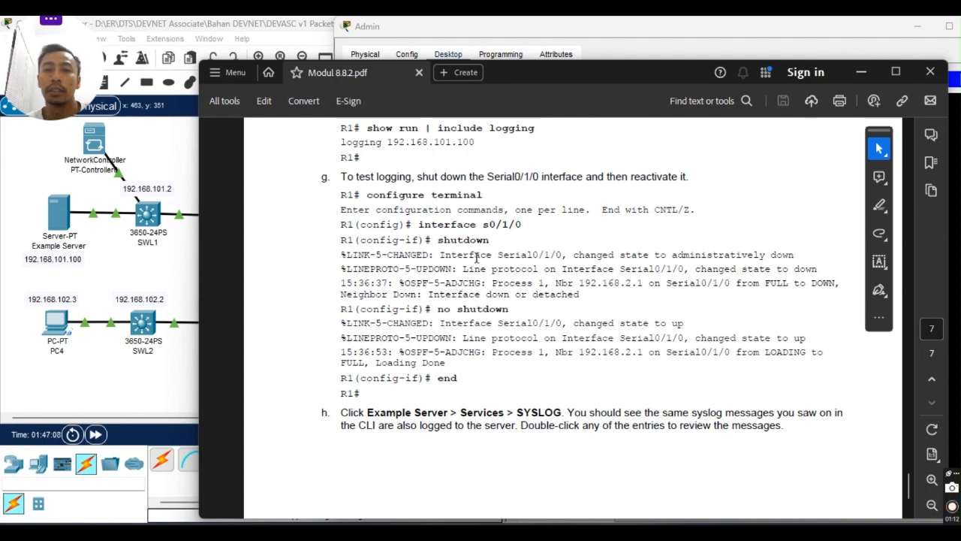
pyautogui.scroll(4, 480, 261)
pyautogui.scroll(4, 480, 261)
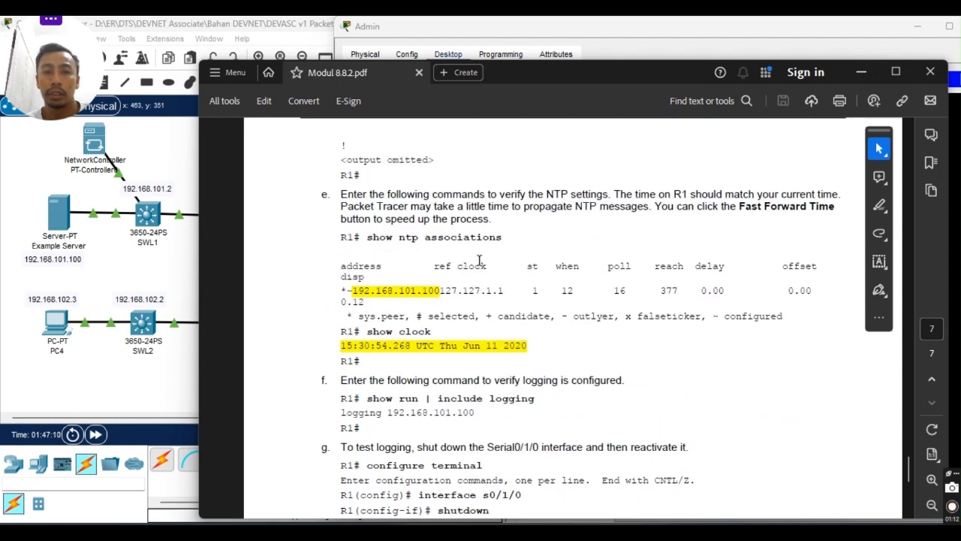
pyautogui.scroll(5, 480, 261)
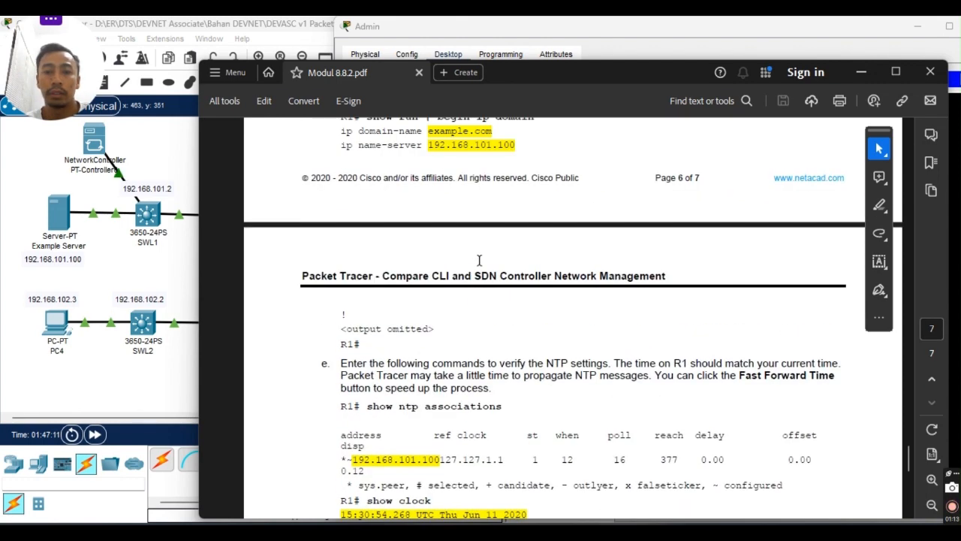
pyautogui.scroll(-4, 479, 260)
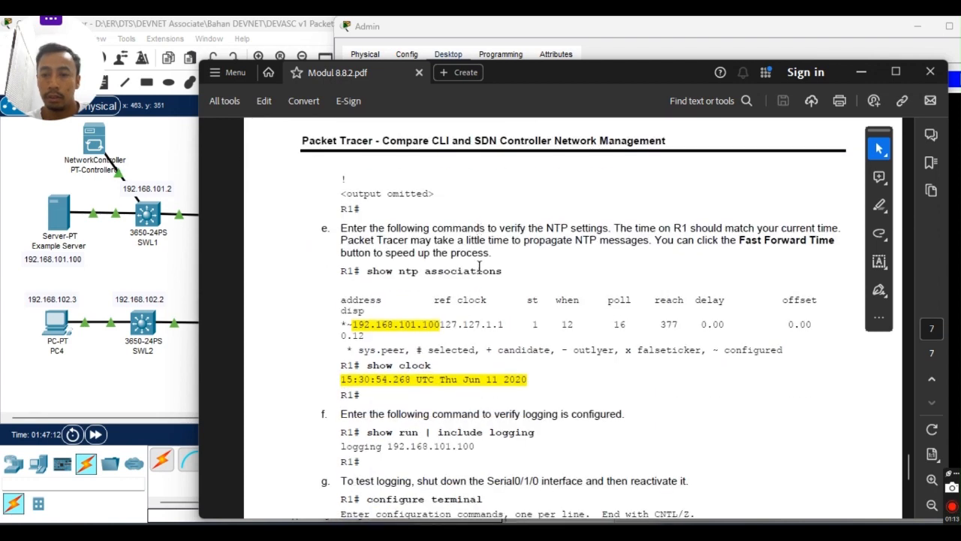
pyautogui.scroll(-4, 479, 266)
pyautogui.scroll(-2, 479, 266)
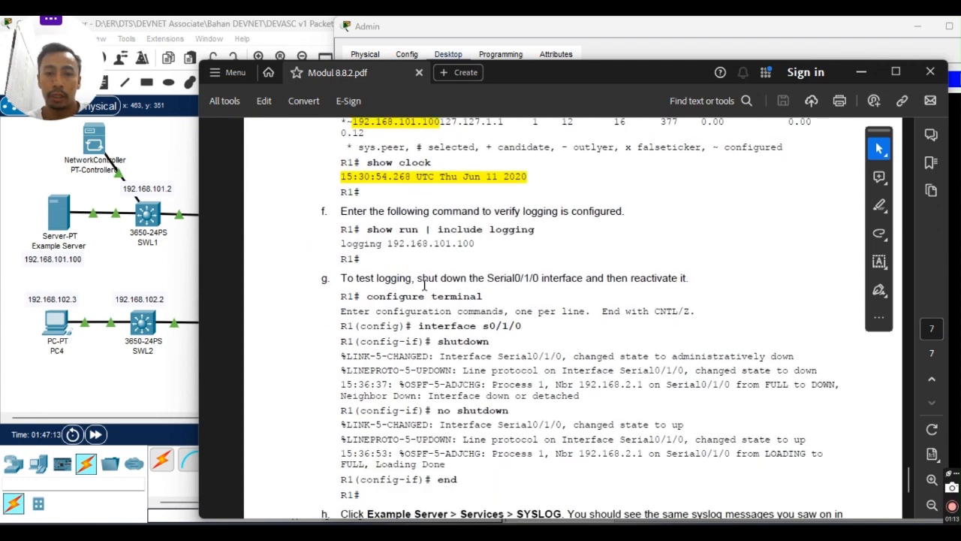
pyautogui.scroll(-1, 462, 303)
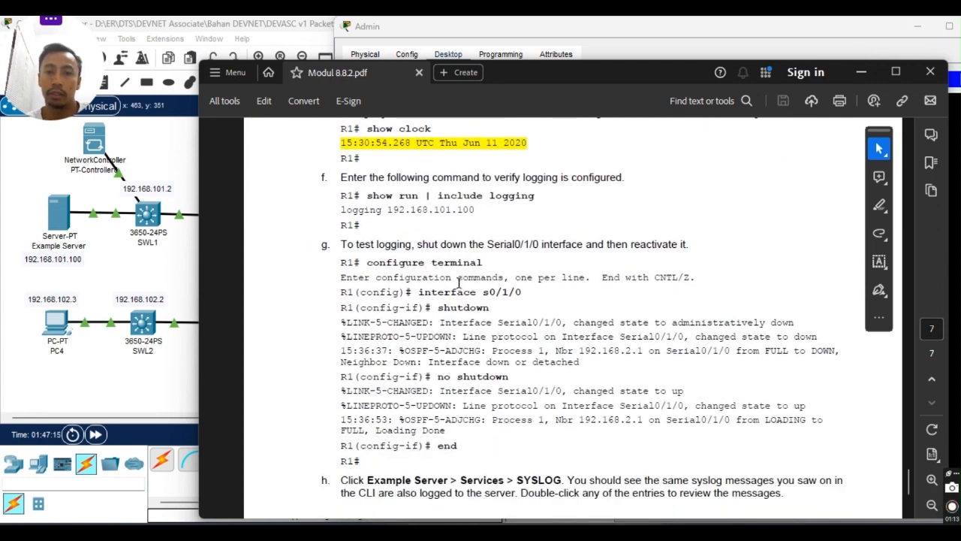
pyautogui.scroll(-1, 494, 316)
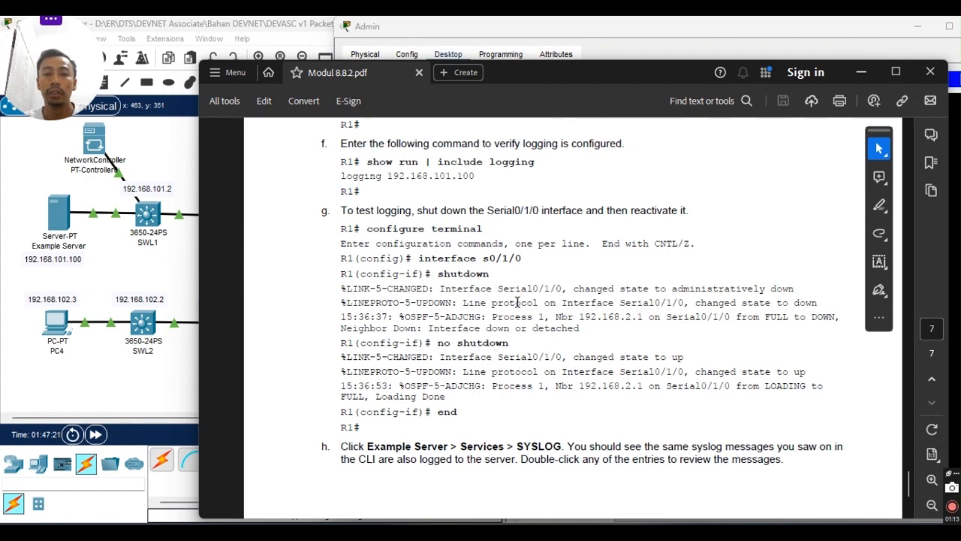
pyautogui.scroll(-1, 517, 301)
pyautogui.scroll(-4, 518, 300)
pyautogui.scroll(6, 526, 303)
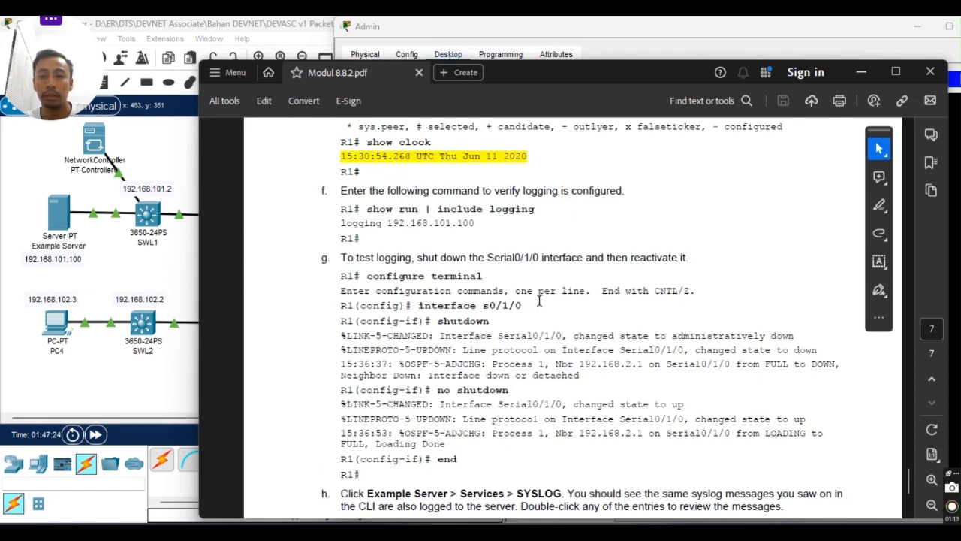
pyautogui.scroll(-6, 515, 333)
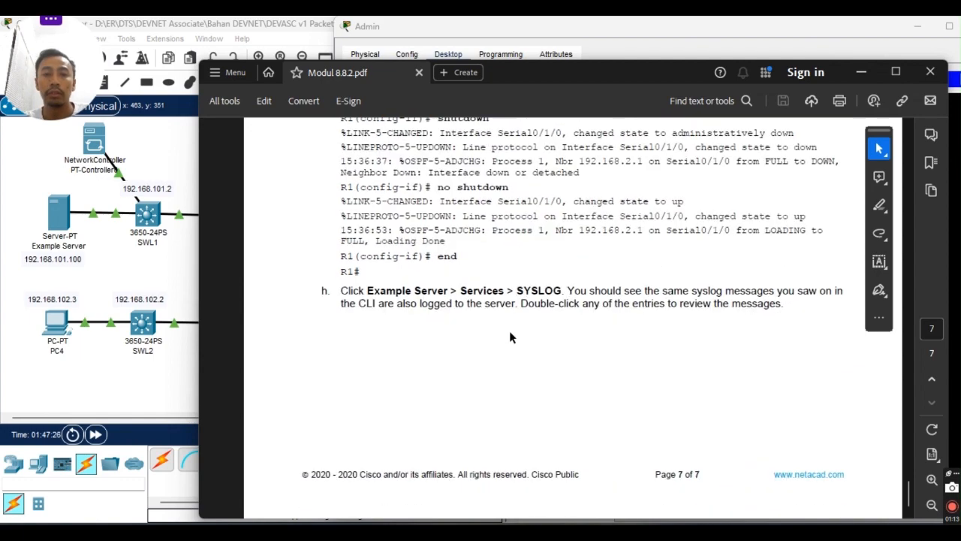
pyautogui.scroll(10, 509, 328)
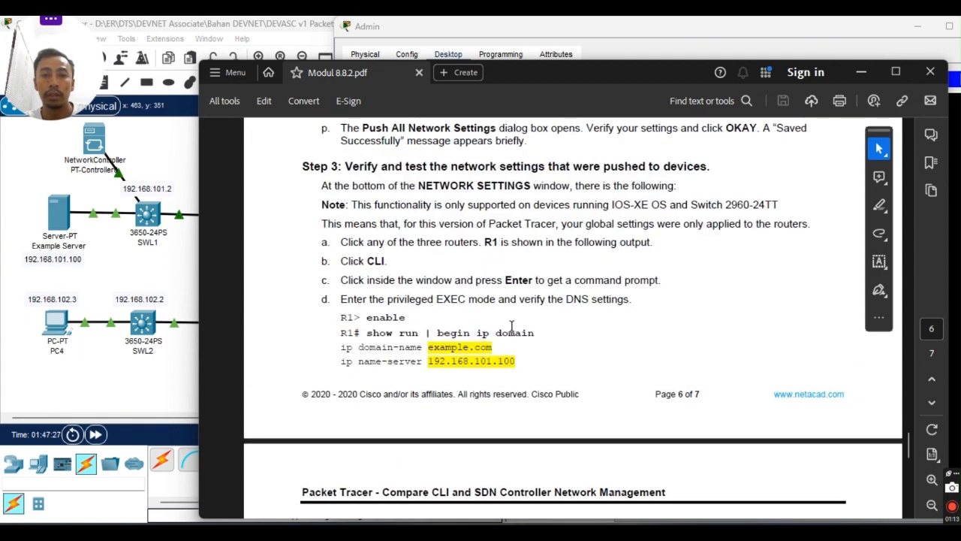
pyautogui.scroll(8, 512, 328)
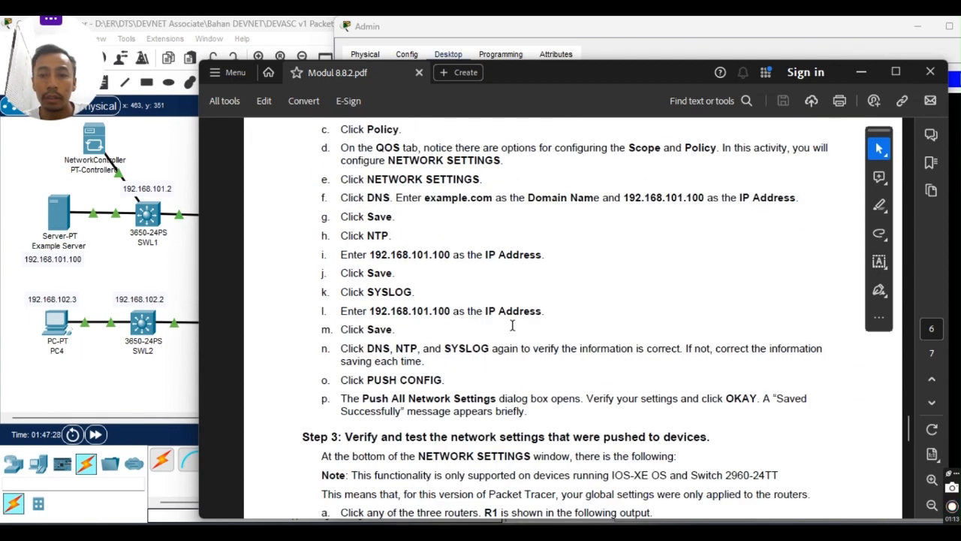
pyautogui.scroll(-18, 512, 326)
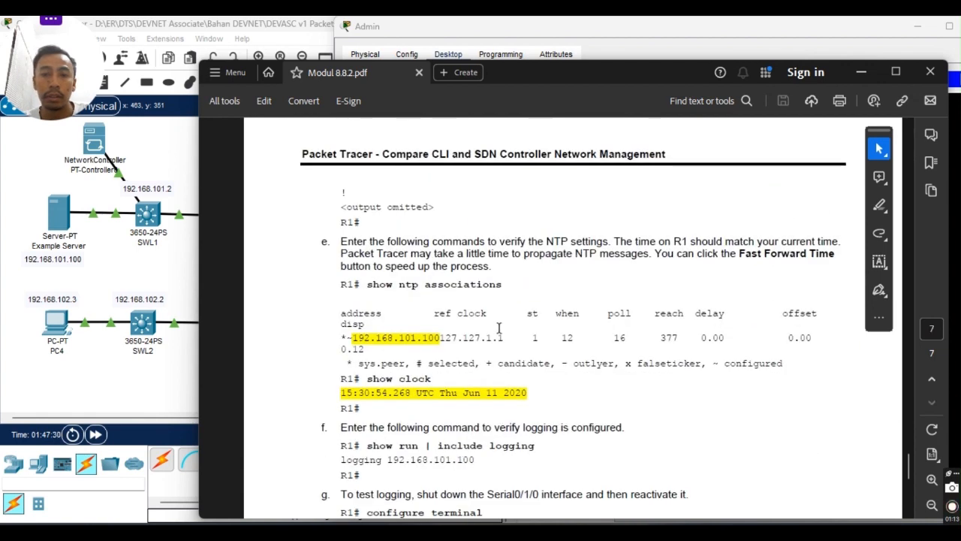
pyautogui.scroll(-2, 597, 326)
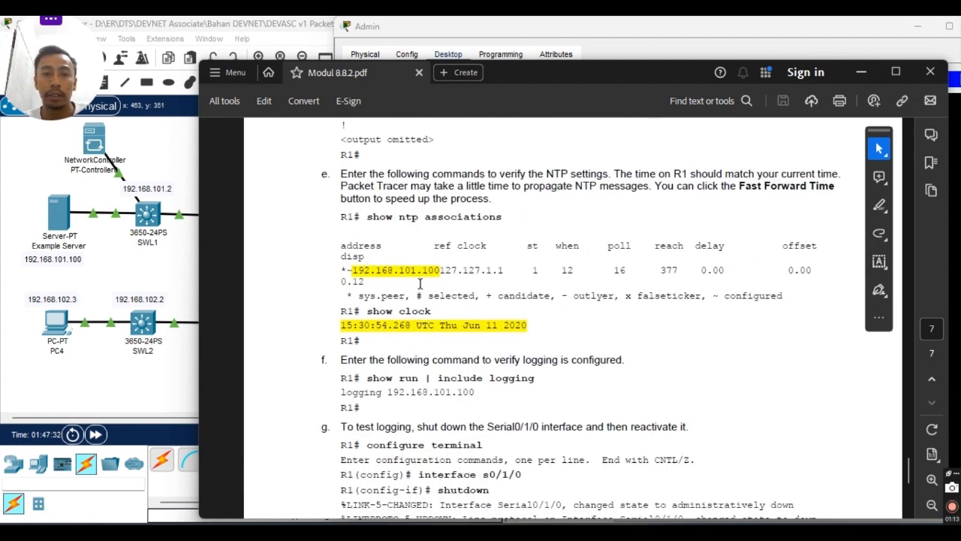
pyautogui.scroll(-3, 470, 418)
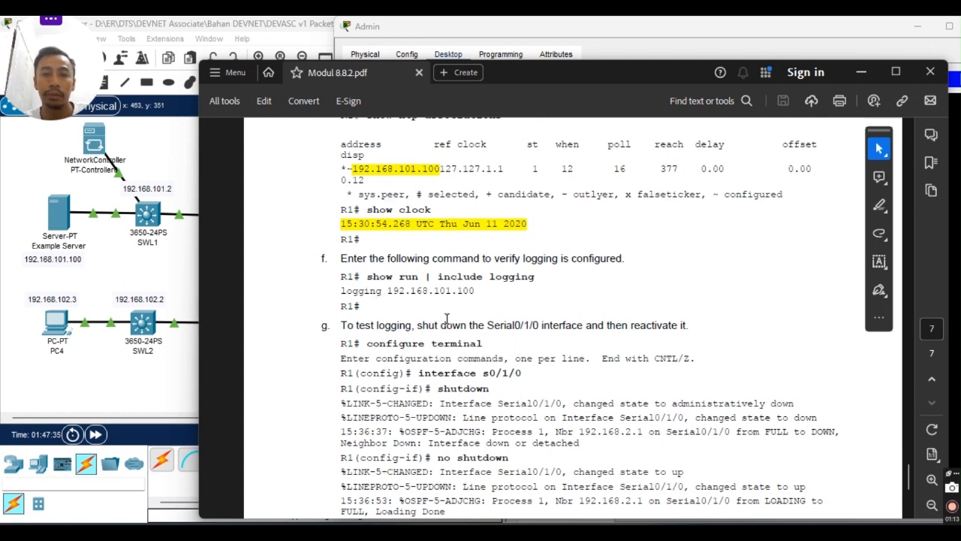
pyautogui.scroll(-2, 444, 351)
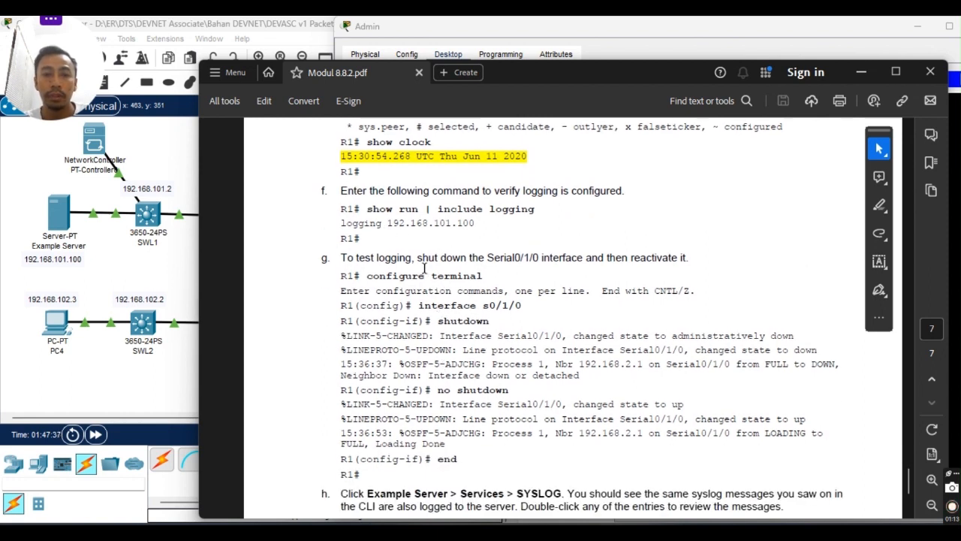
pyautogui.hotkey('alt', 'Tab')
pyautogui.hotkey('alt', 'Tab')
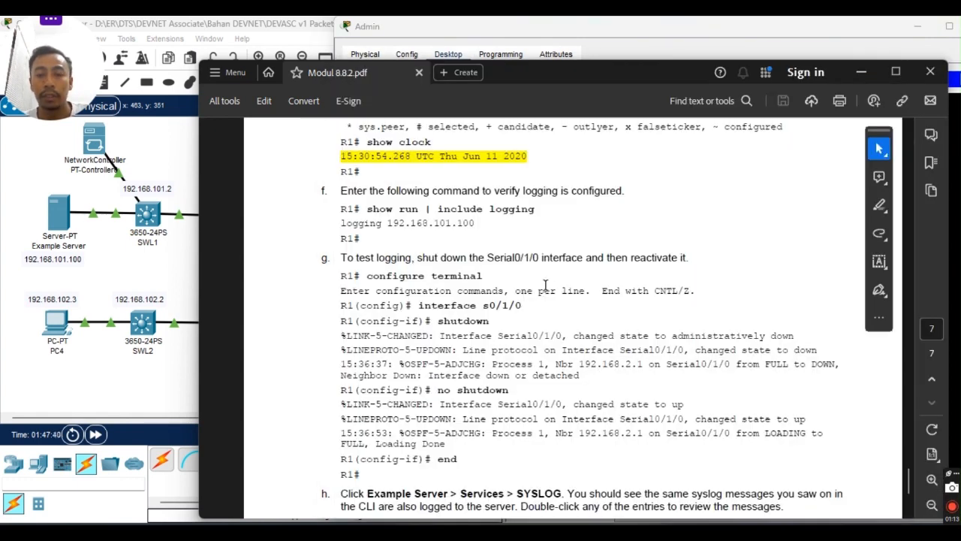
pyautogui.hotkey('alt', 'Tab')
pyautogui.scroll(-1, 539, 407)
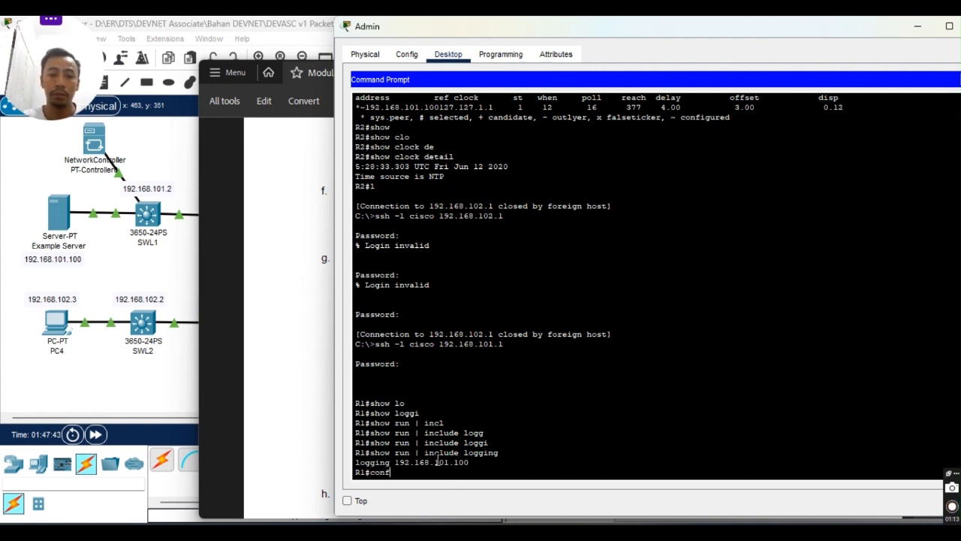
# Enter global configuration mode on R1 with 'configure terminal'.
pyautogui.press('Tab')
pyautogui.write('tr')
pyautogui.press('Tab')
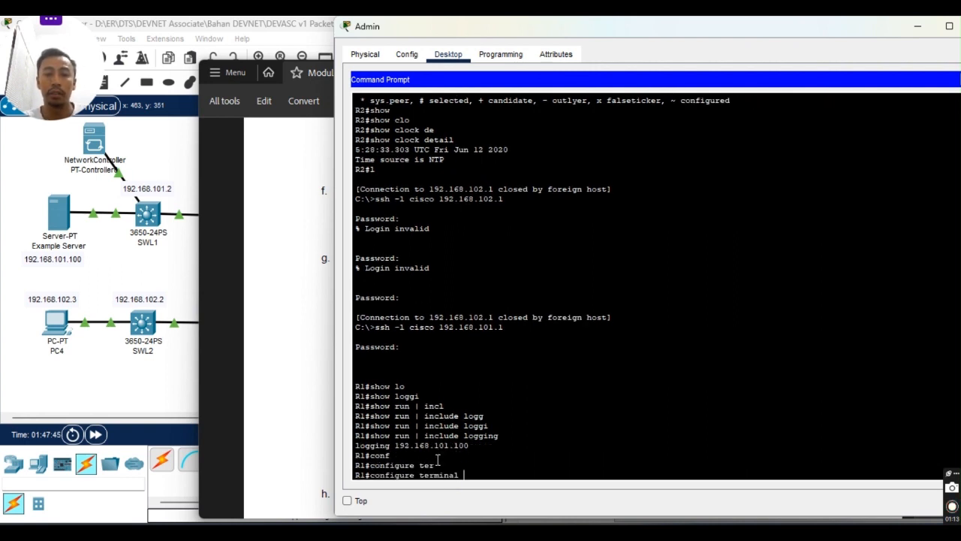
pyautogui.press('Return')
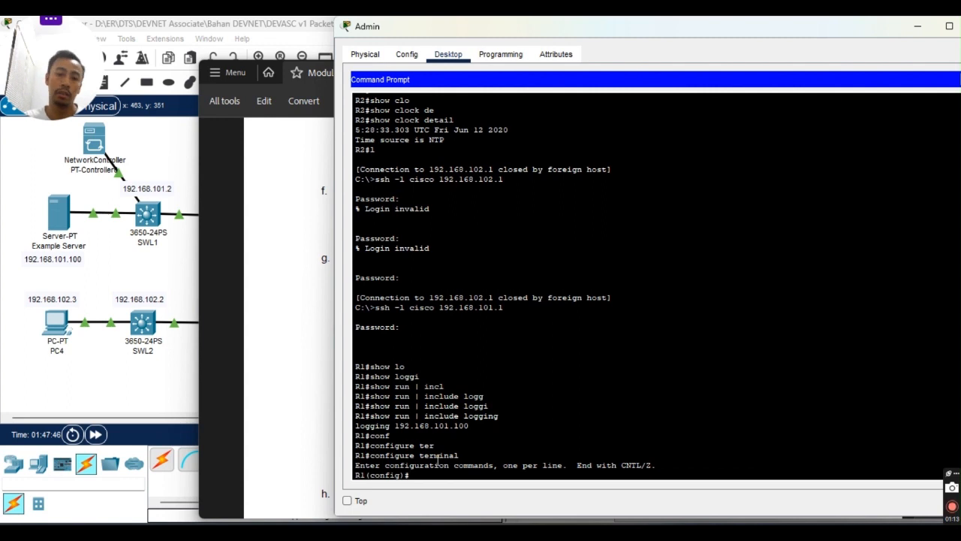
# Select interface Serial0/1/0 on R1, discarding a mistaken early shutdown entry.
pyautogui.write('shut')
pyautogui.press('Tab')
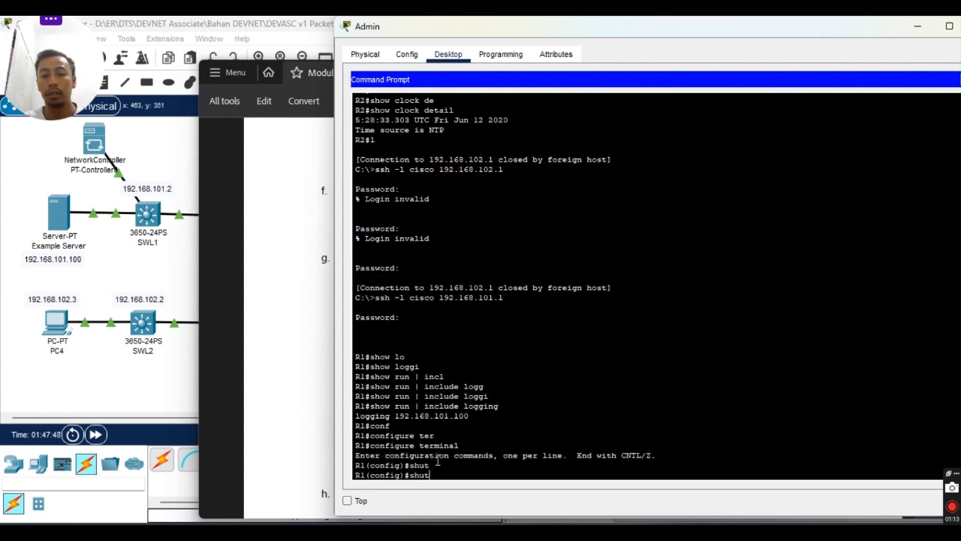
pyautogui.write('do')
pyautogui.press('Tab')
pyautogui.press('BackSpace')
pyautogui.press('BackSpace')
pyautogui.press('BackSpace')
pyautogui.press('BackSpace')
pyautogui.press('BackSpace')
pyautogui.press('BackSpace')
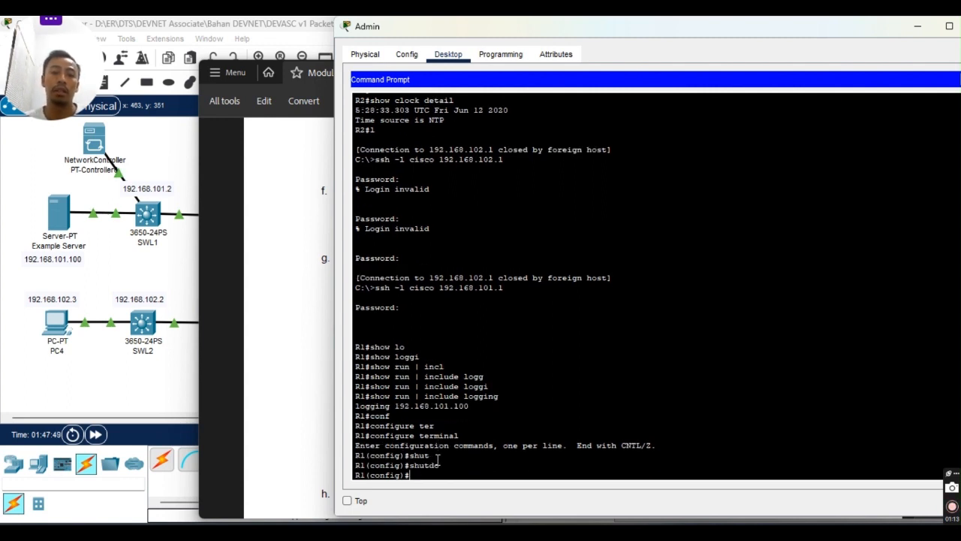
pyautogui.write('int')
pyautogui.press('Tab')
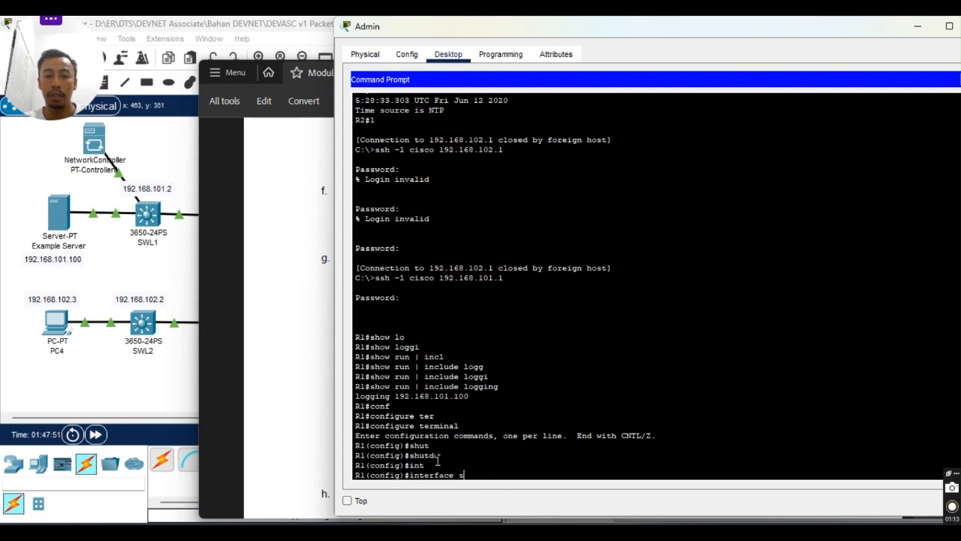
pyautogui.write('s')
pyautogui.press('Tab')
pyautogui.press('Tab')
pyautogui.press('Tab')
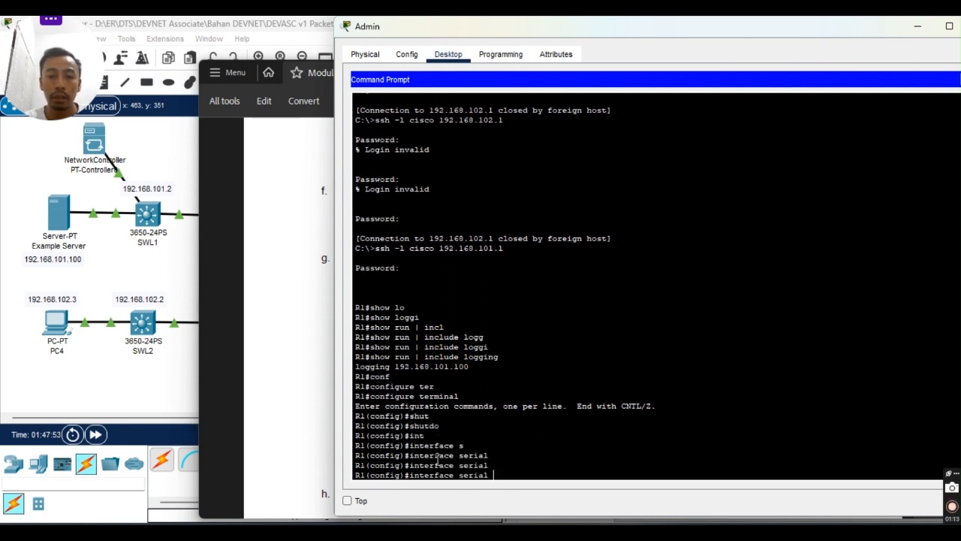
pyautogui.write('?')
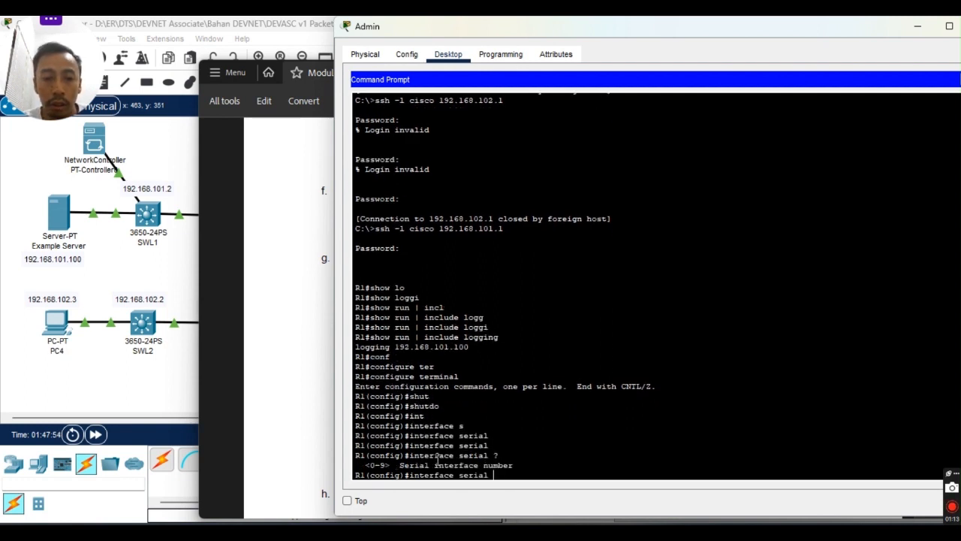
pyautogui.hotkey('alt', 'Tab')
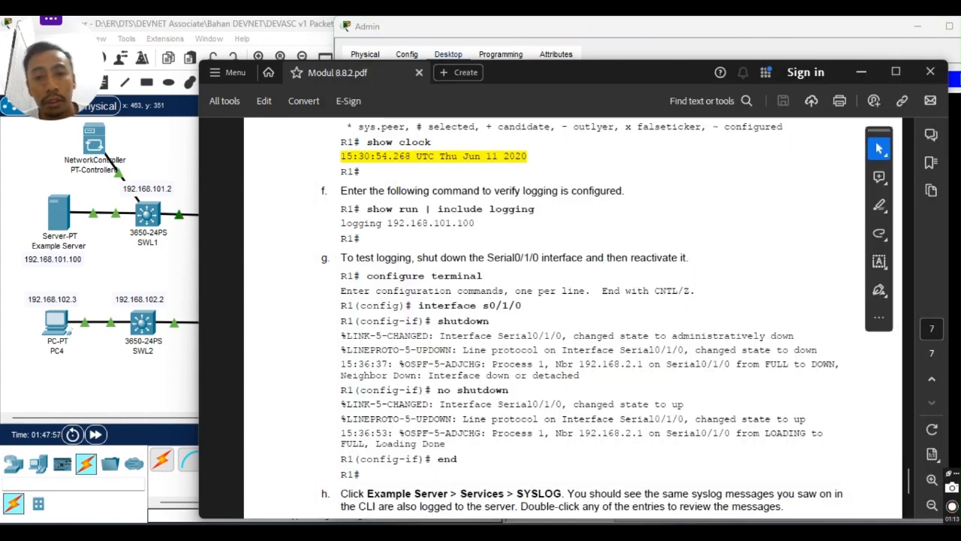
pyautogui.hotkey('alt', 'Tab')
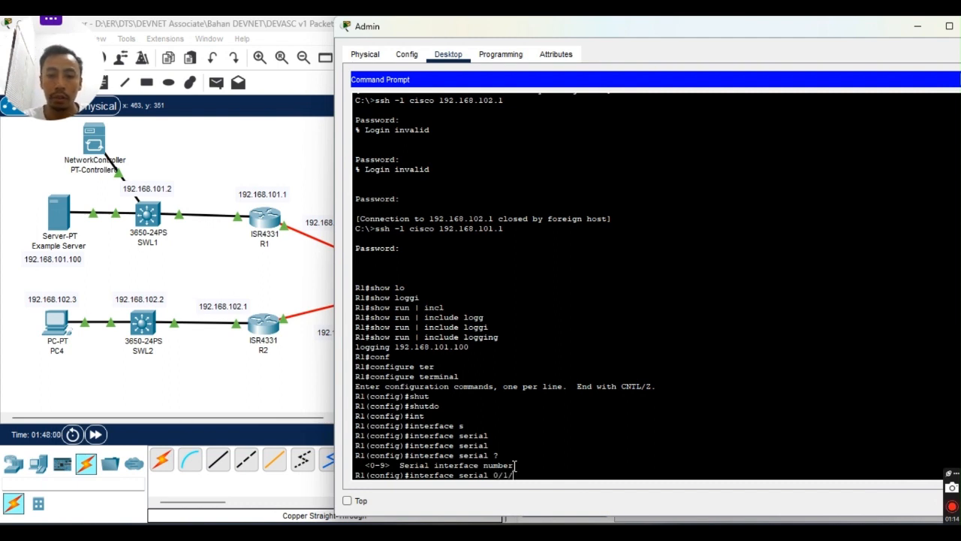
pyautogui.press('Return')
# Shut down Serial0/1/0, which times out the remote session, and consult the lab guide.
pyautogui.write('s')
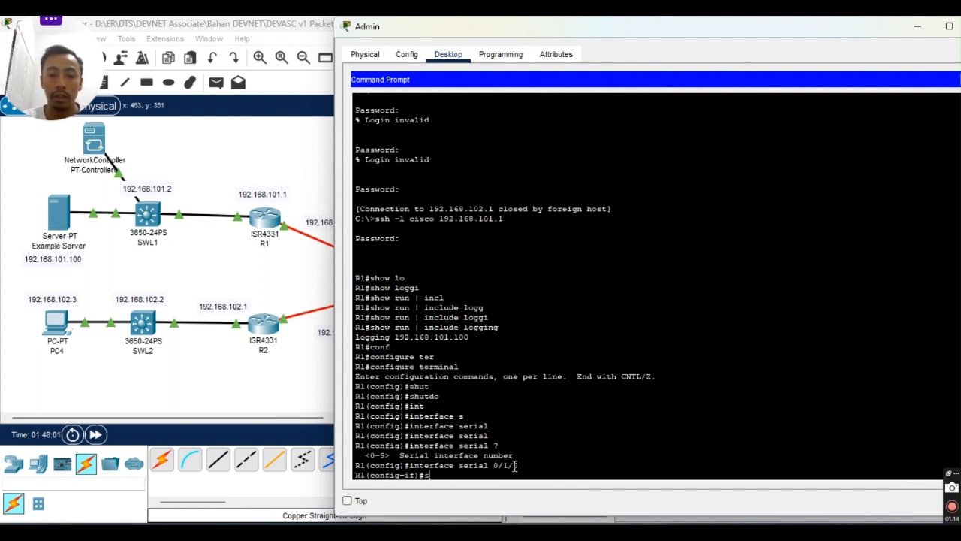
pyautogui.write('hu')
pyautogui.press('Tab')
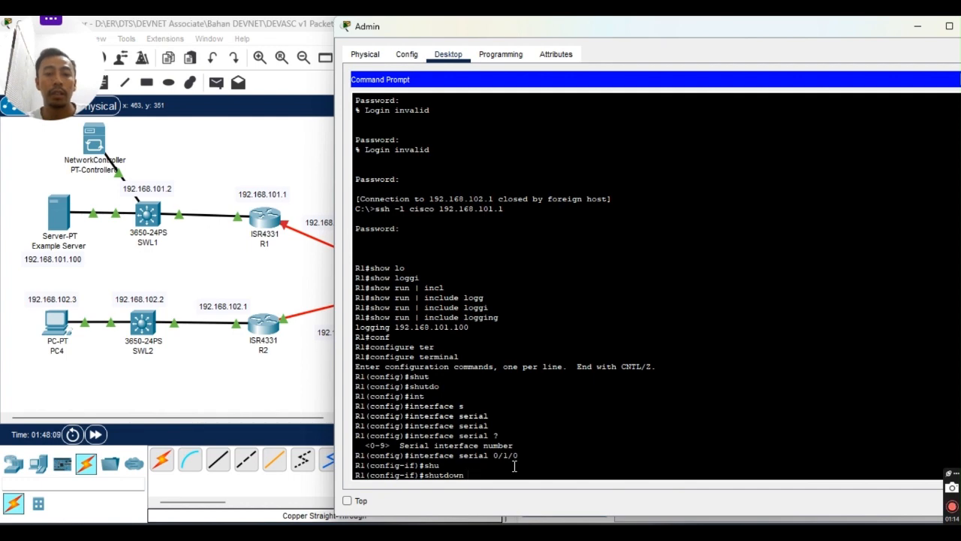
pyautogui.click(623, 518)
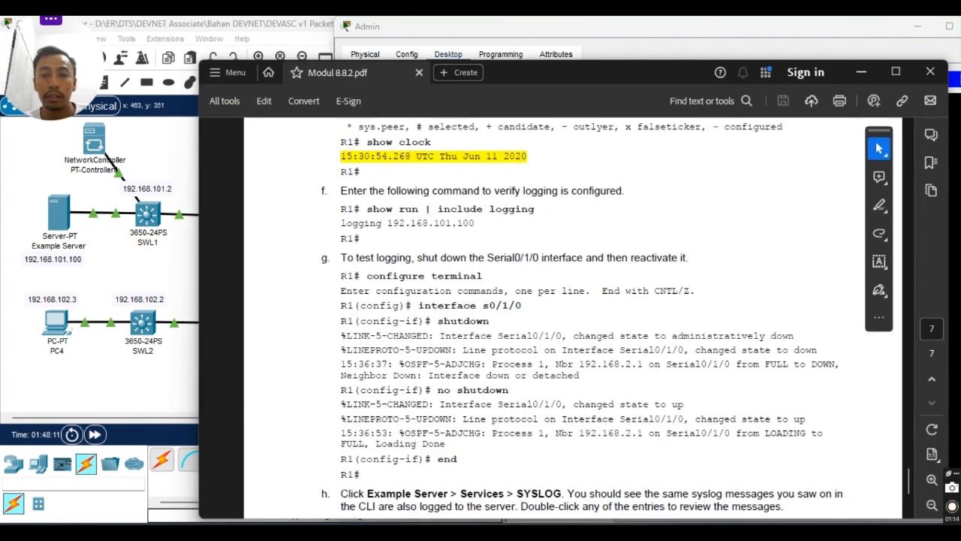
pyautogui.hotkey('alt', 'Tab')
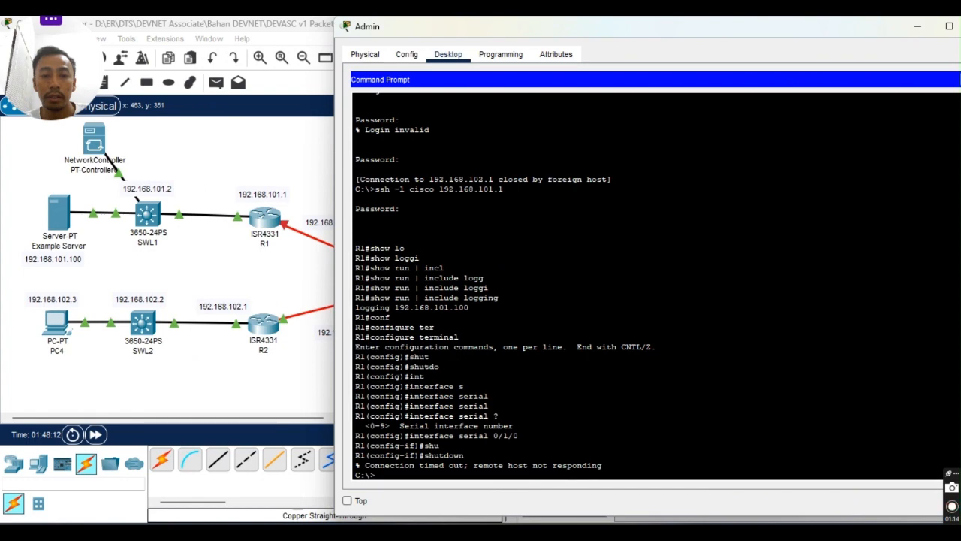
pyautogui.hotkey('alt', 'Tab')
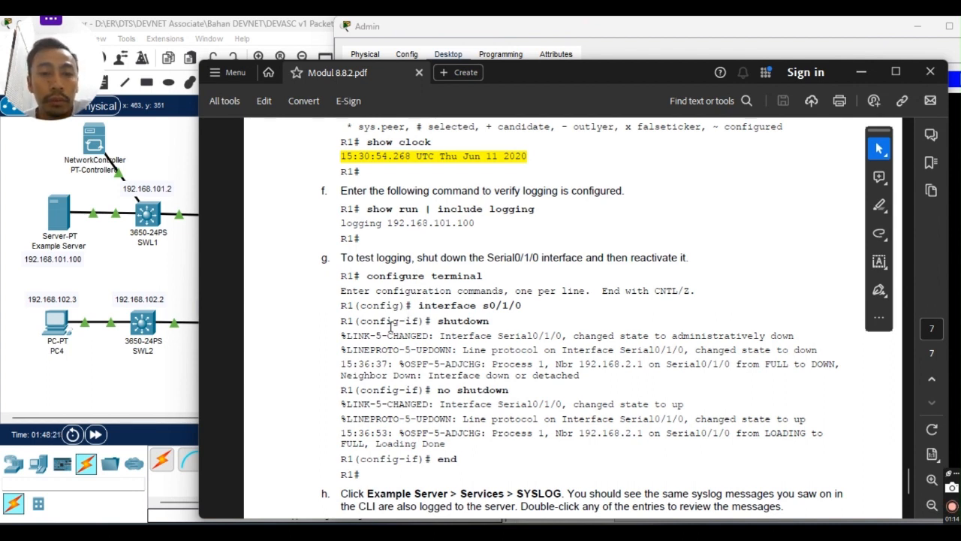
# Read the guide's steps g–h and Step 3 on logging verification, then minimize Acrobat.
pyautogui.scroll(-2, 468, 319)
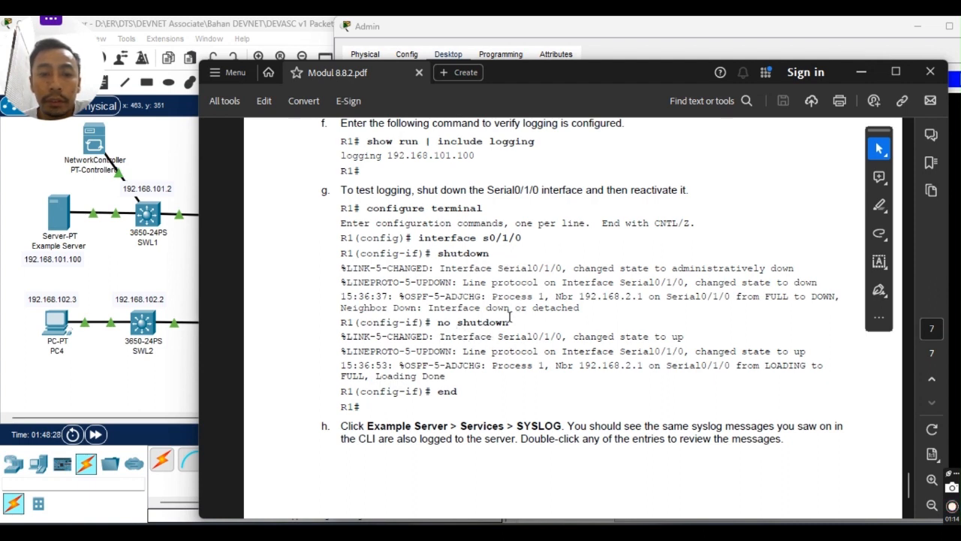
pyautogui.scroll(-1, 510, 318)
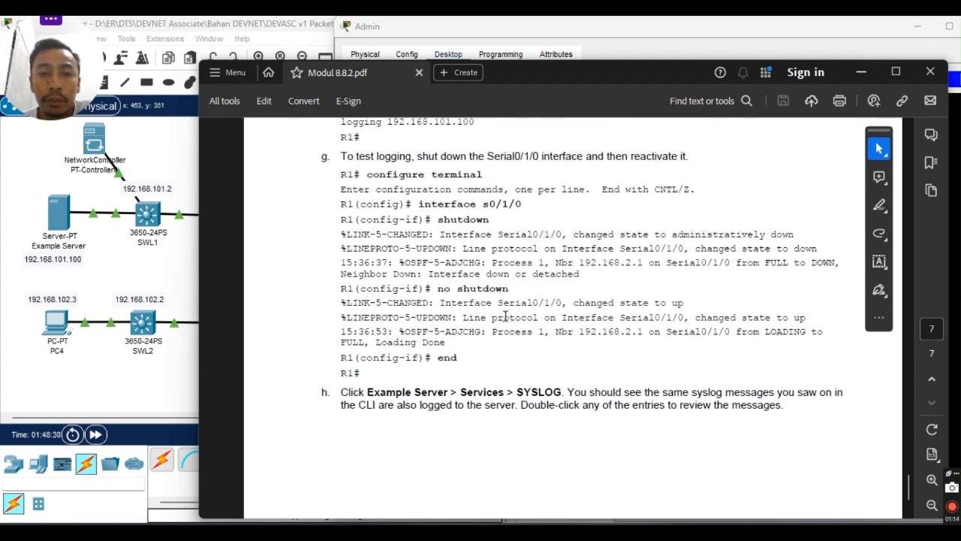
pyautogui.scroll(15, 505, 317)
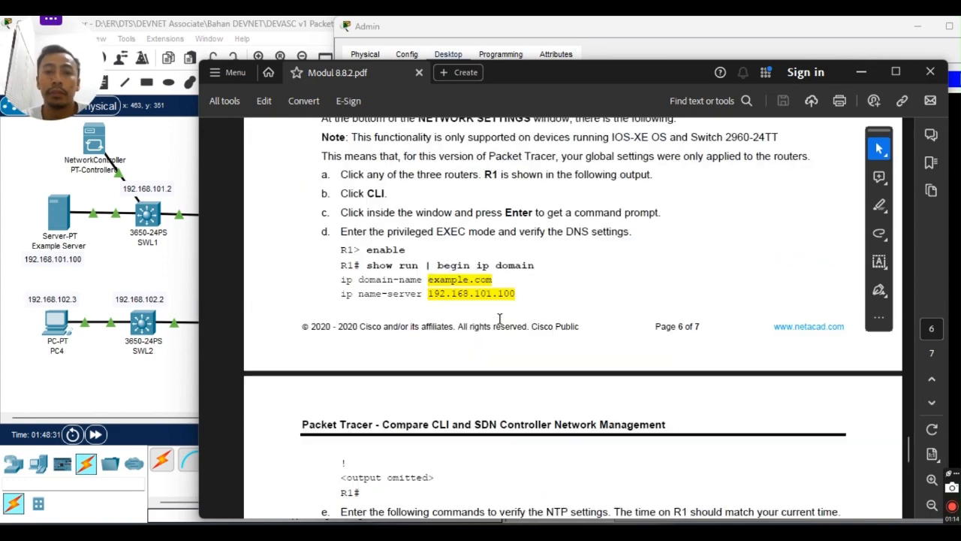
pyautogui.scroll(3, 498, 320)
pyautogui.scroll(-8, 501, 330)
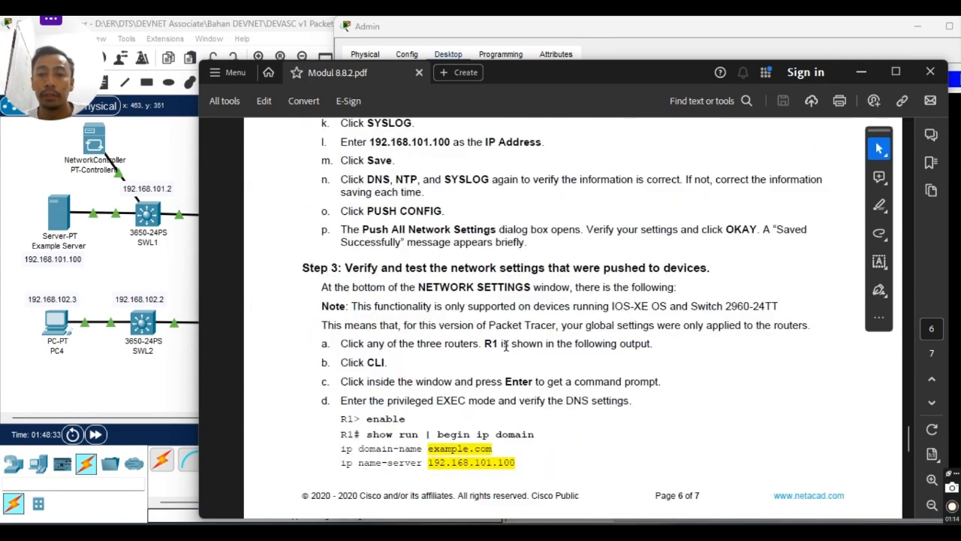
pyautogui.scroll(-7, 496, 358)
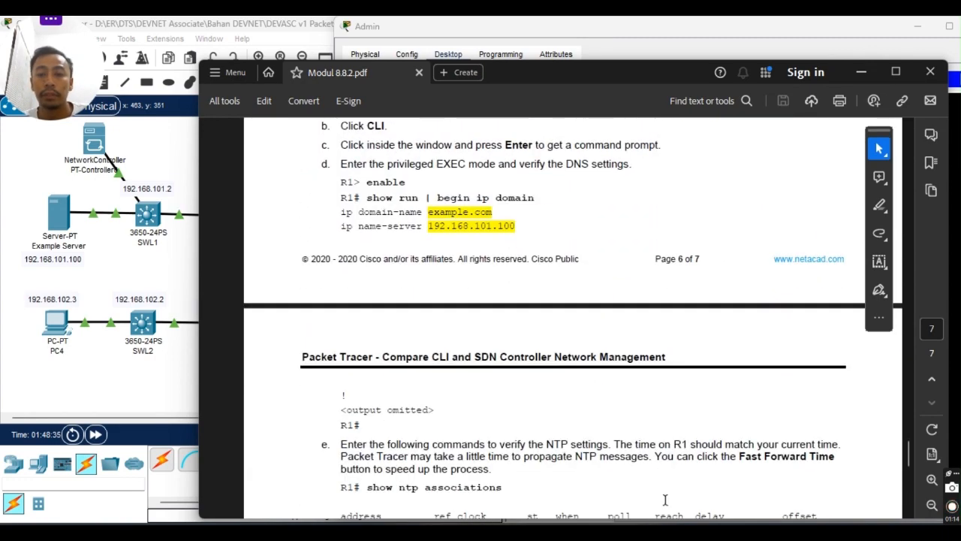
pyautogui.click(613, 533)
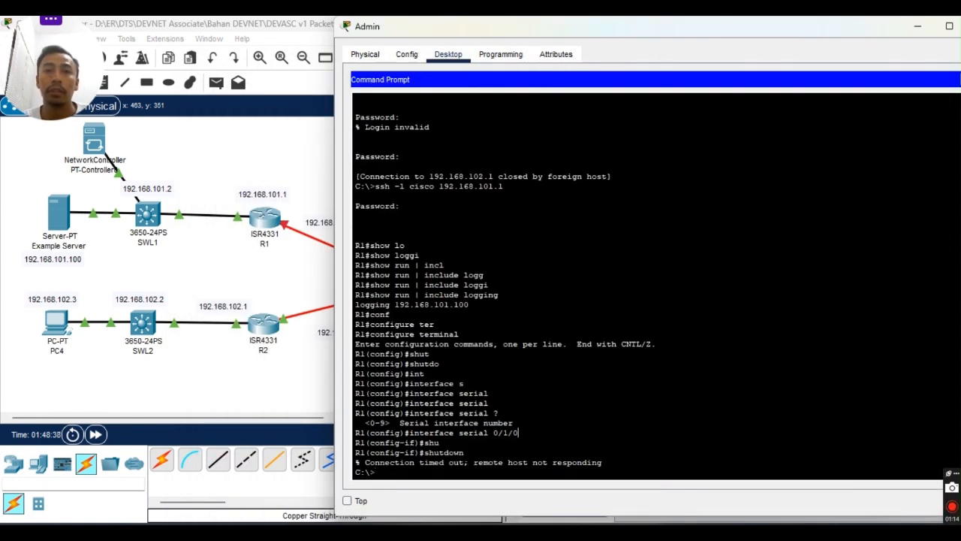
# Close the Admin PC's command prompt and device window.
pyautogui.moveTo(597, 27); pyautogui.dragTo(544, 36)
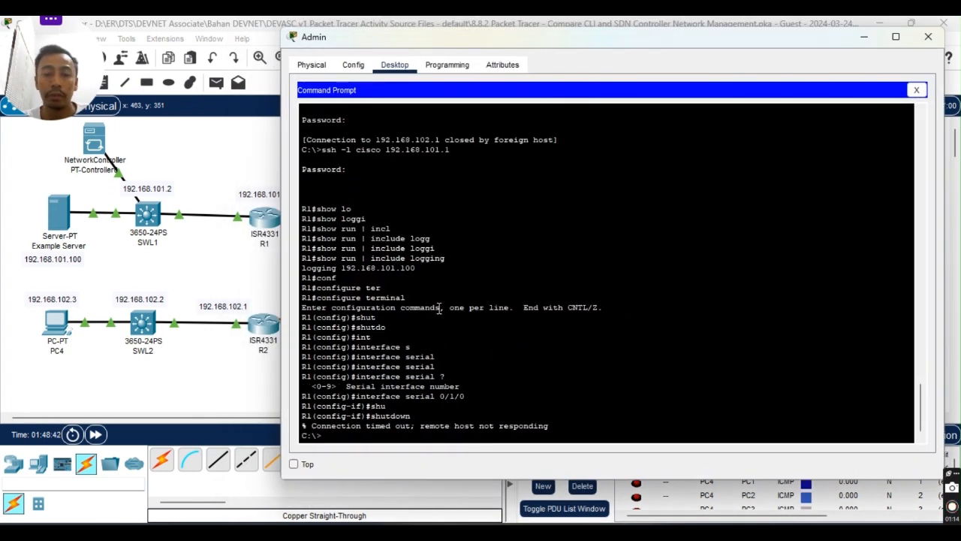
pyautogui.moveTo(610, 34); pyautogui.dragTo(588, 32)
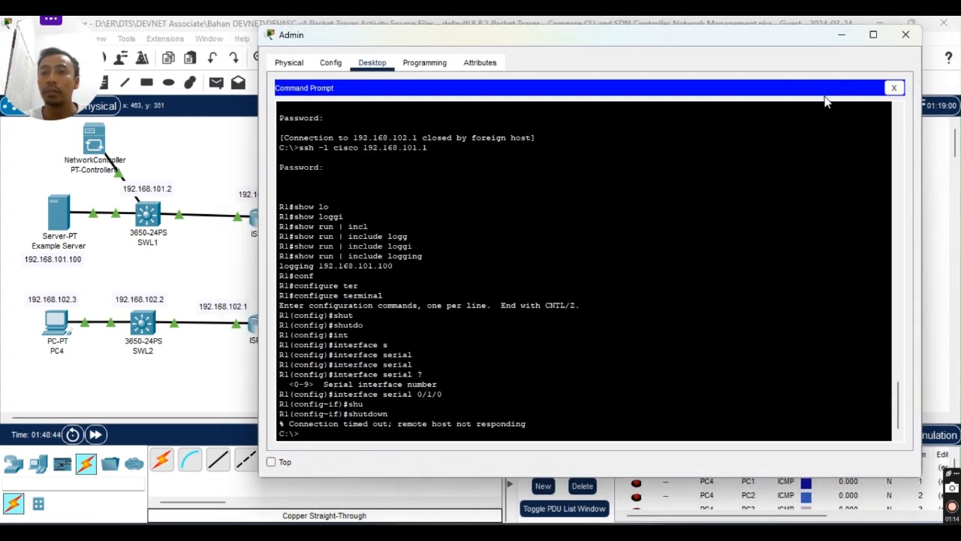
pyautogui.moveTo(766, 164); pyautogui.dragTo(778, 157)
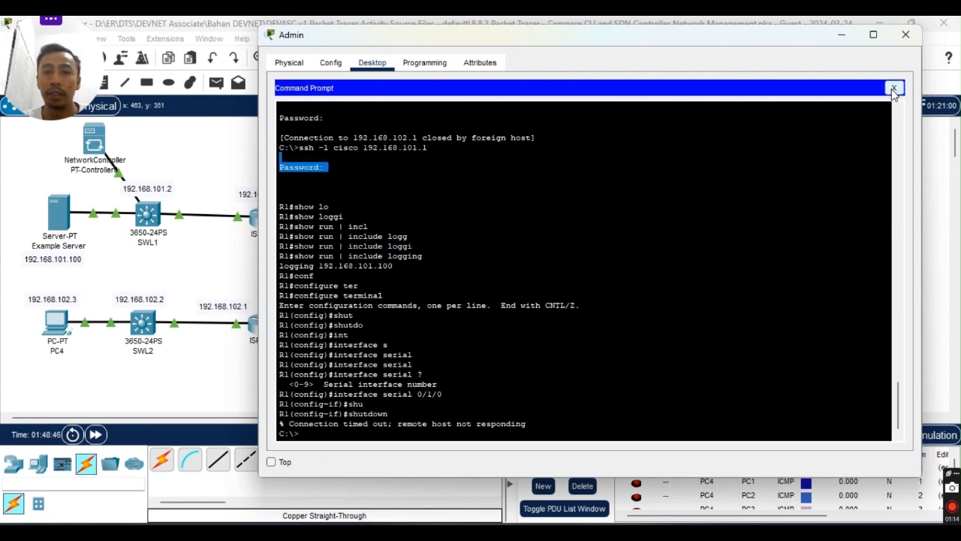
pyautogui.click(894, 89)
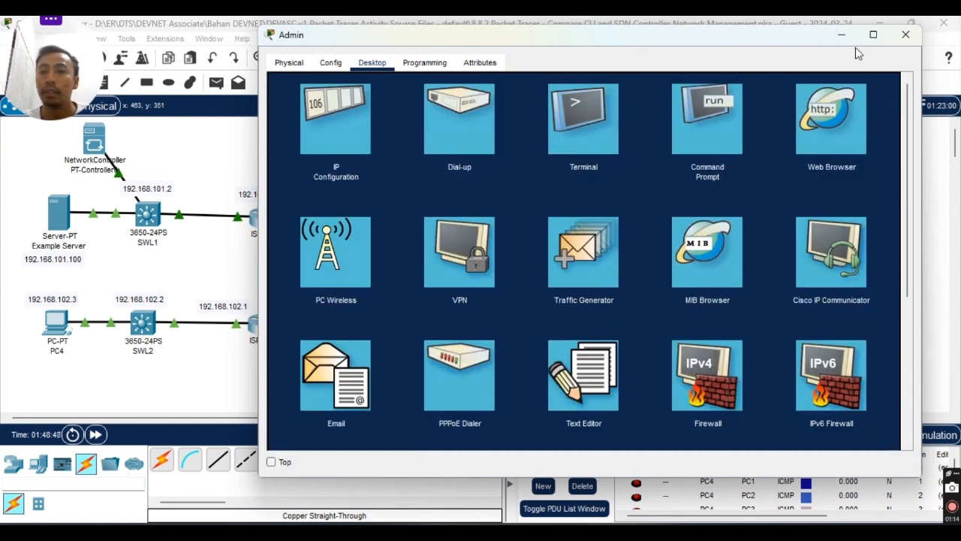
pyautogui.click(906, 35)
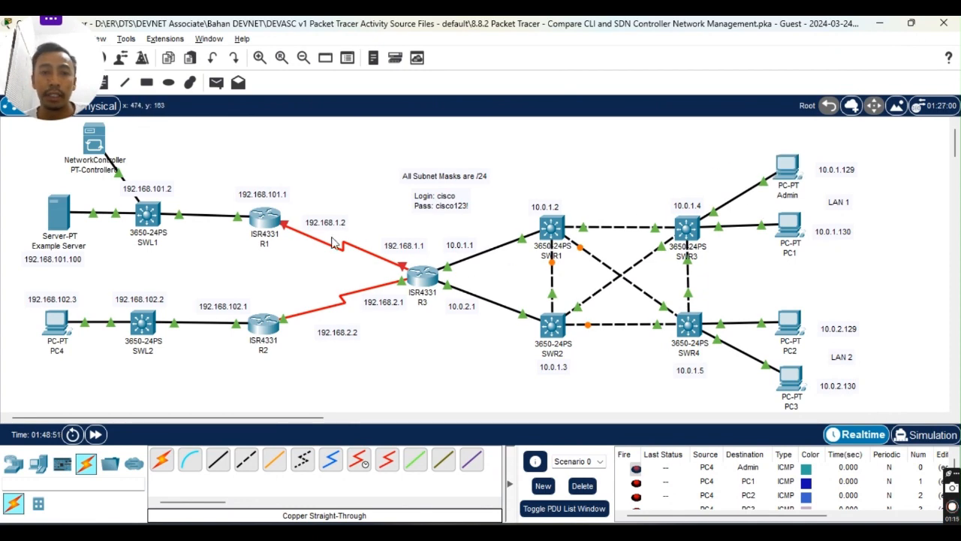
# Open R1's CLI and highlight the Serial0/1/0 'changed state to down' log messages.
pyautogui.click(264, 221)
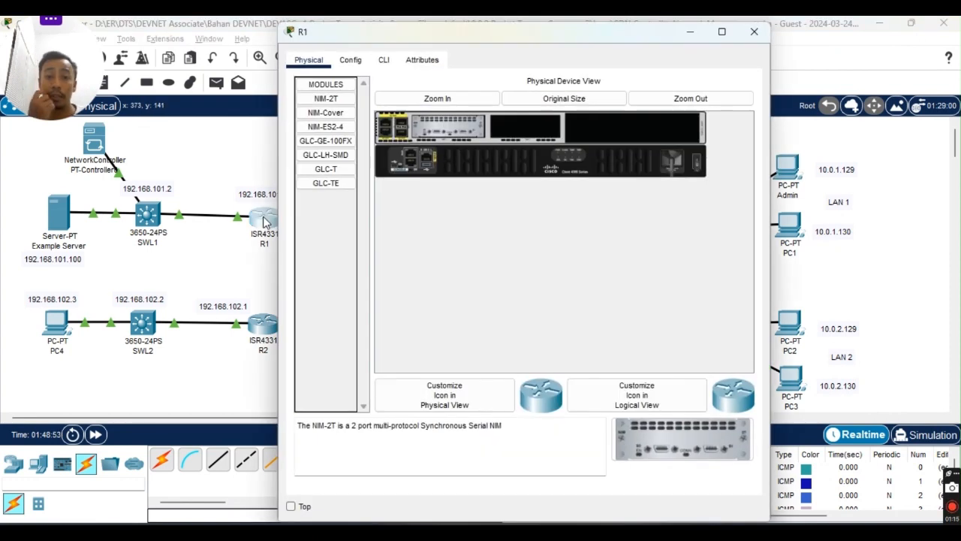
pyautogui.click(384, 60)
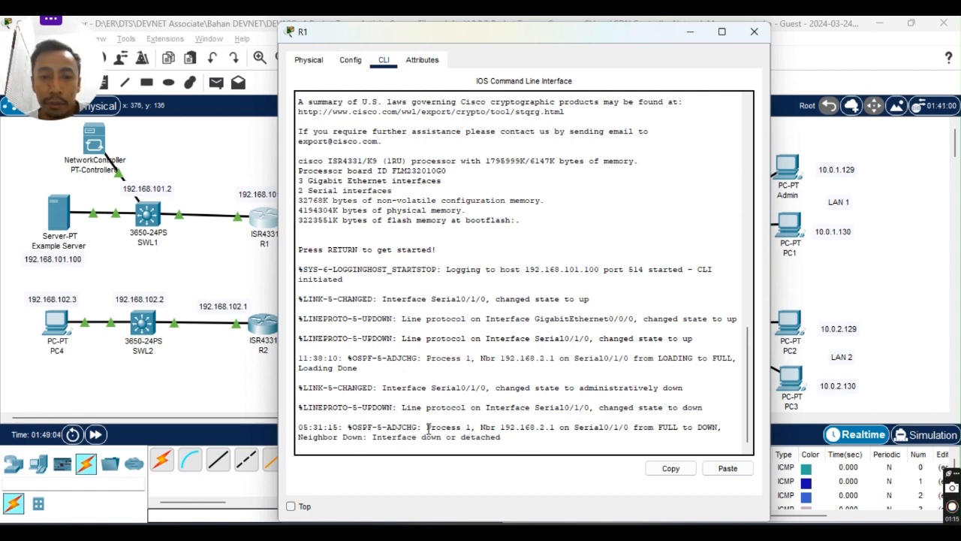
pyautogui.moveTo(384, 388); pyautogui.dragTo(562, 382)
pyautogui.click(579, 395)
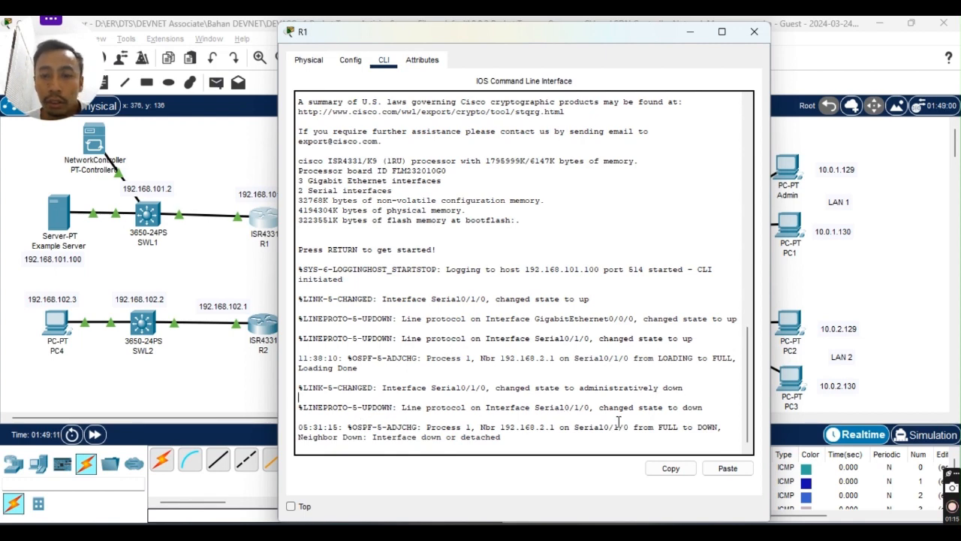
pyautogui.moveTo(633, 405); pyautogui.dragTo(709, 407)
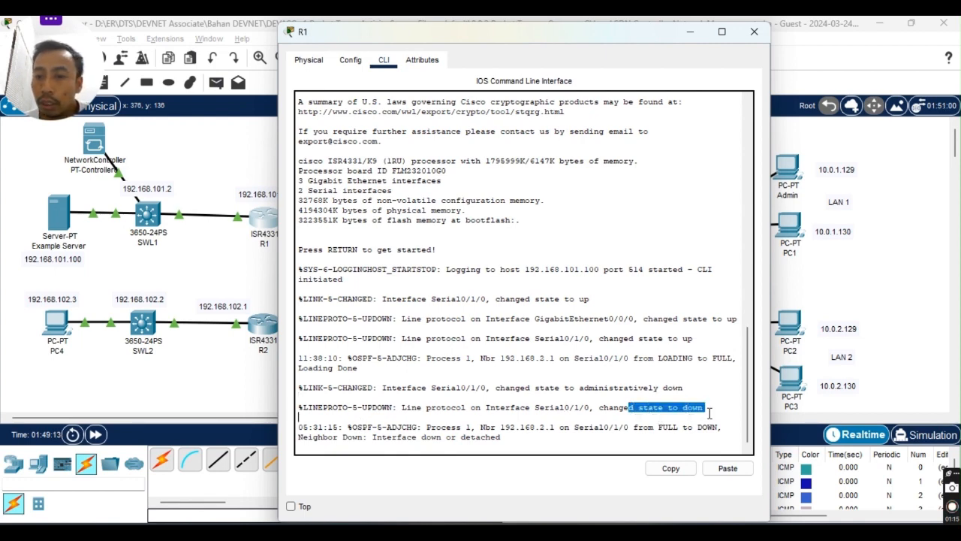
pyautogui.click(714, 407)
pyautogui.moveTo(362, 407); pyautogui.dragTo(706, 409)
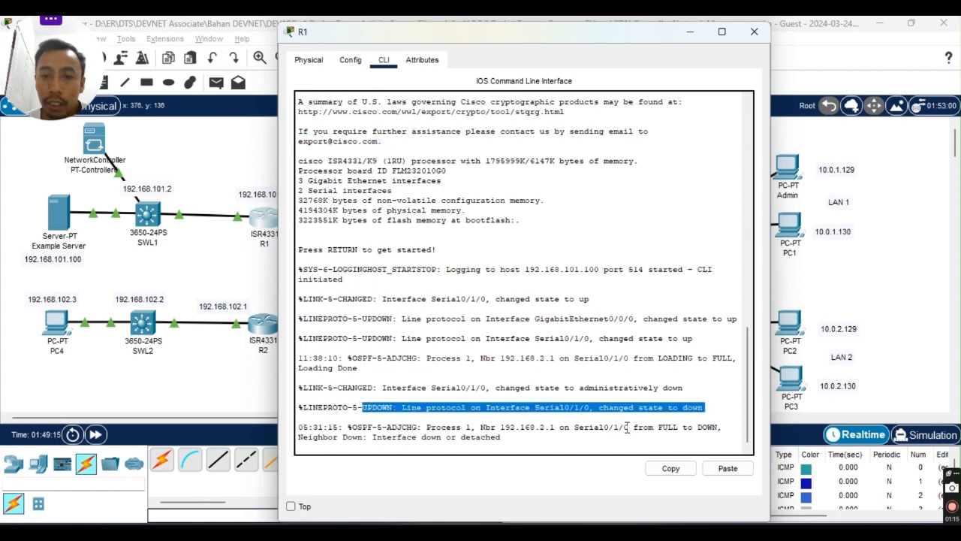
pyautogui.click(524, 441)
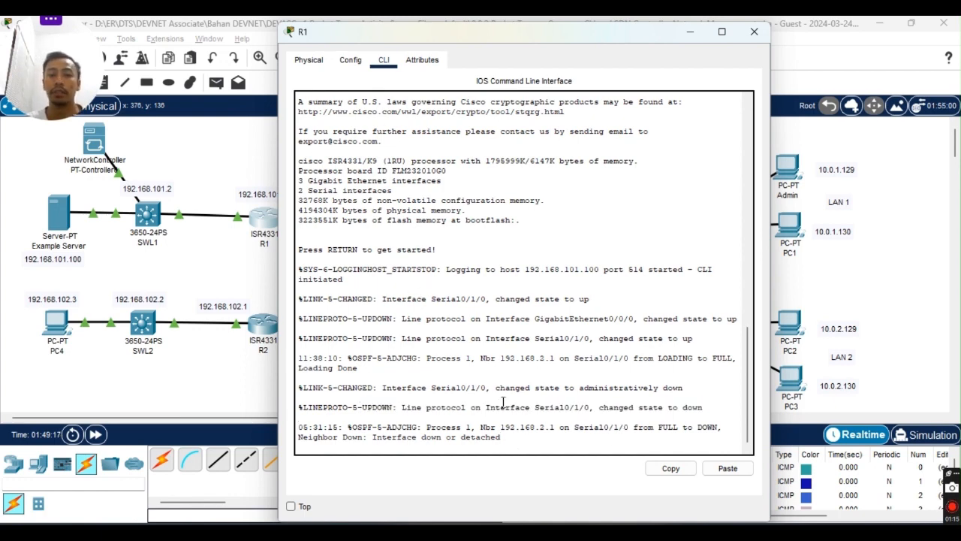
# Enter privileged and global configuration mode on R1 with enable and configure terminal.
pyautogui.press('Return')
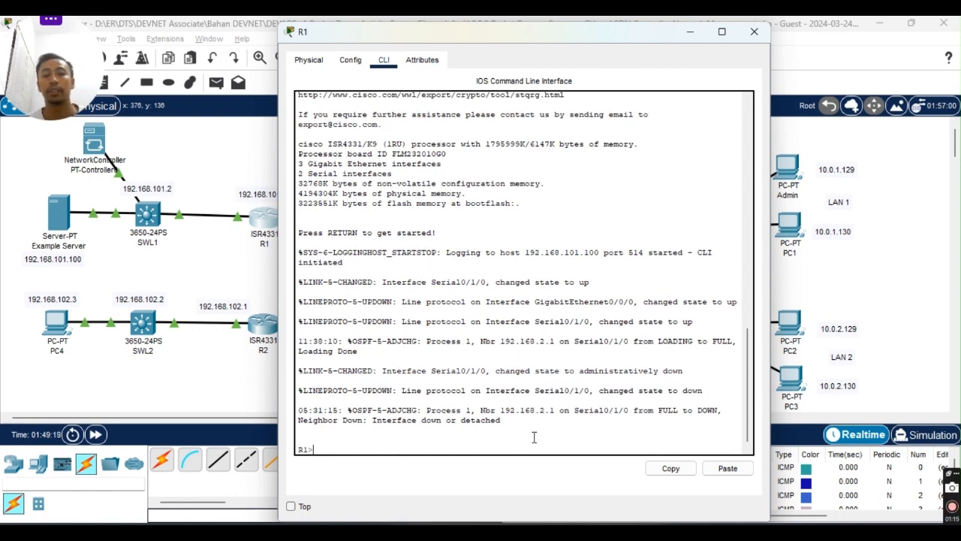
pyautogui.write('ena')
pyautogui.press('Return')
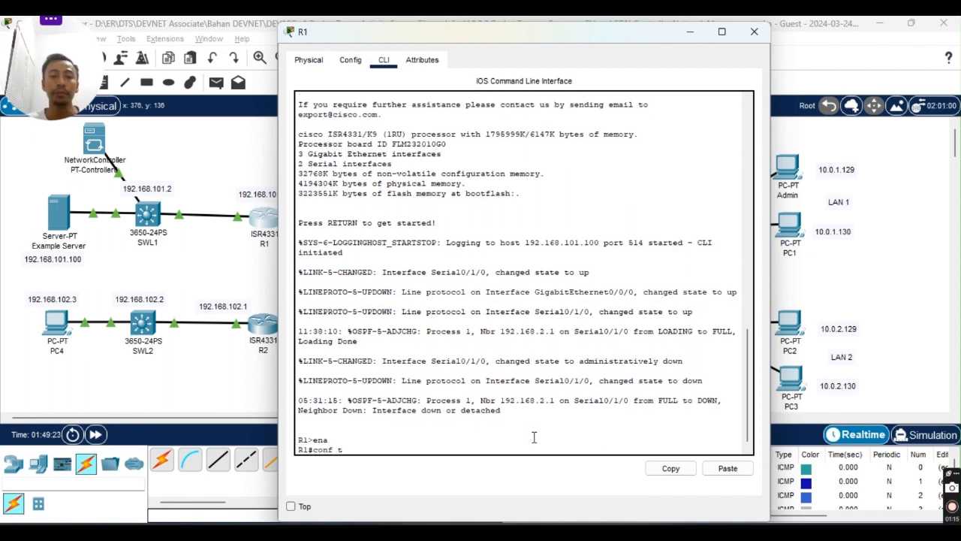
pyautogui.write('config')
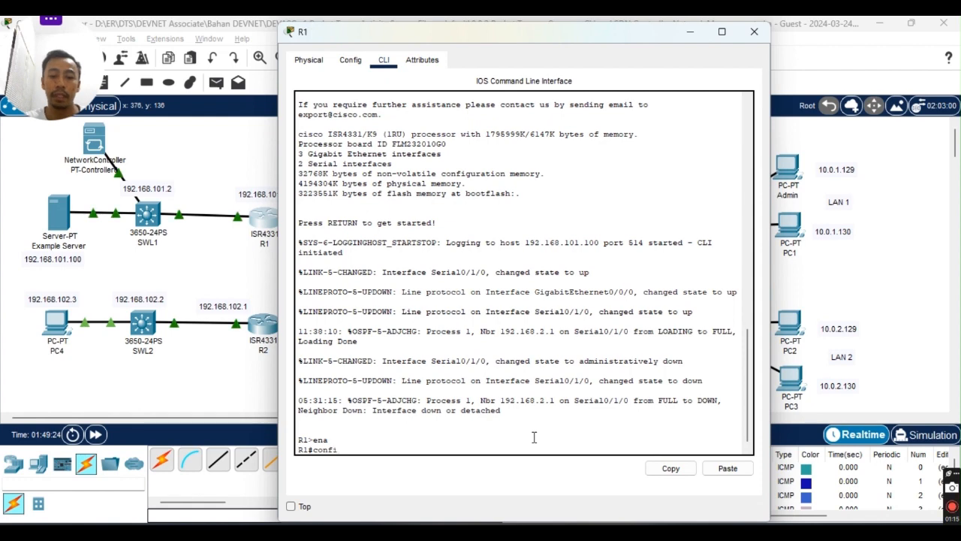
pyautogui.press('Tab')
pyautogui.write('termain')
pyautogui.press('Tab')
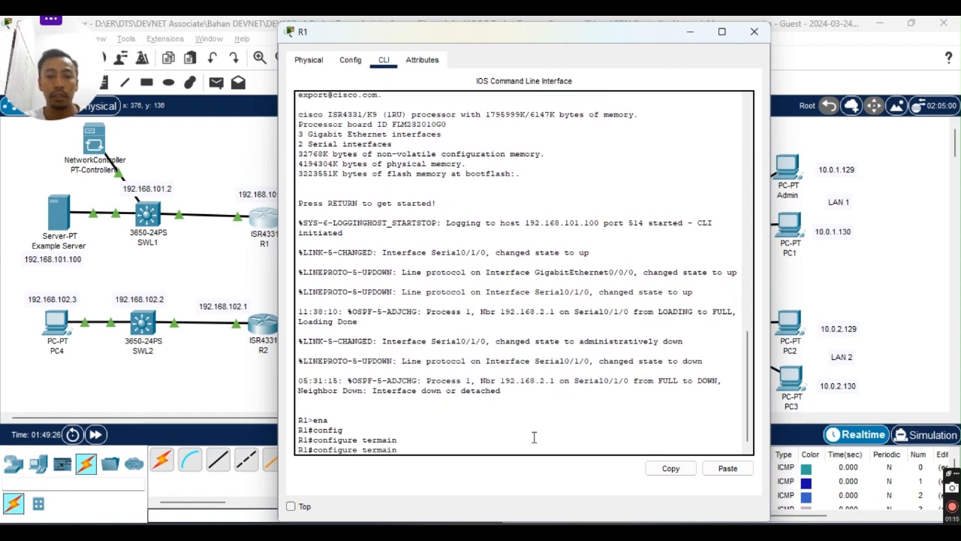
pyautogui.write('a')
pyautogui.press('Tab')
pyautogui.press('Return')
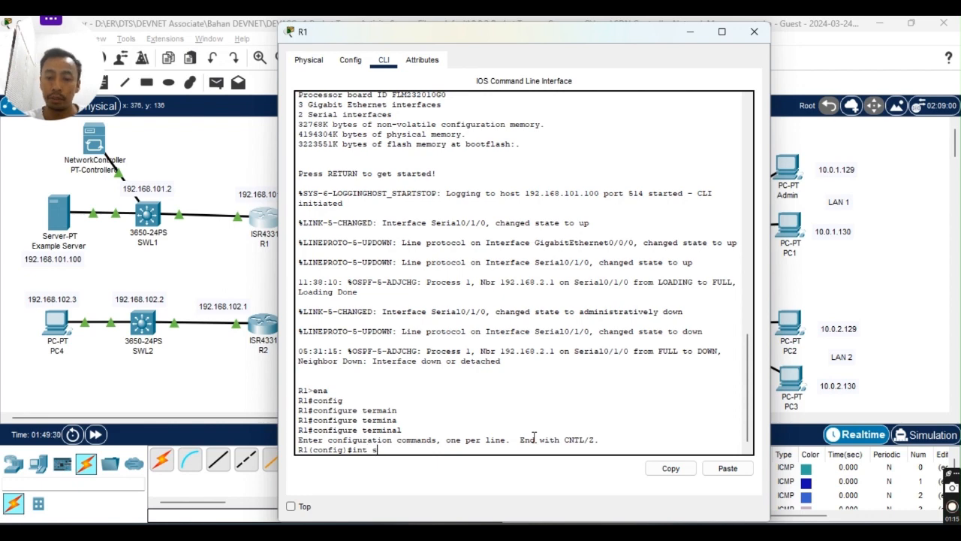
# Re-enable Serial0/1/0 with 'no shutdown' so it logs changed state to up.
pyautogui.write('int s0/1')
pyautogui.press('Tab')
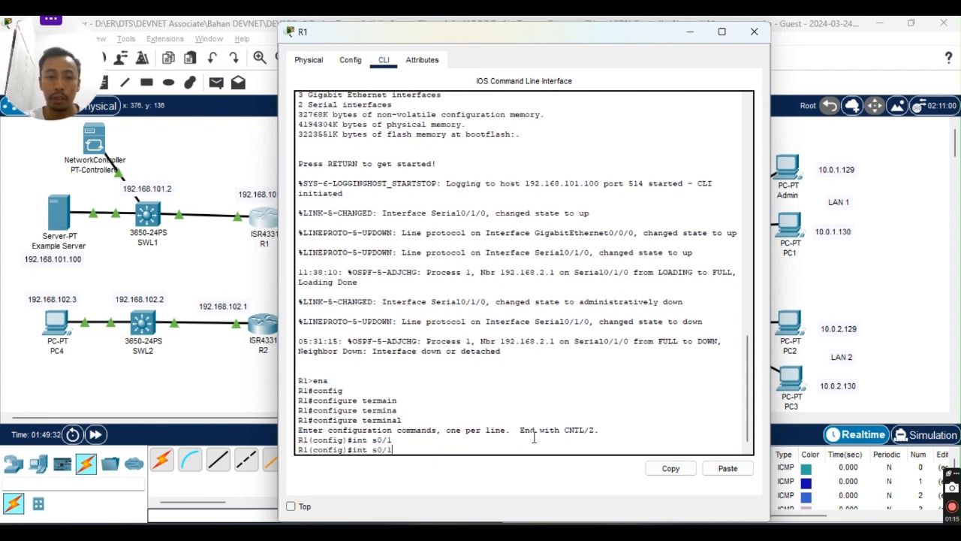
pyautogui.write('/')
pyautogui.press('Tab')
pyautogui.press('Tab')
pyautogui.write('1')
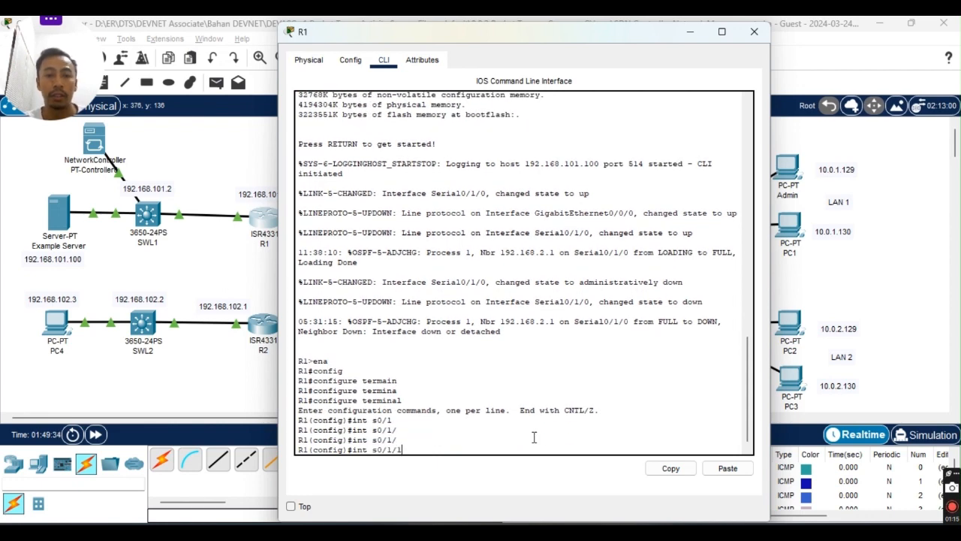
pyautogui.press('Return')
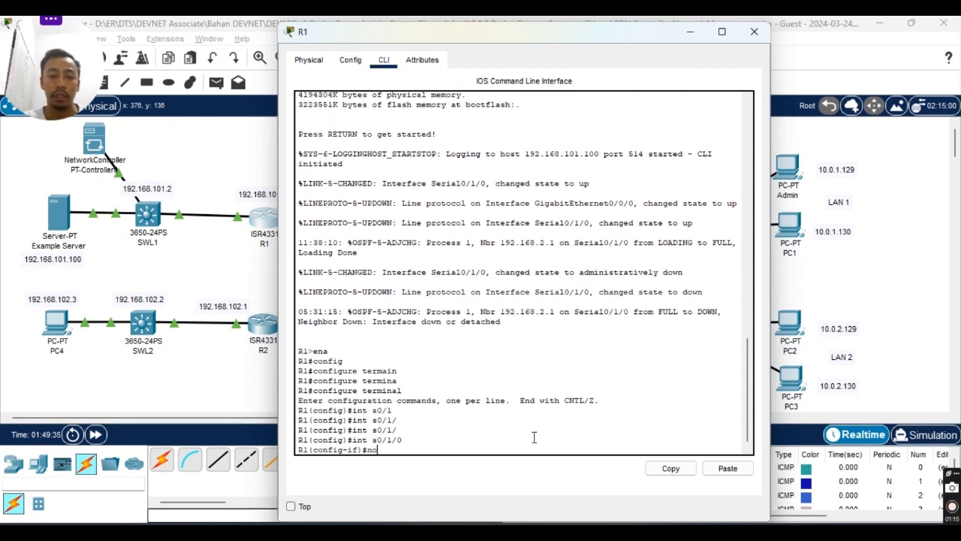
pyautogui.write('no shut')
pyautogui.press('Tab')
pyautogui.press('Return')
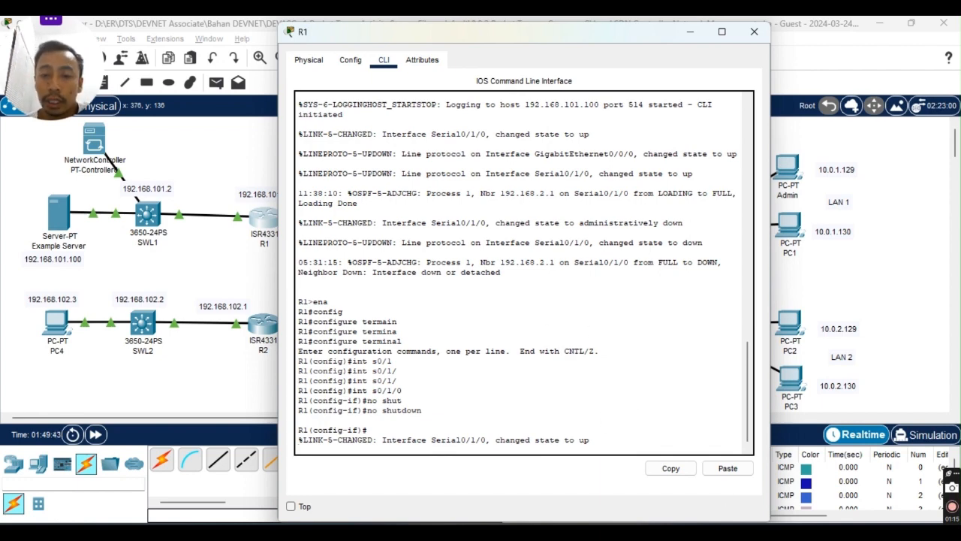
pyautogui.hotkey('alt', 'Tab')
# Read the guide's steps g and h on checking Example Server's SYSLOG, then return to the topology.
pyautogui.scroll(-5, 436, 319)
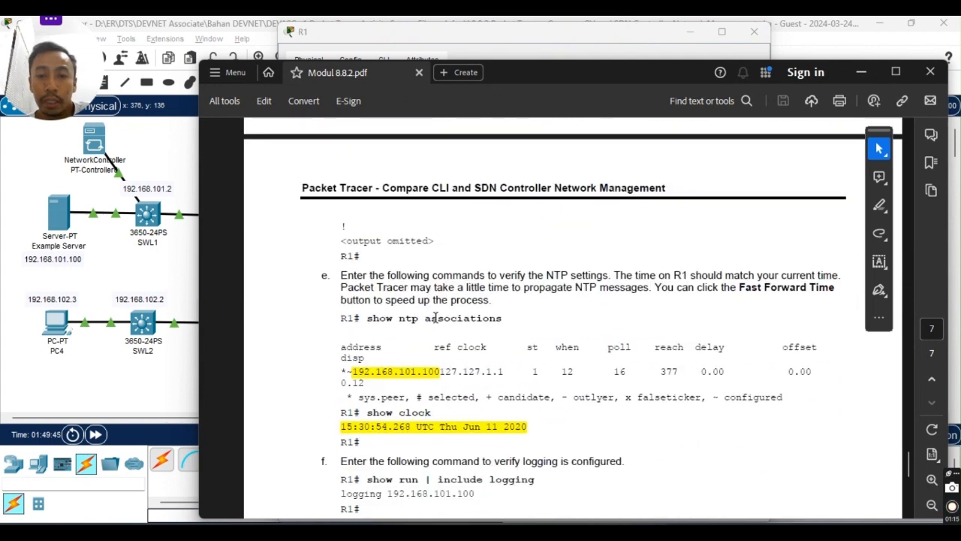
pyautogui.scroll(-4, 429, 300)
pyautogui.scroll(-5, 430, 300)
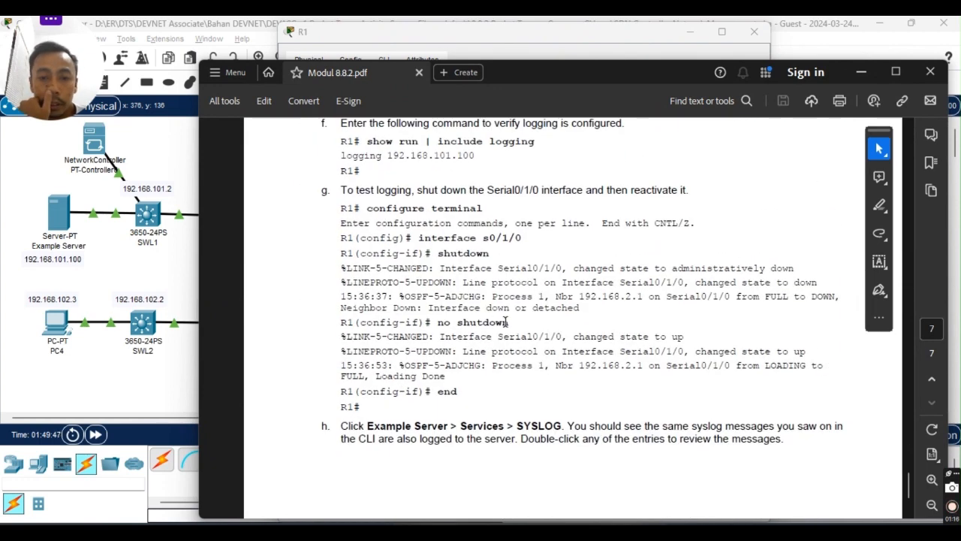
pyautogui.scroll(-4, 463, 318)
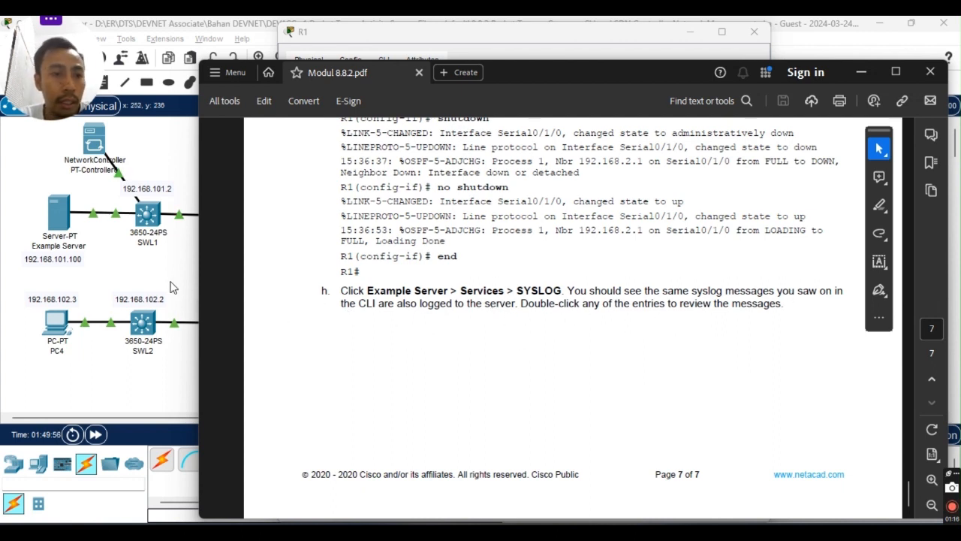
pyautogui.click(118, 377)
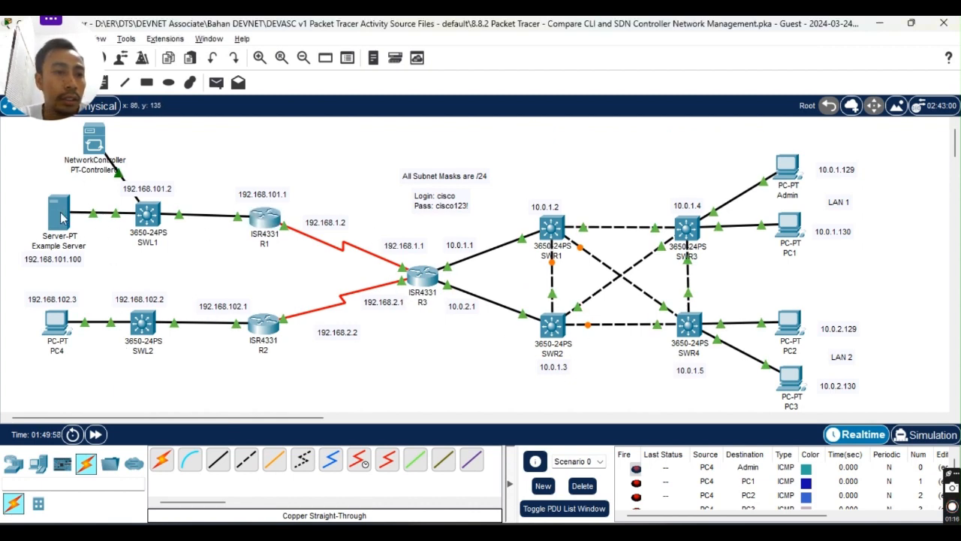
# Open Example Server's SYSLOG service showing eight entries from 192.168.101.2 and 192.168.101.1.
pyautogui.click(58, 217)
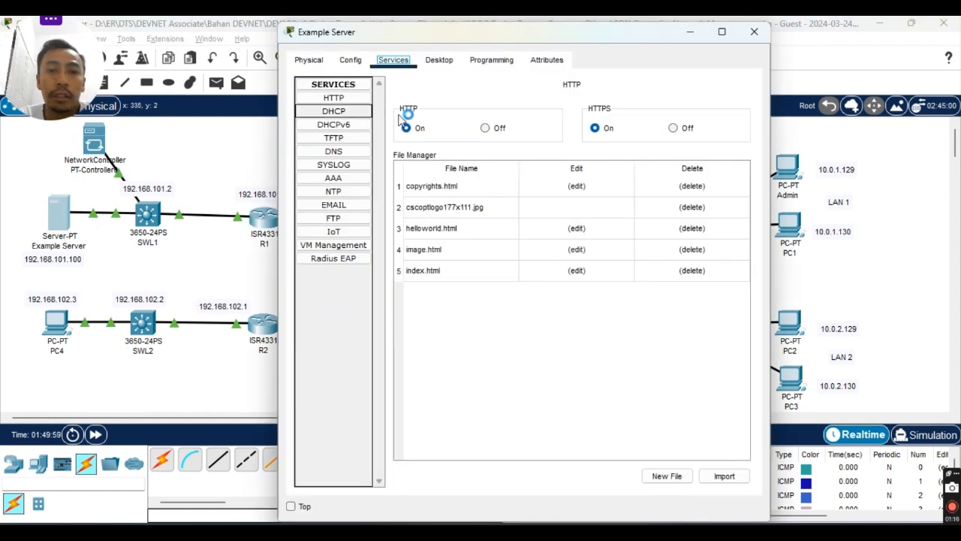
pyautogui.click(754, 32)
pyautogui.hotkey('alt', 'Tab')
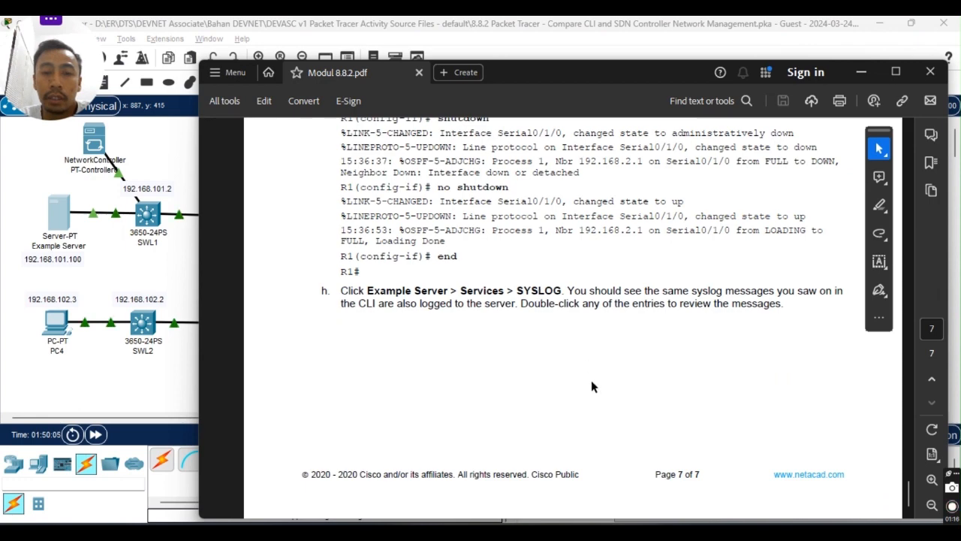
pyautogui.hotkey('alt', 'Tab')
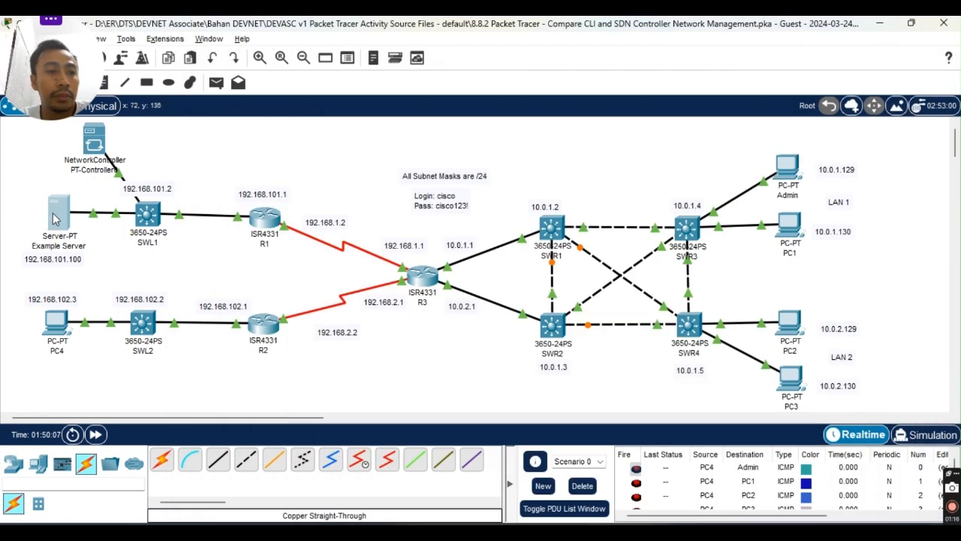
pyautogui.click(63, 214)
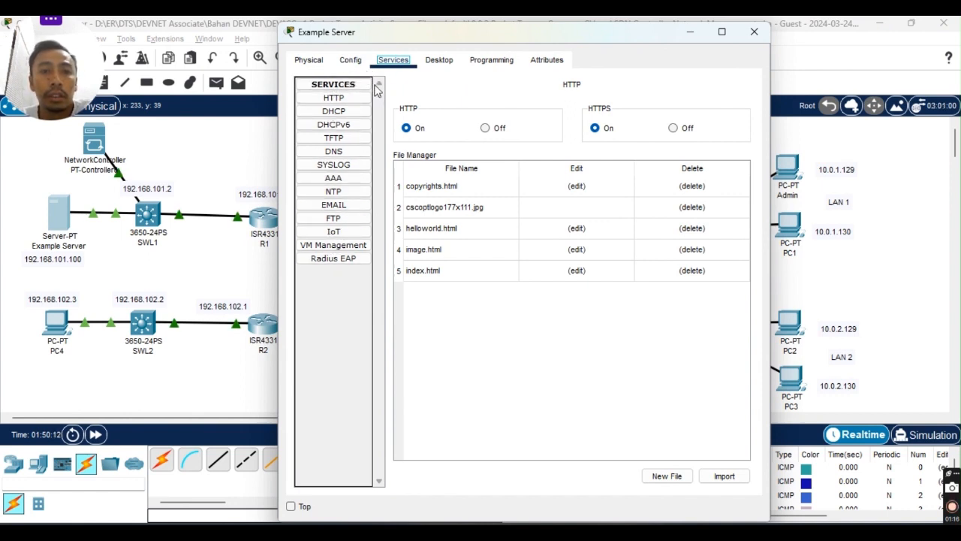
pyautogui.click(337, 166)
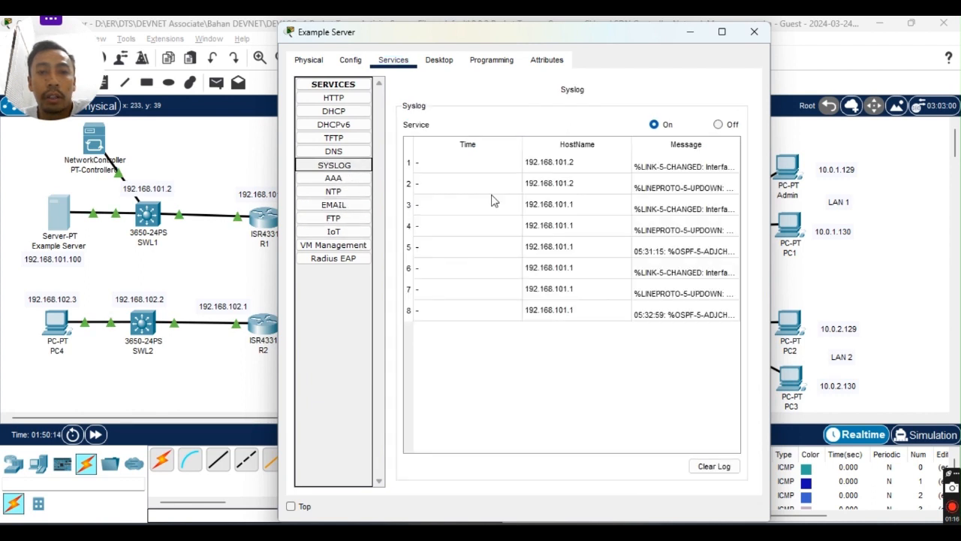
pyautogui.click(625, 167)
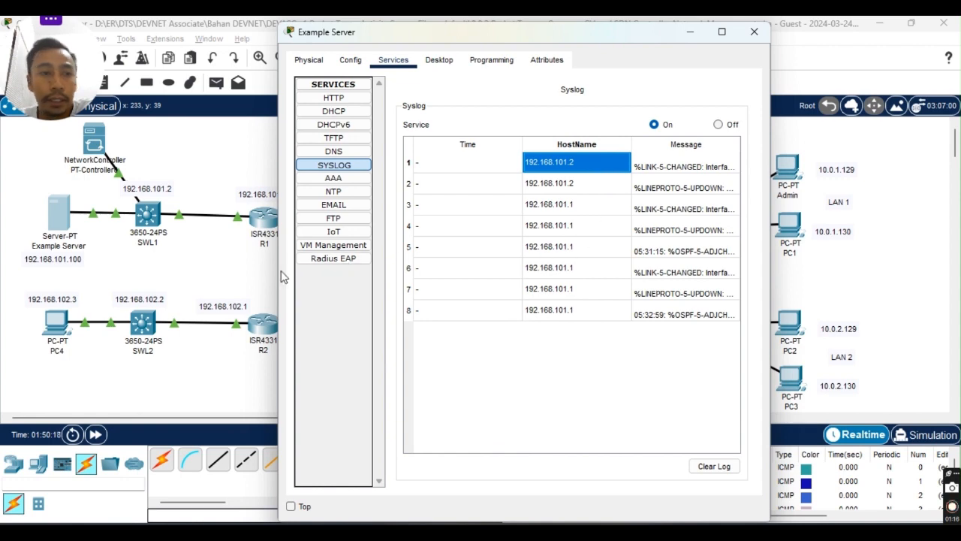
pyautogui.moveTo(515, 33); pyautogui.dragTo(685, 57)
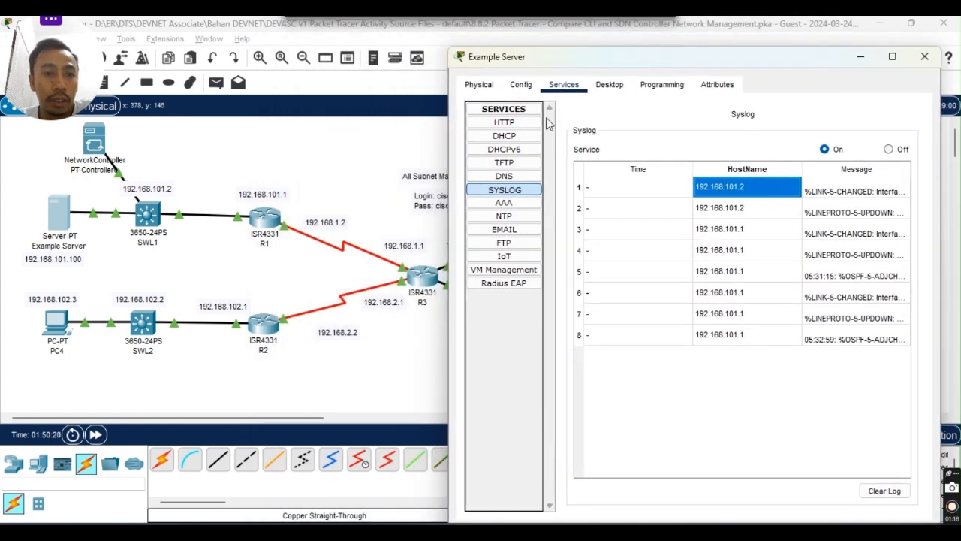
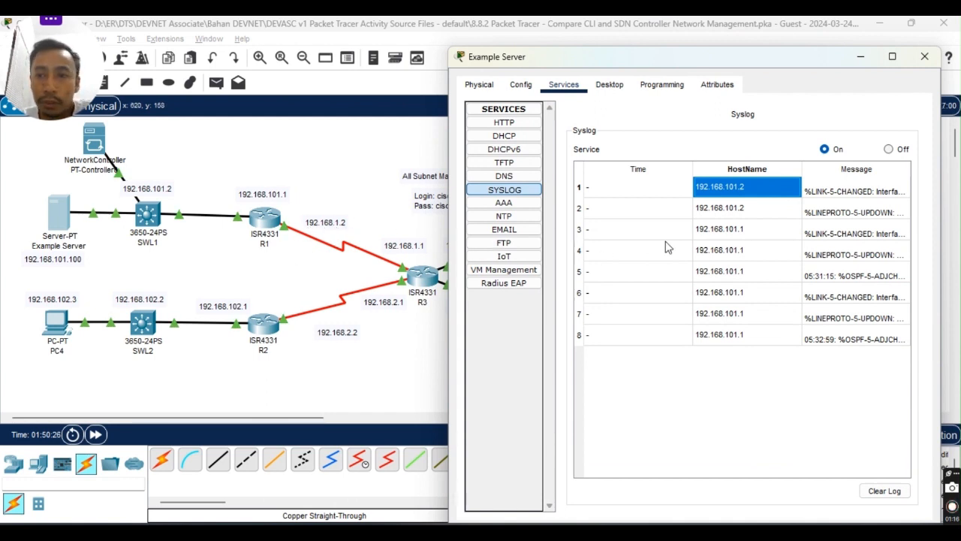
# Move and widen the Example Server window, then read the third syslog message in full.
pyautogui.moveTo(747, 64); pyautogui.dragTo(507, 41)
pyautogui.moveTo(703, 128); pyautogui.dragTo(878, 128)
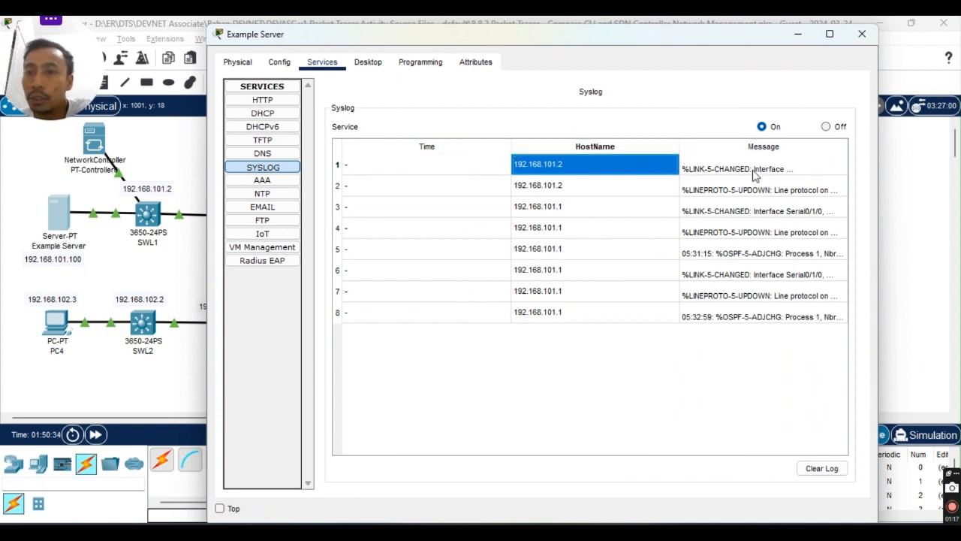
pyautogui.click(725, 195)
pyautogui.doubleClick(758, 211)
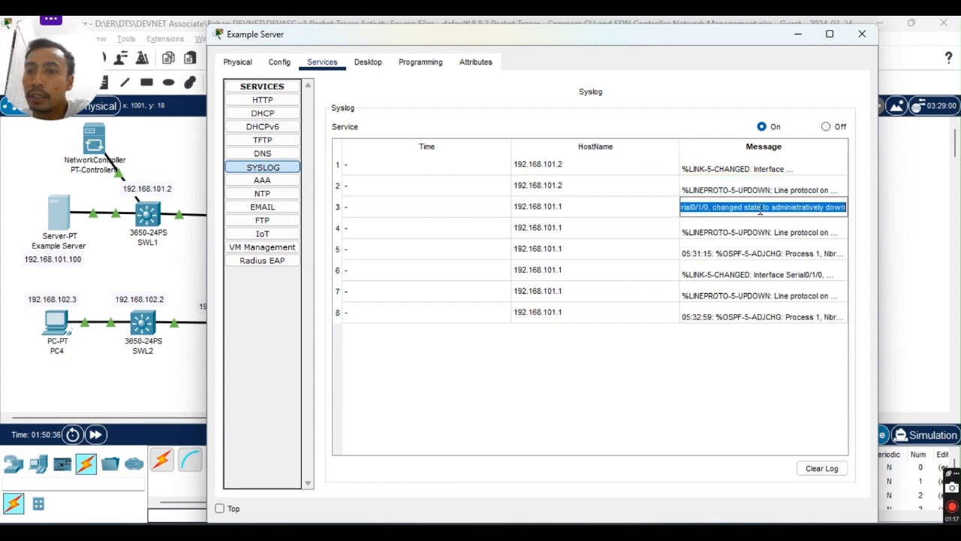
pyautogui.click(739, 205)
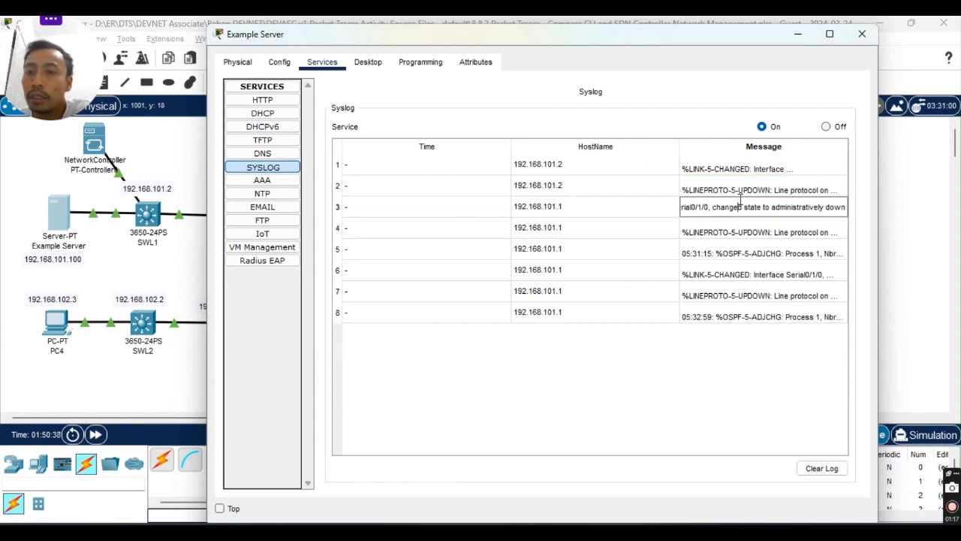
# Read the first syslog message in full, then clear all eight entries from the log.
pyautogui.click(745, 194)
pyautogui.doubleClick(748, 164)
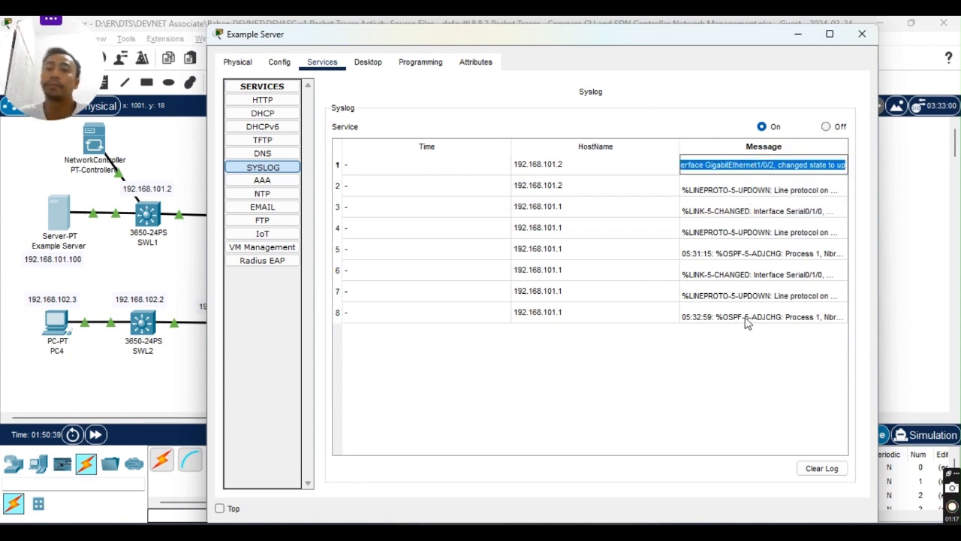
pyautogui.click(501, 421)
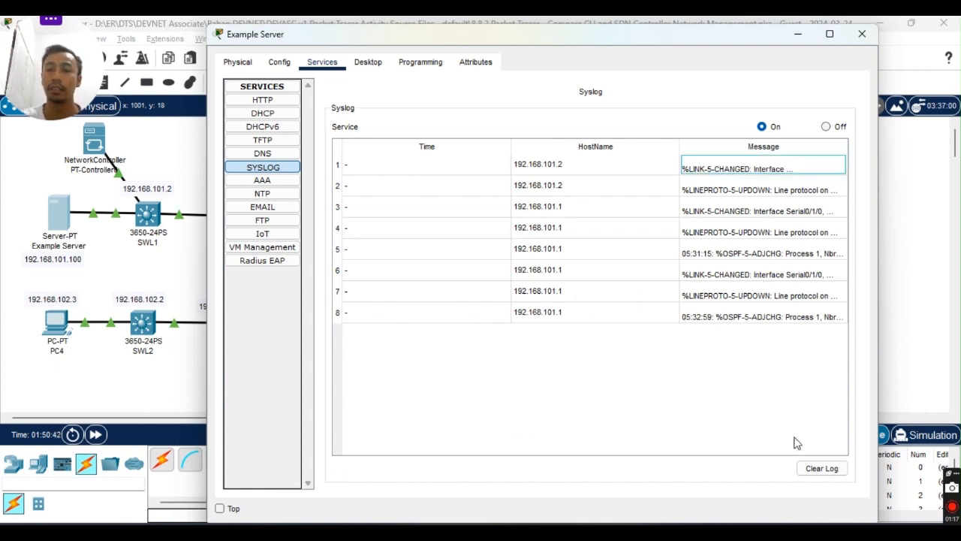
pyautogui.click(819, 469)
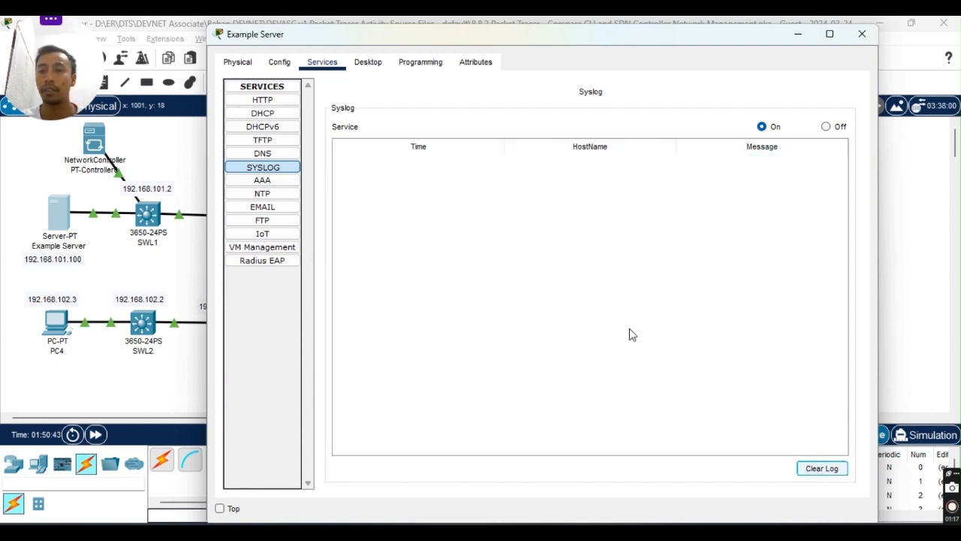
# Close the Example Server window, open R1's CLI and leave configuration mode with 'end'.
pyautogui.click(332, 65)
pyautogui.click(862, 35)
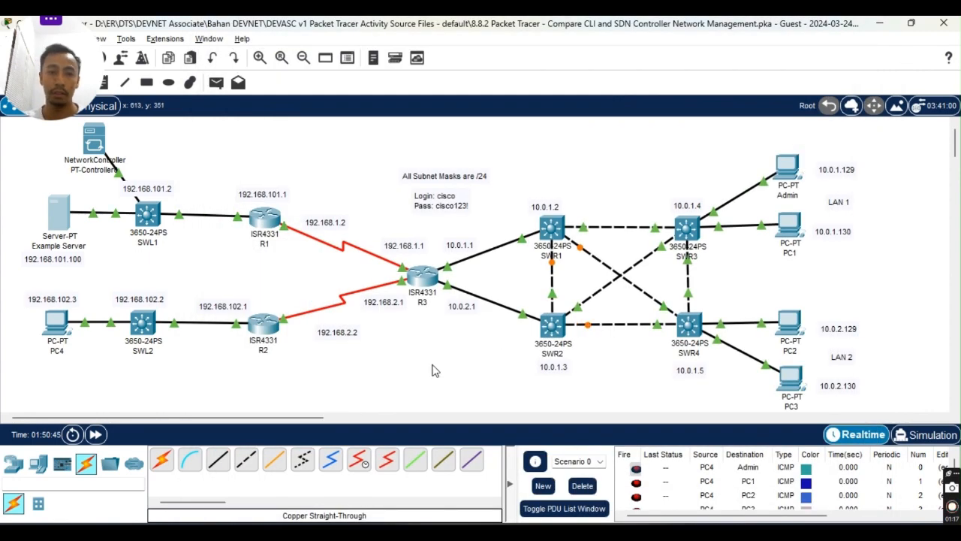
pyautogui.click(267, 221)
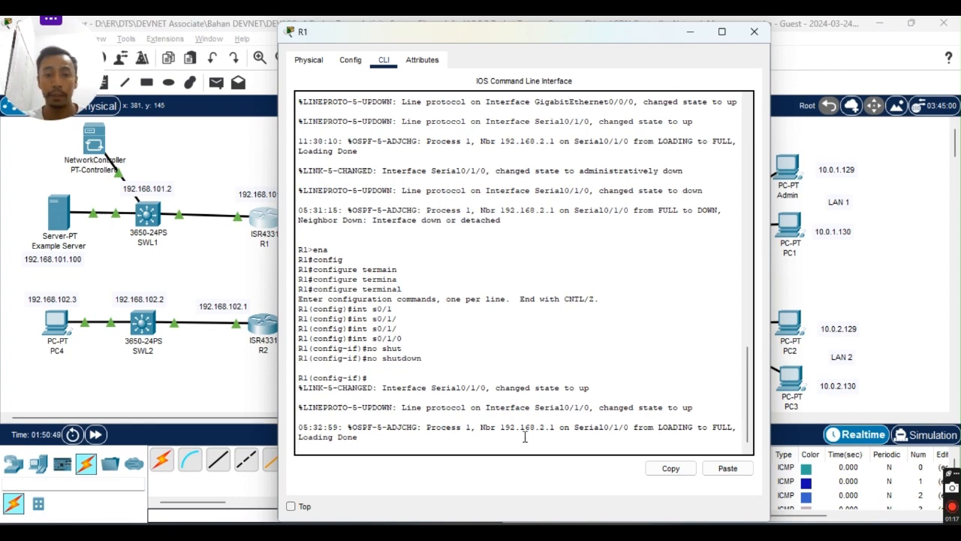
pyautogui.press('Return')
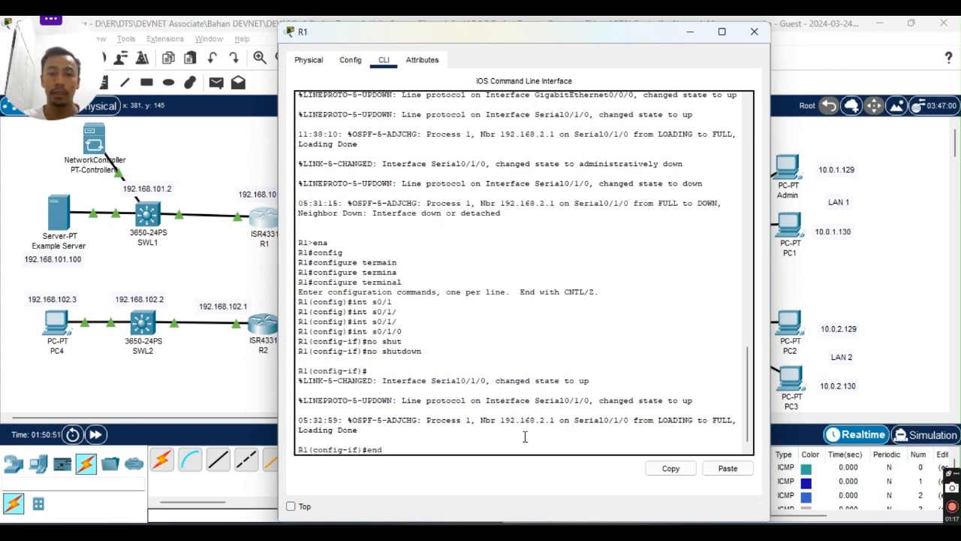
pyautogui.write('end')
pyautogui.press('Return')
pyautogui.press('Return')
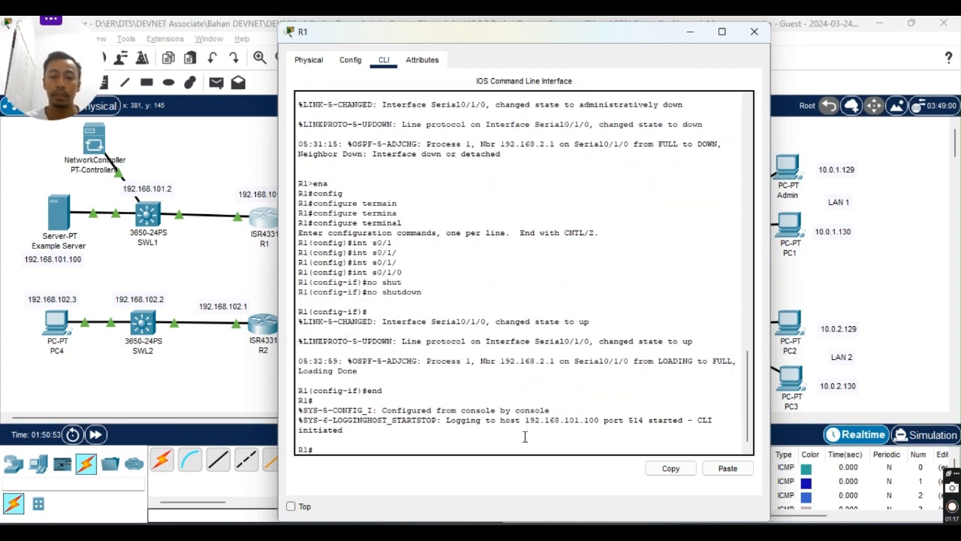
# Run 'show interfaces description' and 'show interfaces' on R1, paging through the full output.
pyautogui.write('sh int')
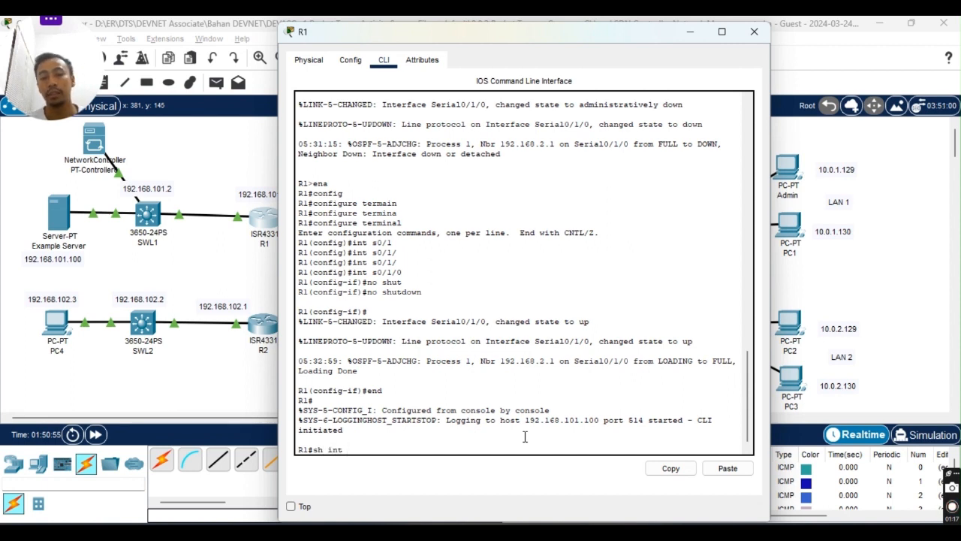
pyautogui.write(' de')
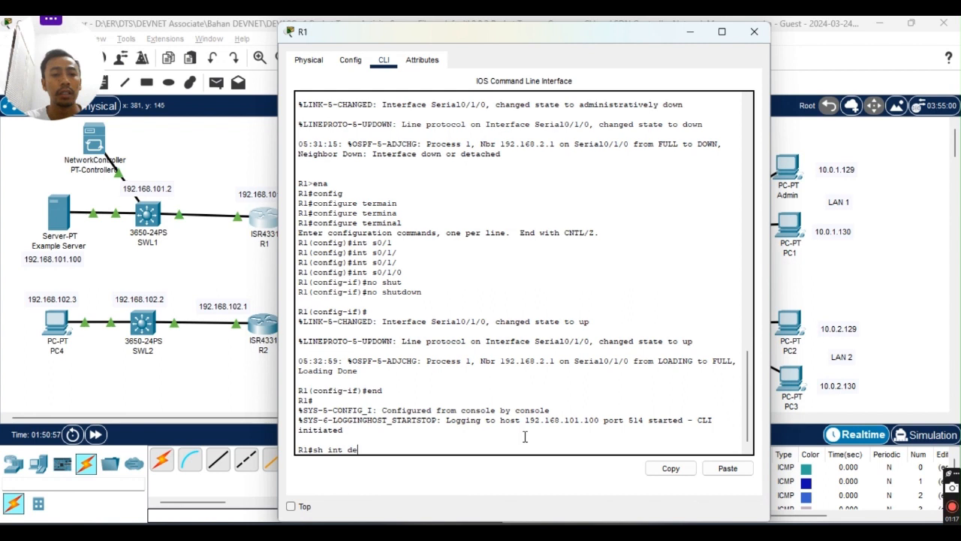
pyautogui.write('e')
pyautogui.press('Return')
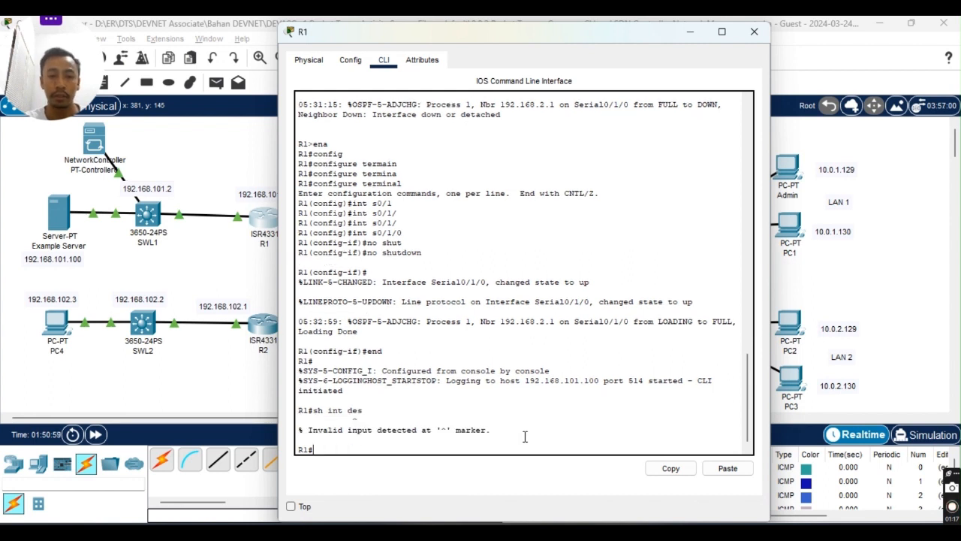
pyautogui.write('s')
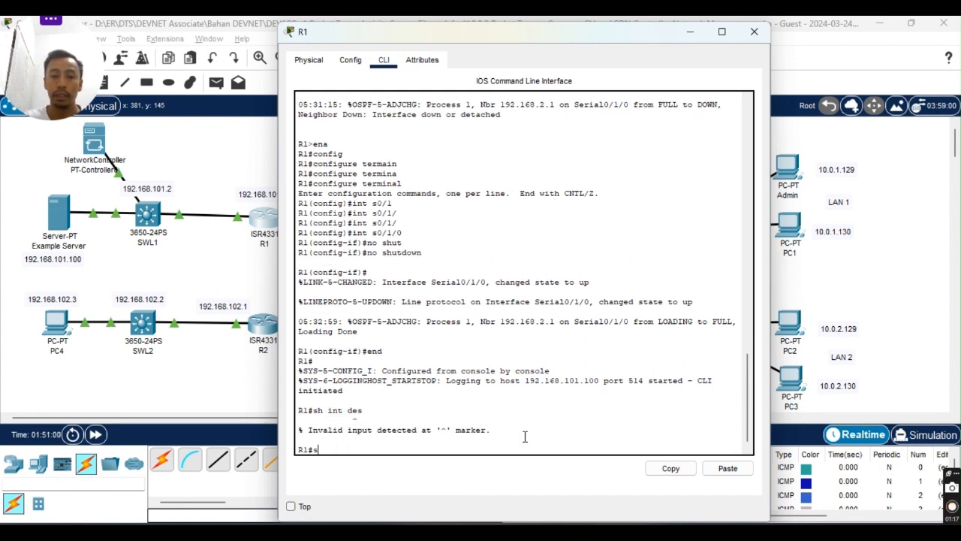
pyautogui.write('how')
pyautogui.press('Tab')
pyautogui.write('int')
pyautogui.press('Tab')
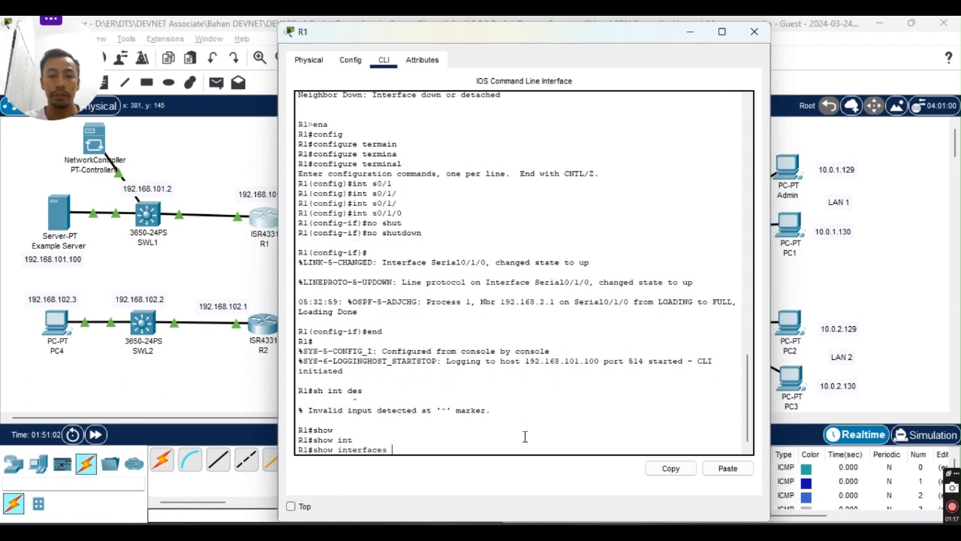
pyautogui.write('?')
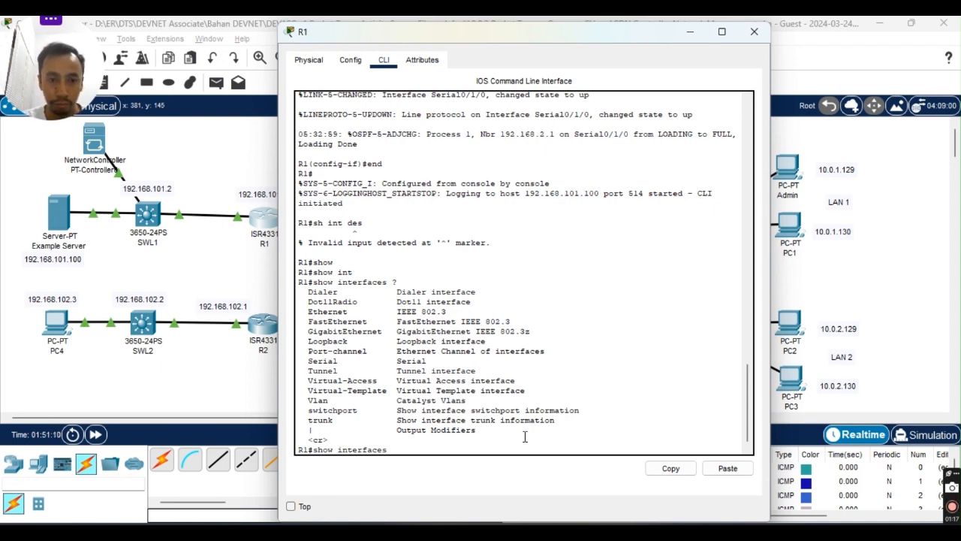
pyautogui.press('Return')
pyautogui.press('space')
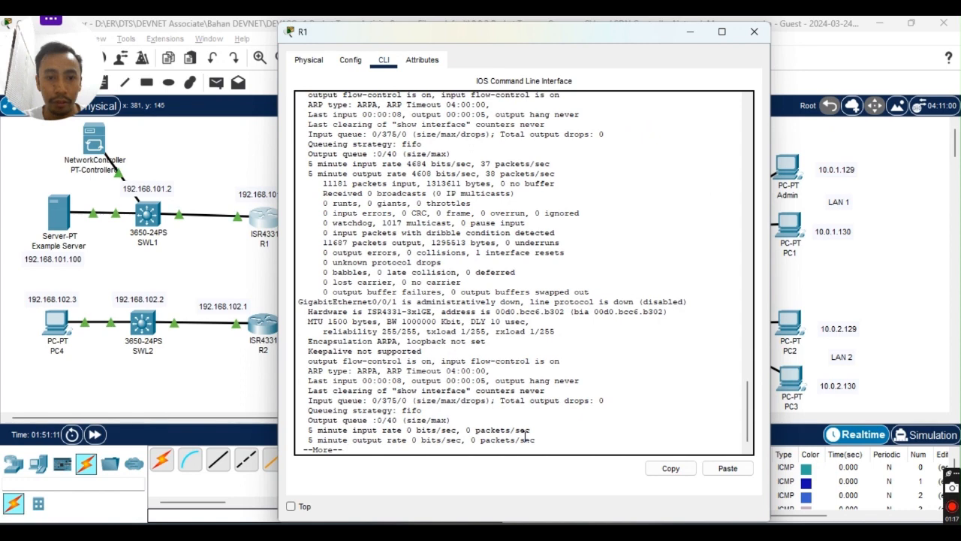
pyautogui.press('space')
pyautogui.press('space')
pyautogui.press('space')
pyautogui.press('space')
pyautogui.press('space')
pyautogui.press('space')
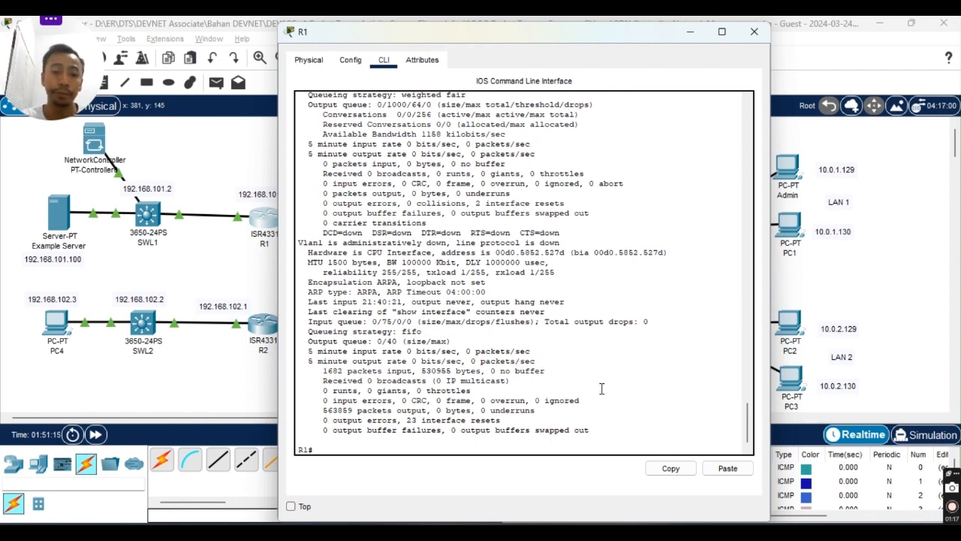
# On R1, enter global configuration mode and select interface Serial0/1/0.
pyautogui.scroll(5, 602, 389)
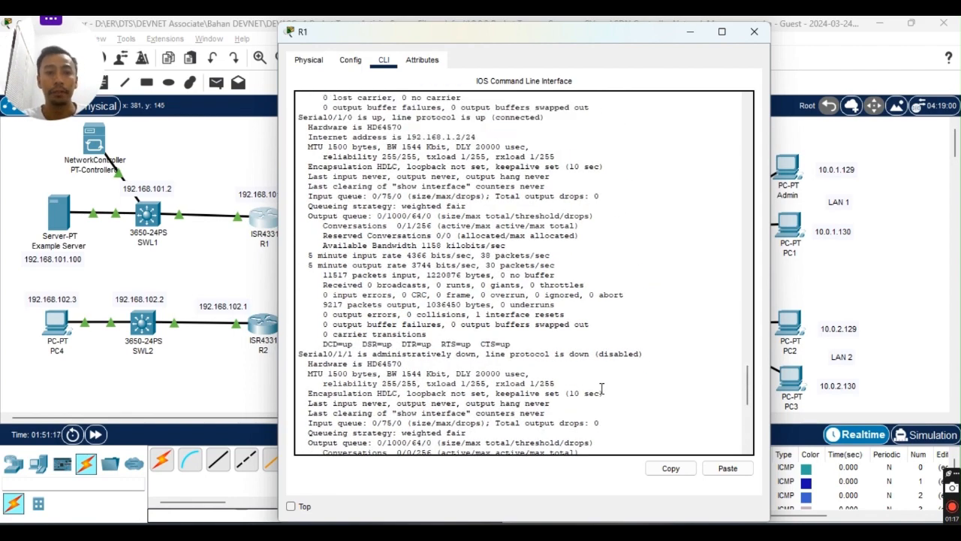
pyautogui.scroll(-5, 601, 388)
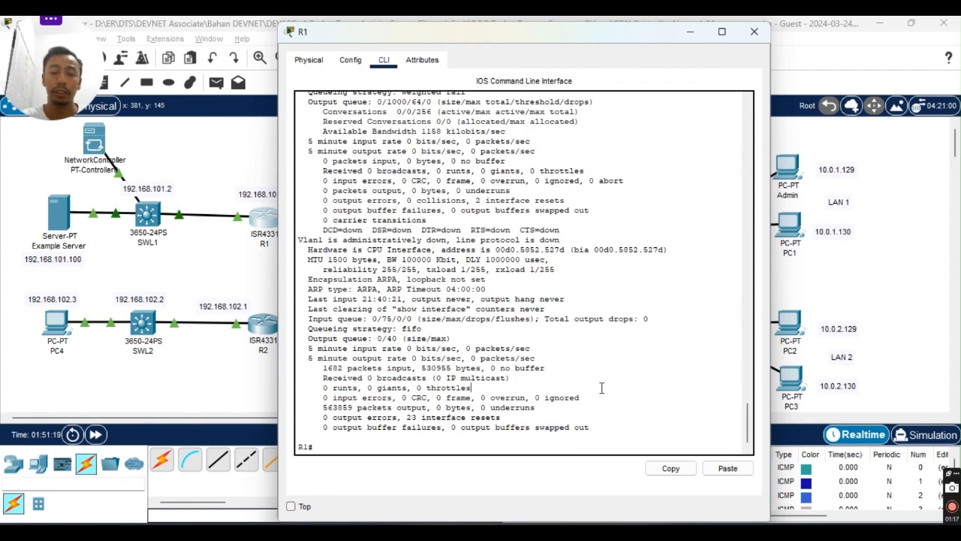
pyautogui.write('conf t')
pyautogui.press('Return')
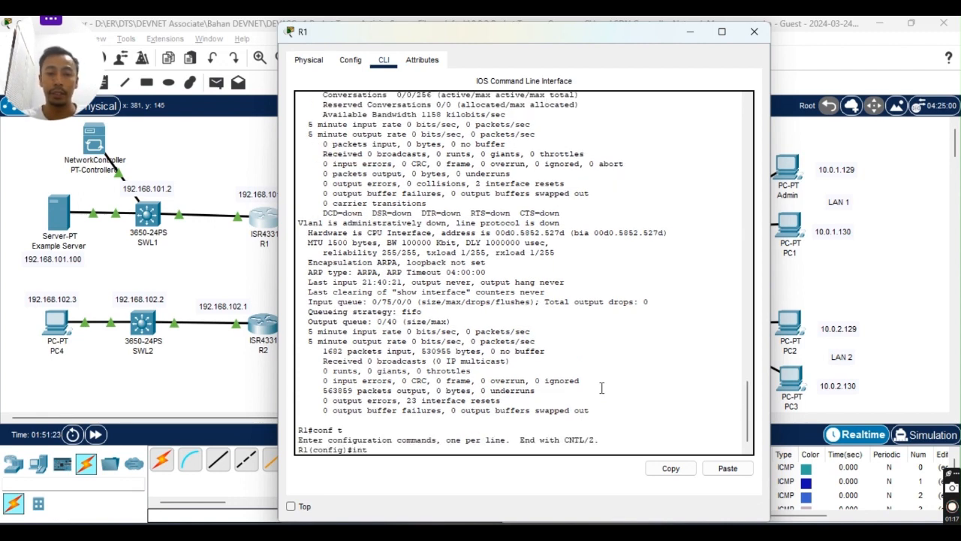
pyautogui.write('int ser')
pyautogui.press('Tab')
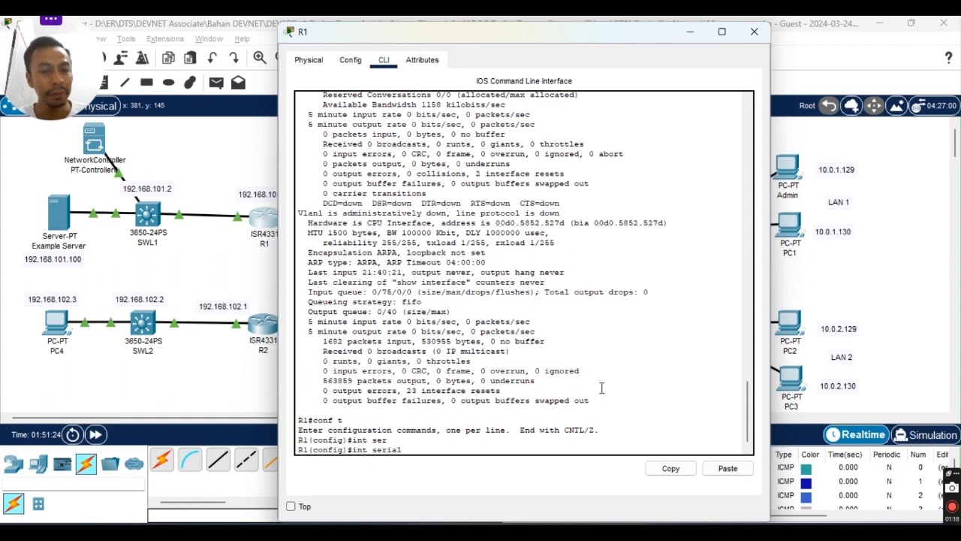
pyautogui.write('0/1')
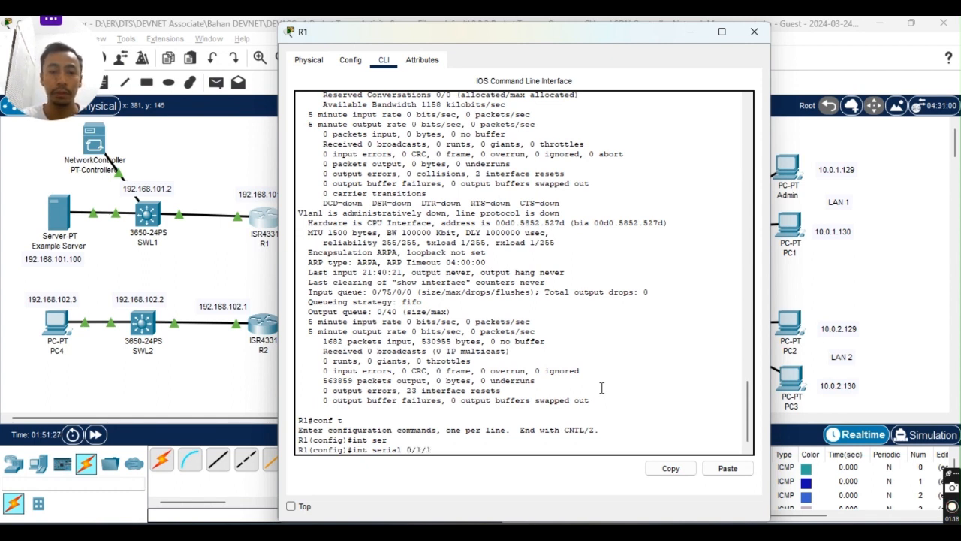
pyautogui.write('/0')
pyautogui.press('Return')
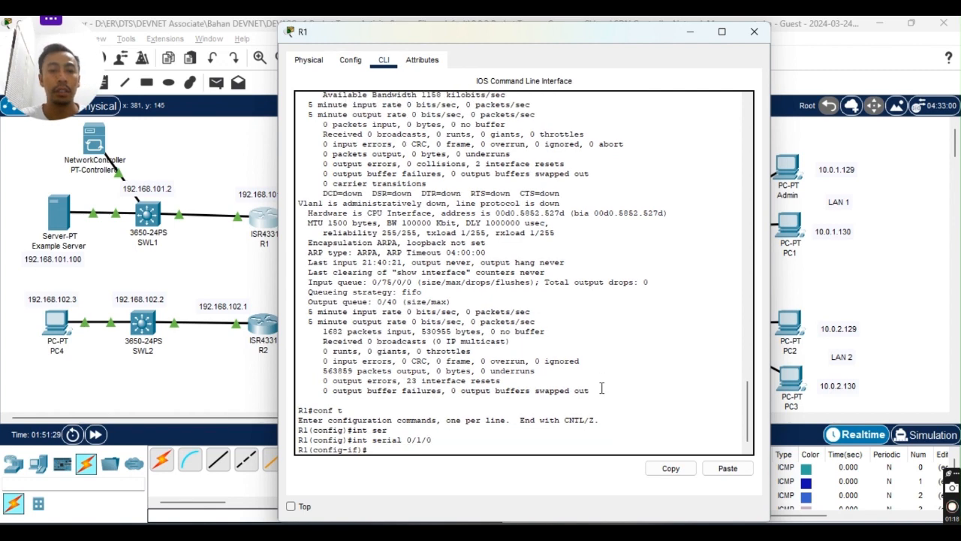
# Shut down Serial0/1/0 and close R1's window to show the topology.
pyautogui.write('shut')
pyautogui.press('Tab')
pyautogui.press('Return')
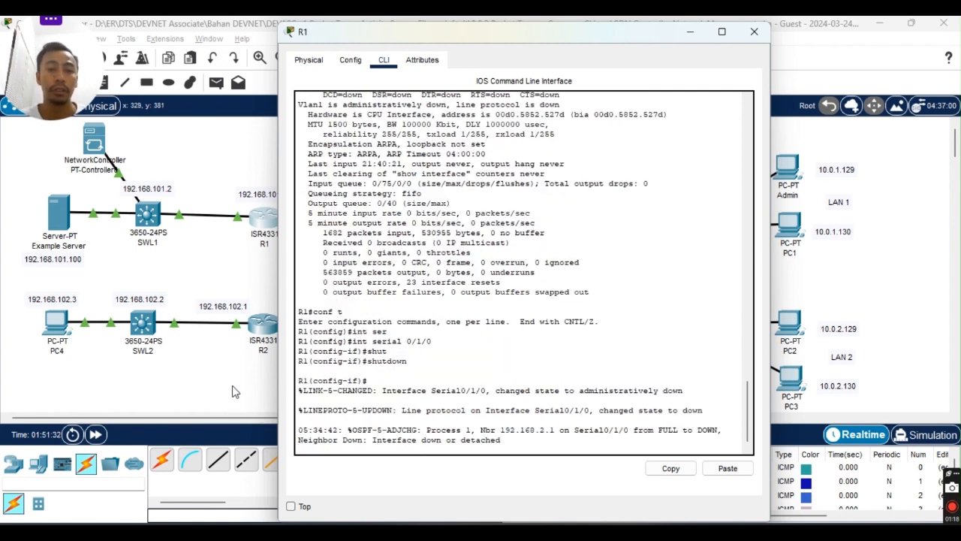
pyautogui.click(223, 380)
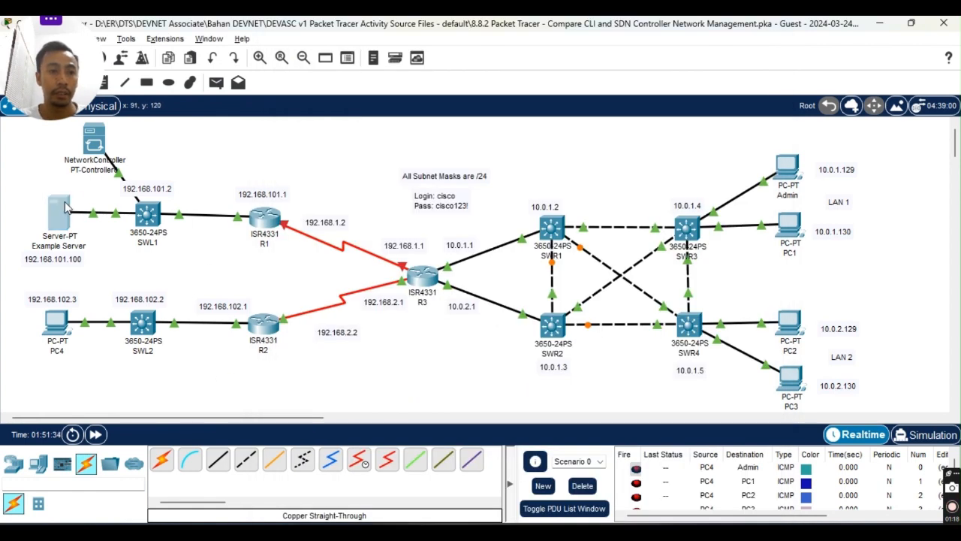
# Open Example Server's SYSLOG and read the full LINEPROTO and administratively-down messages in rows 4 and 3.
pyautogui.click(64, 209)
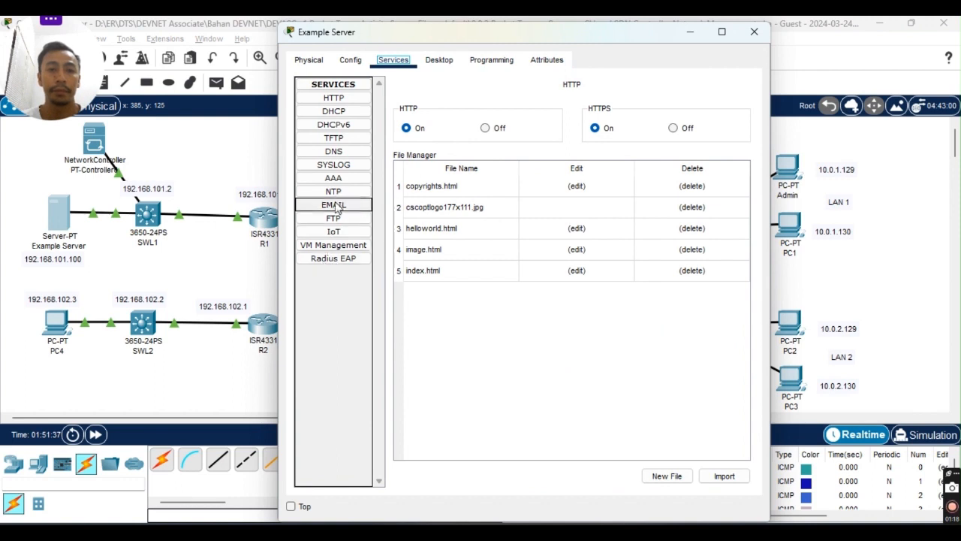
pyautogui.click(339, 169)
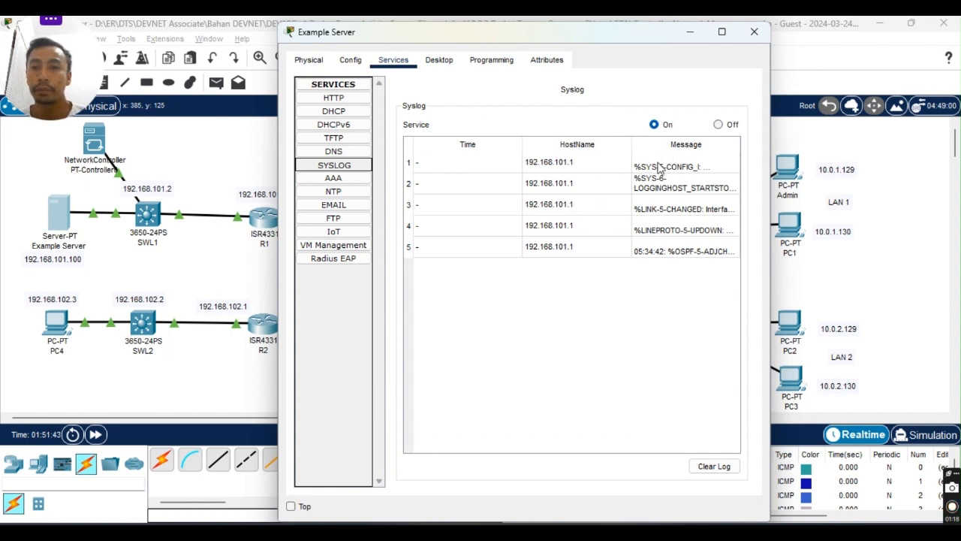
pyautogui.click(676, 229)
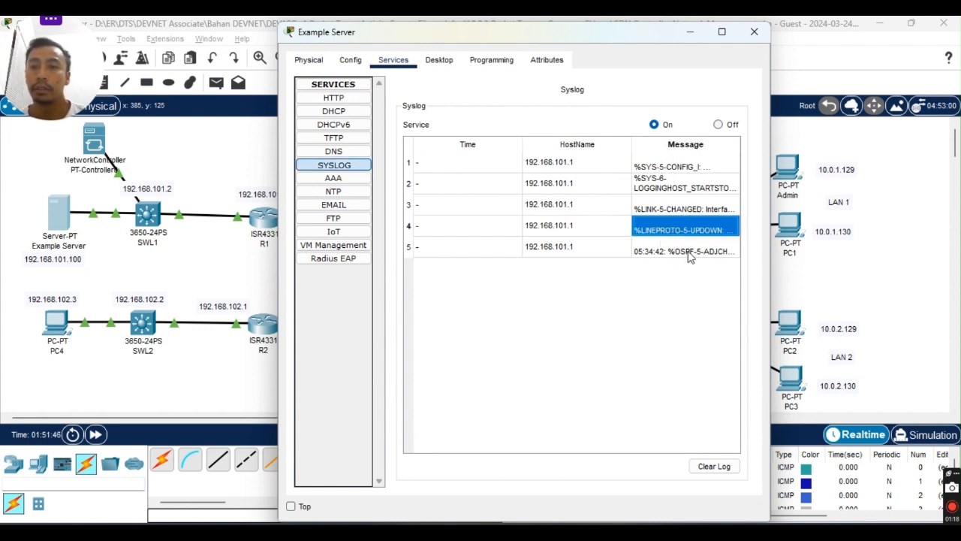
pyautogui.doubleClick(674, 230)
pyautogui.click(674, 230)
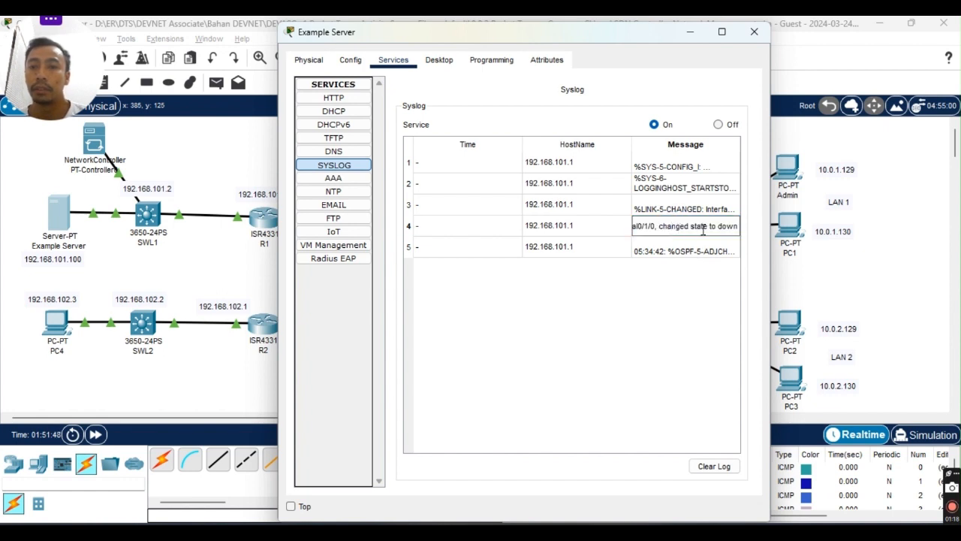
pyautogui.click(687, 211)
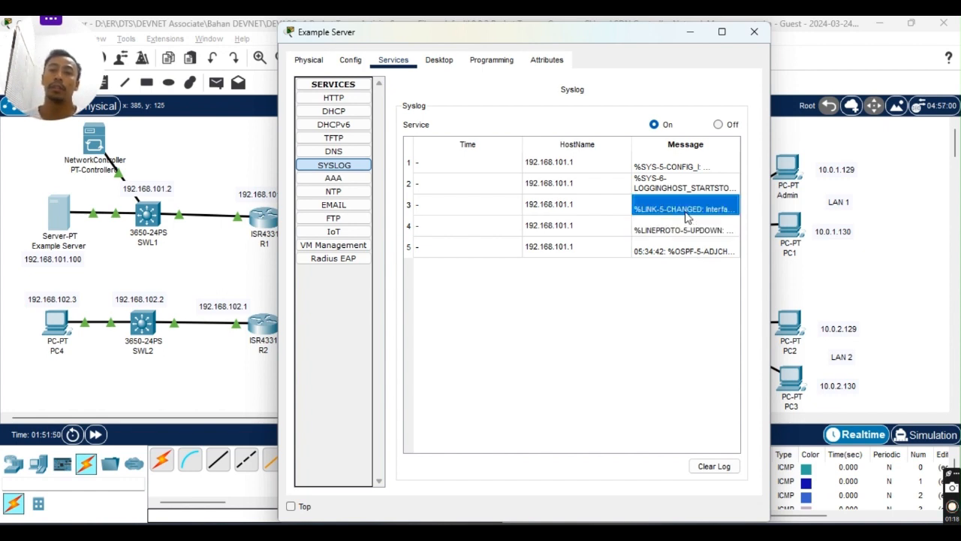
pyautogui.doubleClick(685, 215)
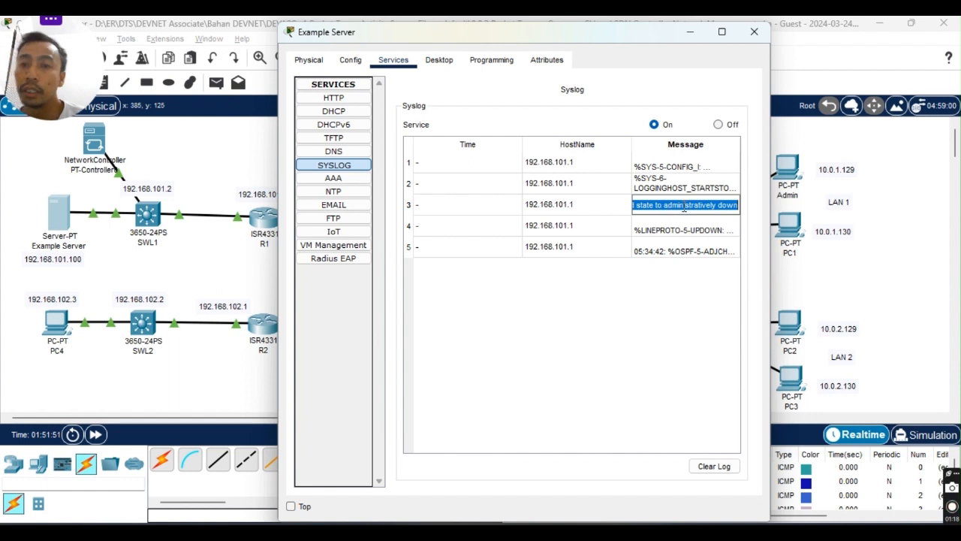
# Read the full messages in syslog rows 2 and 1, then minimize the Example Server window.
pyautogui.doubleClick(676, 187)
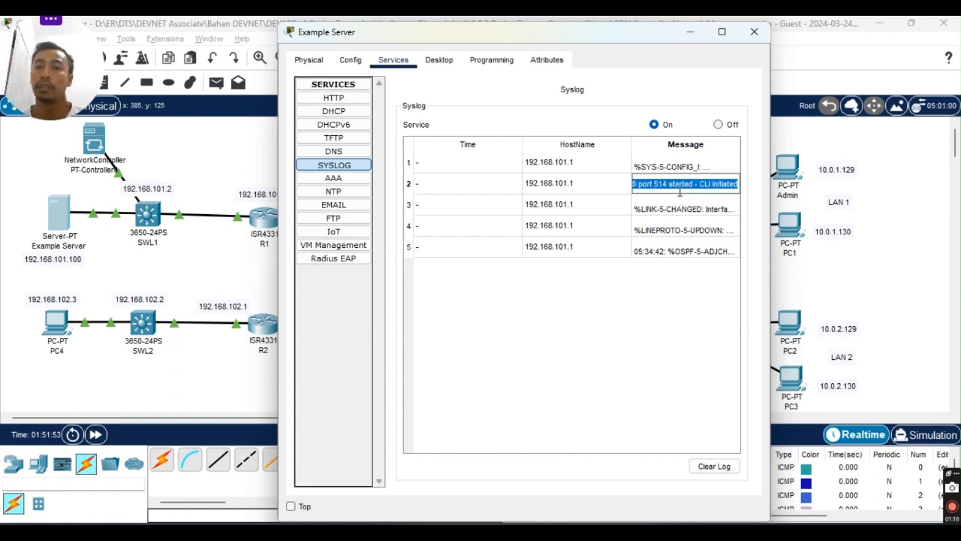
pyautogui.click(698, 166)
pyautogui.doubleClick(697, 167)
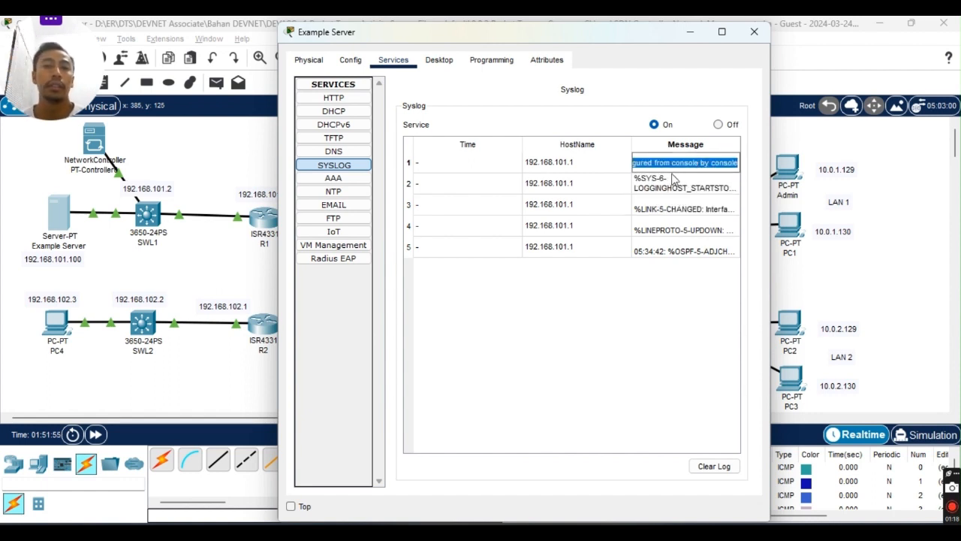
pyautogui.click(660, 323)
pyautogui.click(695, 169)
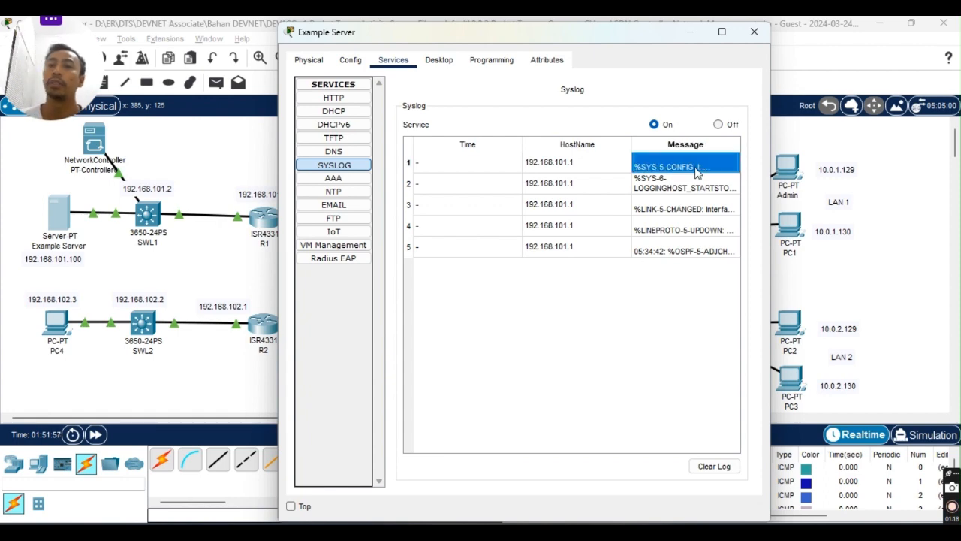
pyautogui.click(651, 378)
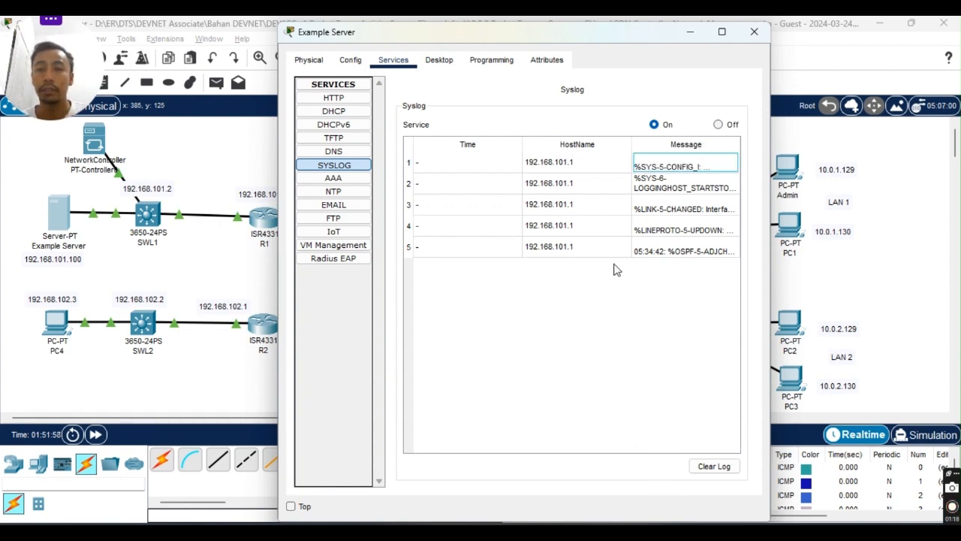
pyautogui.click(690, 32)
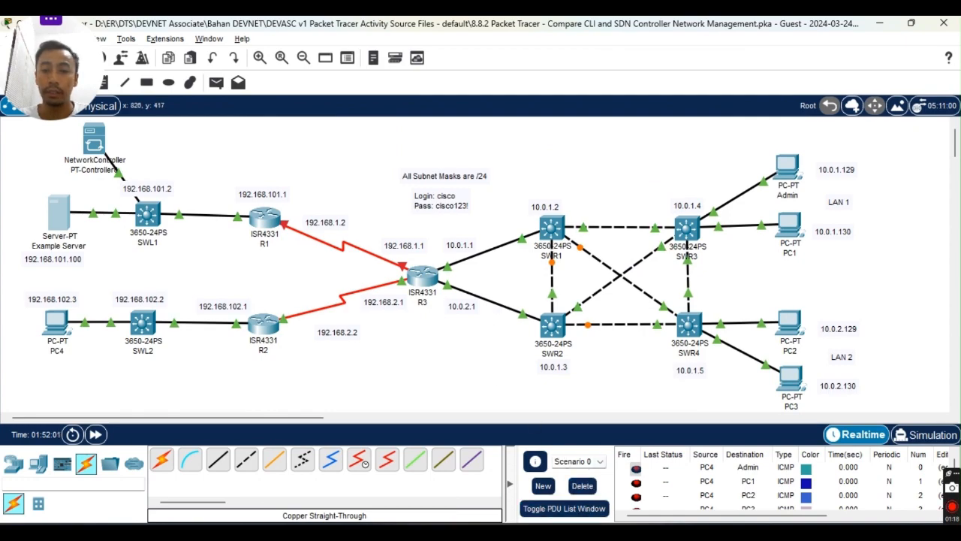
# Return to R1's CLI and run 'no shutdown' so Serial0/1/0 changes state to up.
pyautogui.moveTo(591, 532)
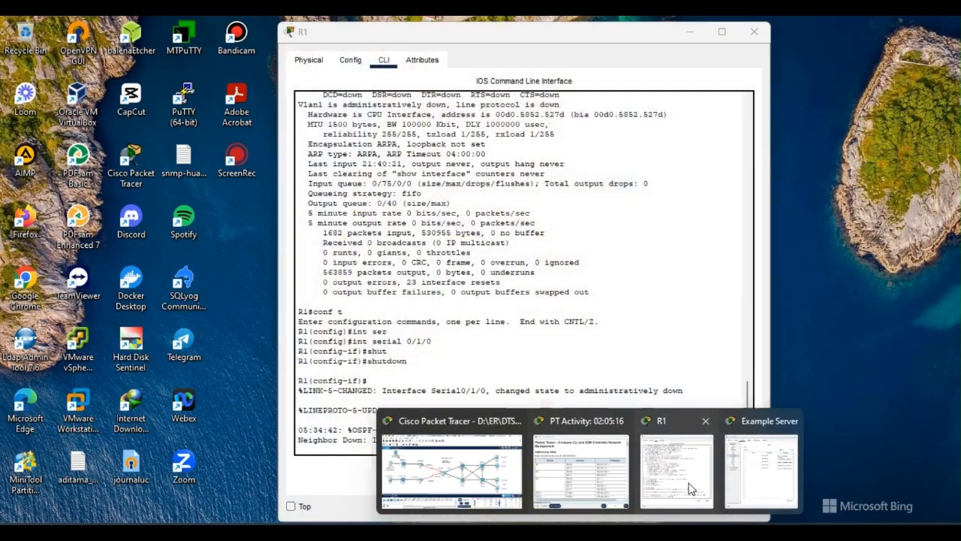
pyautogui.click(685, 470)
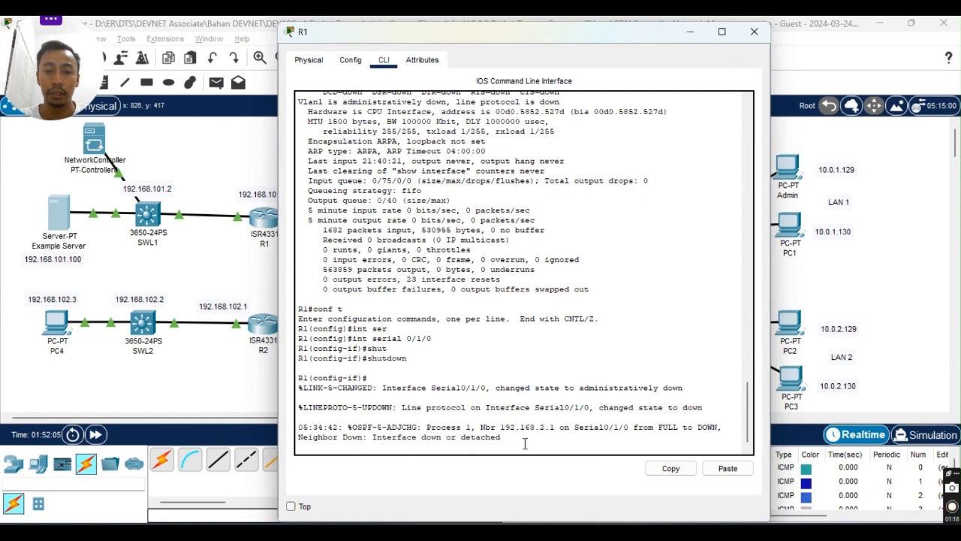
pyautogui.press('Return')
pyautogui.write('no sh')
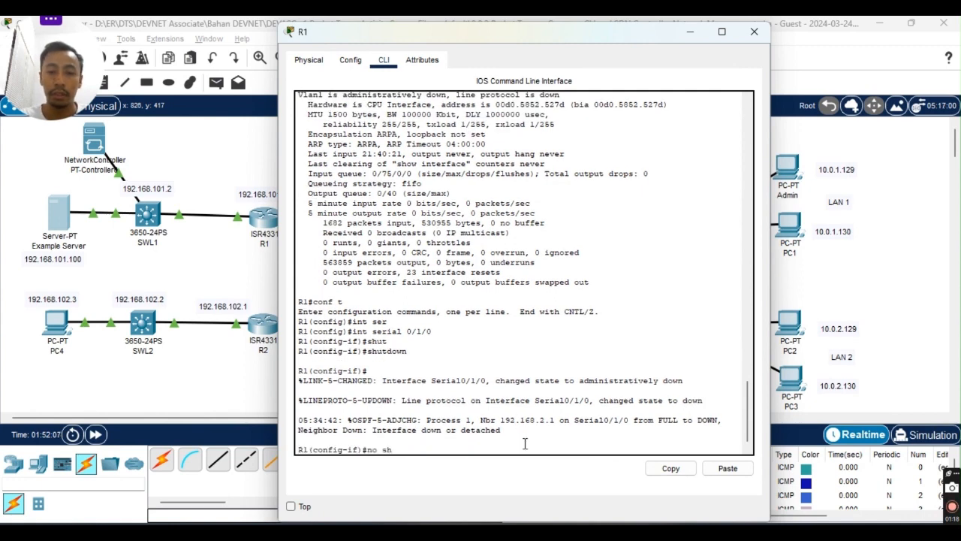
pyautogui.write('u')
pyautogui.press('Tab')
pyautogui.press('Return')
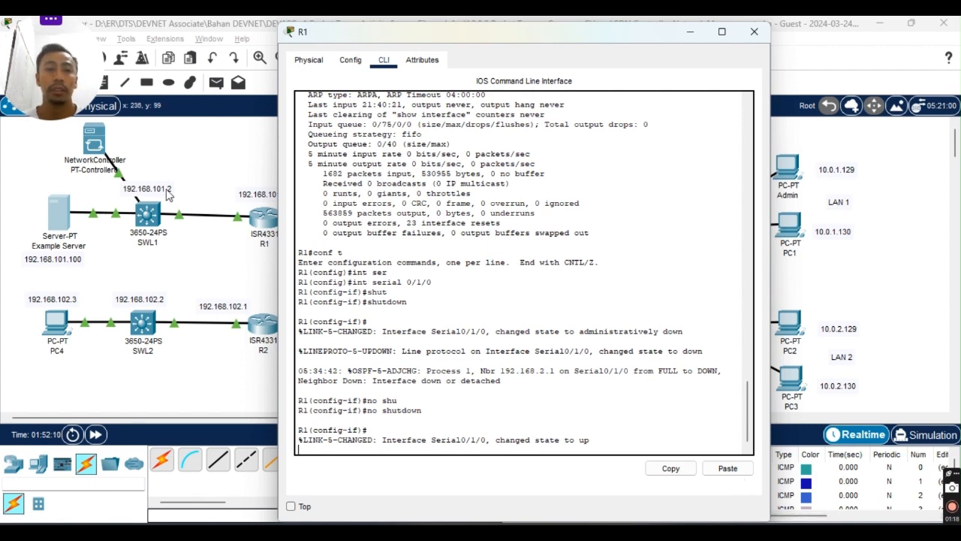
pyautogui.moveTo(590, 534)
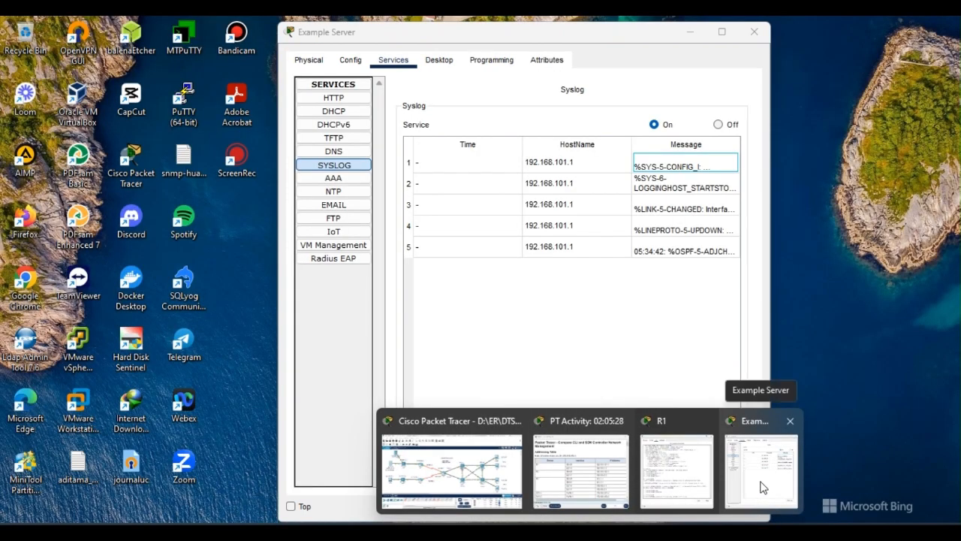
# Read Example Server's newest syslog entry, OSPF LOADING to FULL, Loading Done, then close the window.
pyautogui.click(760, 480)
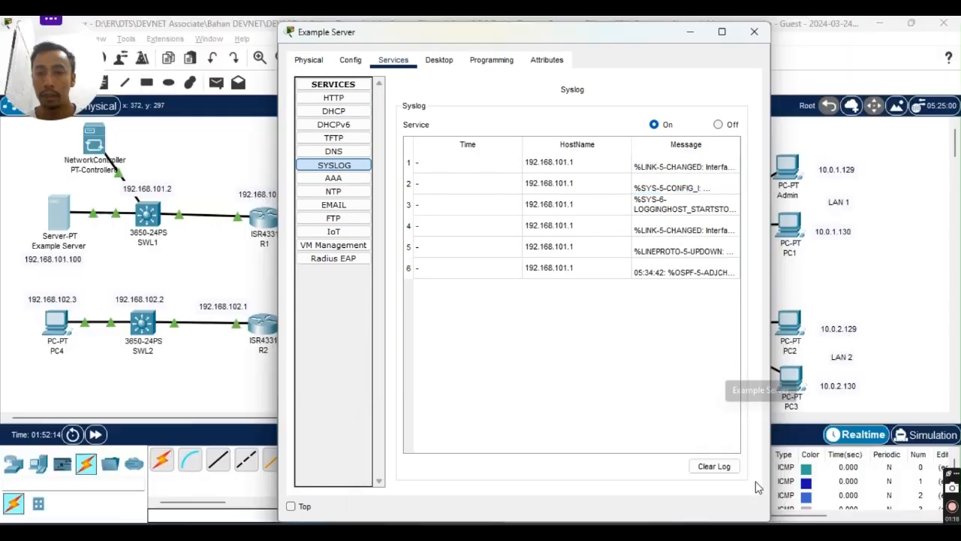
pyautogui.doubleClick(664, 170)
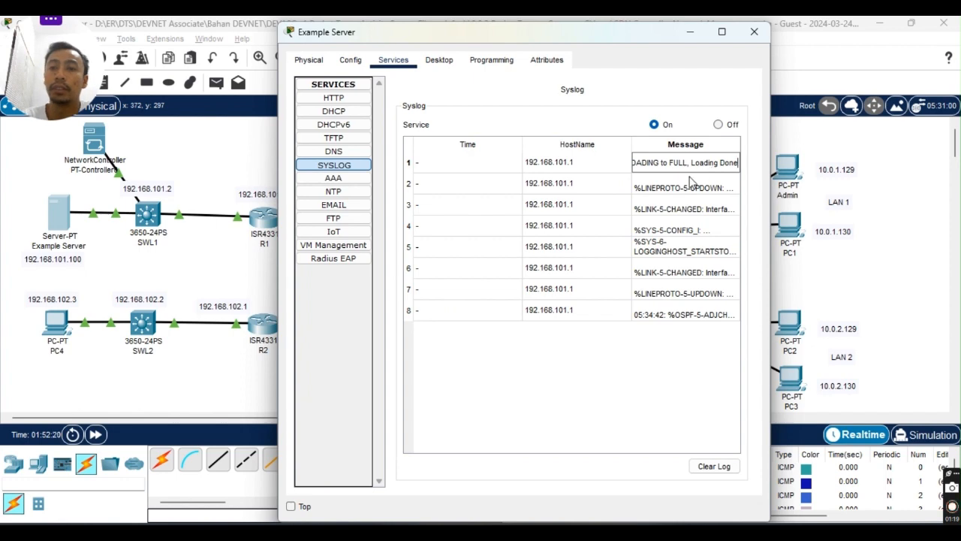
pyautogui.click(661, 160)
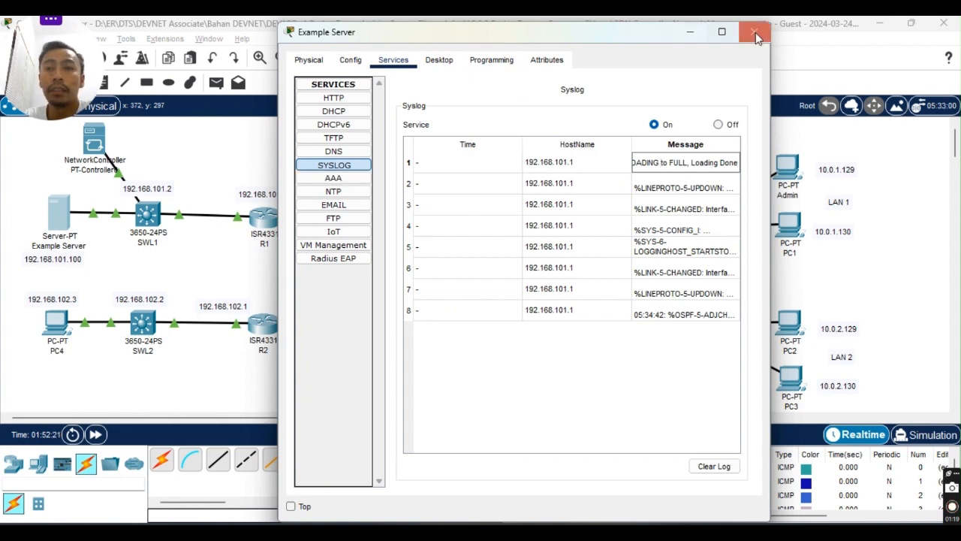
pyautogui.click(754, 32)
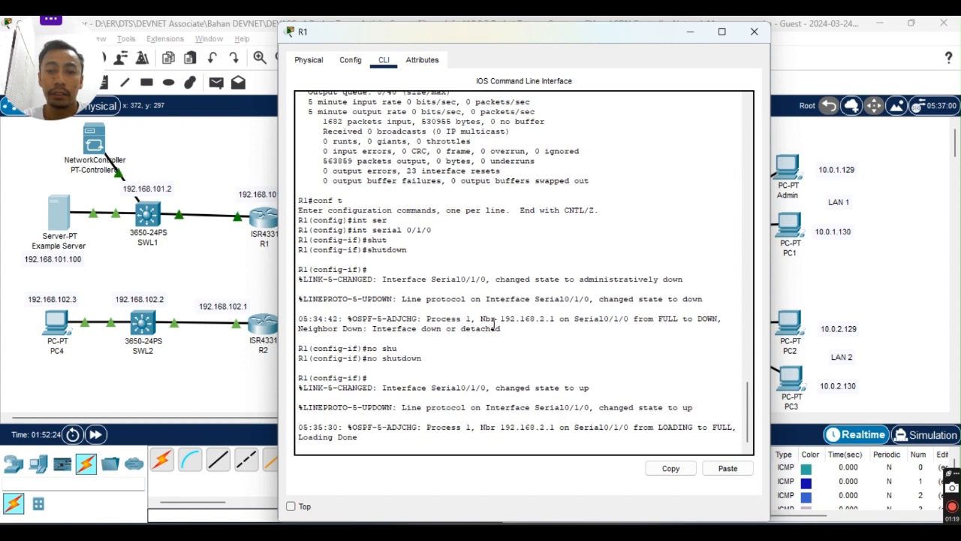
# Exit interface and global configuration back to R1#, then close R1's CLI window.
pyautogui.press('Return')
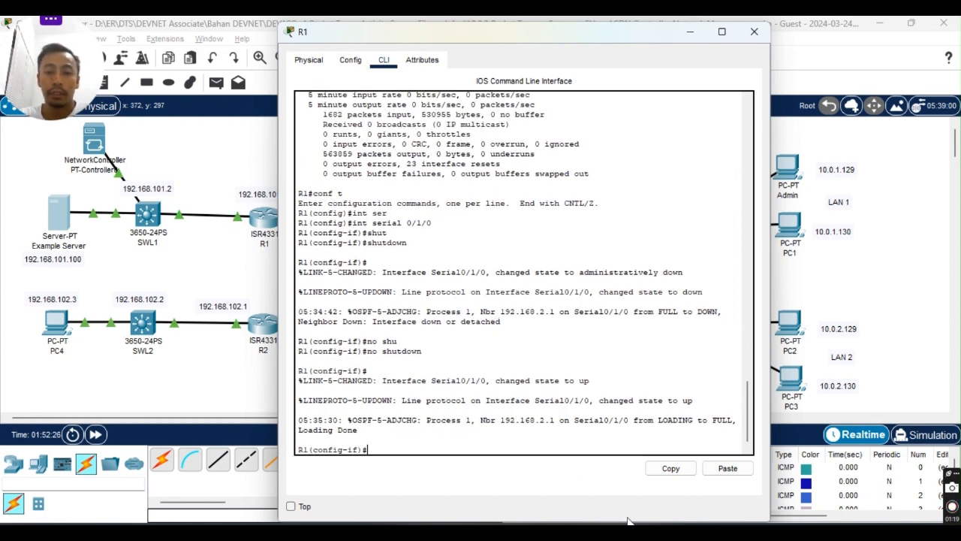
pyautogui.write('exit')
pyautogui.press('Return')
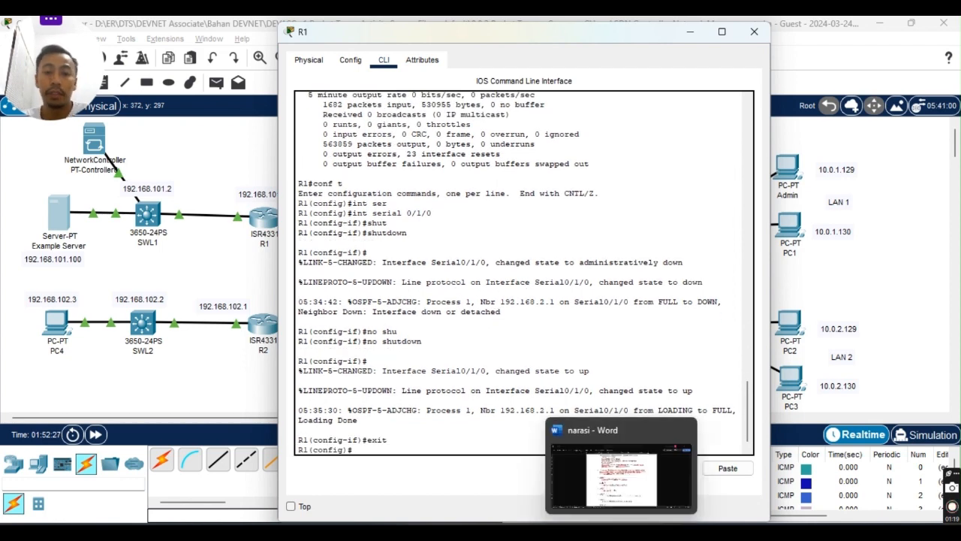
pyautogui.write('exit')
pyautogui.press('Return')
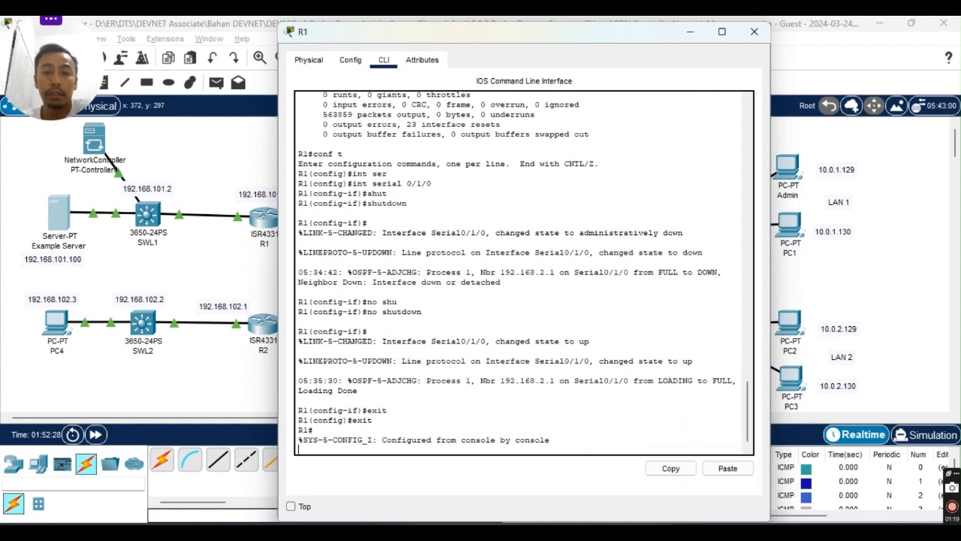
pyautogui.press('Return')
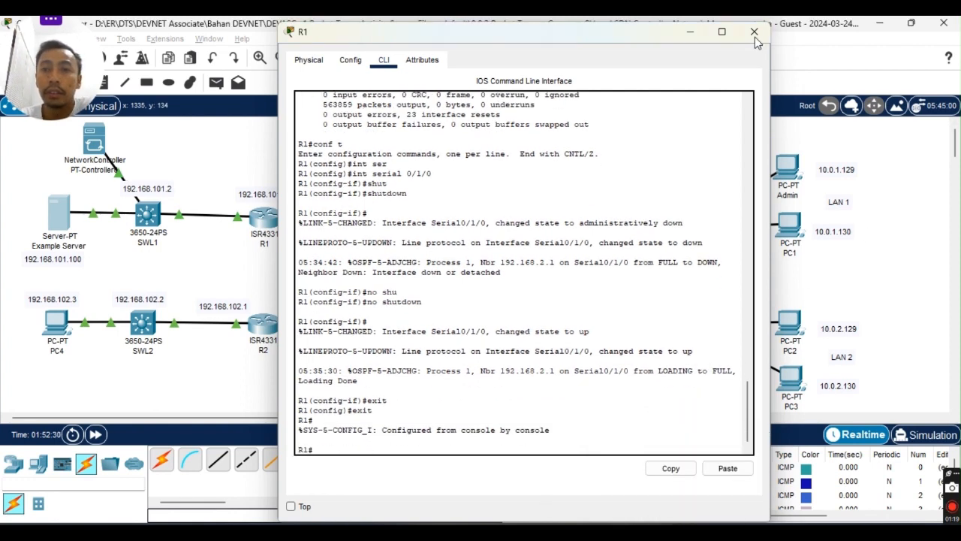
pyautogui.click(755, 33)
pyautogui.hotkey('alt', 'Tab')
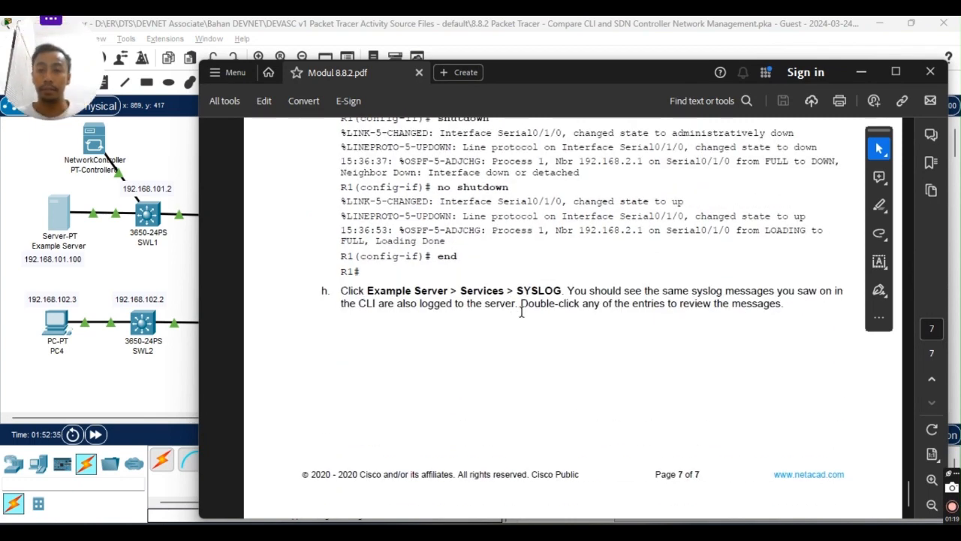
# Scroll the Modul 8.8.2 PDF from page 7 back to page 1's title and Addressing Table.
pyautogui.scroll(10, 691, 312)
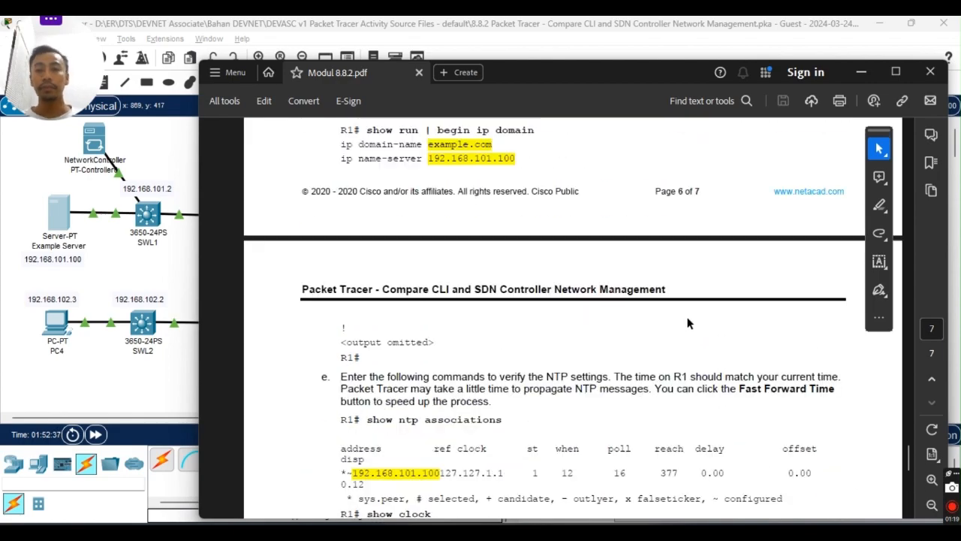
pyautogui.scroll(-10, 556, 367)
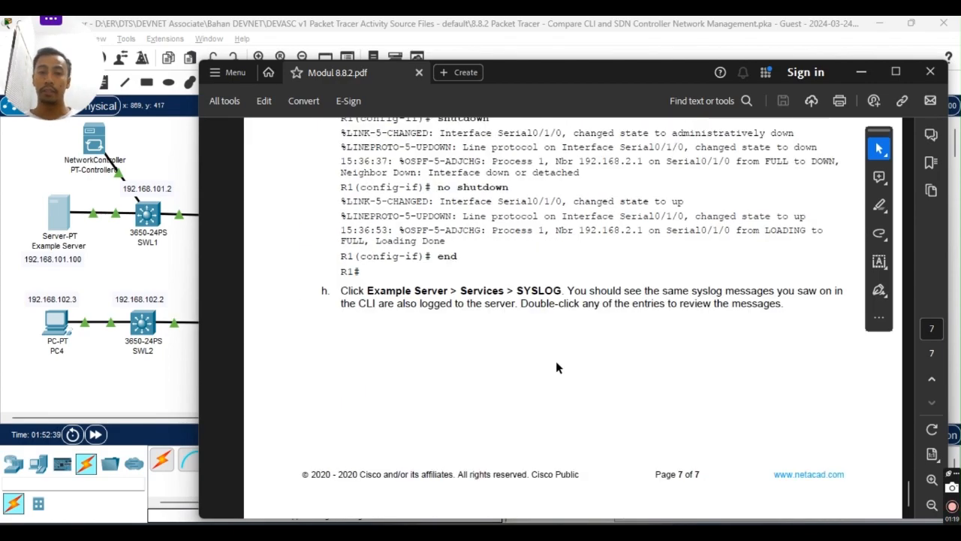
pyautogui.scroll(10, 556, 367)
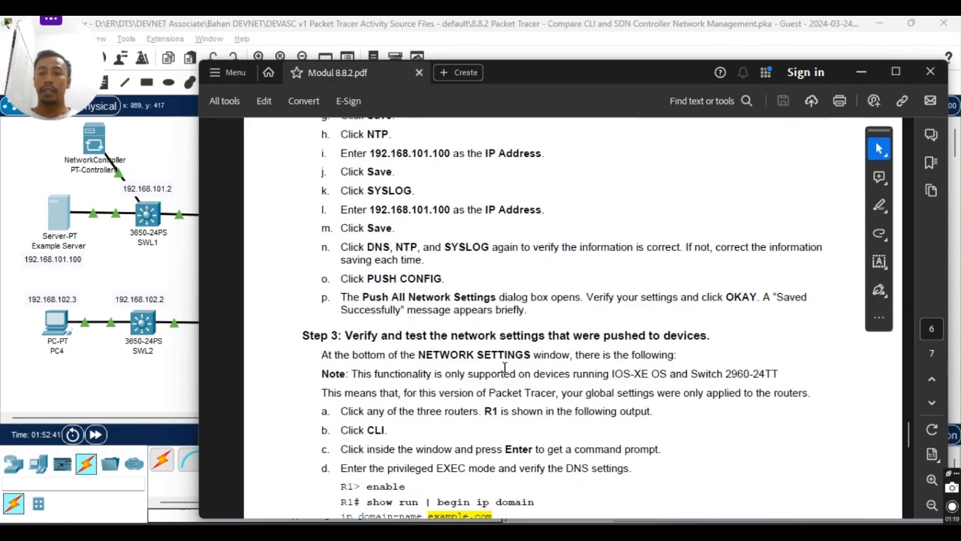
pyautogui.scroll(-10, 505, 368)
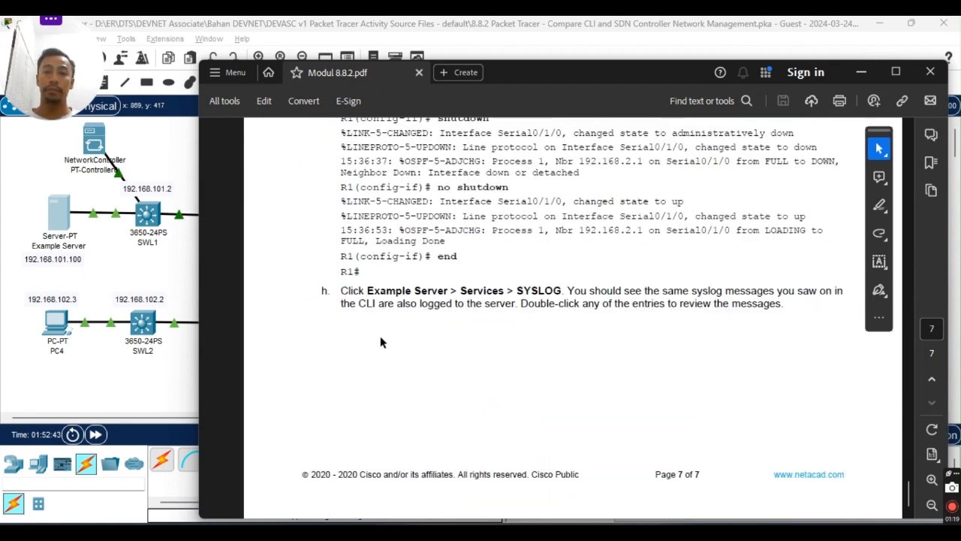
pyautogui.scroll(3, 572, 355)
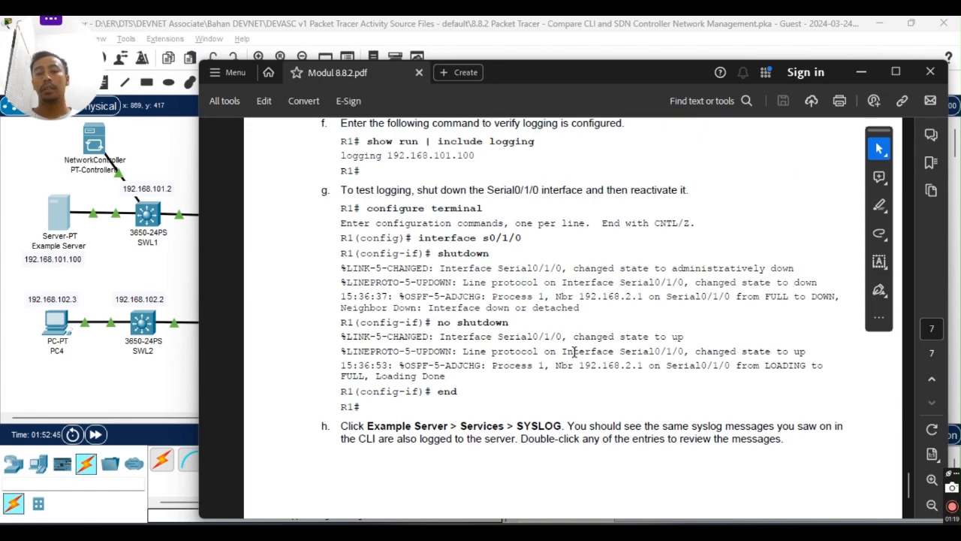
pyautogui.scroll(10, 460, 323)
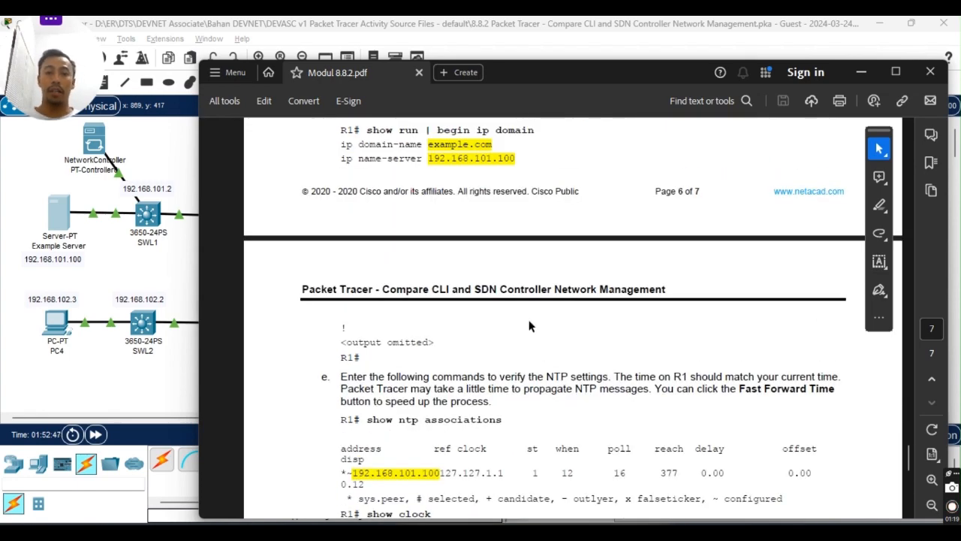
pyautogui.scroll(8, 385, 317)
pyautogui.scroll(15, 385, 318)
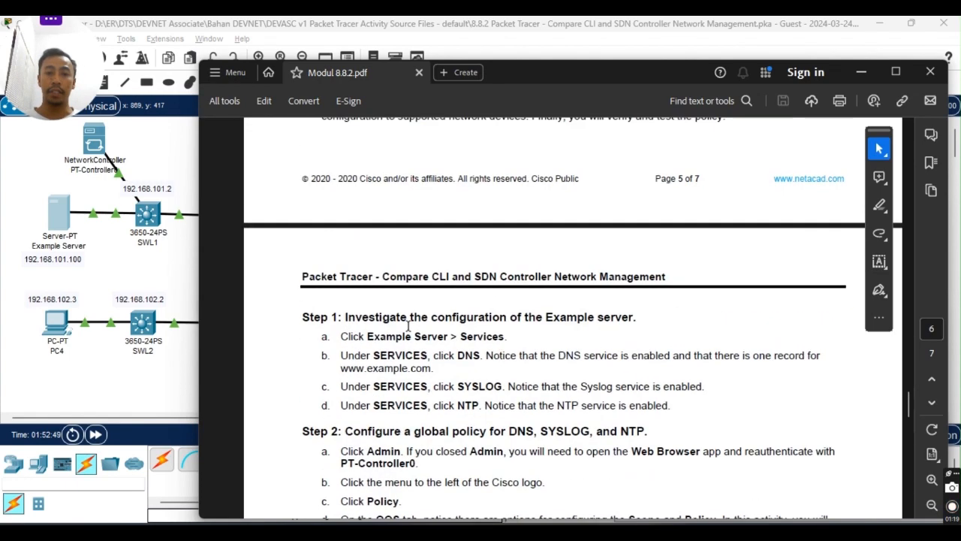
pyautogui.scroll(7, 347, 317)
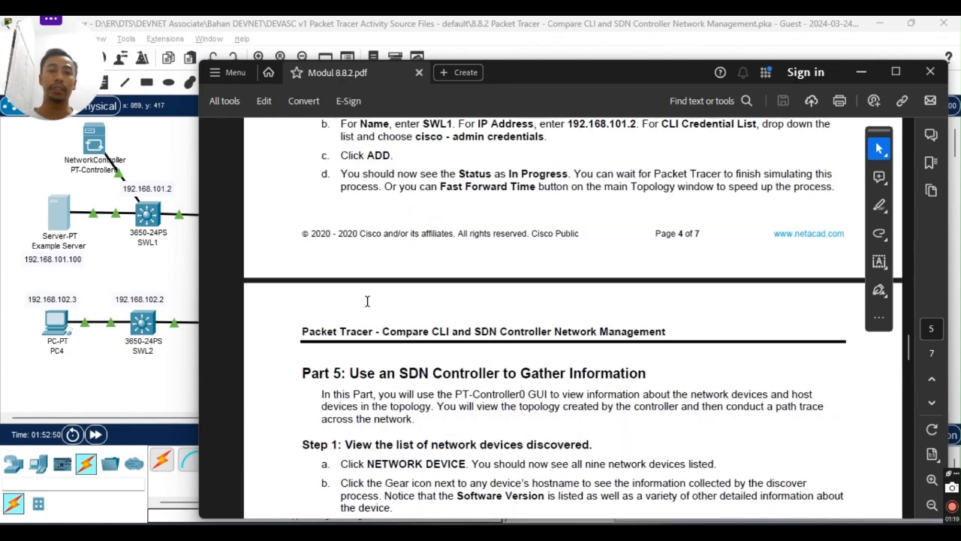
pyautogui.scroll(-3, 376, 383)
pyautogui.scroll(4, 395, 371)
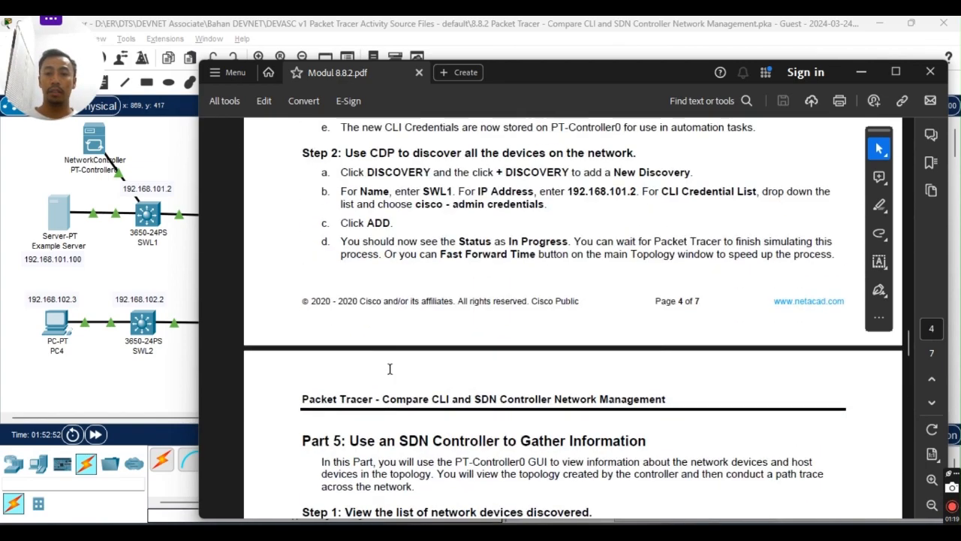
pyautogui.scroll(-13, 398, 365)
pyautogui.scroll(-1, 404, 368)
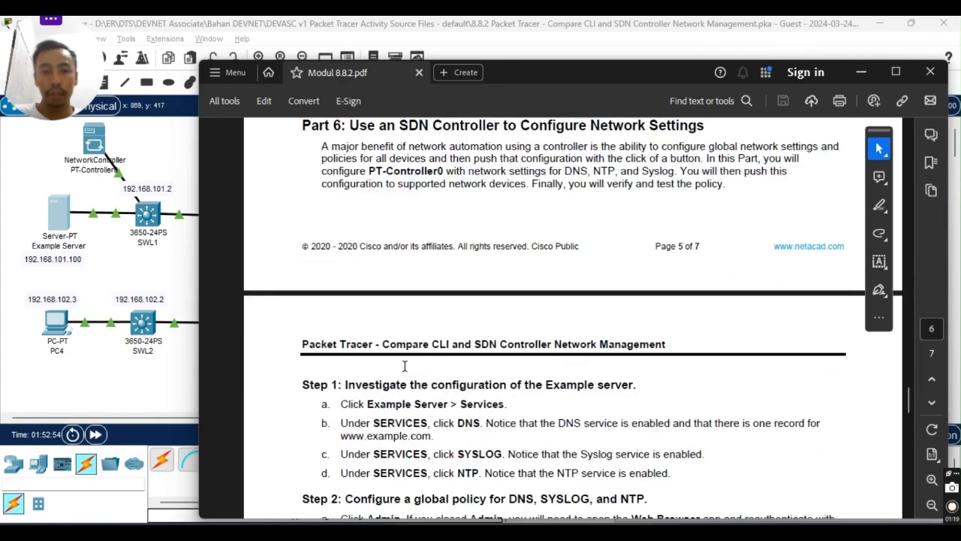
pyautogui.scroll(14, 403, 368)
pyautogui.scroll(12, 403, 368)
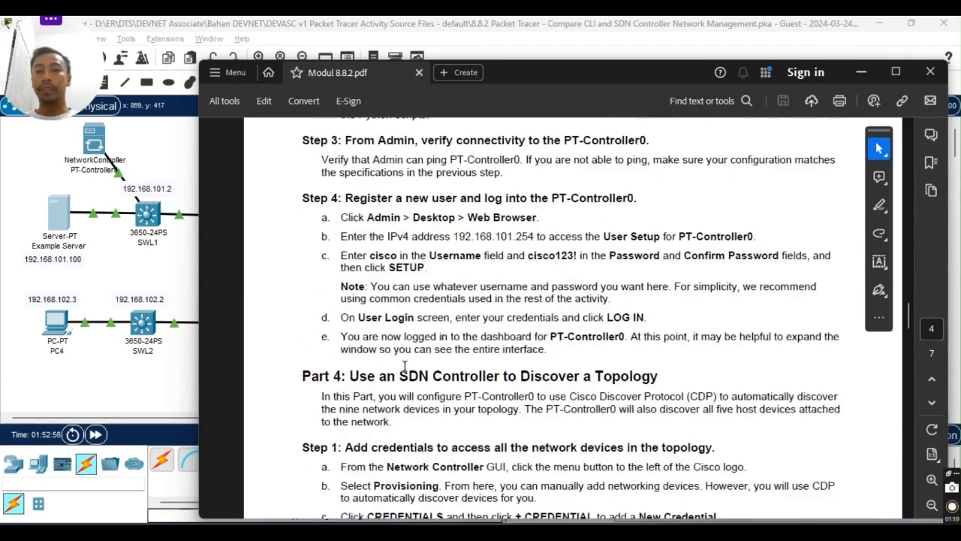
pyautogui.scroll(12, 406, 366)
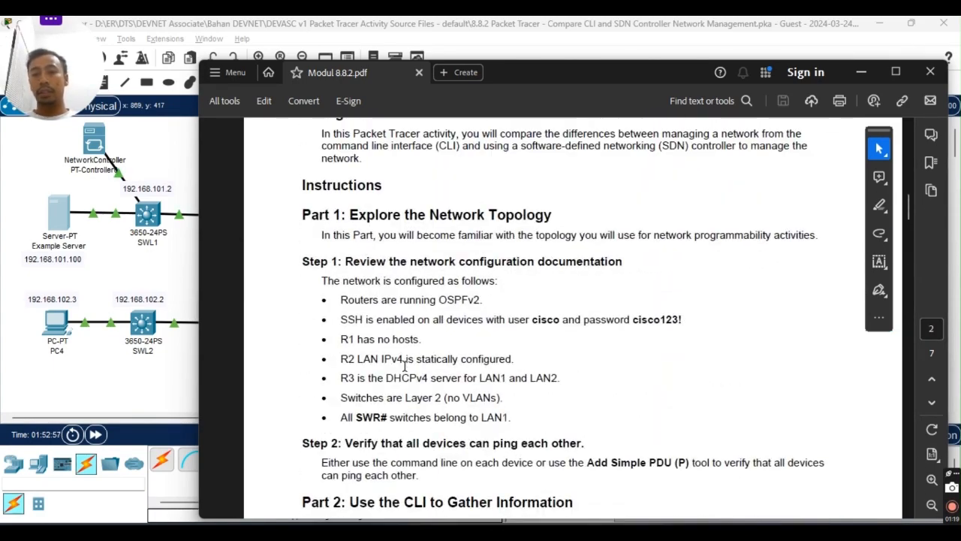
pyautogui.scroll(-8, 406, 372)
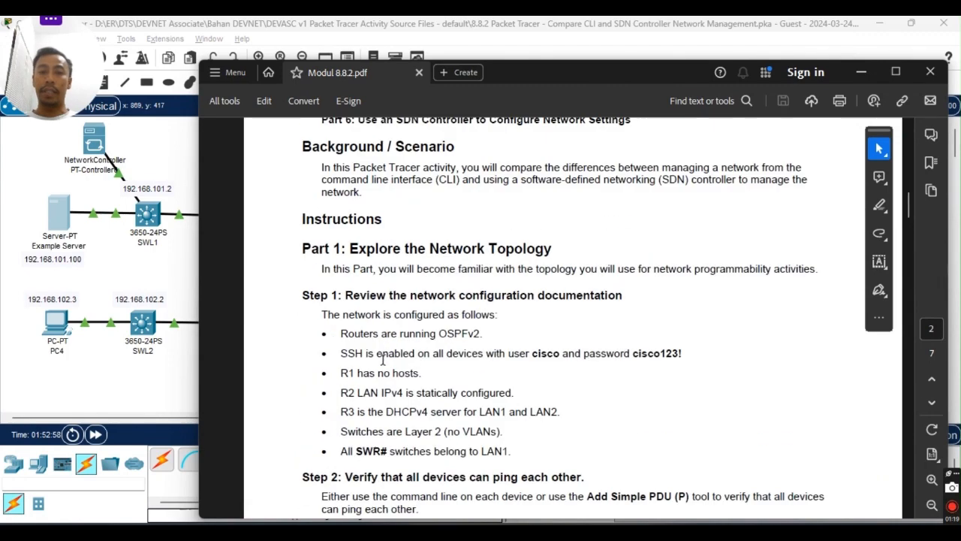
pyautogui.scroll(7, 387, 338)
pyautogui.scroll(-3, 394, 303)
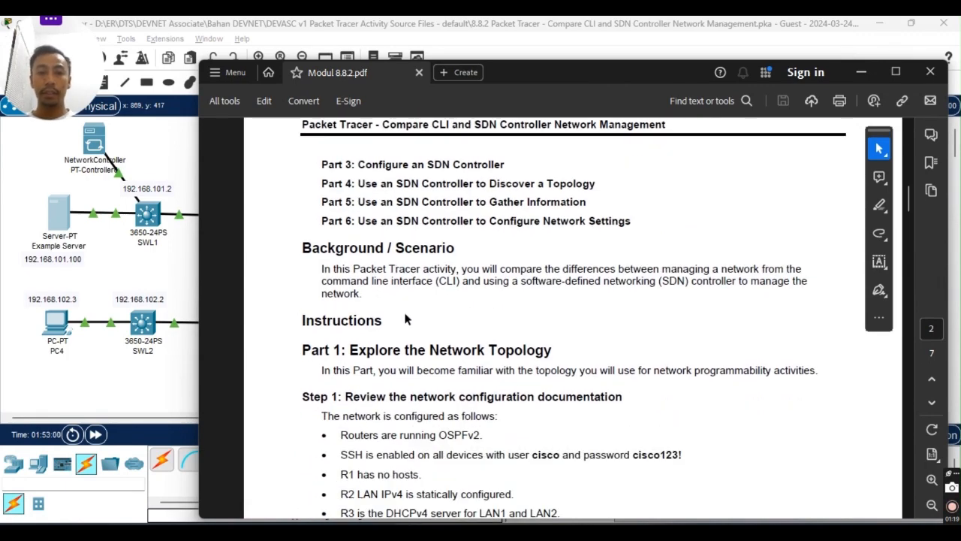
pyautogui.scroll(12, 408, 320)
pyautogui.scroll(8, 435, 306)
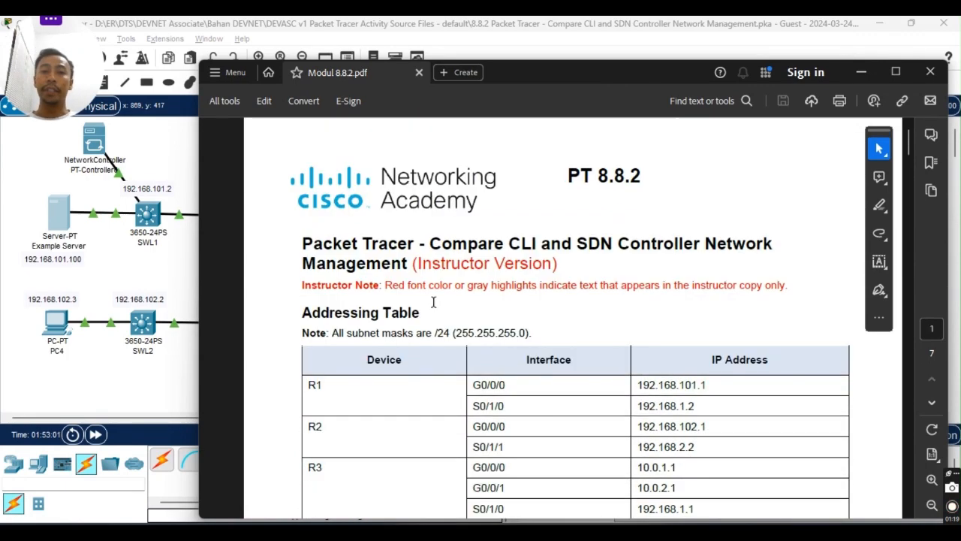
pyautogui.scroll(-12, 434, 304)
pyautogui.scroll(-3, 432, 309)
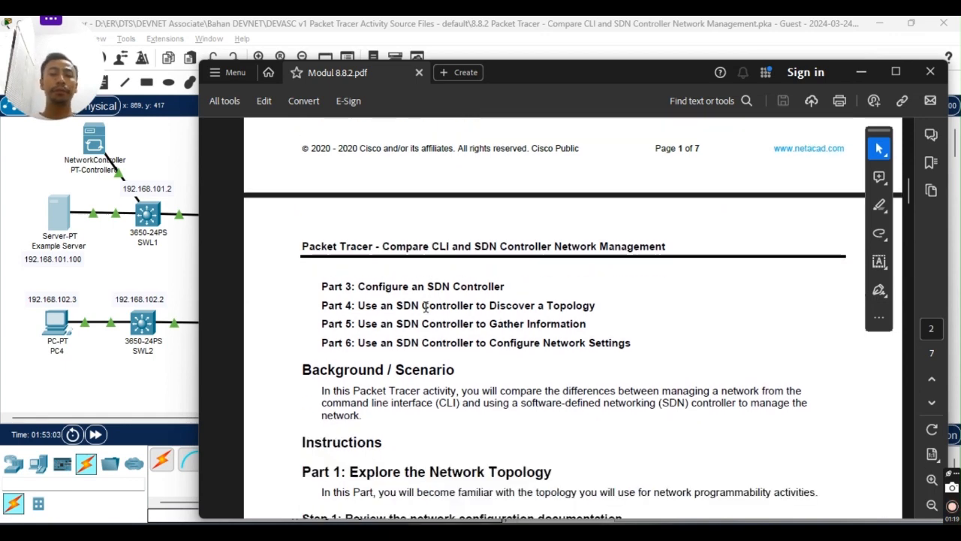
pyautogui.scroll(-2, 413, 300)
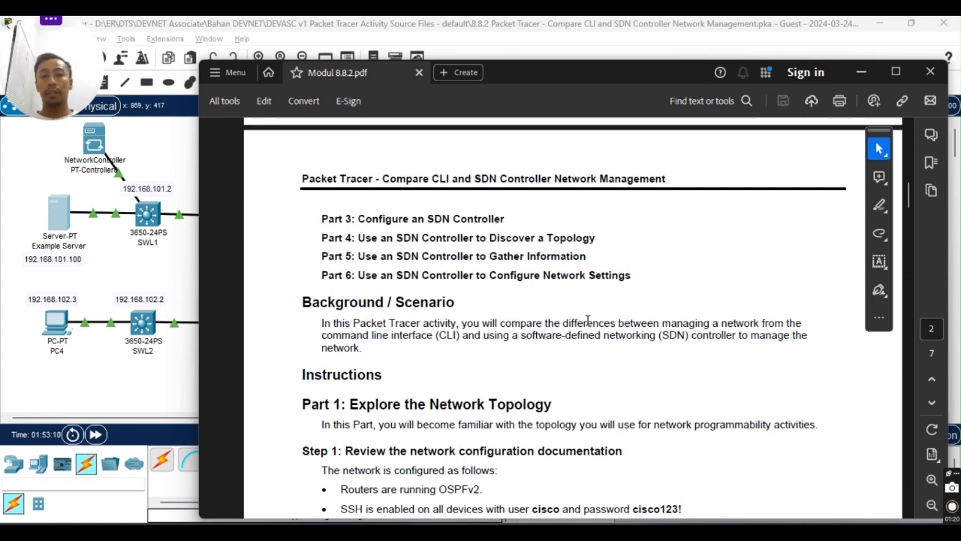
pyautogui.scroll(3, 571, 379)
pyautogui.scroll(-3, 403, 443)
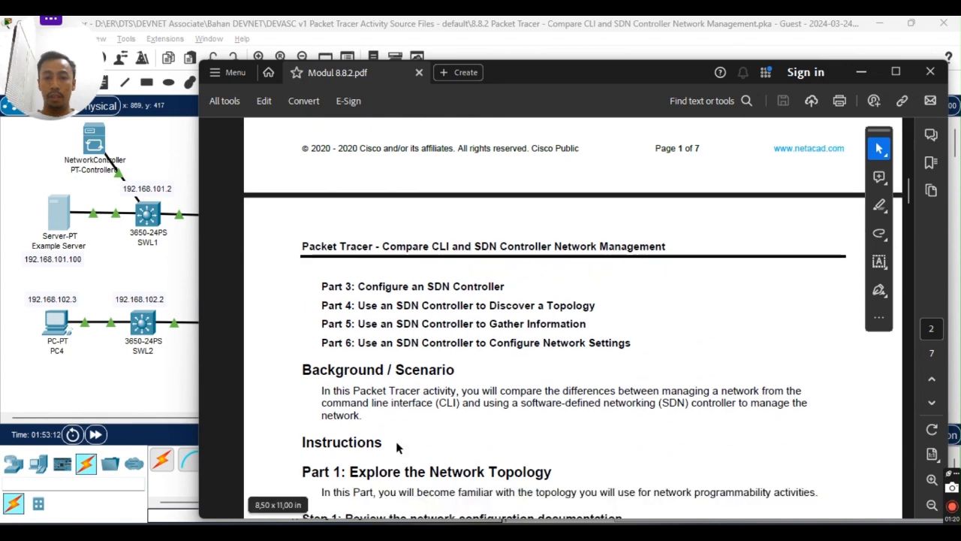
pyautogui.scroll(15, 537, 303)
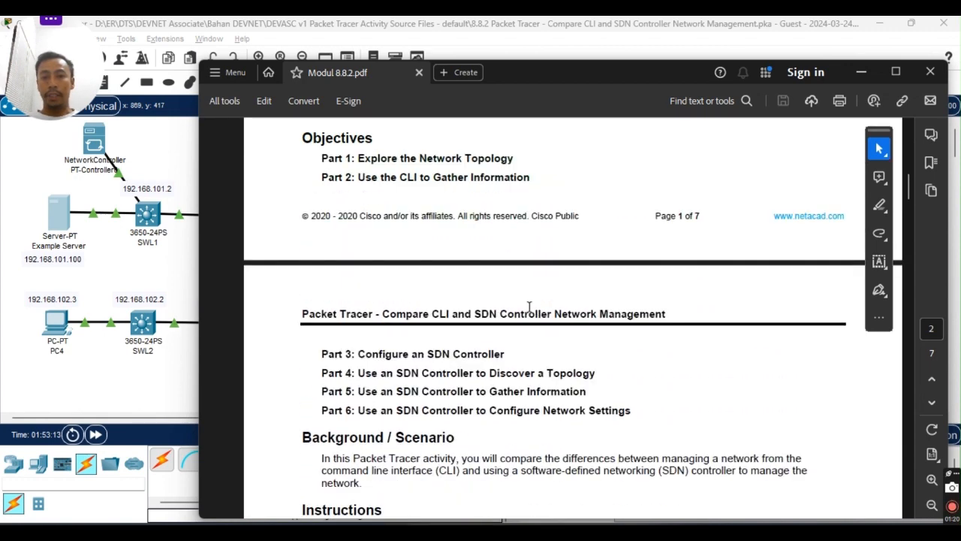
pyautogui.scroll(8, 559, 289)
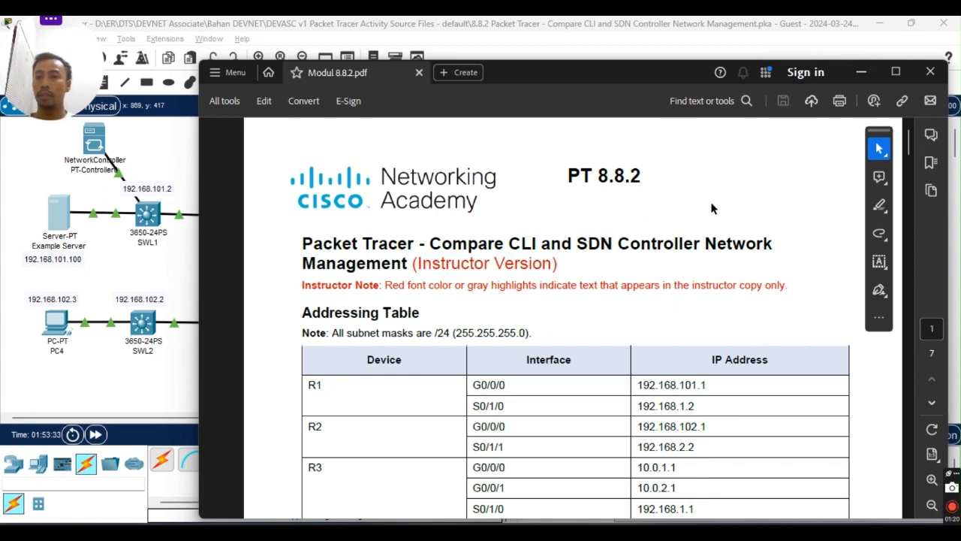
# Scroll down the addressing table to the switch VLAN 1 and host rows through Example Server 192.168.101.100.
pyautogui.scroll(-3, 714, 211)
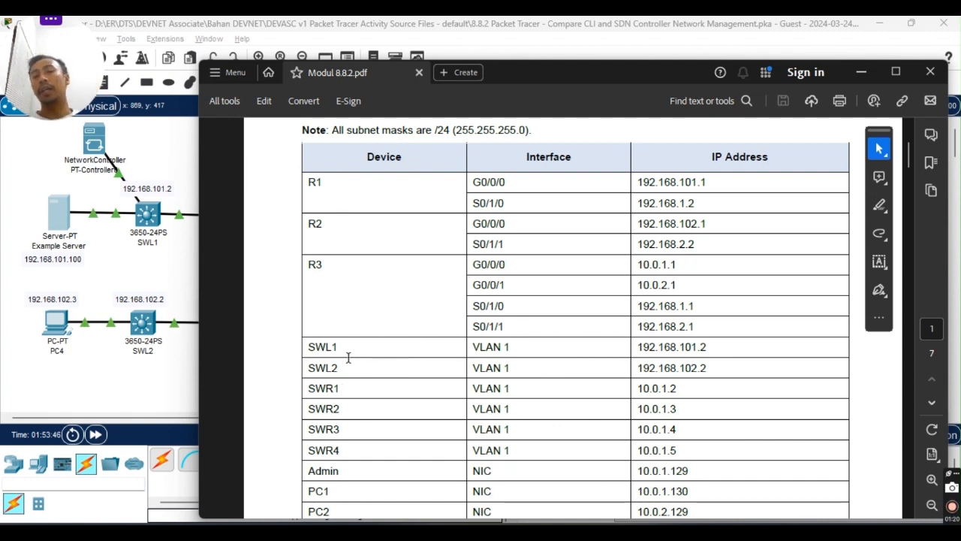
pyautogui.scroll(-3, 345, 362)
pyautogui.scroll(4, 344, 360)
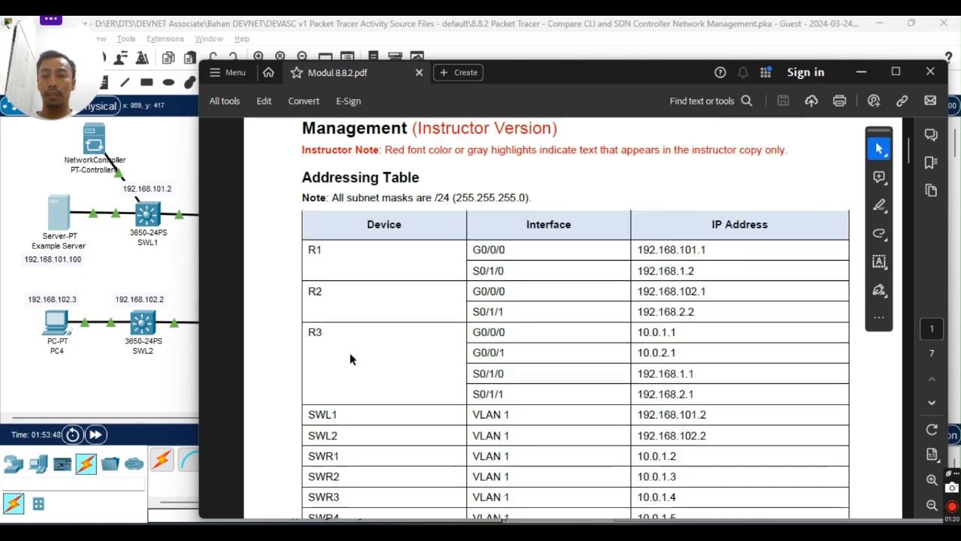
pyautogui.scroll(-2, 409, 319)
pyautogui.scroll(-1, 408, 319)
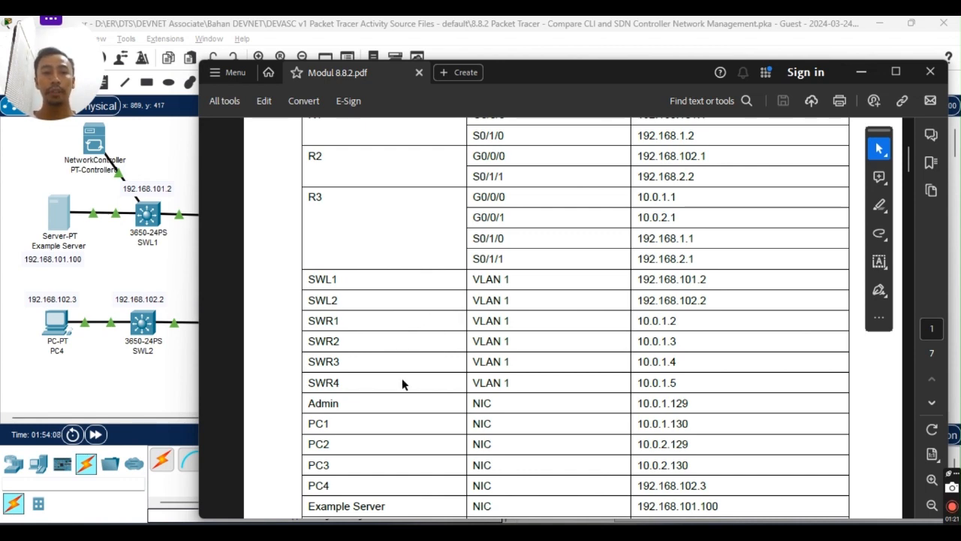
# Scroll through the addressing table and back up to the Compare CLI and SDN Controller lab title.
pyautogui.scroll(-2, 579, 318)
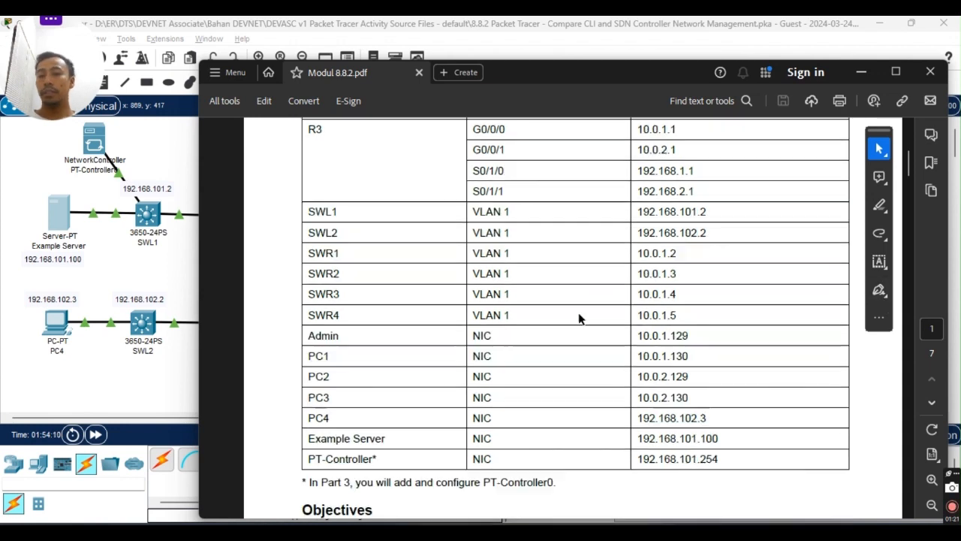
pyautogui.scroll(-3, 578, 318)
pyautogui.scroll(10, 554, 315)
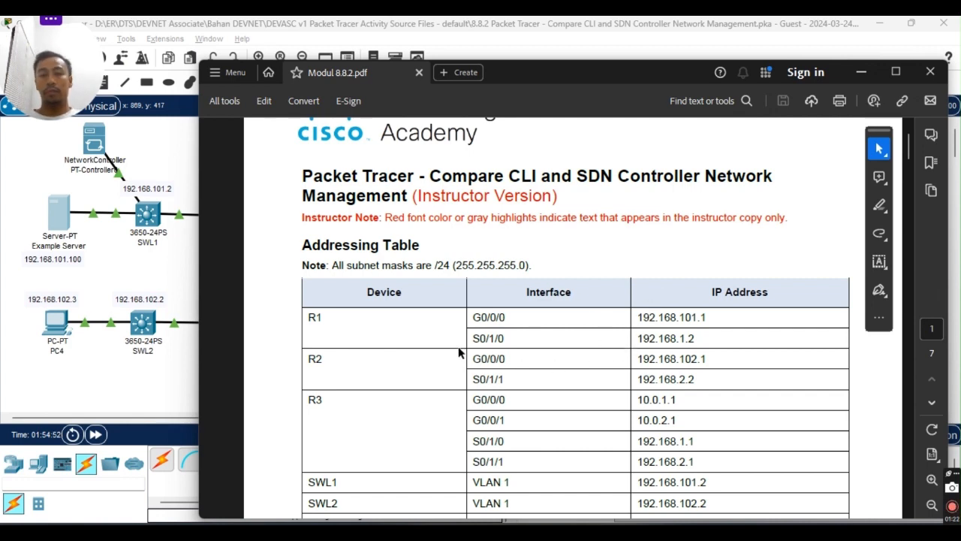
pyautogui.scroll(-3, 439, 319)
pyautogui.scroll(4, 447, 300)
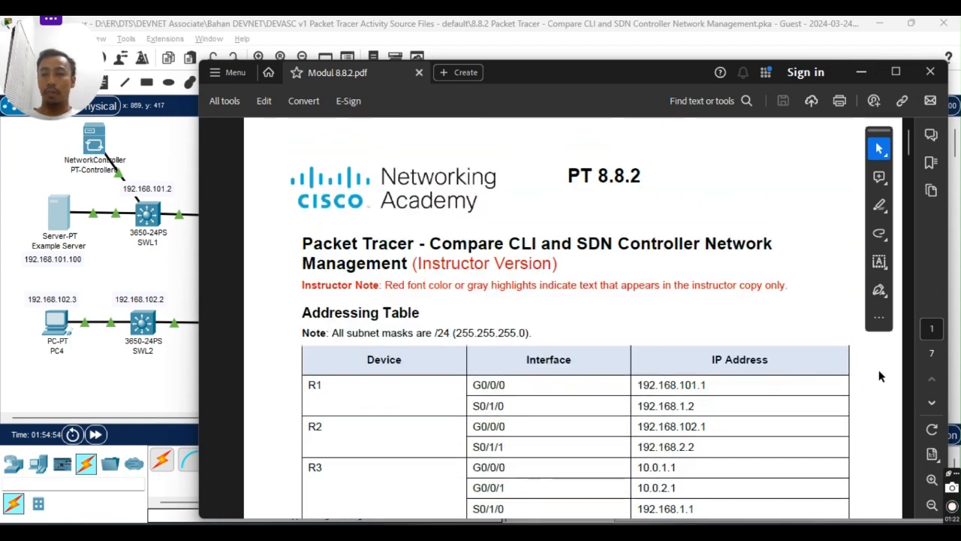
pyautogui.scroll(-1, 564, 376)
pyautogui.scroll(1, 584, 375)
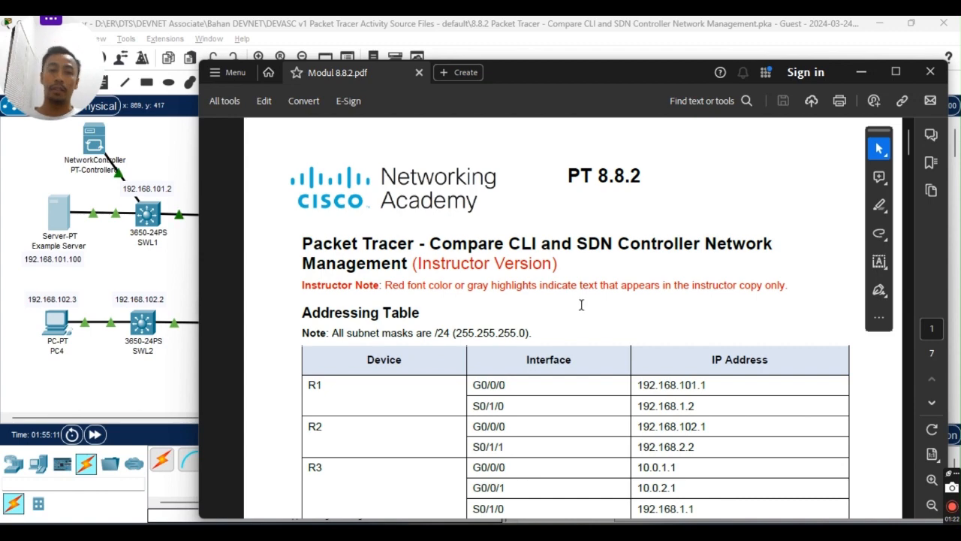
pyautogui.scroll(-1, 669, 376)
pyautogui.scroll(1, 669, 376)
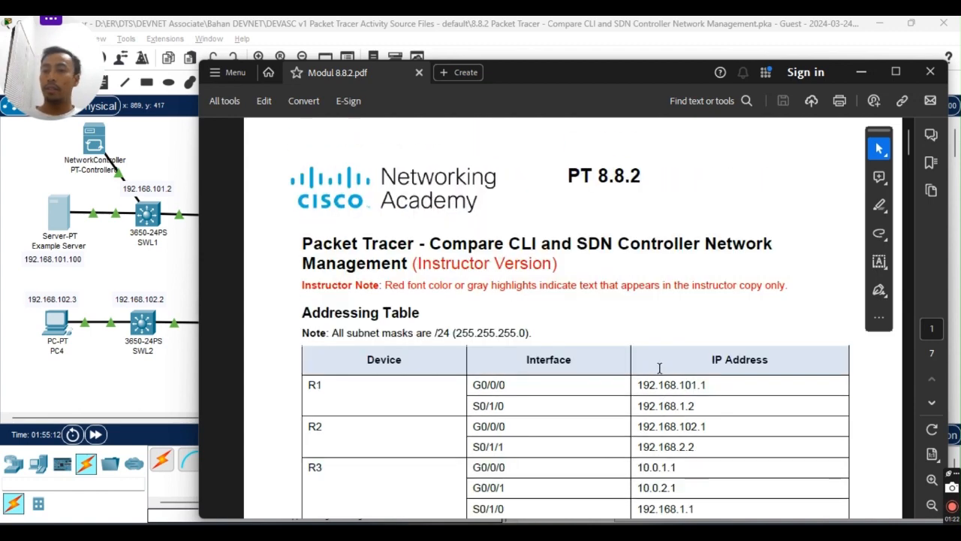
pyautogui.scroll(-4, 497, 365)
pyautogui.scroll(5, 497, 365)
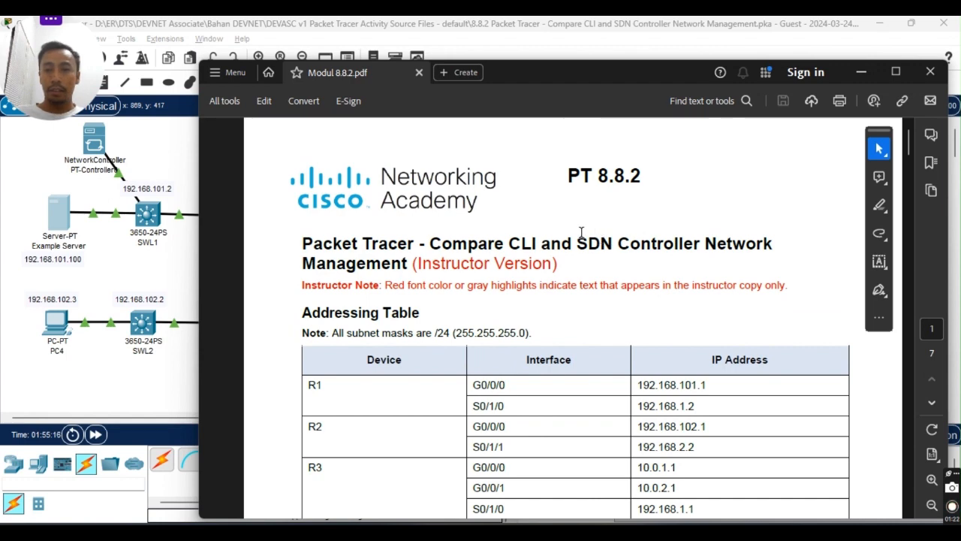
pyautogui.scroll(-1, 425, 257)
pyautogui.scroll(1, 424, 257)
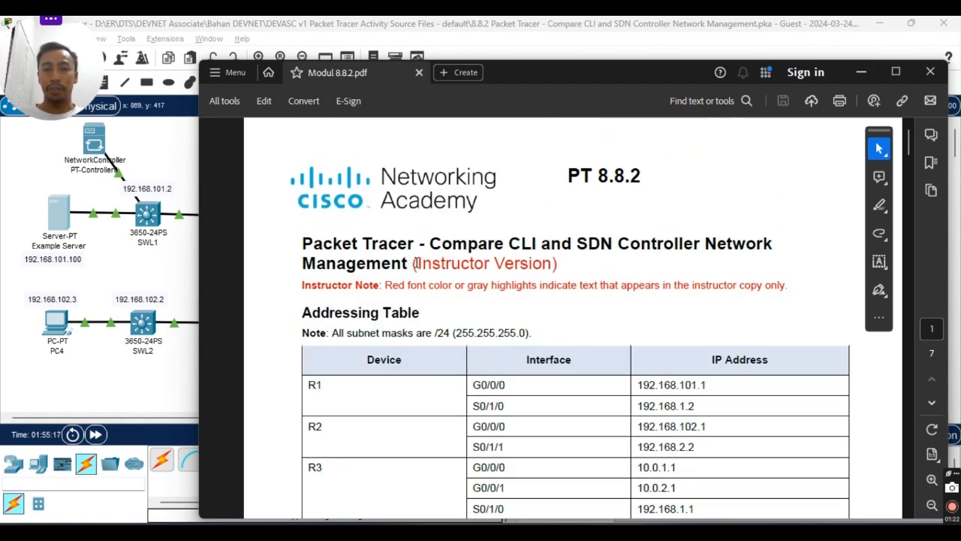